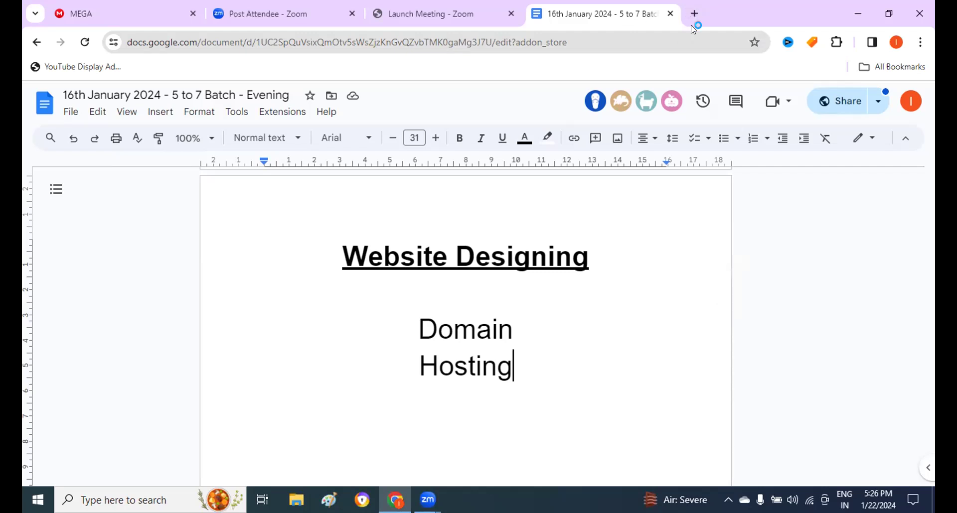
Open a browser window for another saved Chrome profile and dismiss its restore-pages prompt.
left_click(896, 42)
scroll(755, 470, "down", 1)
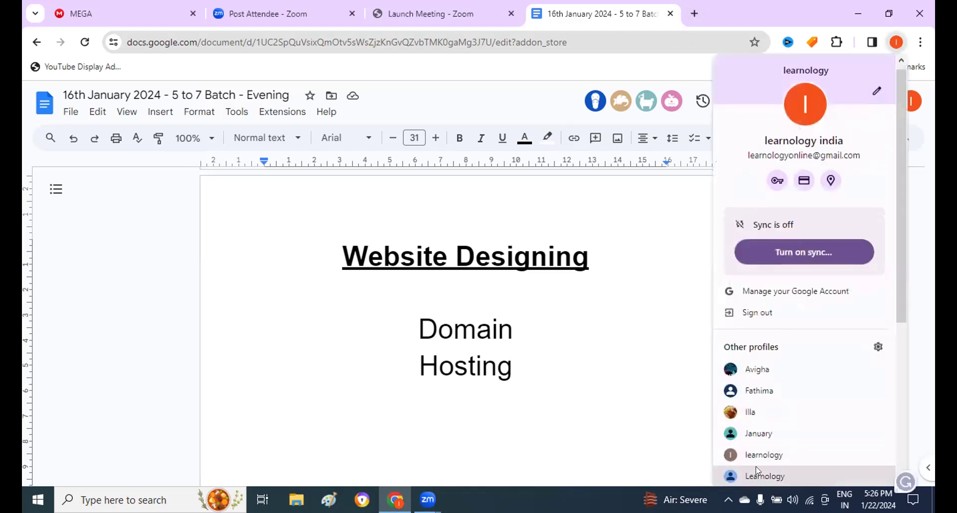
scroll(756, 470, "down", 5)
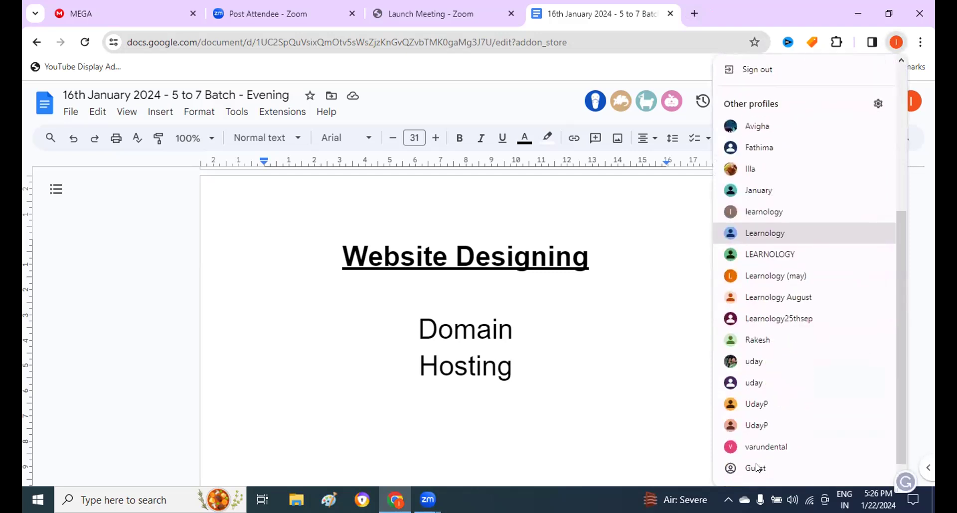
left_click(752, 359)
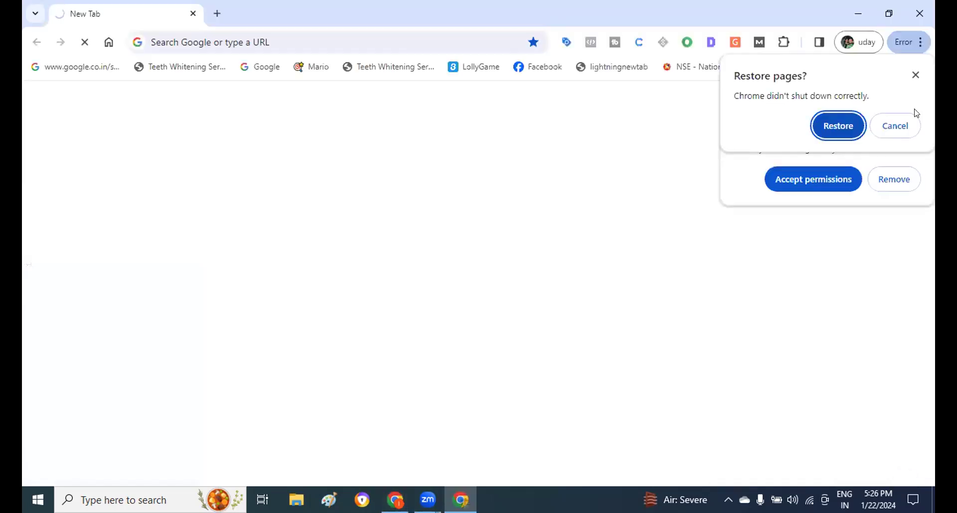
left_click(914, 75)
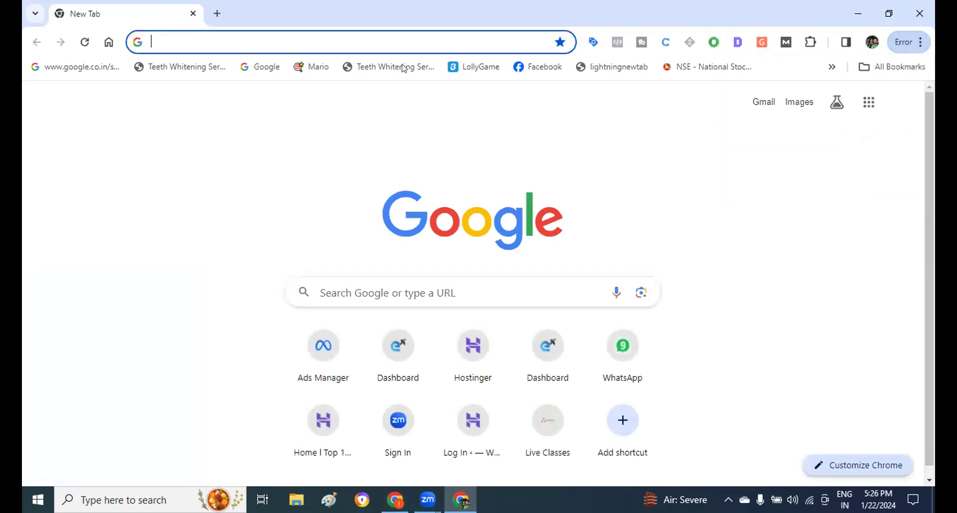
Open the Miro online whiteboard site in the new browser window.
left_click(376, 43)
type("miro")
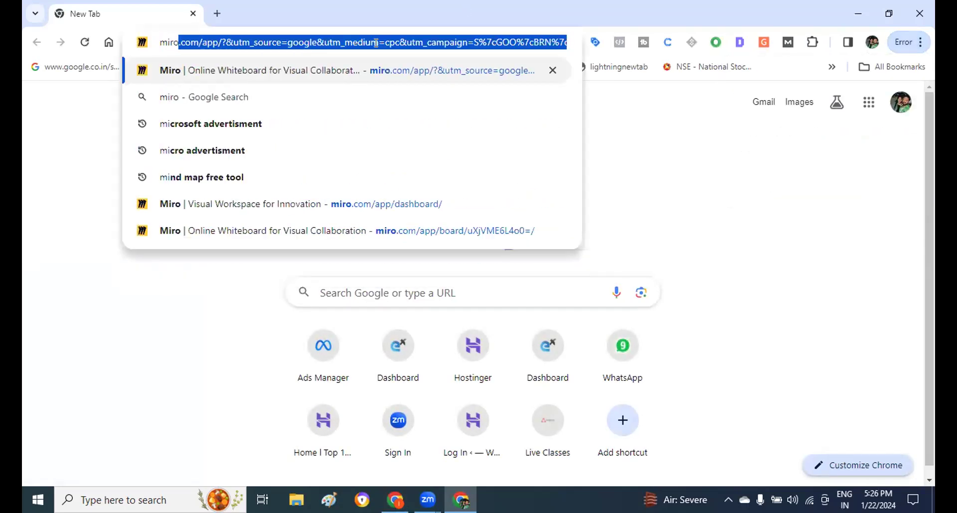
left_click(248, 74)
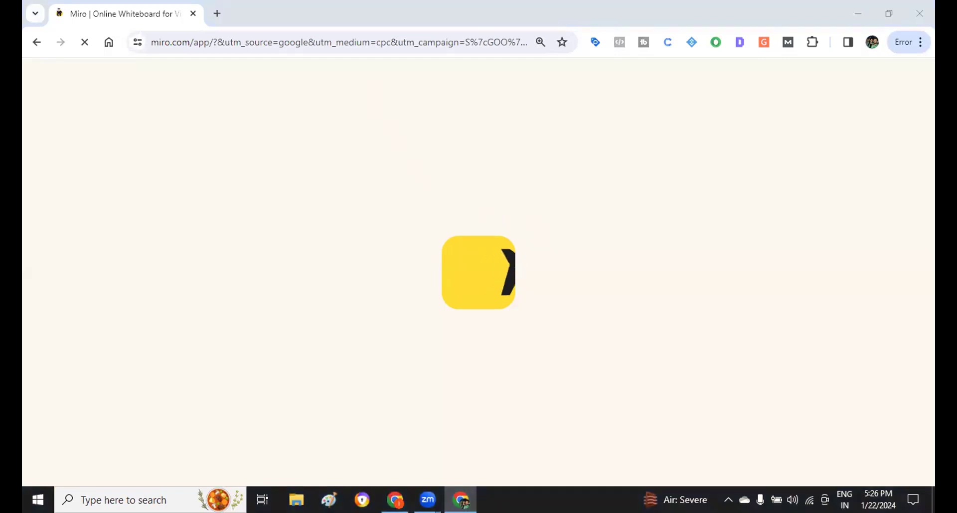
Switch back to the Google Docs document and add the line "What is a domain ?" below Hosting, leaving blank lines around it.
key("alt+Tab")
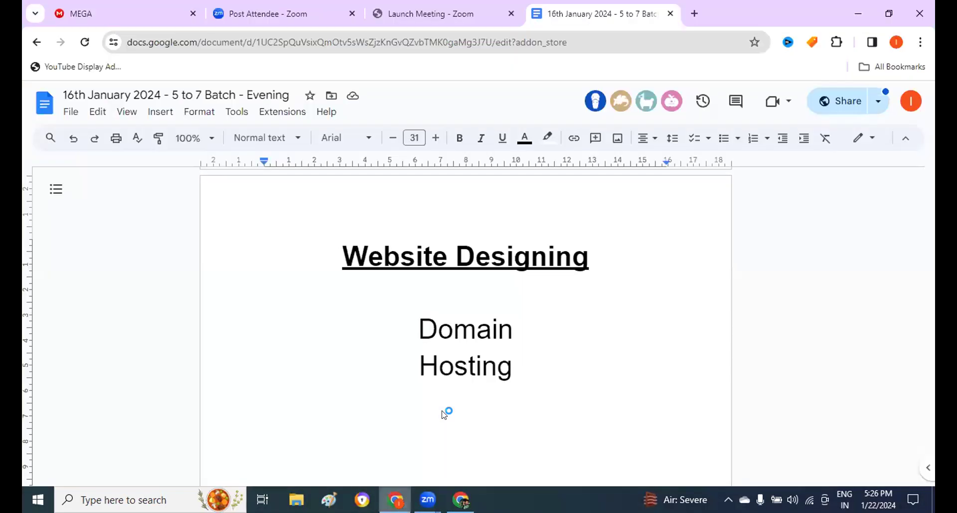
left_click_drag(419, 329, 534, 319)
left_click(567, 382)
key("Return")
key("Return")
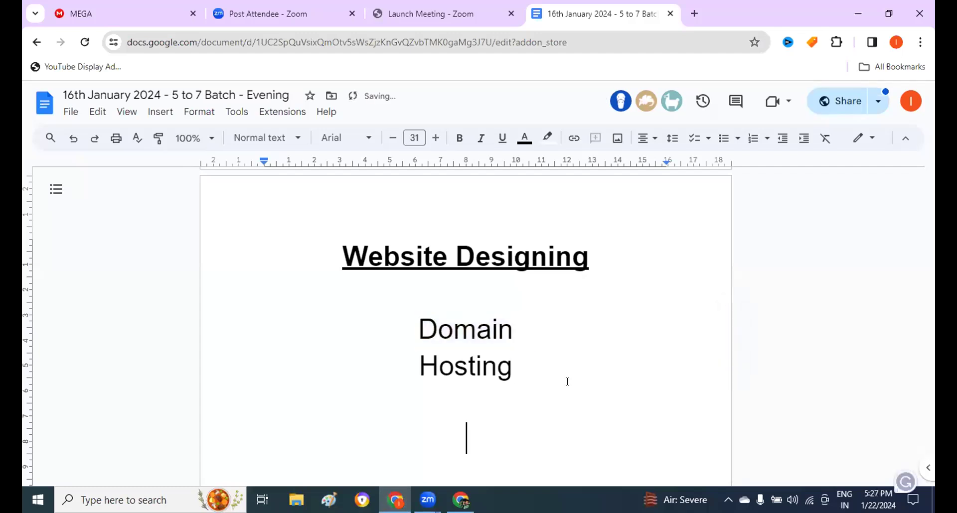
type("What is")
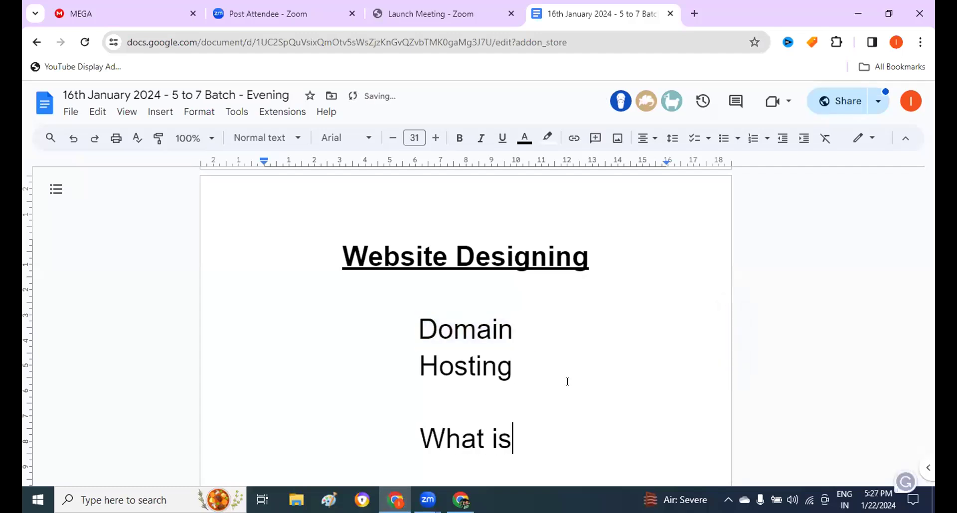
type(" a domain ")
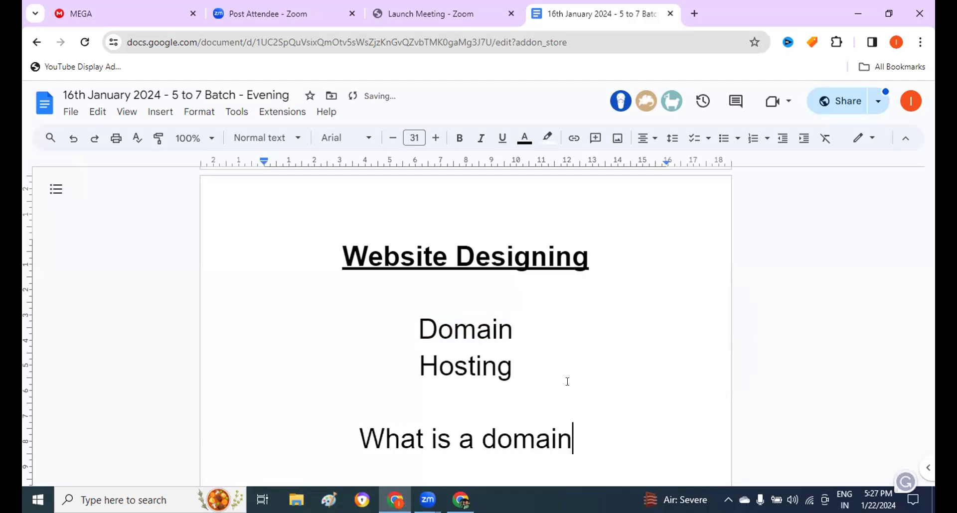
type("?")
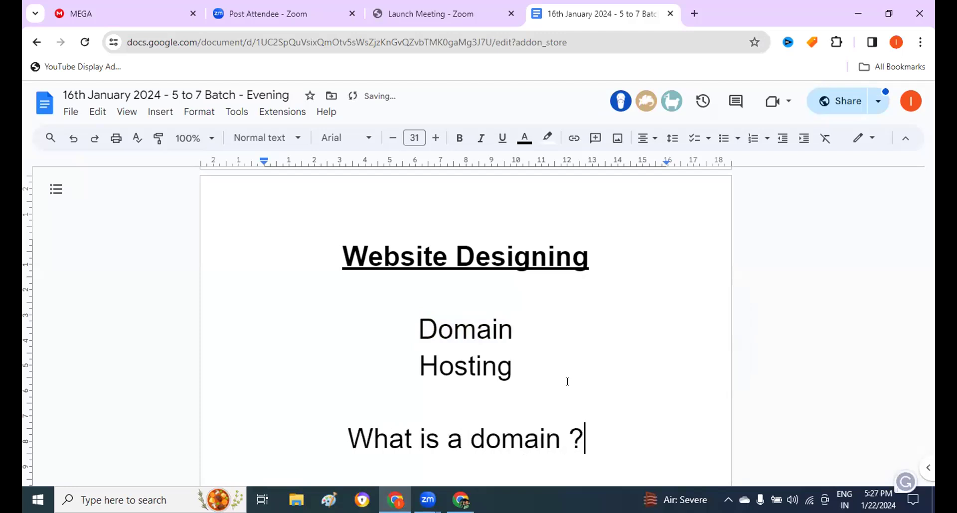
key("Return")
key("Return")
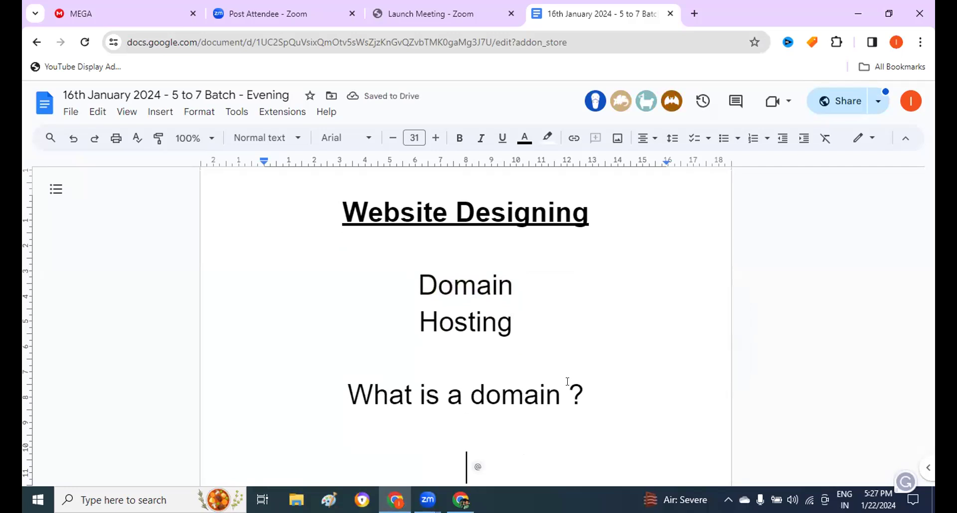
type("www.learnol")
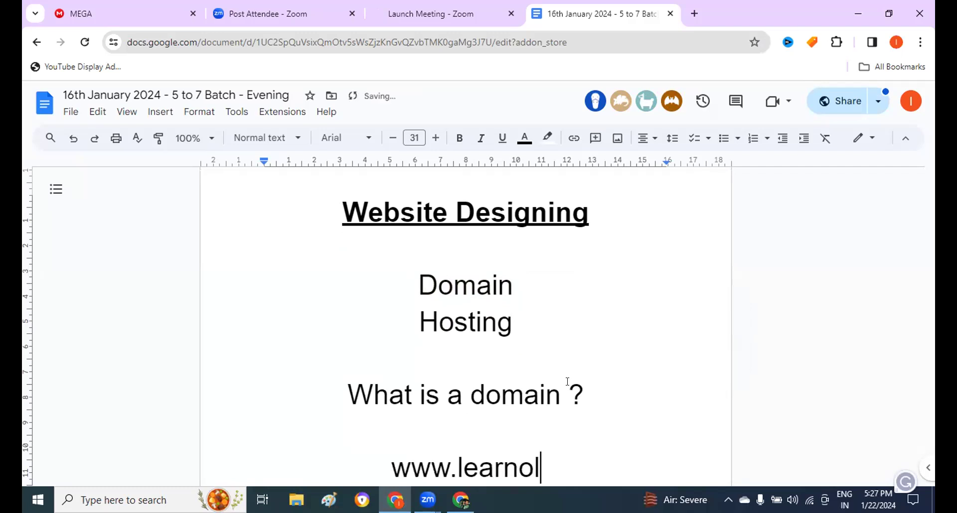
type("ogy.in")
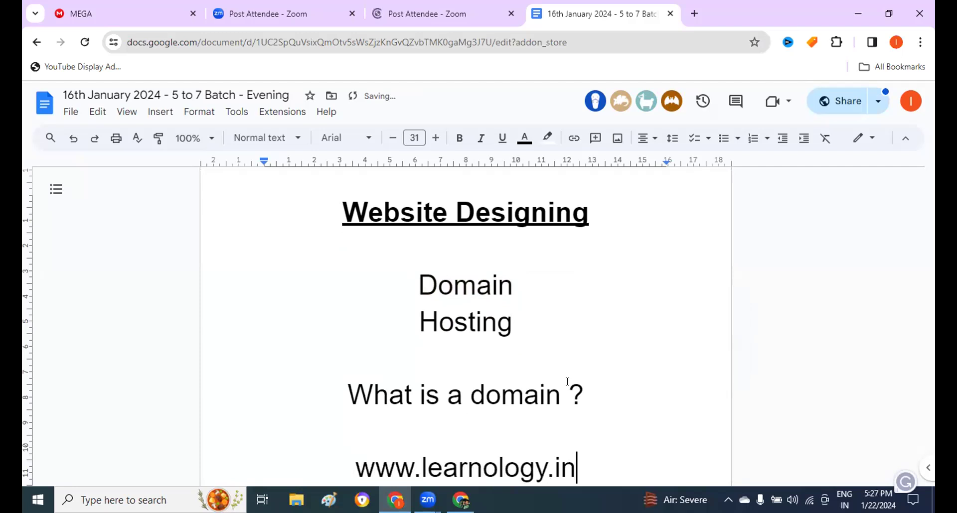
key("Return")
type("www.uday.com")
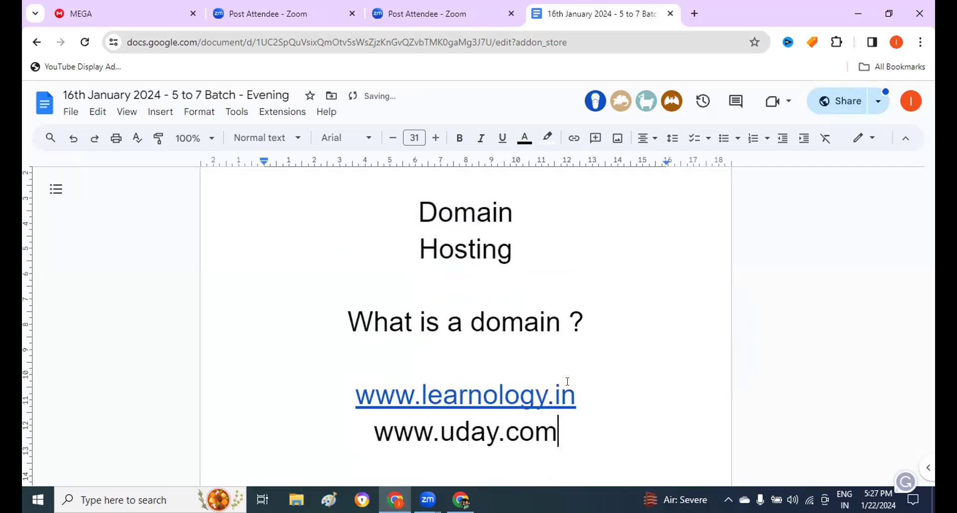
key("Return")
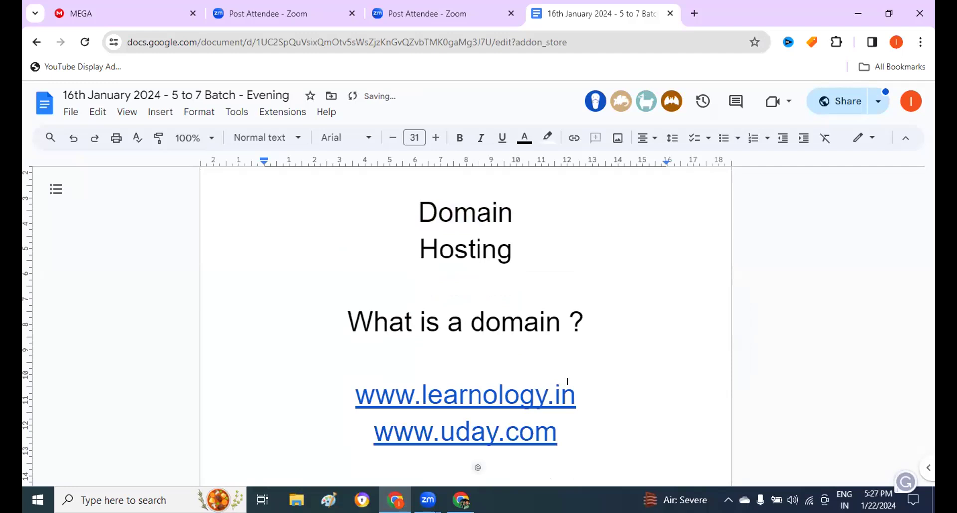
type("www.")
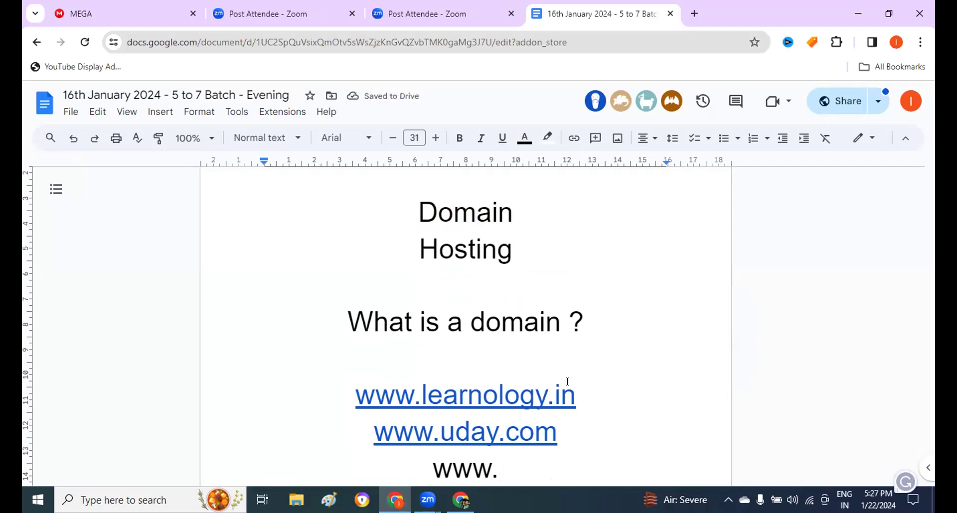
type("varshi")
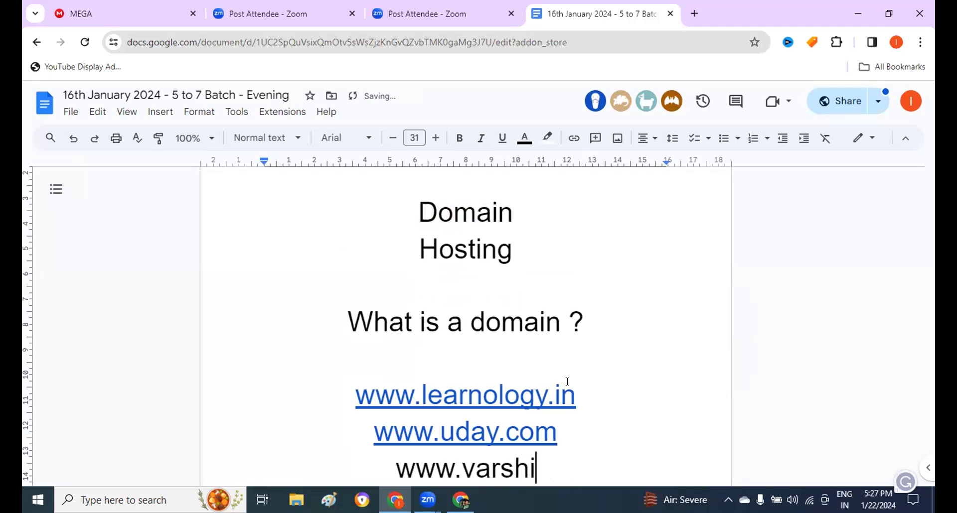
type("th.com")
left_click(376, 354)
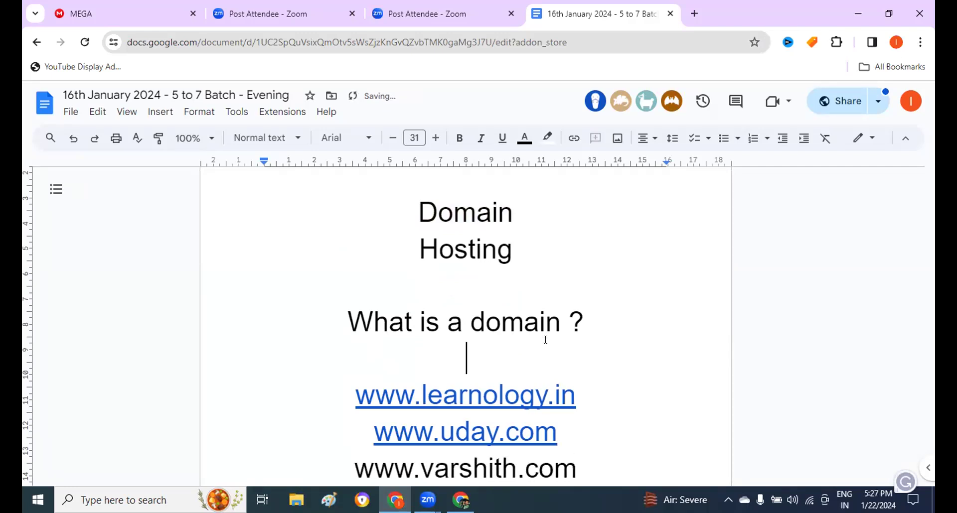
left_click(351, 458)
left_click_drag(355, 469, 575, 467)
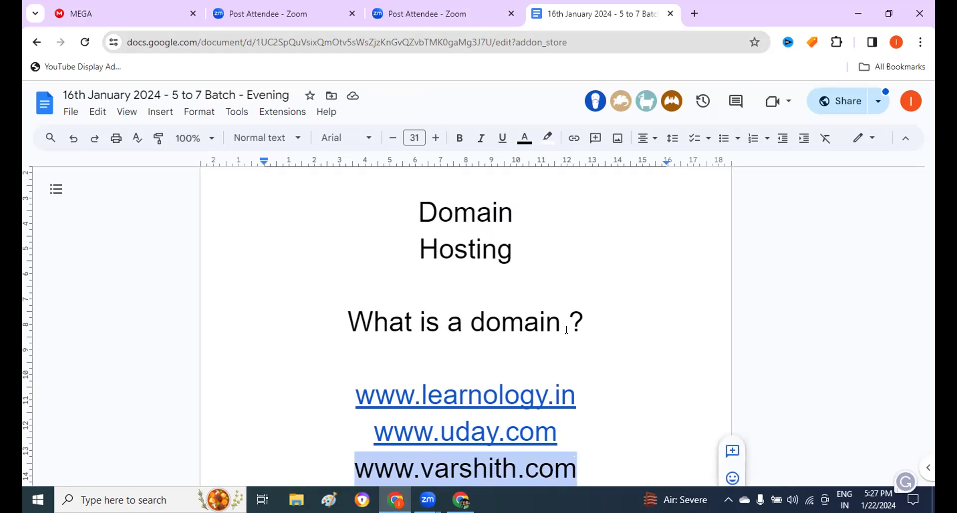
scroll(566, 329, "down", 2)
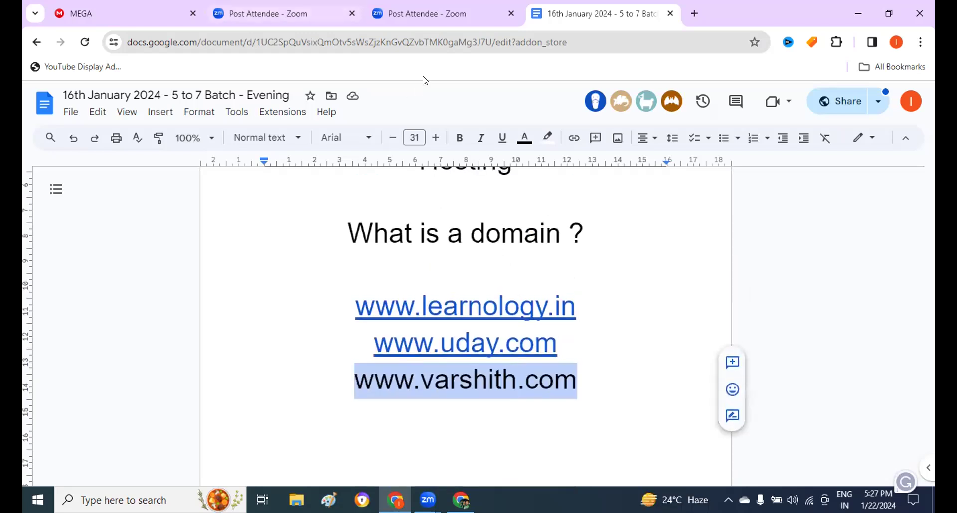
Reload the Miro page in the other browser window and return to the document.
left_click(460, 500)
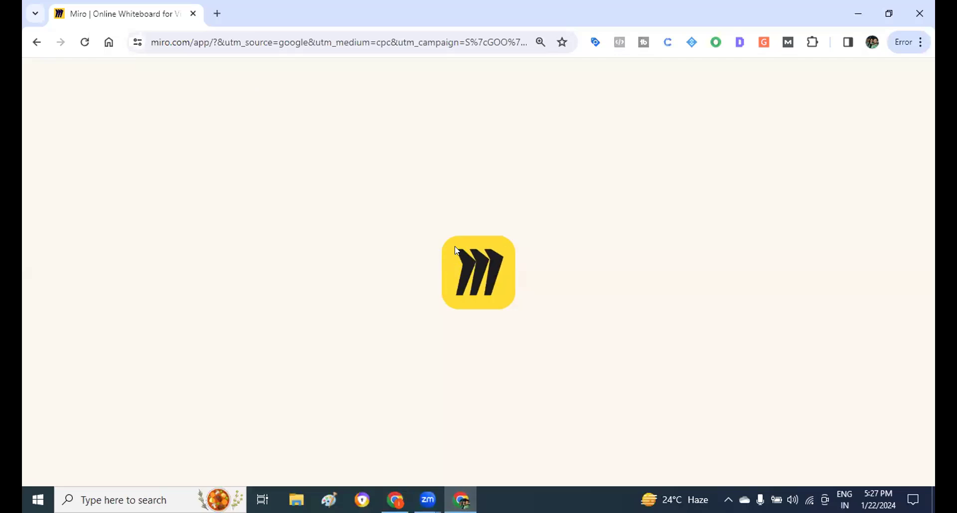
left_click(91, 49)
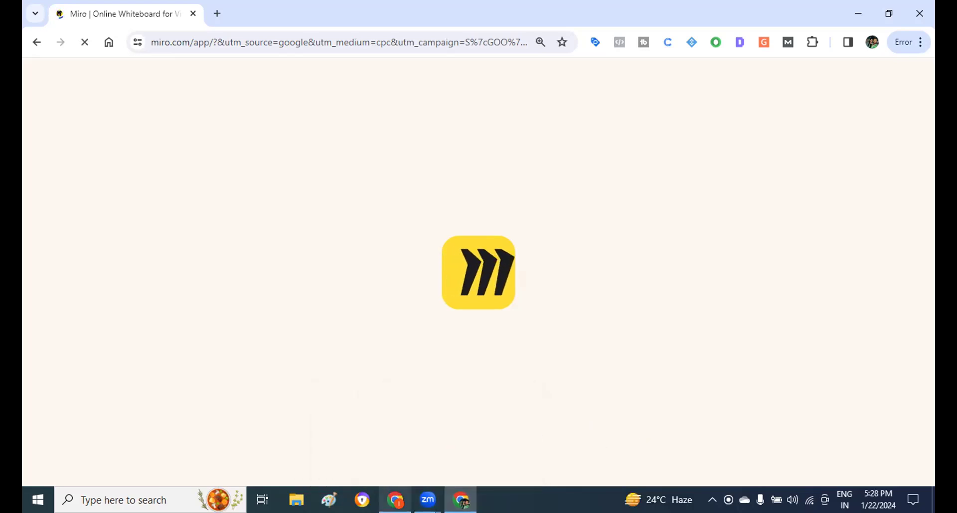
left_click(395, 500)
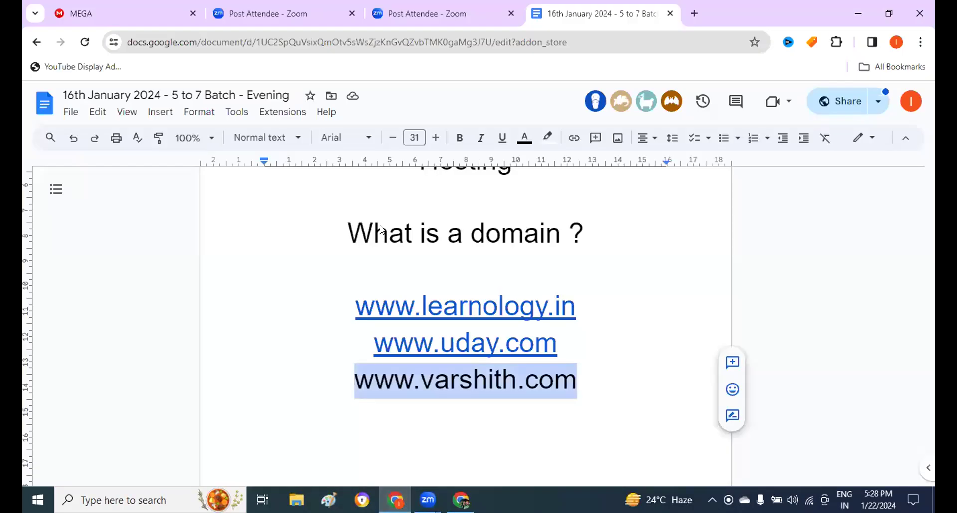
left_click(510, 277)
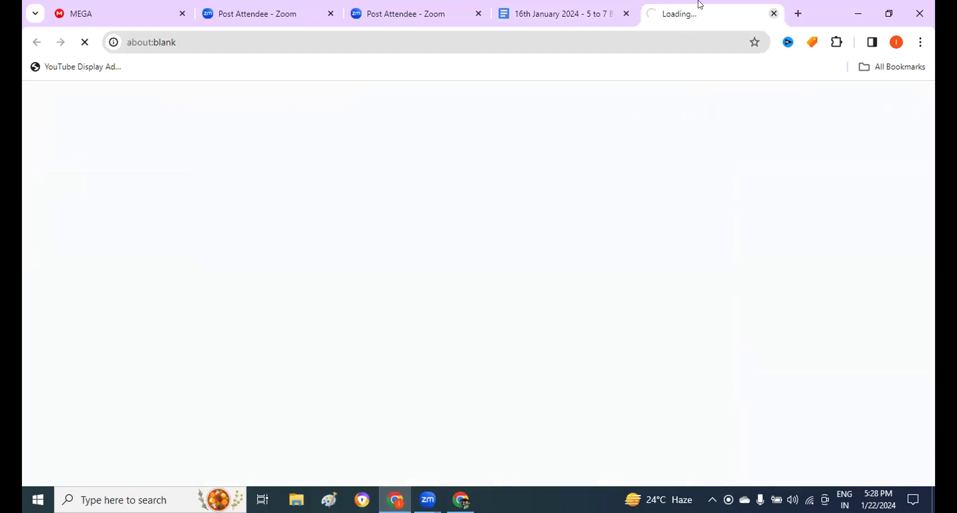
scroll(489, 342, "up", 2)
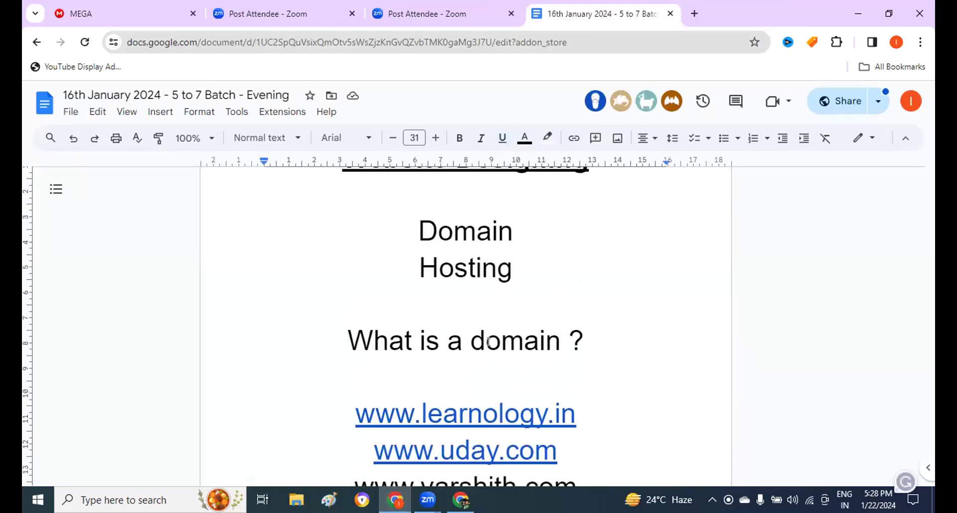
scroll(444, 359, "down", 1)
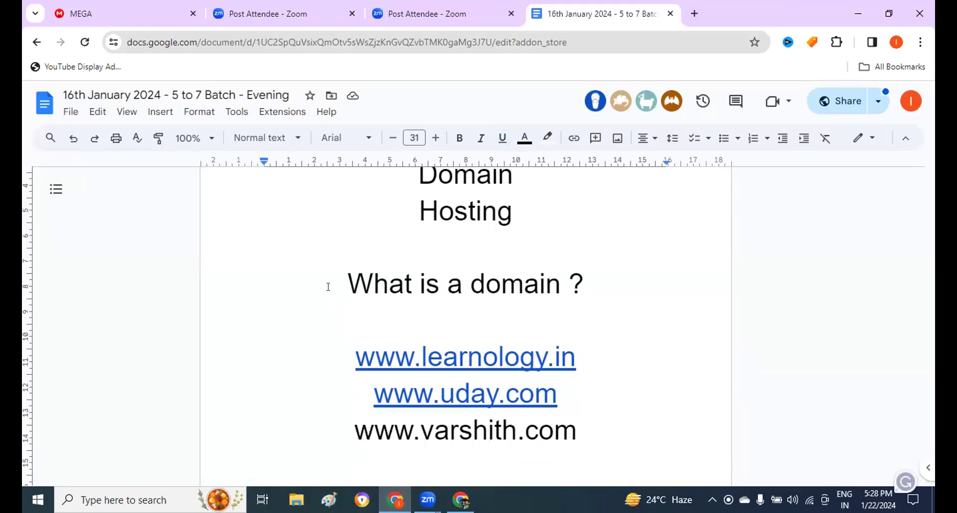
left_click_drag(349, 284, 583, 285)
left_click(582, 382)
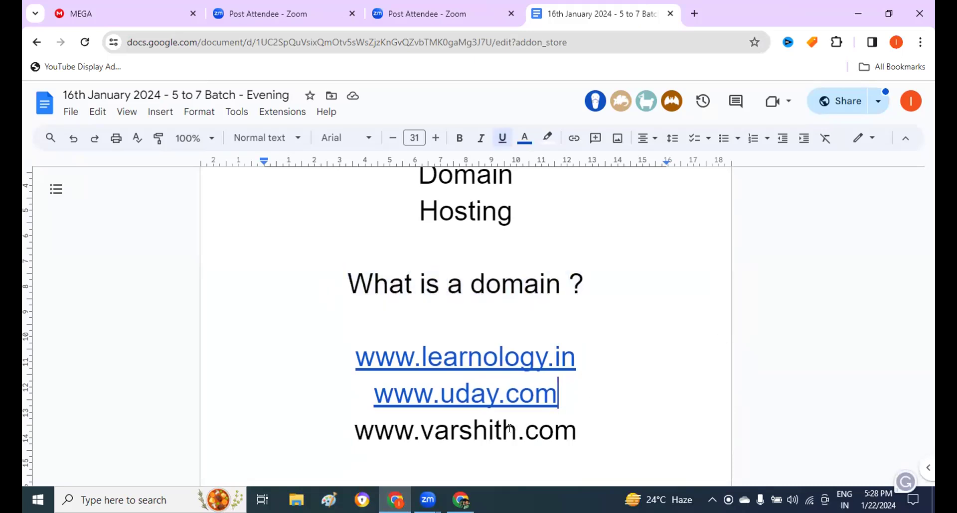
left_click_drag(337, 359, 628, 385)
left_click(628, 385)
left_click(618, 444)
key("Return")
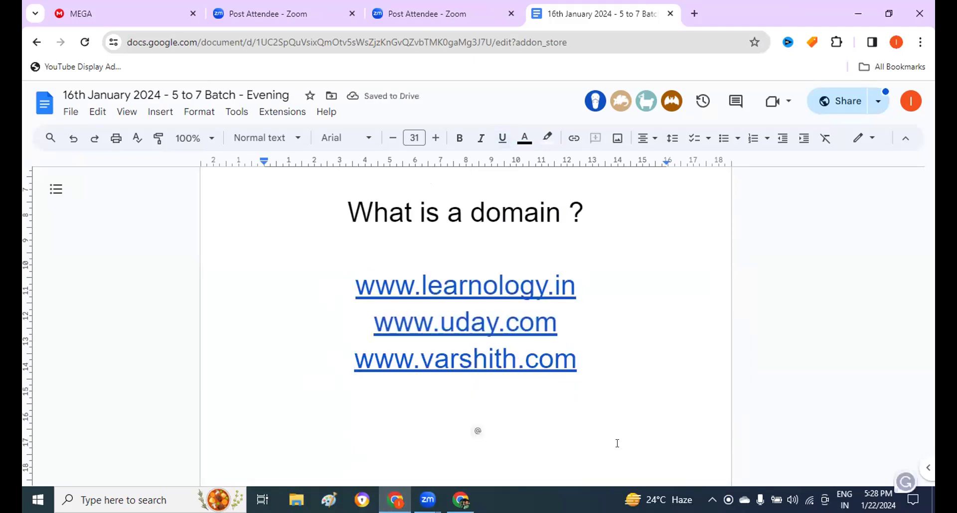
left_click(694, 13)
type("na")
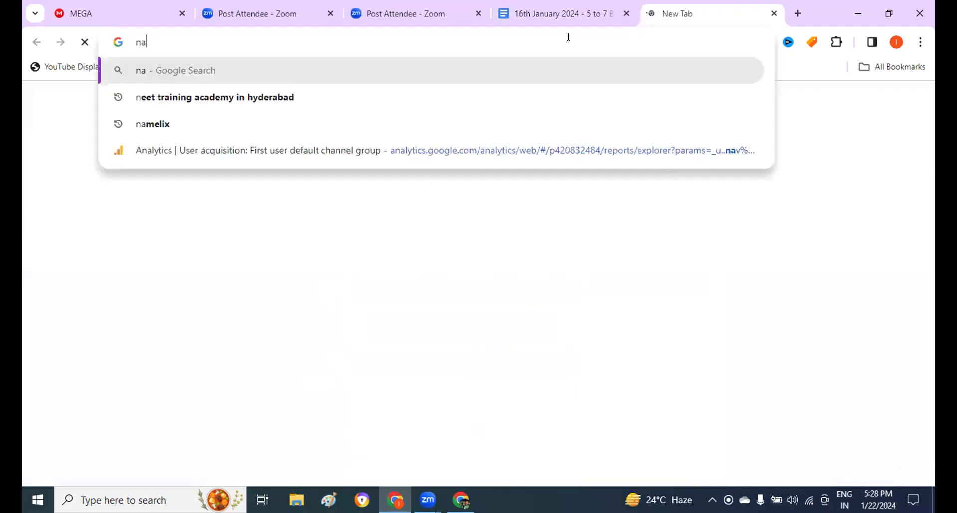
type("meli")
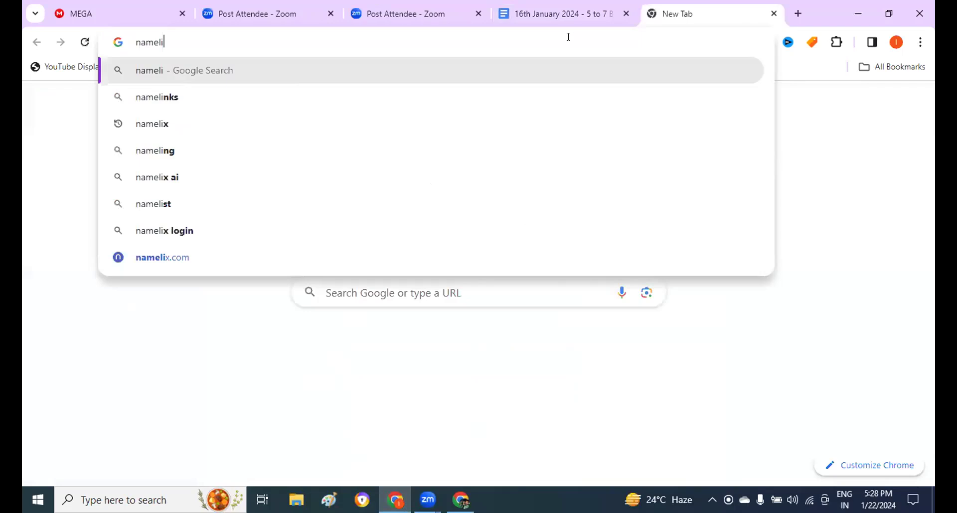
type("x.com")
key("Return")
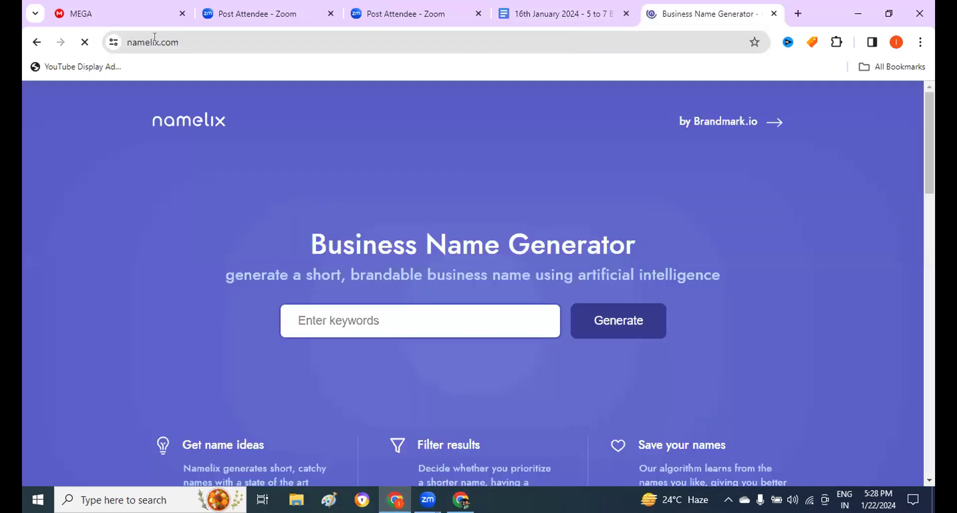
left_click(562, 14)
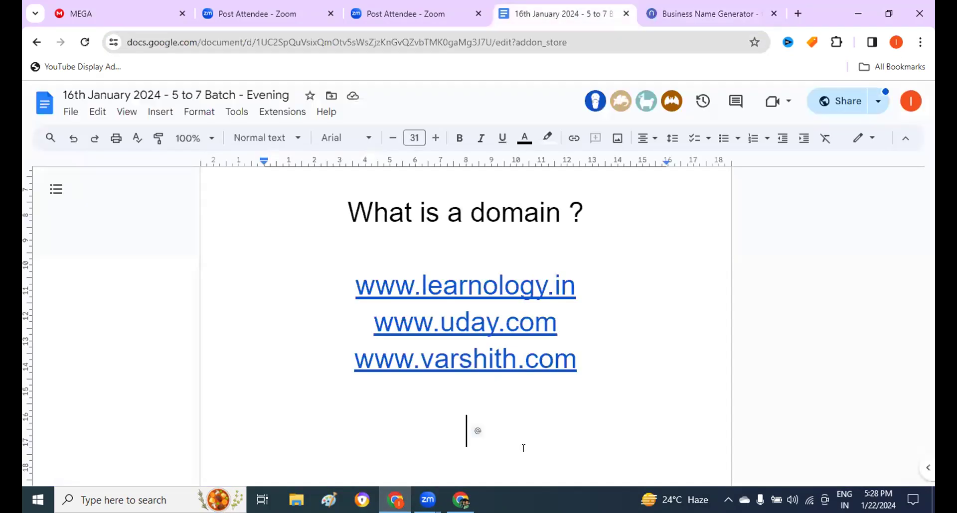
type("https://namelix.com/")
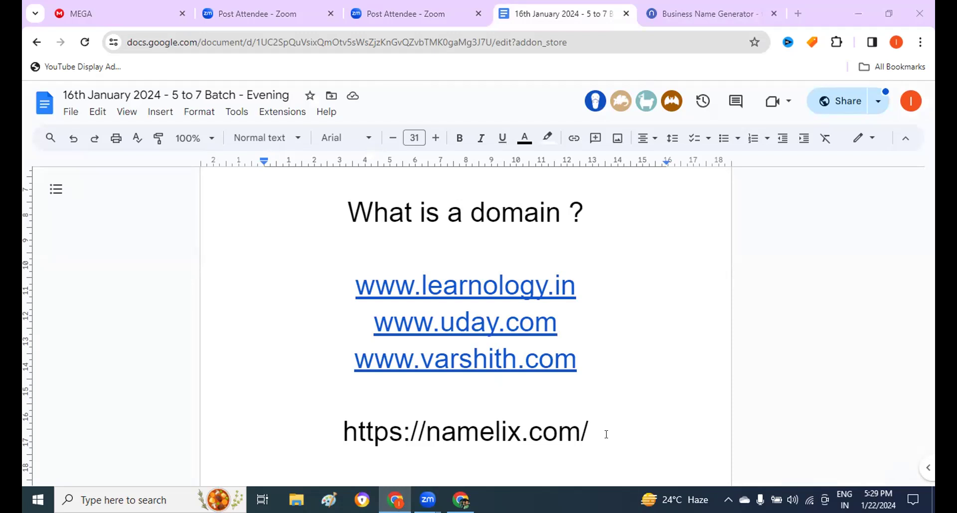
key("Return")
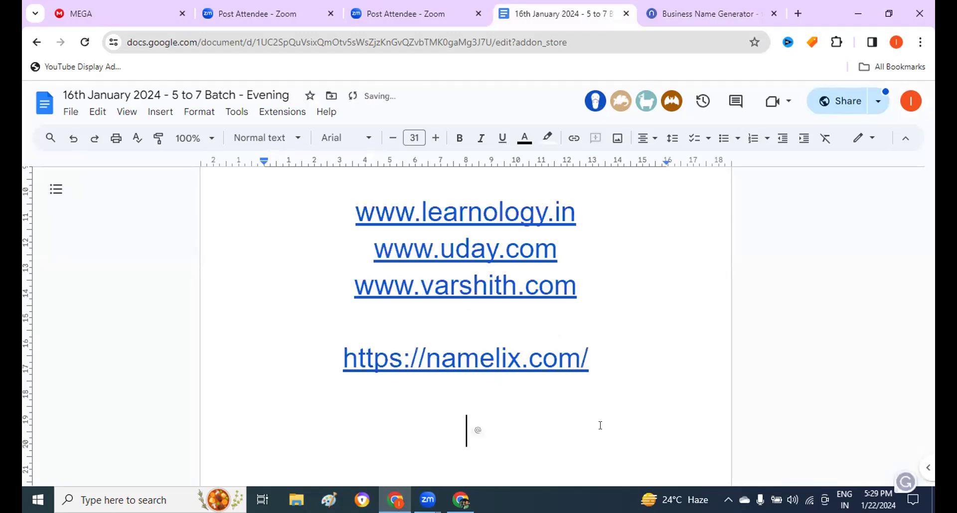
Switch to Namelix and submit the keywords "digital marketing, training institute, online courses" to the business name generator.
left_click(688, 11)
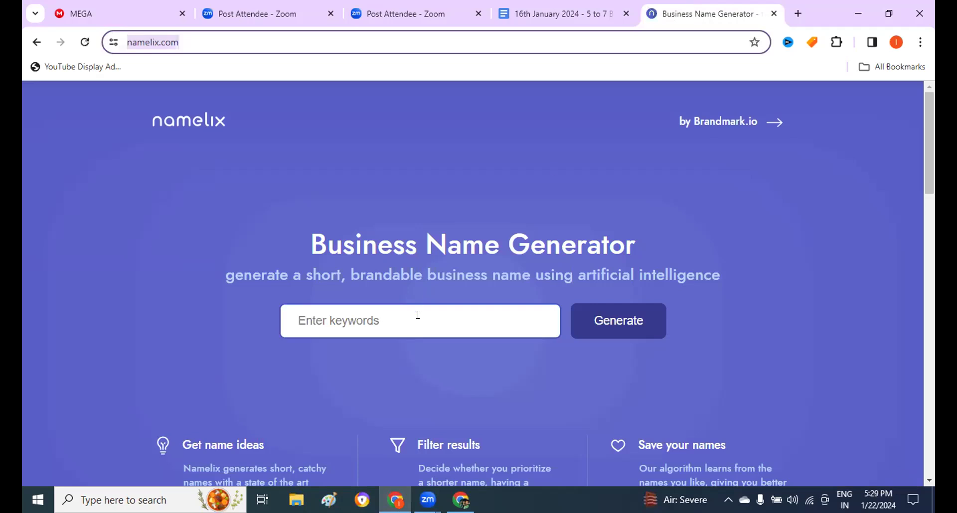
left_click(371, 307)
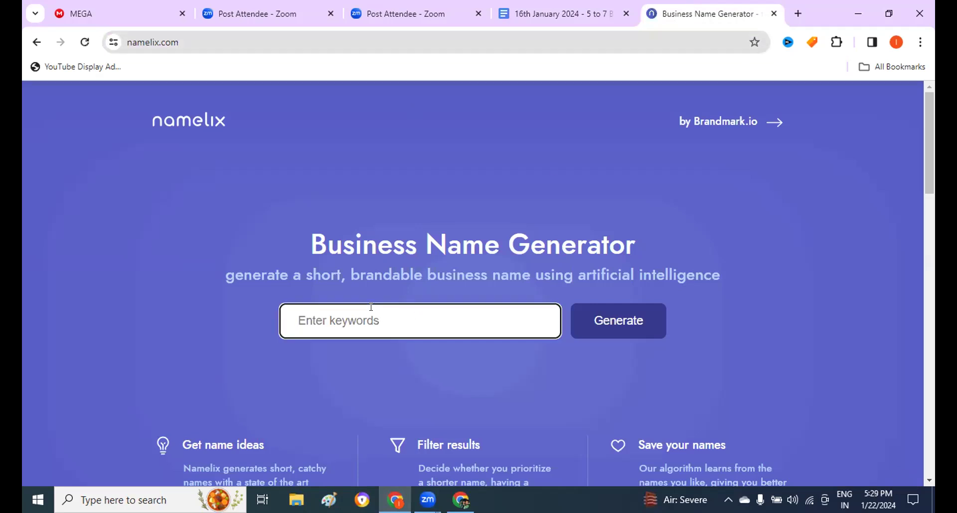
type("digital marketing, training inst")
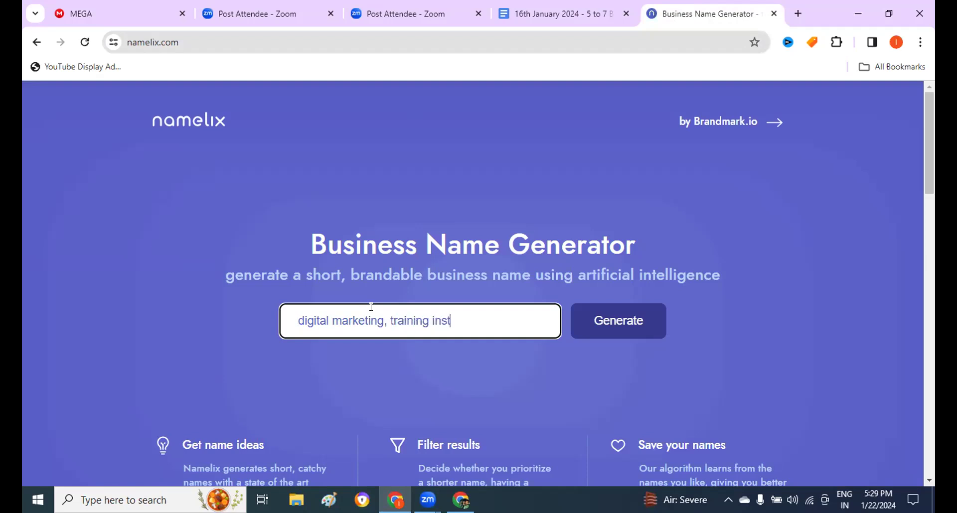
type("itute, online courses")
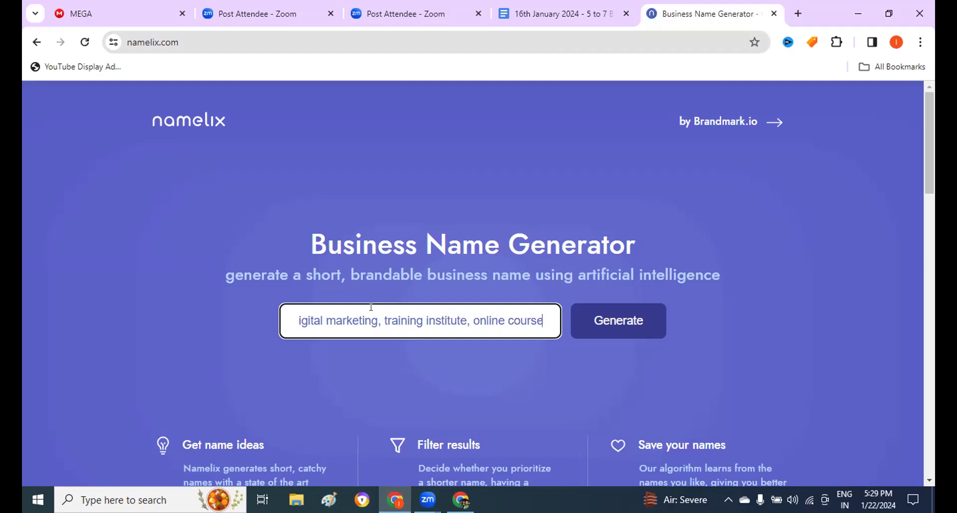
left_click(618, 325)
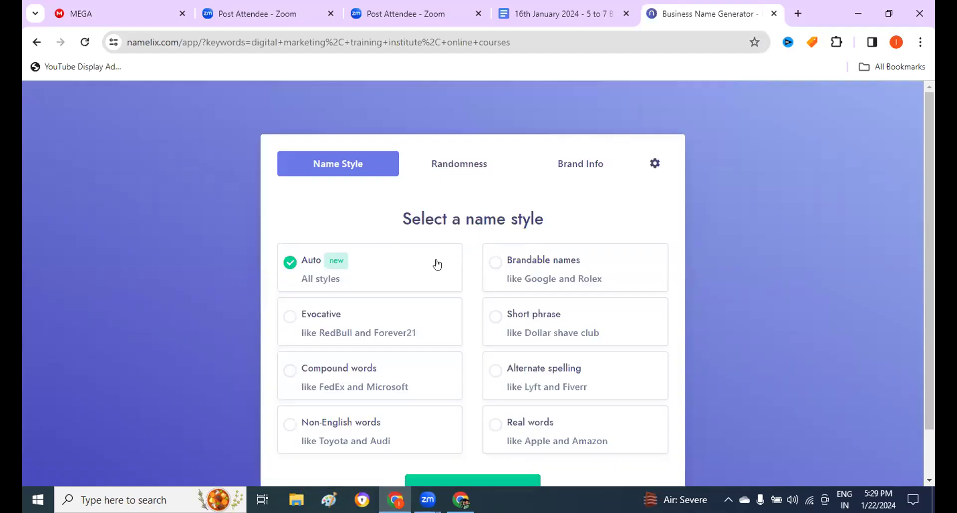
Continue with the Auto name style and High generation randomness.
scroll(437, 264, "down", 1)
left_click(473, 438)
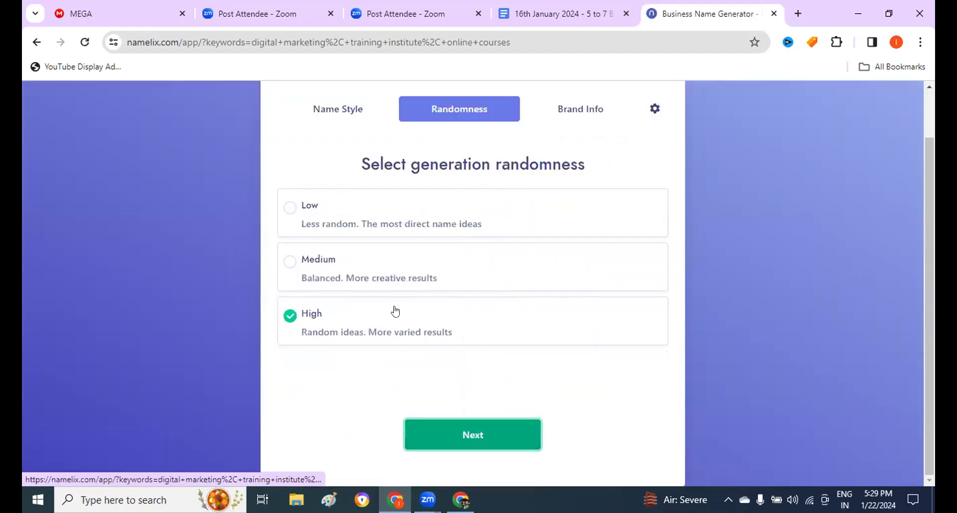
left_click(468, 436)
Replace the business description with a copy of the keywords and generate the names.
left_click(498, 278)
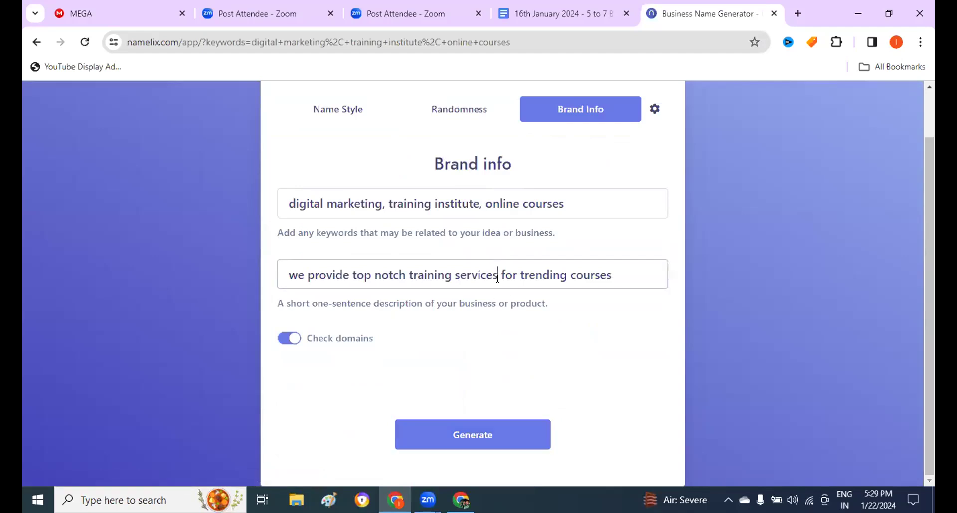
triple_click(451, 199)
key("ctrl+c")
triple_click(422, 278)
key("ctrl+v")
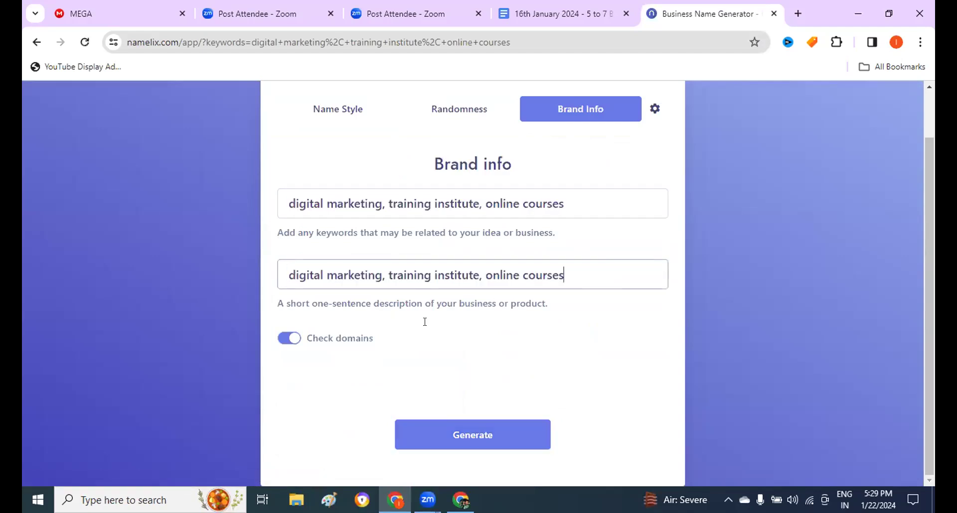
left_click(469, 436)
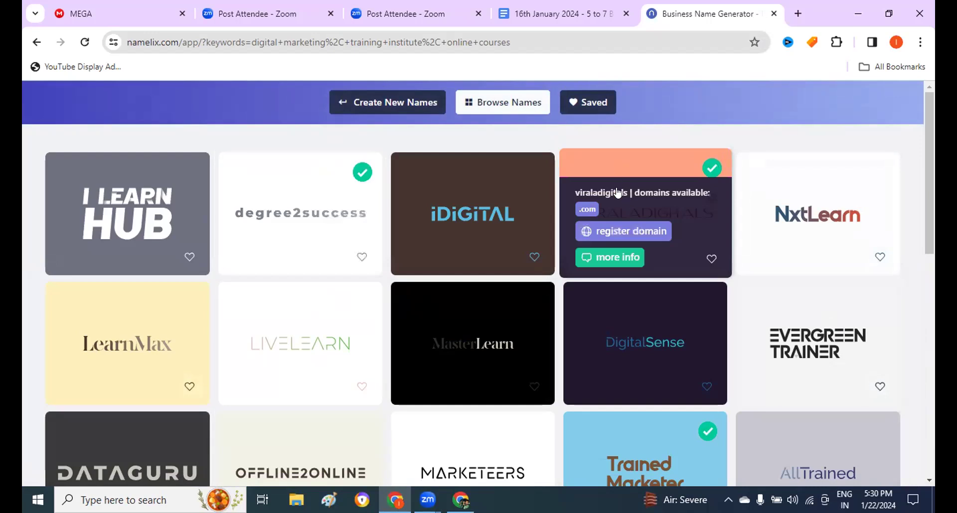
Look through the generated business name and logo suggestions.
scroll(617, 193, "down", 3)
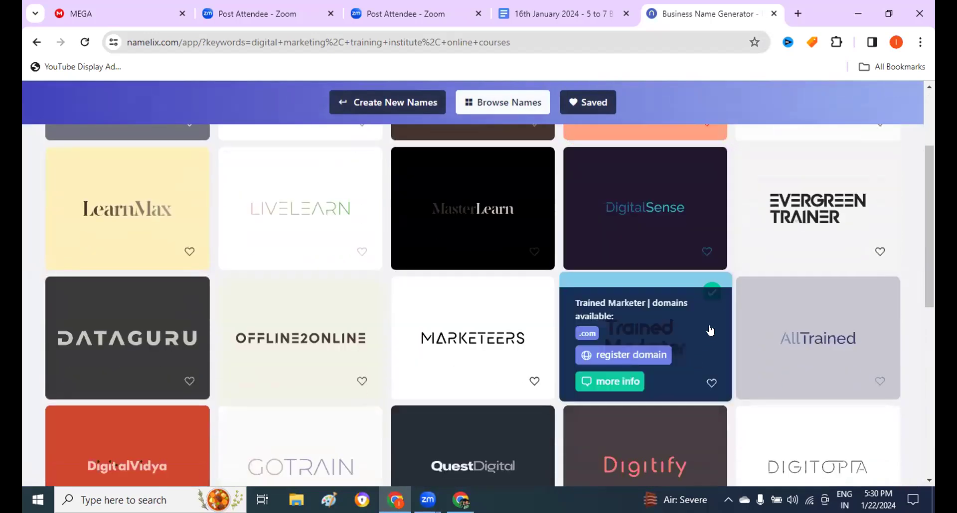
scroll(709, 329, "down", 4)
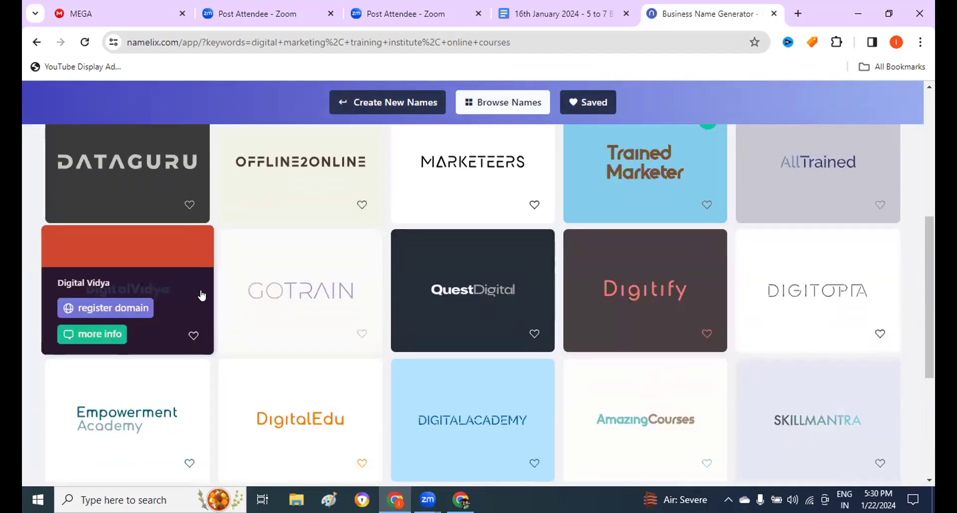
scroll(427, 266, "down", 2)
scroll(426, 266, "down", 4)
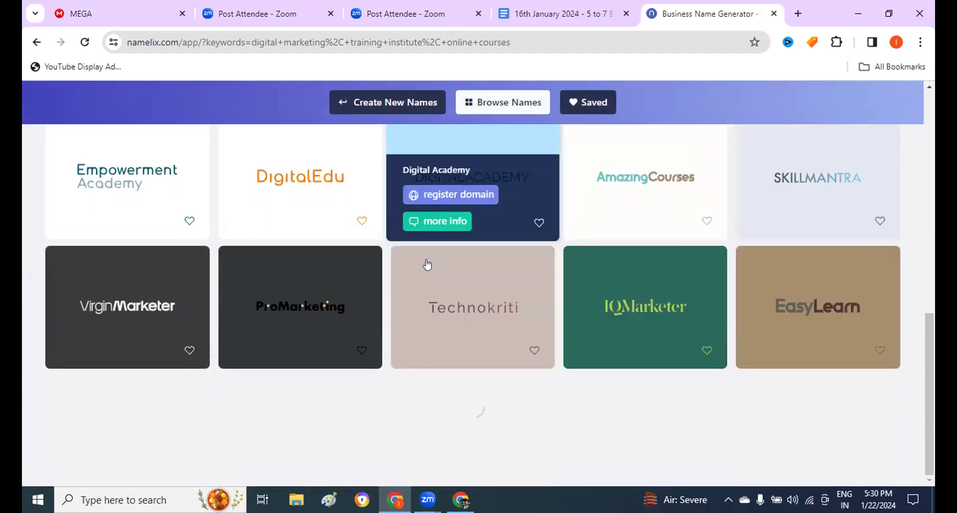
scroll(513, 327, "up", 7)
scroll(519, 327, "up", 5)
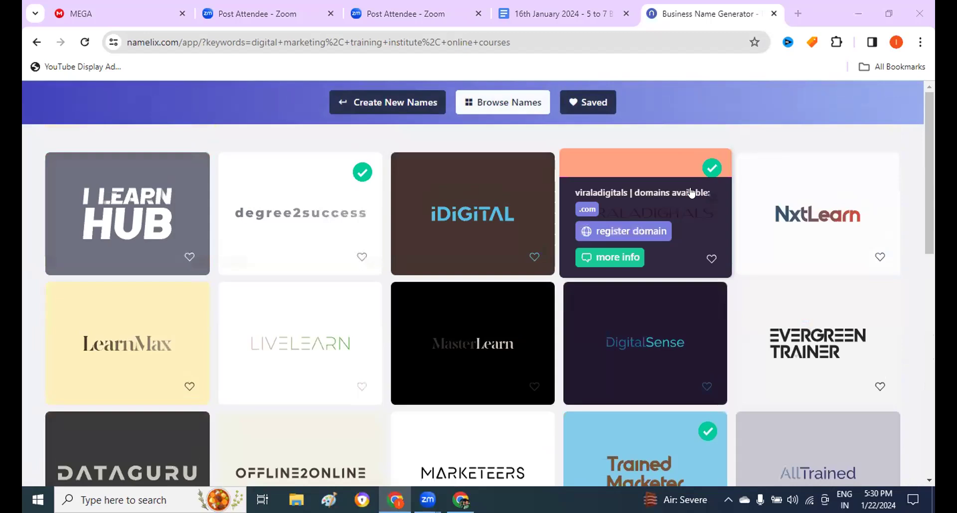
Circle the green check marks on the viraladigitals and degree2success cards, and clear the annotations.
mouse_move(694, 194)
left_mouse_down()
mouse_move(732, 190)
mouse_move(733, 144)
mouse_move(697, 185)
left_mouse_up()
mouse_move(345, 194)
left_mouse_down()
mouse_move(376, 145)
mouse_move(349, 189)
left_mouse_up()
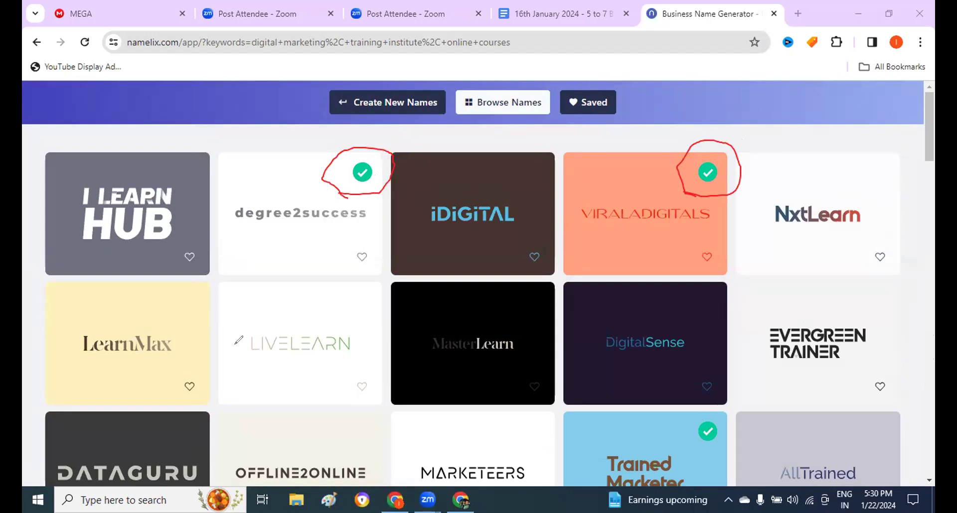
key("Escape")
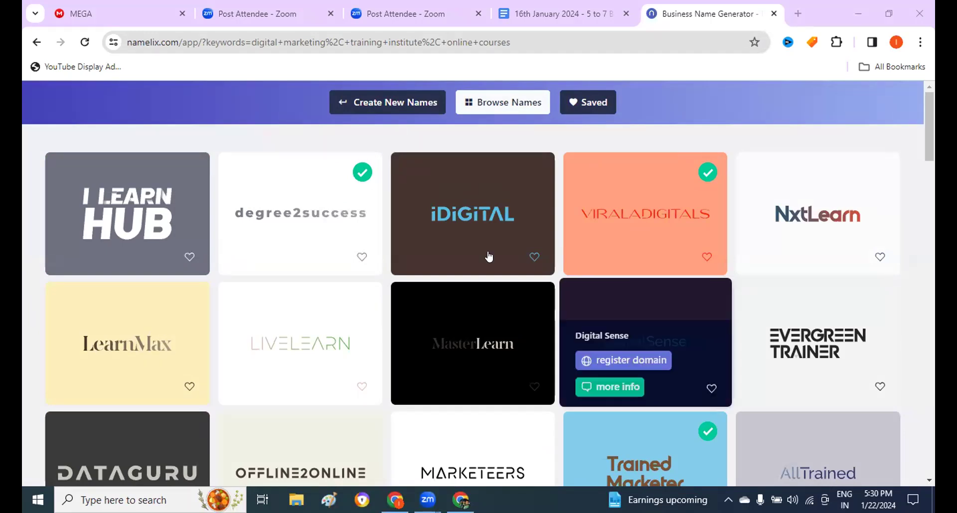
Examine which suggested names, such as viraladigitals and Ilearn Buzz, have available domains throughout the results.
mouse_move(283, 225)
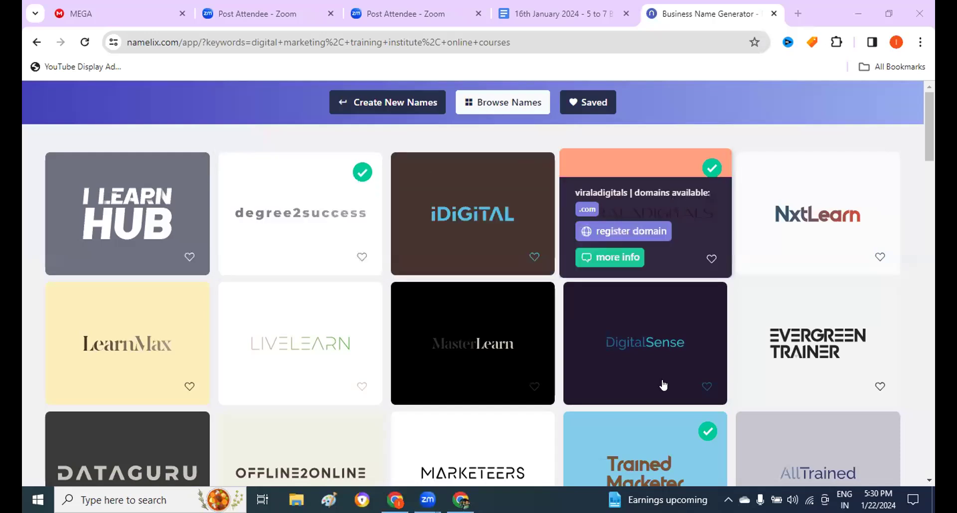
mouse_move(811, 221)
mouse_move(678, 176)
scroll(677, 204, "down", 4)
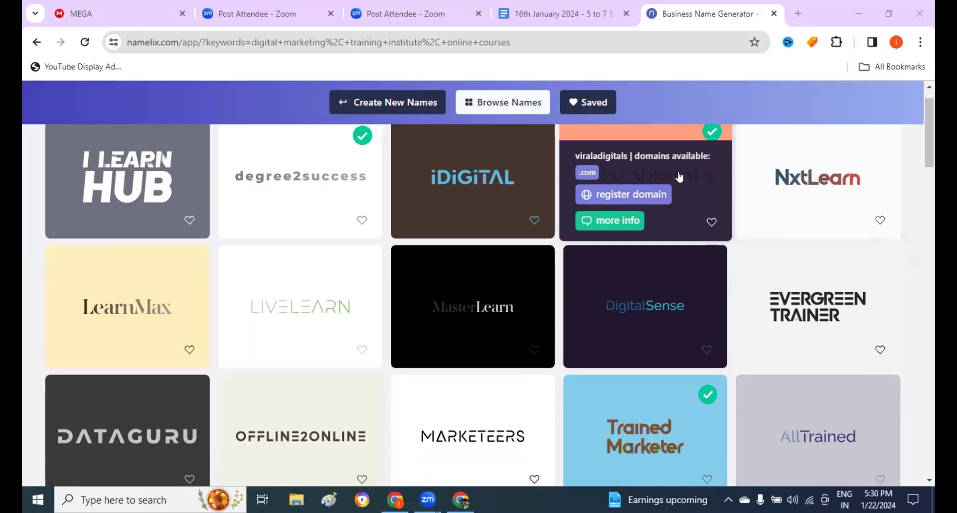
scroll(656, 267, "down", 8)
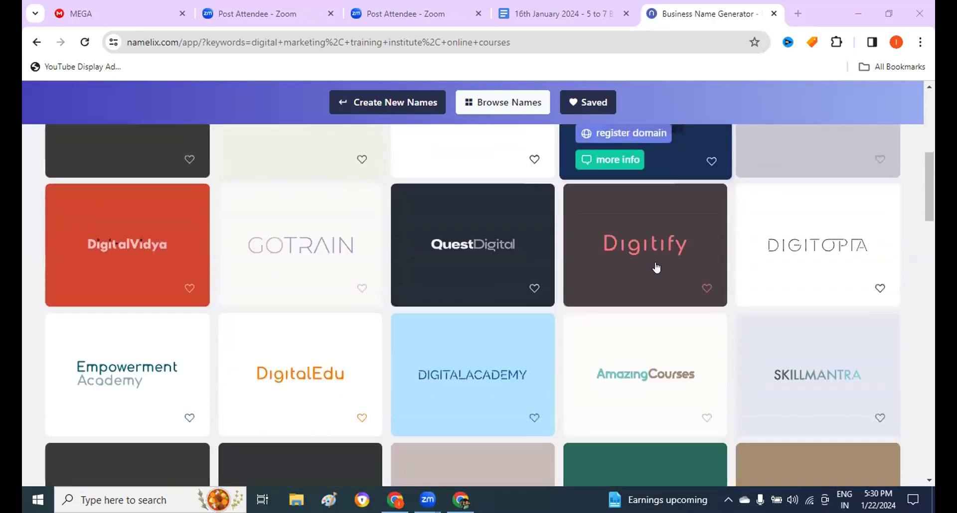
scroll(656, 267, "down", 5)
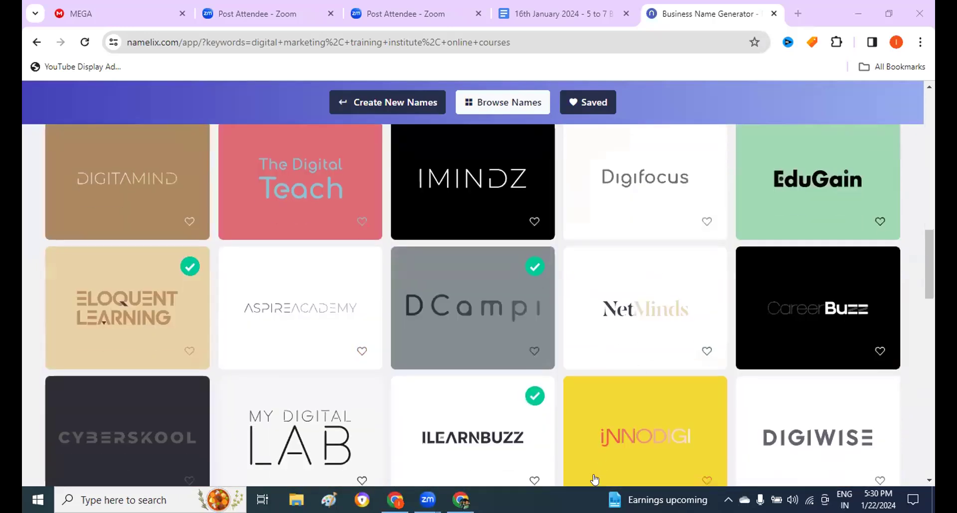
mouse_move(451, 306)
scroll(694, 181, "down", 4)
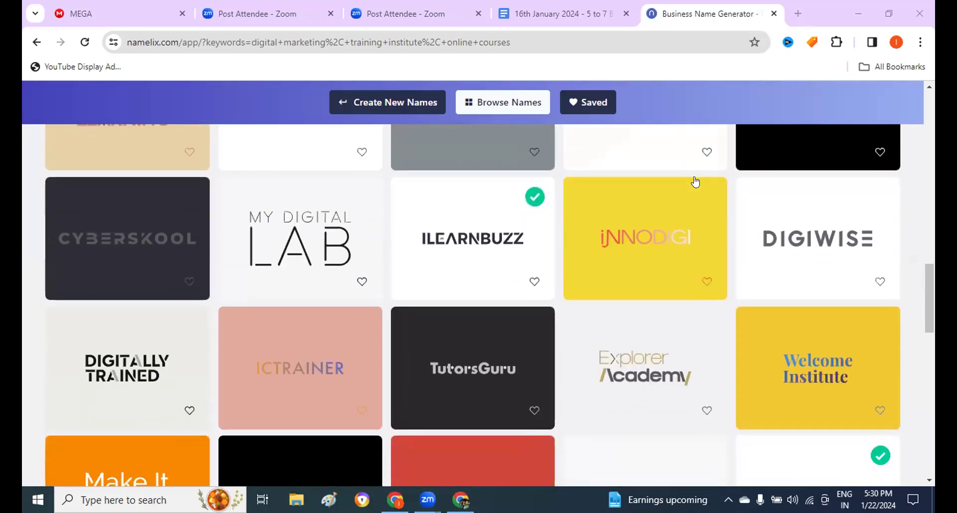
mouse_move(498, 260)
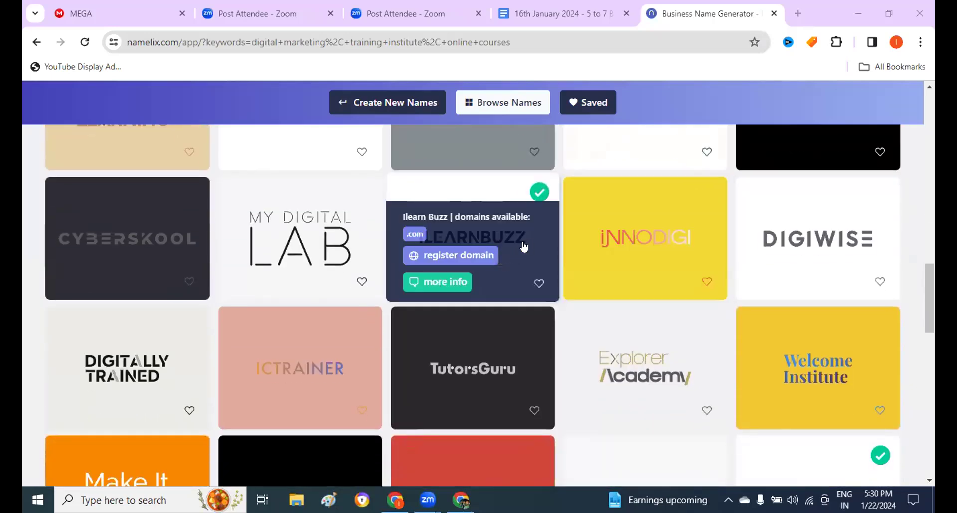
scroll(524, 247, "down", 2)
scroll(524, 247, "down", 12)
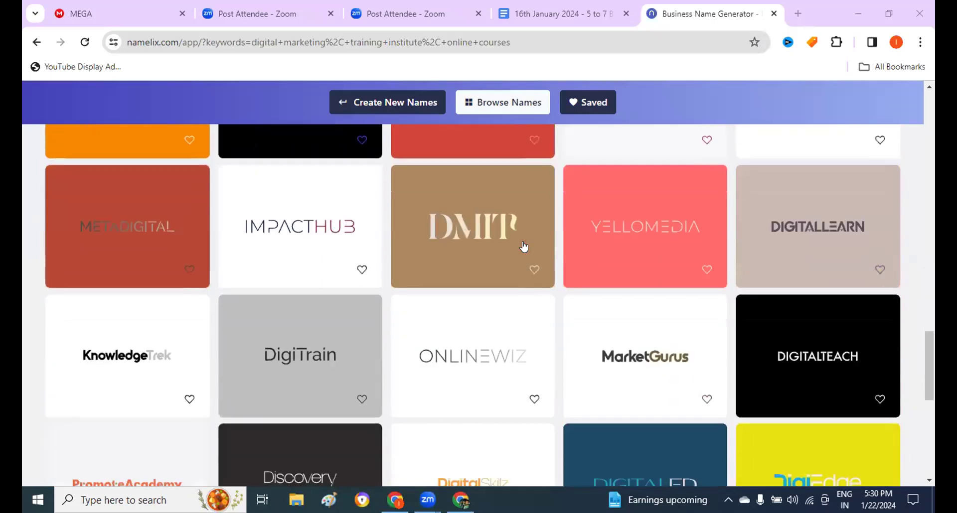
scroll(523, 247, "down", 2)
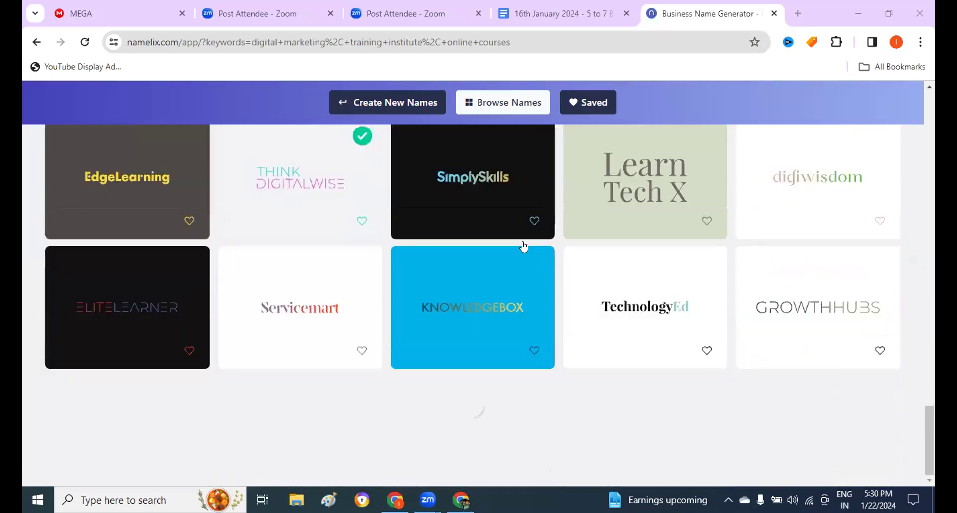
mouse_move(317, 298)
scroll(318, 298, "up", 15)
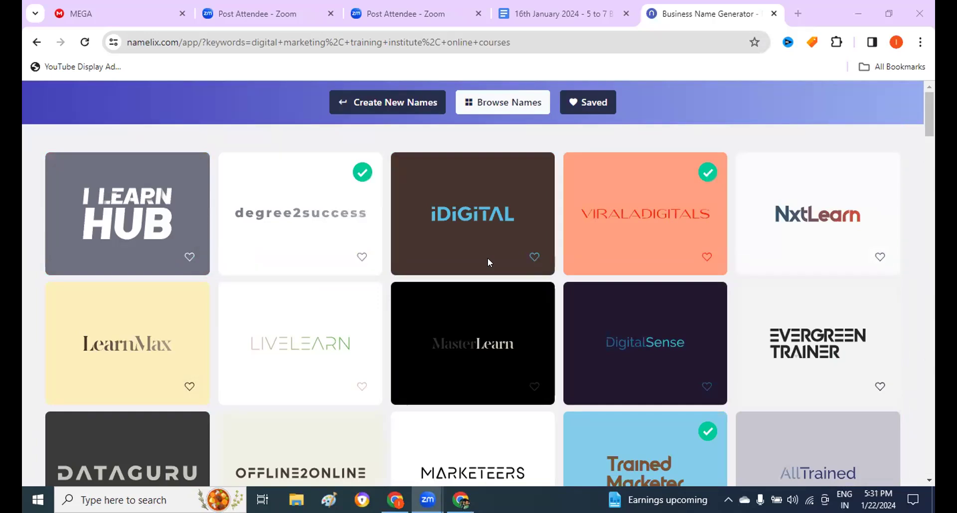
mouse_move(275, 244)
Search Google for "domain availability checker" in a new browser tab.
key("ctrl+t")
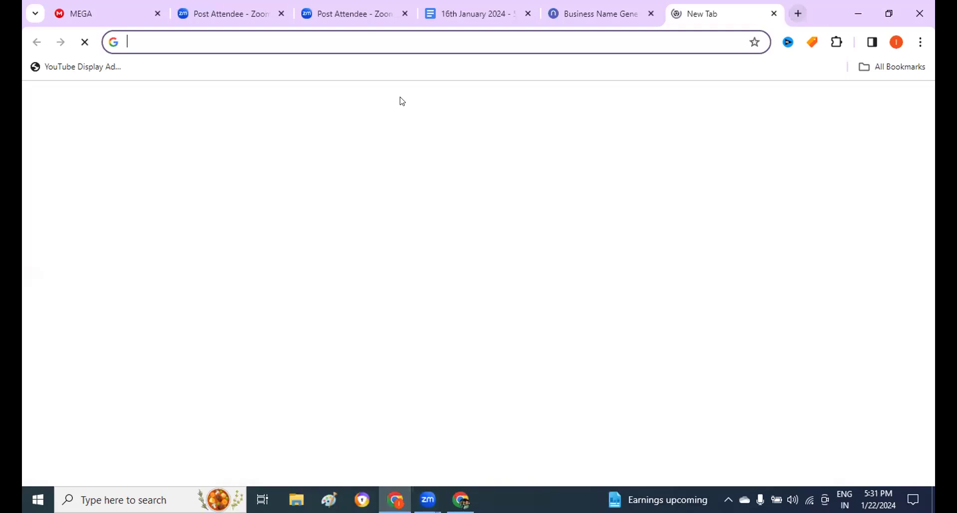
type("dom")
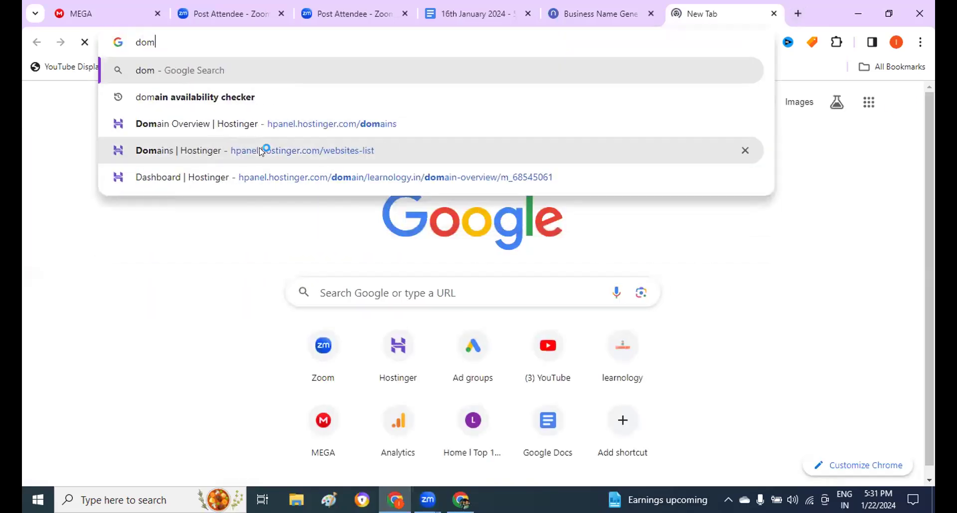
type("ain avai")
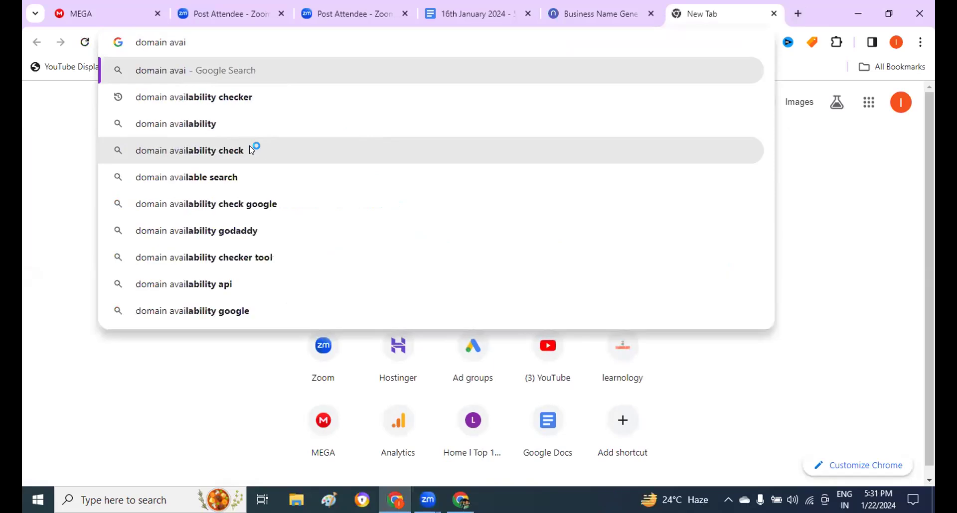
left_click(215, 95)
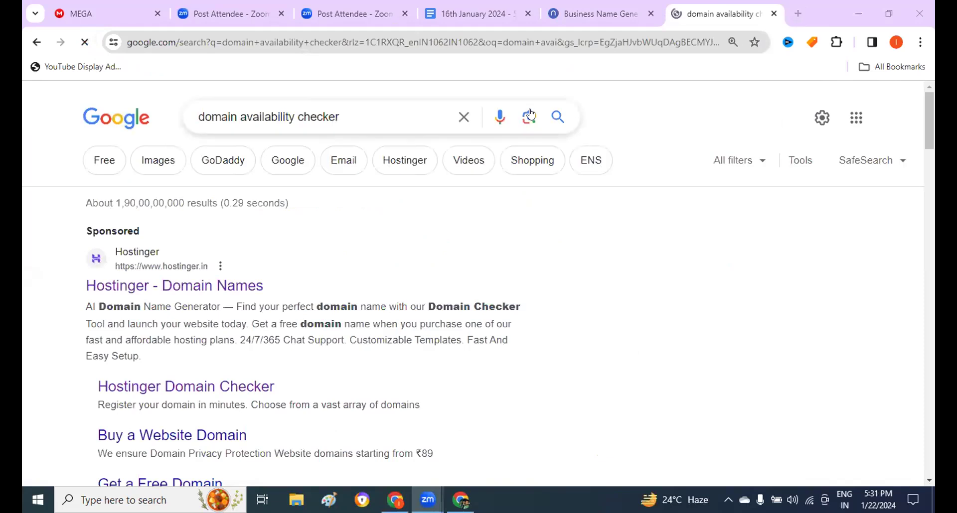
Review the search results, open the DNS Checker domain name search result, and return to the results.
scroll(384, 300, "down", 5)
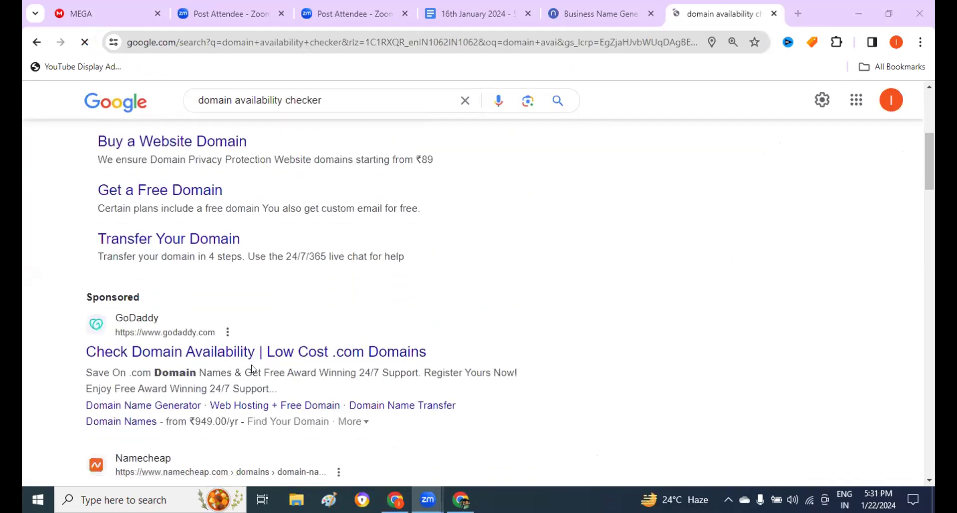
scroll(391, 284, "down", 6)
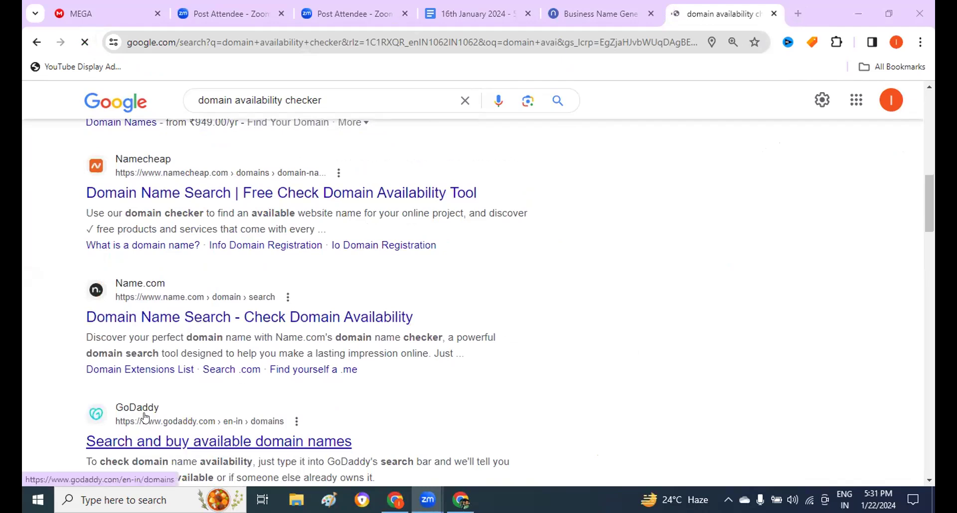
scroll(222, 305, "up", 3)
scroll(225, 307, "down", 5)
scroll(226, 307, "down", 4)
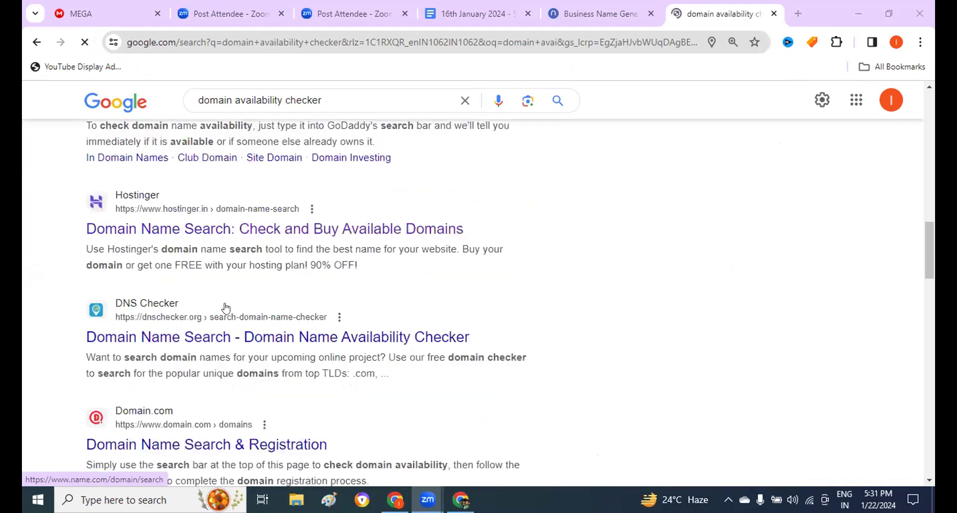
left_click(192, 337)
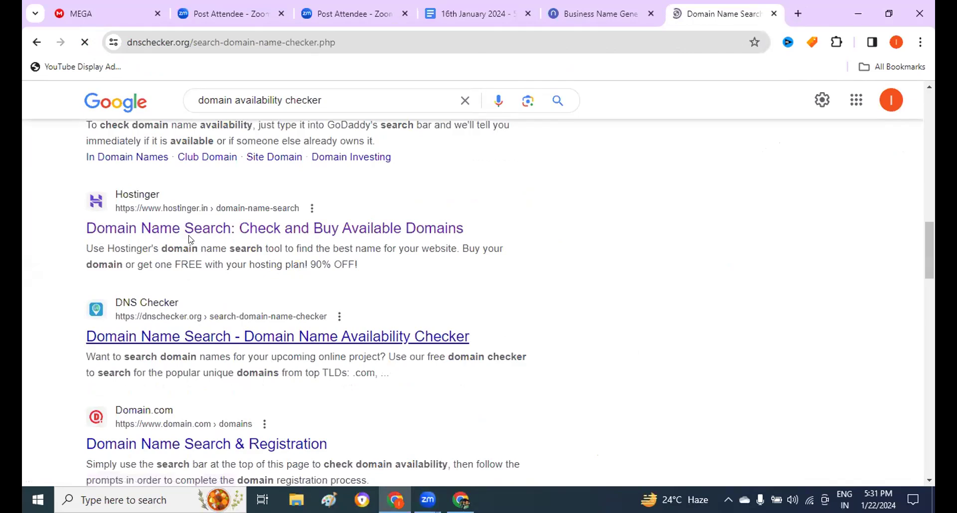
key("alt+Left")
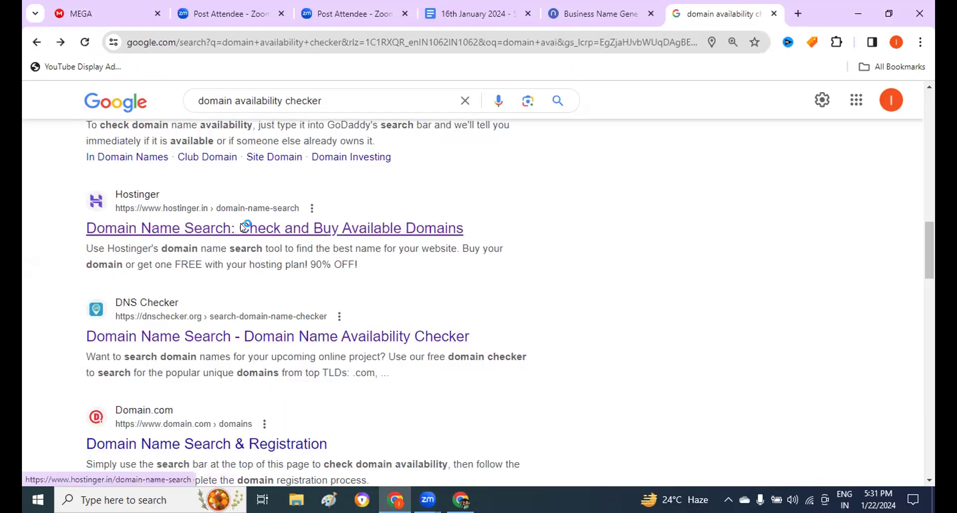
Open Hostinger's "Domain Name Search: Check and Buy Available Domains" result.
left_click(425, 227)
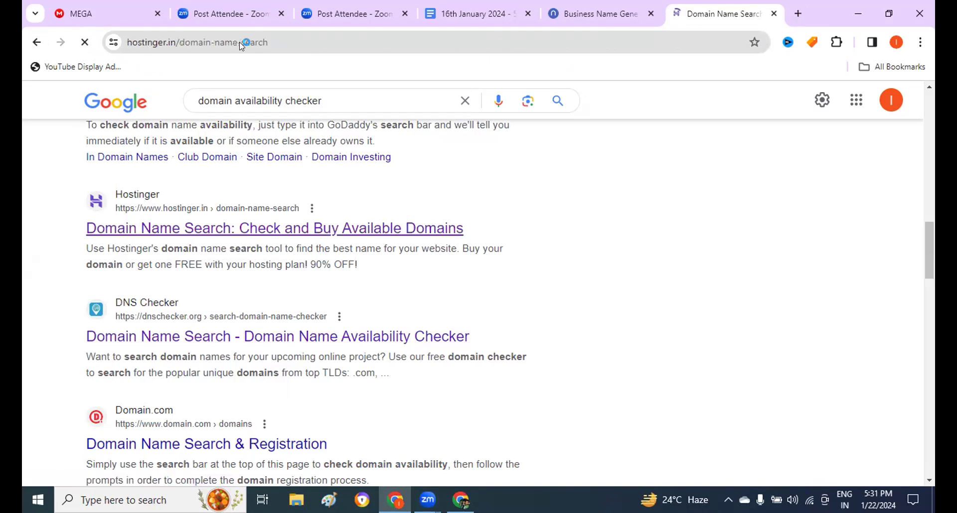
left_click(240, 42)
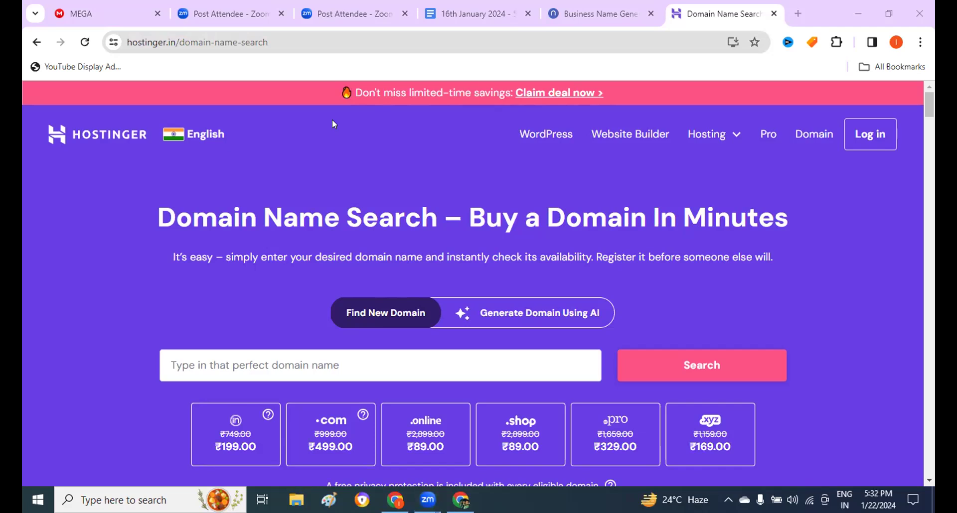
Check the availability of the domain name "ideaology" on Hostinger.
left_click(329, 358)
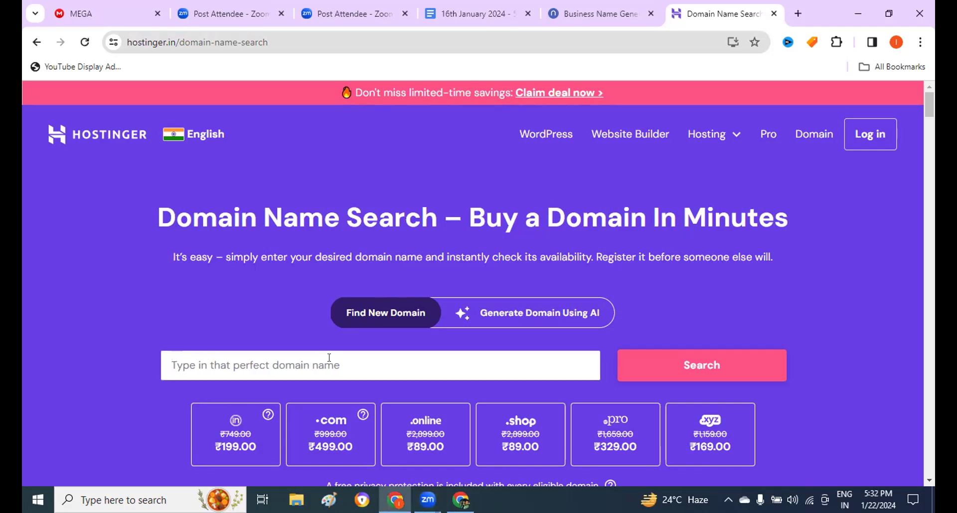
type("ideaology")
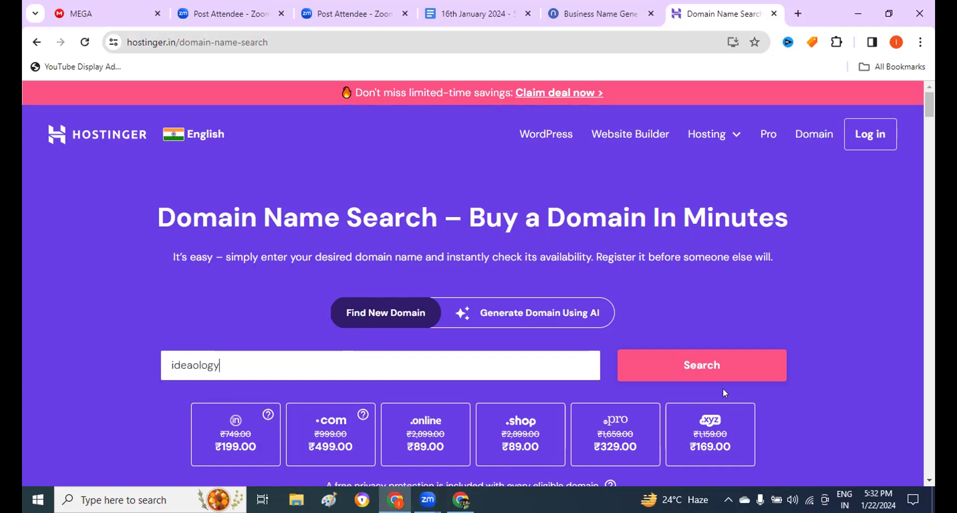
left_click(710, 359)
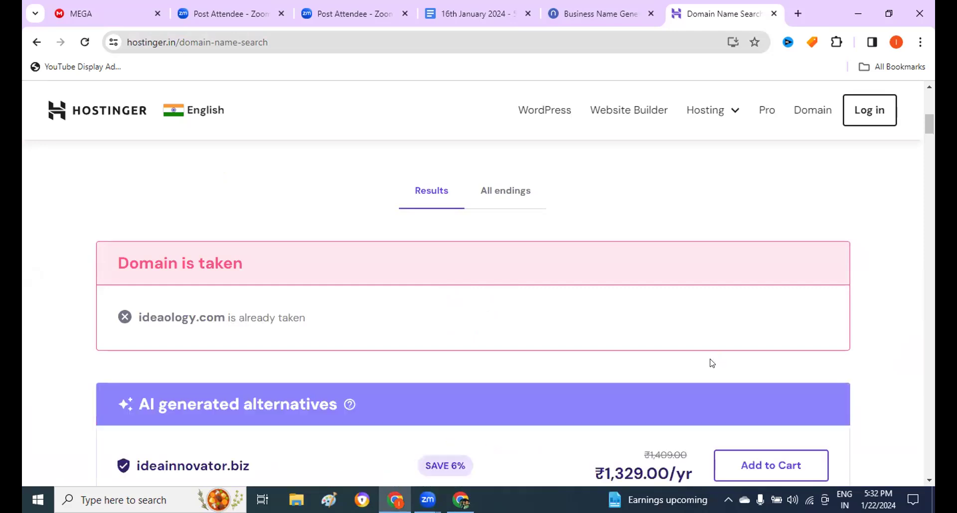
Check the availability of adityarealestateconsultancy.com and review the domain results with their suggested alternatives.
scroll(562, 191, "up", 8)
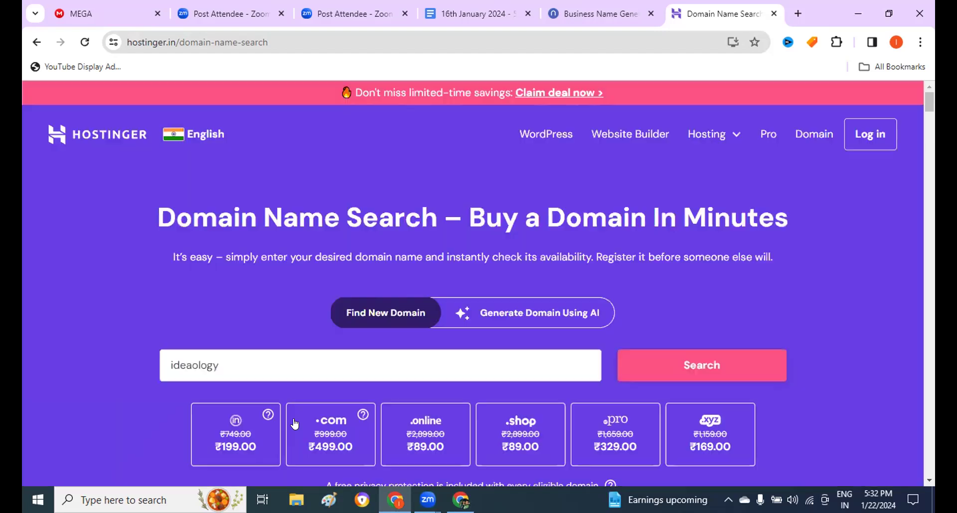
left_click(244, 351)
type("a")
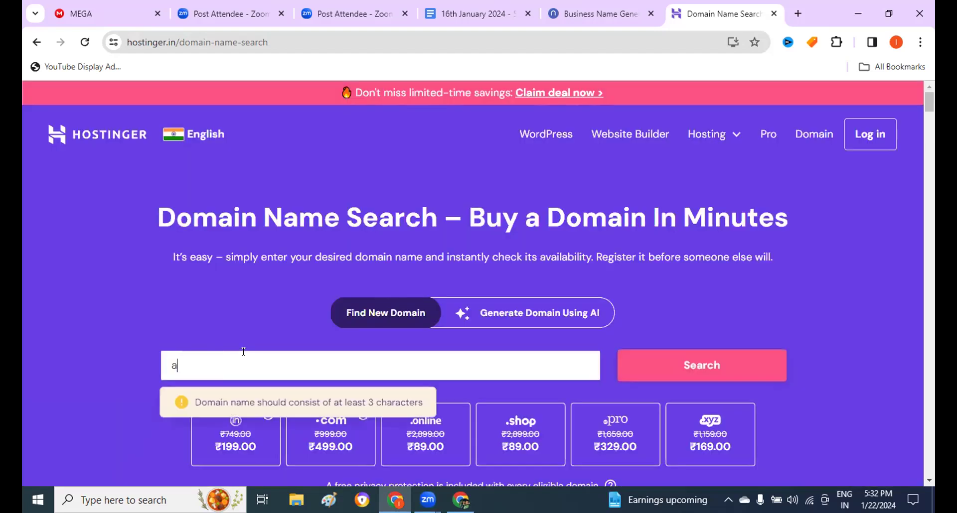
type("dityare")
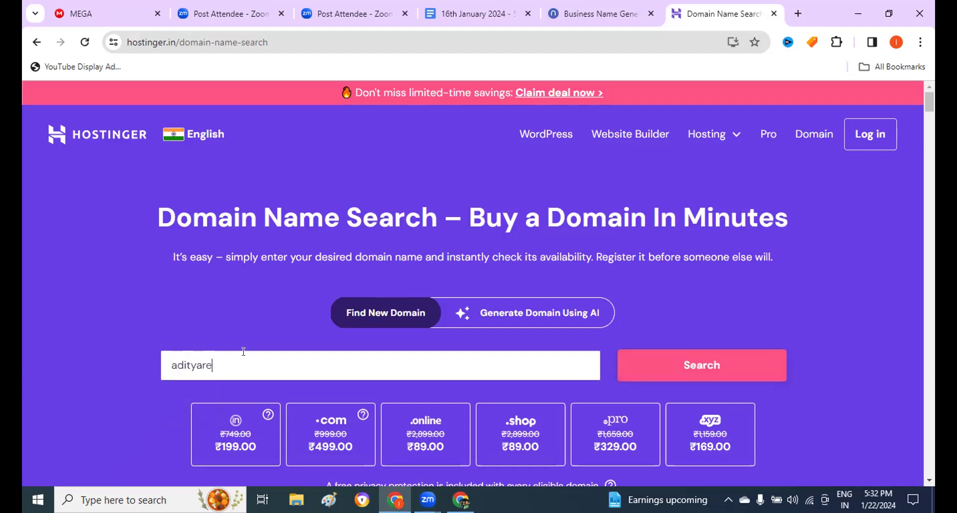
type("alestateconsult")
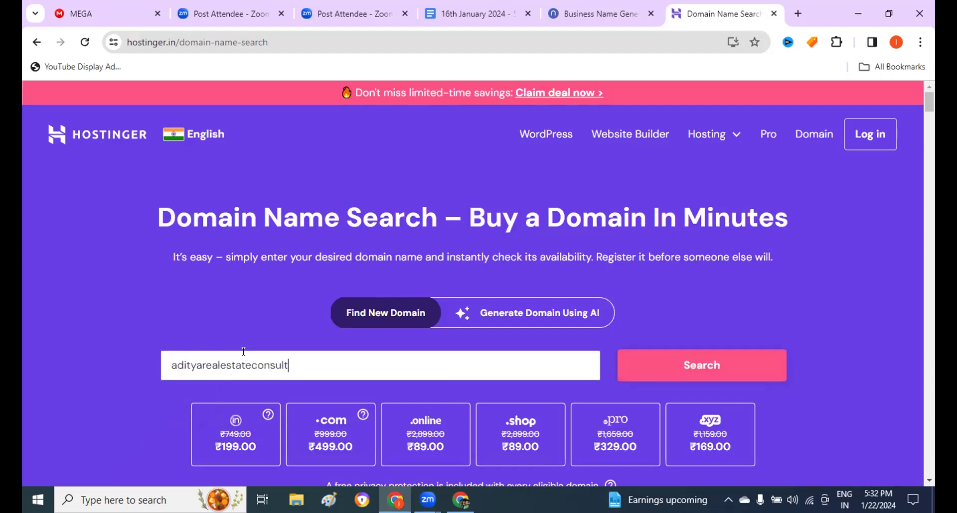
type("ancy")
type(".com")
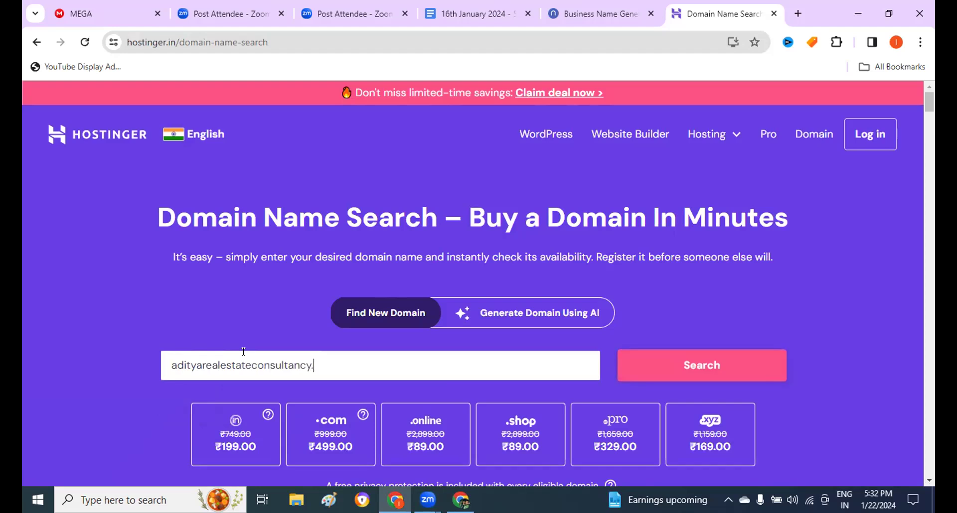
left_click(703, 368)
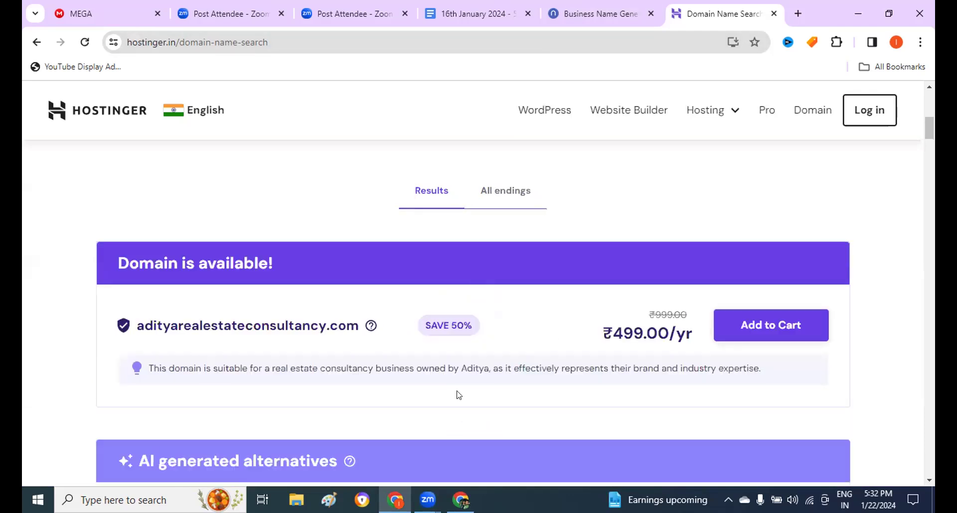
scroll(455, 393, "down", 4)
scroll(455, 393, "up", 5)
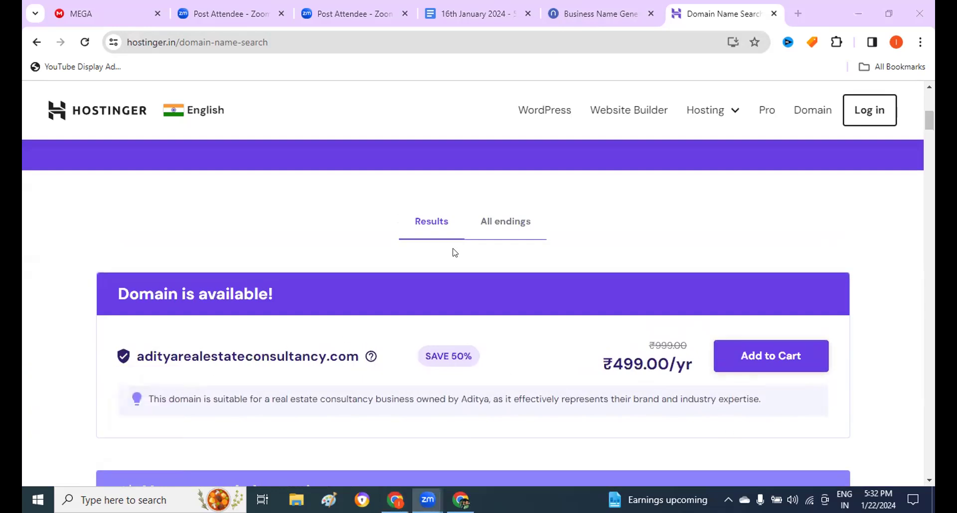
Sketch red freehand annotations over the domain results page and clear them.
left_click_drag(376, 194, 399, 305)
left_click_drag(431, 195, 452, 236)
mouse_move(428, 178)
left_mouse_down()
mouse_move(456, 229)
mouse_move(509, 176)
mouse_move(542, 219)
left_mouse_up()
left_click_drag(510, 178, 542, 216)
left_click_drag(574, 145, 608, 212)
left_click_drag(633, 107, 682, 121)
mouse_move(674, 70)
left_mouse_down()
mouse_move(245, 202)
mouse_move(756, 256)
mouse_move(704, 52)
left_mouse_up()
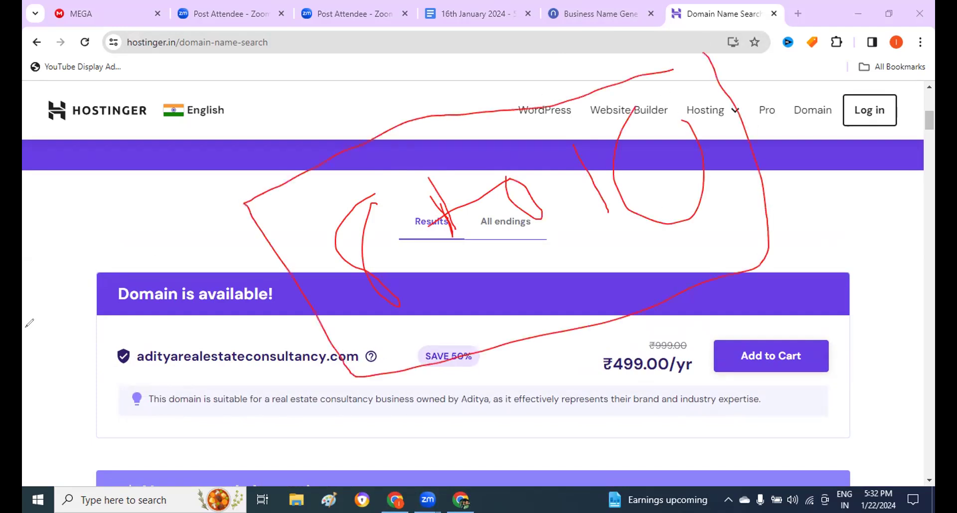
key("Escape")
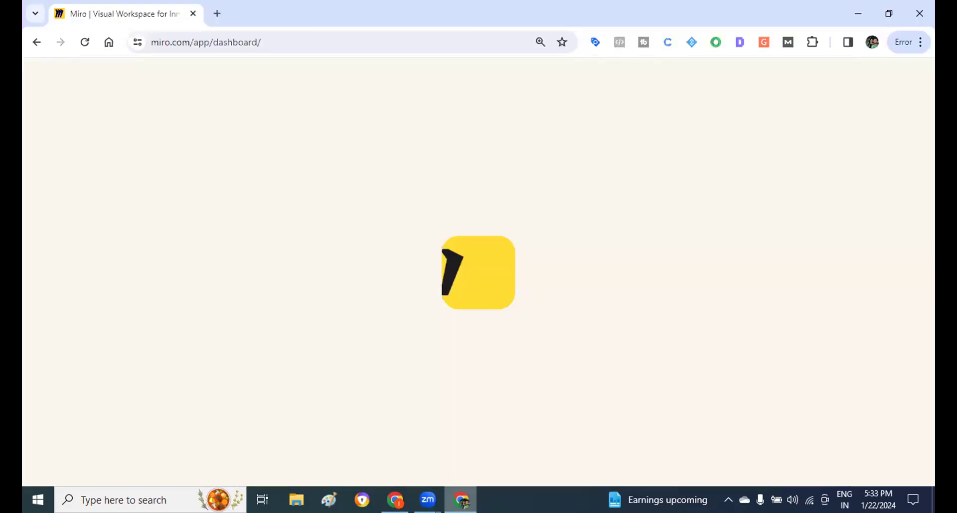
Open the untitled team board with the graduation cap thumbnail in Miro and delete every object on it.
scroll(425, 267, "down", 2)
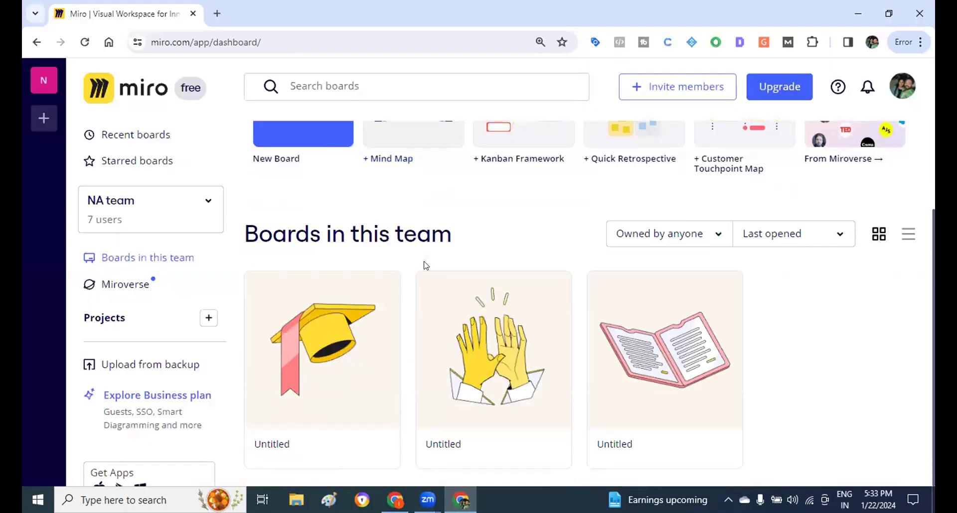
left_click(332, 354)
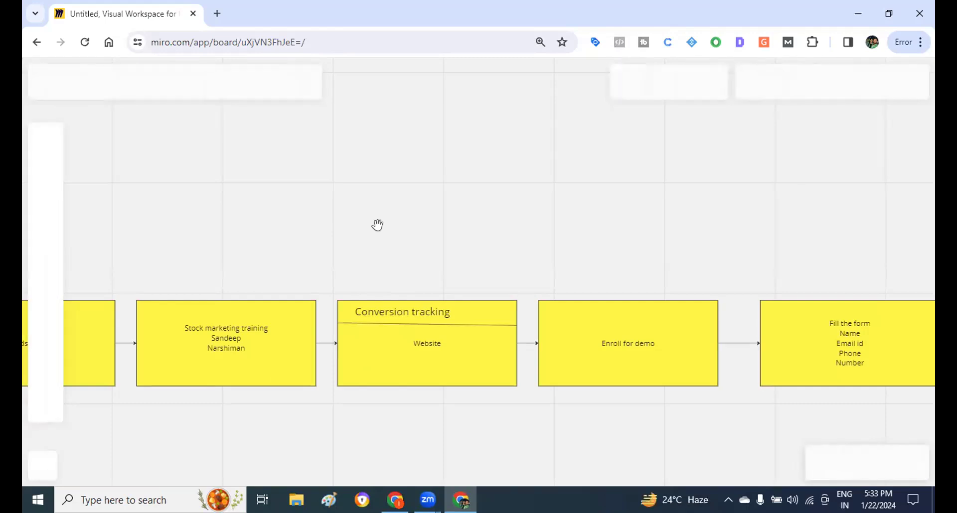
key("ctrl+a")
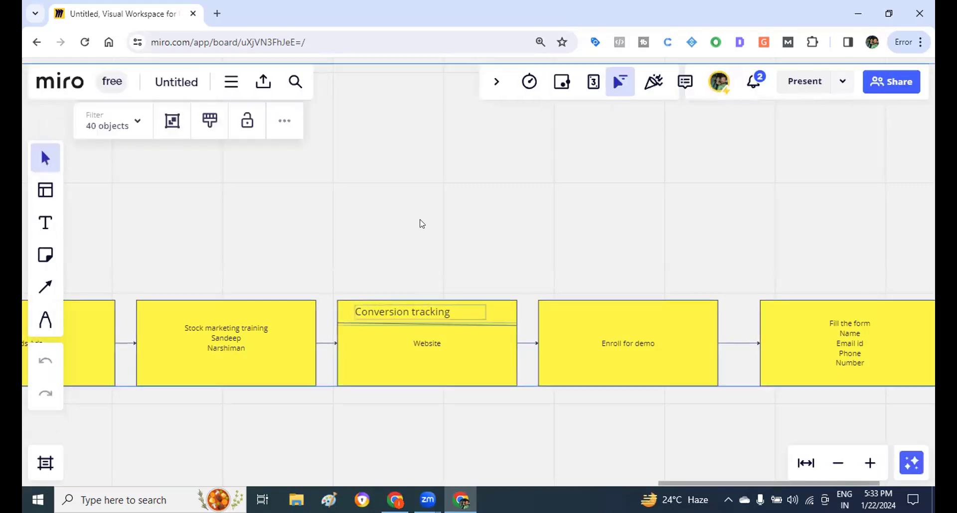
key("Delete")
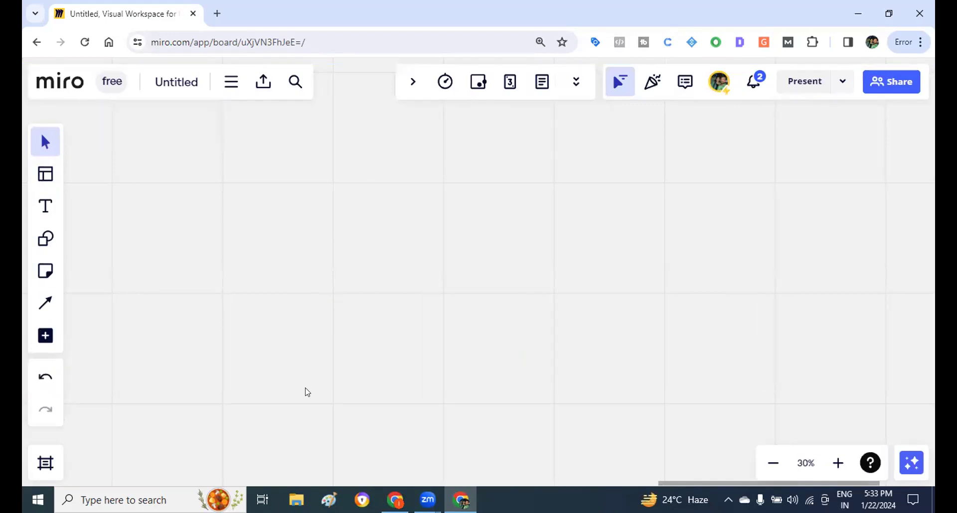
Draw a horizontal rectangle on the empty board and label it "Website".
left_click(42, 243)
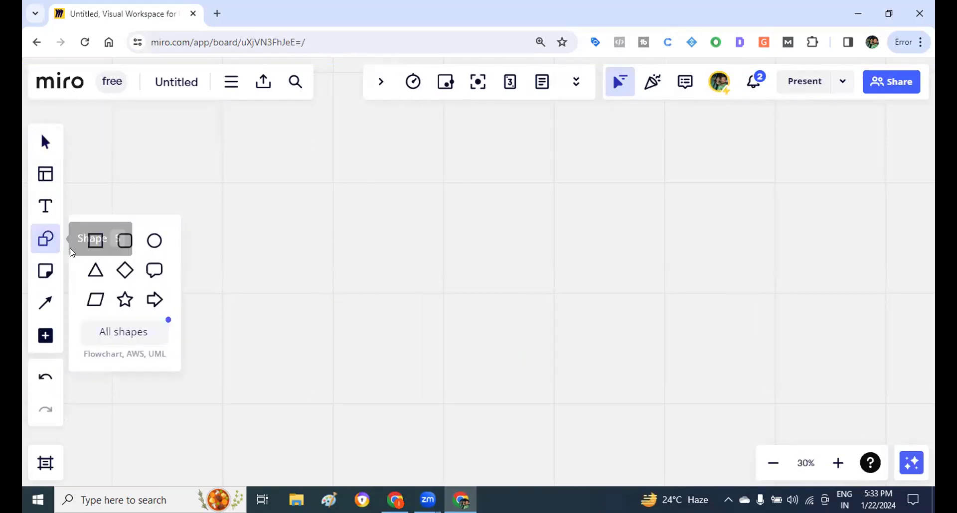
left_click(95, 241)
left_click_drag(155, 246, 314, 320)
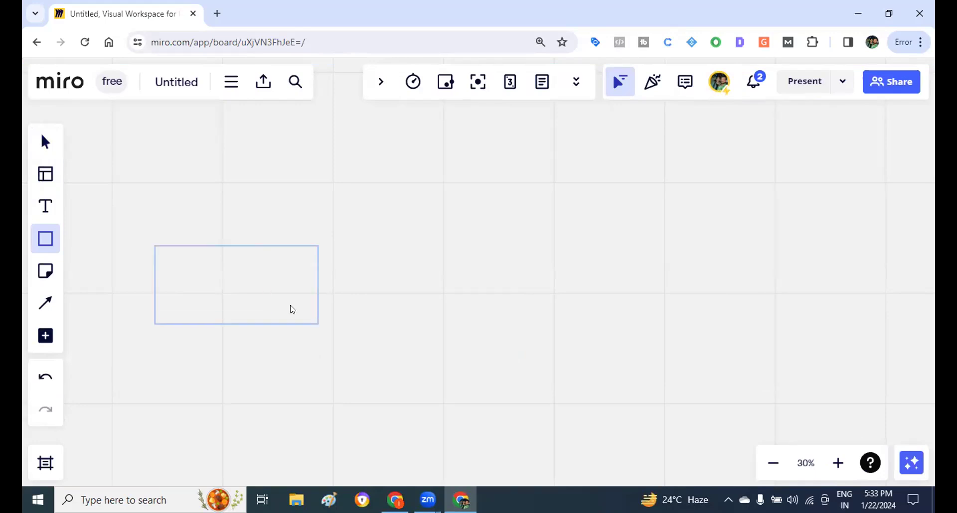
left_click(287, 356)
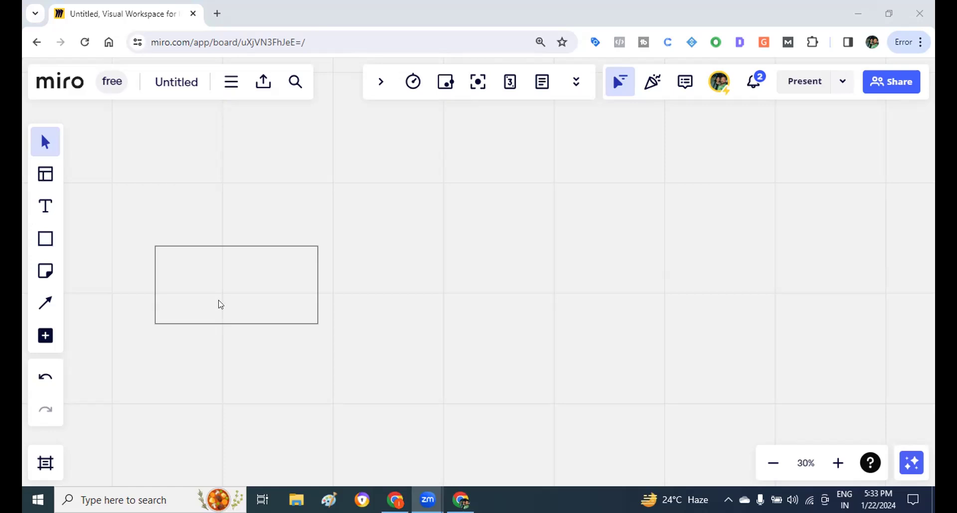
left_click(199, 293)
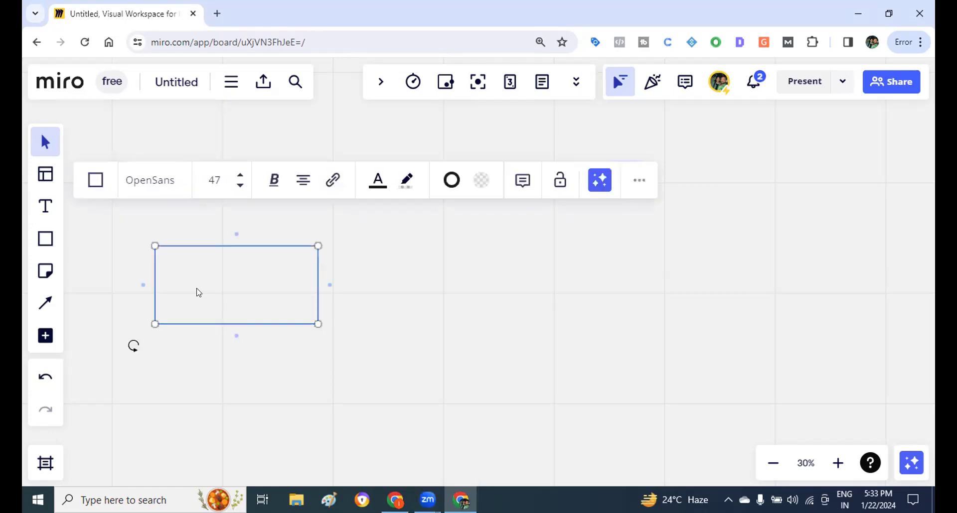
type("Website")
right_click(325, 357)
left_click(280, 346)
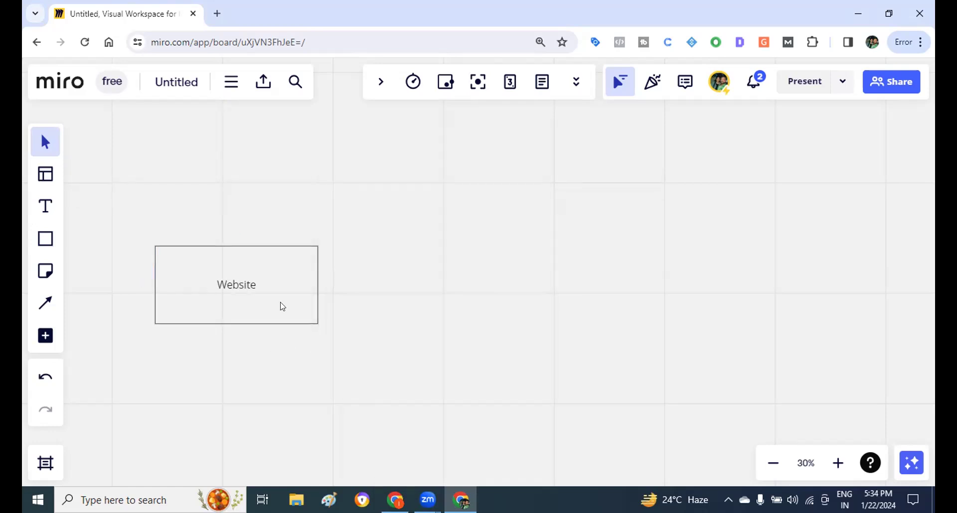
Add a connected box up and to the right of the Website box and label it "HTML".
left_click(301, 298)
left_click_drag(330, 288, 436, 171)
left_click(436, 171)
type("HTML")
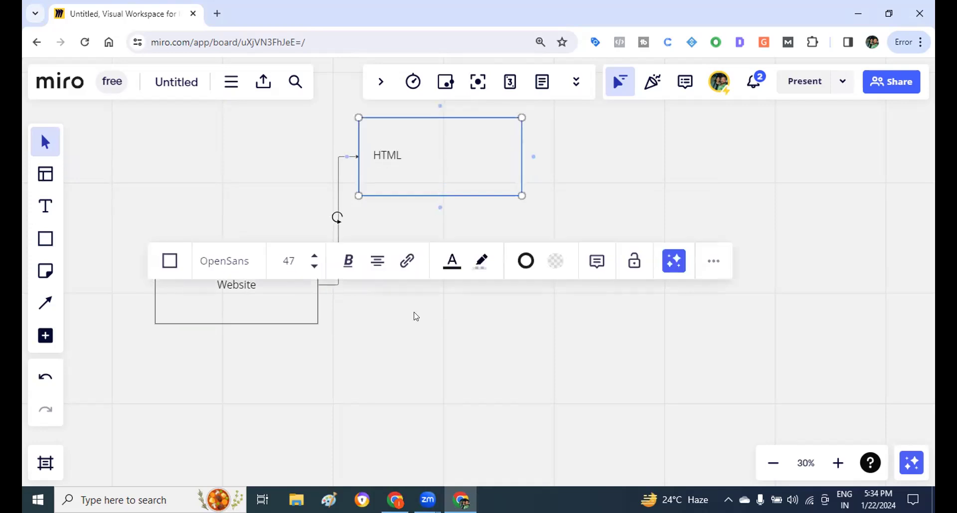
left_click(319, 327)
Branch a second box from Website, align it beneath the HTML box, and label it "PHP".
left_click(274, 288)
left_click_drag(330, 286, 416, 342)
left_click_drag(483, 310, 436, 274)
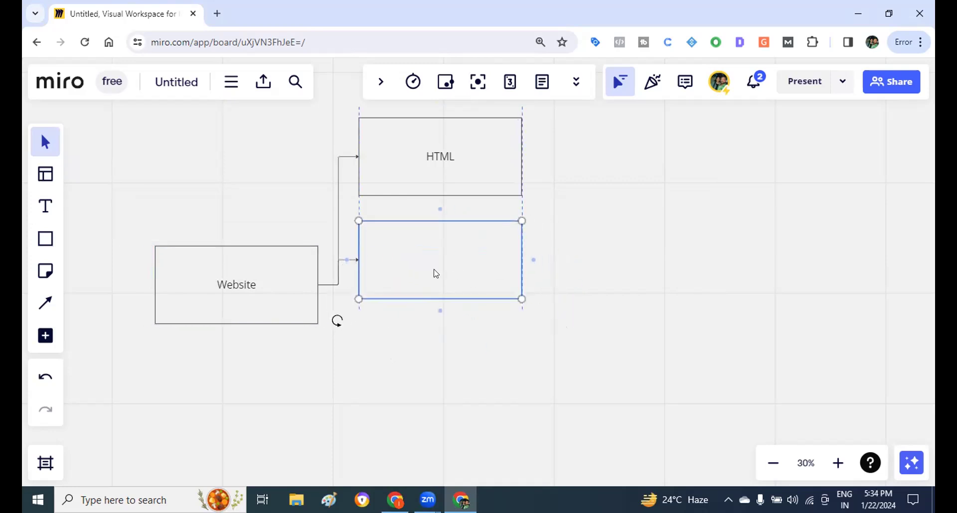
double_click(436, 274)
type("PHP")
left_click(270, 333)
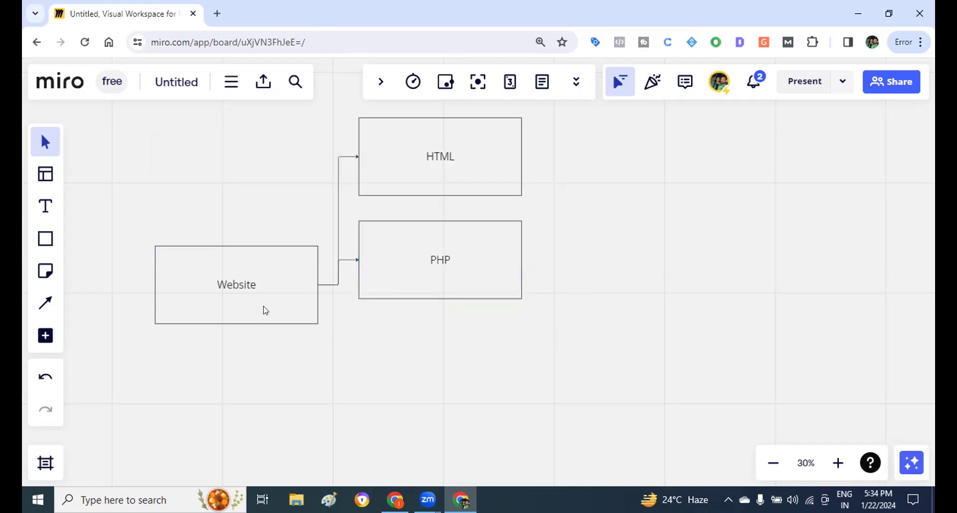
Branch a third box from Website below the PHP box and label it "WOrdpress".
left_click(265, 309)
left_click_drag(328, 288, 418, 383)
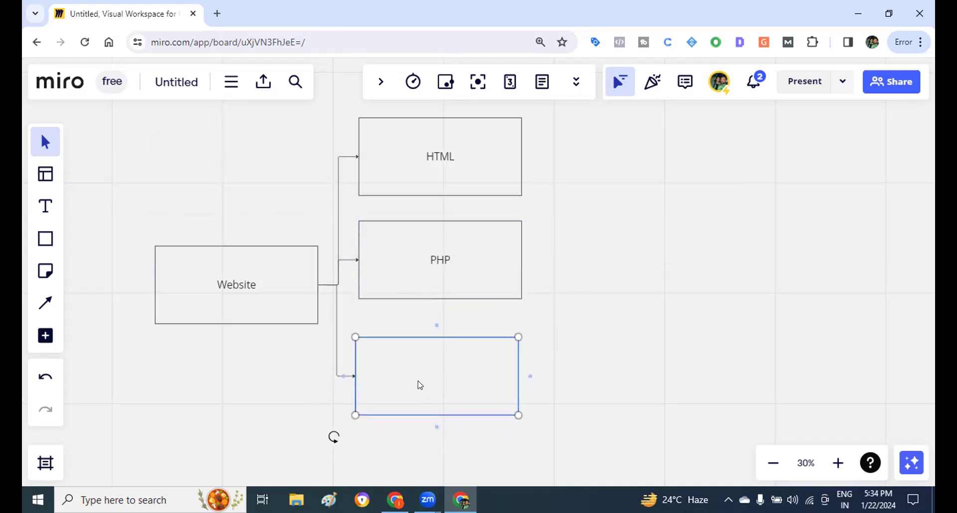
double_click(417, 382)
type("W")
key("BackSpace")
type("WOrdpress")
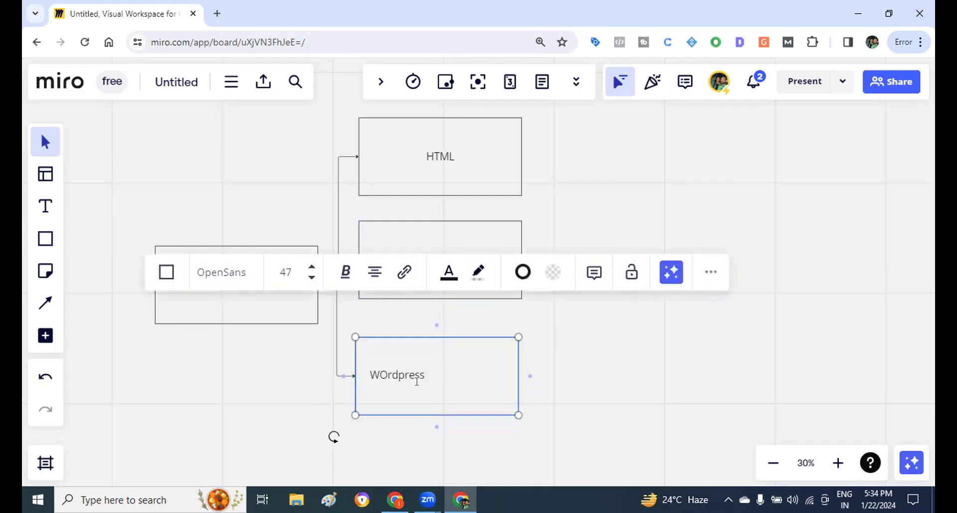
left_click(608, 374)
Branch a fourth box from Website, align it beneath the WOrdpress box, and label it "Wix".
scroll(593, 375, "down", 3)
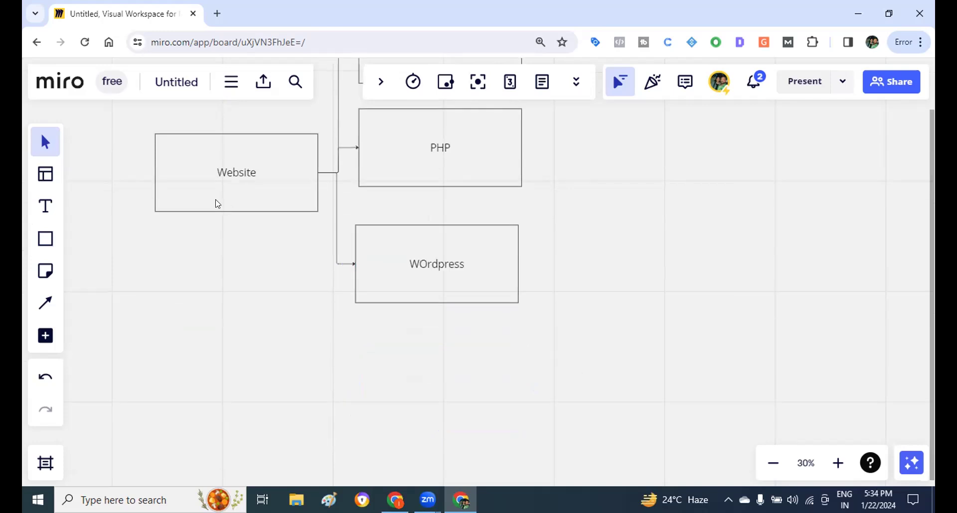
left_click(316, 183)
left_click_drag(329, 175, 381, 354)
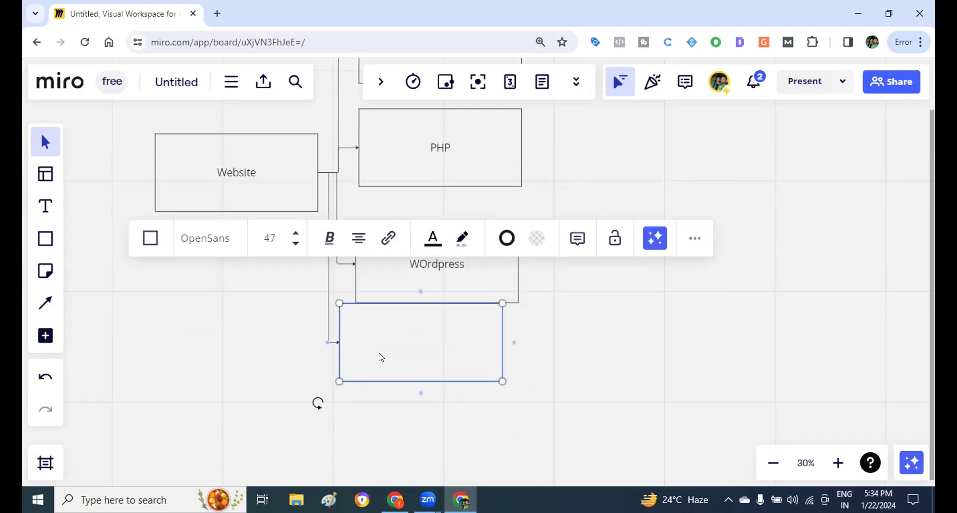
type("Wi")
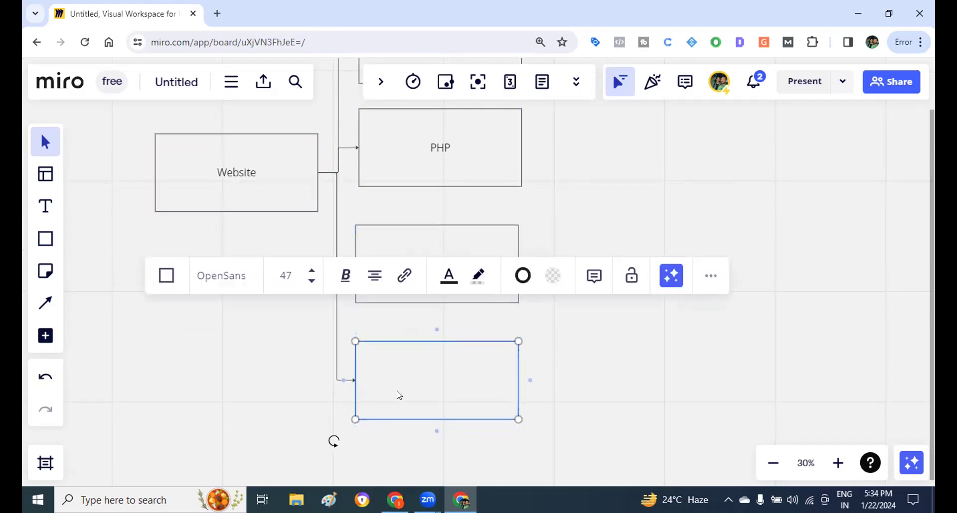
type("x")
left_click(633, 389)
Fill the WOrdpress box with green.
left_click(513, 278)
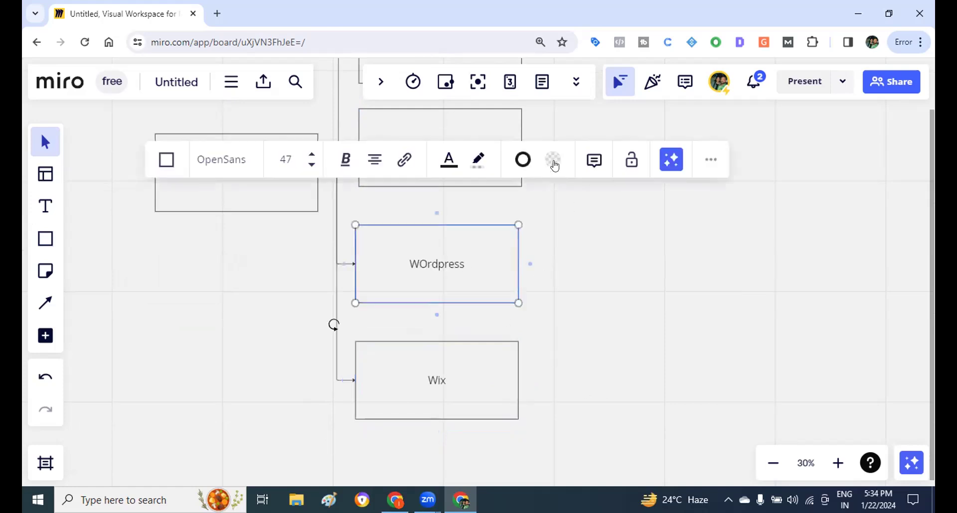
left_click(552, 160)
left_click(600, 277)
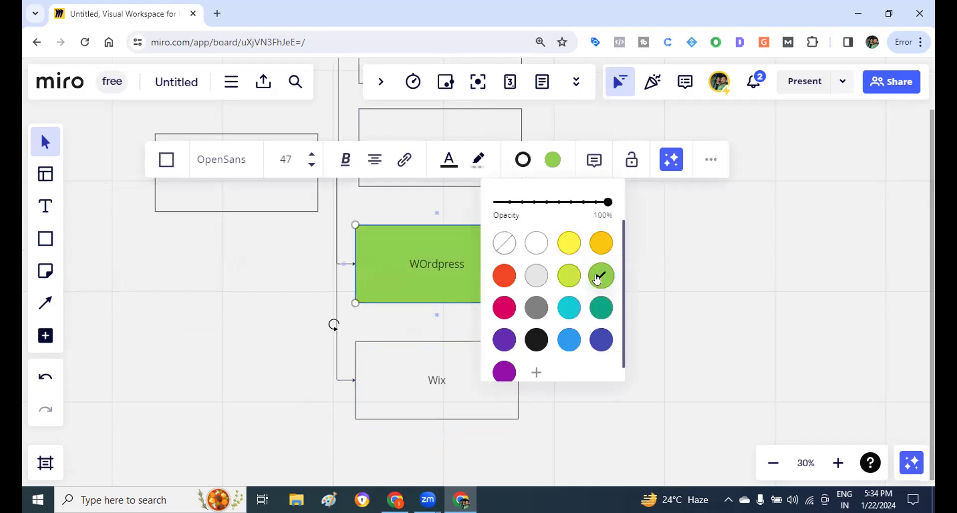
left_click(690, 348)
Add a connected box to the right of the WOrdpress box and label it "No coding required".
left_click(497, 277)
left_click(530, 263)
type("No coding required")
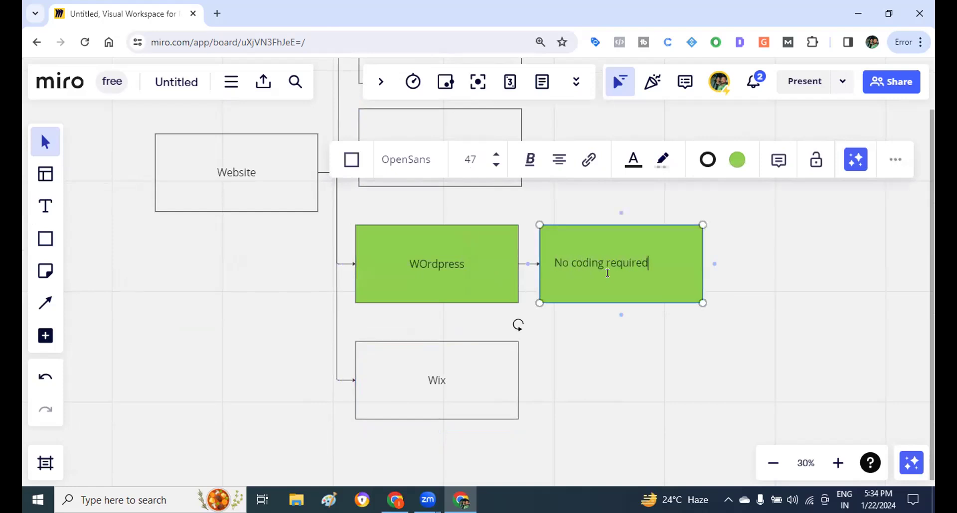
left_click(688, 402)
Add a connected box to the right of the HTML box and label it "Coding Required".
scroll(593, 324, "up", 3)
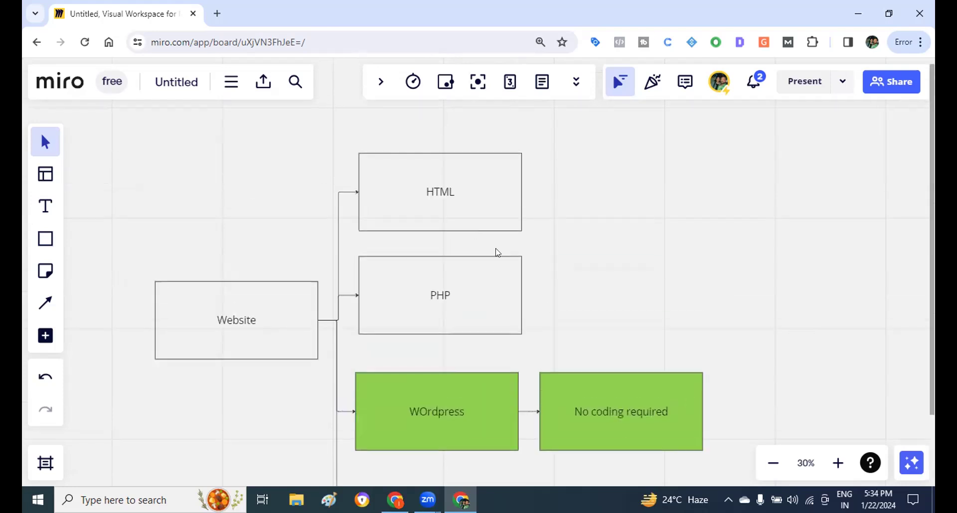
left_click(430, 191)
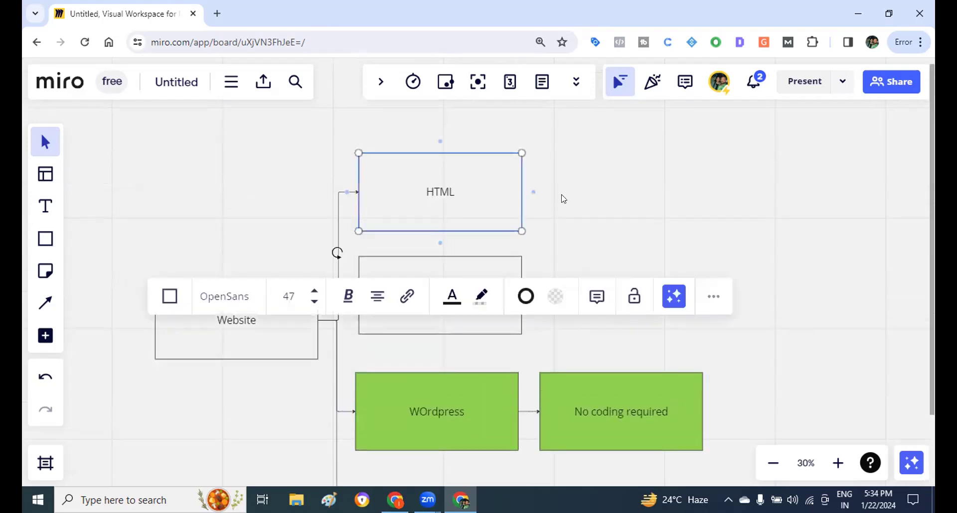
left_click(532, 193)
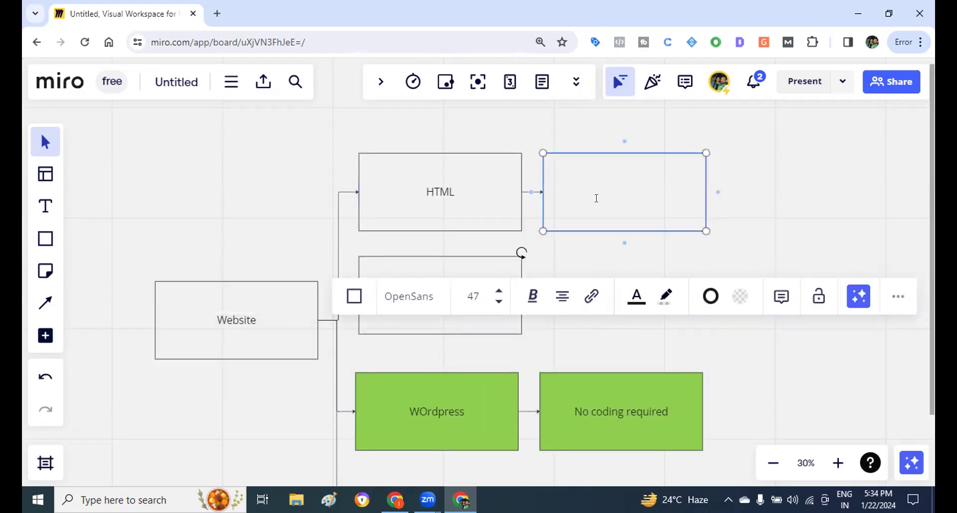
type("Codieng Required")
left_click(784, 239)
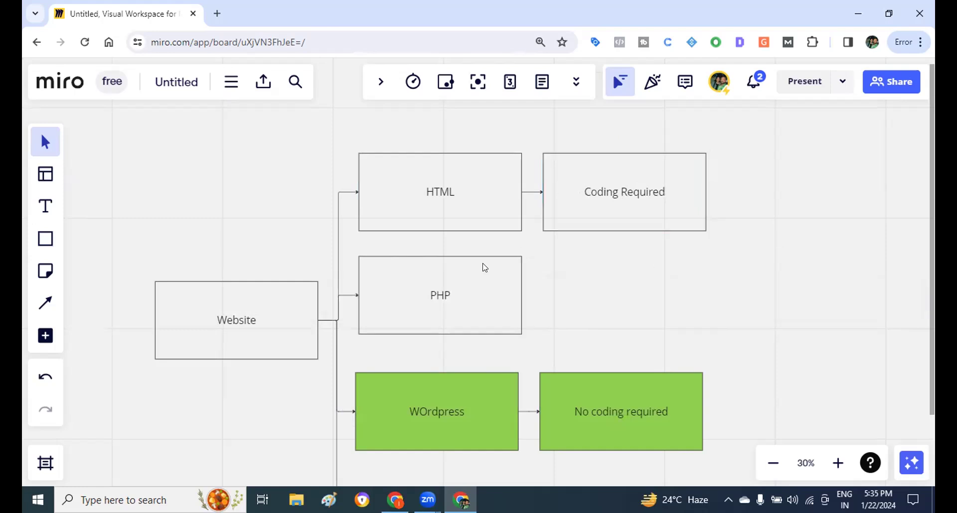
Add a connected box to the right of the PHP box and label it "Coding Required".
left_click(493, 275)
left_click(534, 296)
type("Coding Requ")
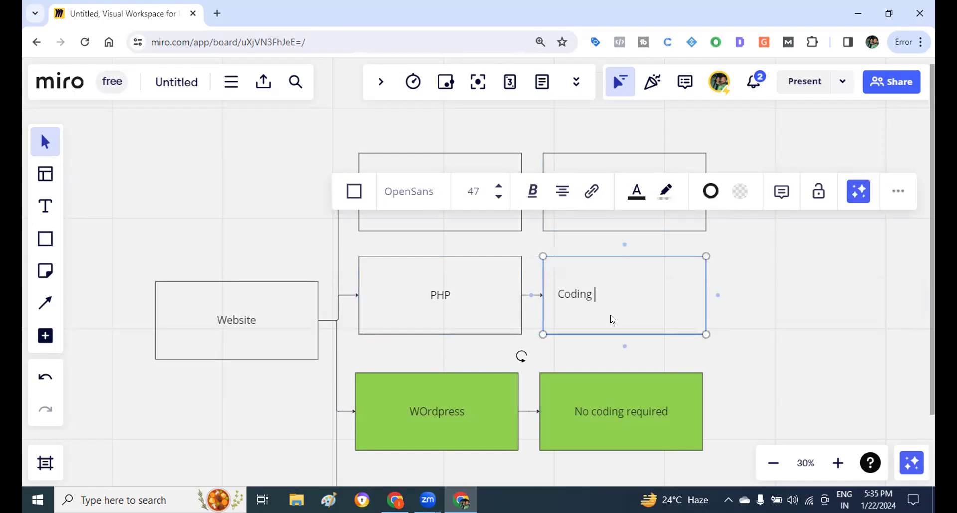
type("ired")
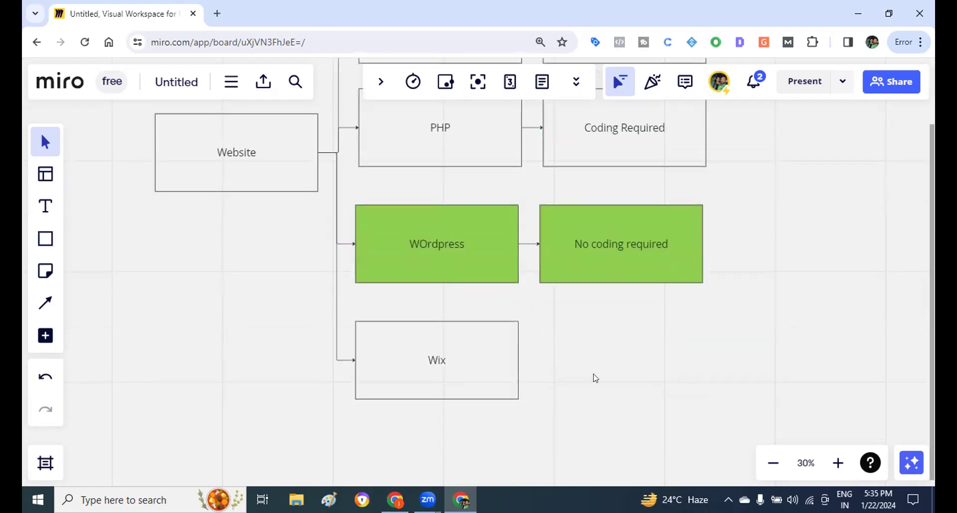
Add a connected box to the right of the Wix box and label it "No Coding Required".
left_click(466, 384)
left_click(528, 360)
type("No Coding Required")
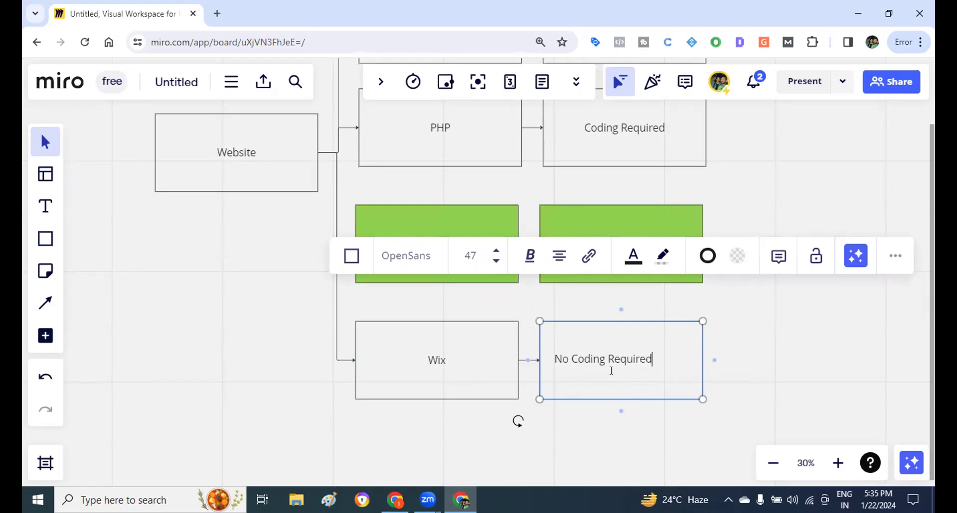
left_click(797, 375)
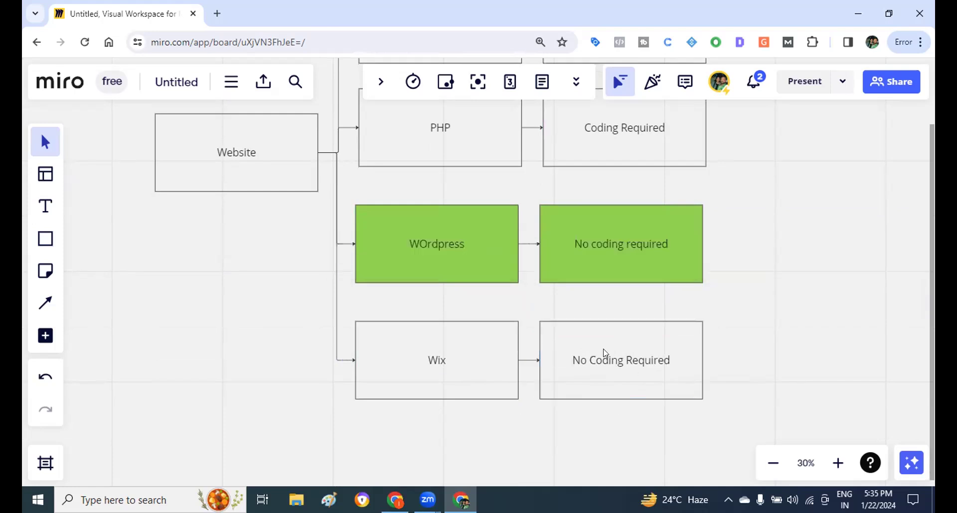
Circle the WOrdpress row with a red freehand annotation and undo the drawing.
scroll(605, 352, "up", 1)
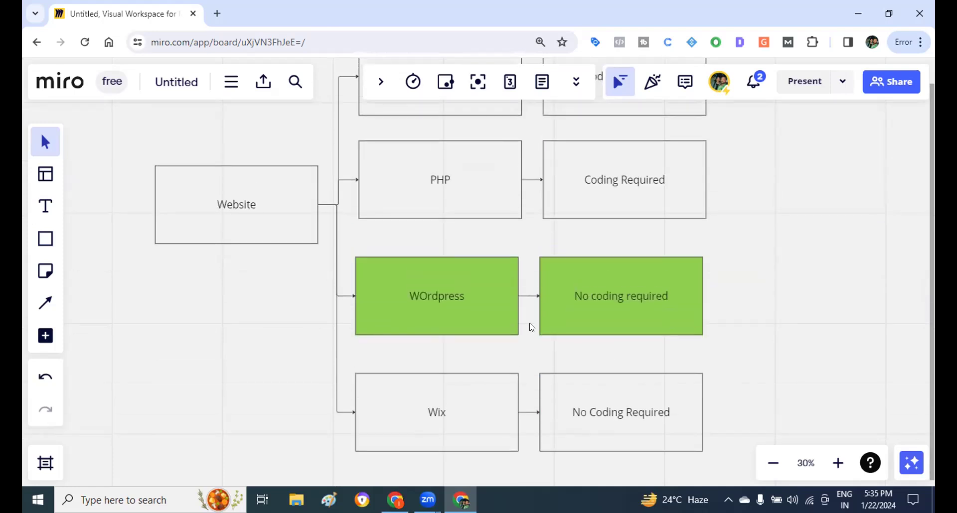
left_click(714, 488)
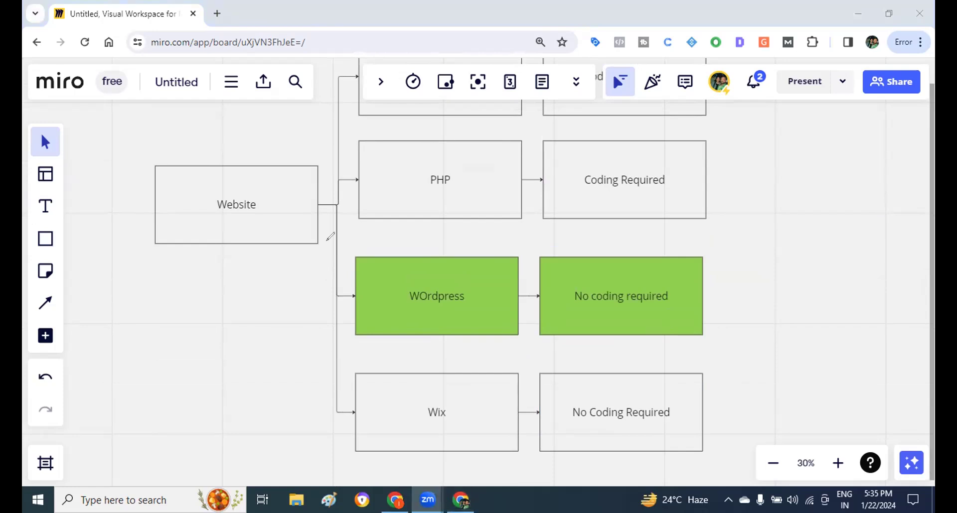
mouse_move(325, 244)
left_mouse_down()
mouse_move(738, 238)
mouse_move(623, 373)
mouse_move(363, 384)
mouse_move(306, 257)
mouse_move(320, 248)
left_mouse_up()
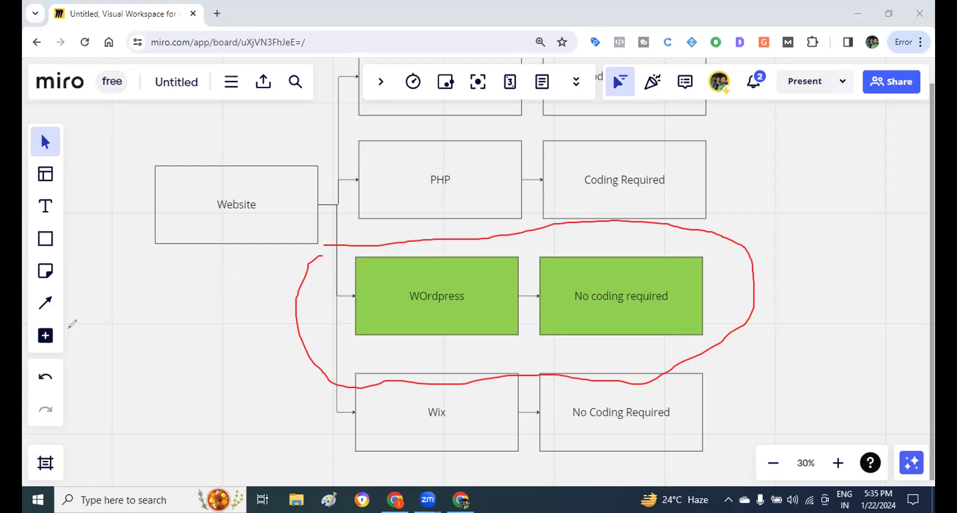
key("ctrl+z")
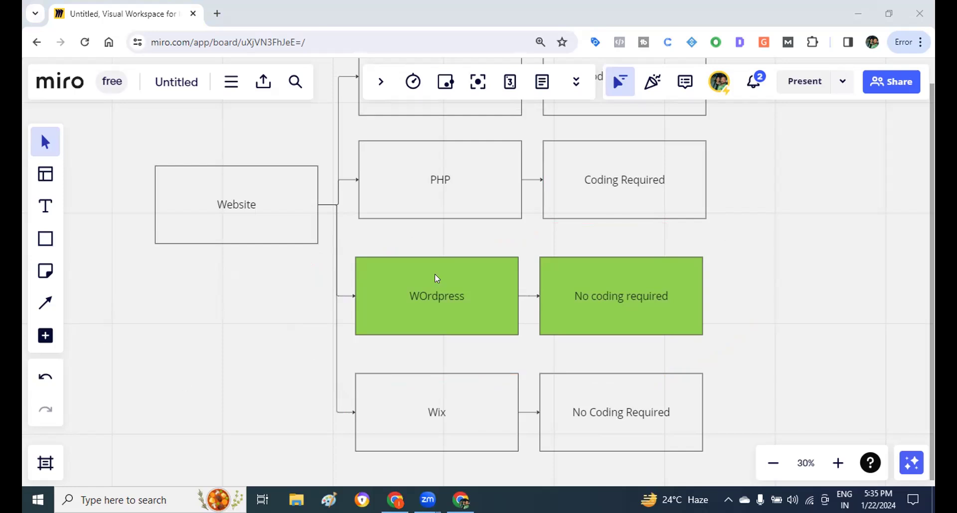
Open learnology.in in a new browser tab, look through its home page, and return to the Miro board.
left_click(215, 14)
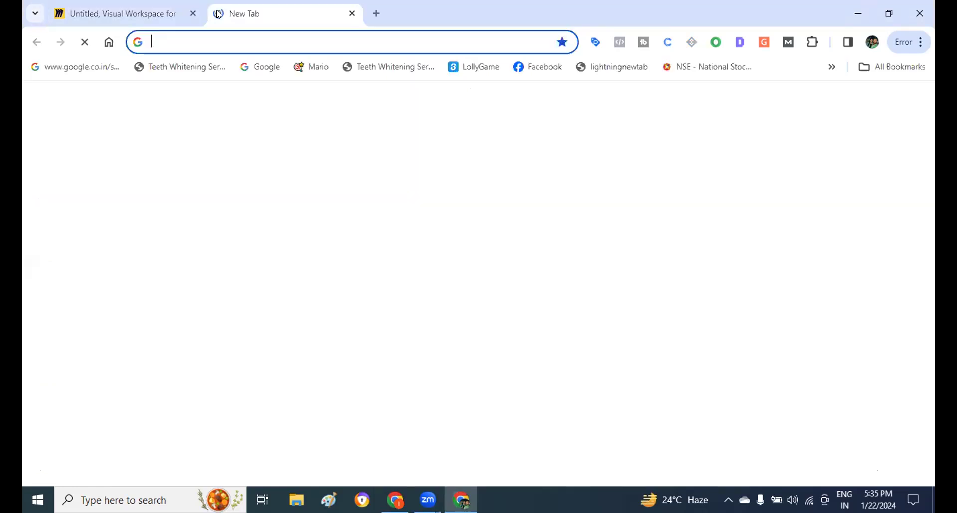
type("learnology.in")
key("Return")
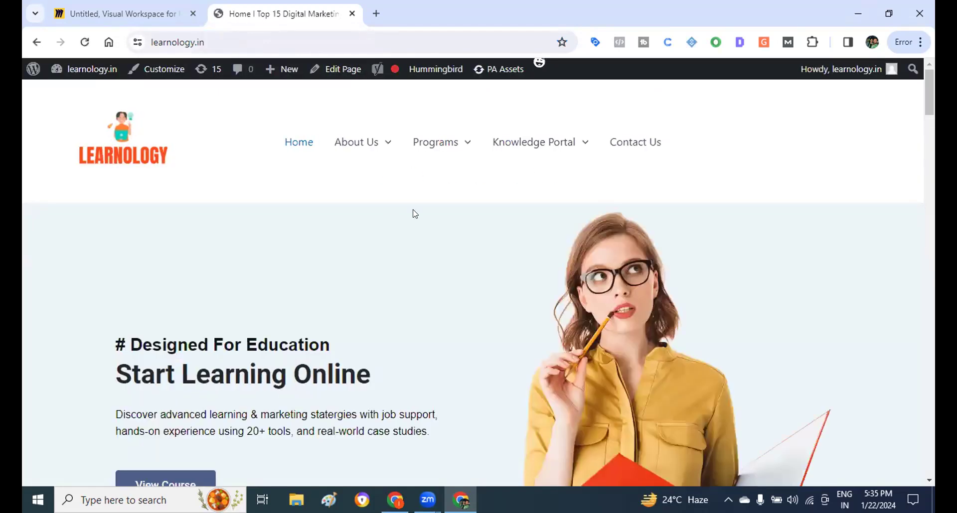
scroll(415, 213, "down", 15)
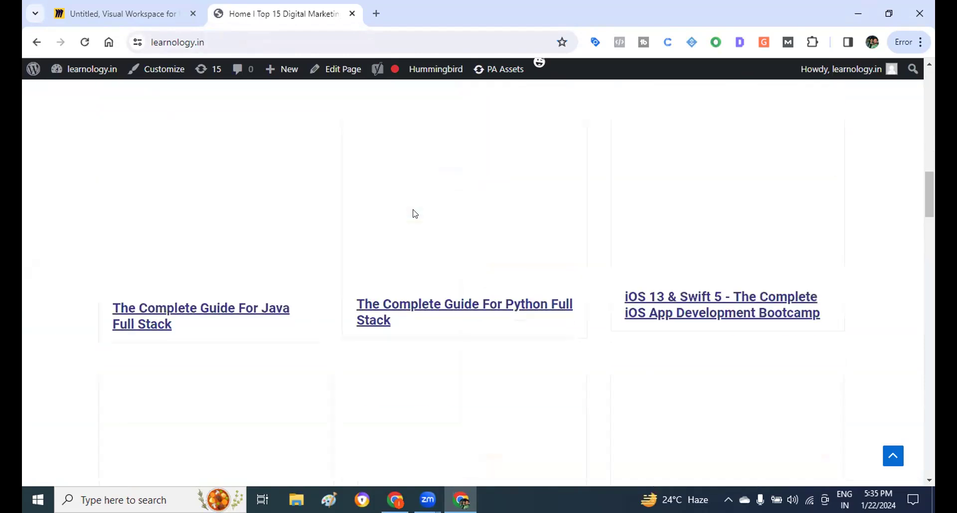
scroll(414, 214, "up", 15)
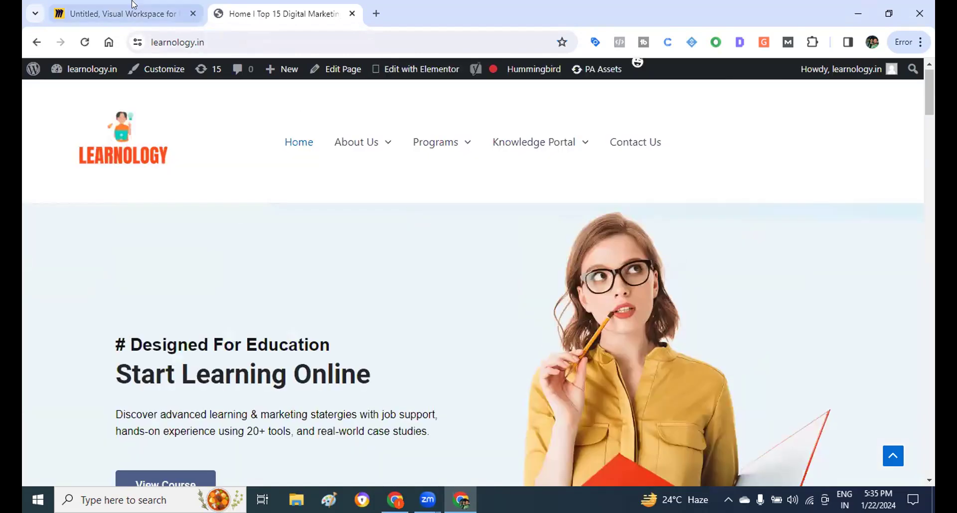
left_click(133, 8)
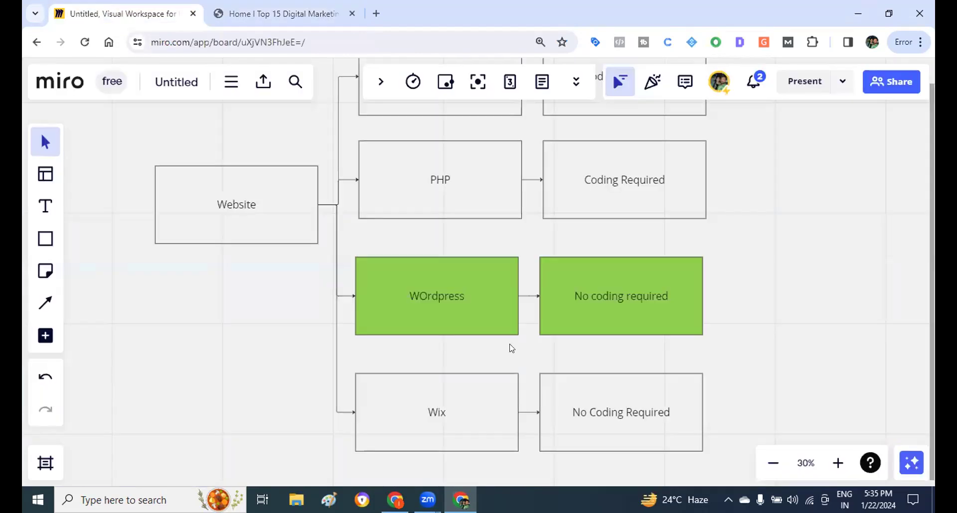
left_click(295, 15)
left_click(125, 14)
scroll(724, 343, "right", 5)
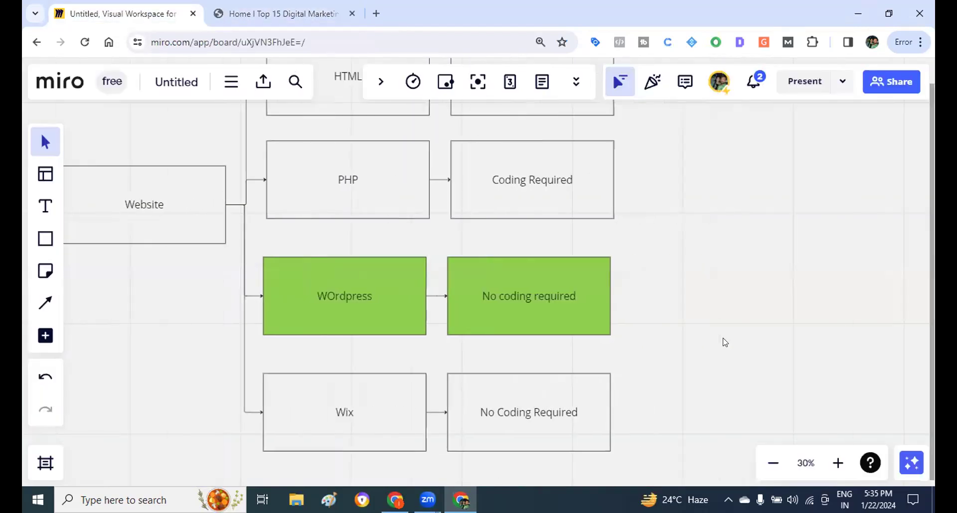
left_click(44, 239)
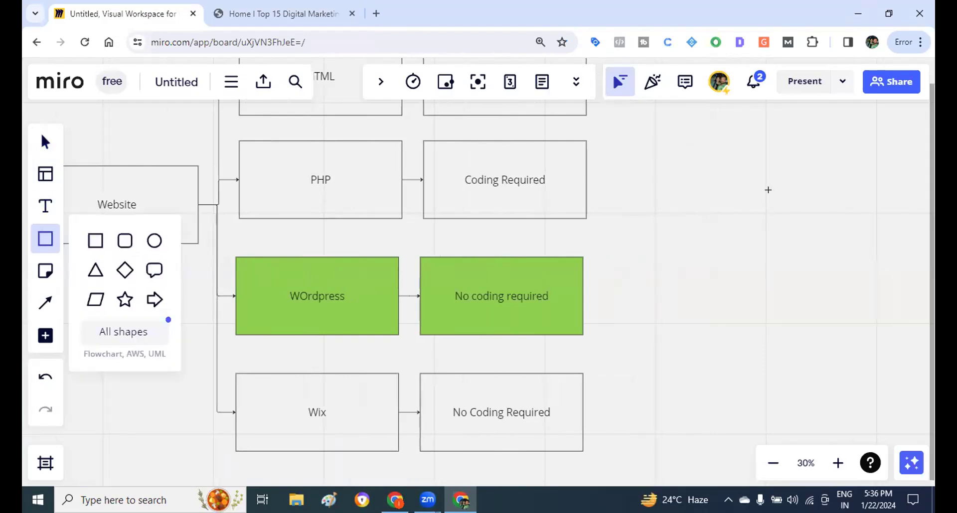
left_click(96, 241)
left_click(40, 144)
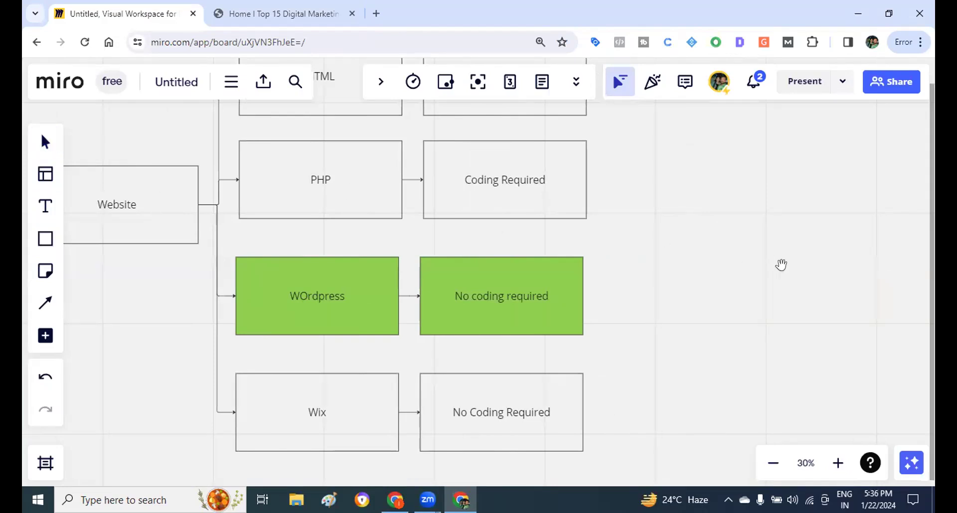
Draw a new rectangle in the empty area right of the existing diagram and label it "Website".
scroll(523, 239, "right", 5)
left_click(46, 243)
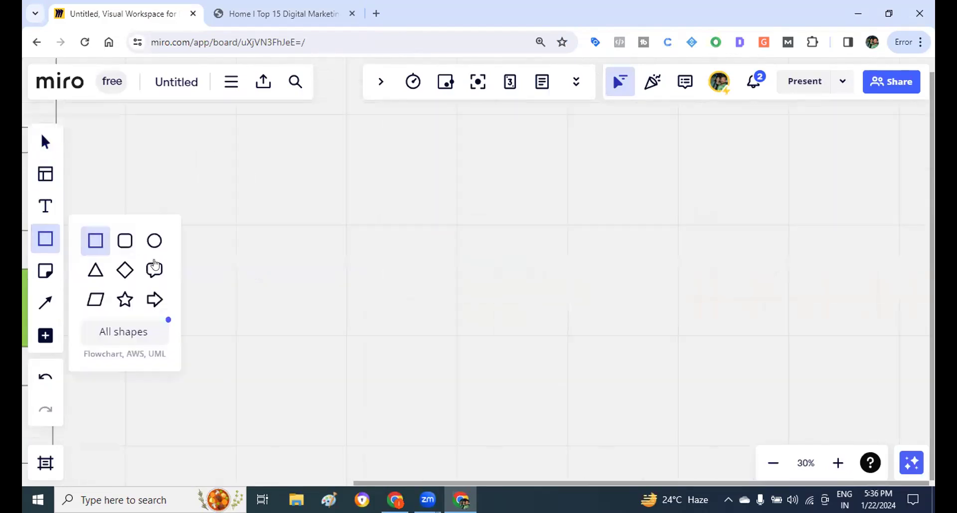
left_click(97, 242)
left_click_drag(301, 235, 483, 315)
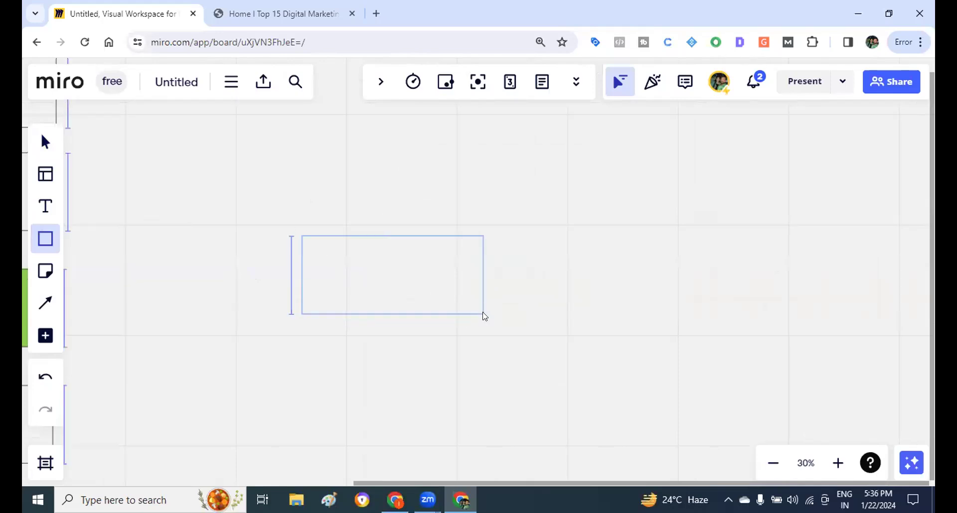
type("Webst")
key("BackSpace")
type("ite")
left_click(562, 368)
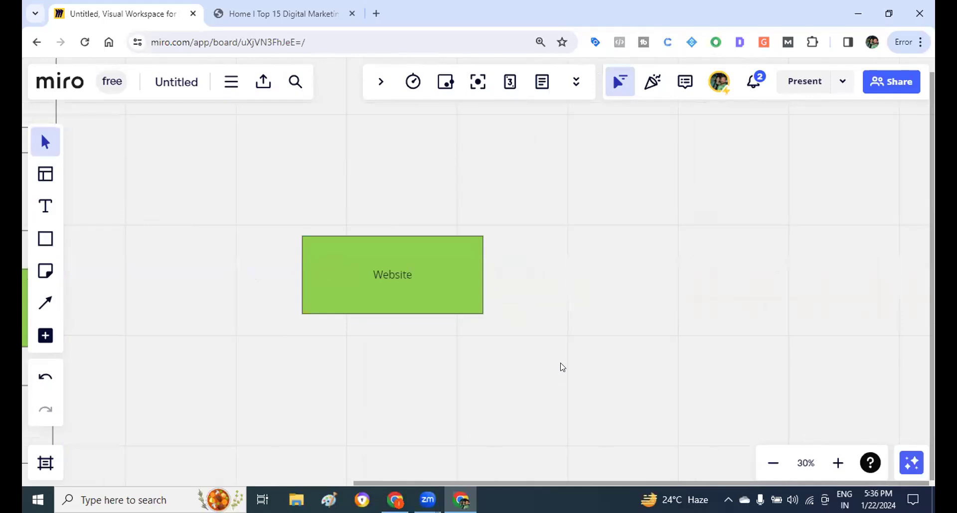
Branch a connected box from the new Website box, place it to the upper right, and label it "Domain".
left_click(432, 268)
left_click(520, 280)
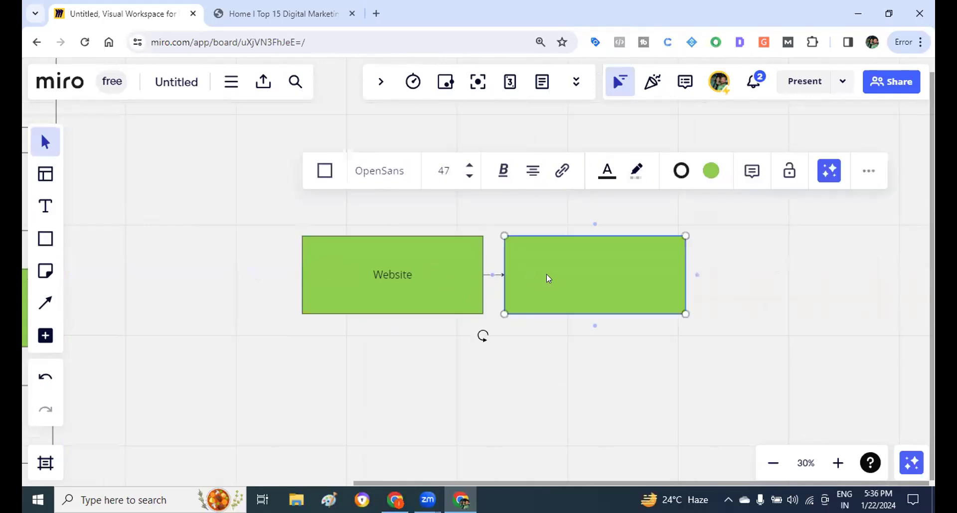
left_click_drag(547, 274, 600, 145)
type("Domain")
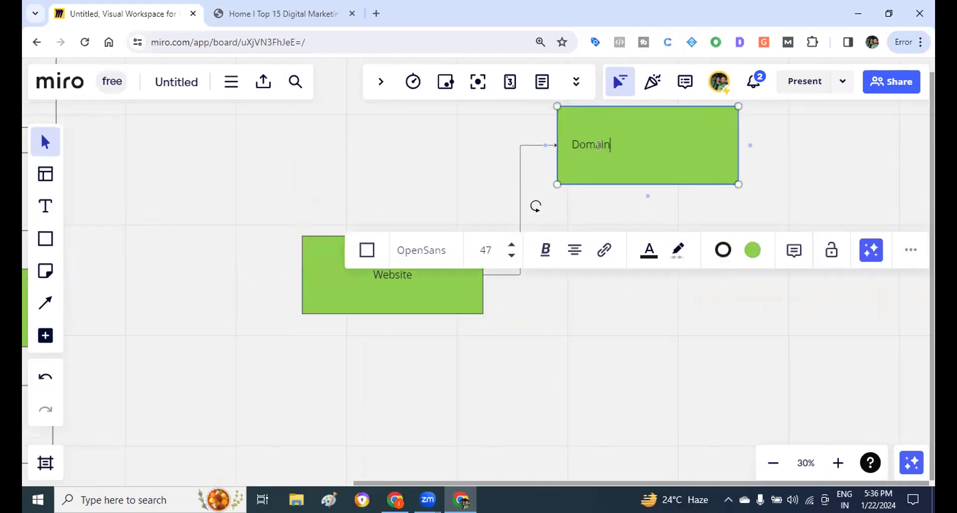
left_click(814, 204)
Branch a second box from the new Website box, place it below the Domain box, and label it "Hosting".
left_click(432, 274)
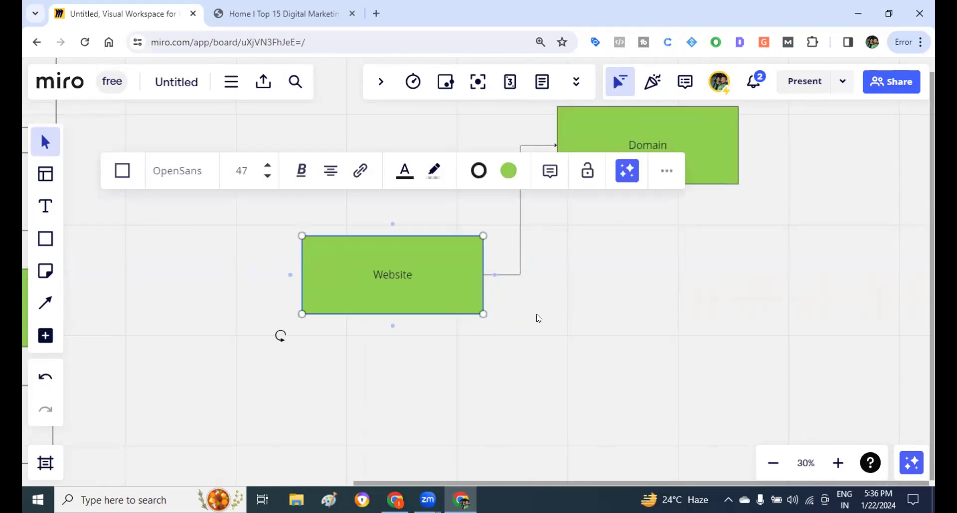
left_click(495, 274)
left_click_drag(548, 276, 643, 363)
double_click(643, 363)
type("Hosting")
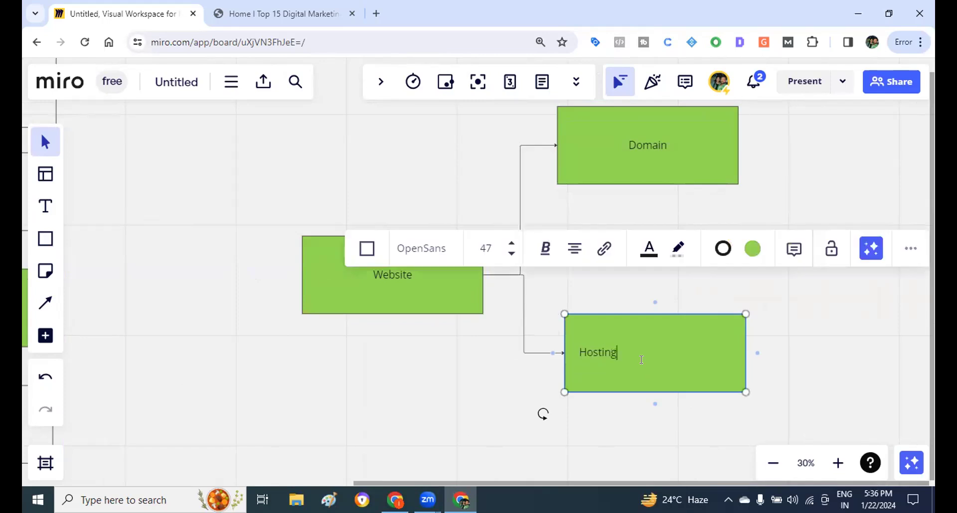
left_click(821, 341)
scroll(631, 224, "up", 3)
scroll(631, 225, "right", 3)
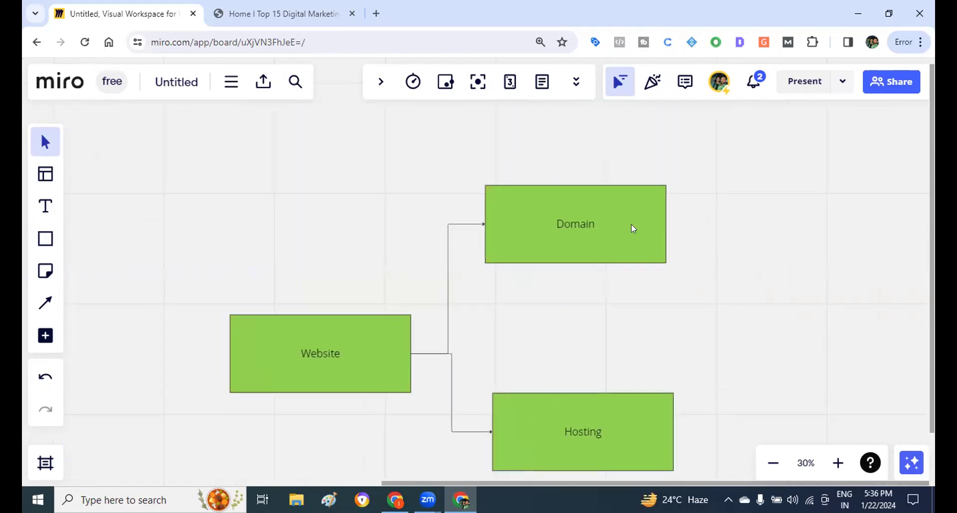
left_click(655, 232)
left_click(679, 226)
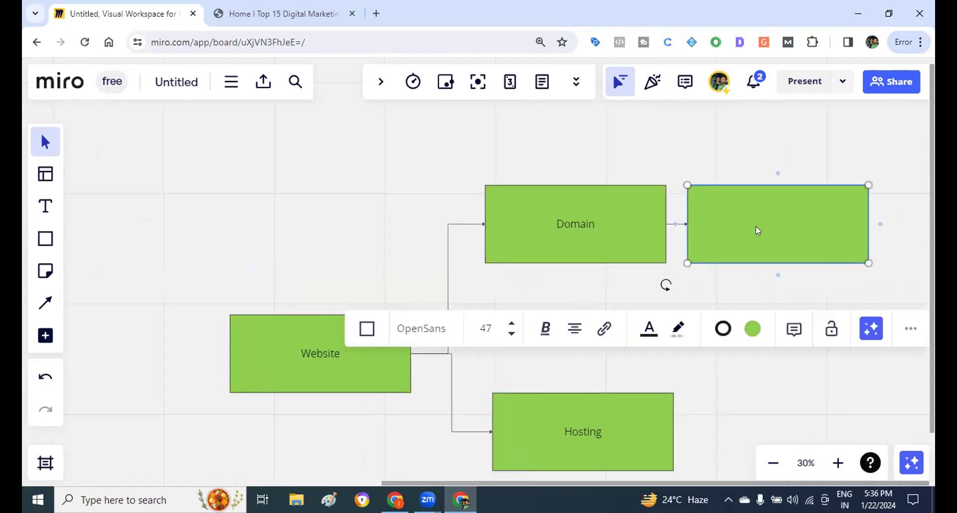
double_click(756, 225)
type("www.uday.com")
key("Return")
type("www.")
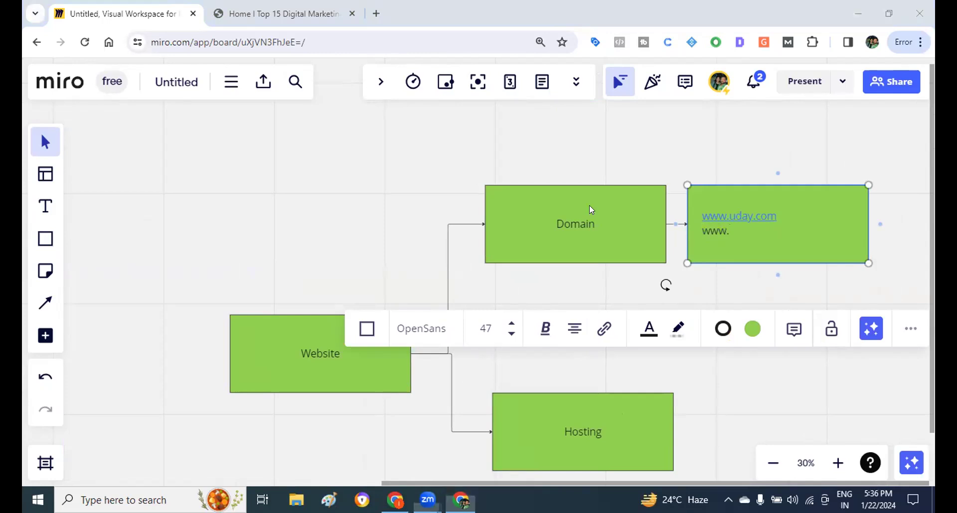
type("bhavya.com")
key("Return")
type("www.amrban")
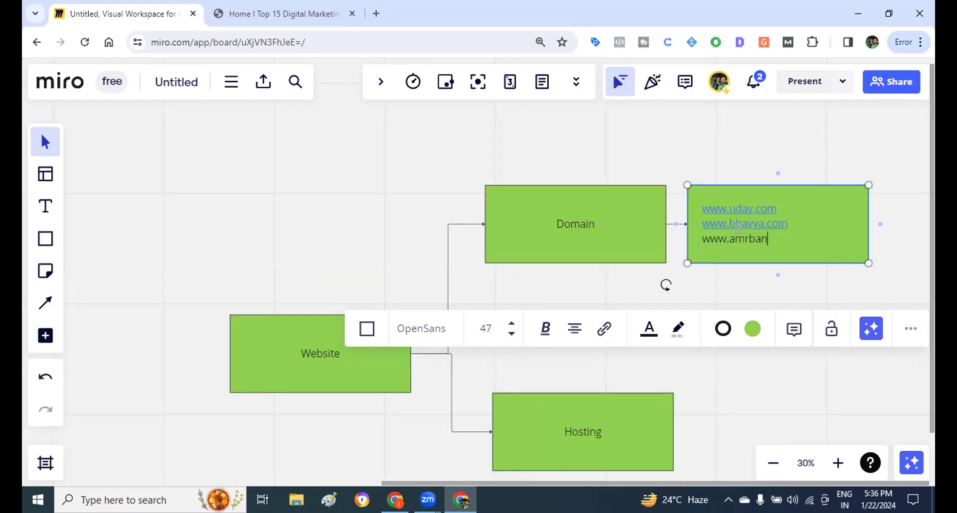
type("quet.com")
left_click(904, 234)
Add a connected box to the right of the example domains box and label it "Types of domain".
scroll(901, 235, "right", 7)
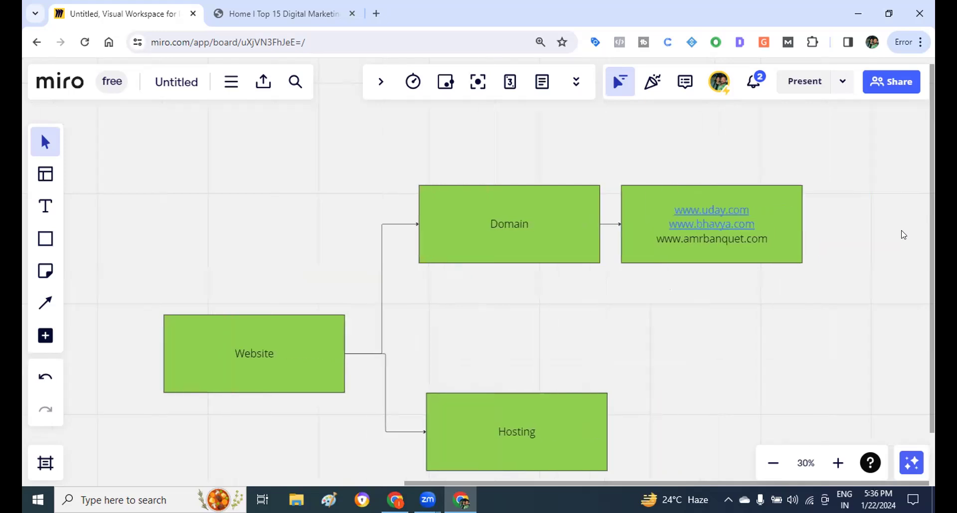
left_click(496, 229)
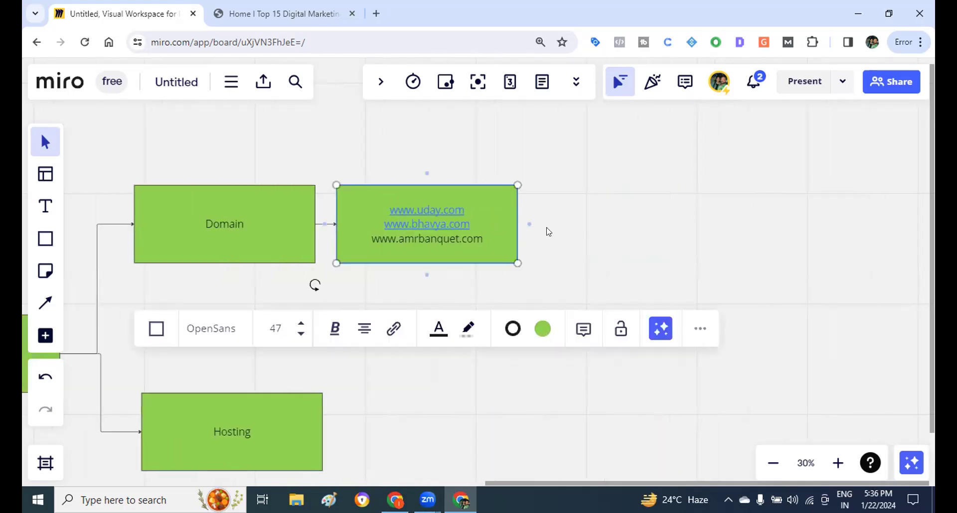
mouse_move(551, 234)
left_click(629, 241)
type("Types od")
key("BackSpace")
key("BackSpace")
type("f domain")
left_click(757, 268)
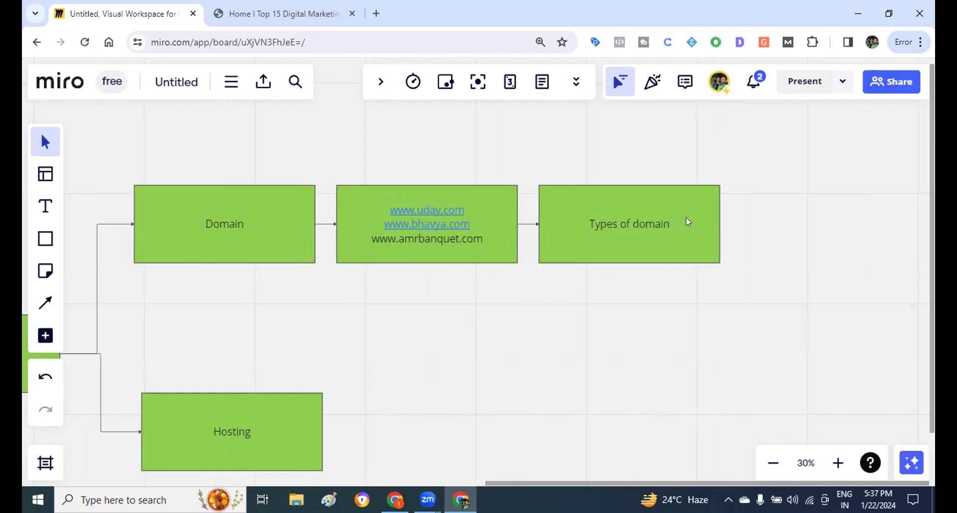
Branch a connected box from Types of domain, place it to the upper right, and label it "TLD - Top level domain".
left_click(721, 224)
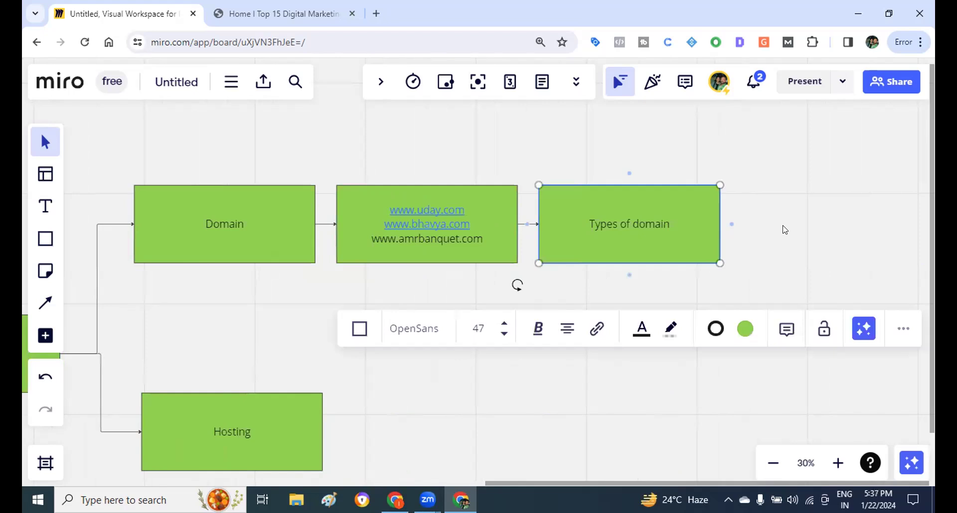
left_click(731, 224)
mouse_move(774, 225)
left_mouse_down()
mouse_move(787, 104)
mouse_move(774, 215)
left_mouse_up()
left_click(785, 225)
type("TLD - Top")
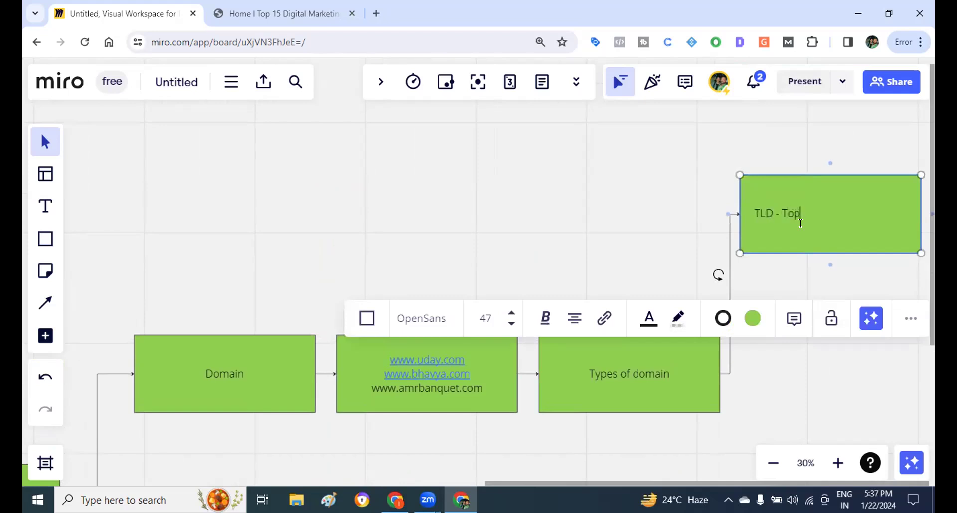
type(" level domain")
left_click(649, 239)
Add a connected box right of the TLD box listing ".com - Commercial" and ".edu - Education" on separate lines.
scroll(649, 240, "right", 5)
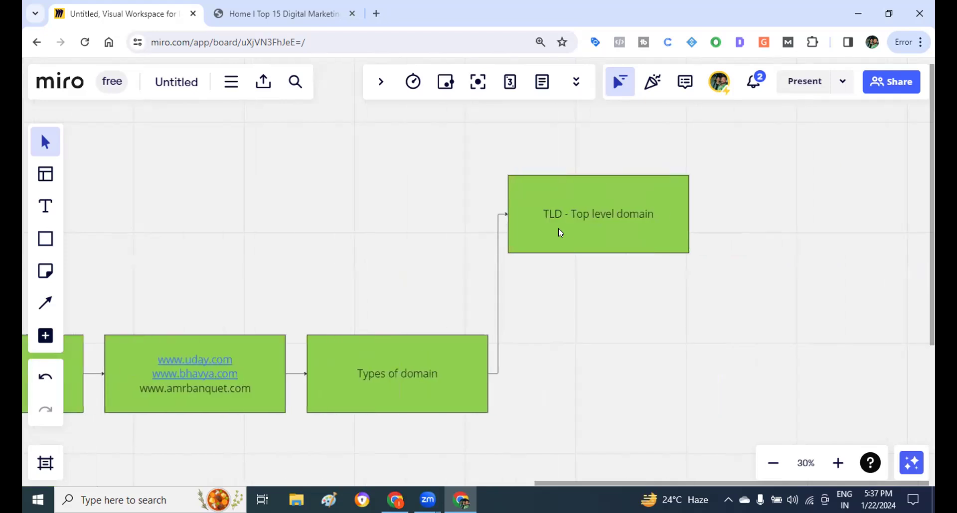
left_click(688, 224)
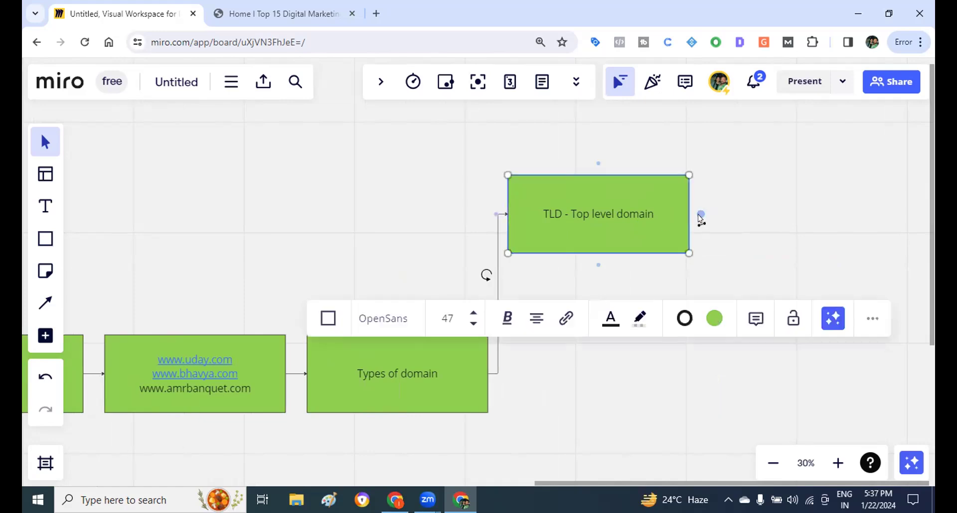
left_click(699, 216)
type(".com ")
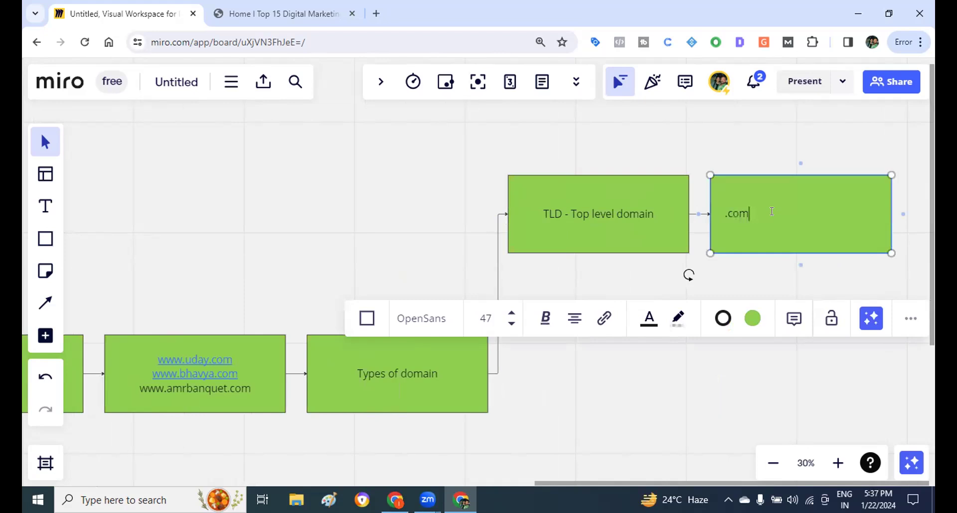
type("- Commercial")
key("Return")
type(".")
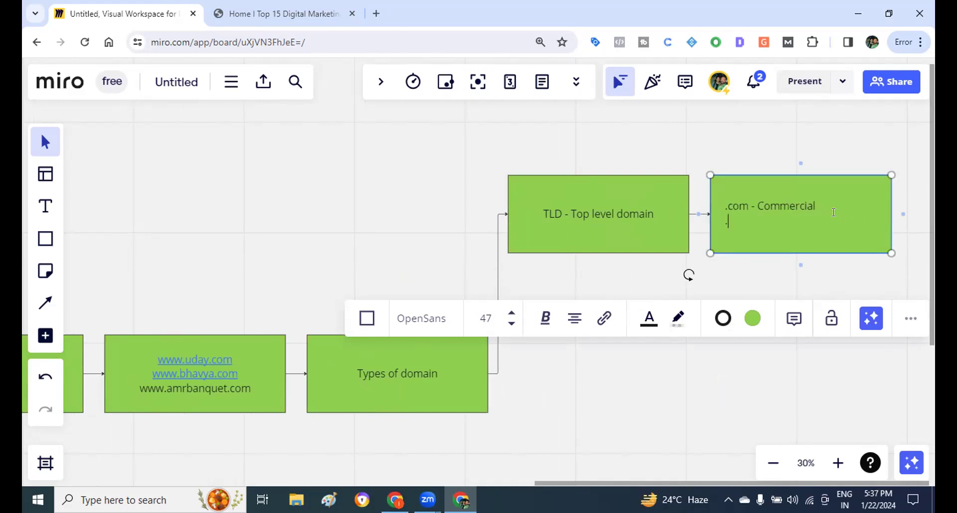
type("edu - Education")
Extend the top-level domain examples with the lines ".gov - Government" and ".org - Non profit".
key("Return")
type(".")
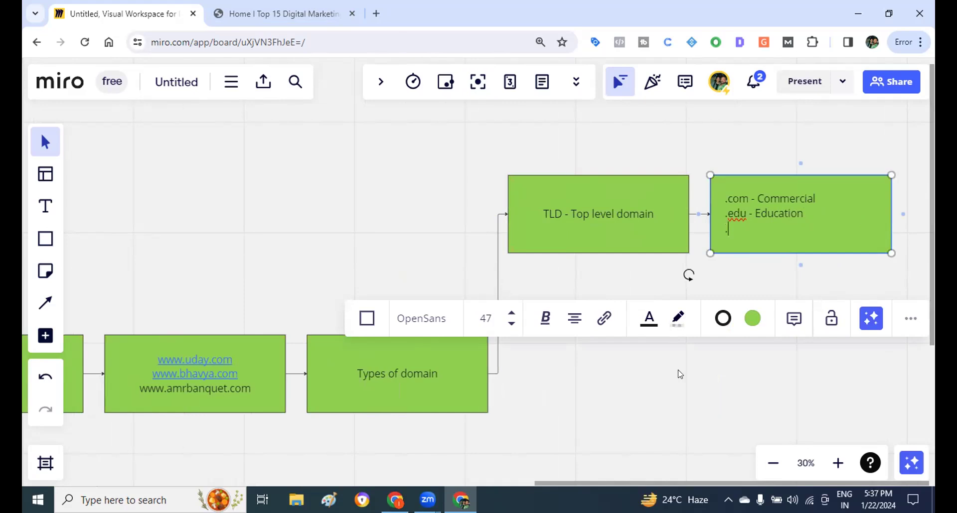
type("gov - Government")
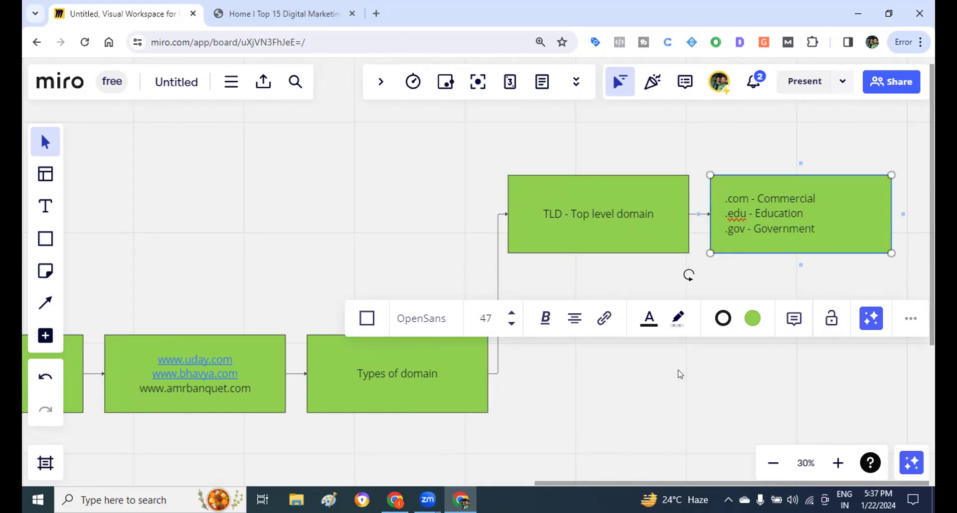
key("Return")
type(".")
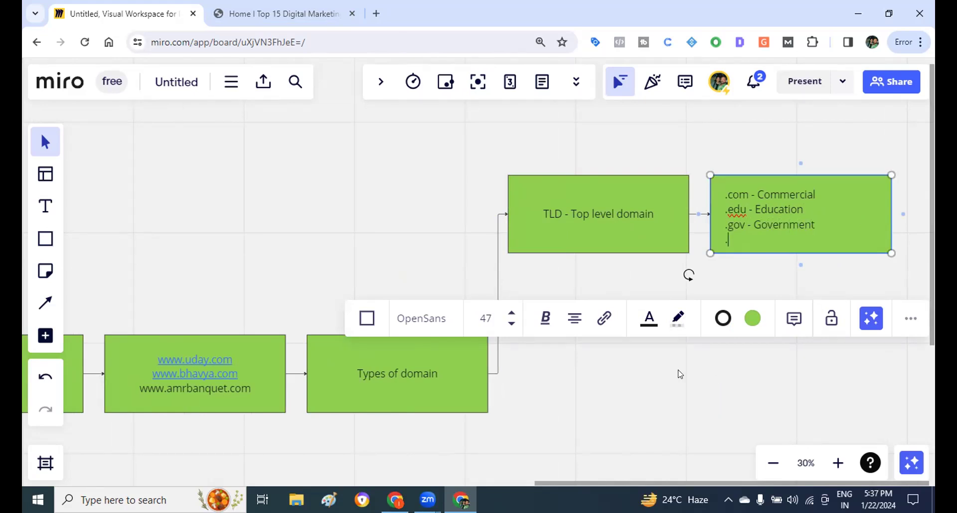
type("org - Non profit")
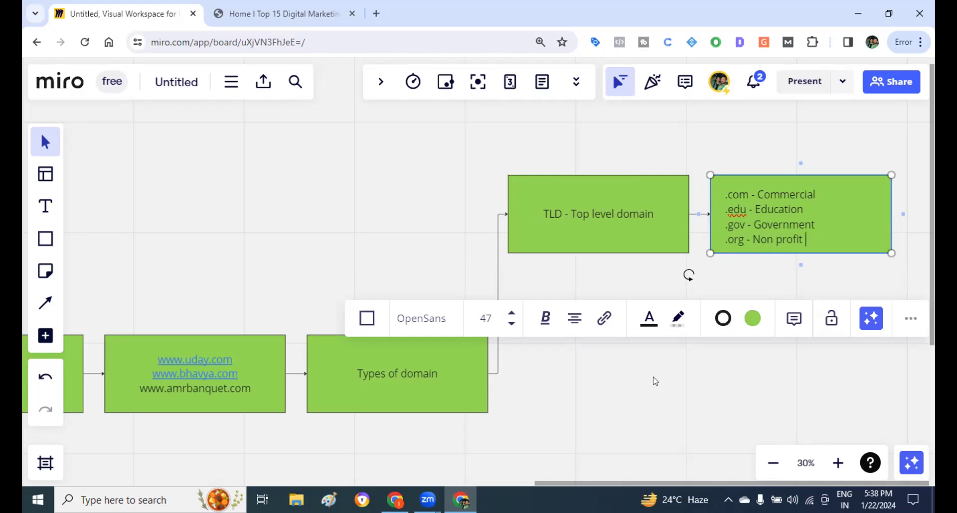
Branch a second box from Types of domain, place it below the TLD box, and label it "CLD - Country Level Domain".
scroll(538, 274, "down", 2)
scroll(539, 274, "right", 2)
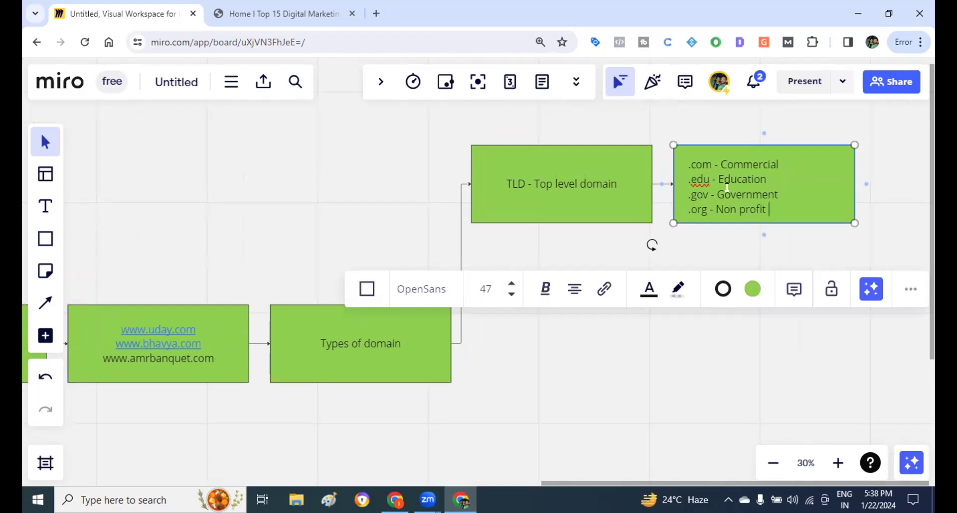
scroll(727, 188, "right", 3)
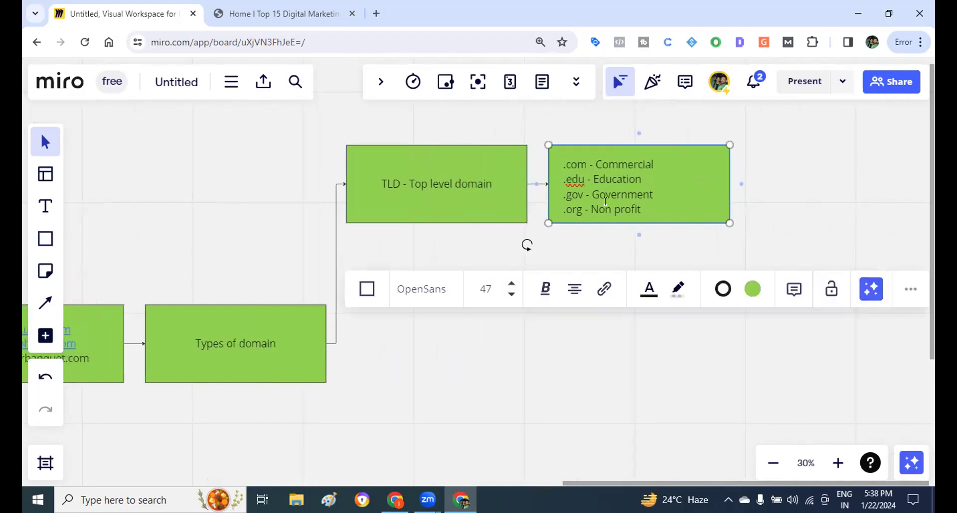
left_click(301, 352)
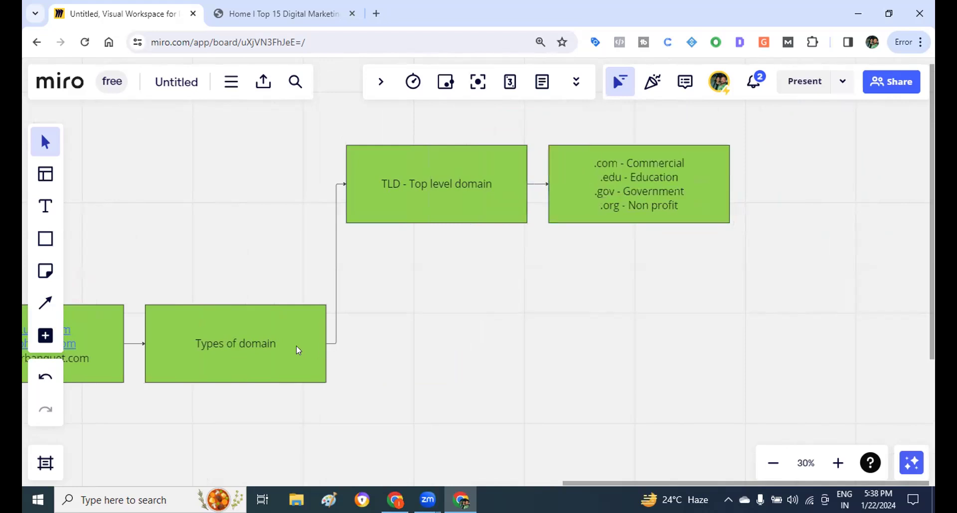
left_click(297, 348)
left_click_drag(427, 395, 421, 315)
double_click(421, 315)
type("CLD - Co")
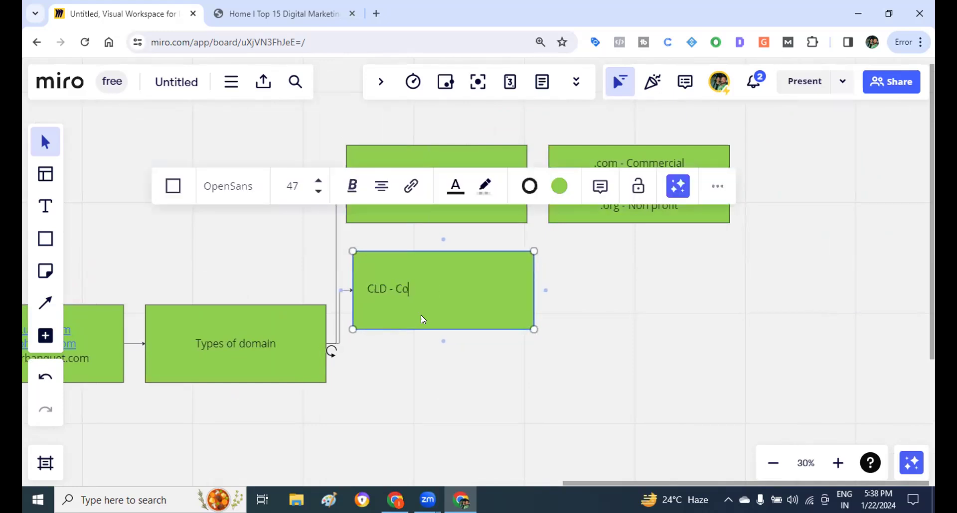
type("untry Level Domain")
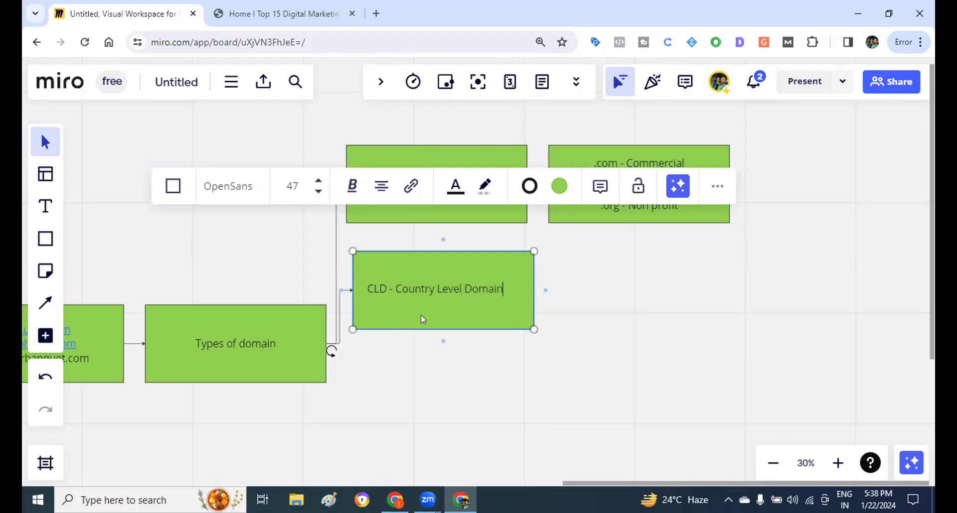
left_click(541, 309)
Add a connected box right of the CLD box listing "in. India" and ".ca- canada" on separate lines.
left_click(519, 293)
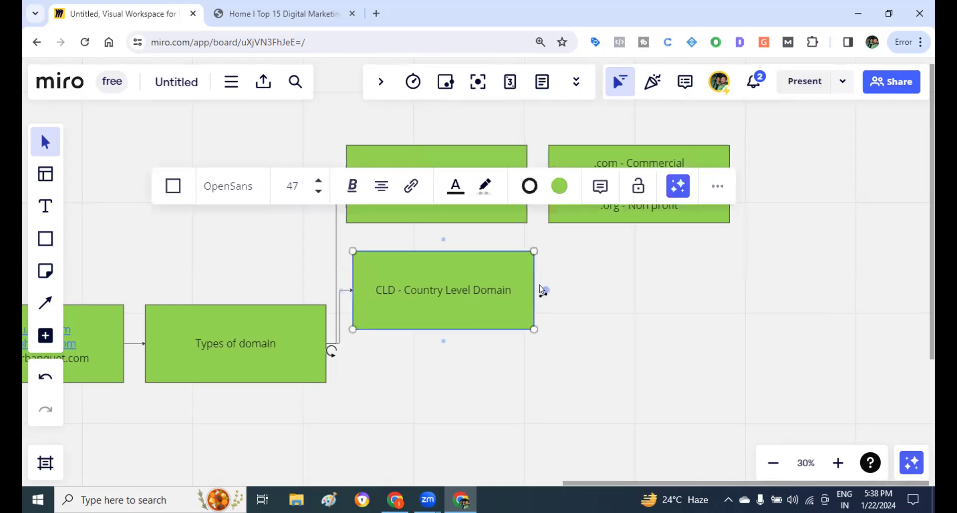
left_click(545, 292)
left_click(521, 292)
left_click(544, 290)
double_click(615, 300)
type("in. India")
key("Return")
type(".ca")
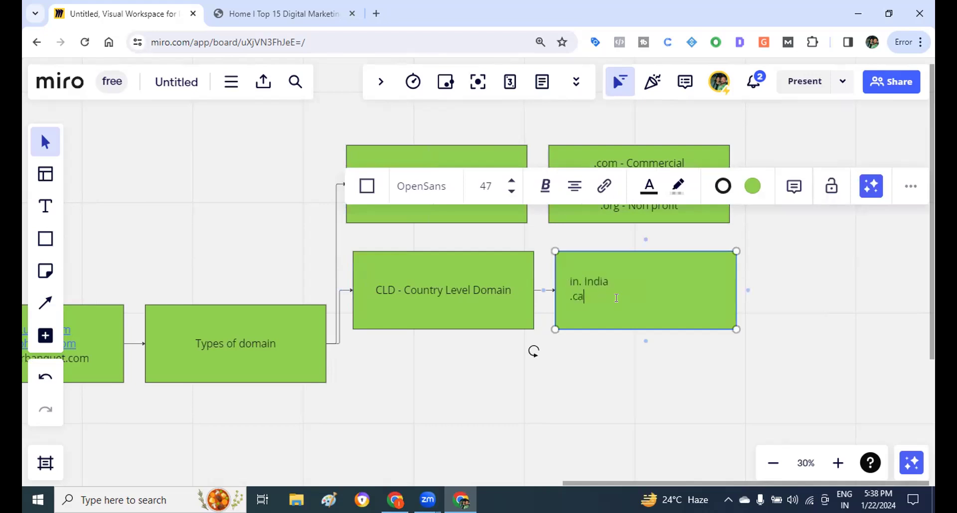
type("- canada")
Extend the country-level domain examples with the lines ".uk - United kingdom" and ".au".
key("Return")
type(".uk")
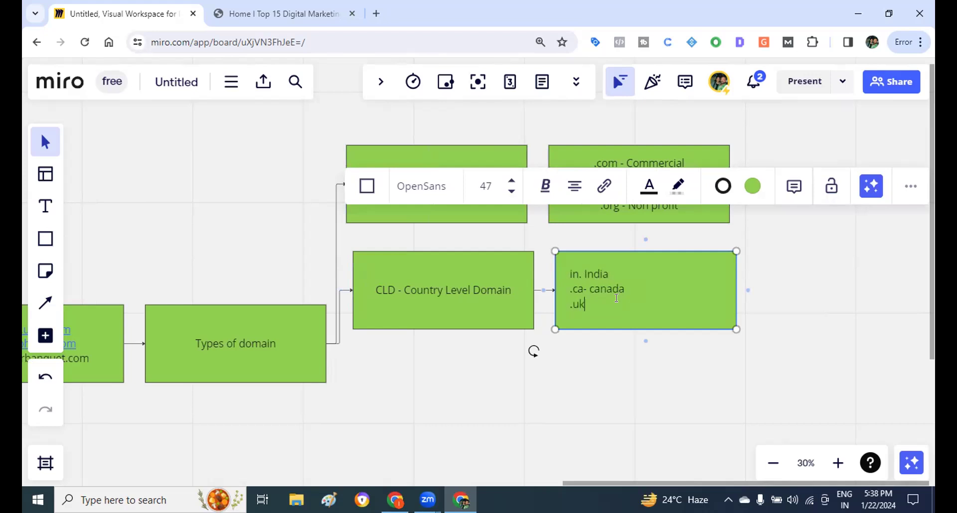
type(" 0 U")
type(" - Unt")
type("ited kingd")
type("om")
key("Return")
type(".au")
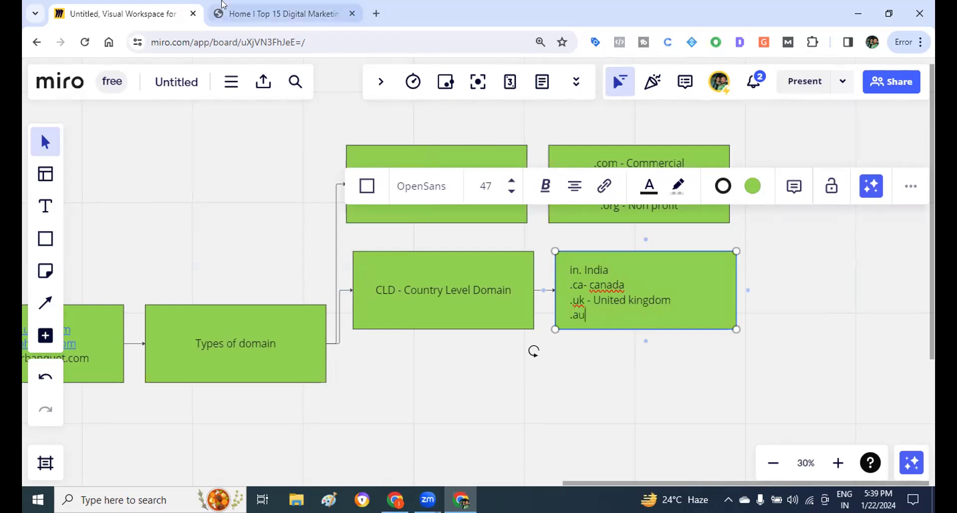
Show the .in ending in the Learnology website's address as a country domain example, and return to the Miro board.
left_click(277, 14)
left_click_drag(189, 42, 227, 48)
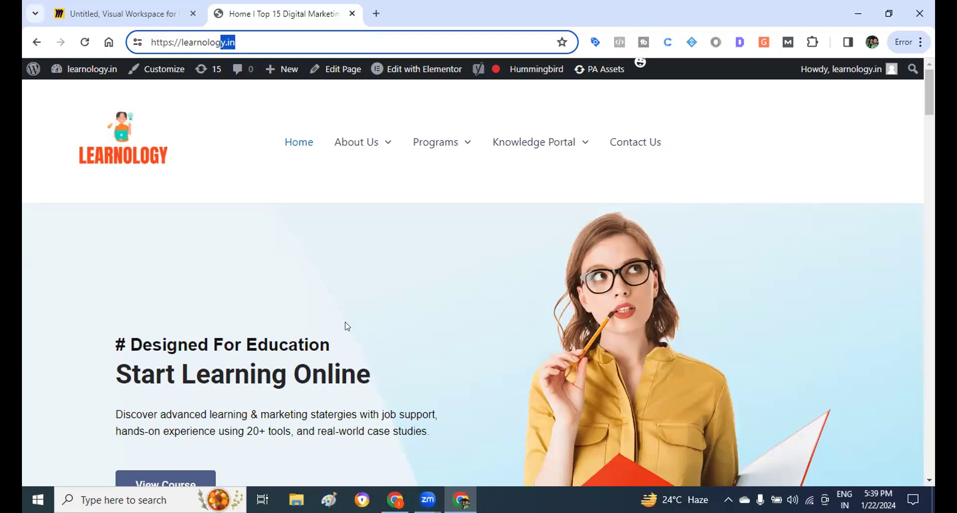
left_click(127, 13)
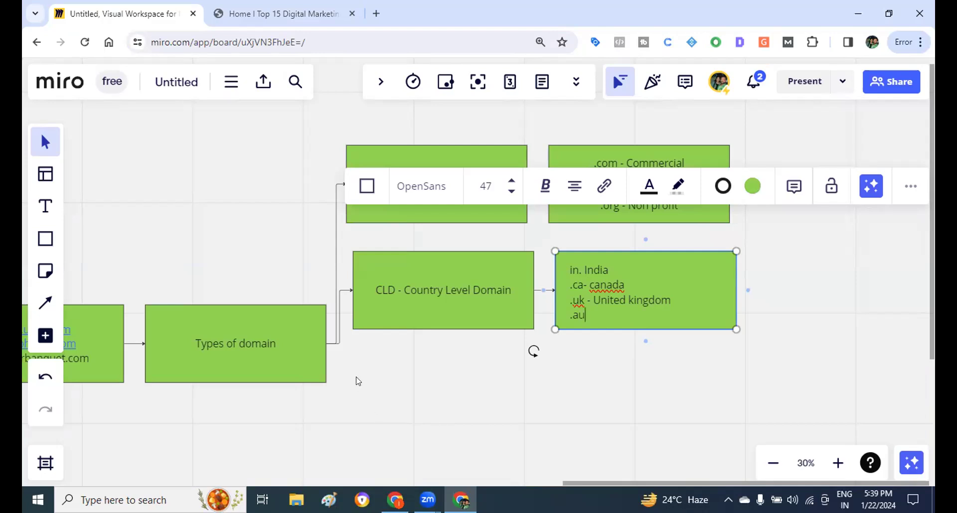
Branch a third box from Types of domain, place it below the CLD box, and label it "Generic".
left_click(312, 356)
left_click(338, 345)
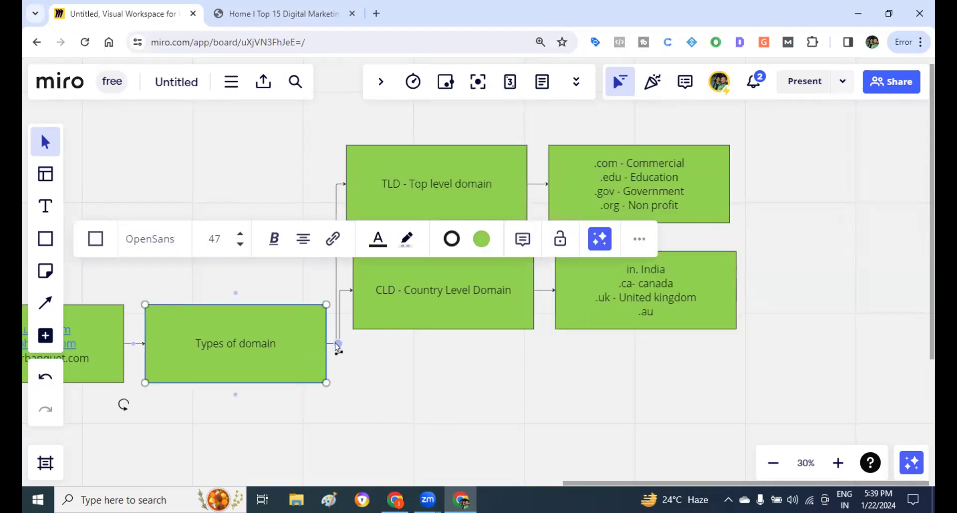
left_click_drag(421, 379, 423, 379)
type("Generic")
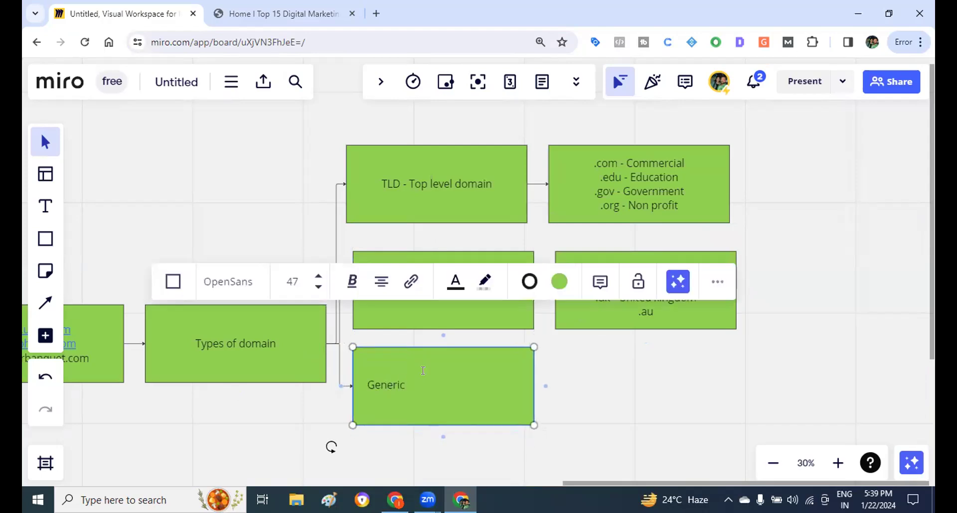
Add a connected box right of the Generic box listing ".online" and ".net" on separate lines.
left_click(546, 386)
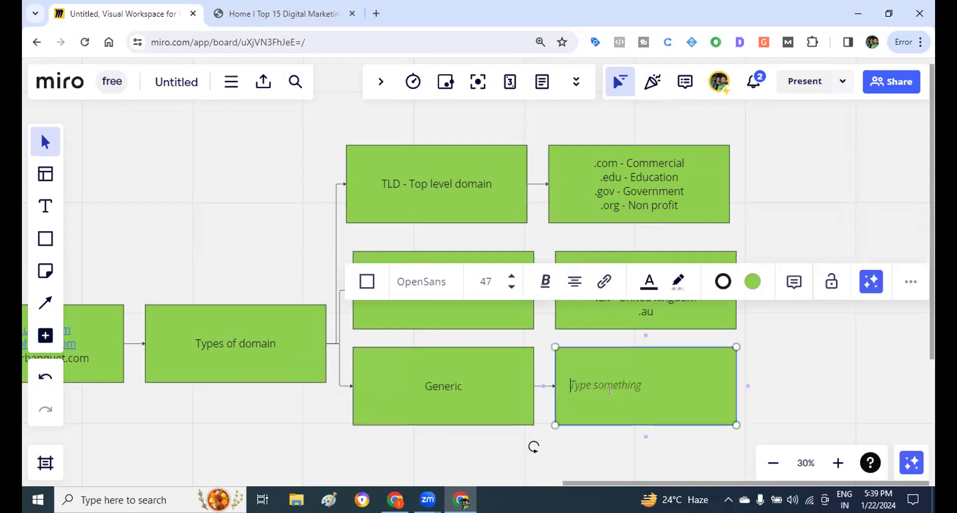
type("nor")
key("BackSpace")
key("BackSpace")
key("BackSpace")
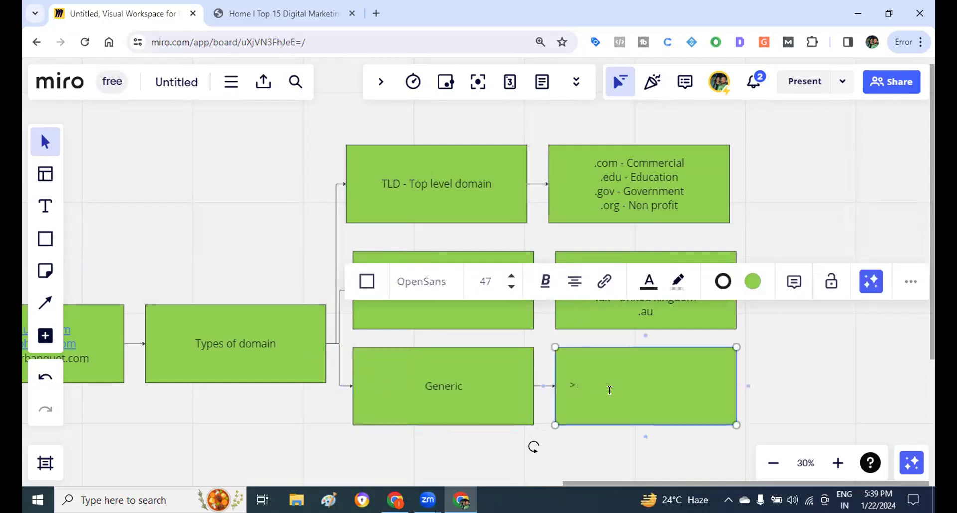
type(".online")
key("Return")
type(".net")
Extend the generic domain examples with the lines ".co.in" and ".abc".
key("Return")
type(".co.in")
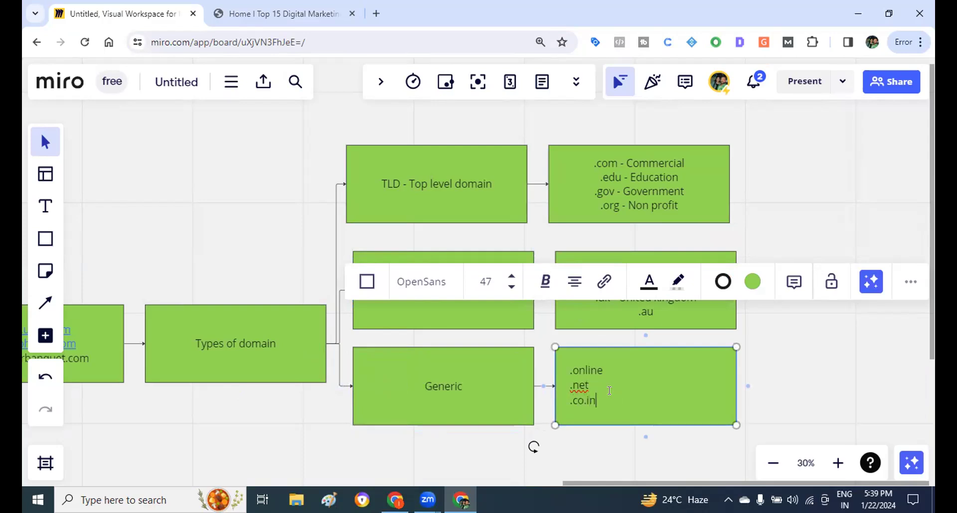
key("Return")
type(".a")
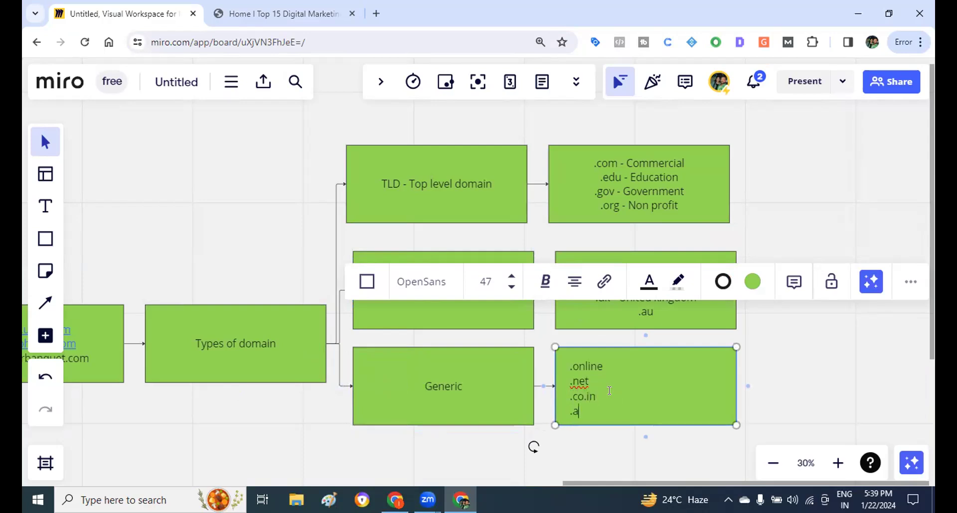
type("bc")
left_click(767, 409)
Review the three domain type branches and their example extensions, from the example domains box to the country-level list.
scroll(727, 329, "left", 3)
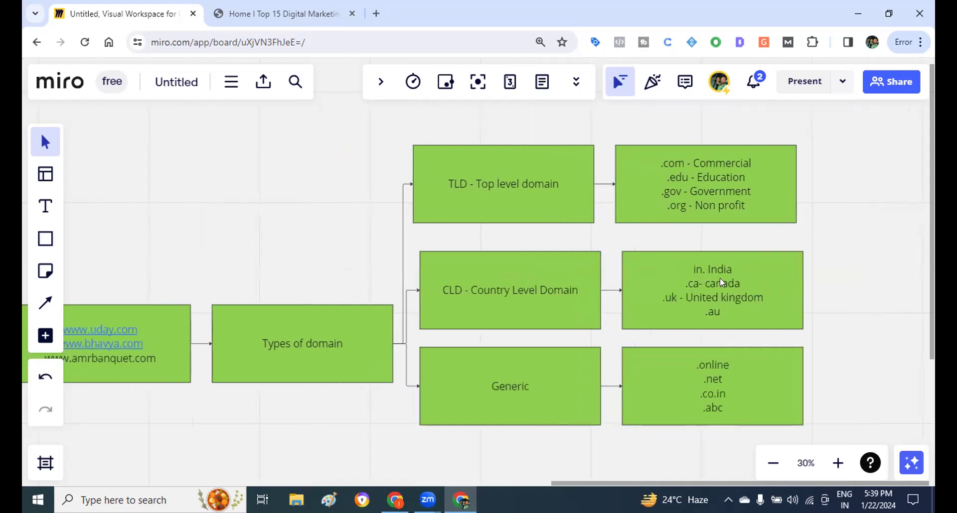
left_click(687, 171)
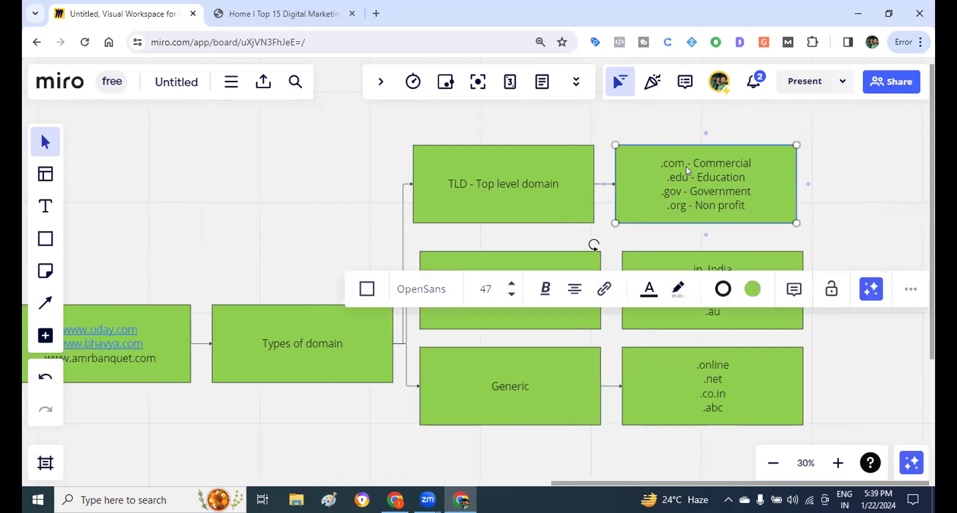
left_click(843, 211)
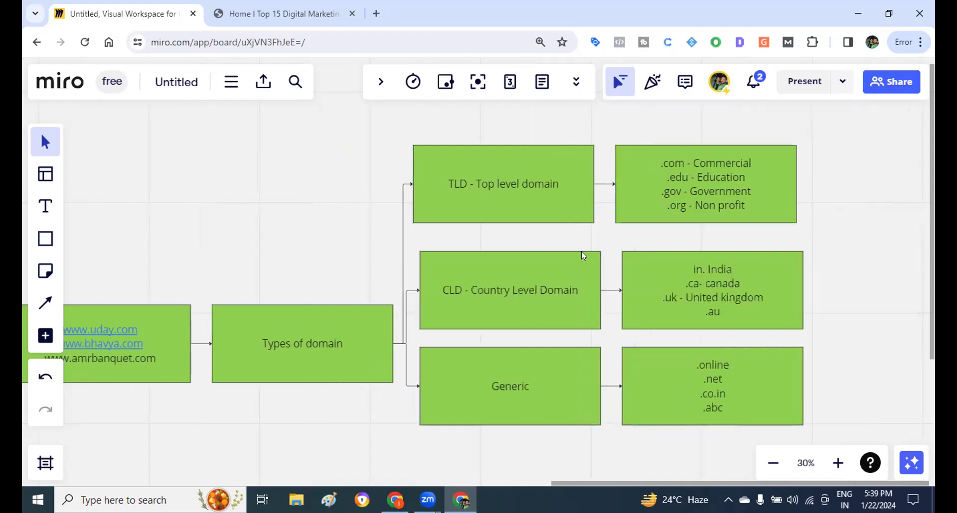
left_click(692, 297)
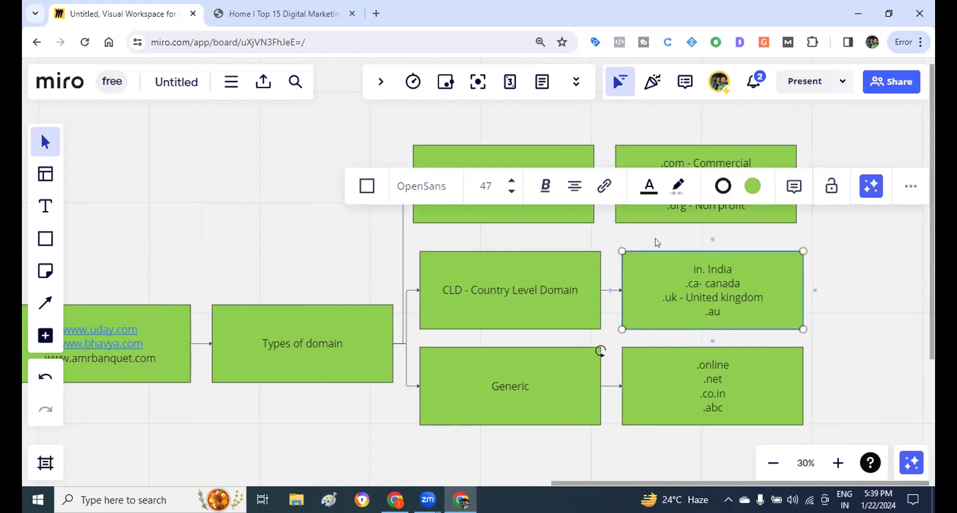
left_click(841, 318)
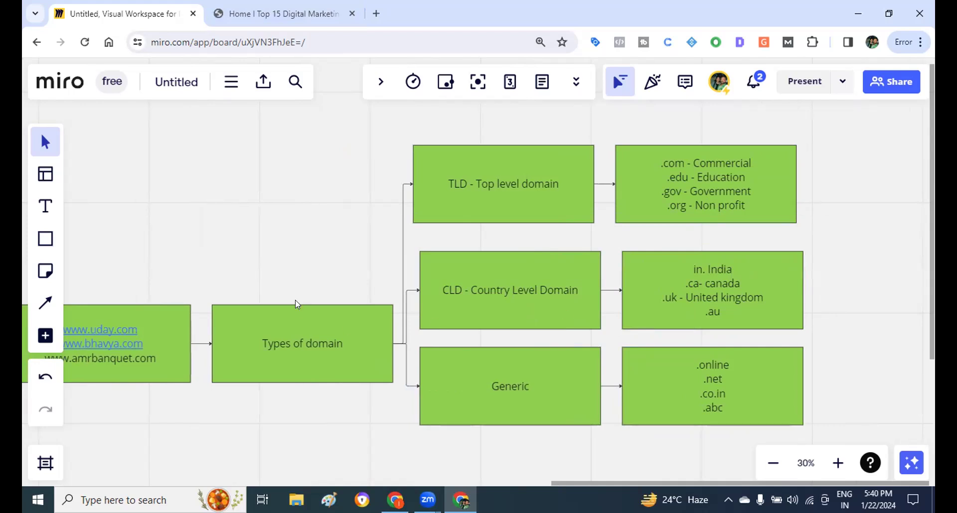
scroll(296, 304, "left", 5)
scroll(296, 304, "right", 2)
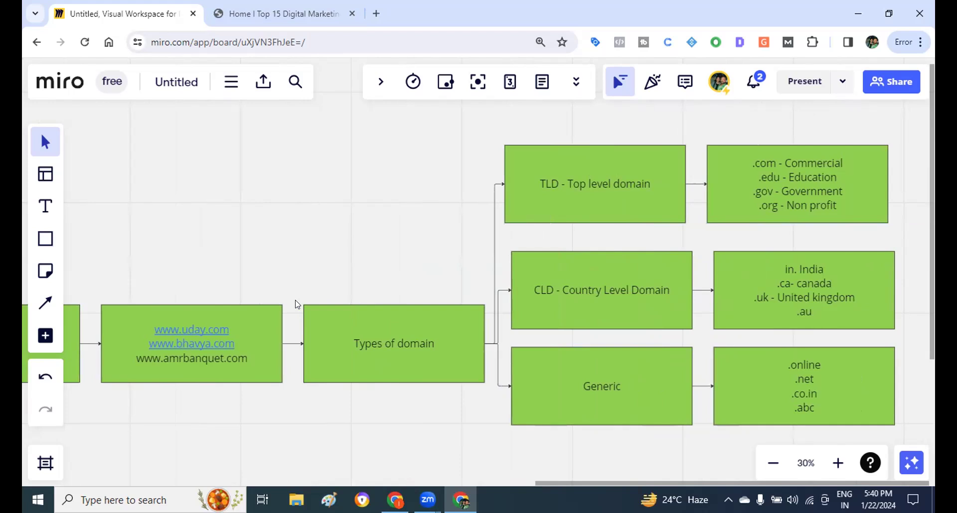
Branch a new box from the TLD examples box and place it to the right, level with the country-level row.
scroll(295, 305, "right", 5)
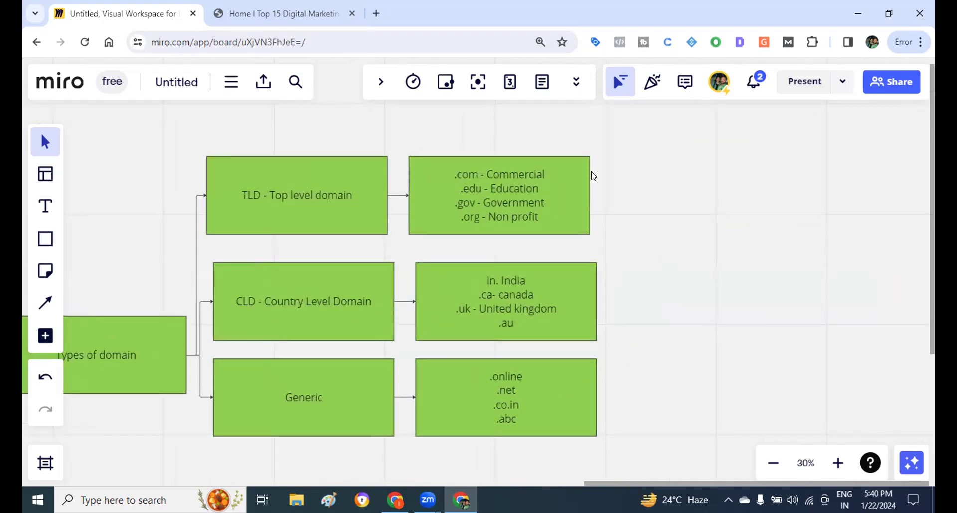
left_click(572, 188)
left_click(584, 206)
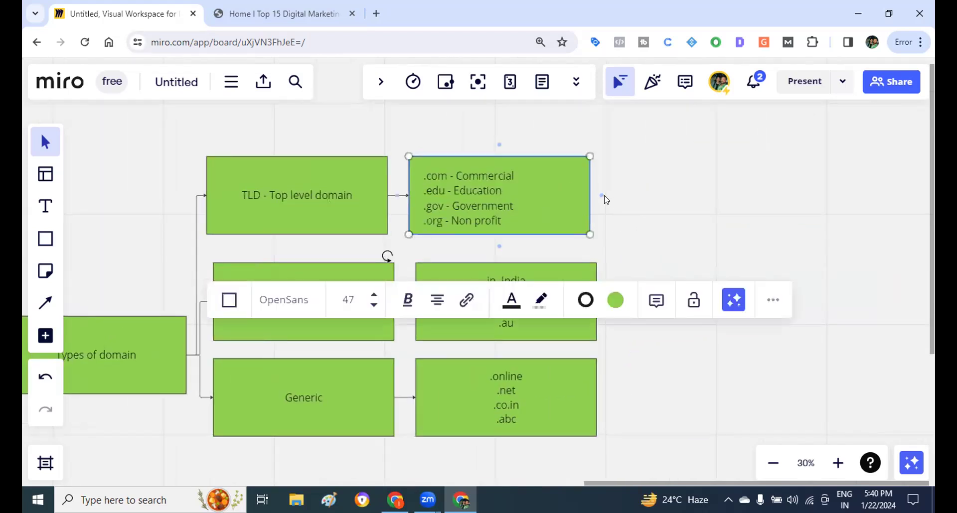
left_click(602, 196)
left_click_drag(712, 216, 857, 308)
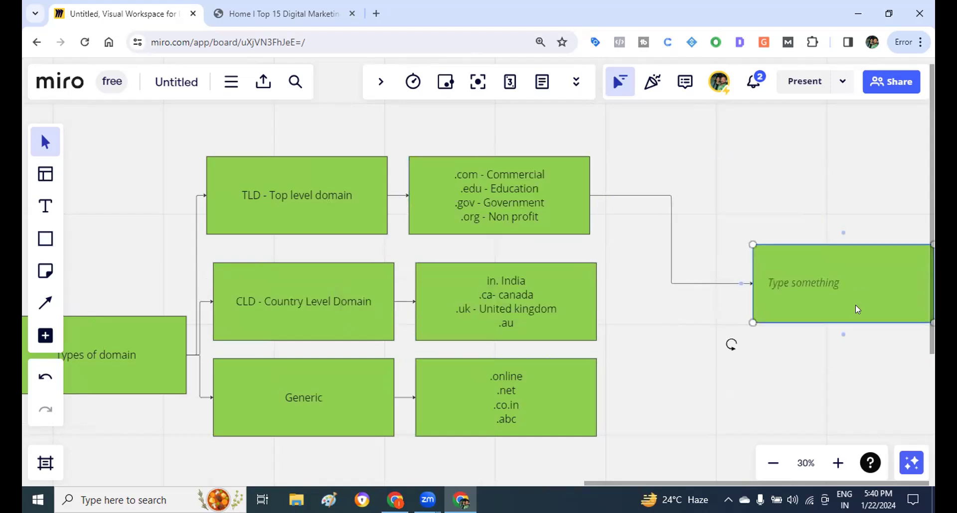
Connect the country-level and generic example boxes to the new empty box.
left_click(608, 308)
left_click_drag(607, 304, 753, 284)
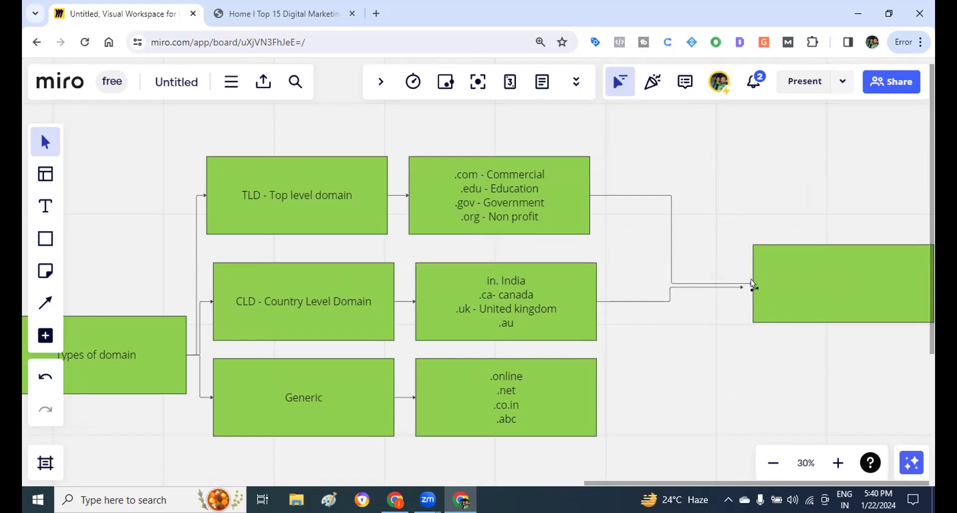
left_click(600, 410)
left_click_drag(608, 399, 753, 285)
List "Go daddy" and "Hostinger" on separate lines in the box joined by the three domain example boxes.
scroll(753, 285, "right", 3)
left_click(684, 298)
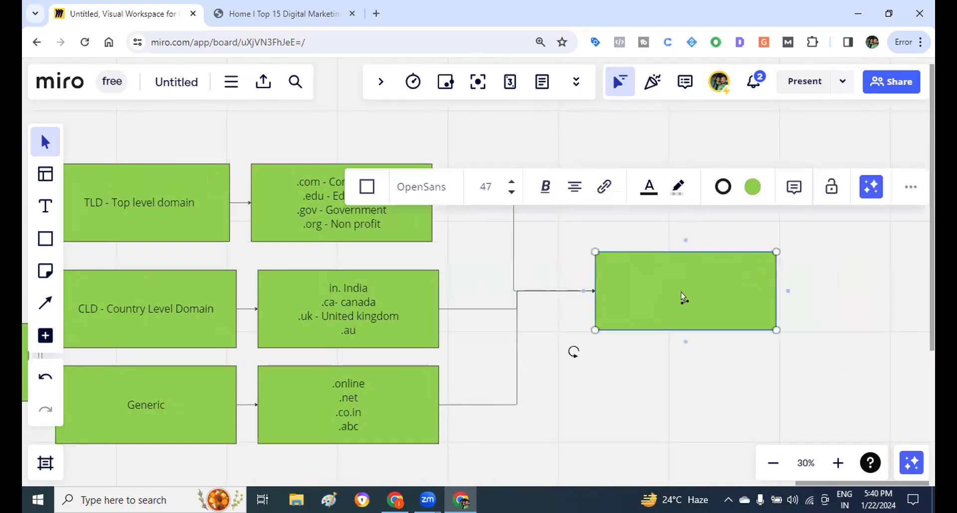
left_click(682, 294)
type("G")
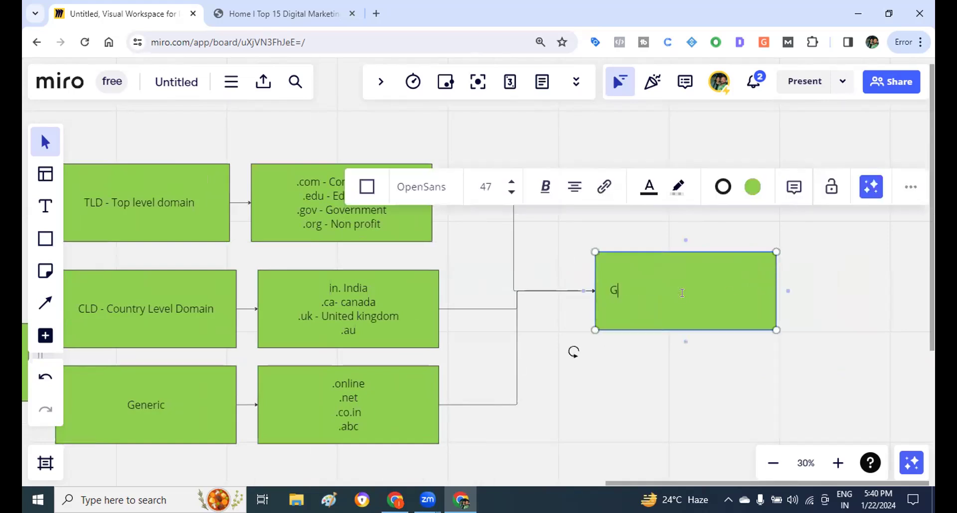
type("o daddy")
key("Return")
type("Hostinger")
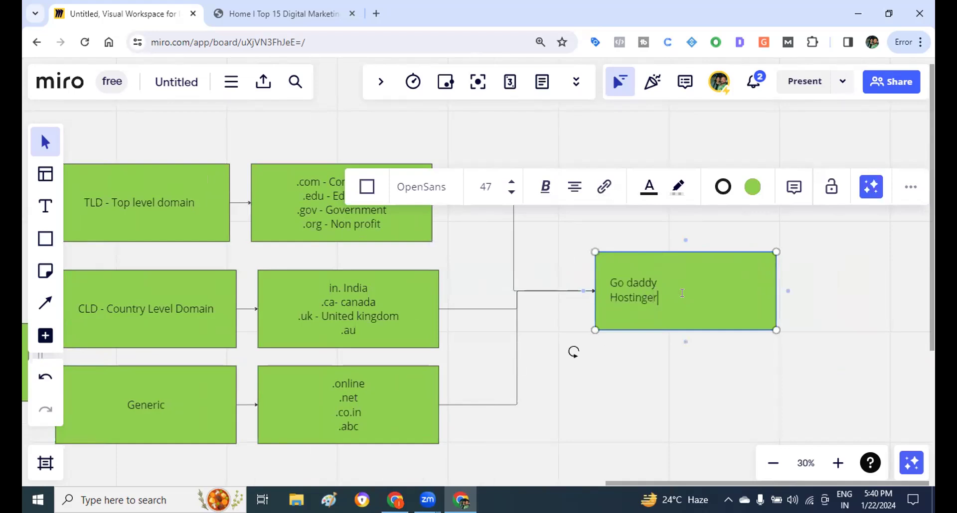
Extend the provider list with the lines "Blue host", "Big rock" and "Name Cheap", and make the box taller to fit.
key("Return")
type("Blue ")
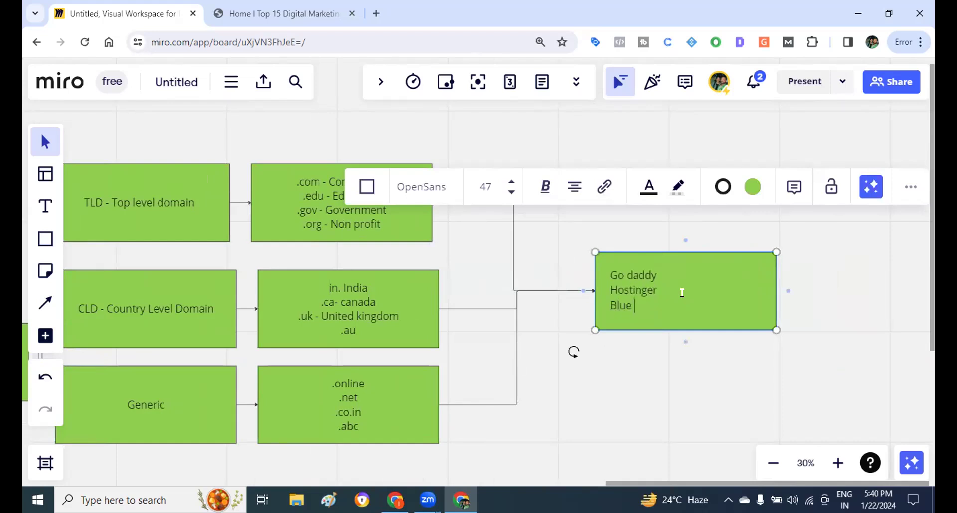
type("host")
key("Return")
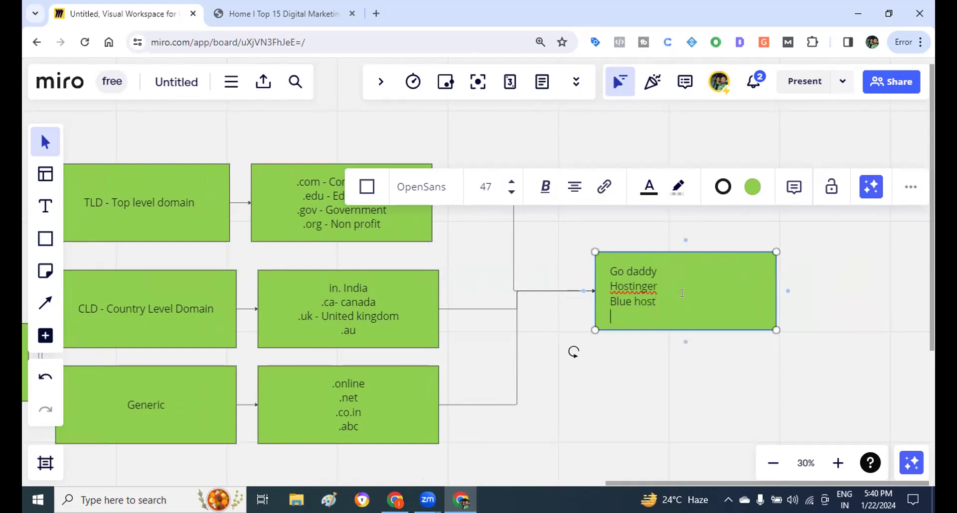
type("Big rock")
key("Return")
type("Name Cheap")
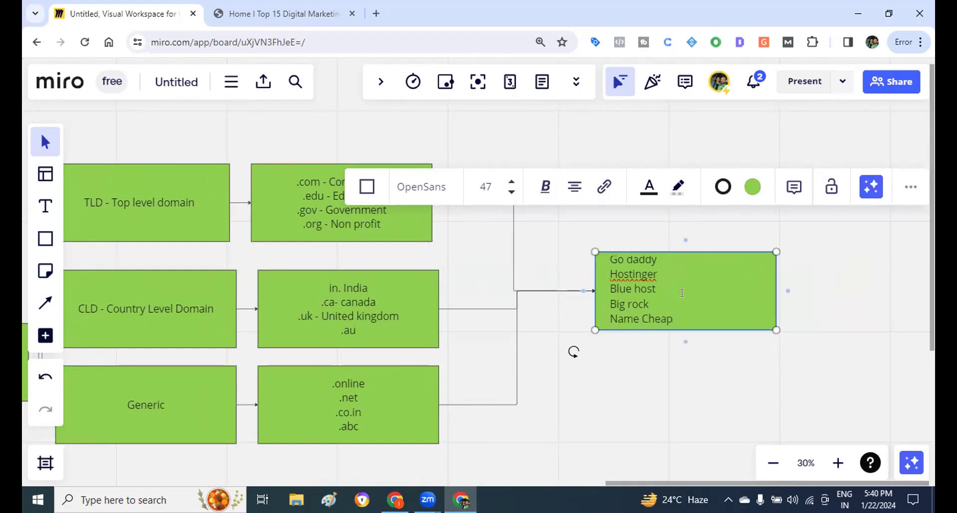
left_click_drag(594, 251, 606, 209)
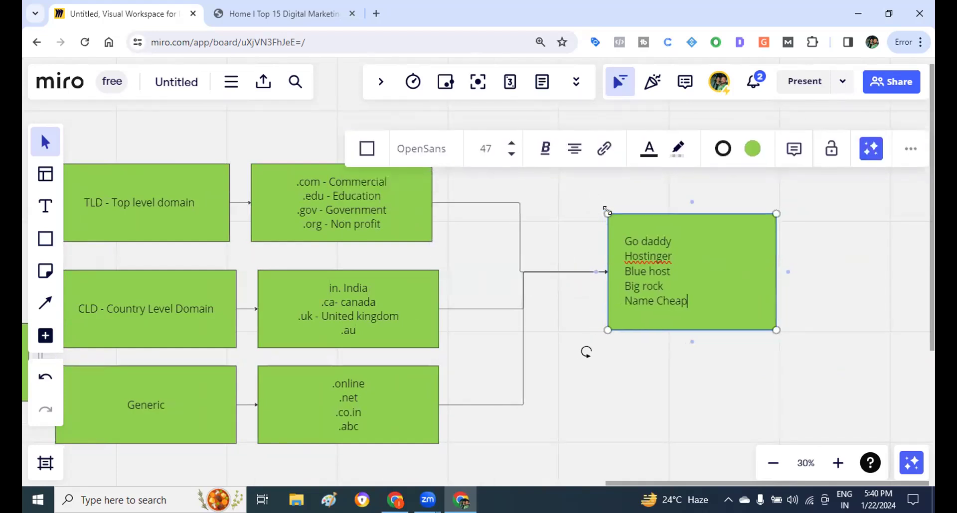
left_click(712, 482)
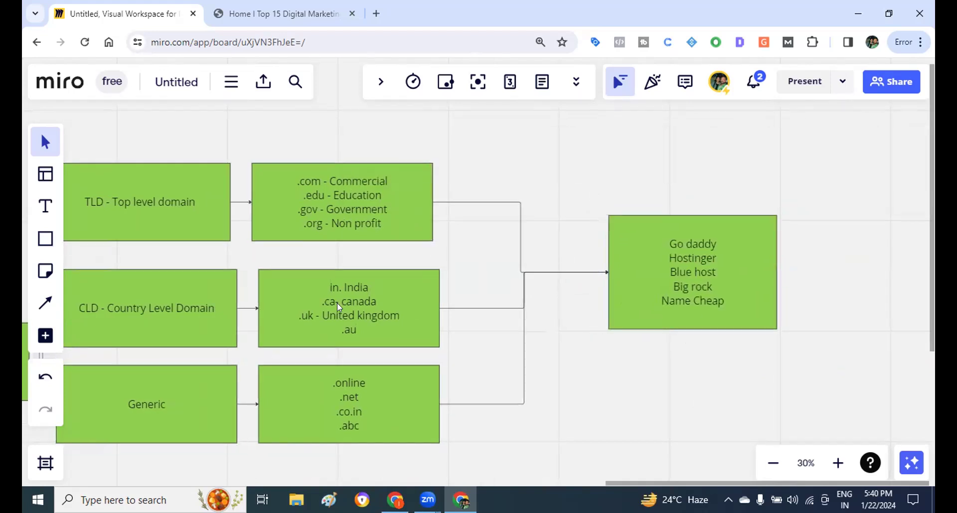
Review the domain flow from the example website addresses through the domain types to the provider list.
scroll(338, 306, "left", 5)
scroll(338, 306, "down", 2)
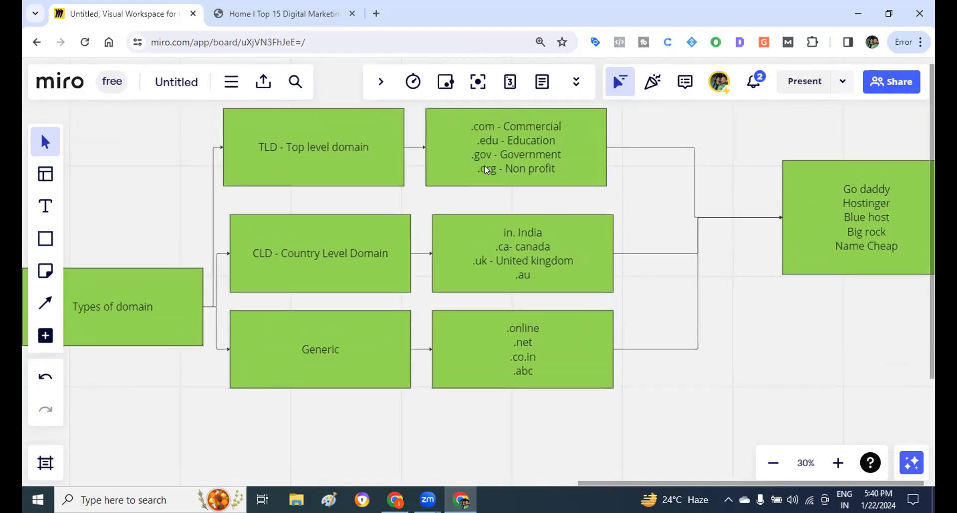
scroll(205, 276, "left", 5)
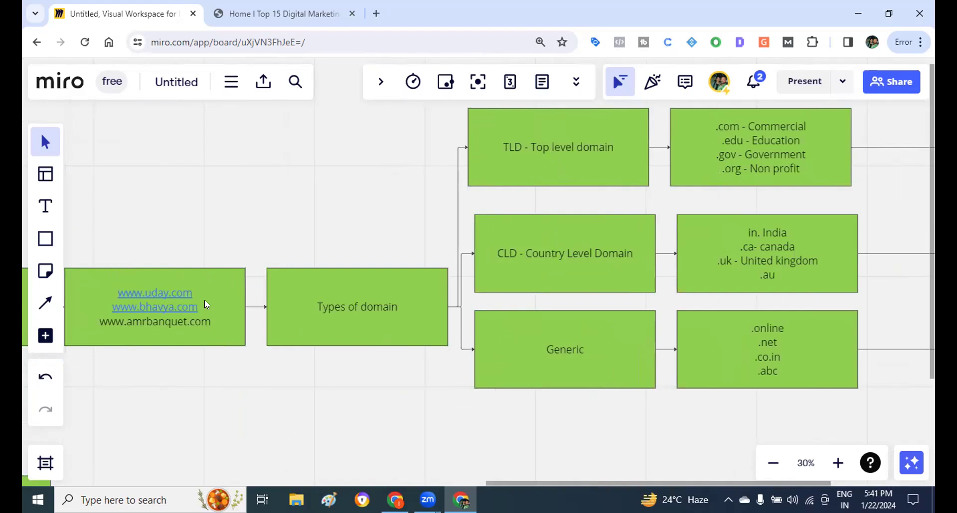
scroll(207, 305, "right", 7)
left_click(778, 184)
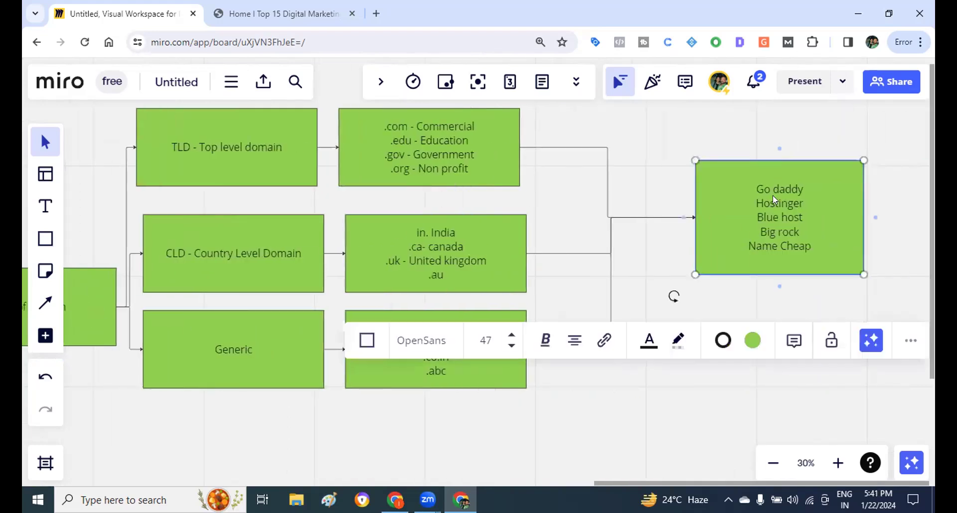
scroll(507, 253, "left", 7)
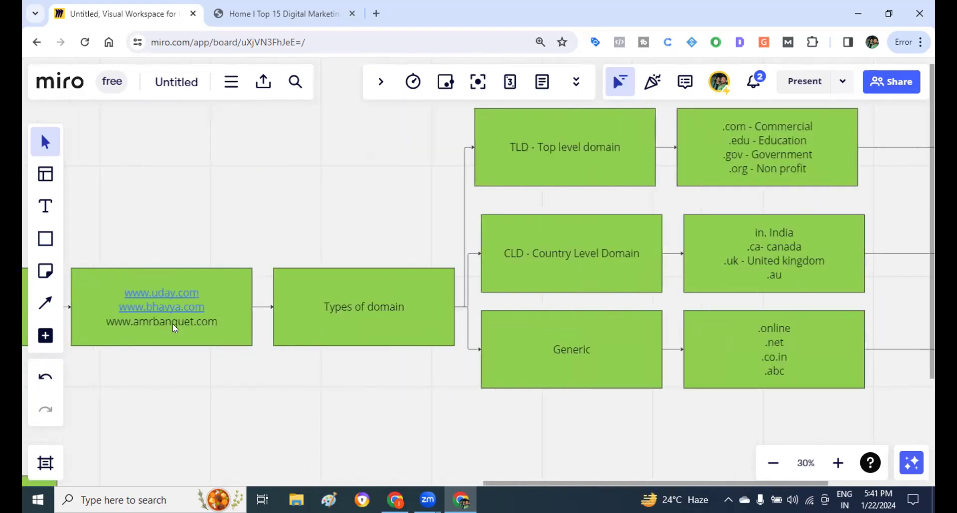
scroll(456, 319, "right", 9)
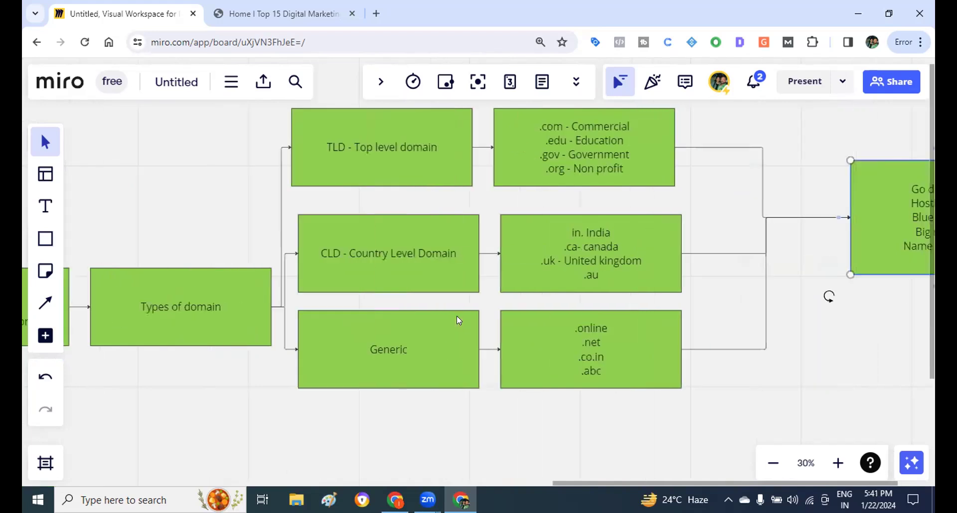
left_click(712, 202)
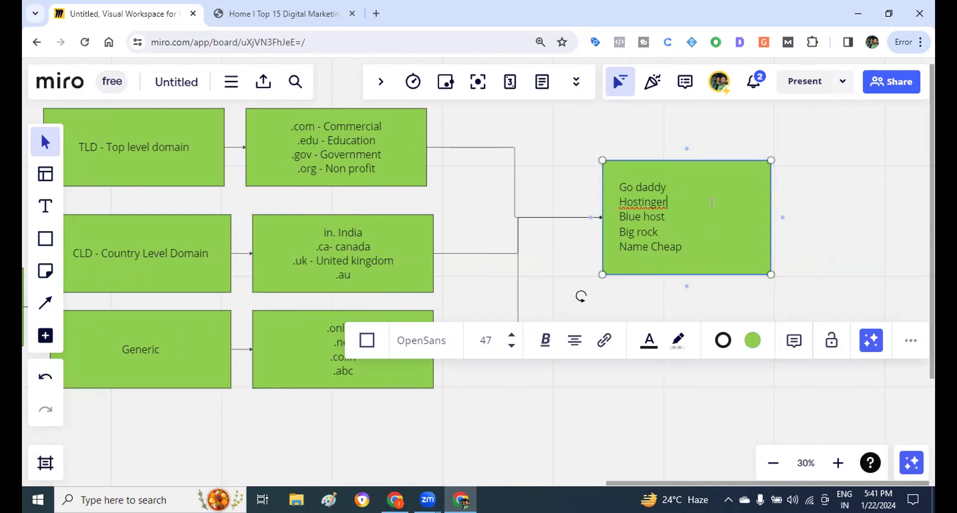
left_click(792, 272)
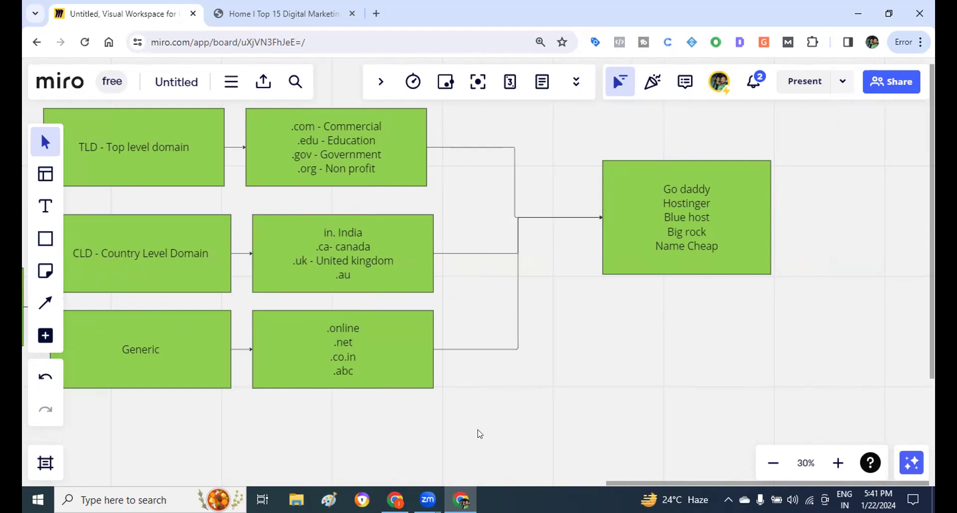
Switch to the Hostinger domain search page in the other browser window and examine the available .com domain and its yearly price.
key("alt+Tab")
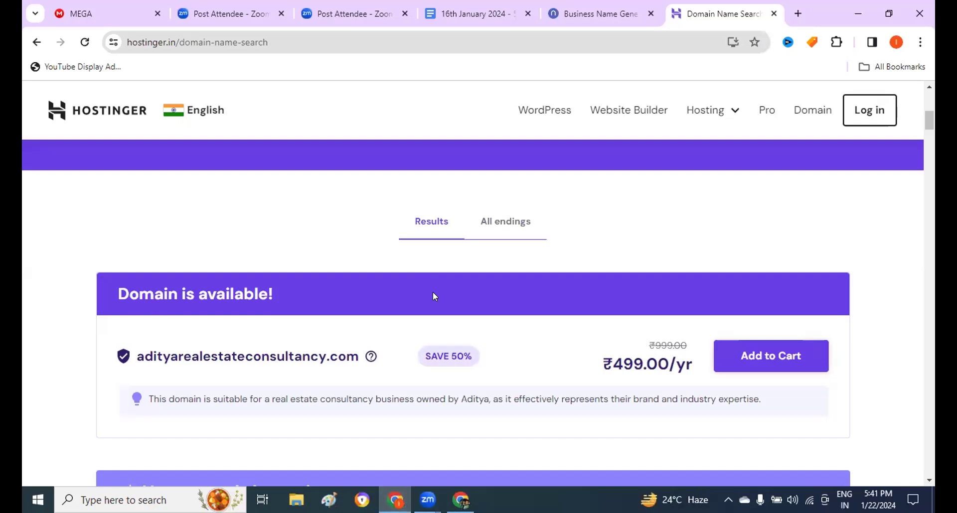
scroll(445, 293, "down", 3)
left_click_drag(136, 230, 389, 231)
left_click(337, 255)
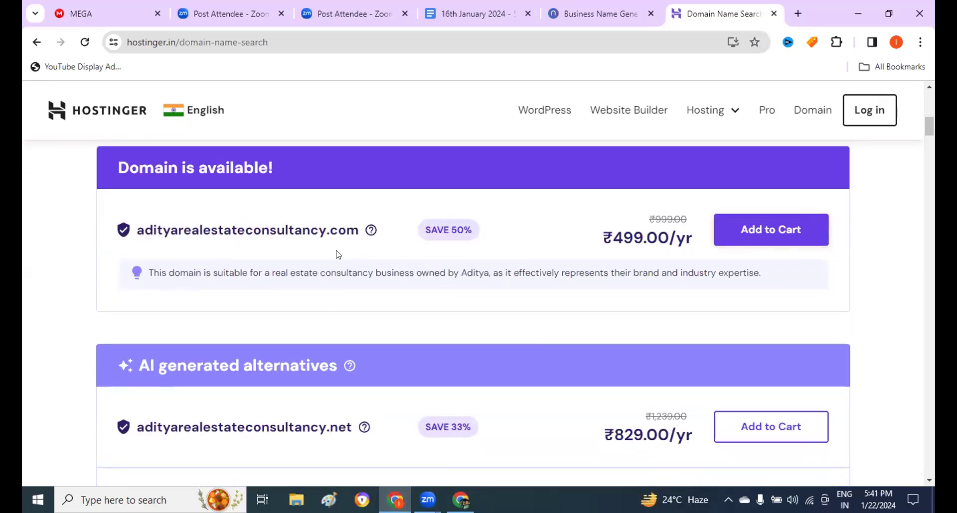
scroll(338, 254, "up", 5)
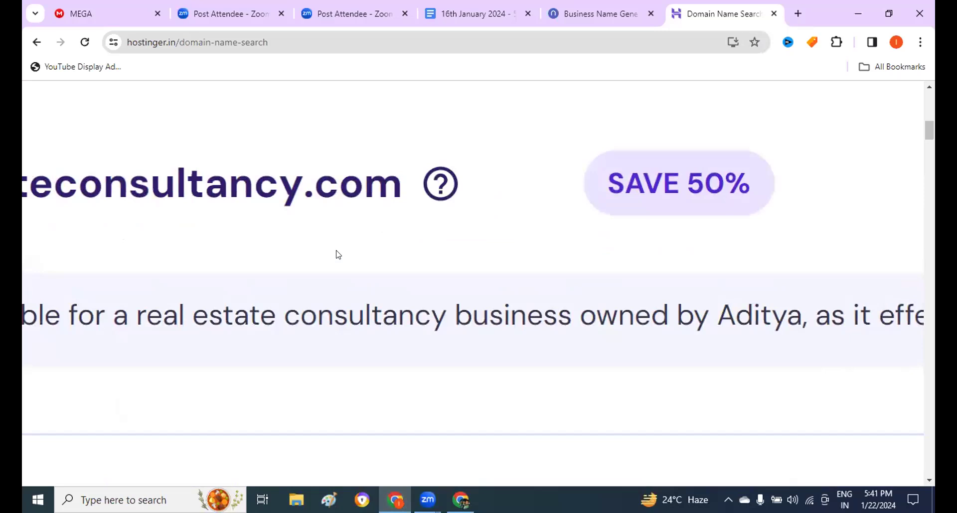
scroll(337, 255, "down", 5)
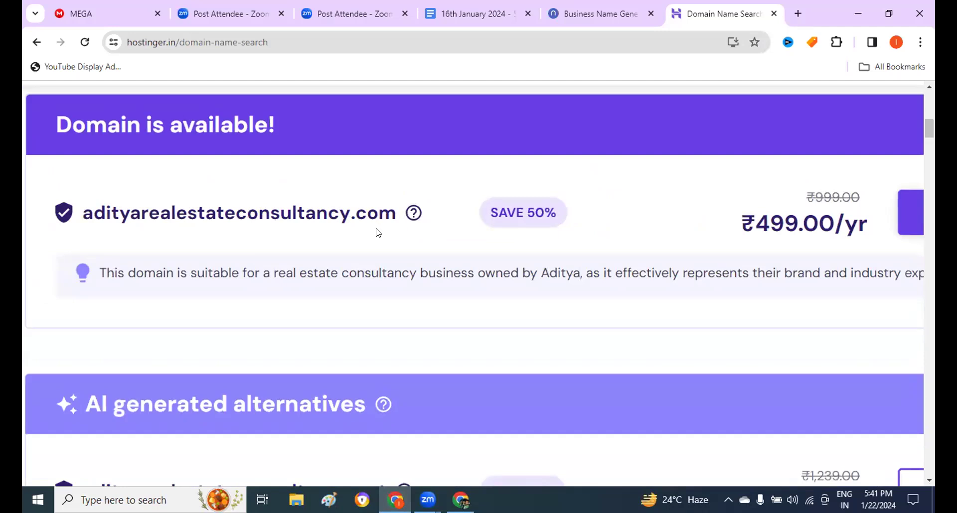
Compare the AI-generated .net alternative and its yearly price with the .com result.
scroll(386, 188, "down", 5)
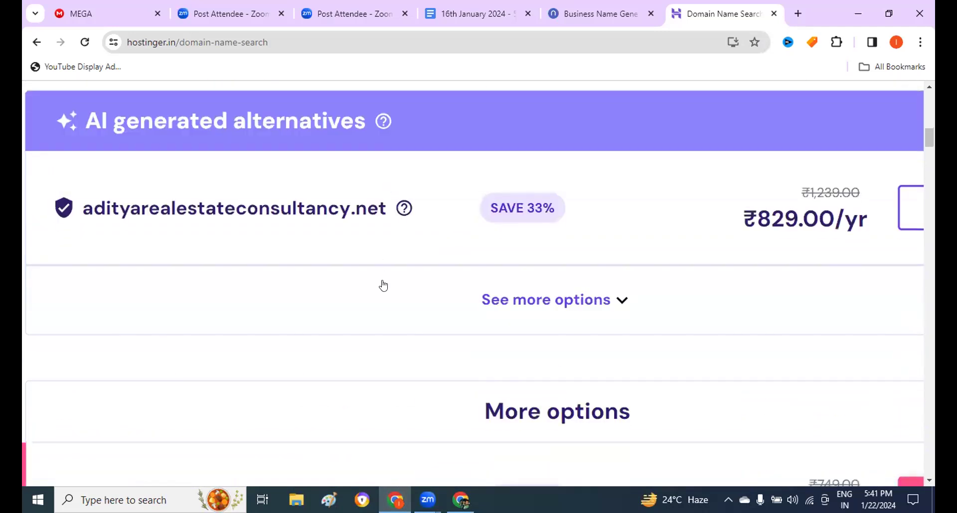
scroll(386, 284, "down", 3)
left_click_drag(319, 283, 364, 284)
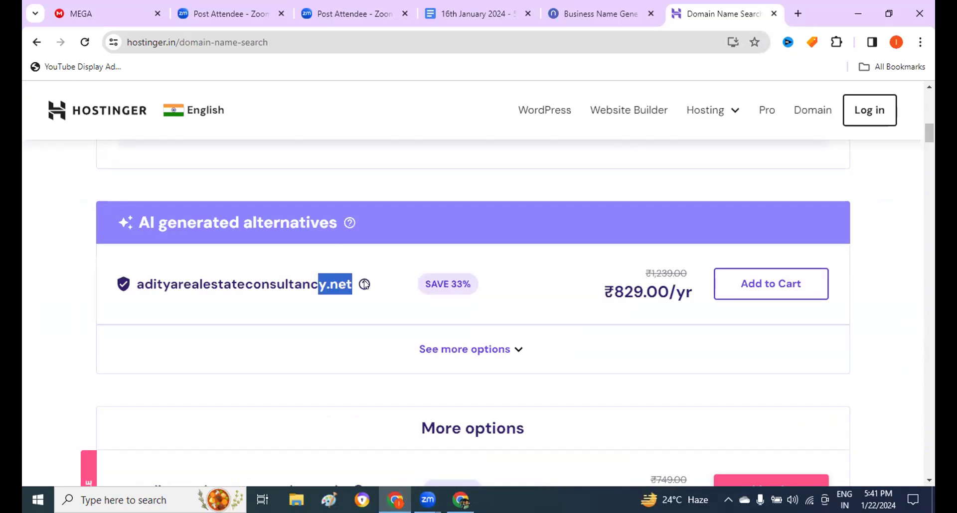
scroll(364, 284, "up", 3)
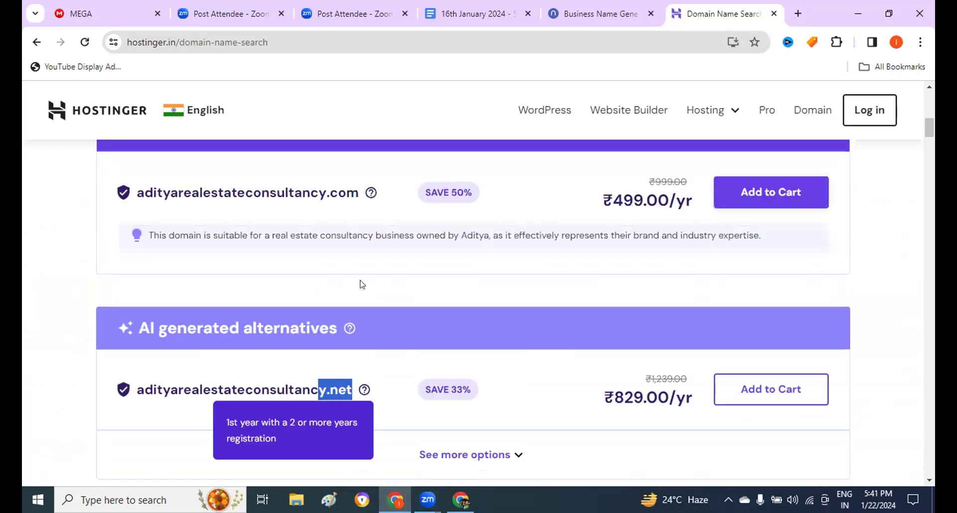
scroll(362, 285, "down", 2)
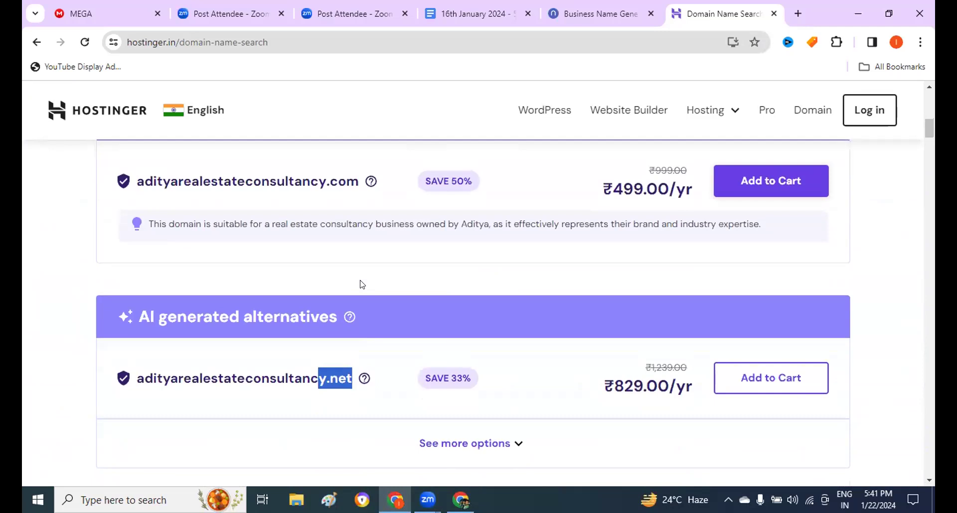
scroll(361, 284, "up", 4)
scroll(359, 282, "down", 3)
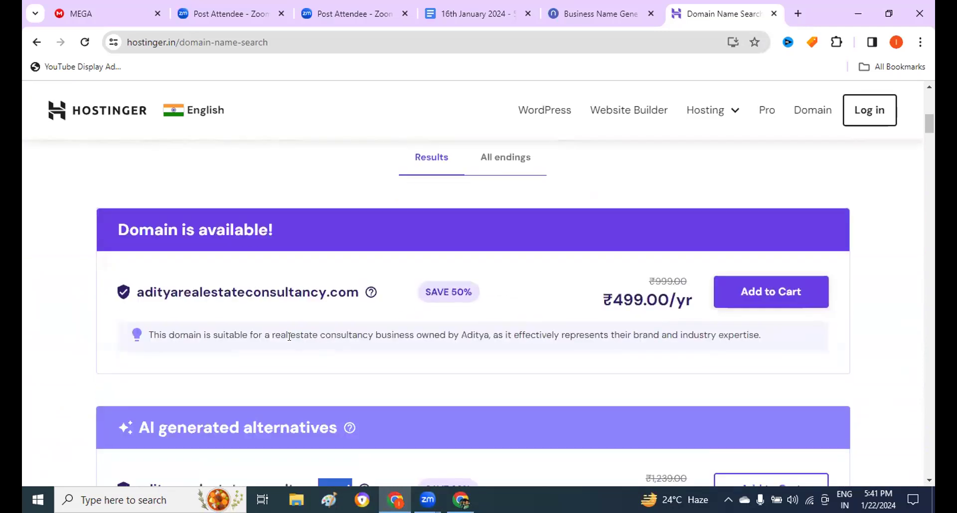
left_click_drag(358, 295, 244, 295)
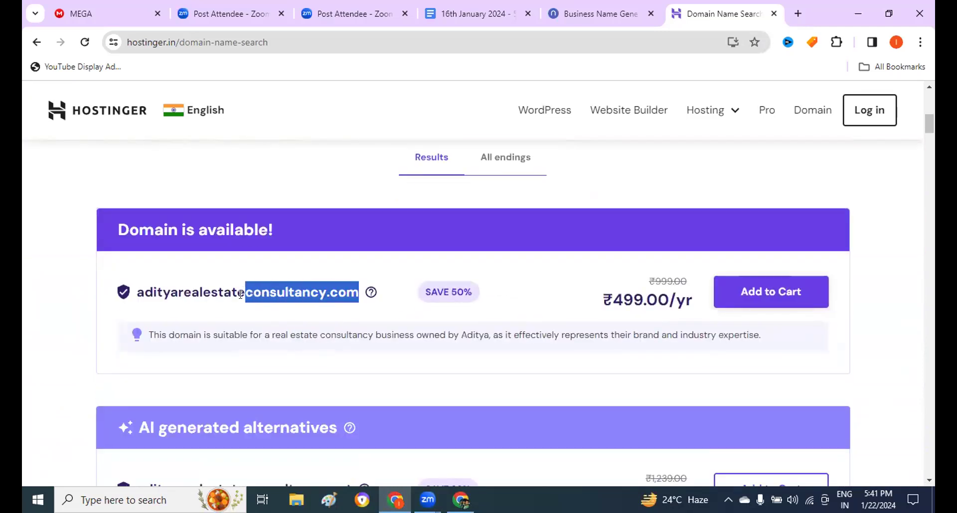
scroll(240, 295, "down", 2)
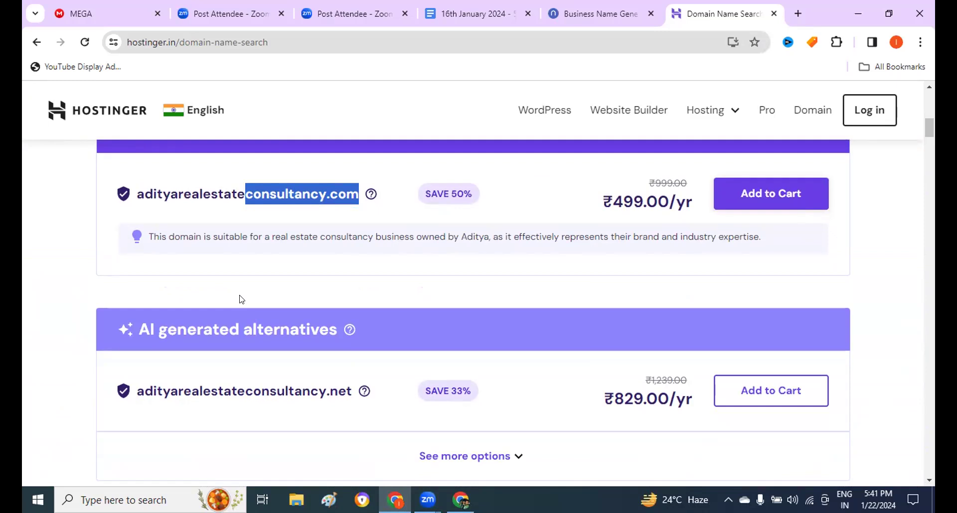
Replace the domain in the Hostinger search with "learnology.in" and check its availability.
scroll(536, 307, "up", 10)
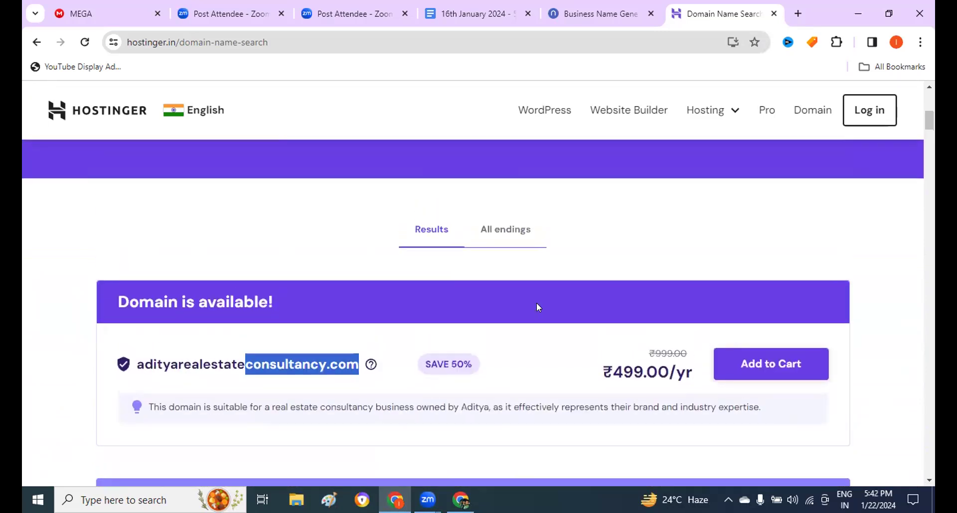
left_click(364, 306)
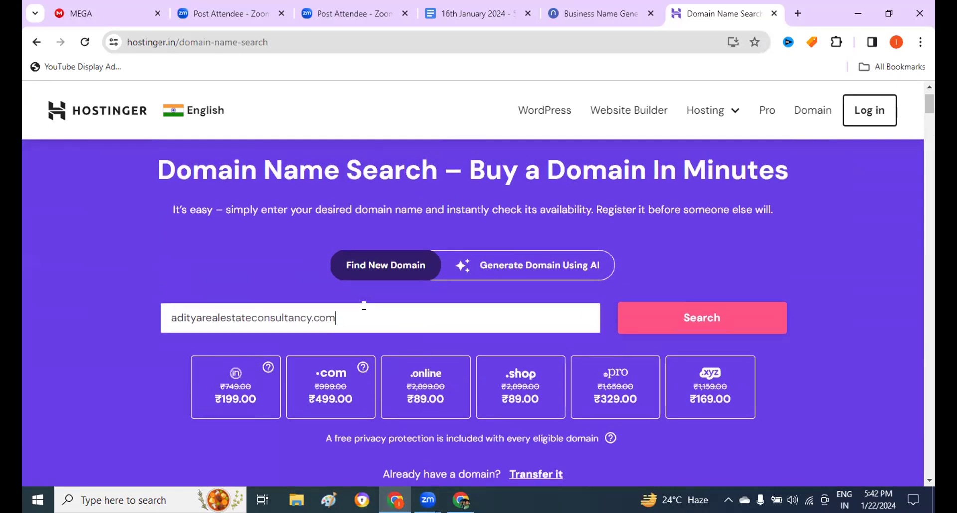
key("ctrl+a")
key("BackSpace")
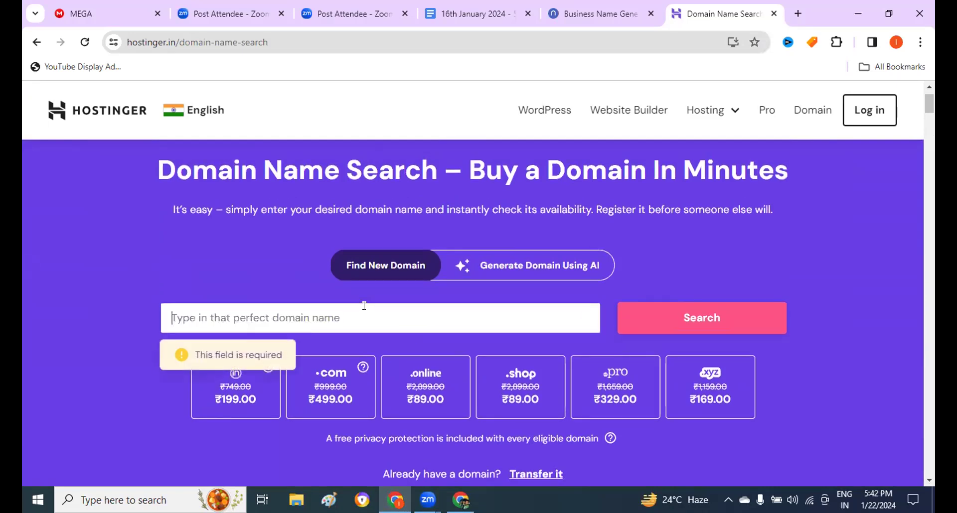
type("learnology.in")
left_click(716, 307)
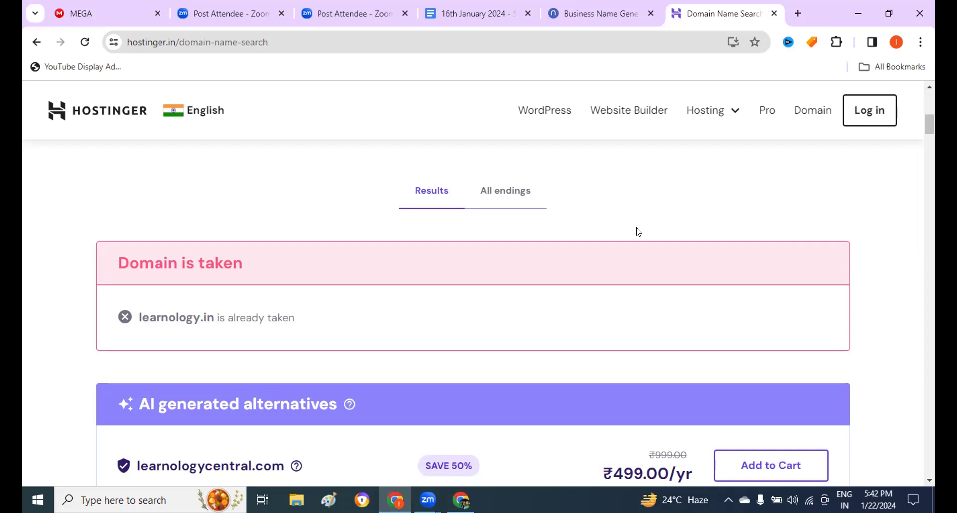
Return to the Namelix business name generator, start new names, and clear the existing keywords and business description.
left_click(584, 13)
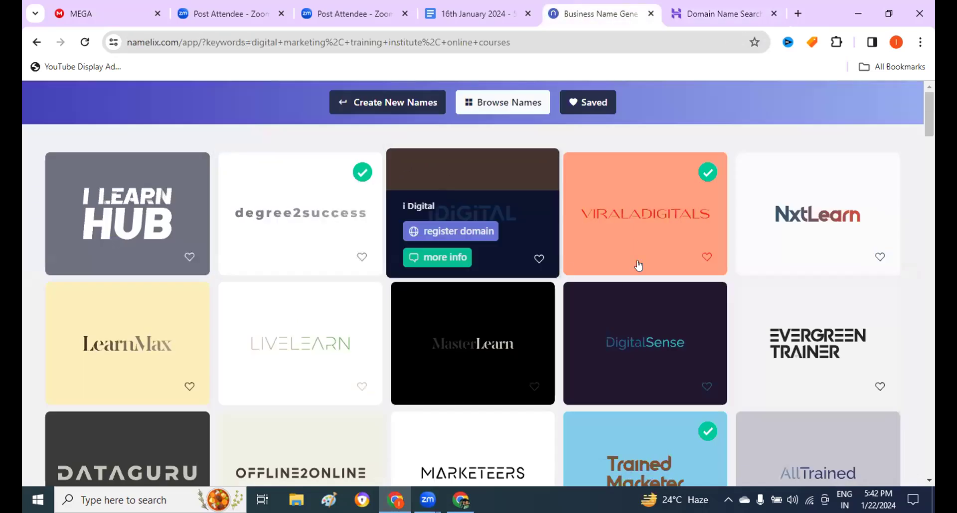
left_click(391, 102)
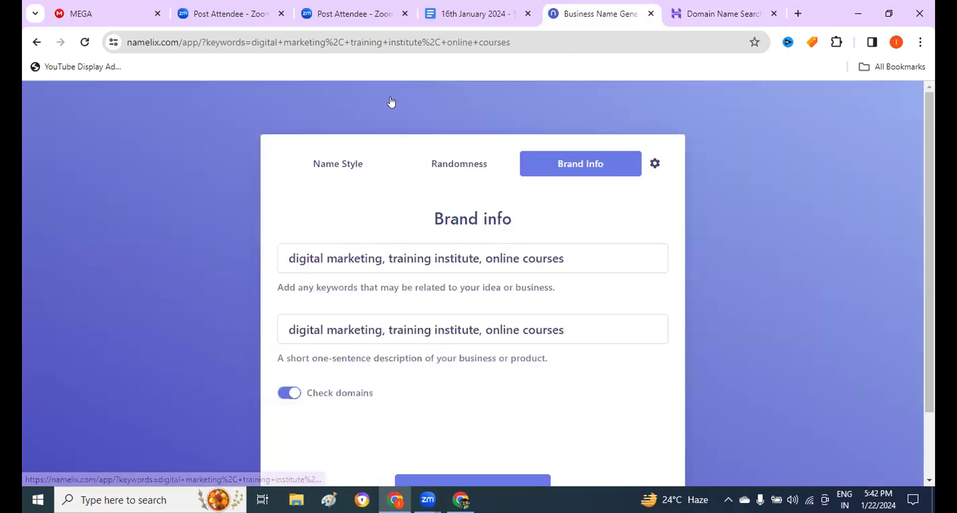
triple_click(352, 256)
key("BackSpace")
triple_click(328, 327)
key("BackSpace")
Enter "real estate", the person's first name followed by "name", and "real esate consultant" as comma-separated brand keywords.
left_click(340, 260)
type("real e")
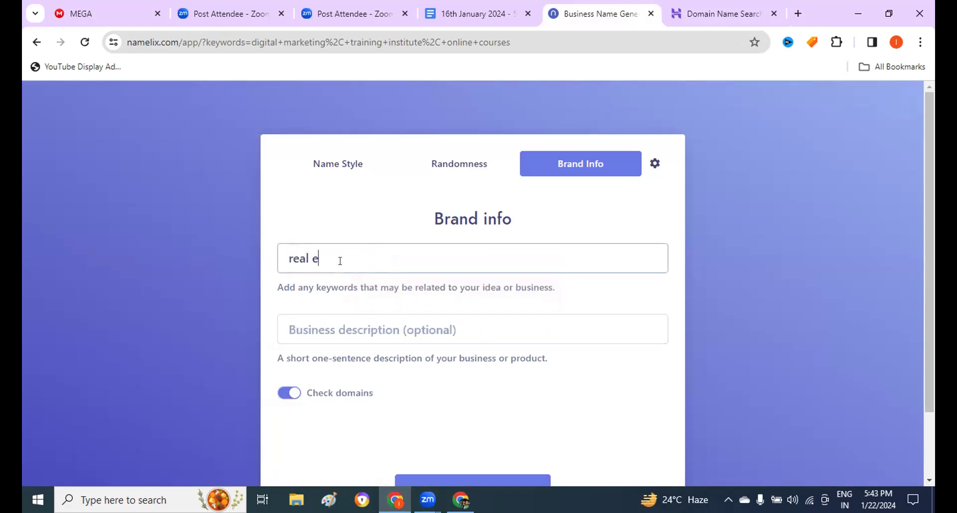
type("state, aditya name")
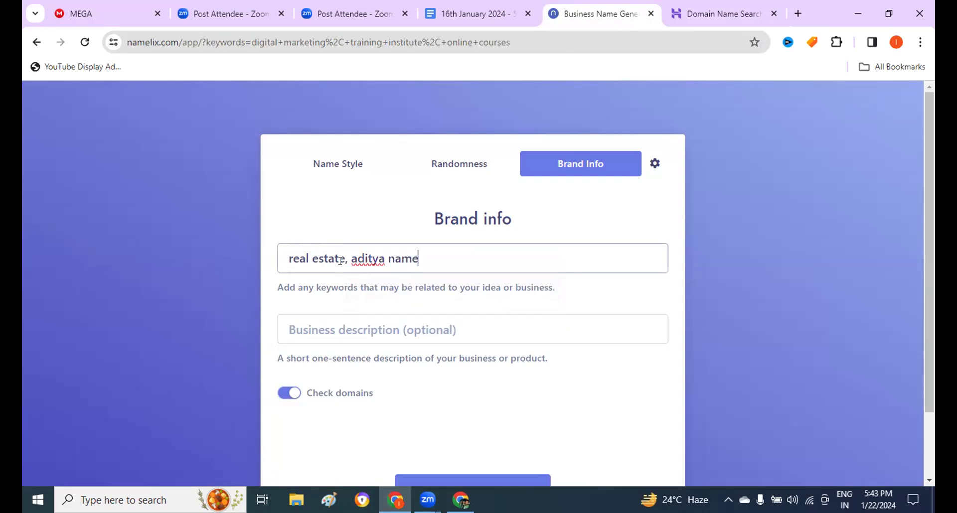
type(", ra")
key("BackSpace")
type("eal esate con")
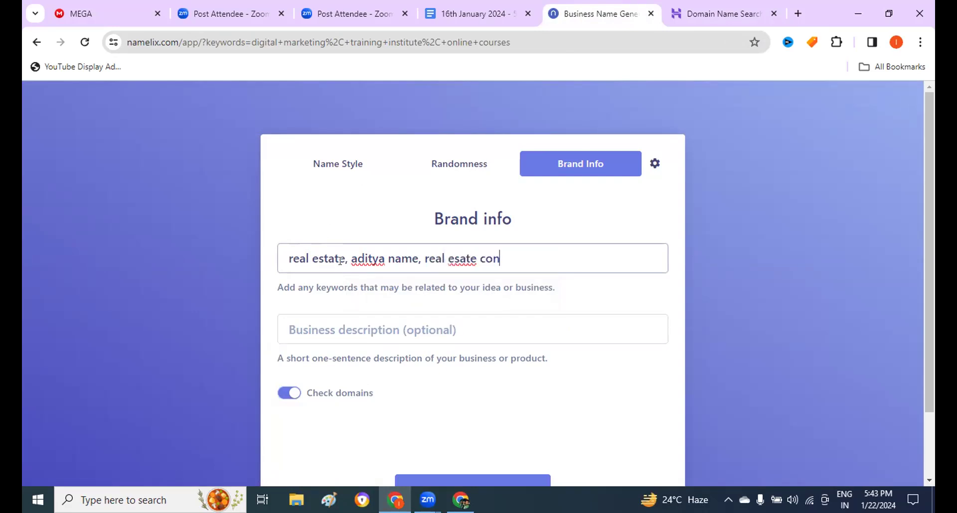
type("sut")
type("tant")
Copy the brand keywords into the business description and insert "include" before the first name.
key("ctrl+a")
key("ctrl+c")
left_click(333, 328)
key("ctrl+v")
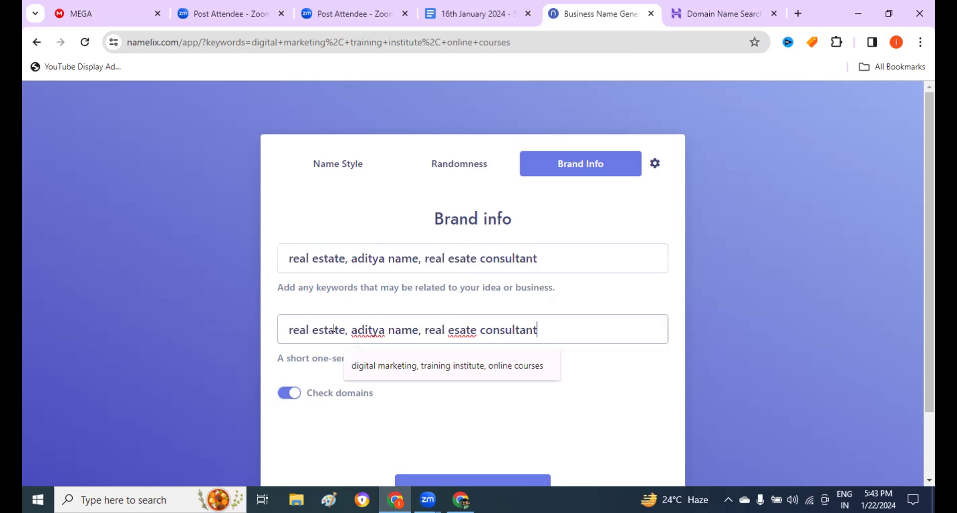
type("ic")
type("clude")
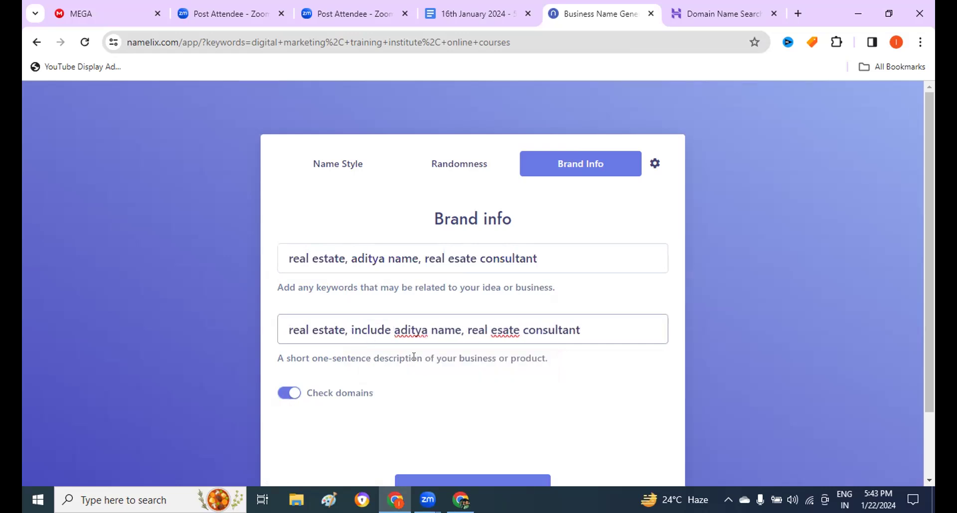
Generate the business names and take a closer look at the AdityaVista suggestion's available domain.
scroll(465, 380, "down", 2)
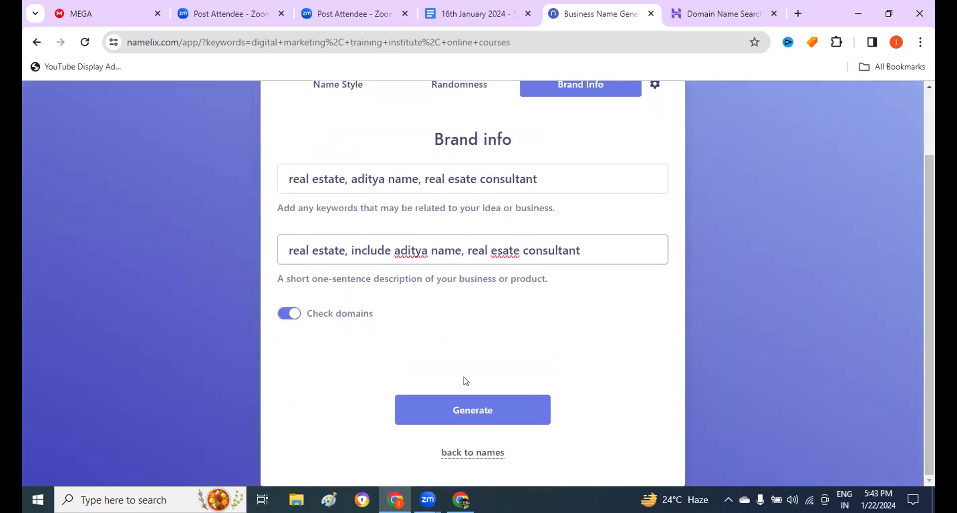
left_click(466, 411)
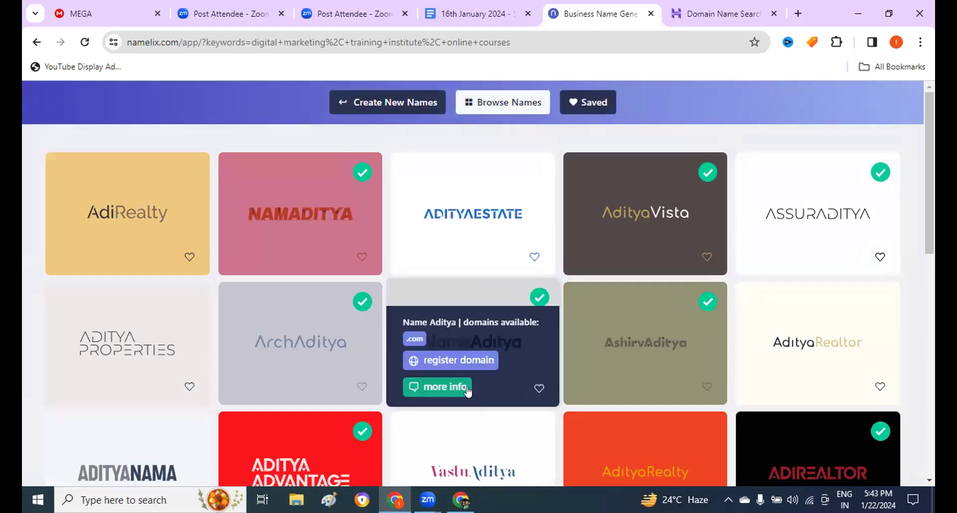
scroll(685, 230, "up", 5, "ctrl")
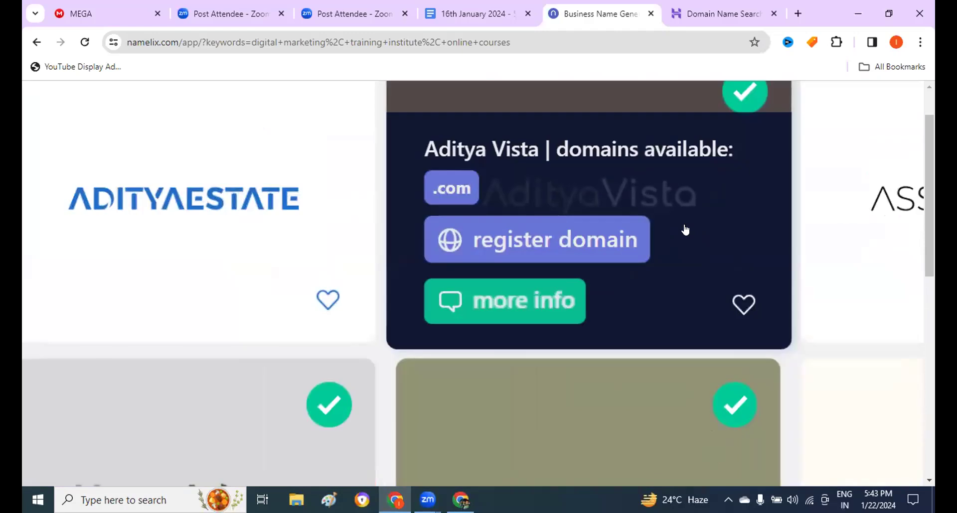
scroll(680, 318, "down", 5, "ctrl")
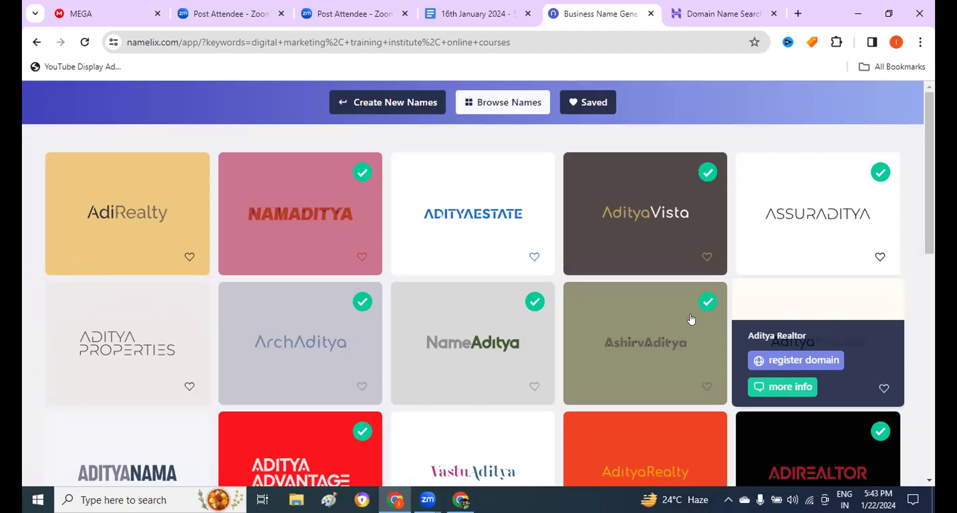
Browse the generated real estate business names and inspect which suggestions have a .com domain available.
scroll(871, 316, "down", 3)
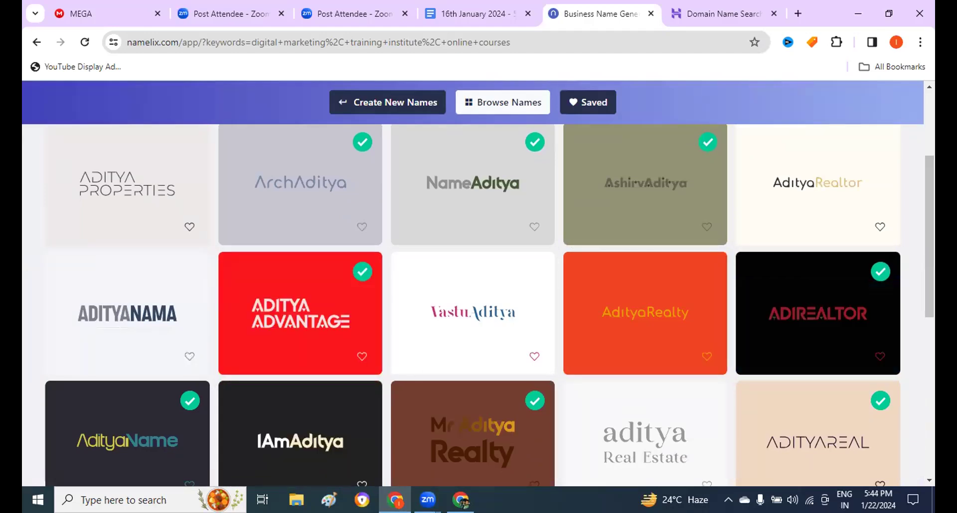
scroll(520, 283, "down", 2)
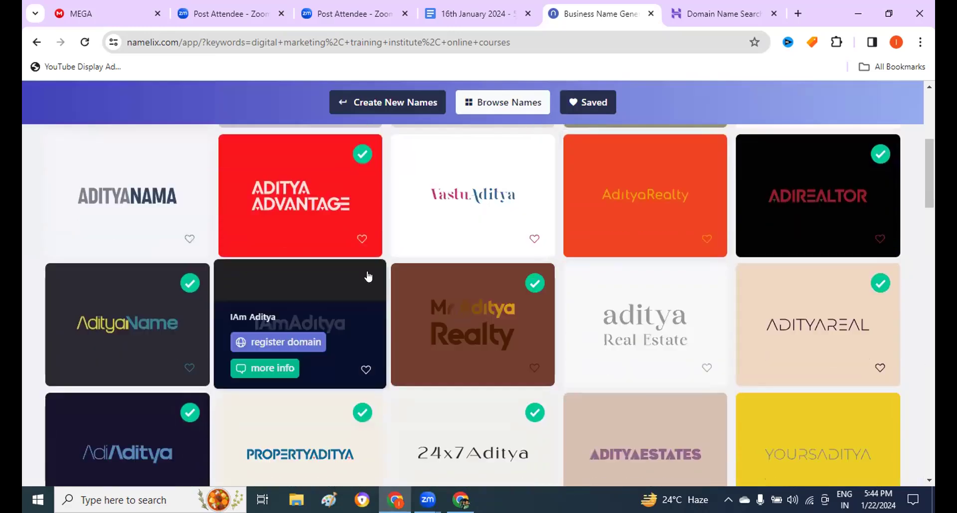
scroll(455, 252, "down", 1)
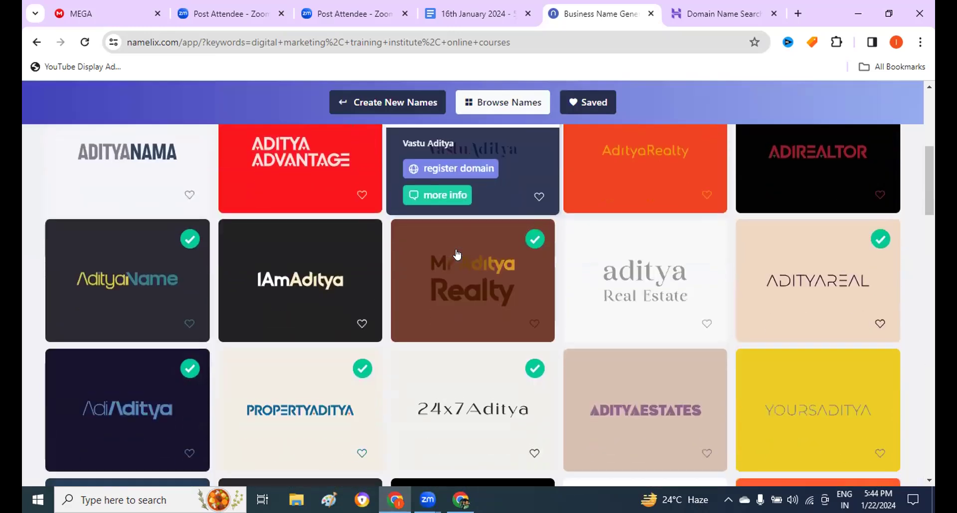
scroll(359, 245, "down", 1)
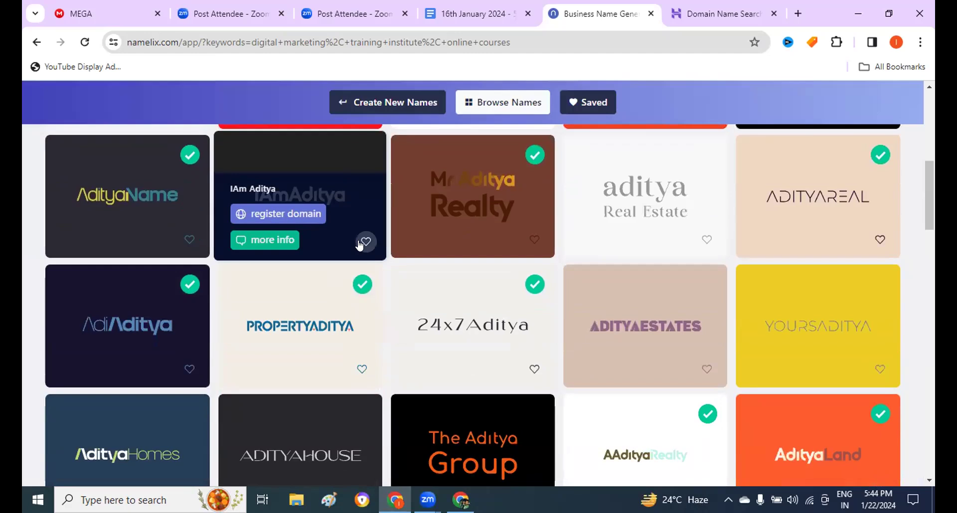
scroll(359, 245, "down", 1)
mouse_move(331, 283)
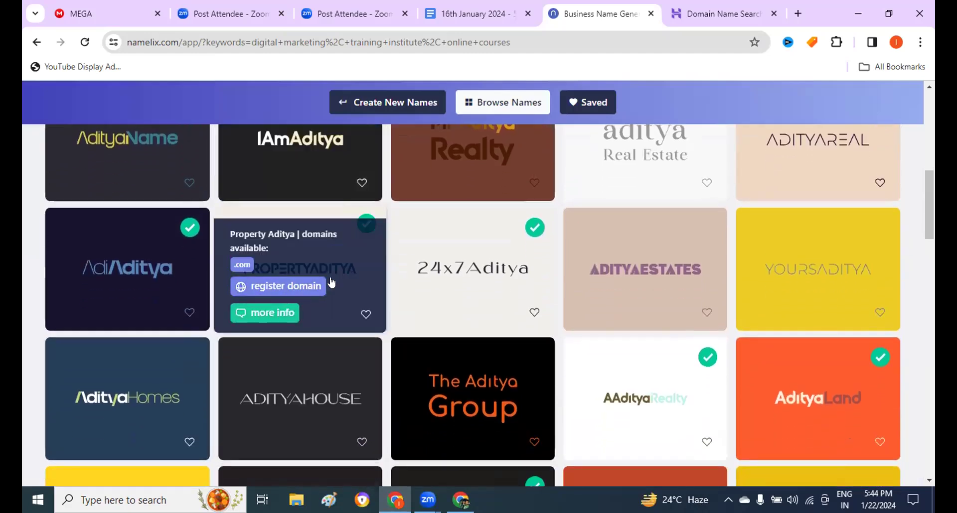
scroll(332, 283, "up", 3)
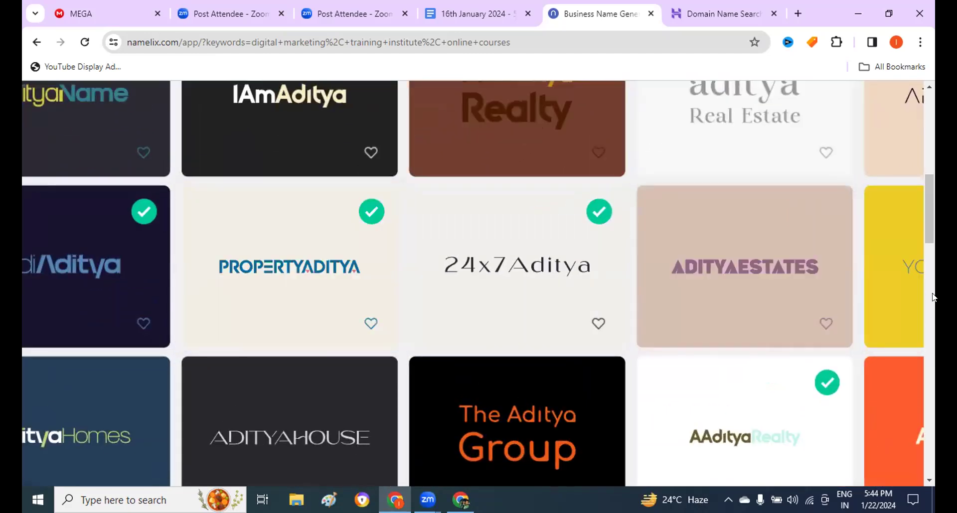
scroll(280, 265, "down", 3)
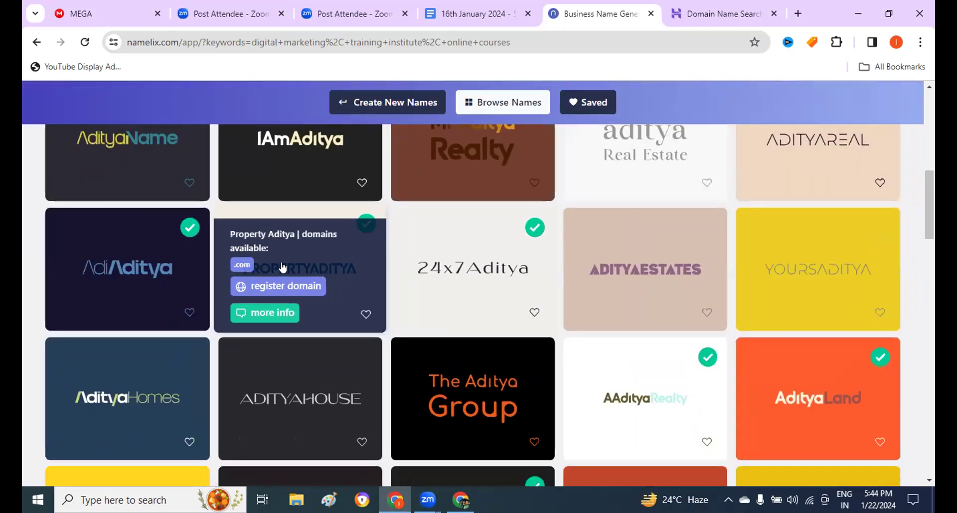
mouse_move(600, 258)
scroll(600, 258, "down", 2)
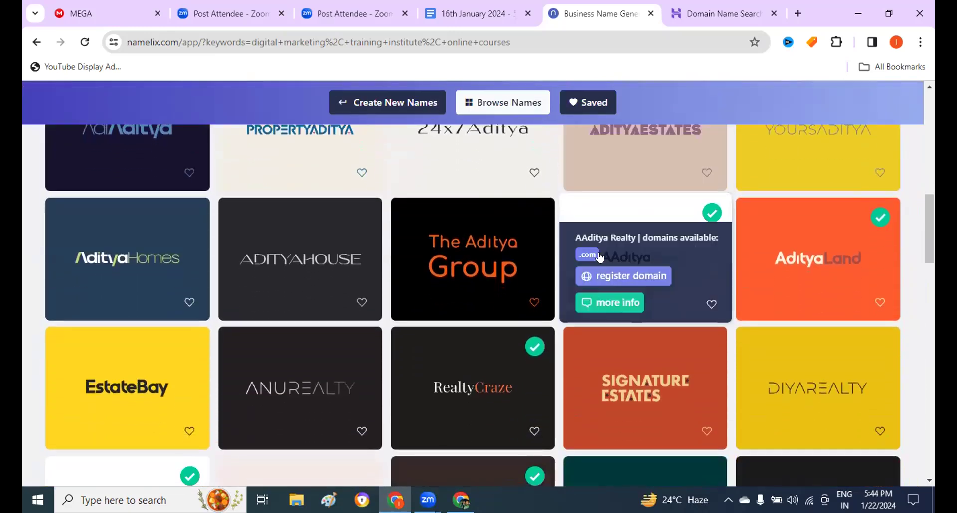
mouse_move(642, 341)
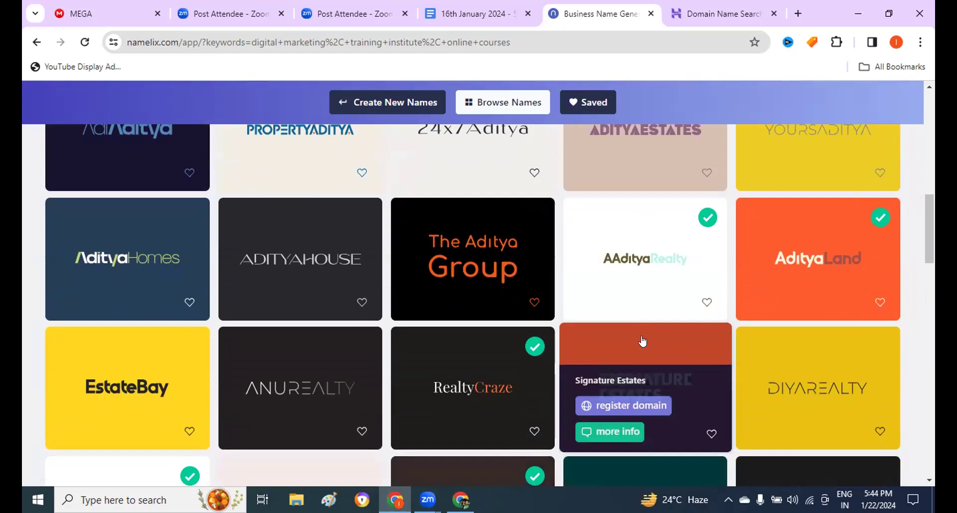
mouse_move(724, 244)
scroll(852, 273, "up", 4)
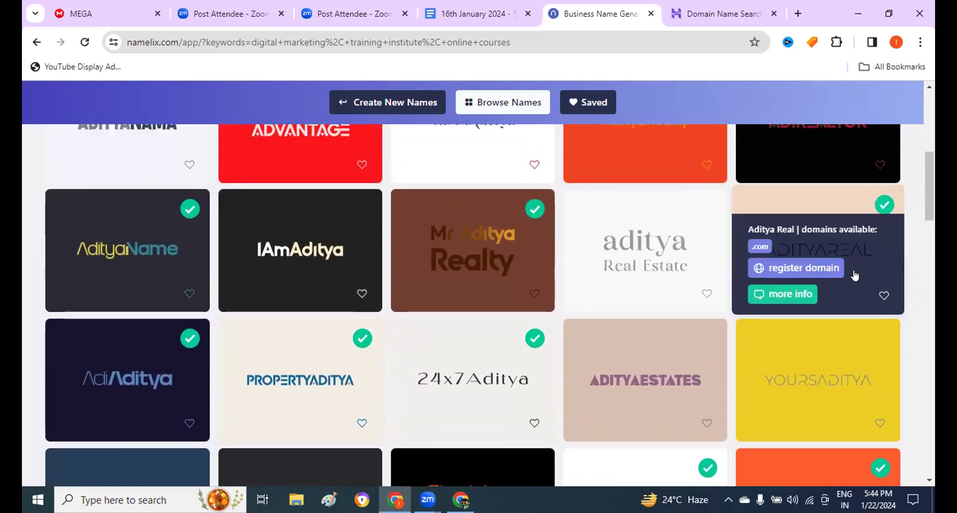
scroll(807, 281, "up", 5)
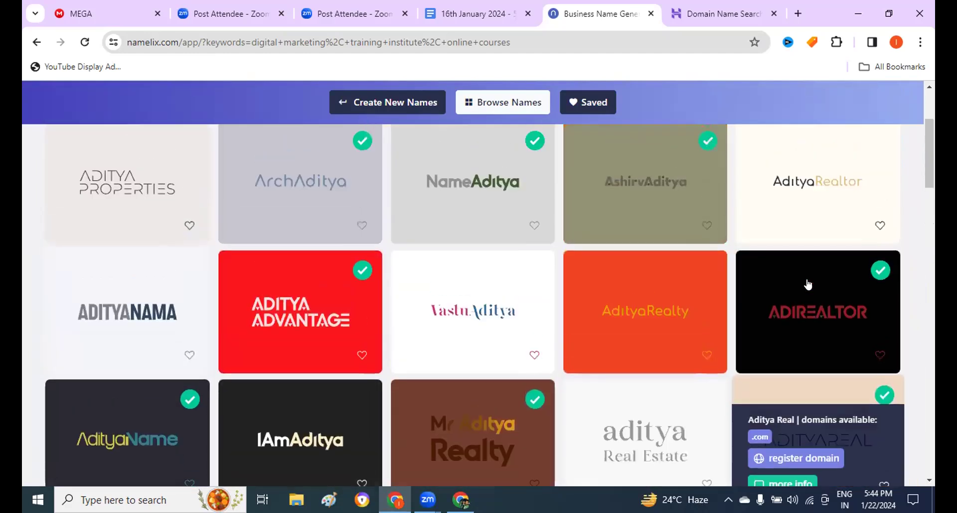
scroll(747, 369, "up", 2)
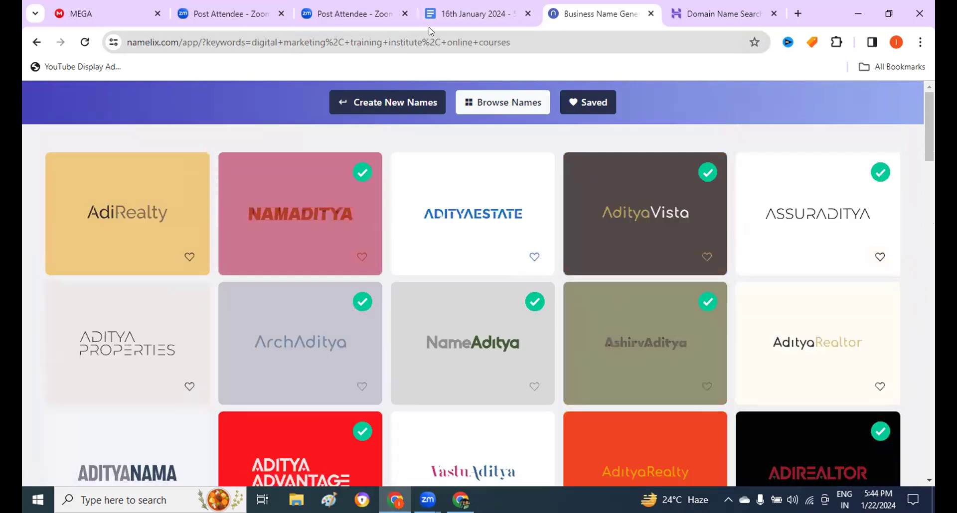
Switch to the Hostinger domain search, look up "adityavista", and highlight the availability heading.
left_click(708, 18)
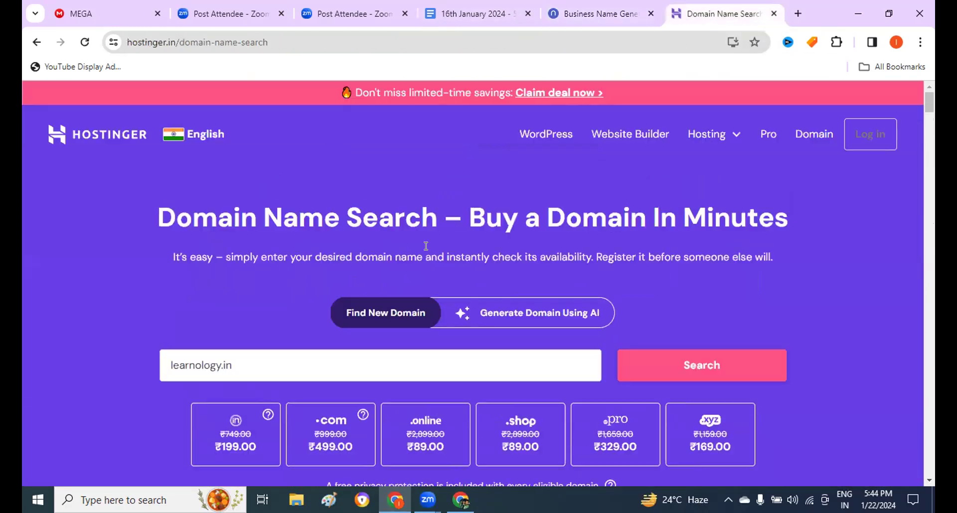
triple_click(237, 371)
type("adit")
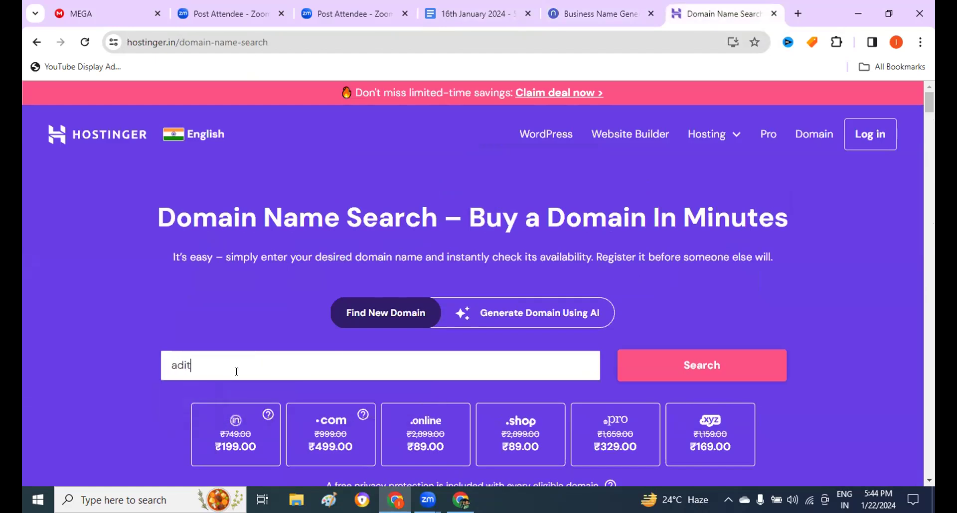
type("yavista")
key("Return")
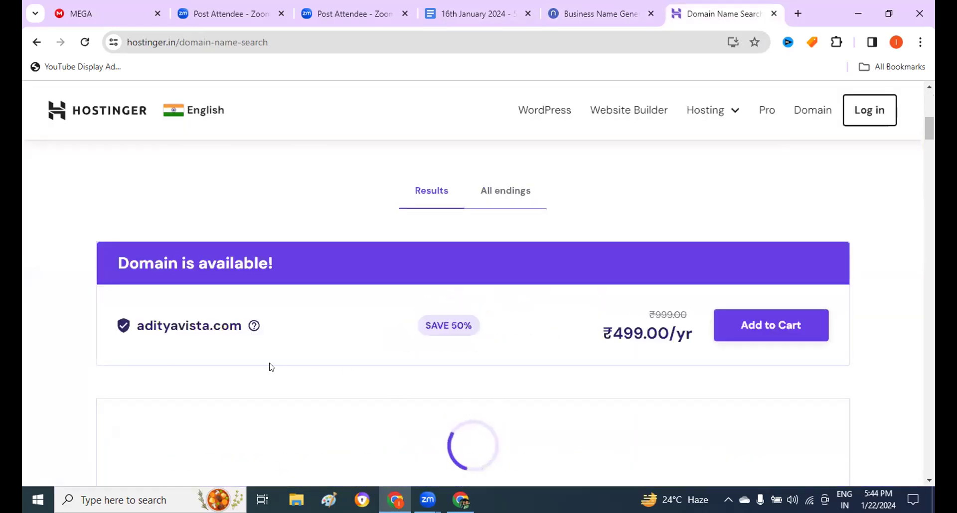
left_click_drag(112, 258, 273, 255)
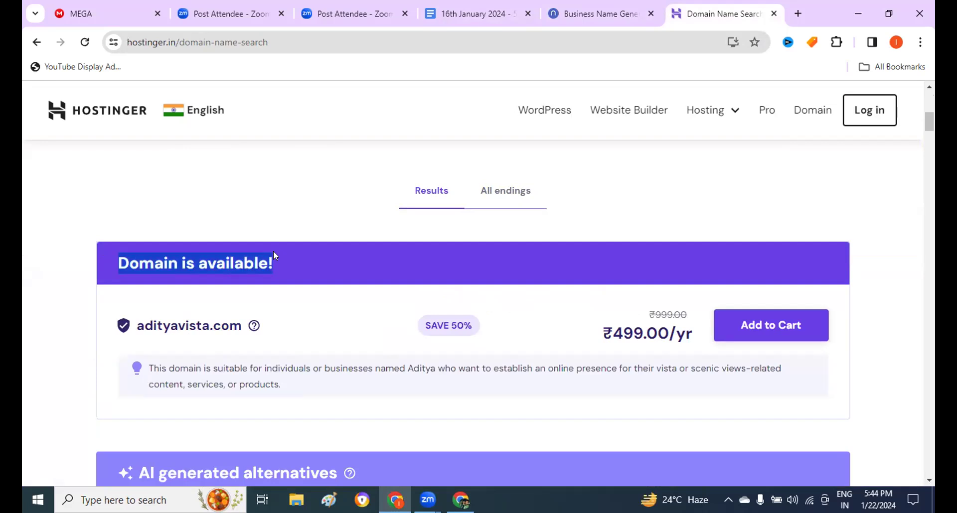
Check the AdityaEstate suggestion in the Namelix results and search Hostinger for "adityaestate".
left_click(593, 13)
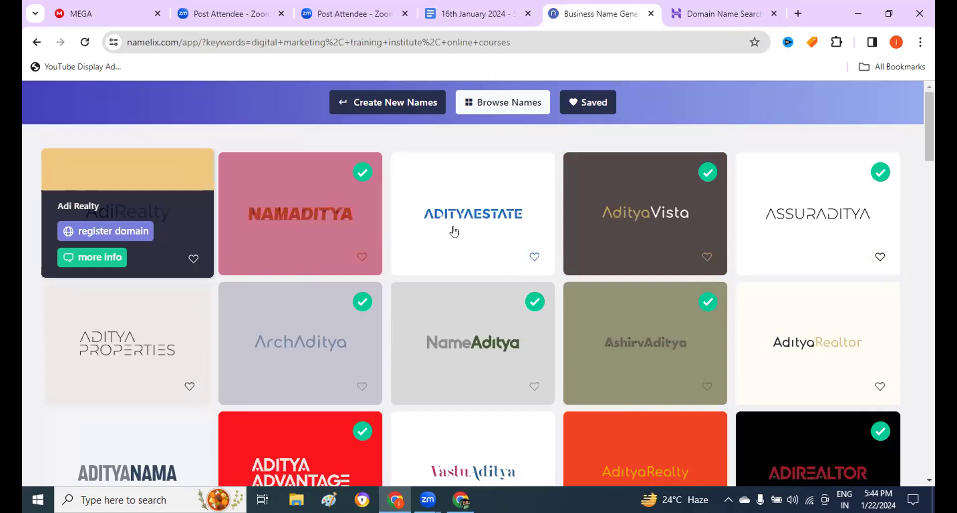
left_click(718, 14)
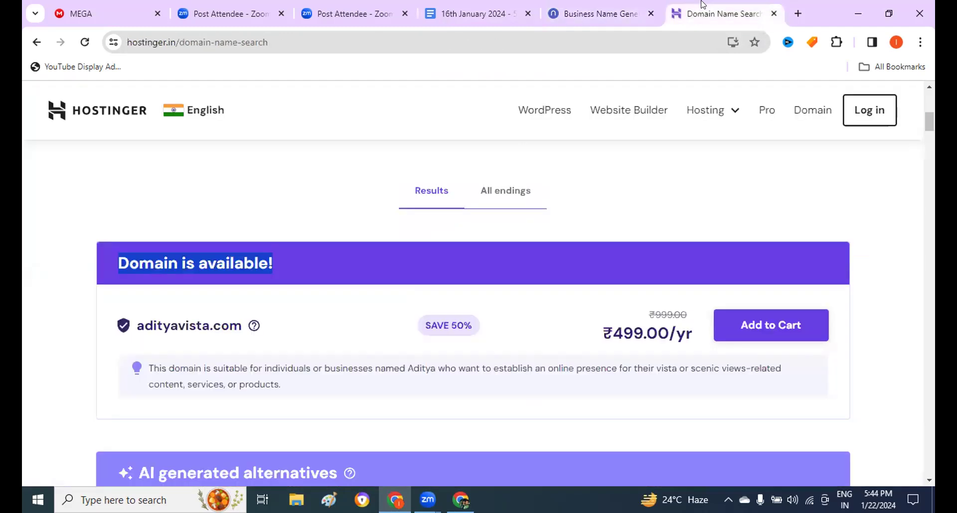
scroll(325, 271, "up", 5)
left_click(229, 229)
key("ctrl+a")
key("BackSpace")
type("adityaestate")
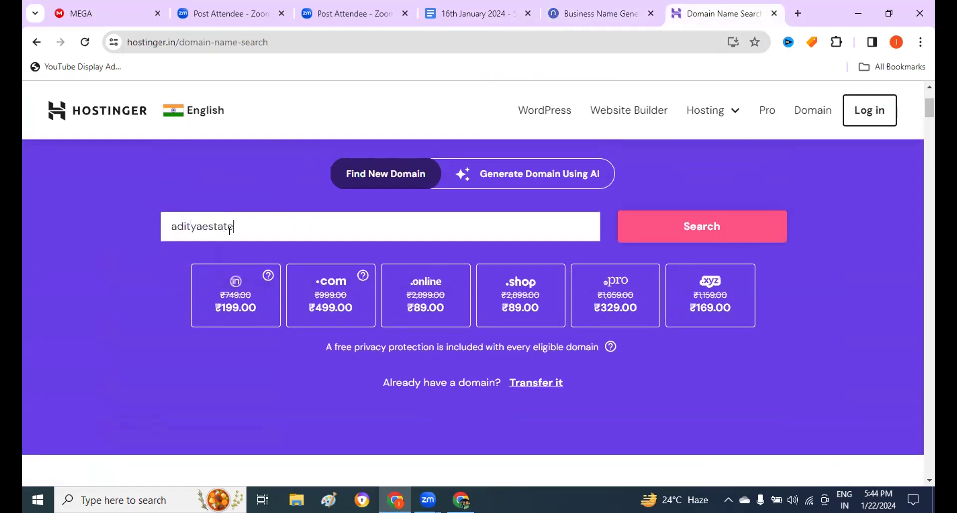
key("Return")
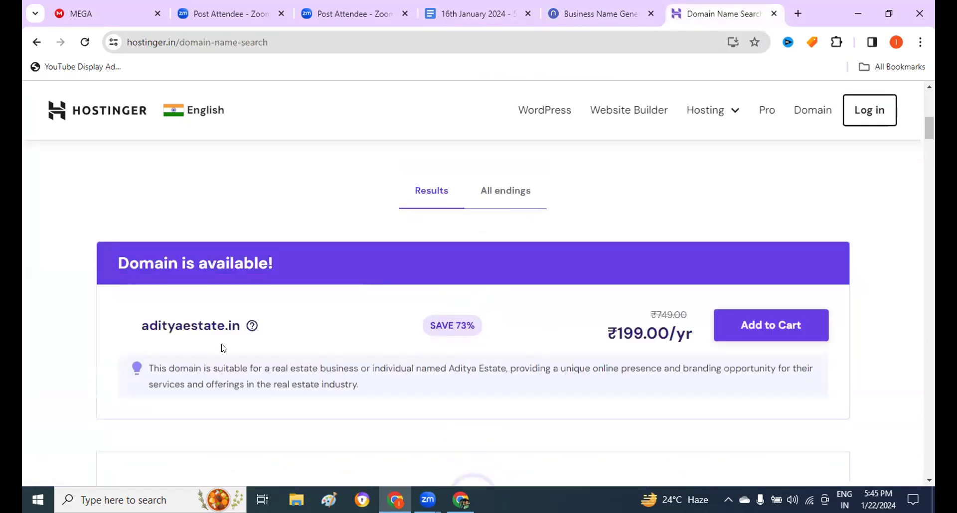
Extend the domain search to "adityaestate.com" and examine its availability result.
scroll(223, 348, "up", 8)
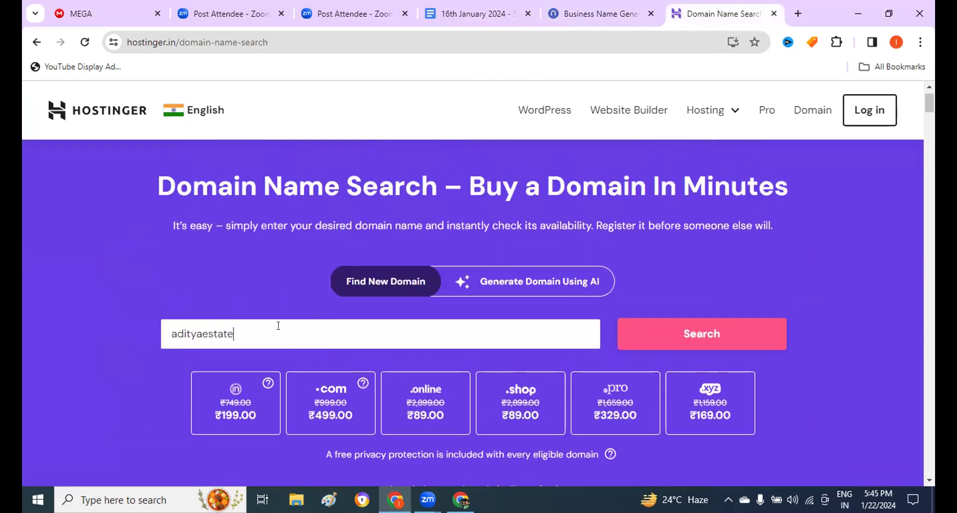
type(".com")
key("Return")
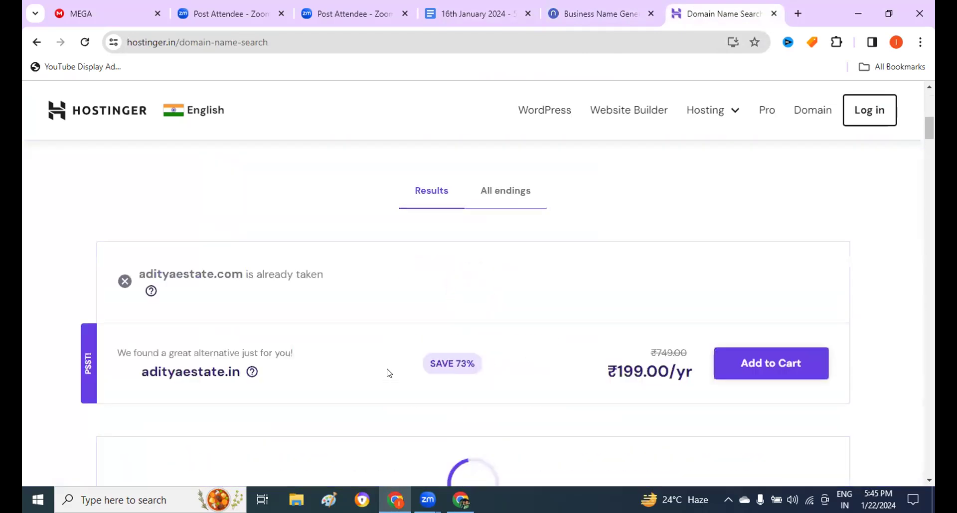
left_click_drag(145, 273, 247, 274)
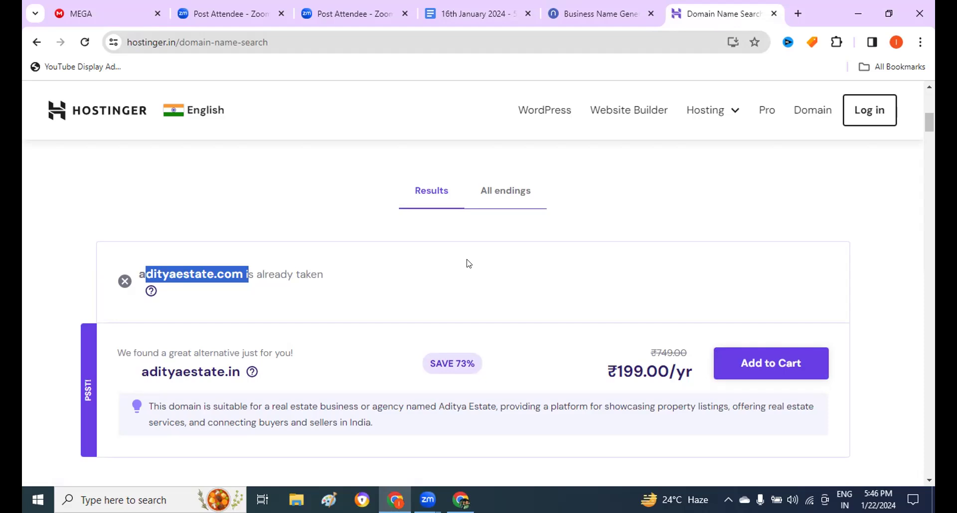
left_click(850, 315)
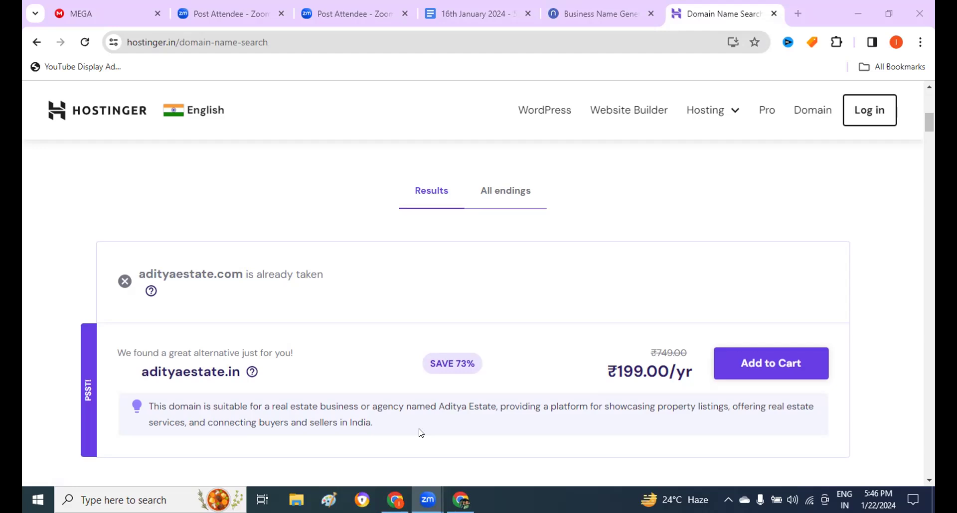
Switch to the Miro board and select the Hosting box that branches off Website.
left_click(396, 500)
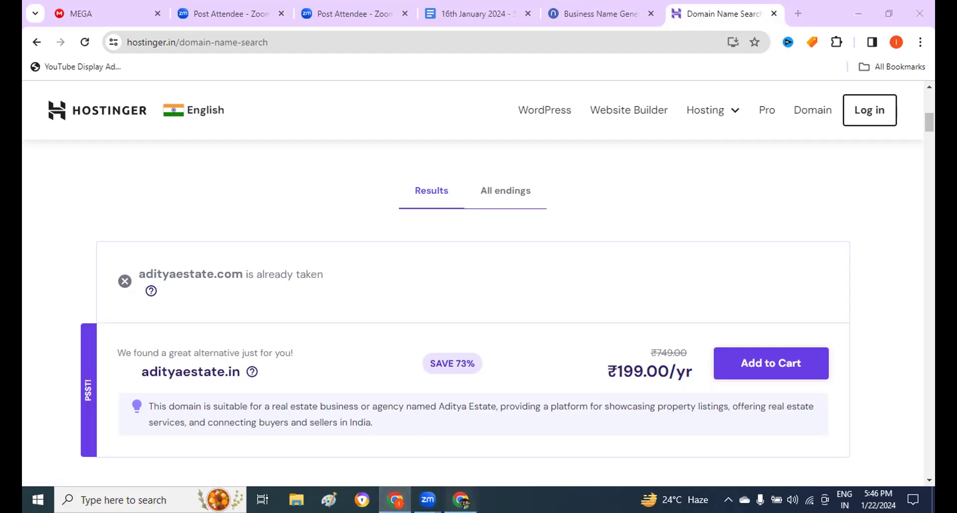
left_click(461, 500)
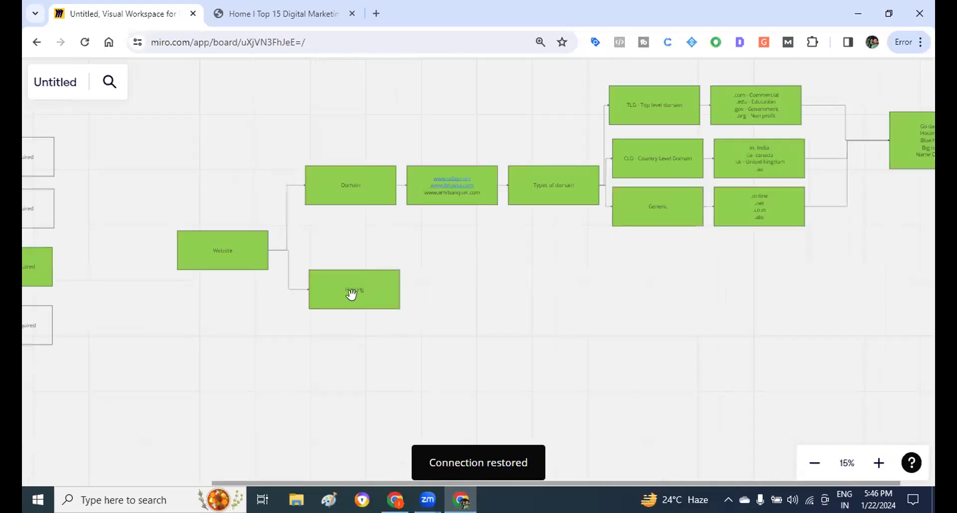
left_click(401, 292)
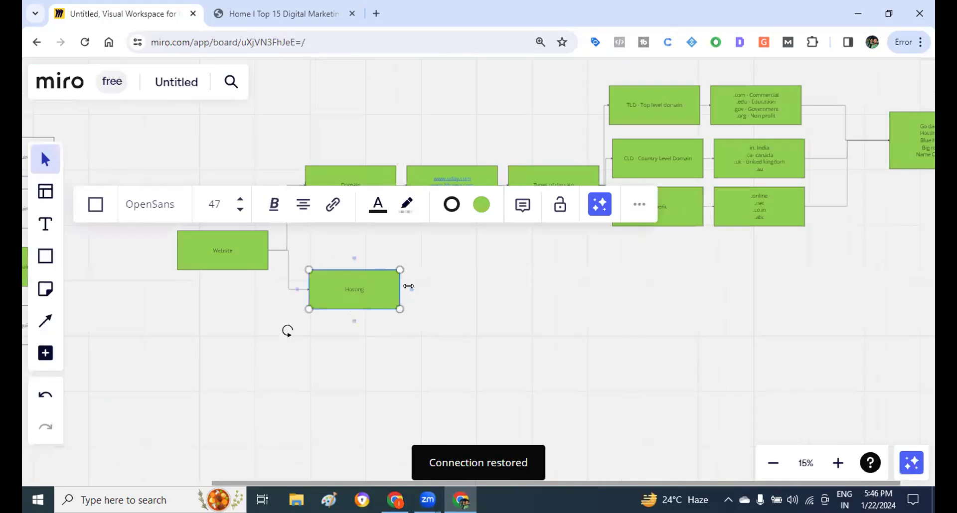
scroll(407, 295, "up", 1)
scroll(406, 295, "up", 5)
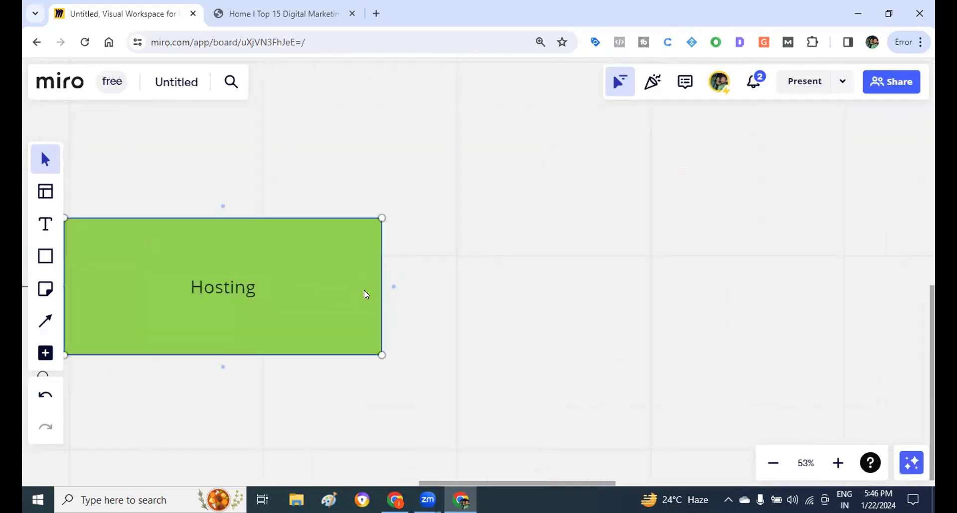
scroll(355, 327, "down", 5)
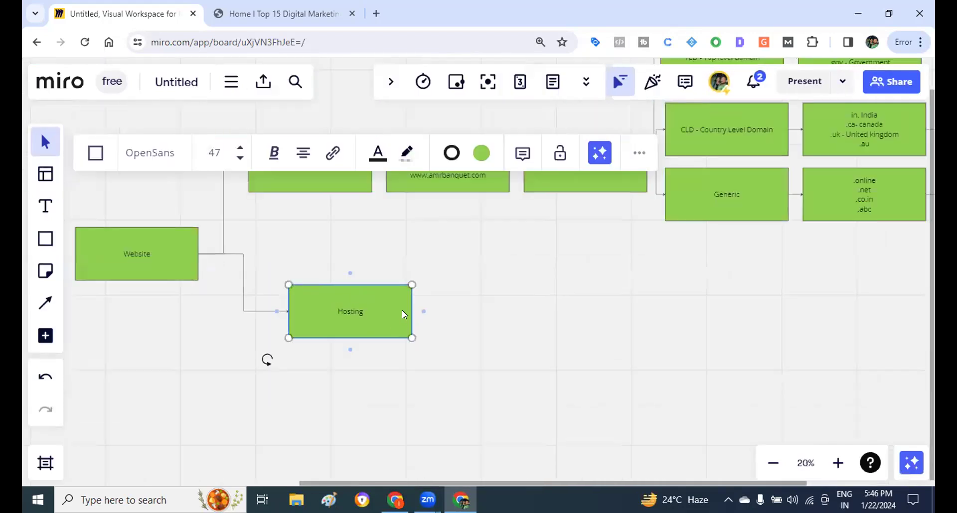
Add a connected box after Hosting and label it "Space for your website".
left_click(421, 316)
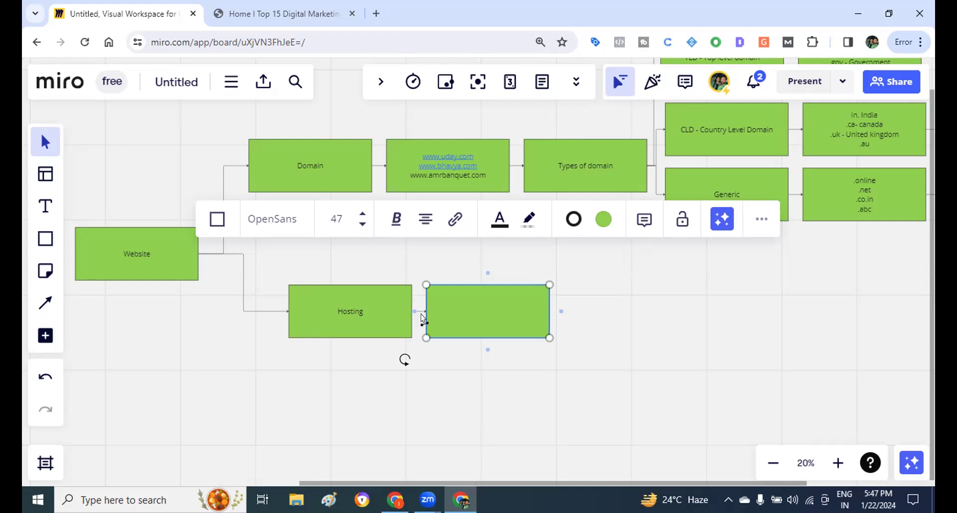
scroll(517, 339, "up", 5)
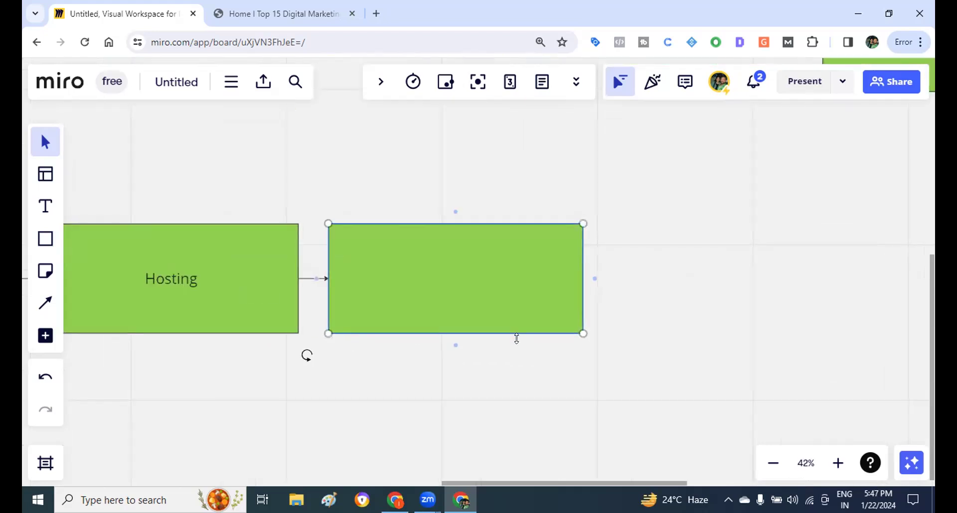
scroll(516, 339, "down", 3)
left_click(447, 299)
left_click(448, 299)
type("Space for your website")
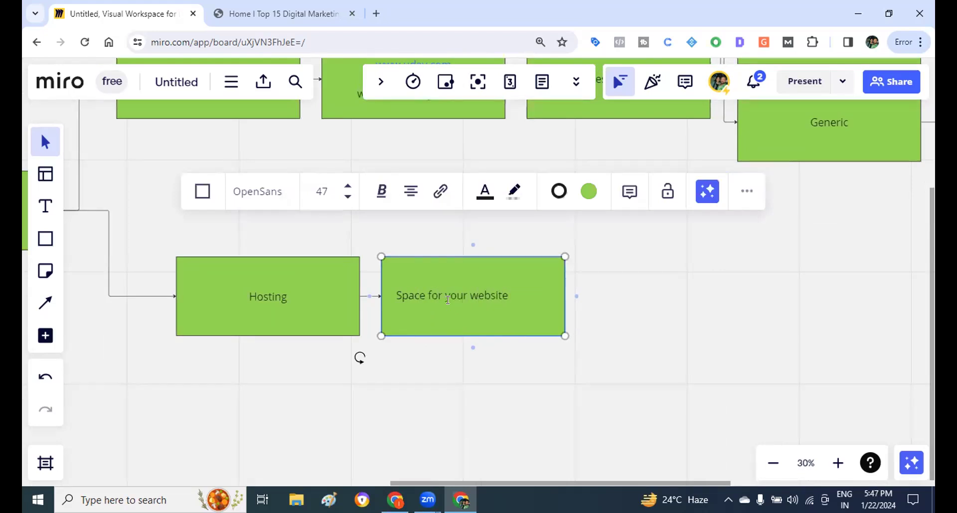
left_click(606, 324)
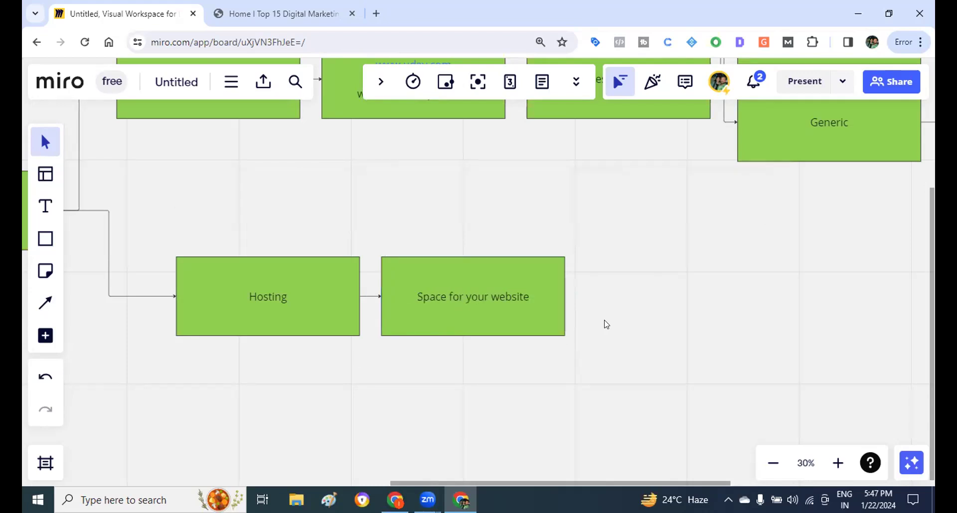
Add a connected box after "Space for your website" and label it "Shared hosting".
scroll(606, 324, "right", 1)
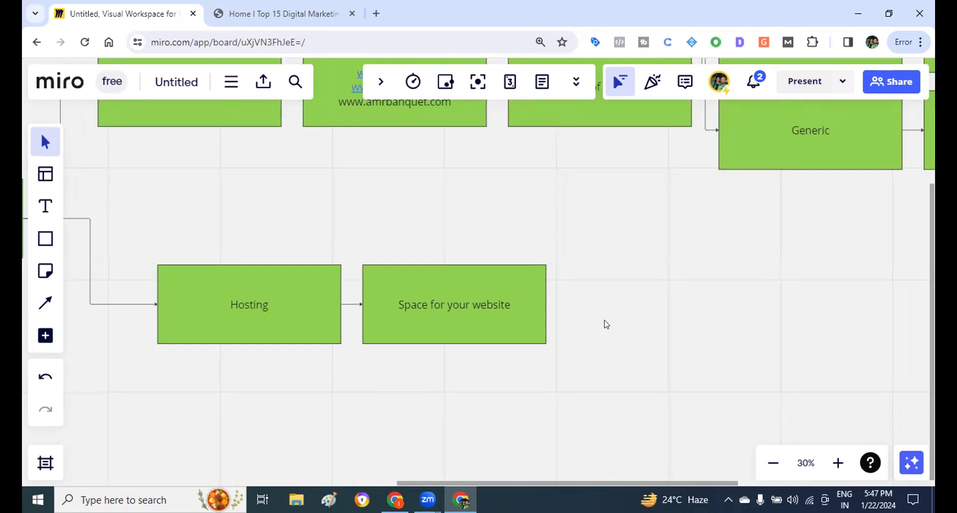
left_click(504, 306)
left_click(558, 305)
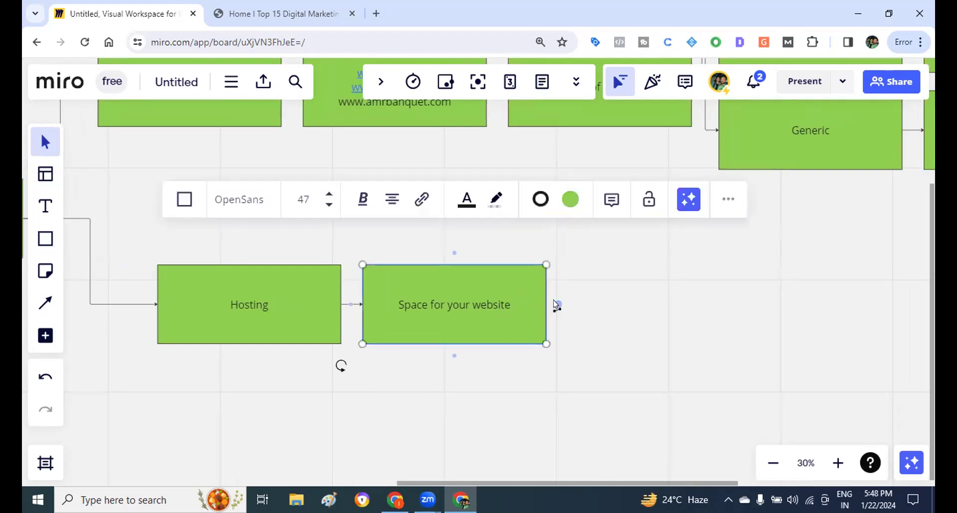
double_click(618, 319)
type("Shared")
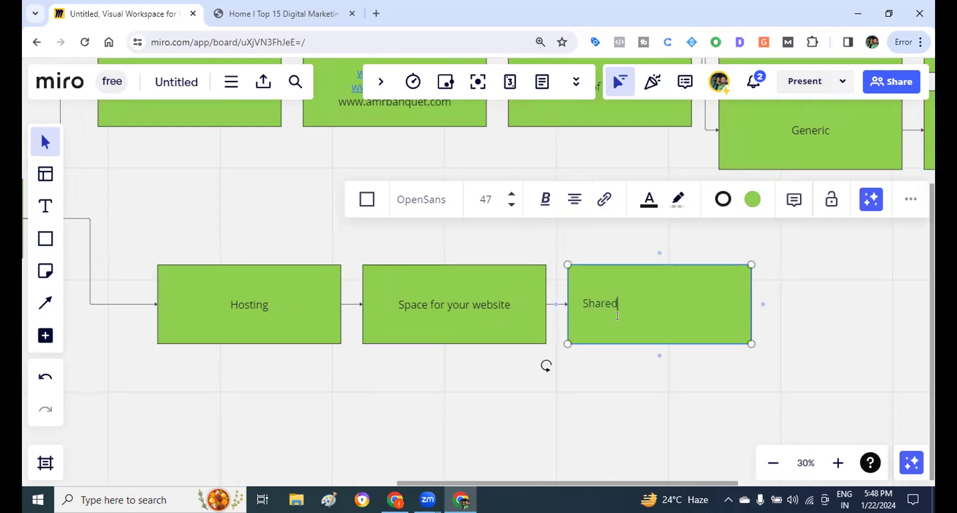
type(" hosting")
left_click(807, 280)
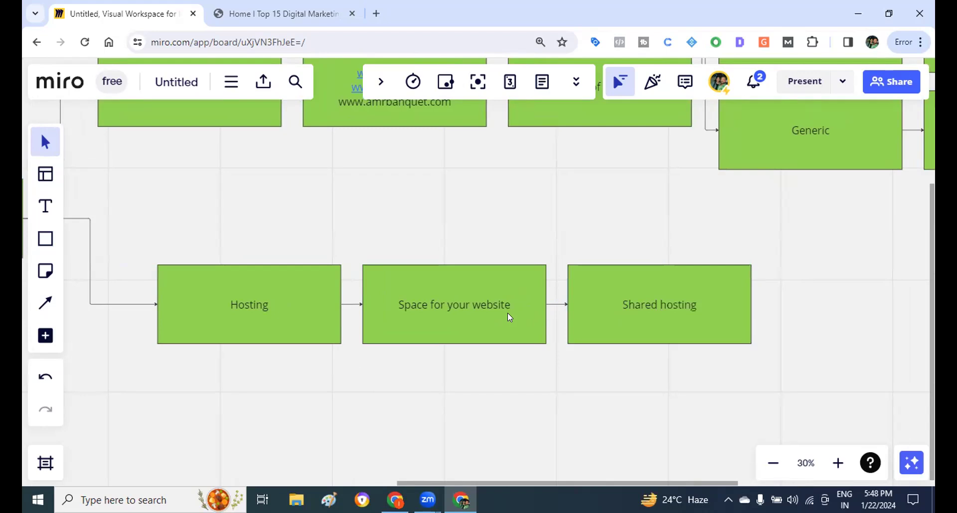
Branch another box off "Space for your website", place it below Shared hosting and label it "Dedicated hosting".
left_click(508, 317)
left_click(559, 305)
left_click_drag(649, 228, 649, 341)
type("Dedicated hosting")
key("Escape")
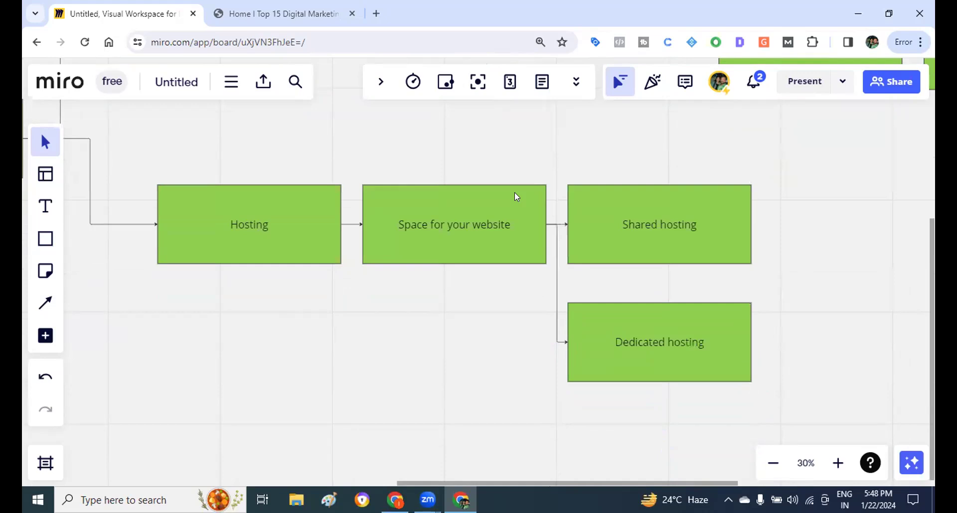
Branch a third box off "Space for your website", place it below Dedicated hosting and label it "Cloud Hosting".
left_click(516, 197)
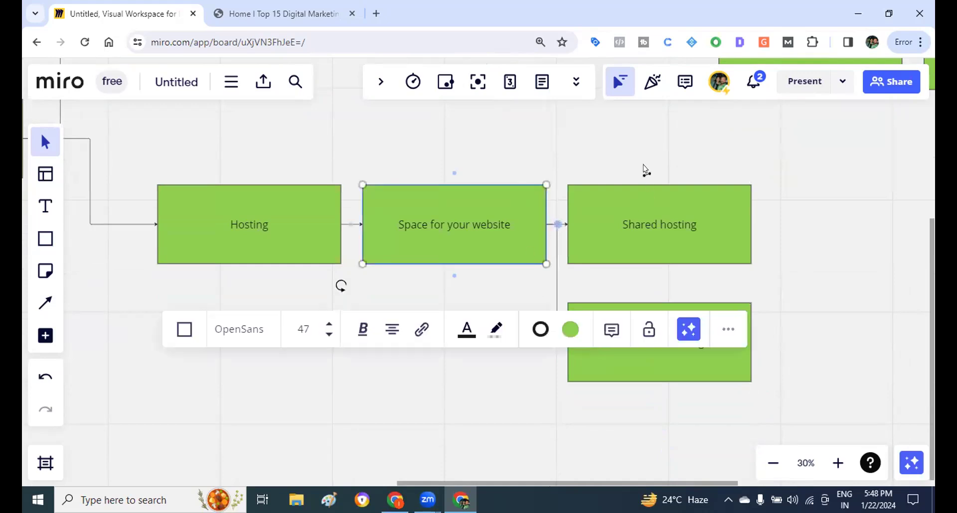
left_click(645, 169)
left_click_drag(619, 168, 618, 285)
type("Cloud Hosting")
left_click(720, 359)
scroll(719, 359, "up", 3)
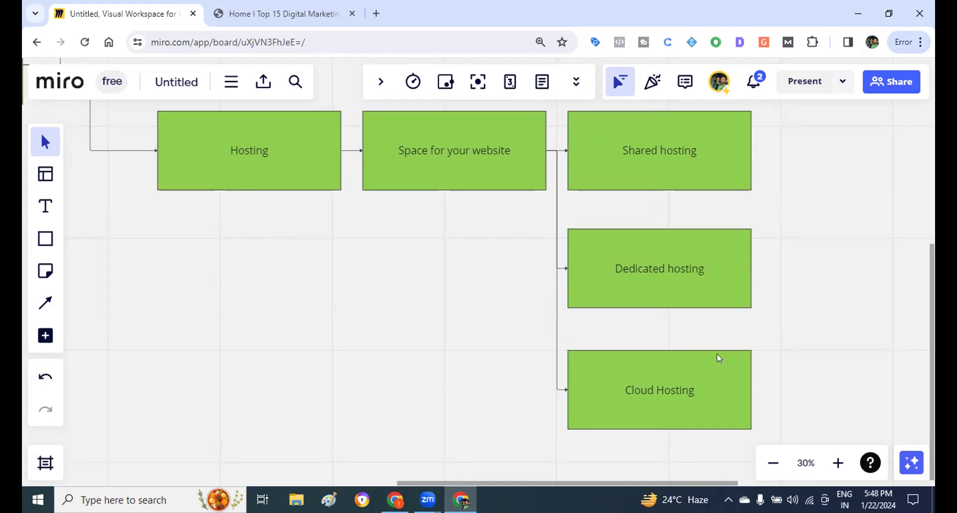
Branch three blank connected boxes off Shared hosting and stack them vertically beside it.
scroll(718, 358, "right", 3)
scroll(718, 358, "up", 1)
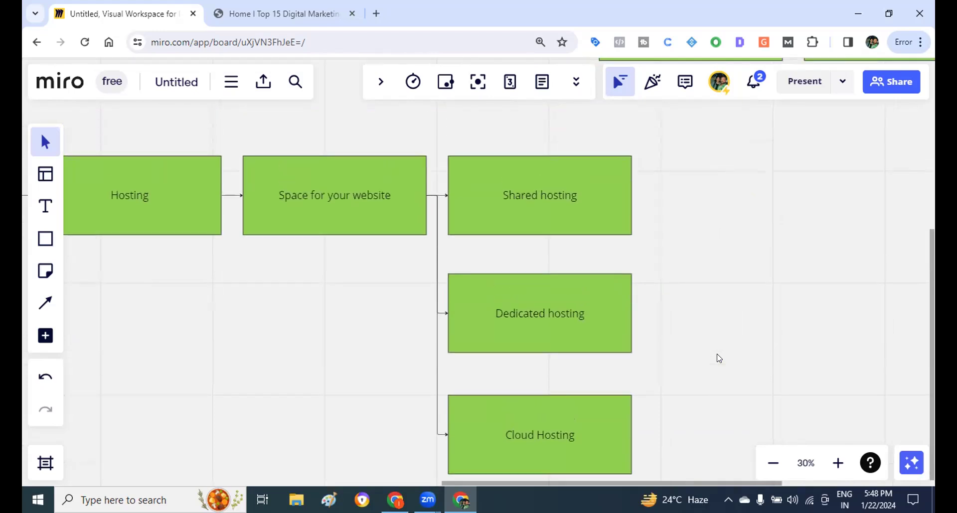
left_click(591, 196)
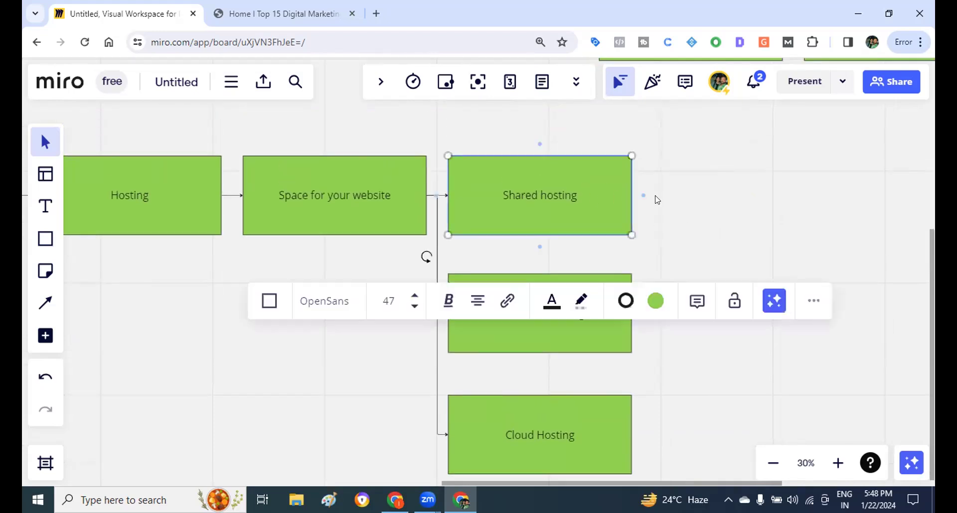
left_click(645, 199)
left_click_drag(731, 195, 756, 111)
left_click(604, 209)
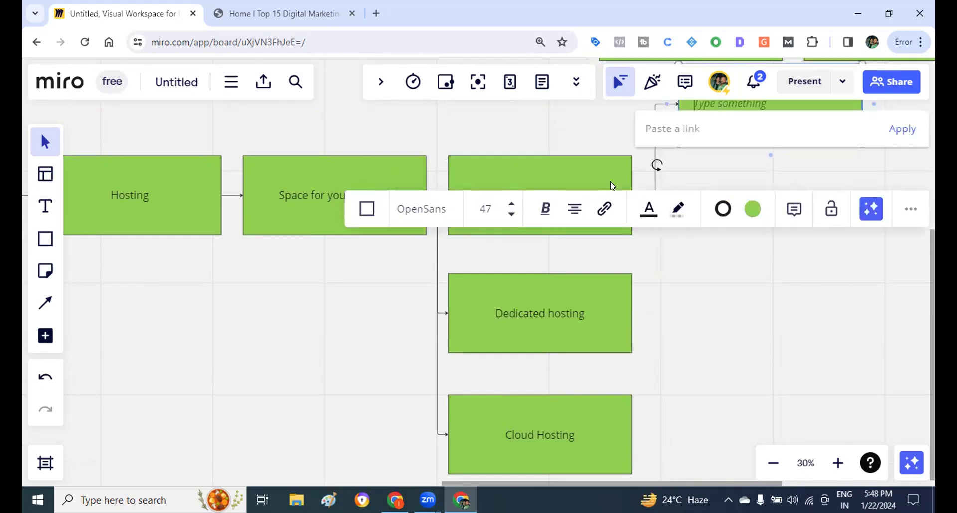
left_click(614, 186)
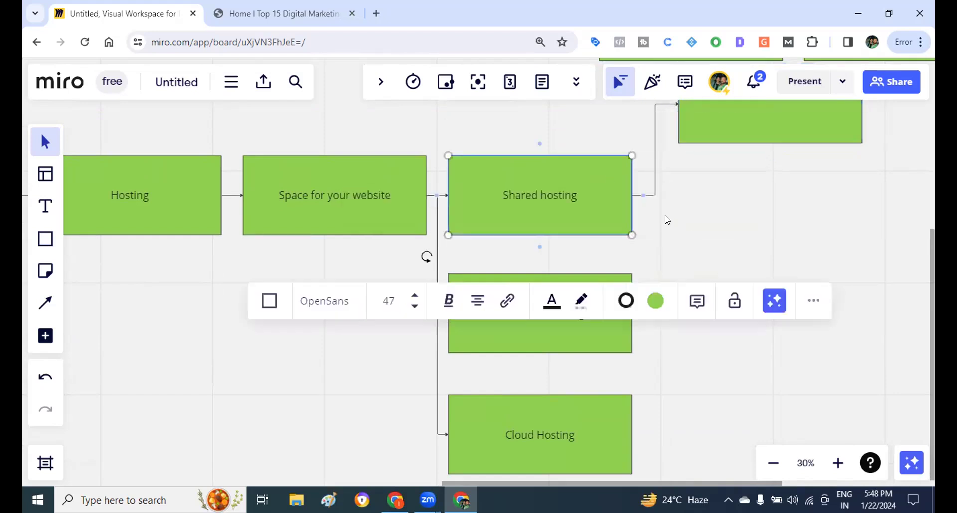
left_click_drag(645, 199, 735, 207)
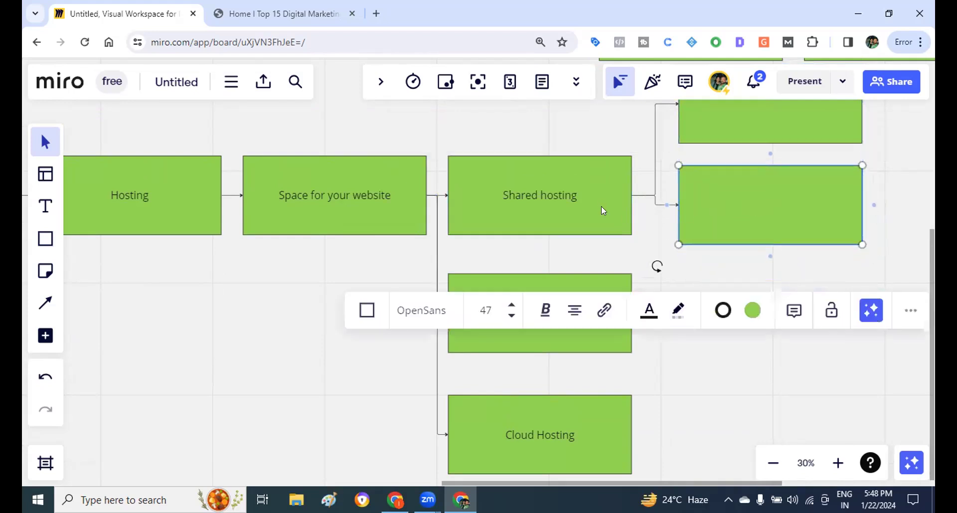
left_click(629, 202)
left_click(643, 196)
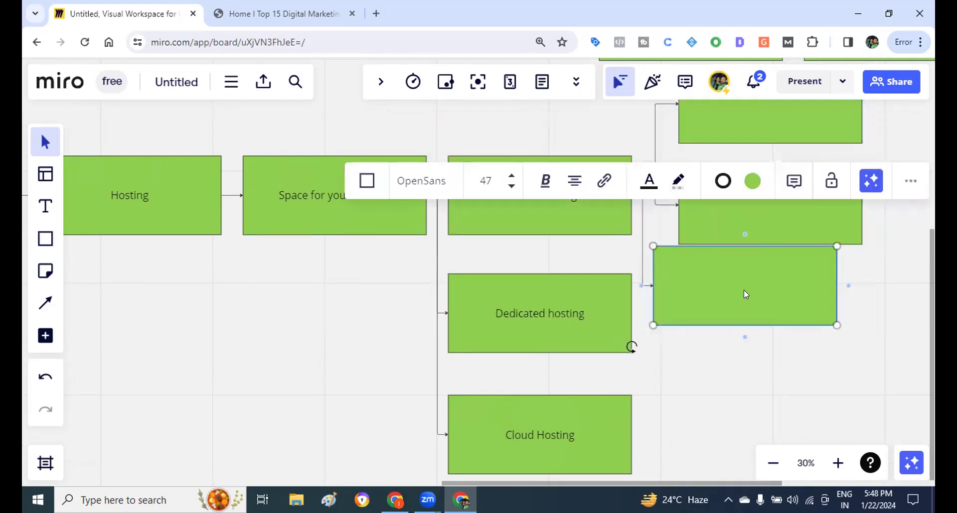
scroll(764, 217, "up", 3)
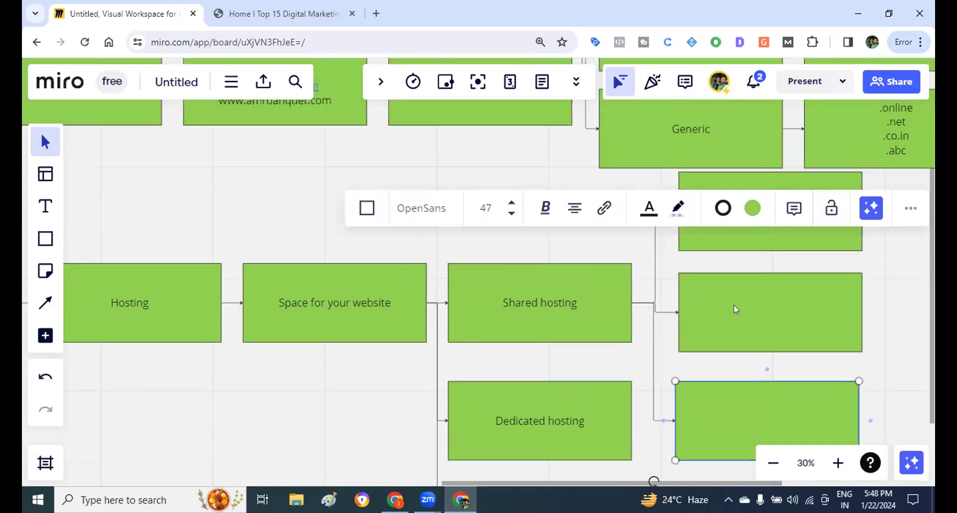
left_click(753, 219)
type("Uday")
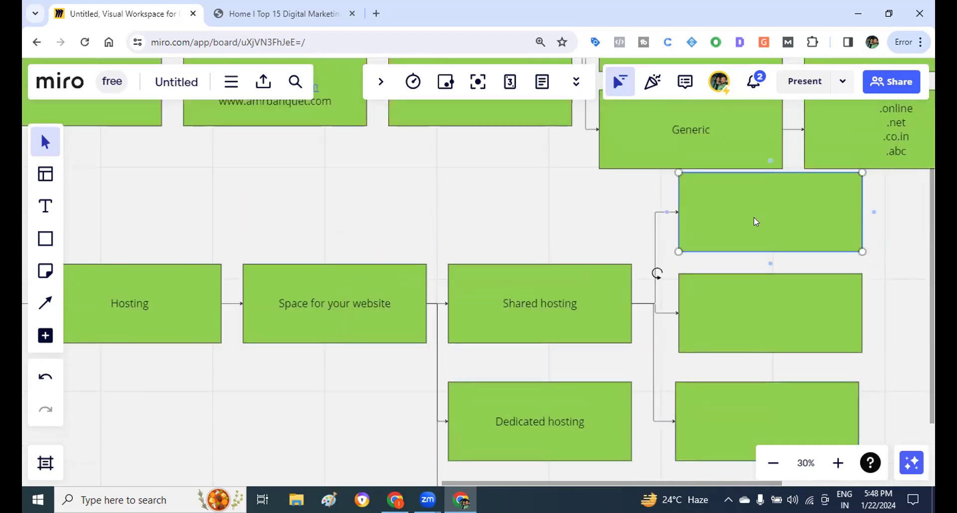
type(".com")
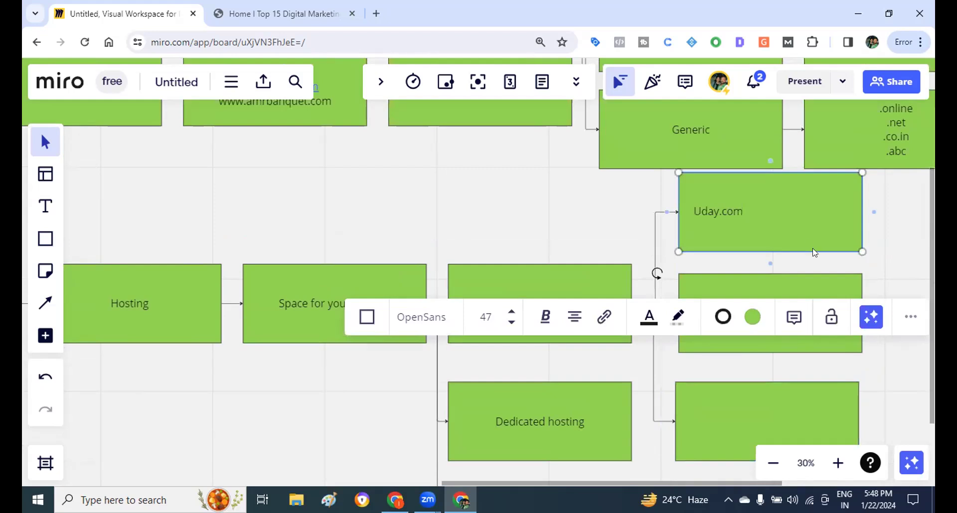
left_click(905, 241)
left_click(818, 327)
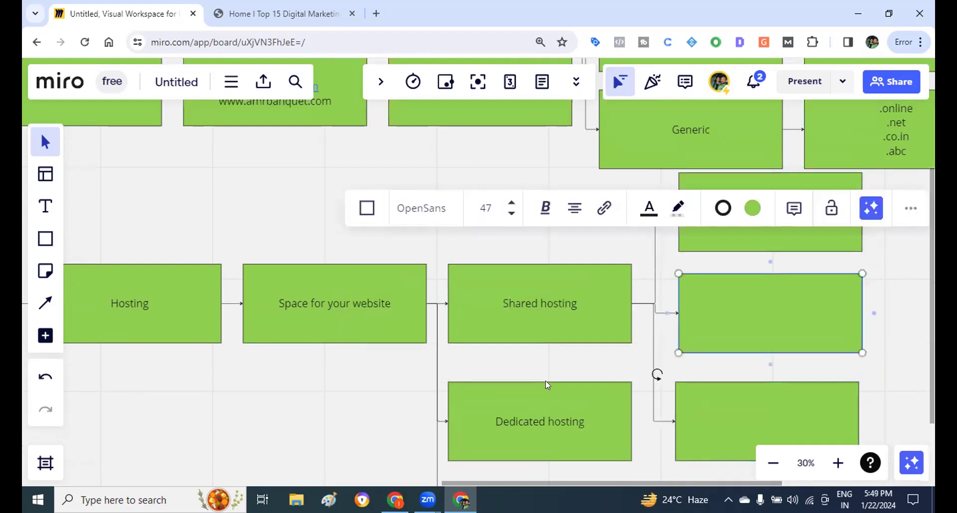
type("www.amr")
type("banquet.com")
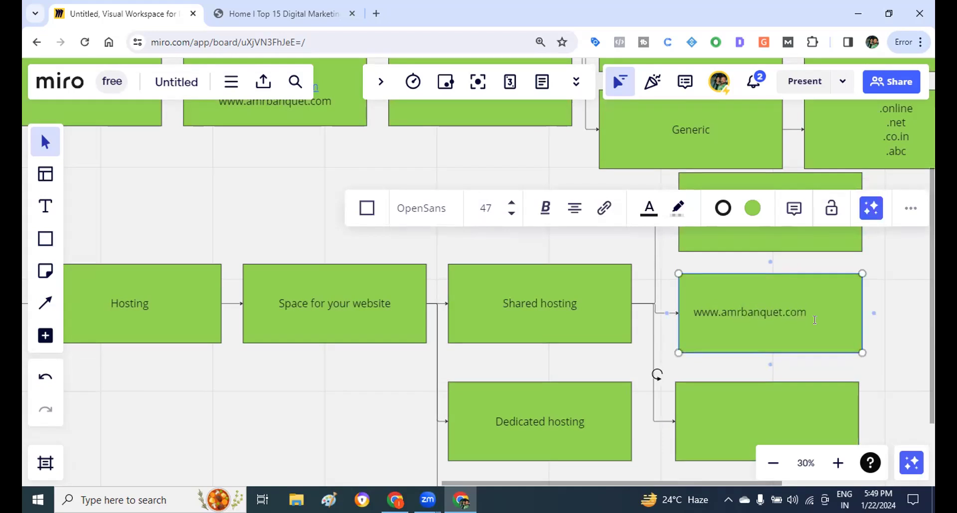
left_click(895, 346)
scroll(894, 345, "down", 2)
left_click(749, 357)
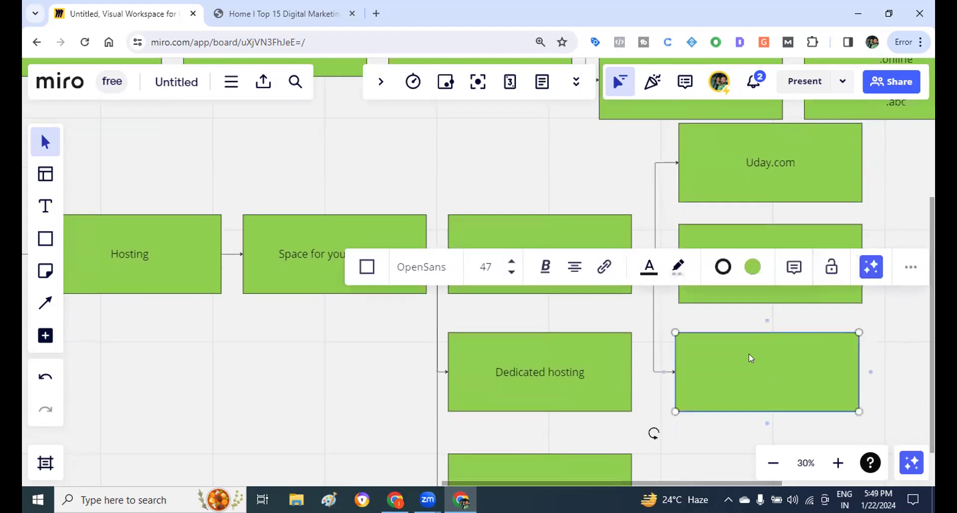
type("www.adityarealestate.com")
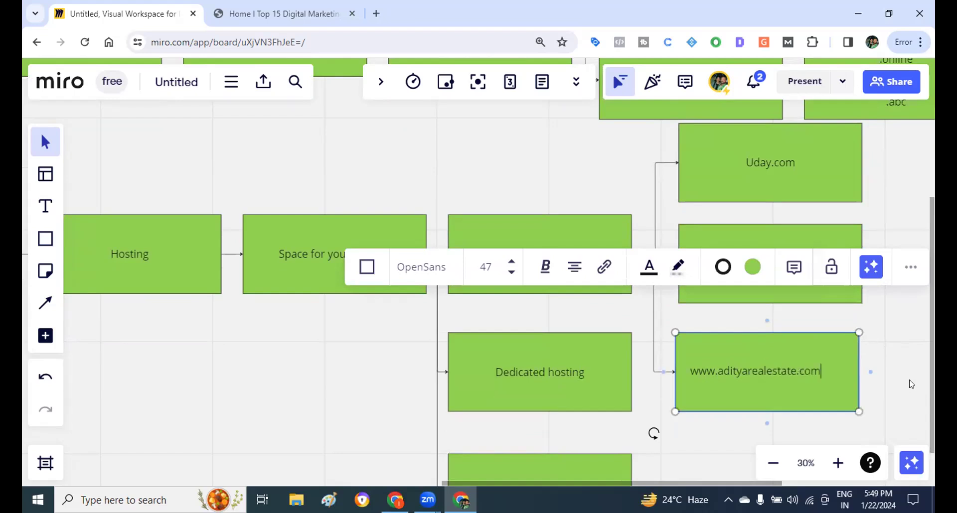
left_click(906, 394)
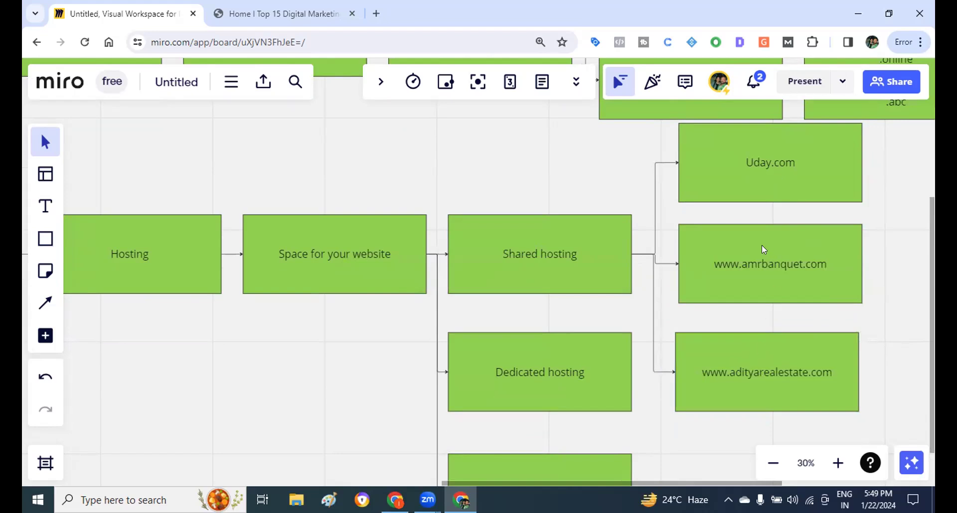
scroll(720, 306, "down", 5)
left_click_drag(549, 247, 556, 399)
left_click_drag(527, 133, 530, 273)
scroll(562, 217, "up", 5)
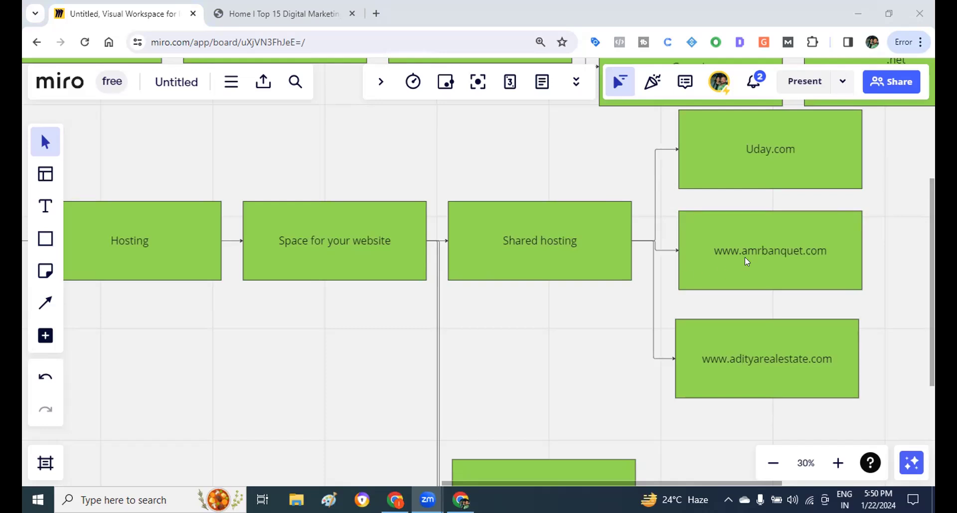
mouse_move(749, 245)
left_mouse_down()
mouse_move(741, 229)
mouse_move(742, 237)
left_mouse_up()
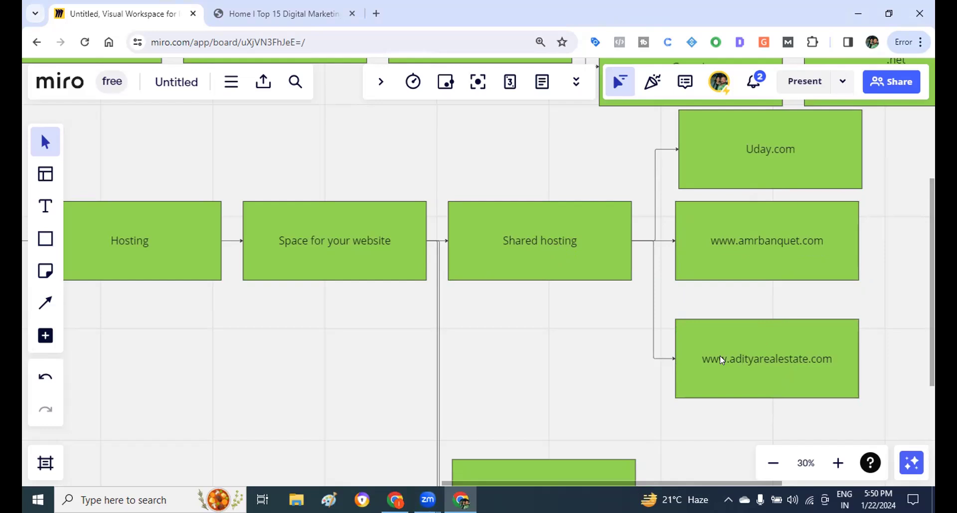
scroll(720, 356, "down", 5)
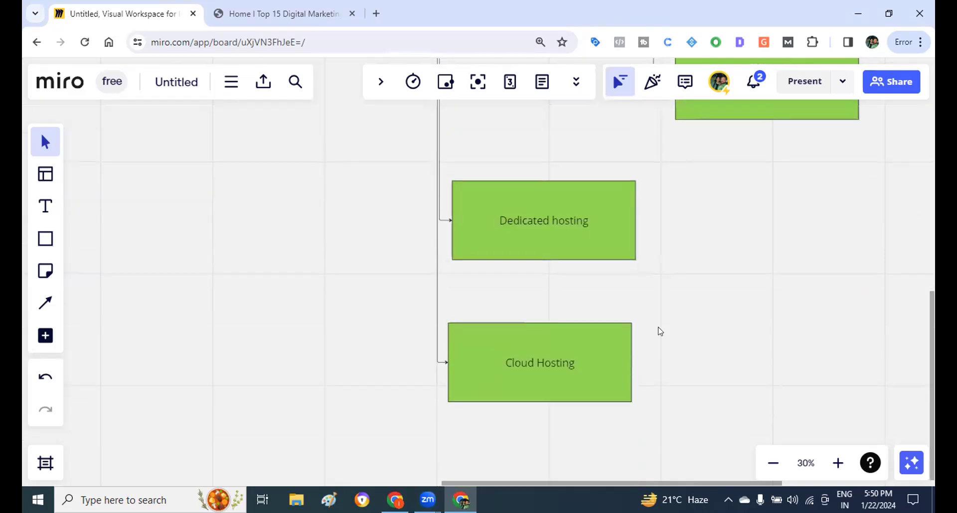
left_click(546, 229)
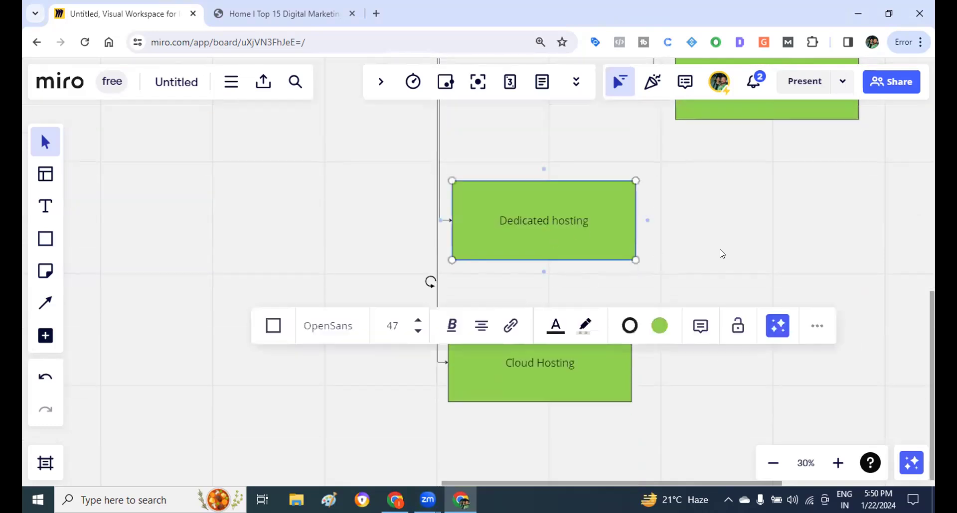
left_click(744, 261)
scroll(742, 259, "up", 5)
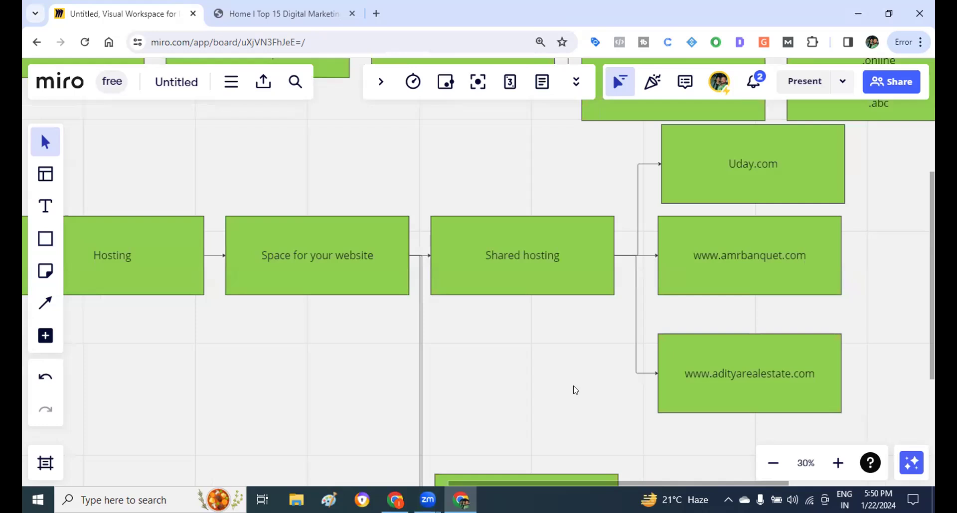
Add a connected box beside Dedicated hosting and label it "Amrbanquet".
scroll(576, 390, "down", 5)
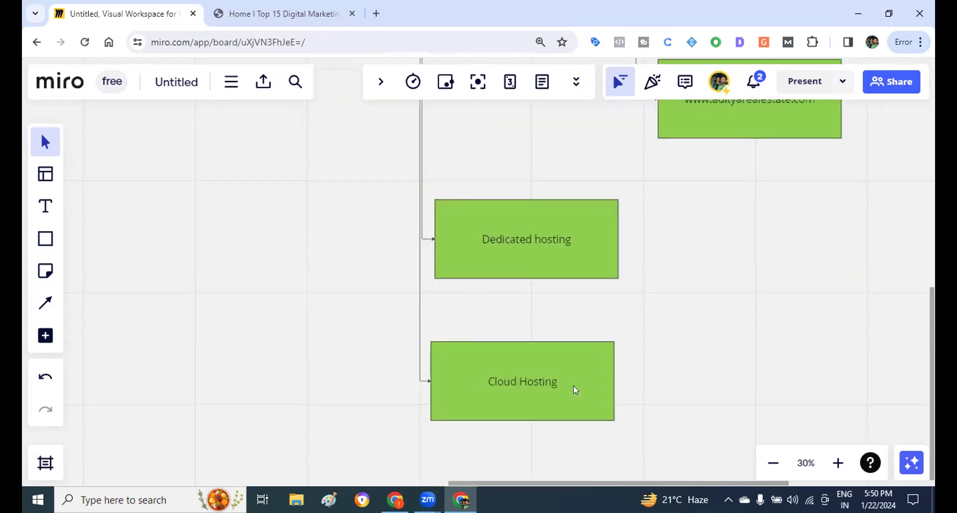
left_click(600, 247)
left_click(630, 238)
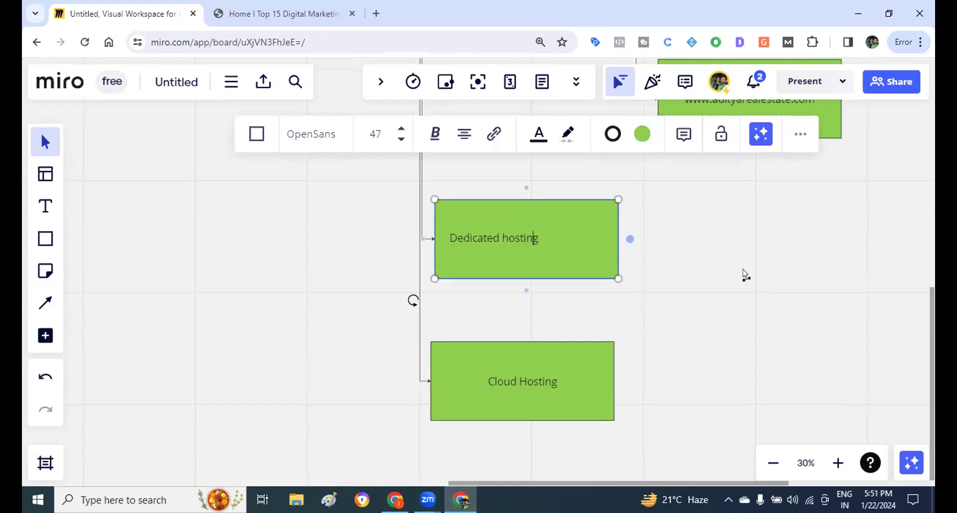
type("Am")
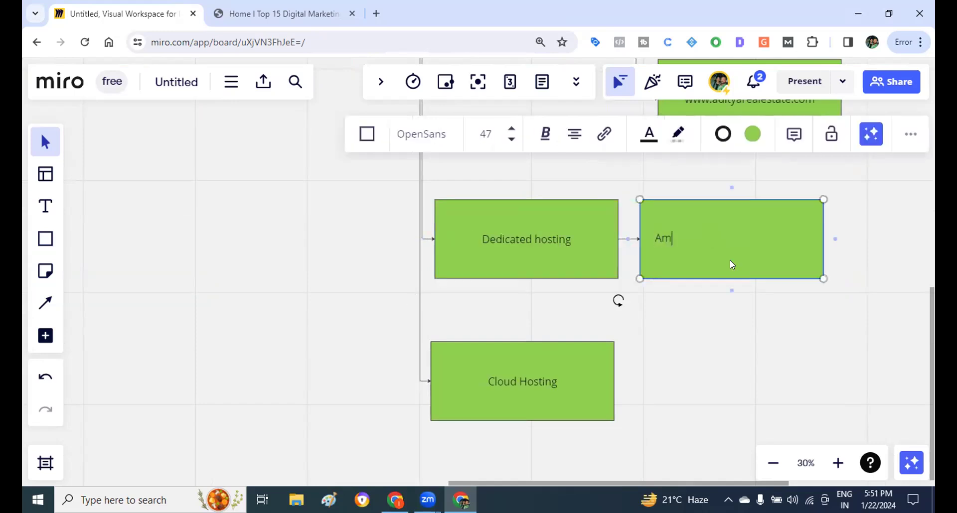
type("rbanquet")
left_click(723, 349)
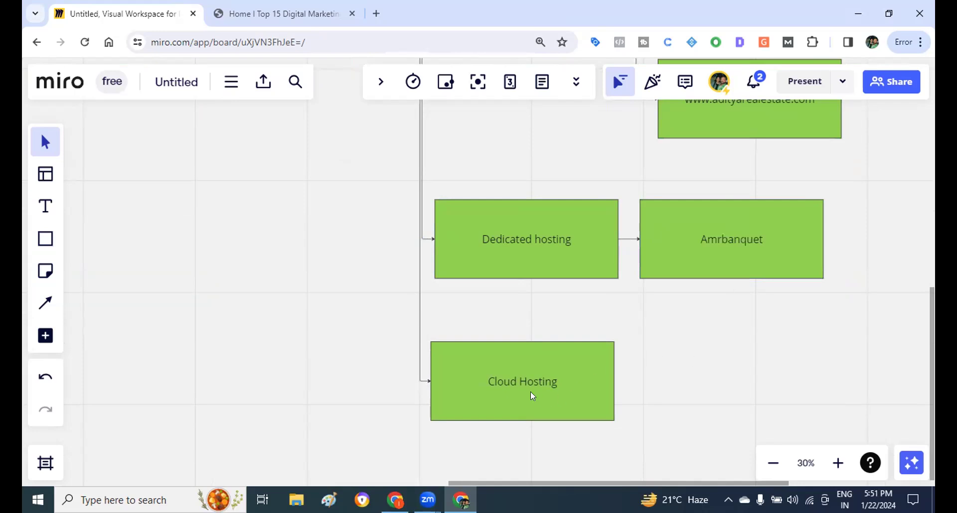
Branch a blank connected box off Cloud Hosting.
left_click(690, 253)
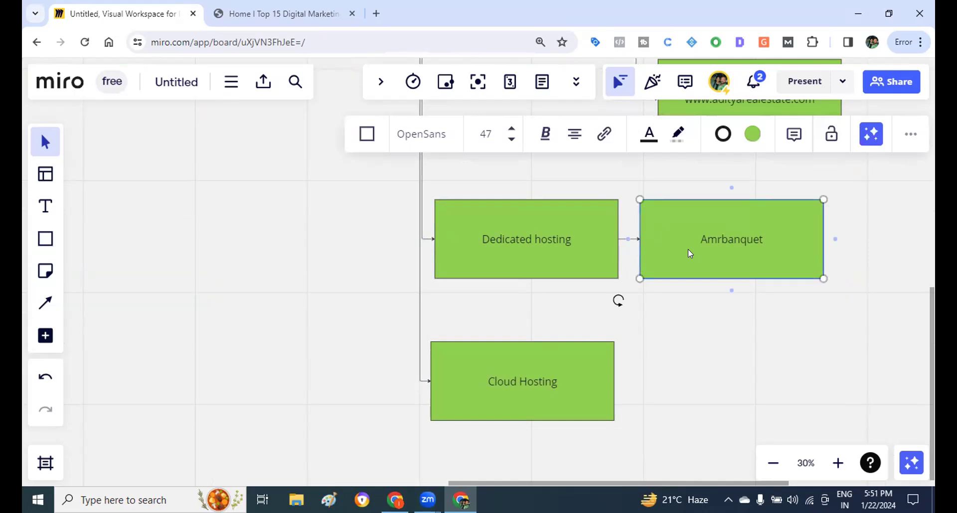
scroll(688, 249, "up", 5)
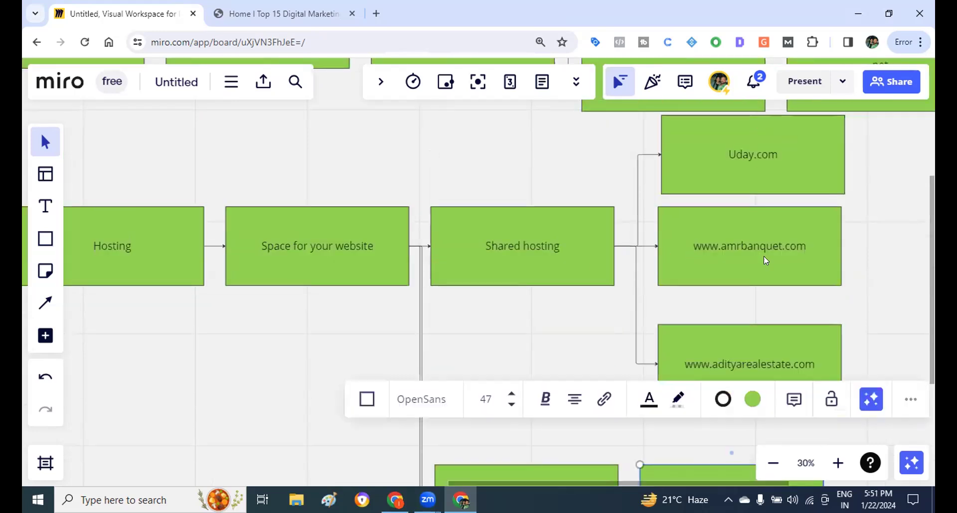
scroll(762, 332, "down", 4)
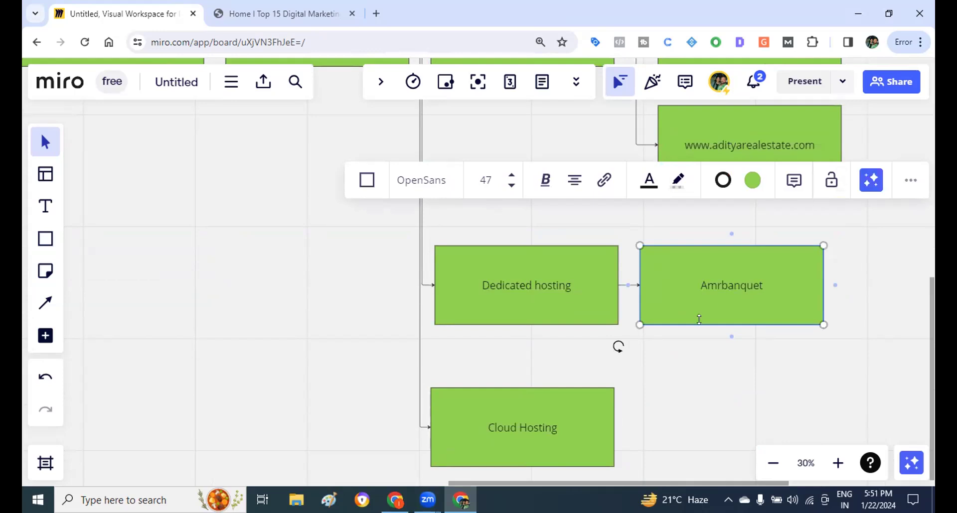
key("Escape")
left_click(552, 298)
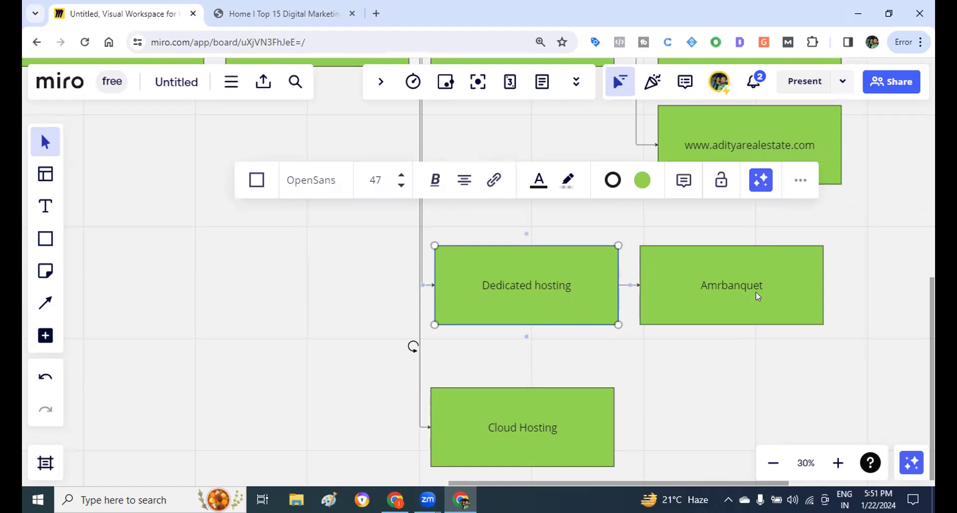
scroll(756, 293, "down", 3)
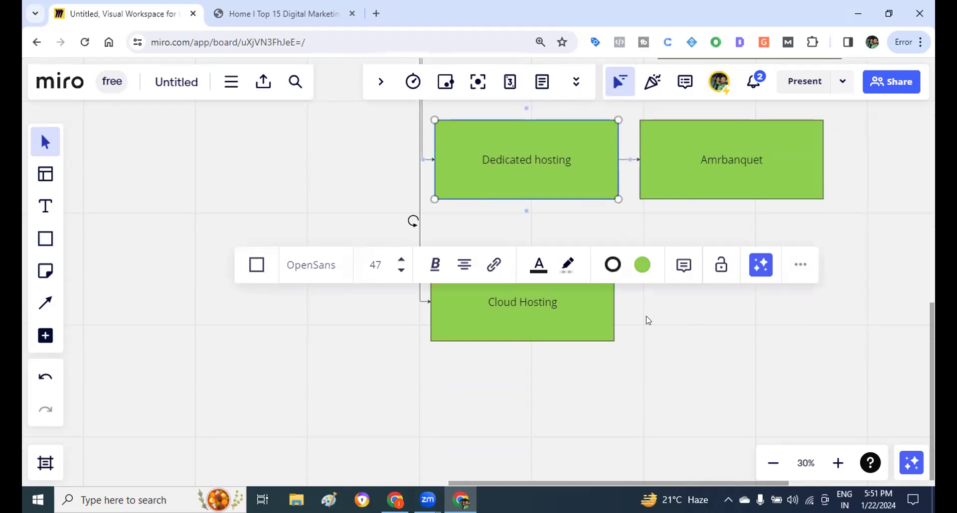
left_click(546, 304)
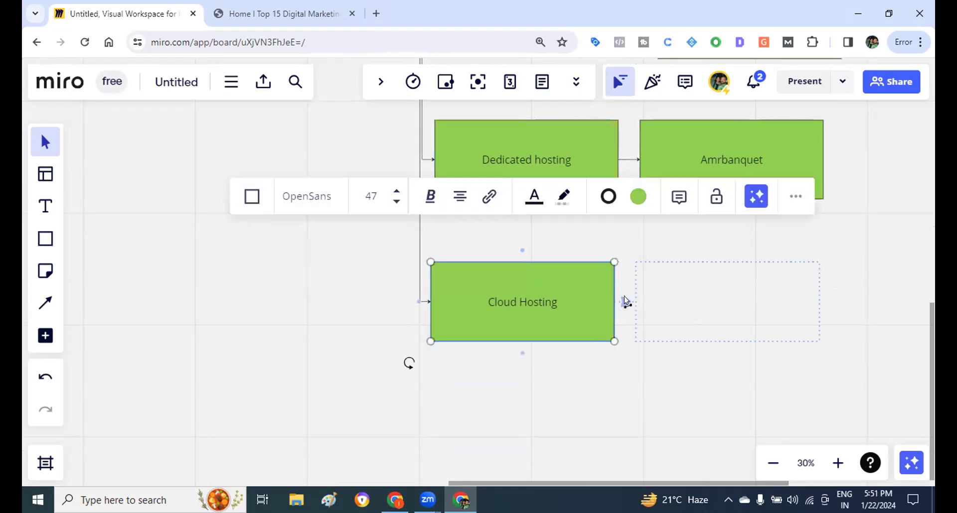
left_click(625, 302)
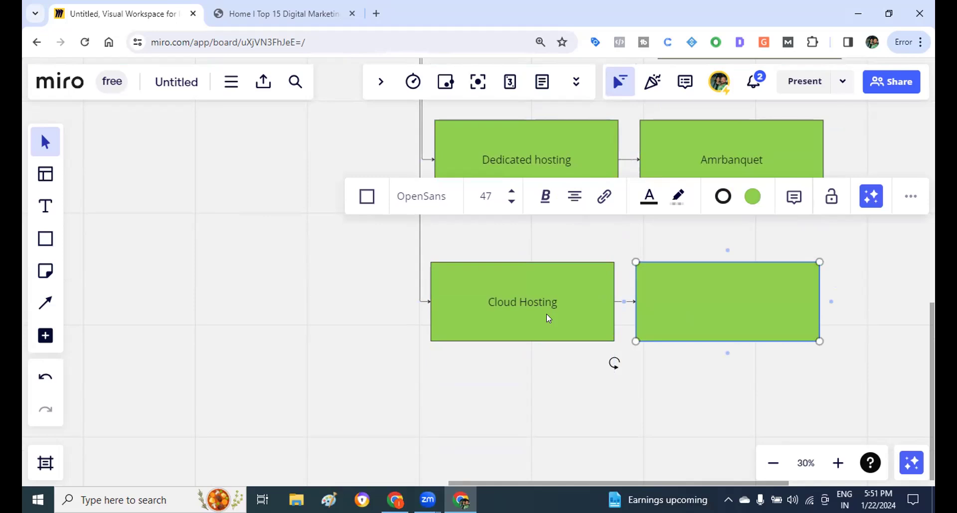
Compare the Shared hosting, Dedicated hosting and Cloud Hosting branches of the diagram with their example websites.
scroll(546, 315, "up", 10)
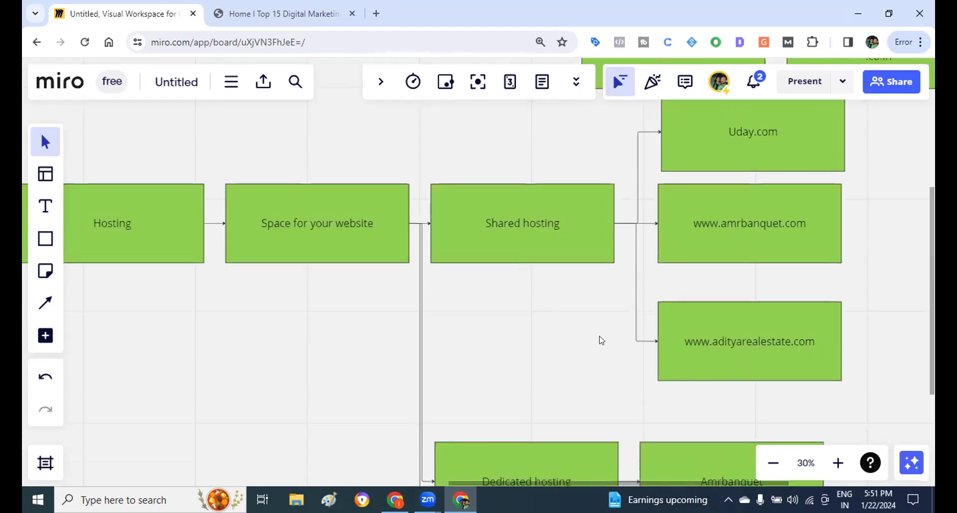
left_click(723, 146)
left_click(579, 195)
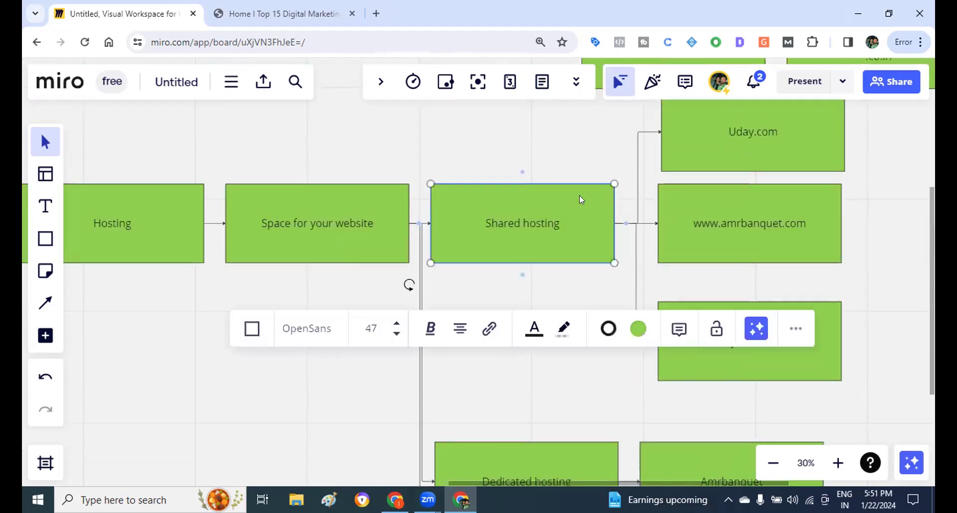
scroll(579, 254, "down", 6)
left_click(531, 268)
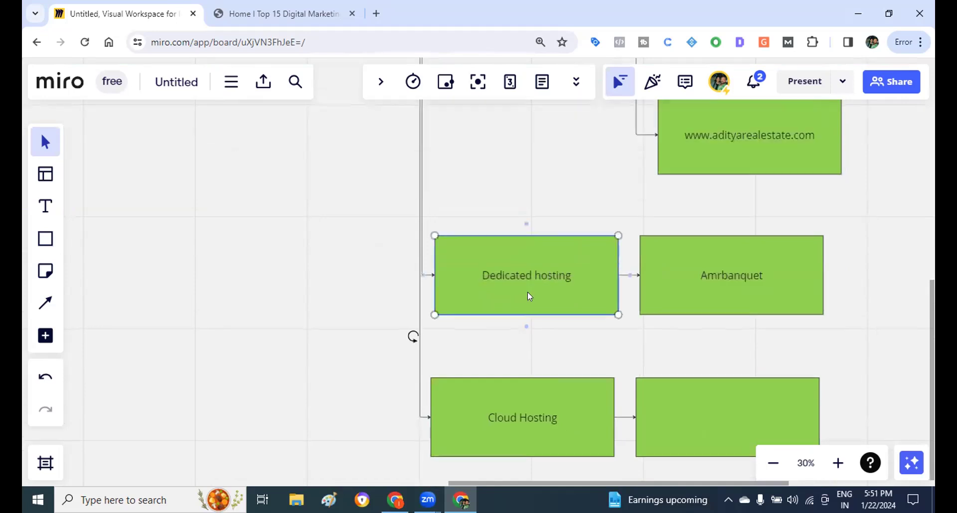
scroll(536, 202, "down", 3)
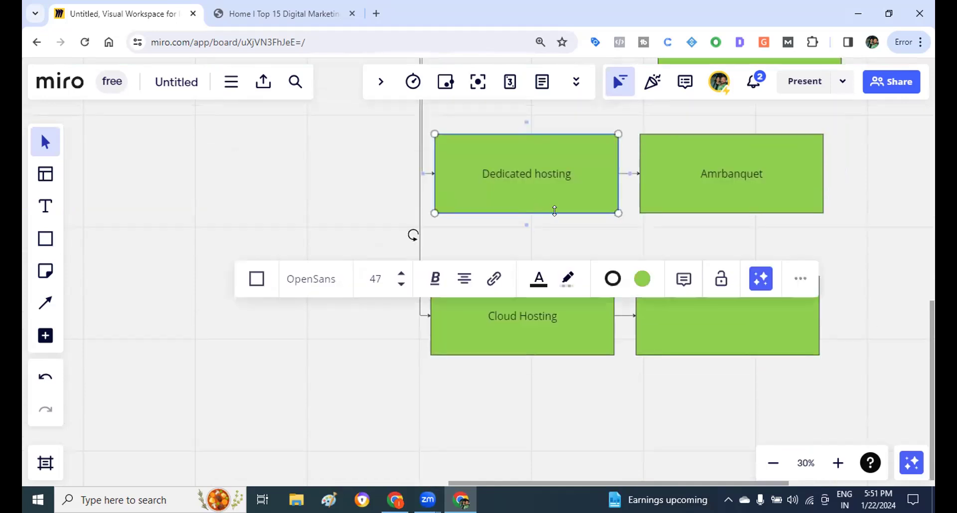
scroll(554, 211, "up", 3)
scroll(553, 212, "down", 3)
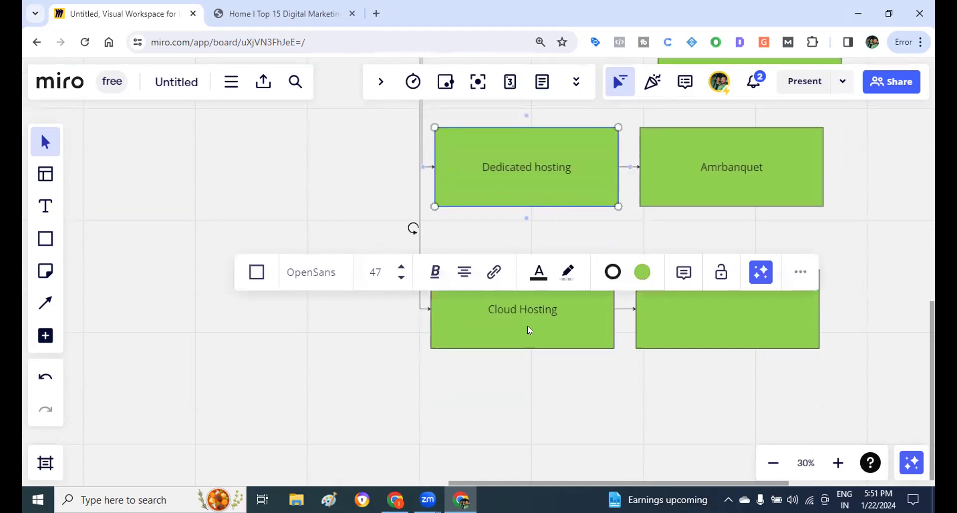
left_click(527, 326)
scroll(528, 326, "up", 10)
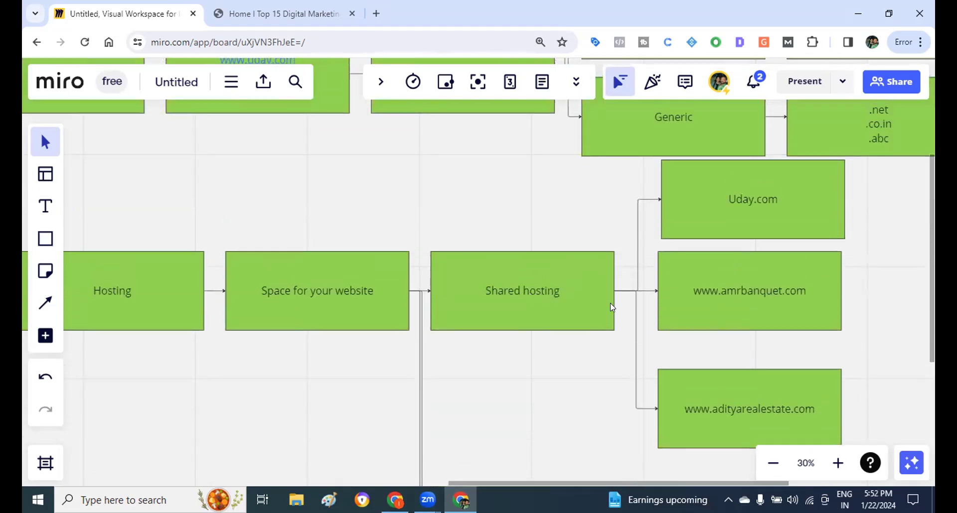
Connect the Shared hosting box to the underside of the provider list box (Go daddy, Hostinger, Blue host, Big rock, Name Cheap).
scroll(611, 306, "right", 9)
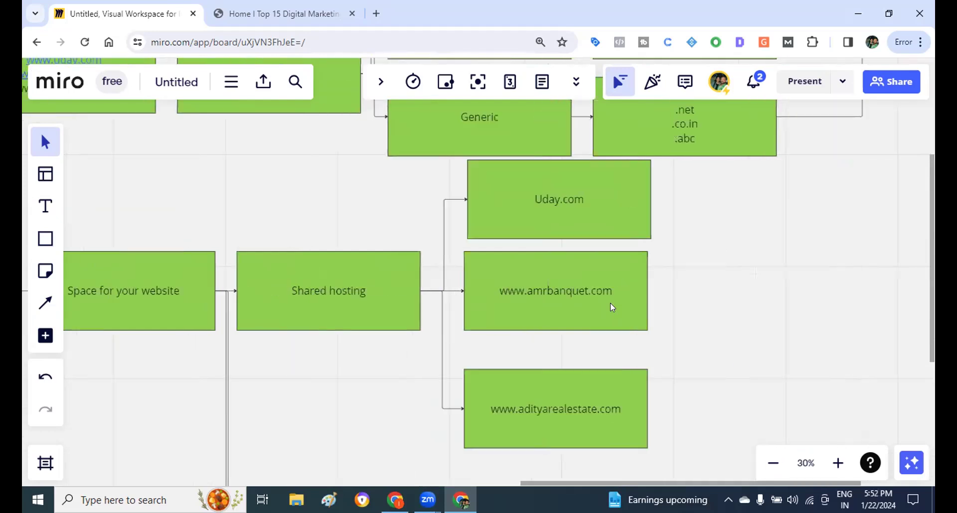
scroll(611, 307, "up", 4)
scroll(612, 306, "down", 3)
scroll(610, 306, "up", 3)
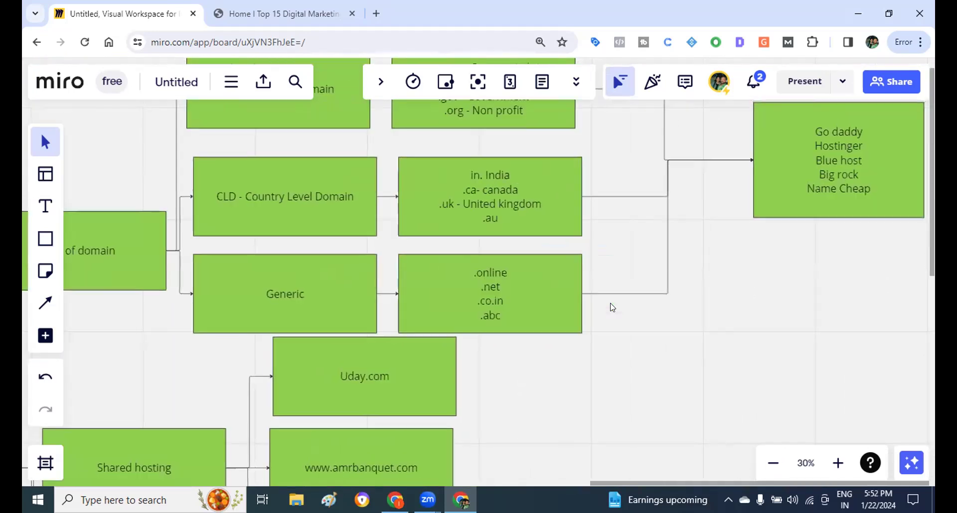
scroll(609, 305, "right", 1)
scroll(552, 314, "down", 2)
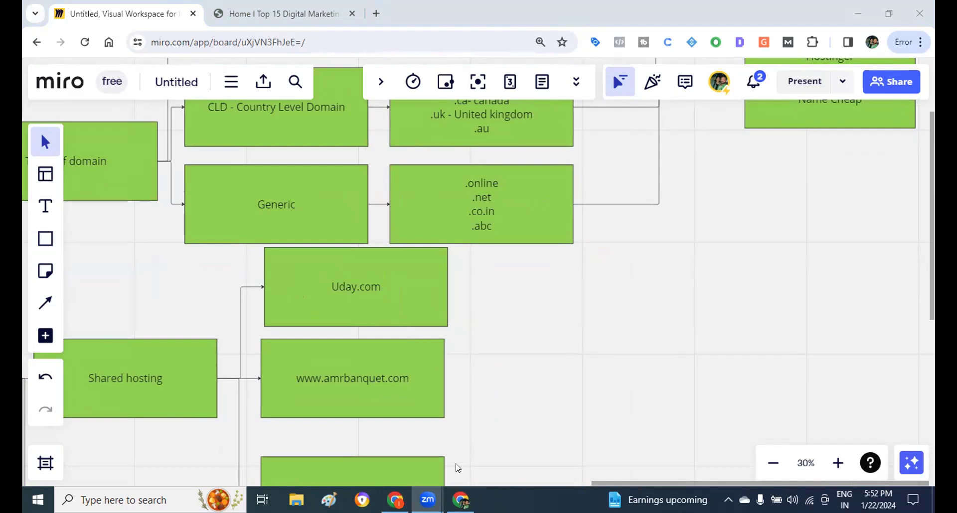
left_click(435, 302)
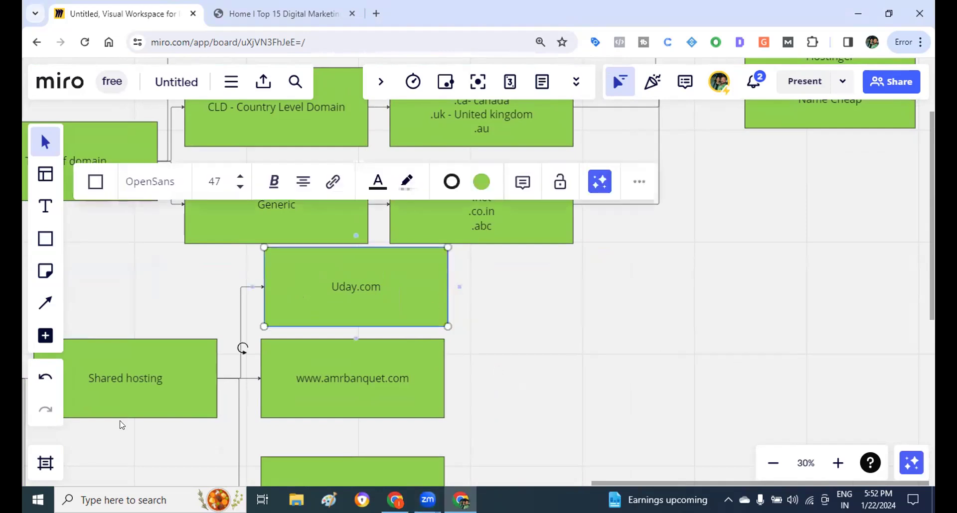
left_click(169, 391)
left_click_drag(228, 380, 823, 133)
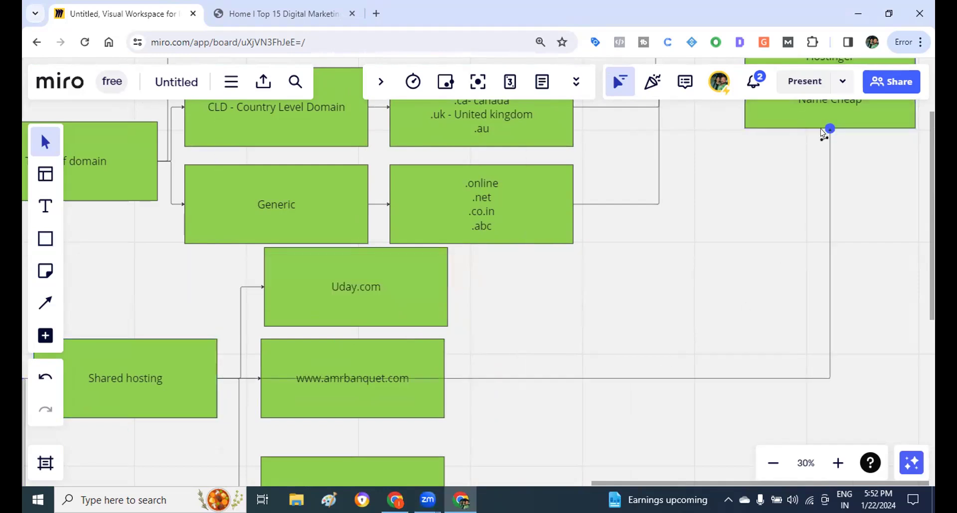
Review how the domain types and Shared hosting both link to the provider list box.
scroll(696, 285, "up", 3)
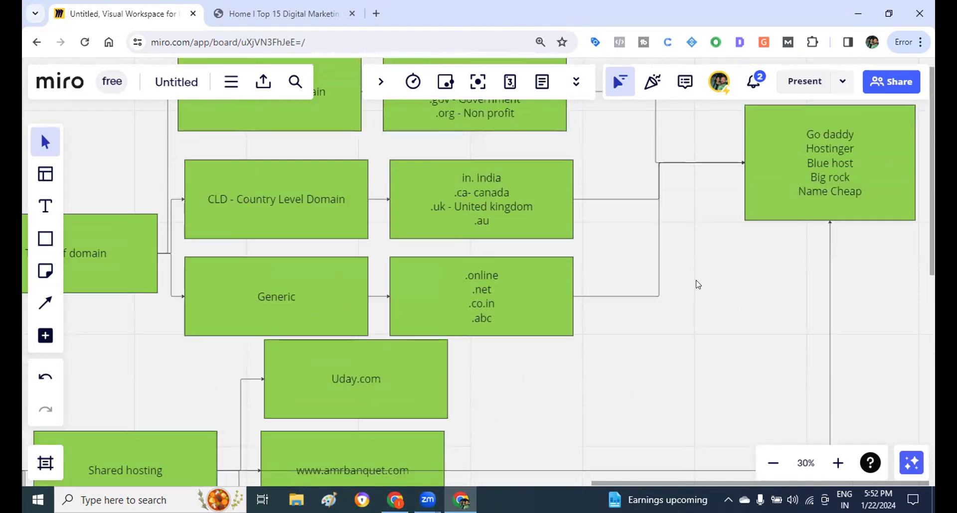
scroll(697, 284, "down", 5)
scroll(697, 284, "down", 2)
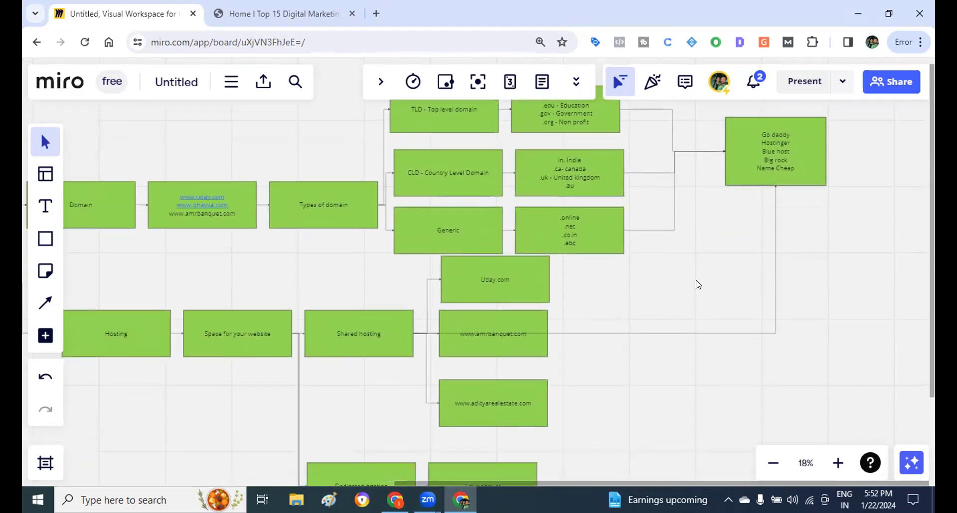
scroll(697, 284, "up", 3)
scroll(697, 284, "down", 2)
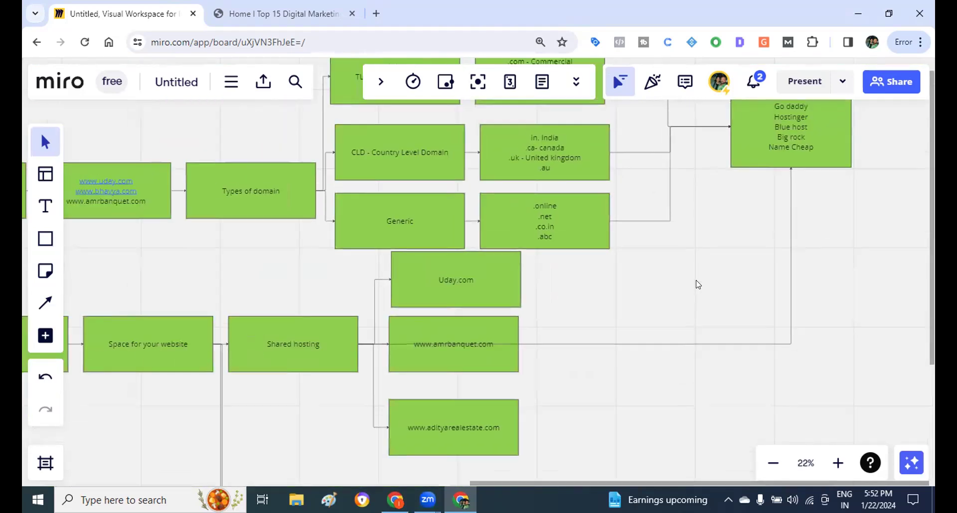
scroll(697, 284, "up", 1)
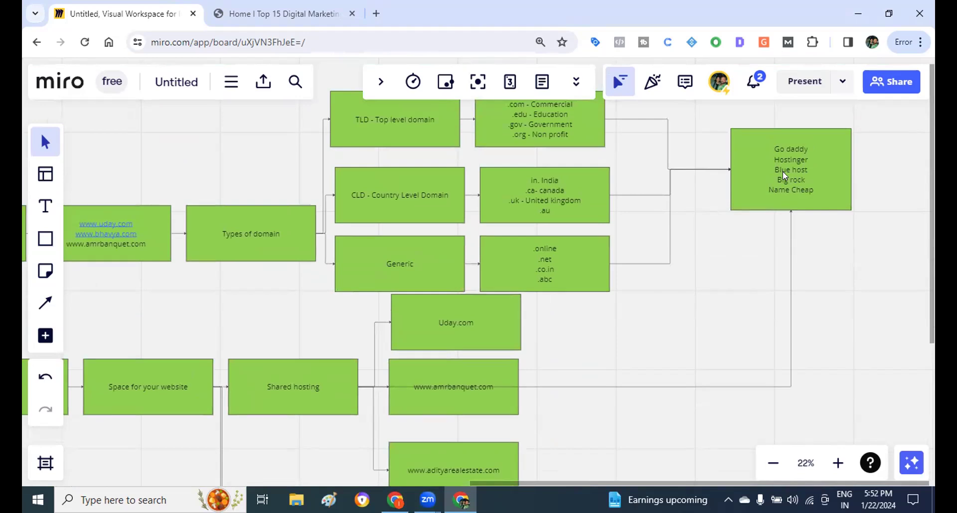
Open hostinger.in, bluehost.in and godaddy.com in separate new browser tabs.
left_click(376, 13)
type("hostinger.in")
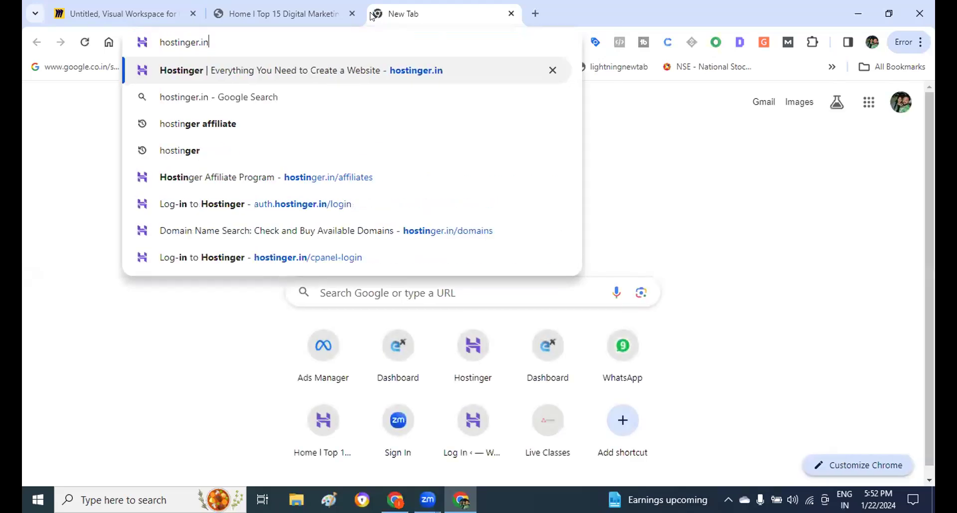
key("Return")
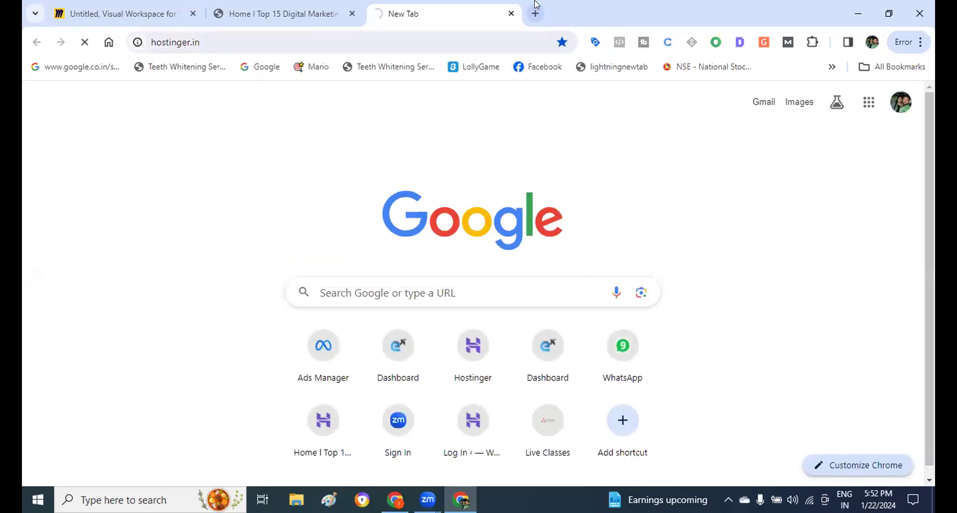
key("ctrl+t")
type("bluehost.in")
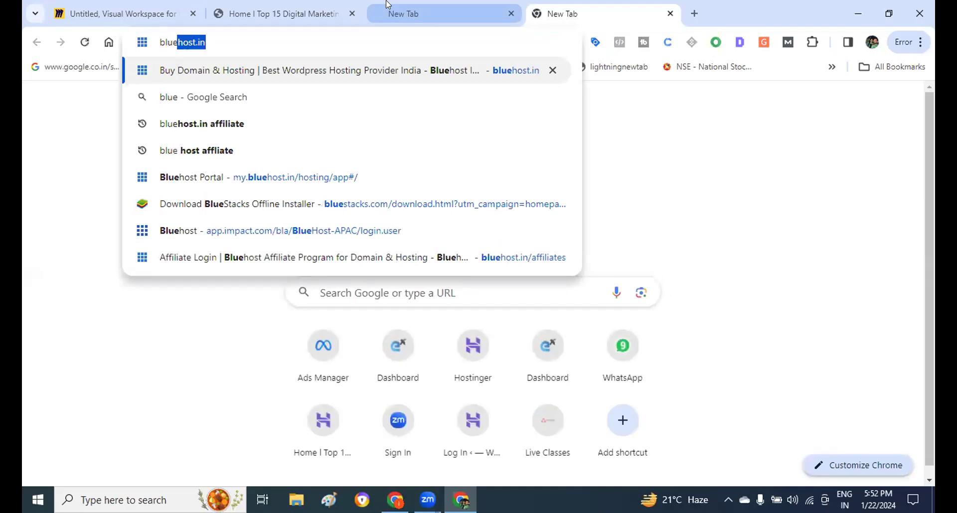
key("Return")
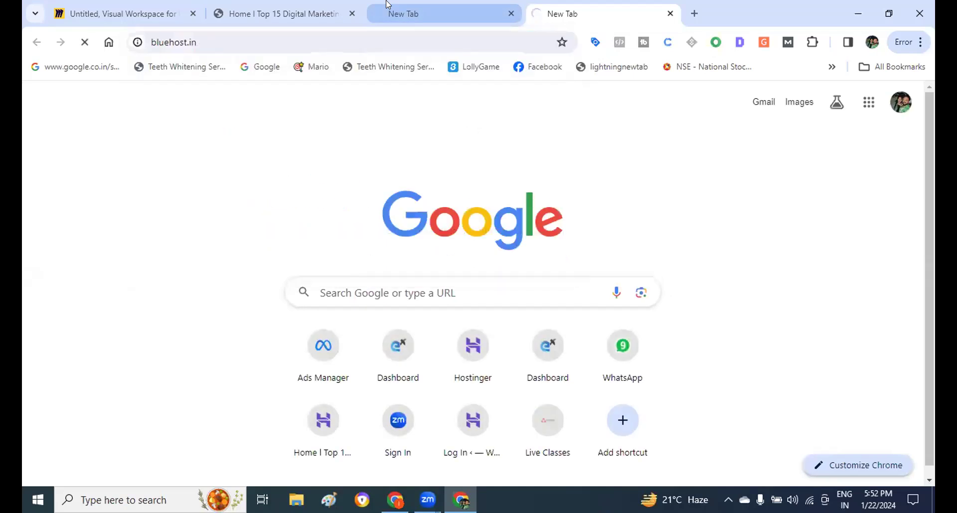
left_click(692, 14)
type("godaddy.com")
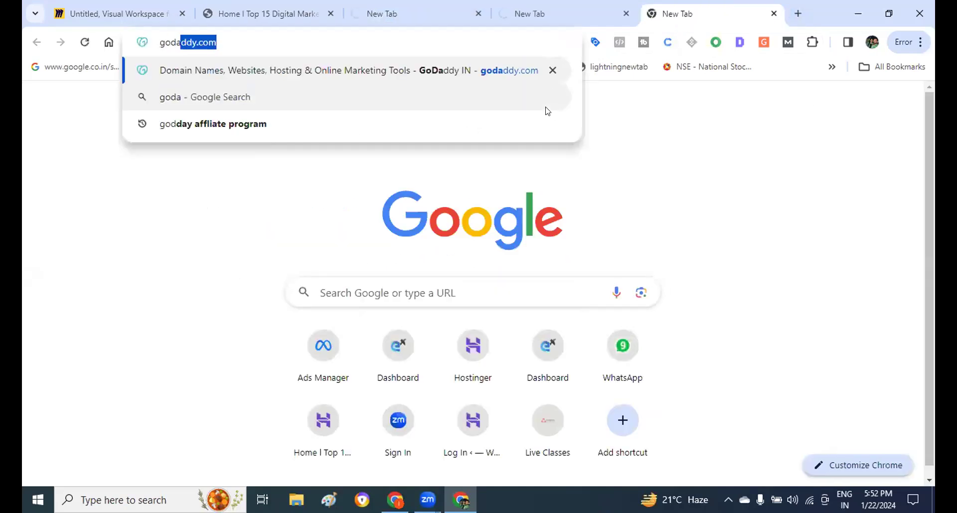
key("Return")
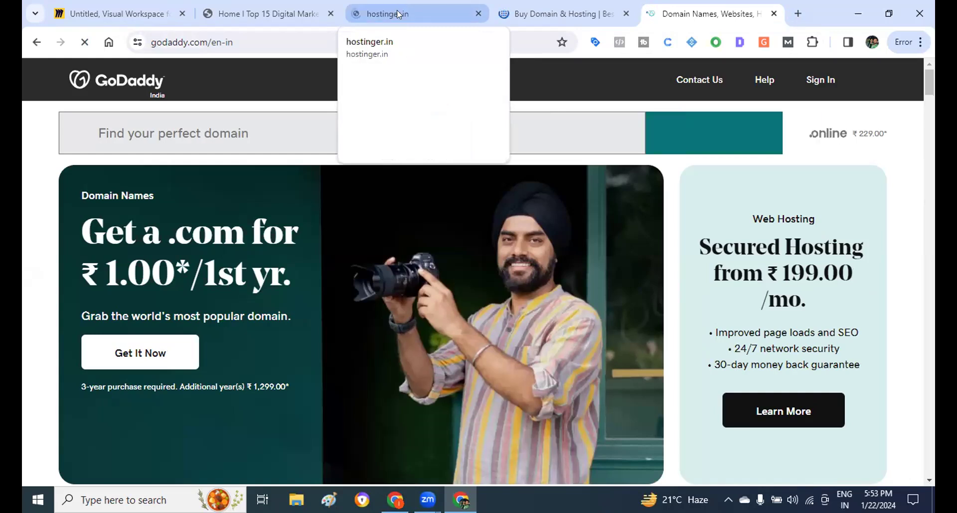
On the Hostinger homepage, circle the Hosting and Domain entries in red and draw a line down from each.
left_click(377, 16)
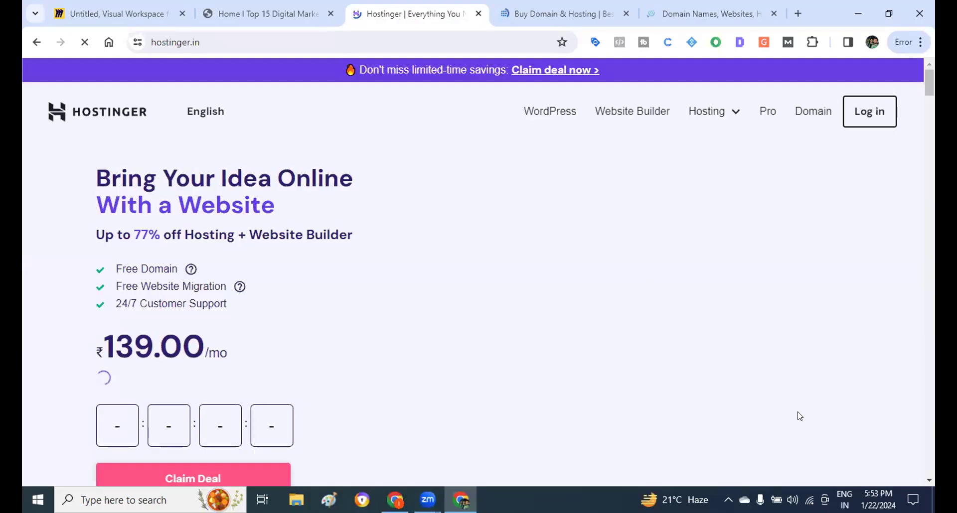
mouse_move(782, 131)
left_mouse_down()
mouse_move(827, 128)
mouse_move(789, 102)
mouse_move(804, 129)
left_mouse_up()
mouse_move(666, 134)
left_mouse_down()
mouse_move(745, 131)
mouse_move(664, 92)
mouse_move(661, 141)
left_mouse_up()
left_click_drag(818, 132, 754, 280)
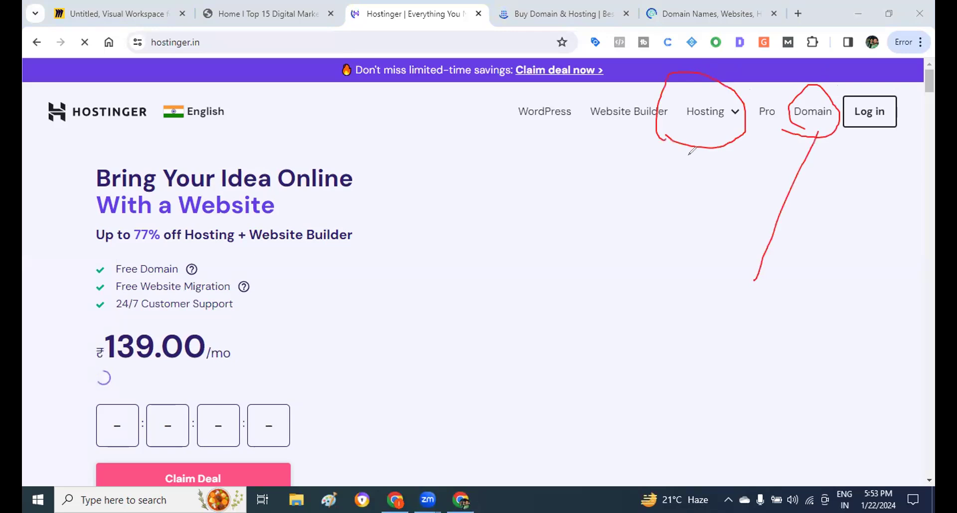
left_click_drag(689, 159, 741, 286)
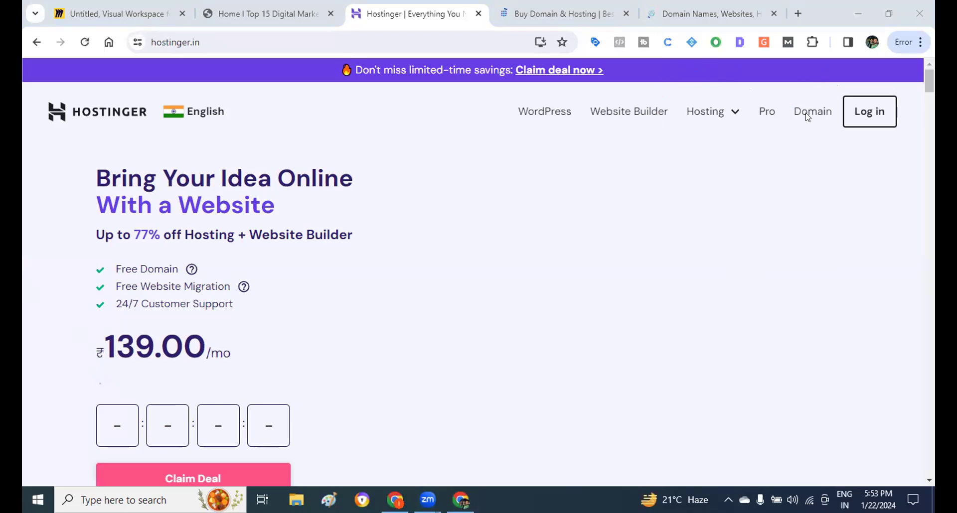
Open Hostinger's Web Hosting page for small to medium websites.
left_click_drag(805, 113, 701, 251)
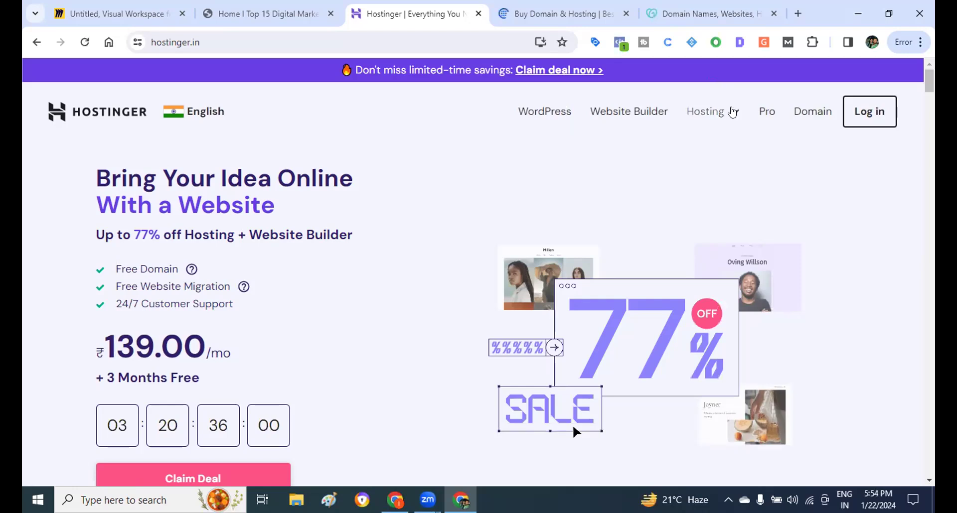
left_click(716, 116)
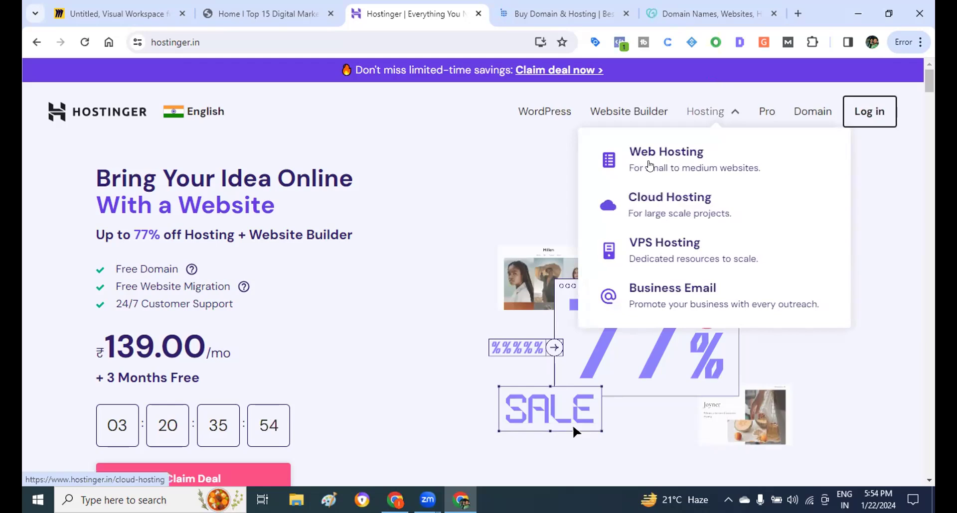
left_click(649, 165)
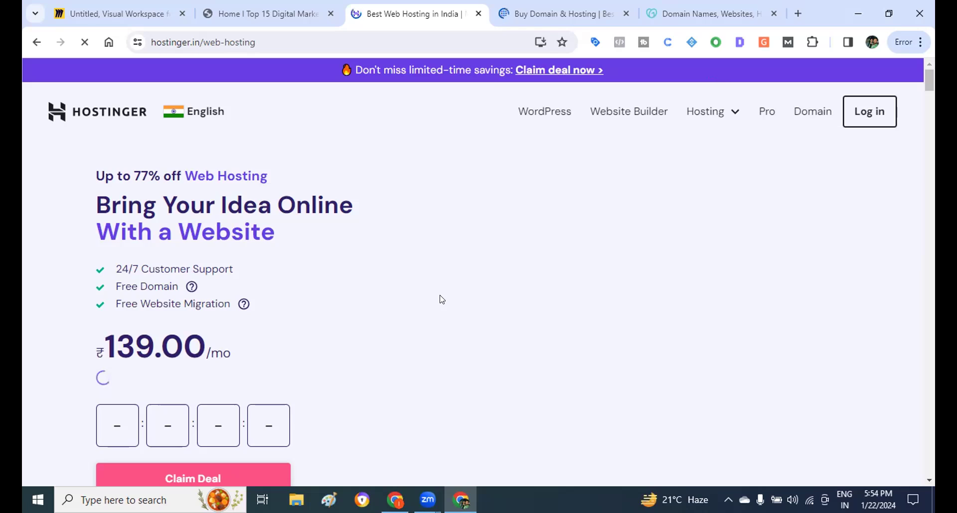
Examine the prices and feature lists of the Single, Premium, Business and Cloud Startup web hosting plans.
scroll(440, 300, "down", 8)
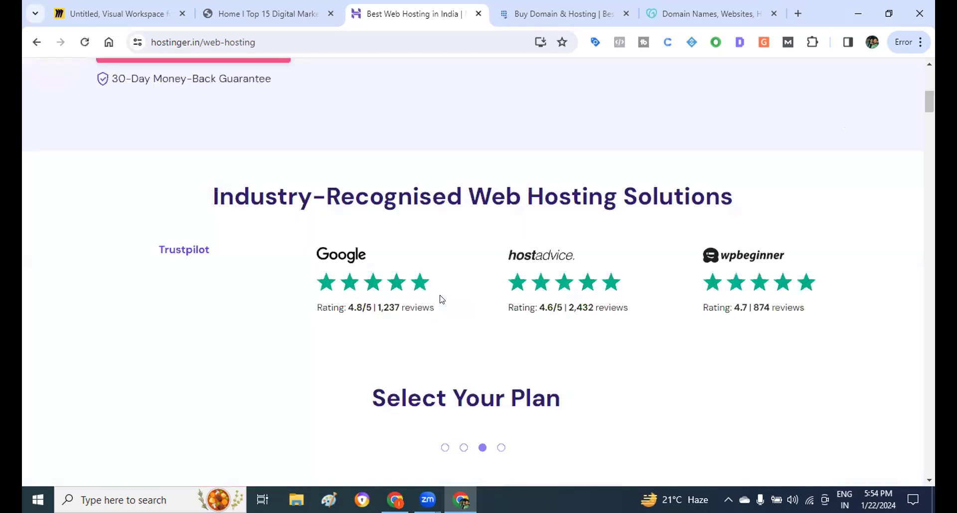
scroll(440, 299, "down", 8)
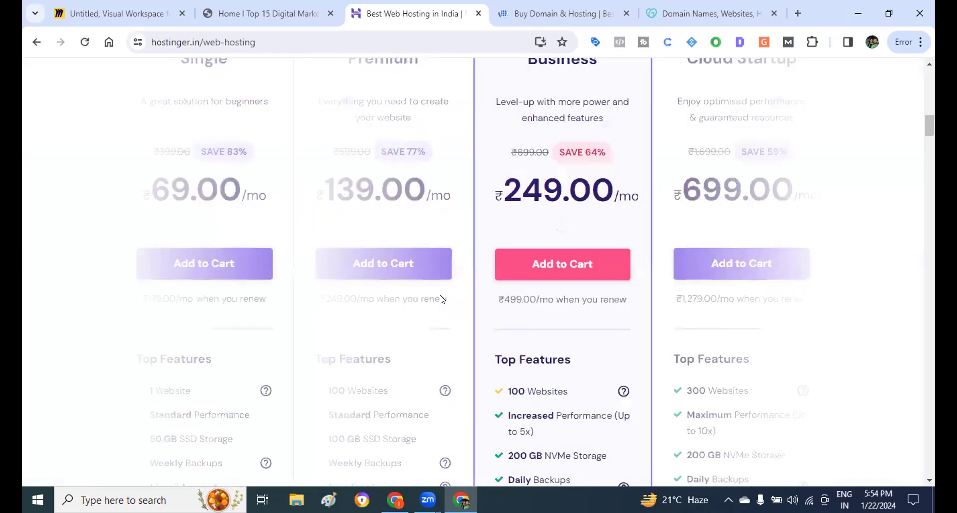
scroll(441, 300, "down", 8)
scroll(441, 299, "down", 8)
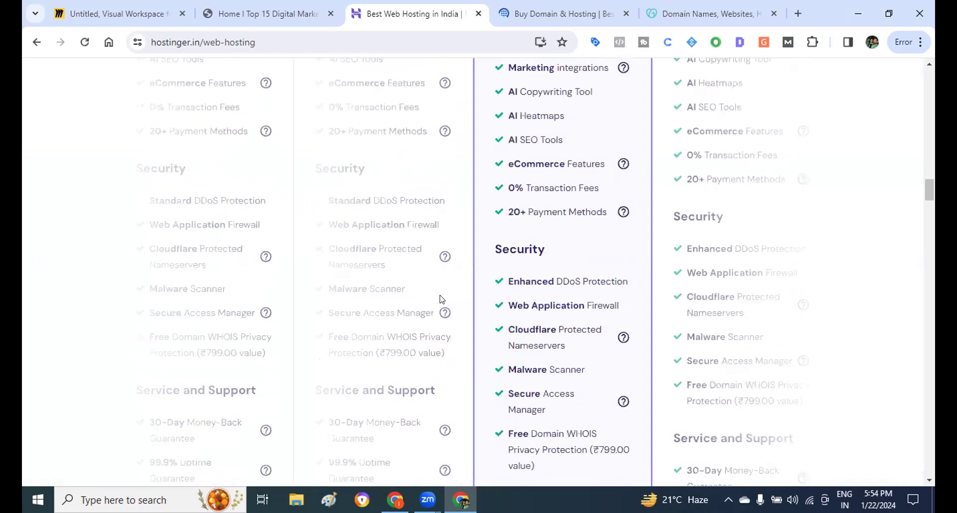
scroll(441, 300, "up", 16)
scroll(571, 407, "up", 4)
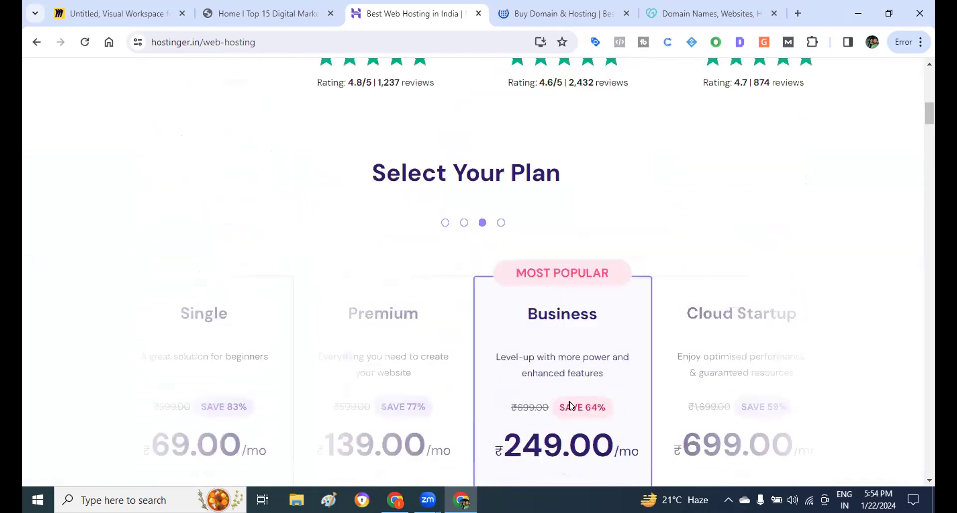
scroll(558, 260, "down", 5)
scroll(563, 335, "down", 5)
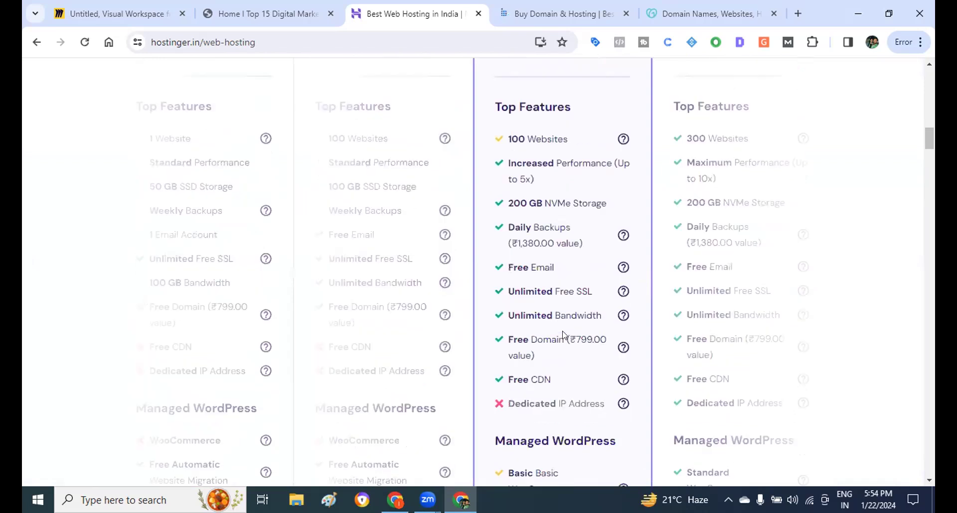
scroll(563, 335, "down", 10)
scroll(565, 335, "down", 5)
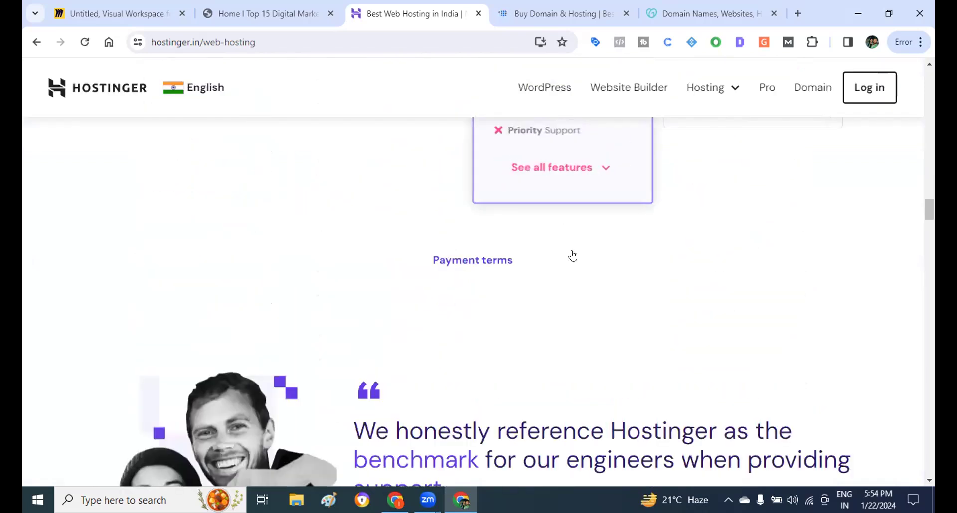
scroll(573, 254, "up", 6)
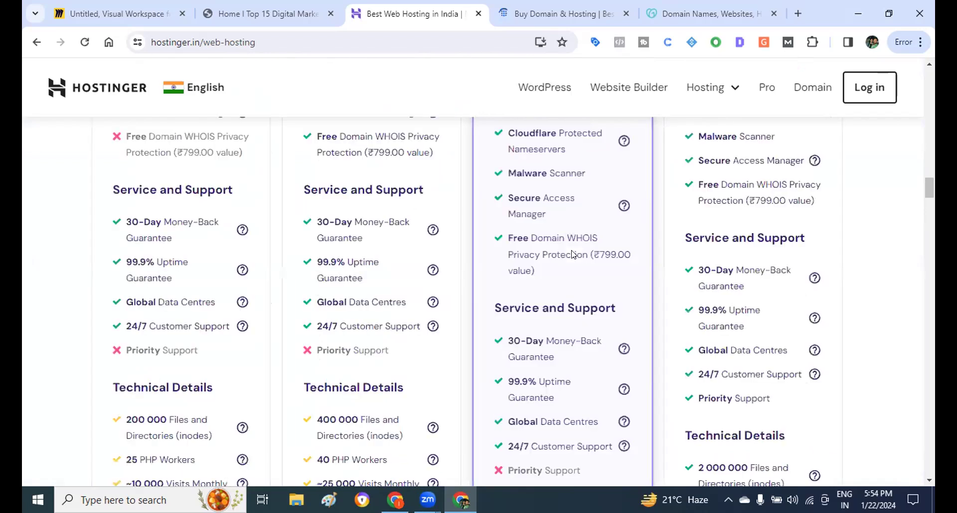
scroll(573, 254, "up", 10)
scroll(574, 255, "up", 8)
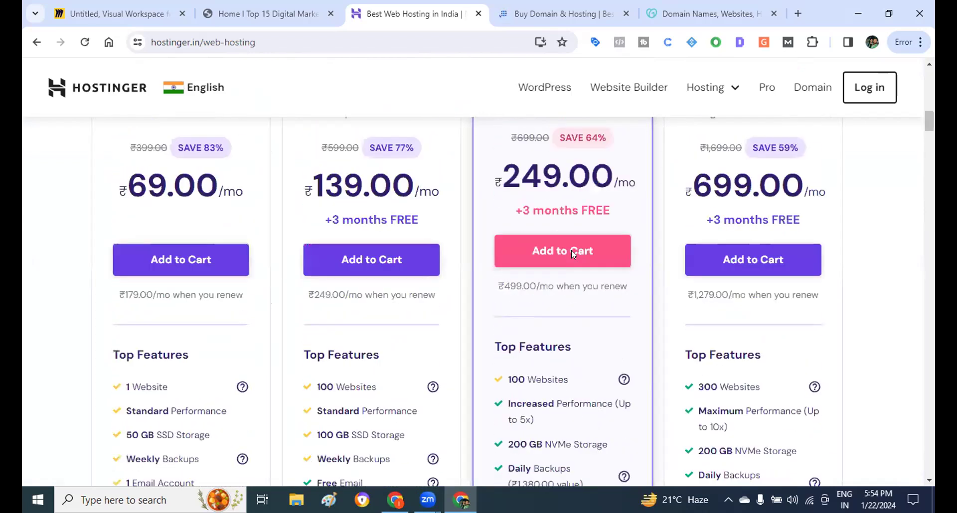
scroll(571, 250, "up", 3)
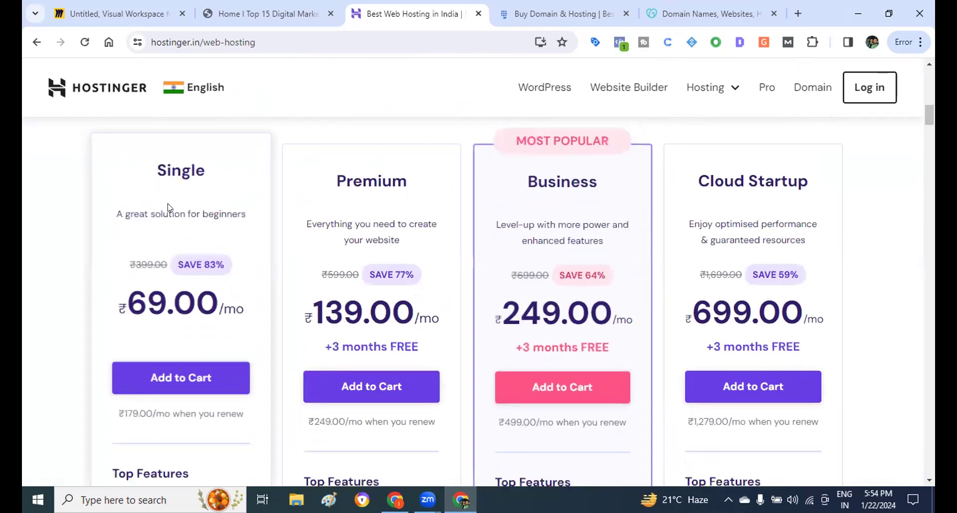
Compare the plans' top features, highlighting Weekly Backups in the Premium plan and Daily Backups in the Business plan.
scroll(134, 309, "down", 4)
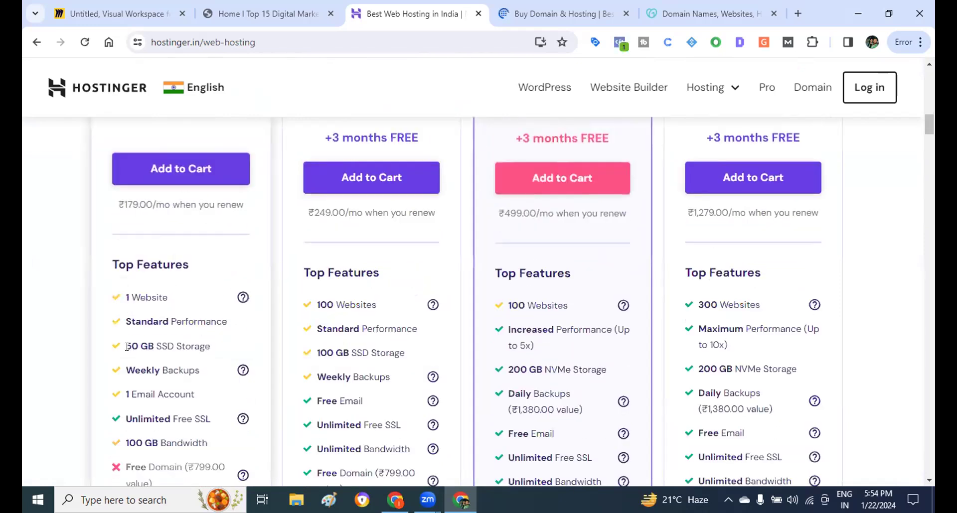
scroll(337, 231, "up", 3)
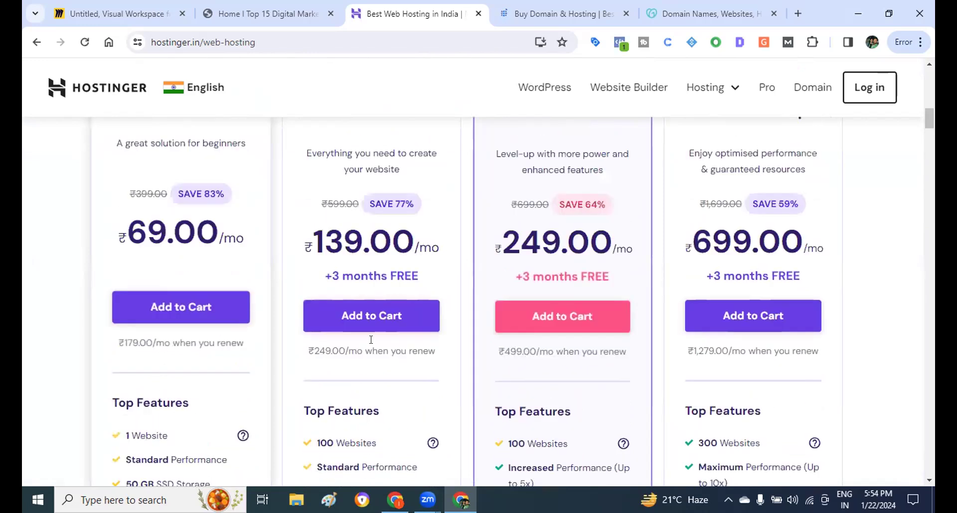
scroll(362, 352, "down", 3)
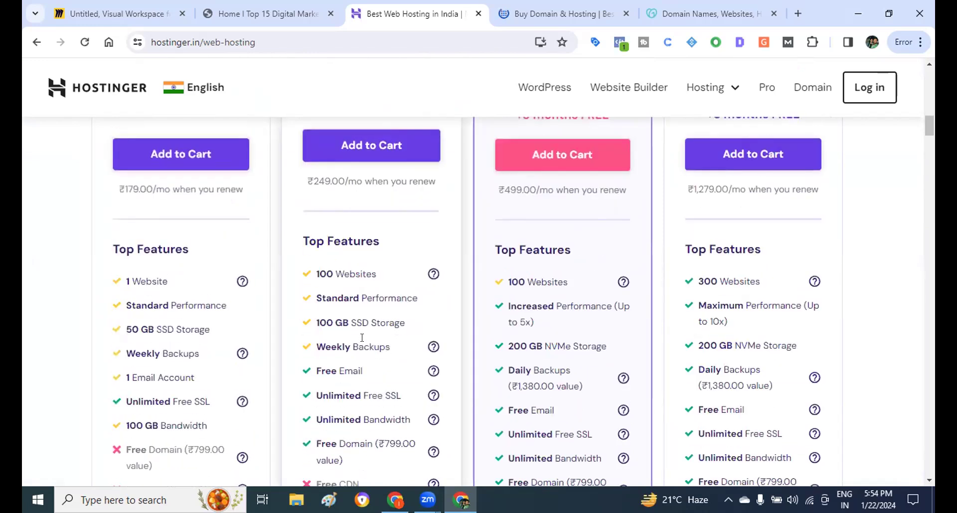
left_click_drag(363, 348, 317, 349)
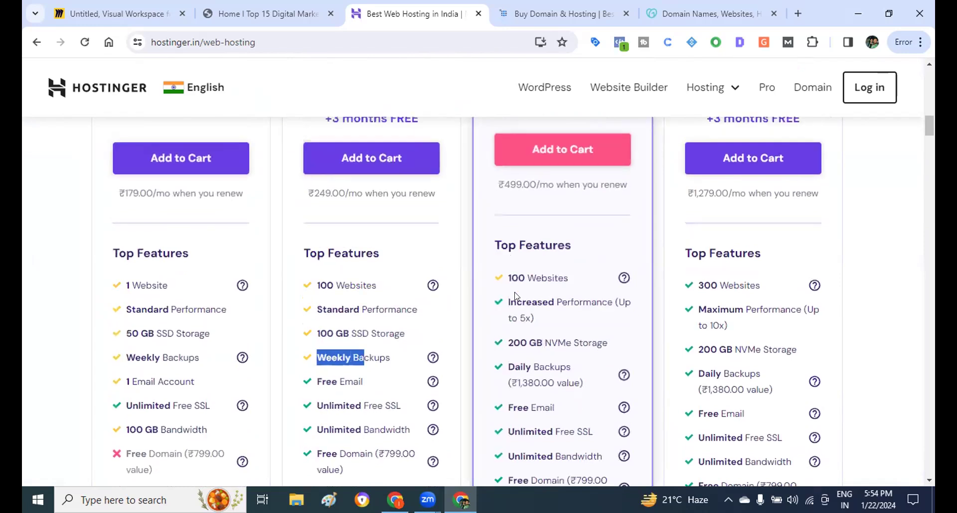
left_click(499, 352)
left_click_drag(499, 352, 554, 359)
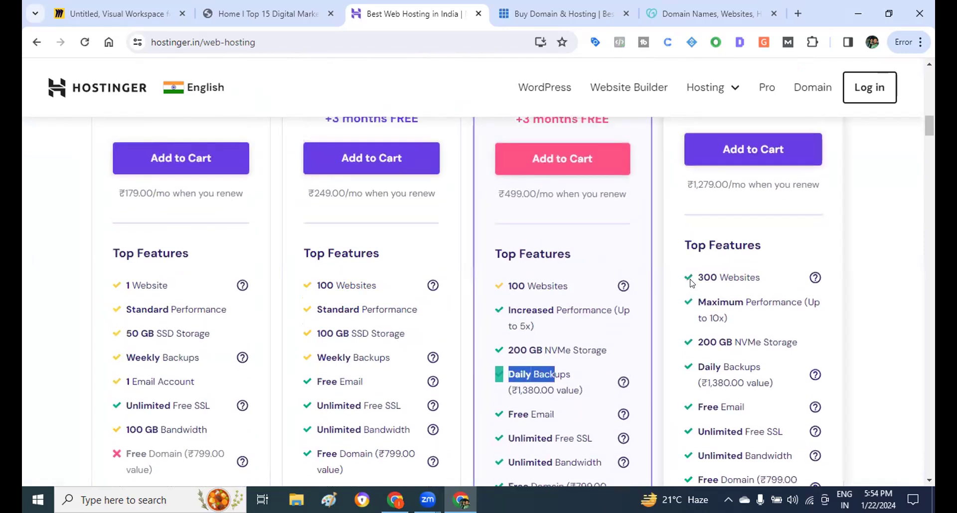
Compare the website allowances, highlighting 300 Websites in the Cloud Startup plan and 1 Website in the Single plan.
scroll(691, 283, "up", 6)
scroll(743, 297, "down", 6)
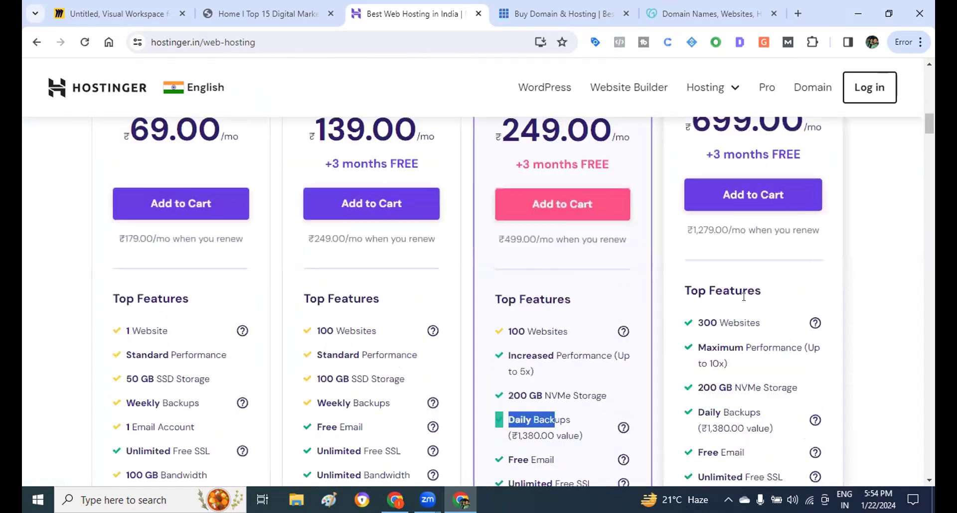
left_click_drag(698, 317, 761, 317)
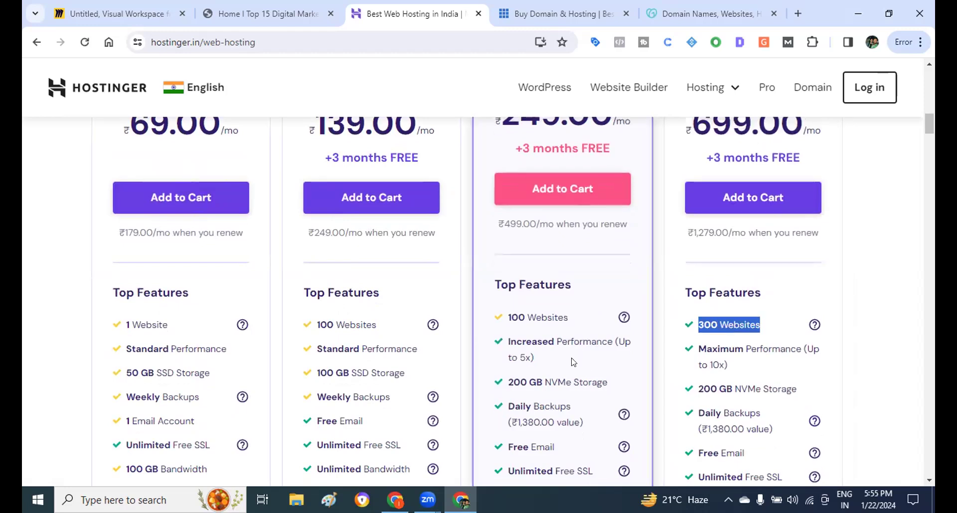
scroll(573, 362, "up", 1)
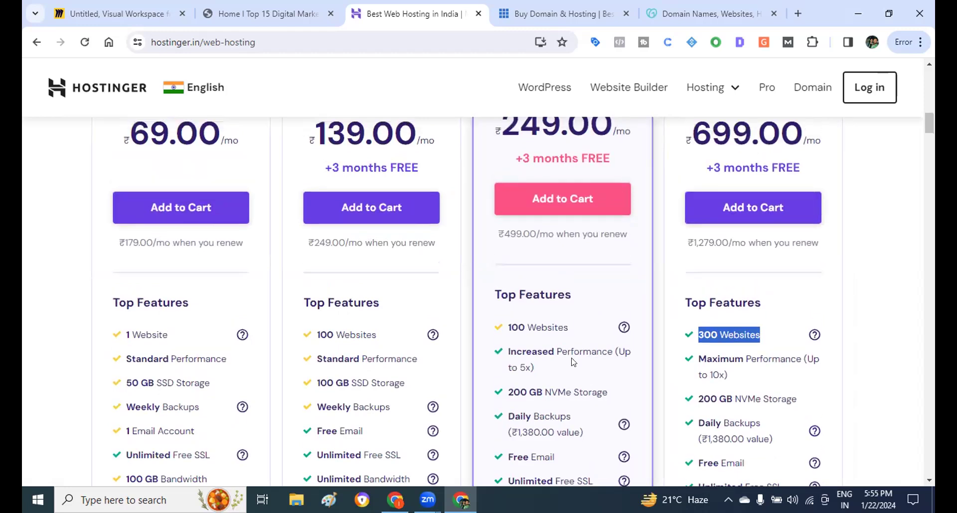
scroll(573, 362, "down", 1)
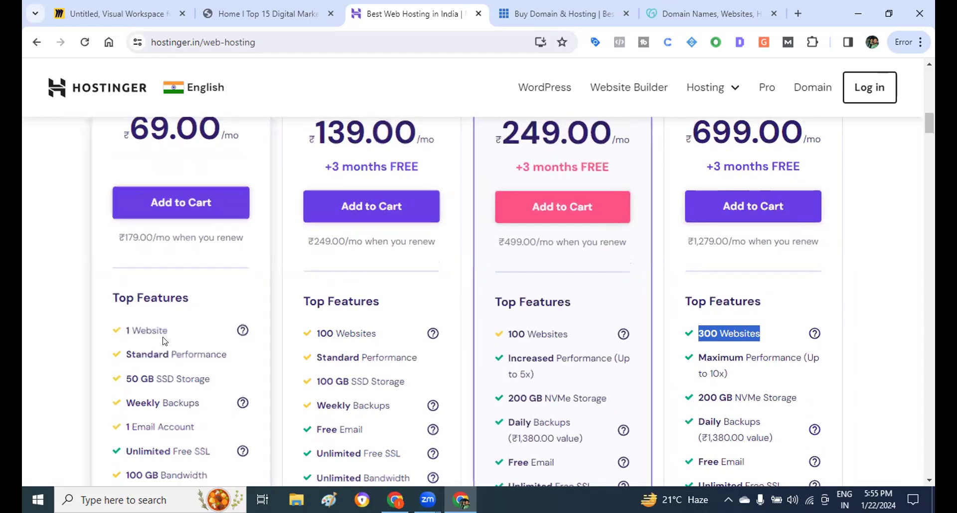
left_click_drag(168, 326, 125, 326)
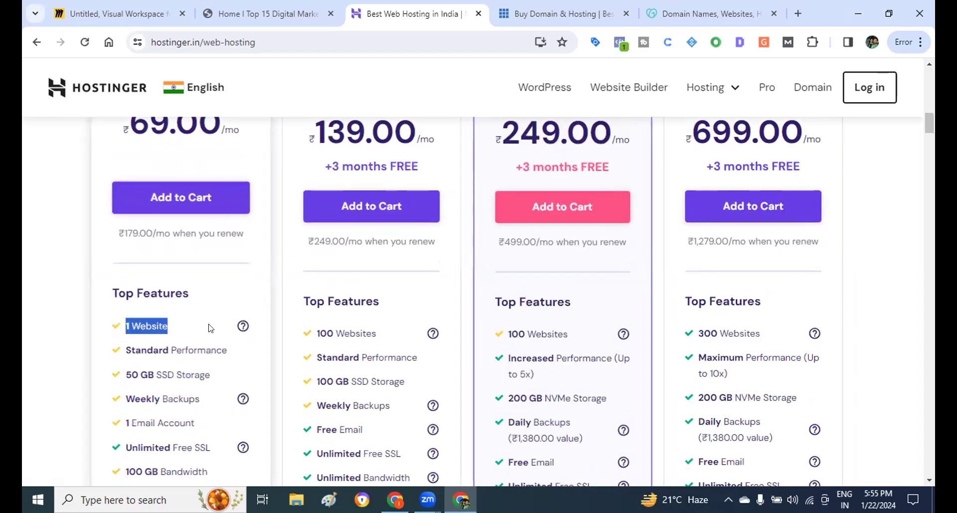
left_click(350, 319)
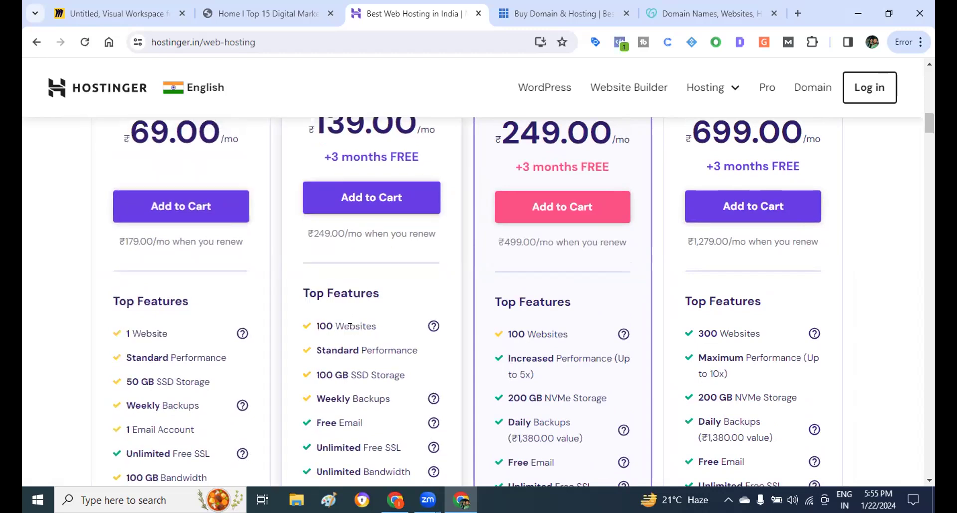
Review the Single plan's price and features, and add that plan to the cart.
scroll(387, 241, "up", 3)
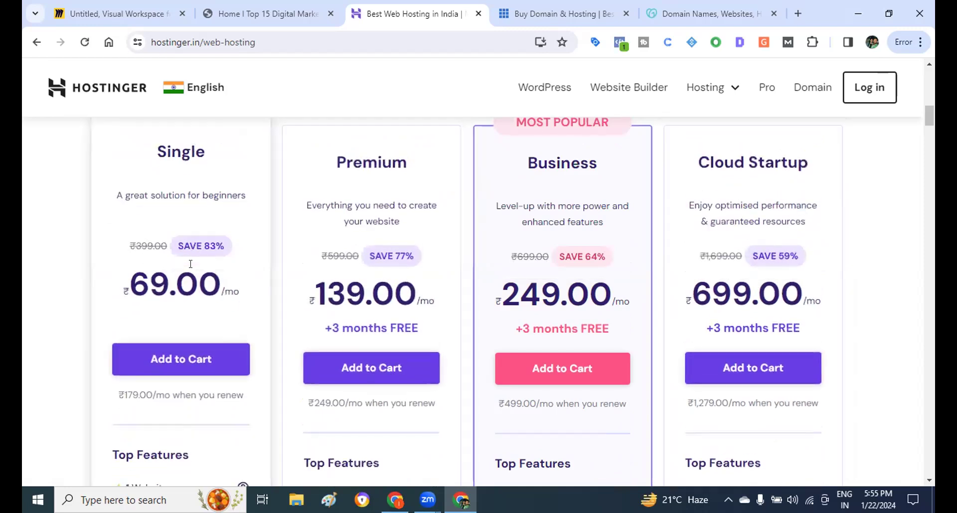
scroll(115, 209, "down", 5)
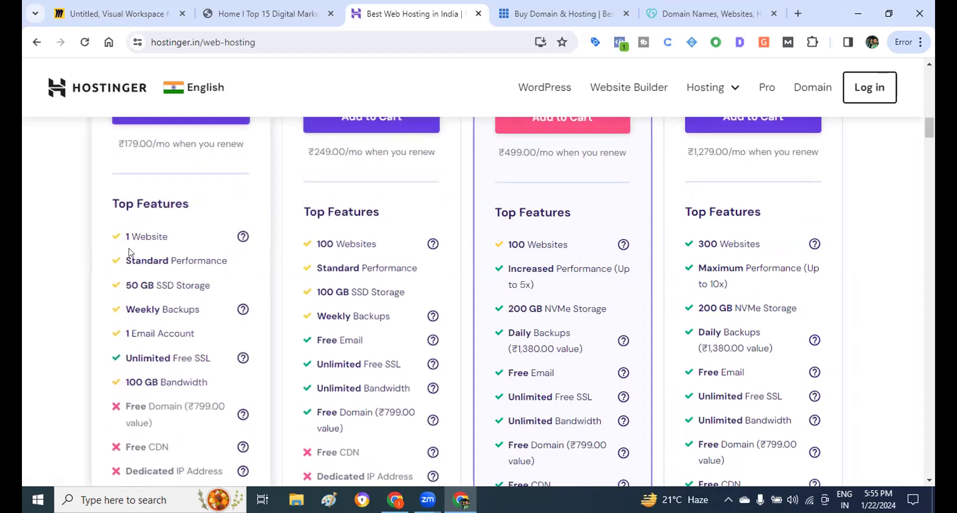
scroll(125, 242, "up", 3)
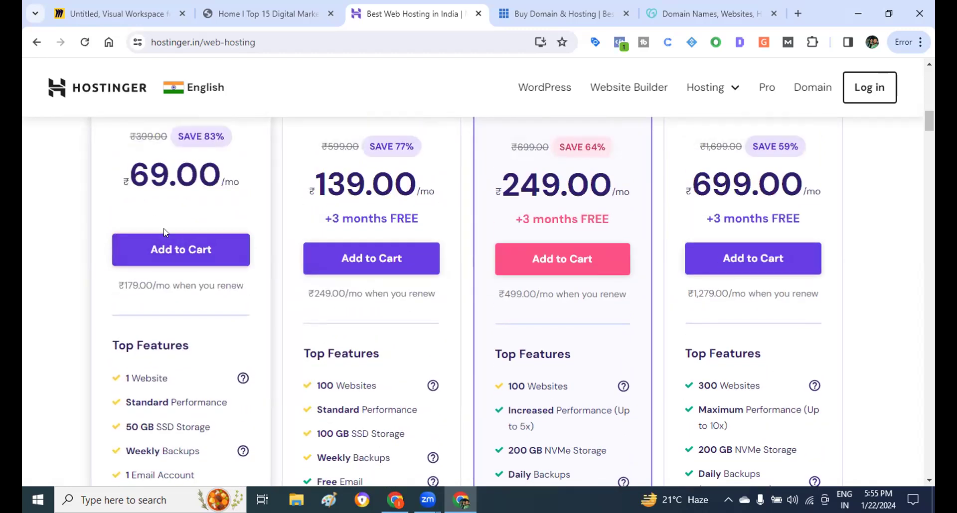
left_click(191, 255)
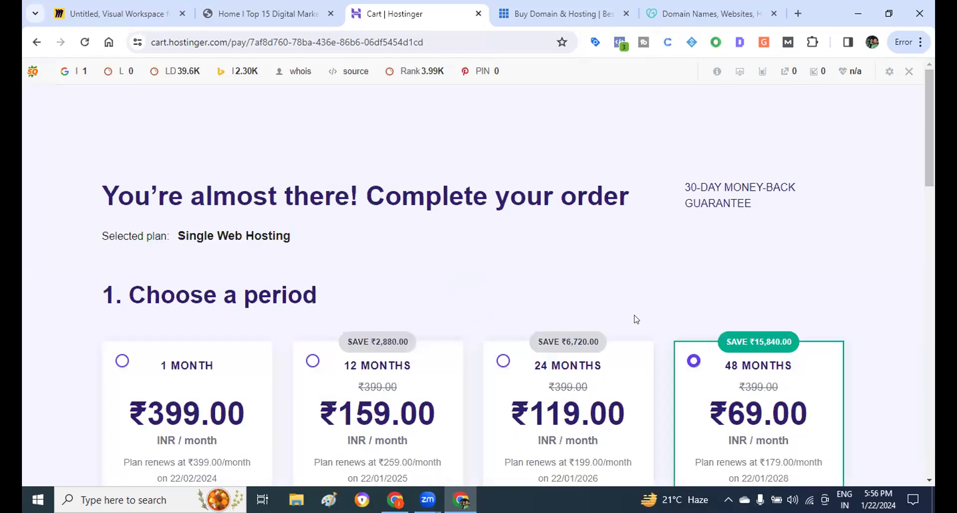
Try to choose the 12-month period for Single Web Hosting and check the plan in the payment section.
scroll(636, 319, "down", 4)
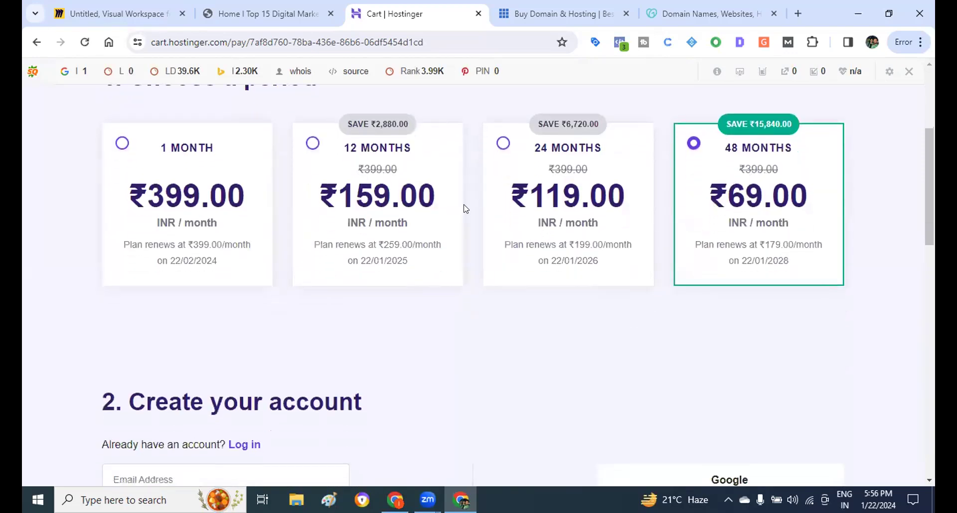
left_click(324, 158)
scroll(307, 140, "up", 2)
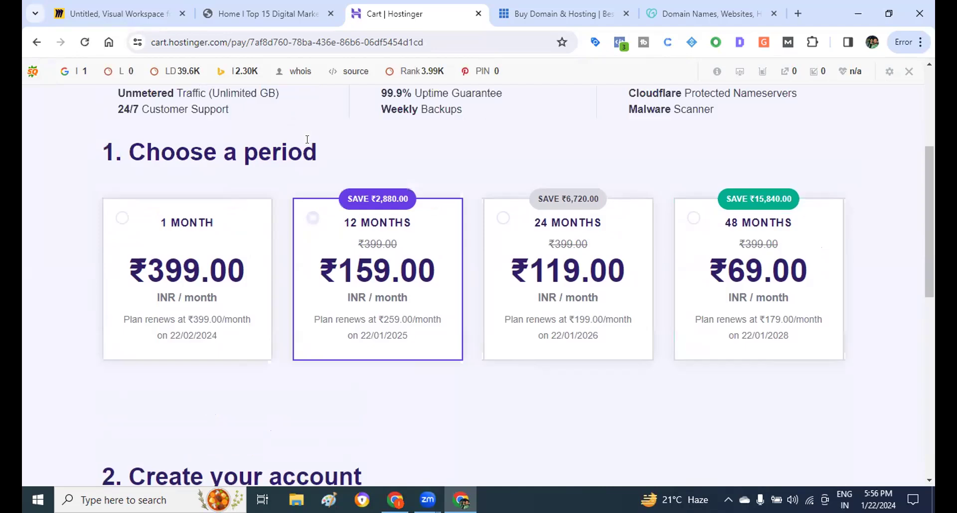
scroll(314, 214, "down", 1)
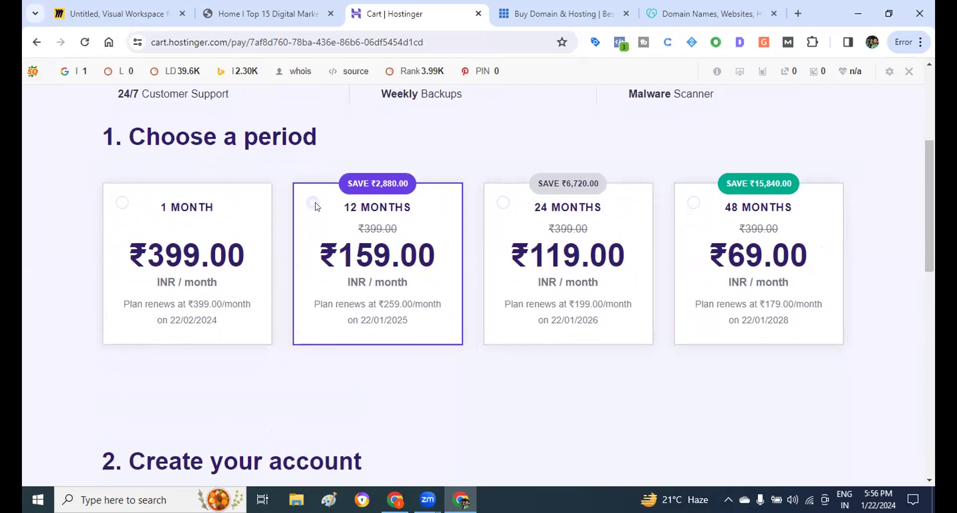
scroll(488, 317, "down", 9)
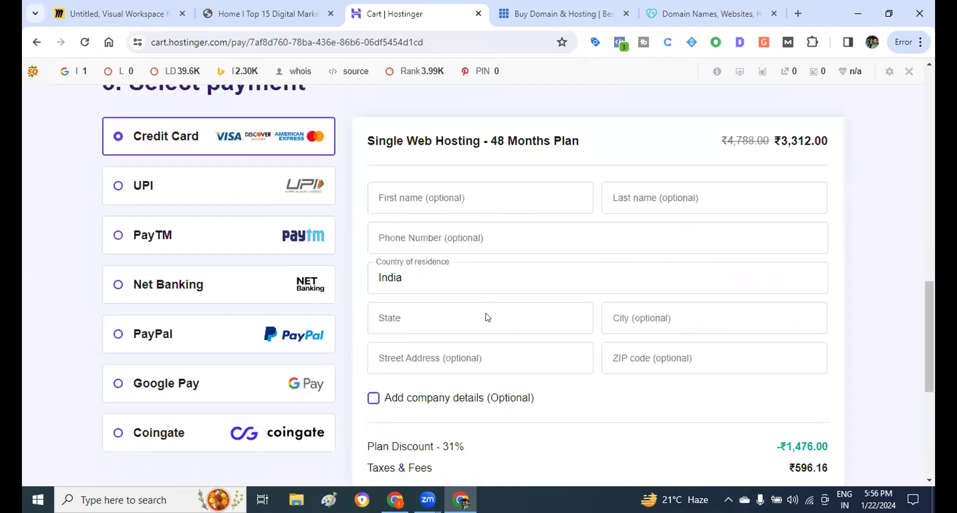
scroll(488, 317, "down", 4)
scroll(488, 317, "up", 12)
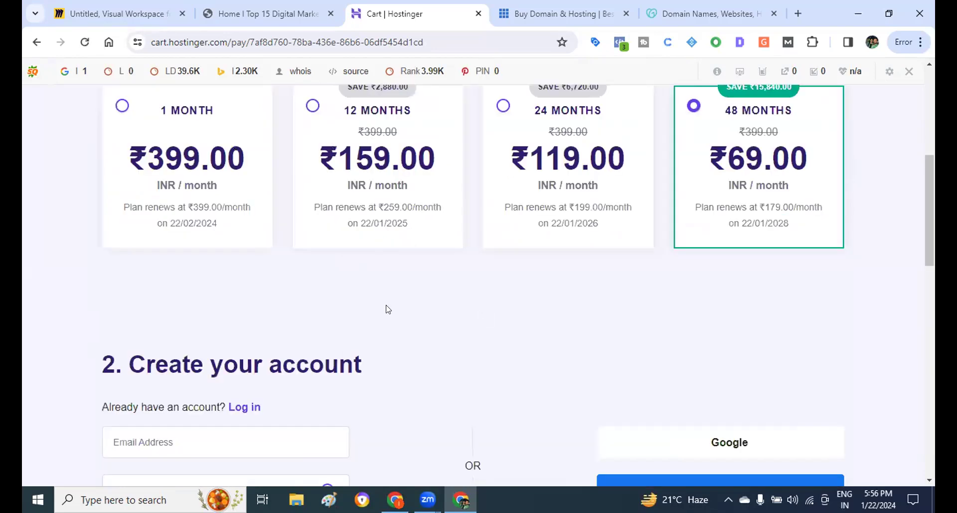
Choose the 12-month period for Single Web Hosting and check the order total in the payment section.
scroll(314, 255, "up", 3)
left_click(313, 251)
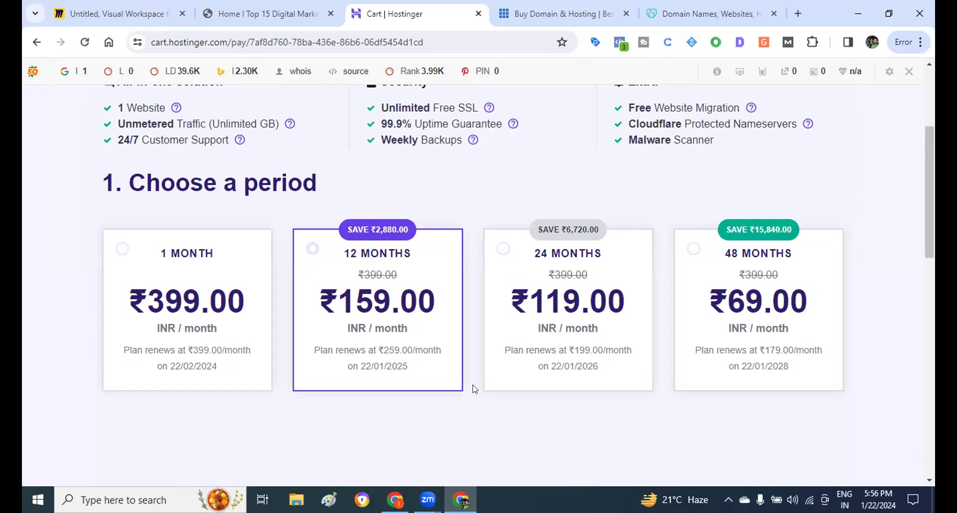
scroll(576, 401, "down", 6)
scroll(576, 402, "down", 8)
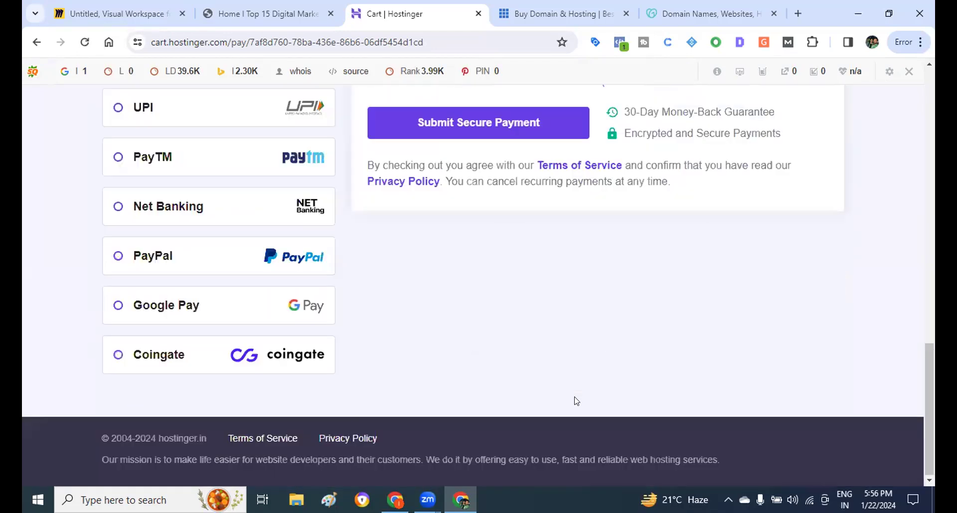
scroll(718, 327, "down", 1)
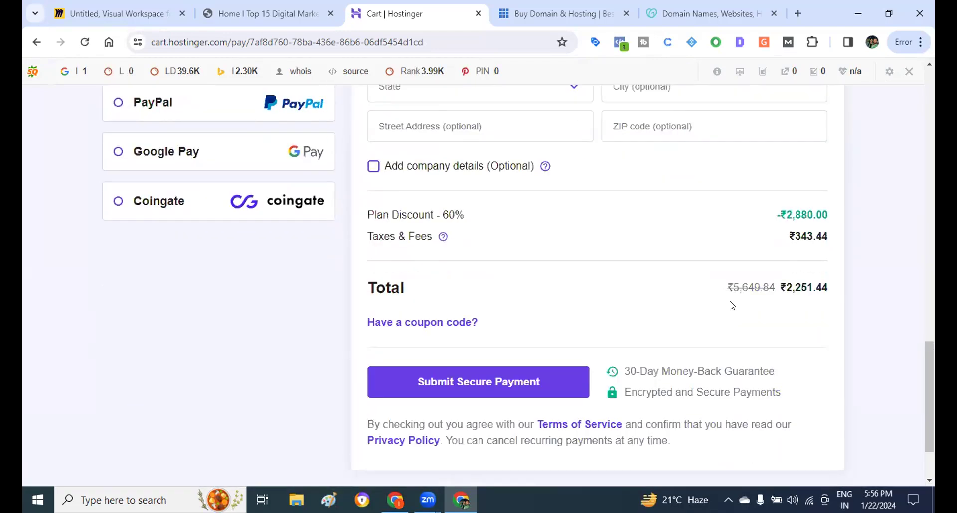
Highlight the discounted order total for Single Web Hosting, and return to the web hosting plans page.
left_click_drag(782, 293, 836, 287)
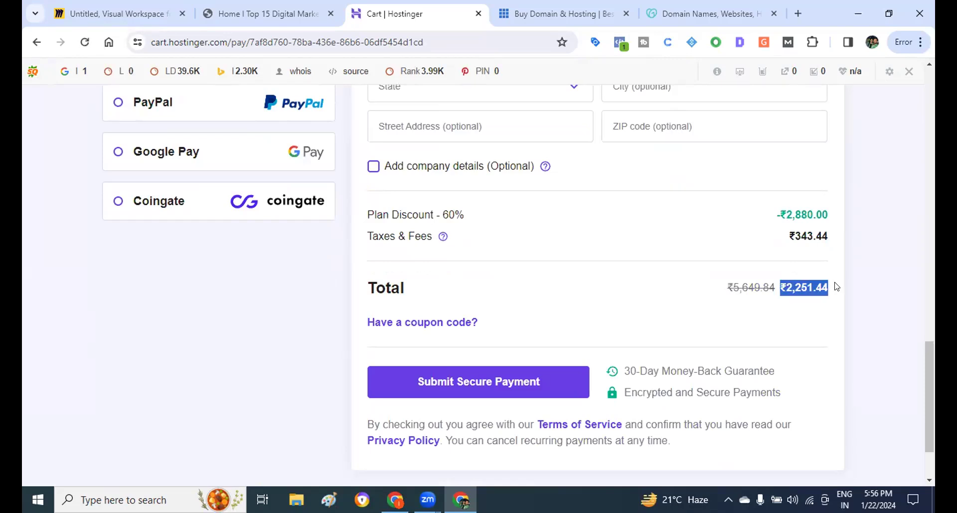
left_click(836, 287)
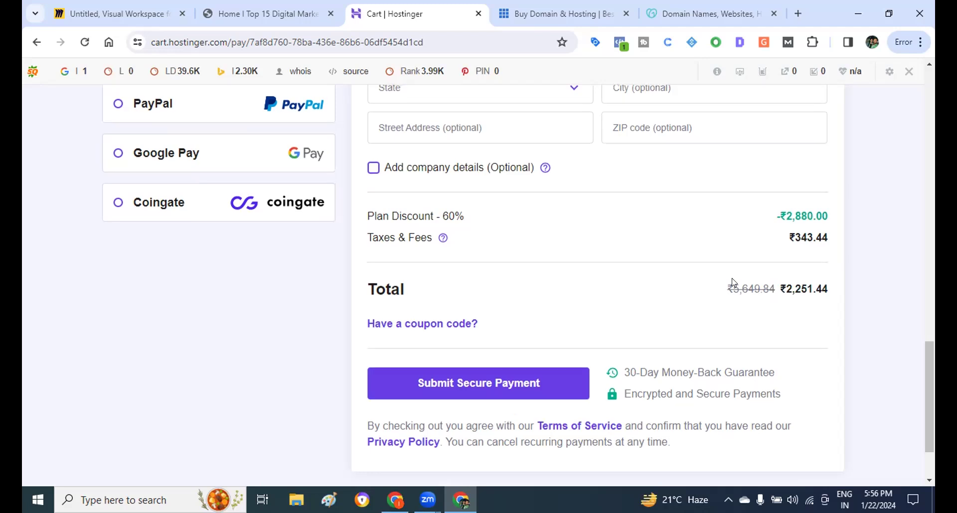
scroll(732, 282, "up", 10)
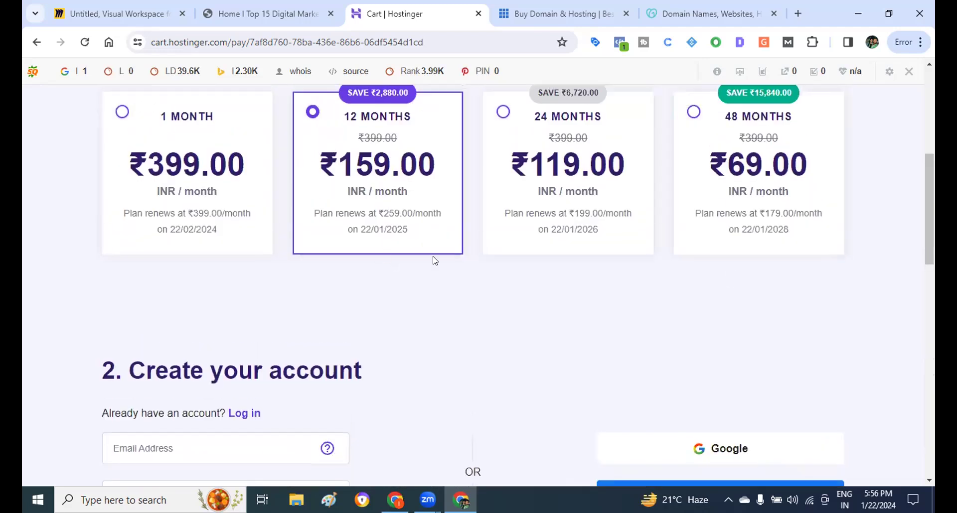
scroll(433, 260, "up", 4)
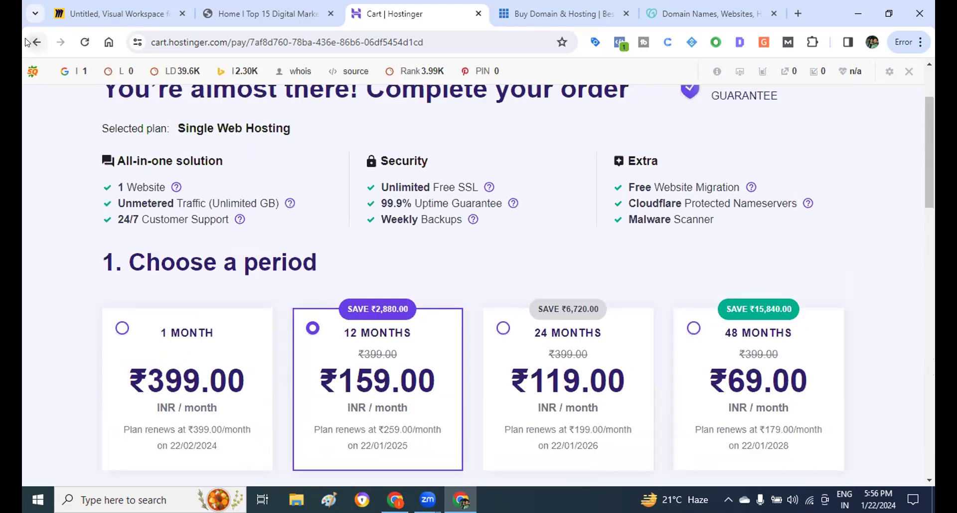
left_click(27, 42)
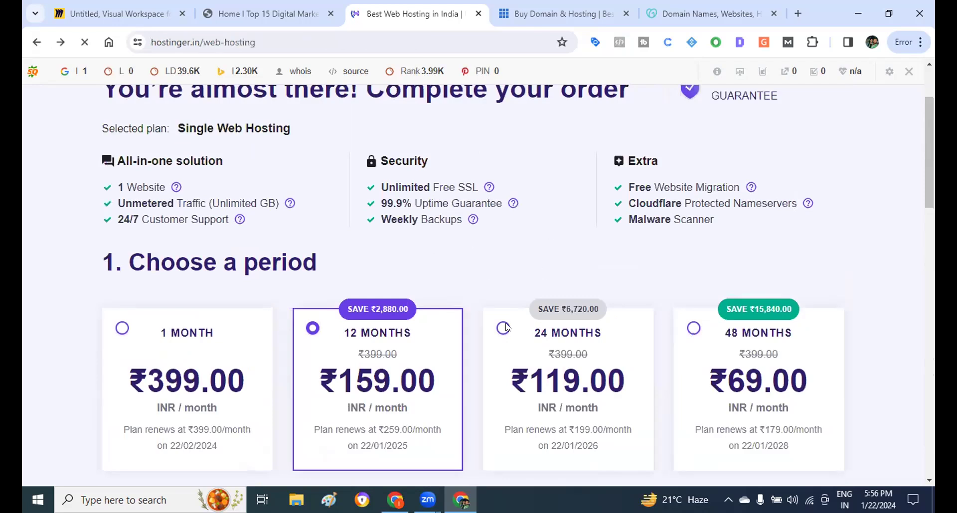
Examine the plans' feature lists, including website builder, security, support, and domain and CDN inclusions.
scroll(517, 304, "down", 5)
scroll(517, 304, "down", 5)
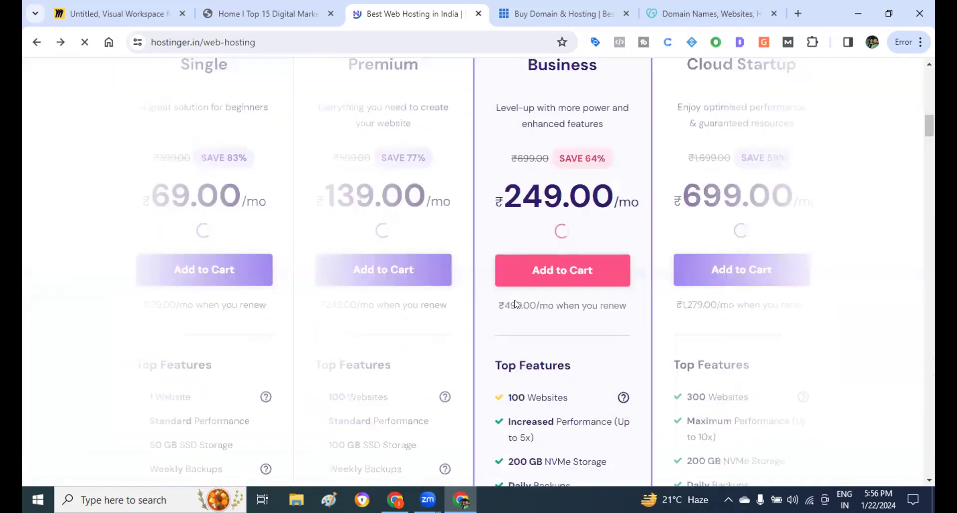
scroll(517, 304, "down", 7)
scroll(517, 304, "down", 10)
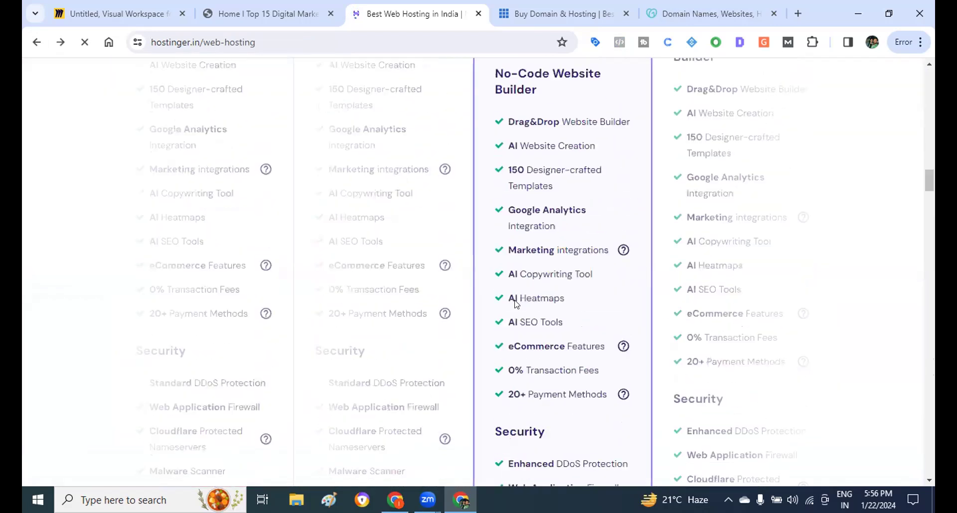
scroll(517, 304, "down", 14)
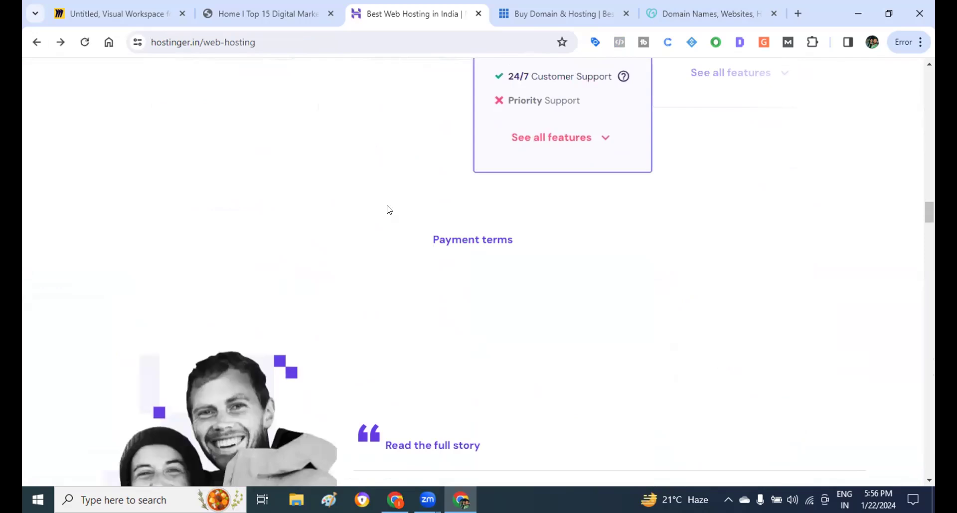
scroll(389, 210, "up", 10)
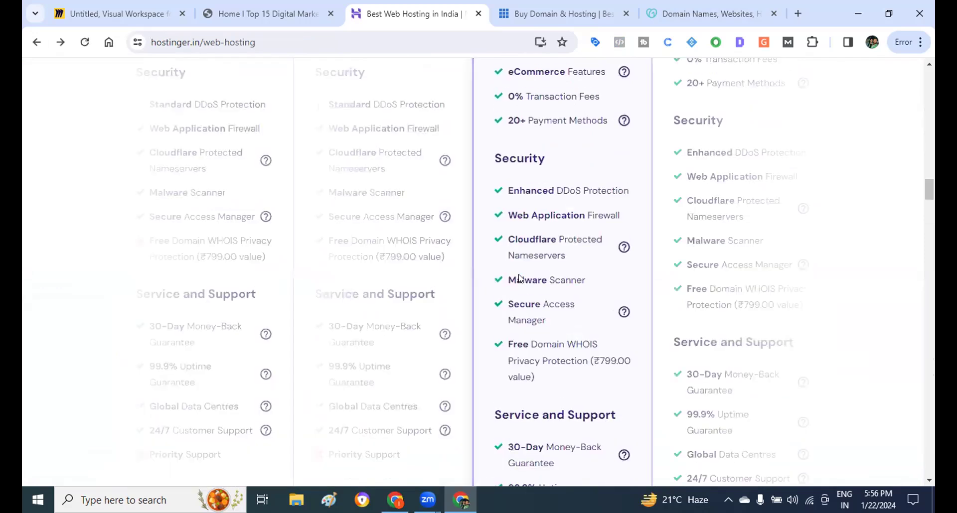
scroll(518, 277, "up", 4)
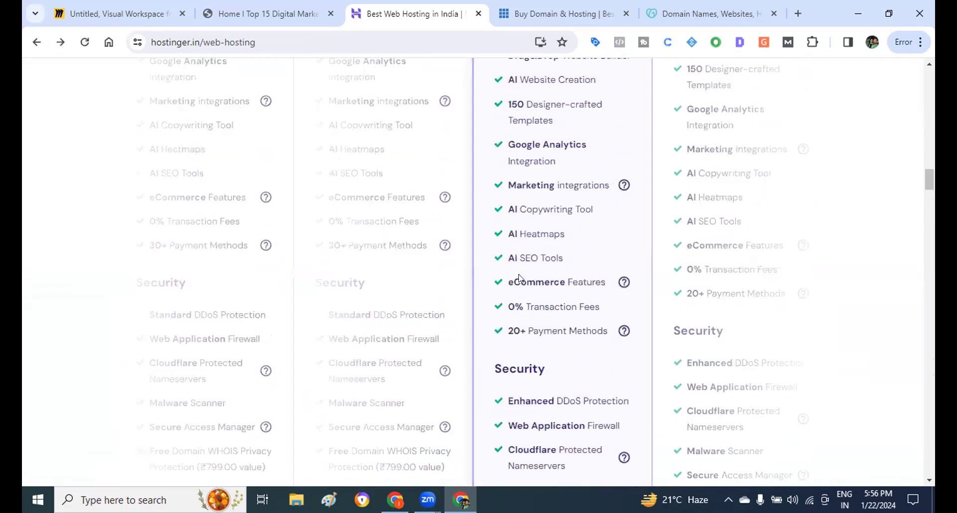
scroll(518, 277, "up", 10)
scroll(519, 277, "up", 4)
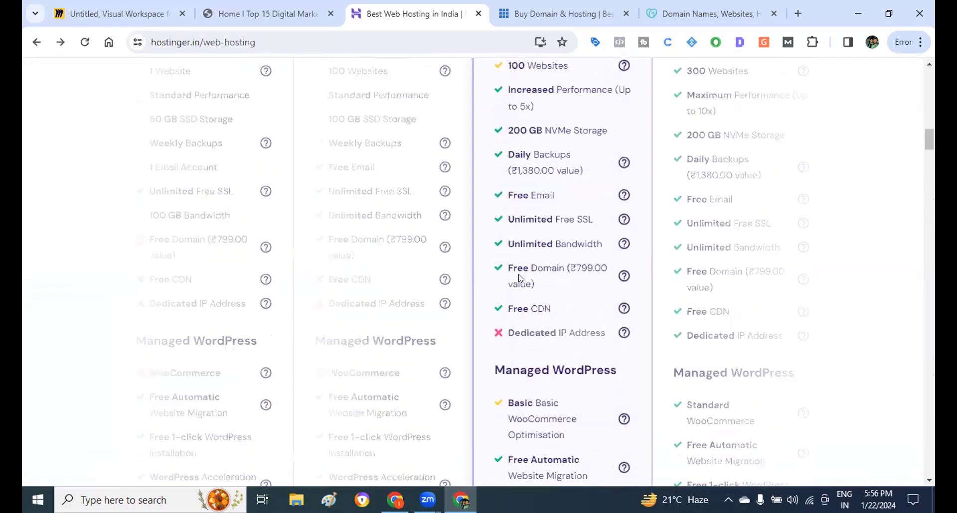
scroll(520, 275, "up", 1)
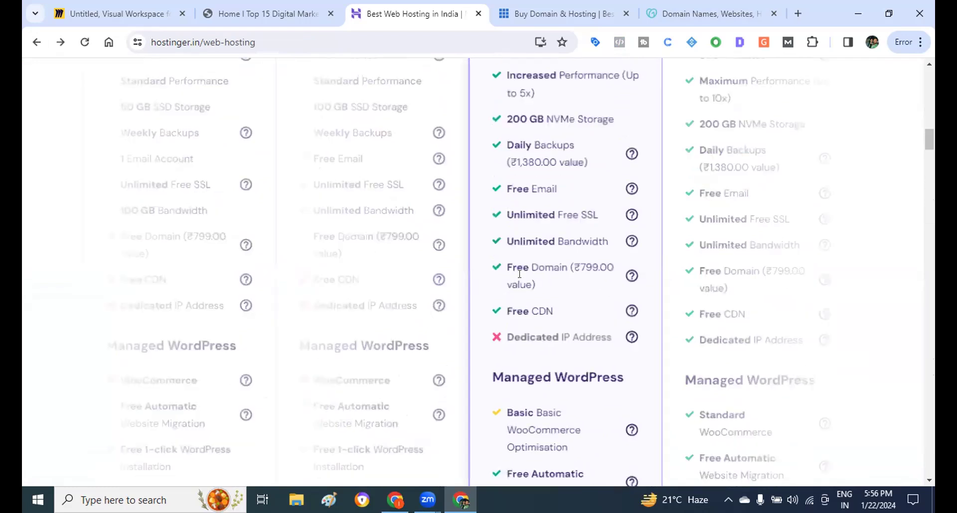
Enlarge the Business plan's feature list and highlight its Free Domain and Free CDN entries.
scroll(520, 273, "up", 5)
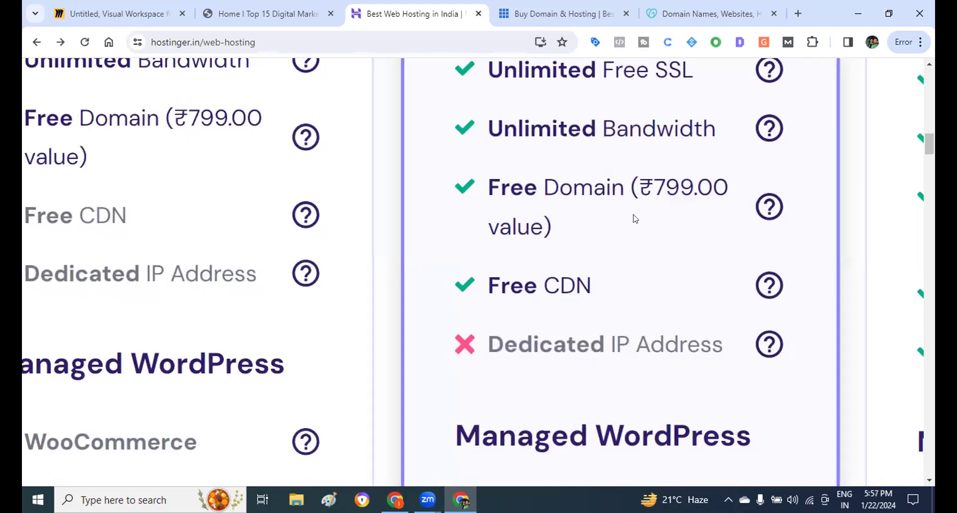
left_click_drag(488, 188, 624, 189)
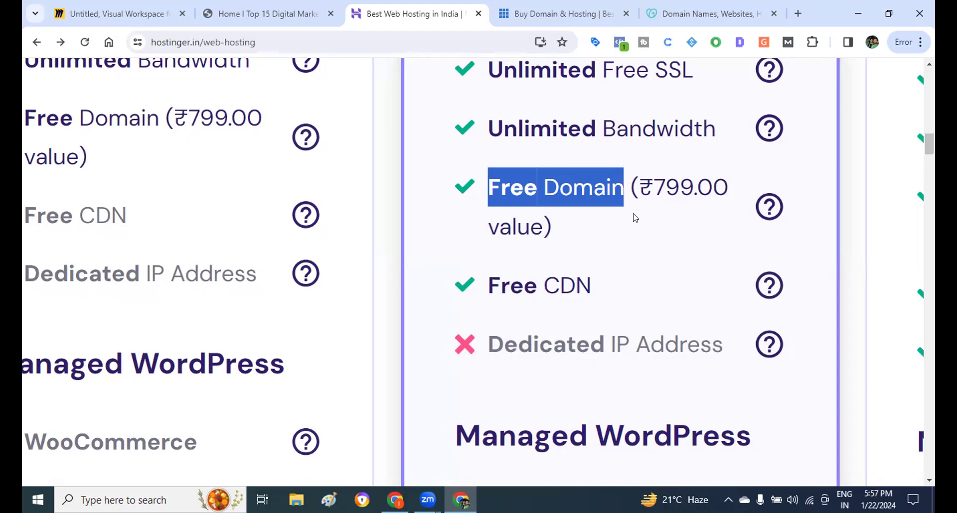
mouse_move(691, 15)
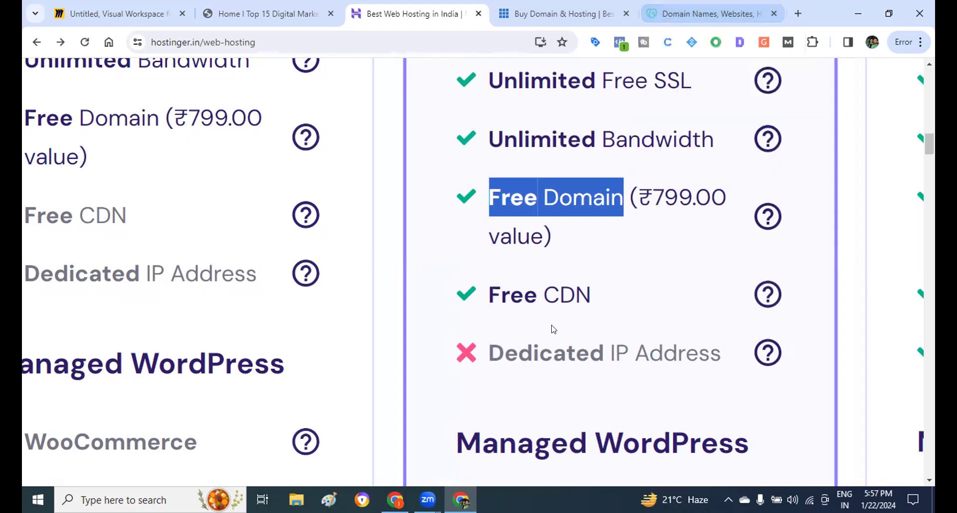
scroll(551, 331, "down", 4)
left_click_drag(466, 316, 571, 308)
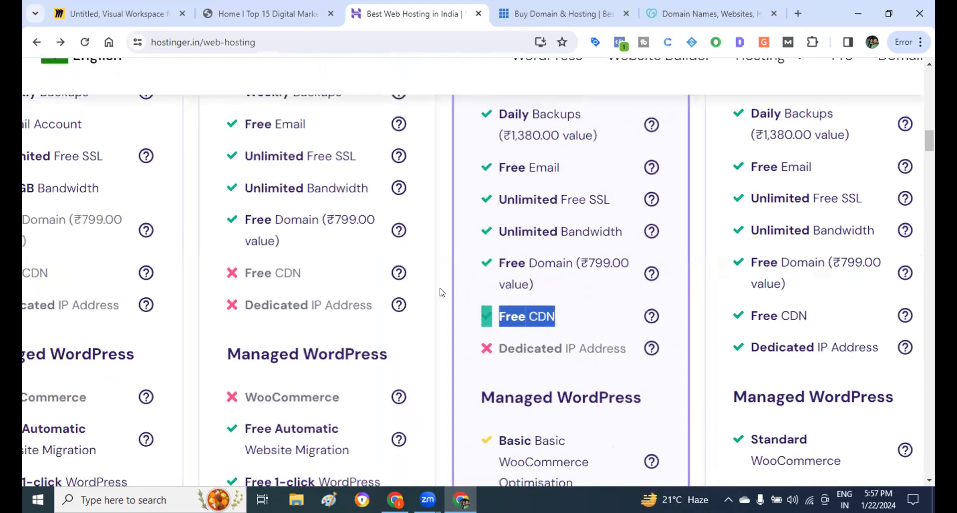
Restore the normal page size, view the Bluehost home page, and return to the Hostinger plans.
scroll(438, 294, "down", 1)
key("ctrl+Tab")
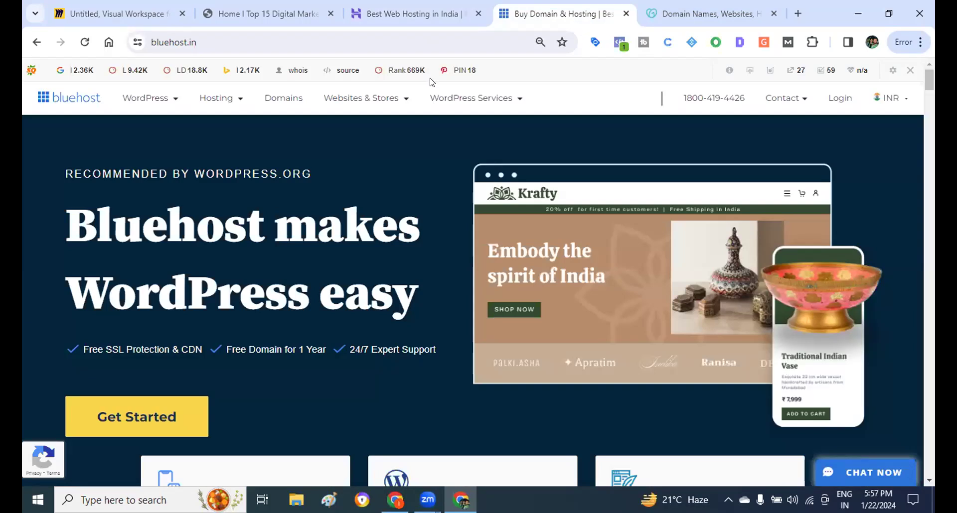
left_click(401, 14)
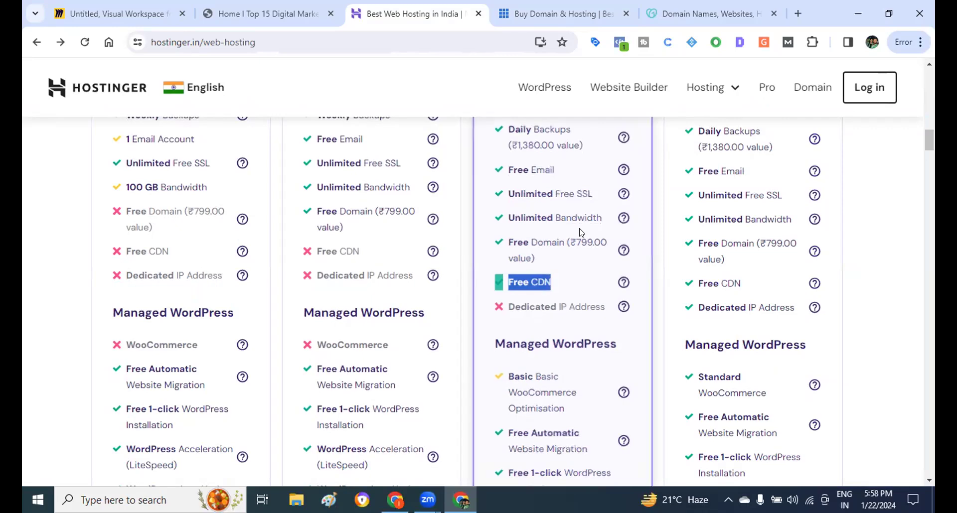
Review the remaining features of the hosting plans, and add the Premium plan to the cart.
scroll(579, 231, "down", 15)
scroll(578, 229, "down", 10)
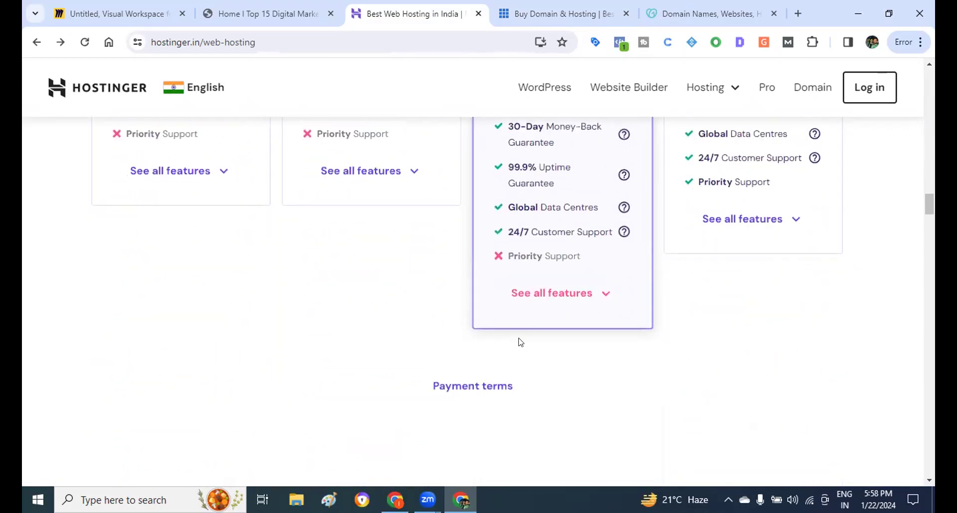
scroll(573, 309, "up", 5)
scroll(574, 309, "up", 15)
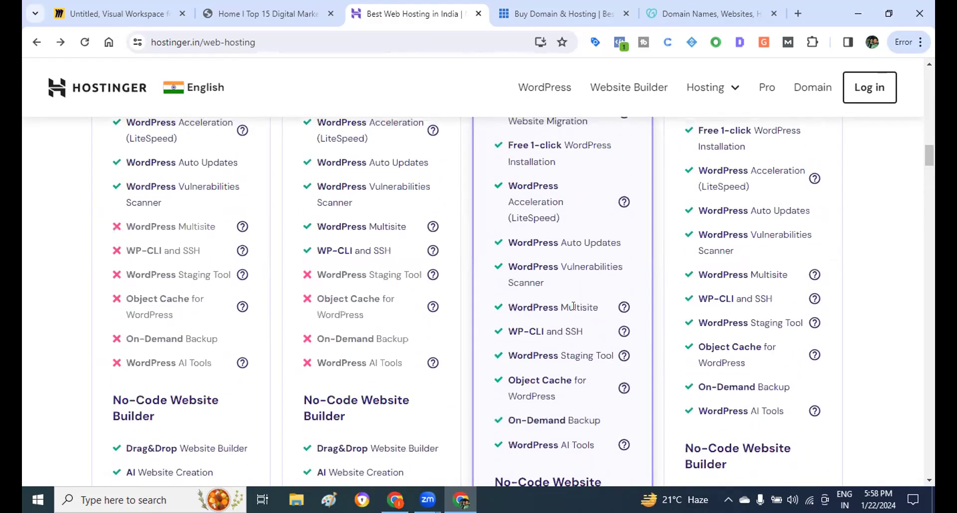
scroll(574, 306, "up", 3)
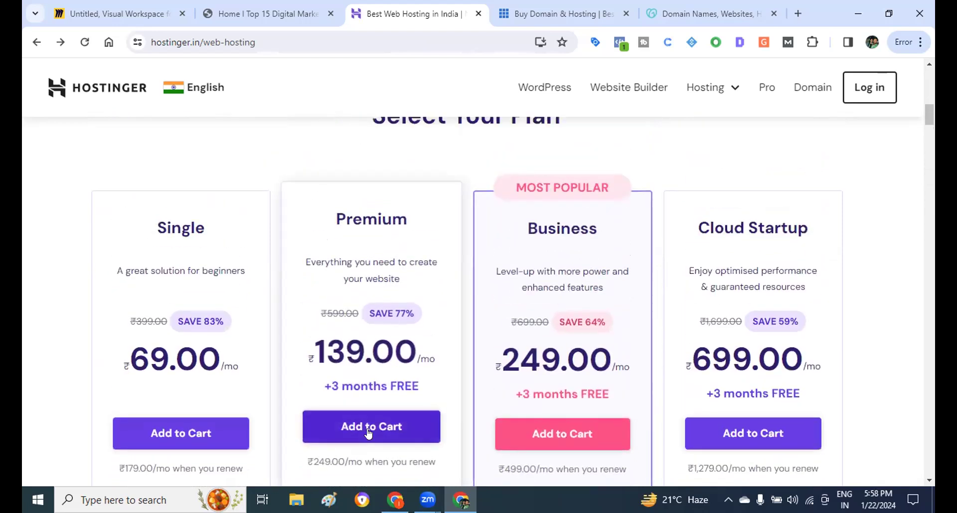
left_click(368, 434)
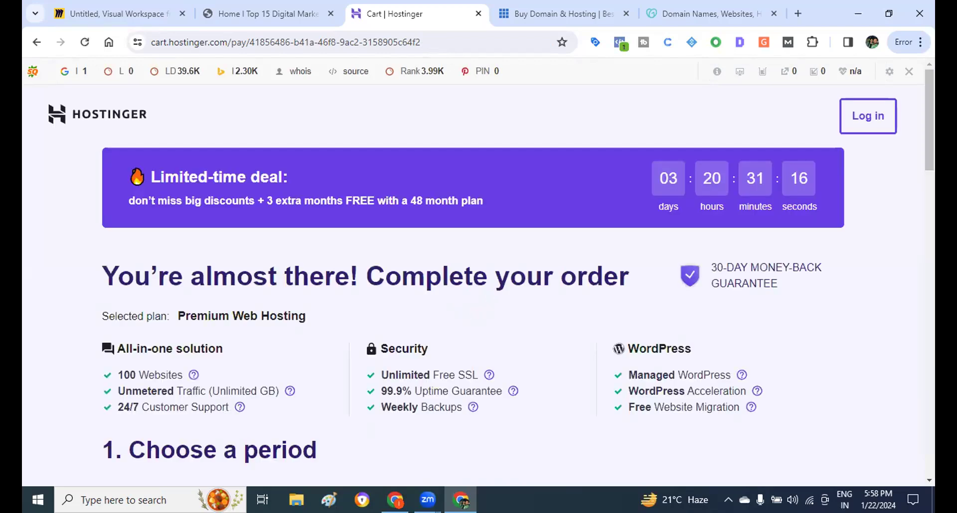
Choose the 12-month period for Premium Web Hosting and check the order total in the payment section.
scroll(434, 382, "down", 8)
scroll(435, 382, "up", 3)
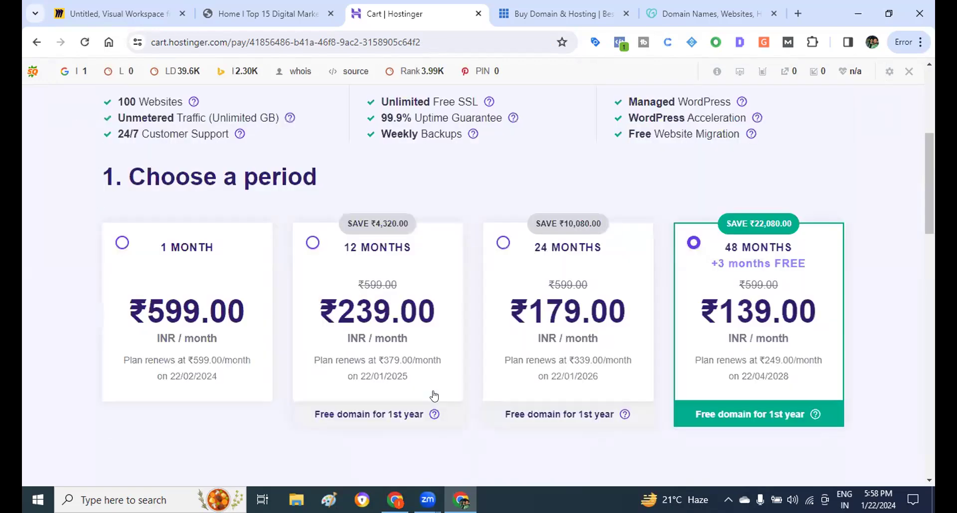
left_click(315, 266)
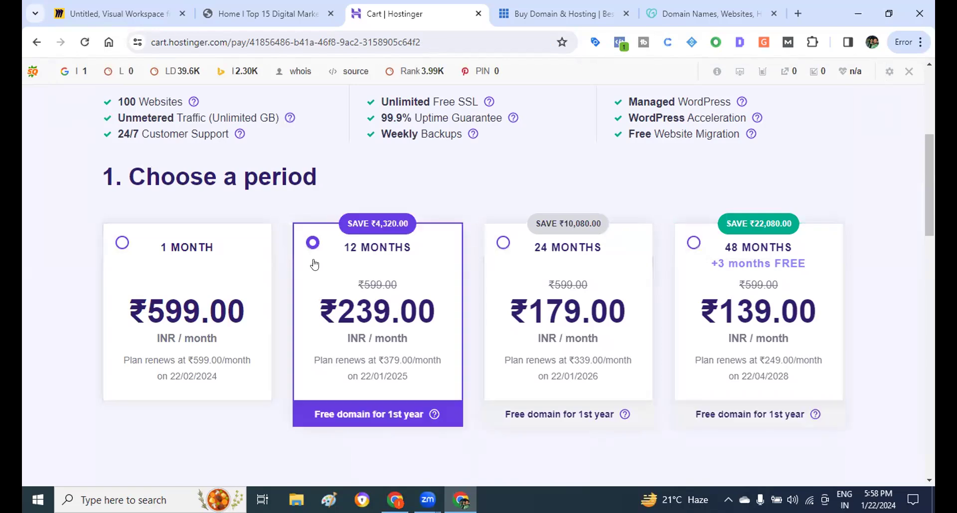
scroll(425, 335, "down", 3)
scroll(426, 336, "down", 6)
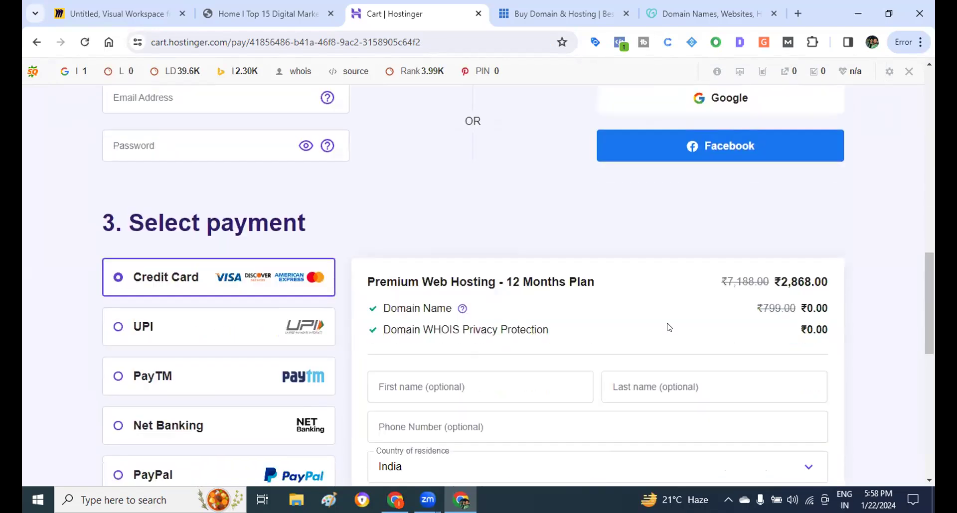
scroll(667, 327, "down", 7)
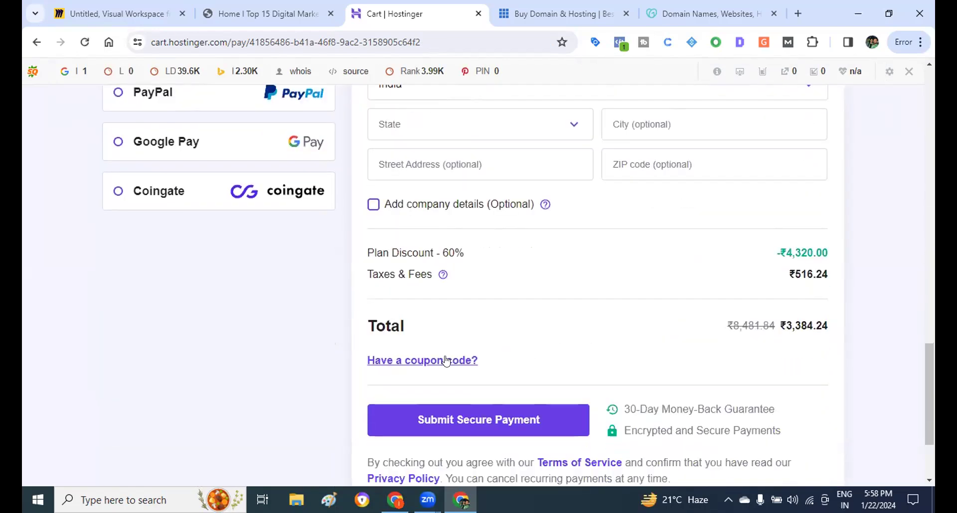
Apply the coupon code GRABON to the Hostinger cart.
left_click(446, 360)
left_click(435, 403)
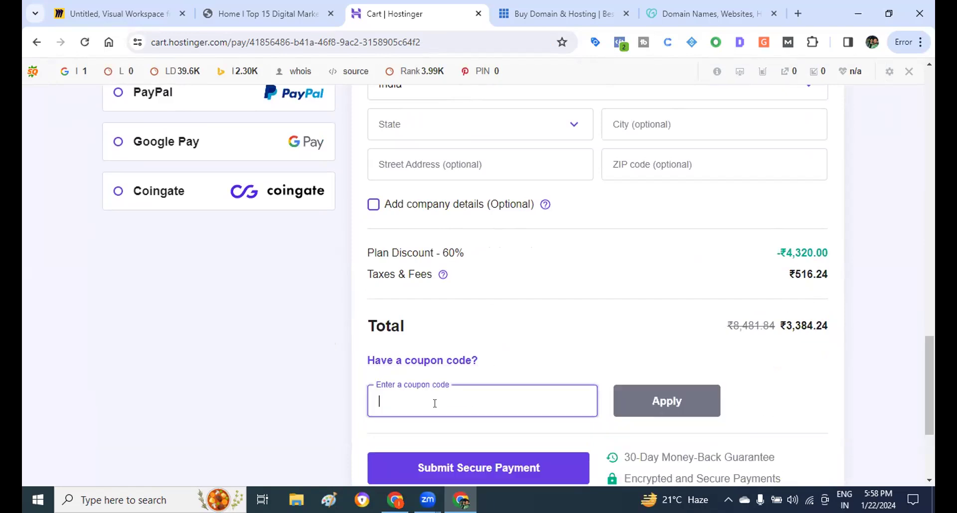
type("GRABON")
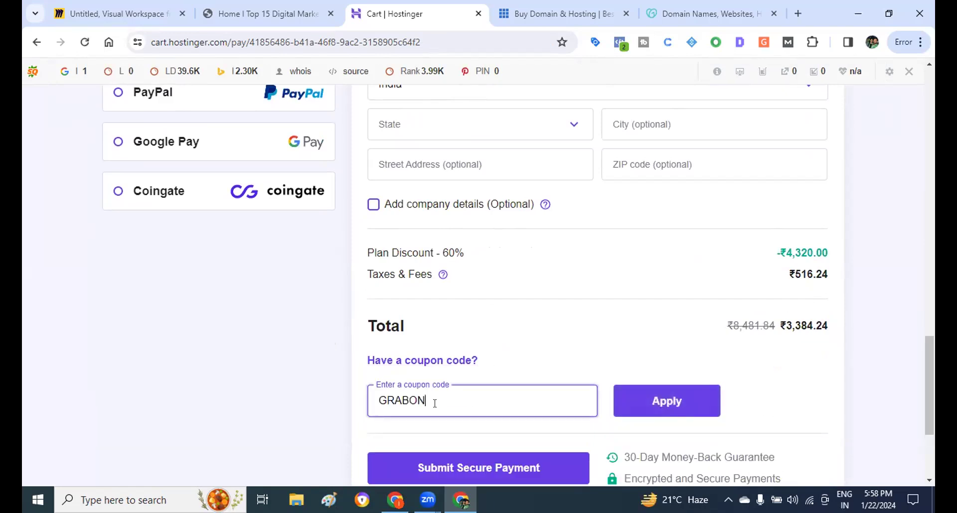
key("Return")
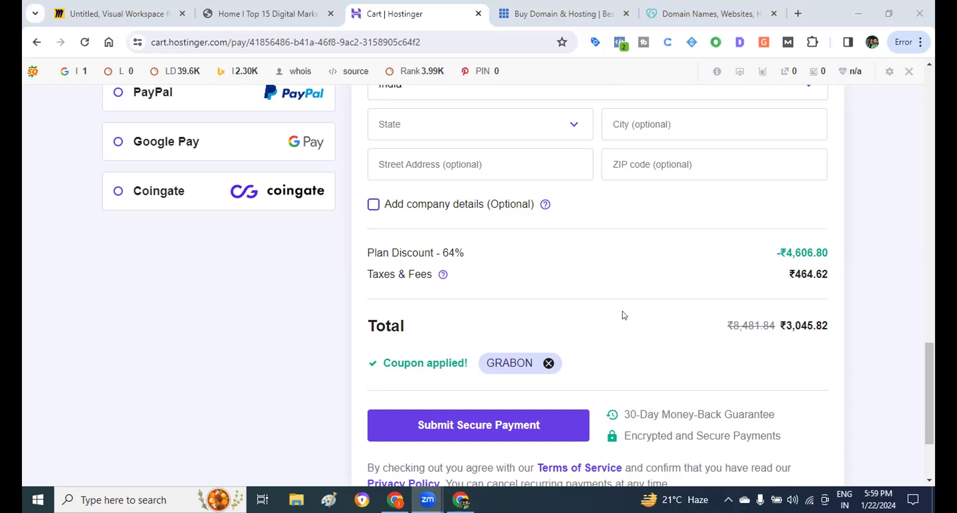
View the Bluehost India homepage that is already open in the browser.
left_click(522, 25)
left_click(138, 42)
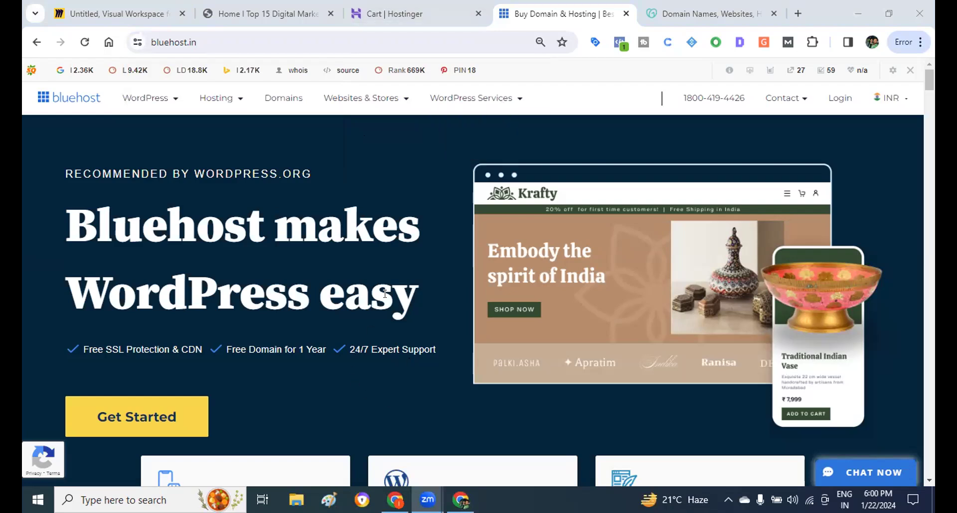
key("alt+Tab")
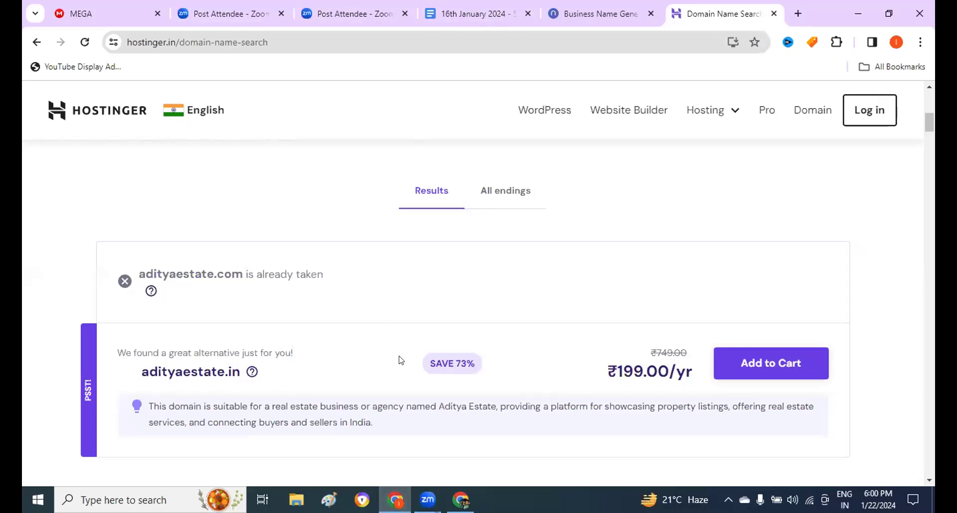
key("alt+Tab")
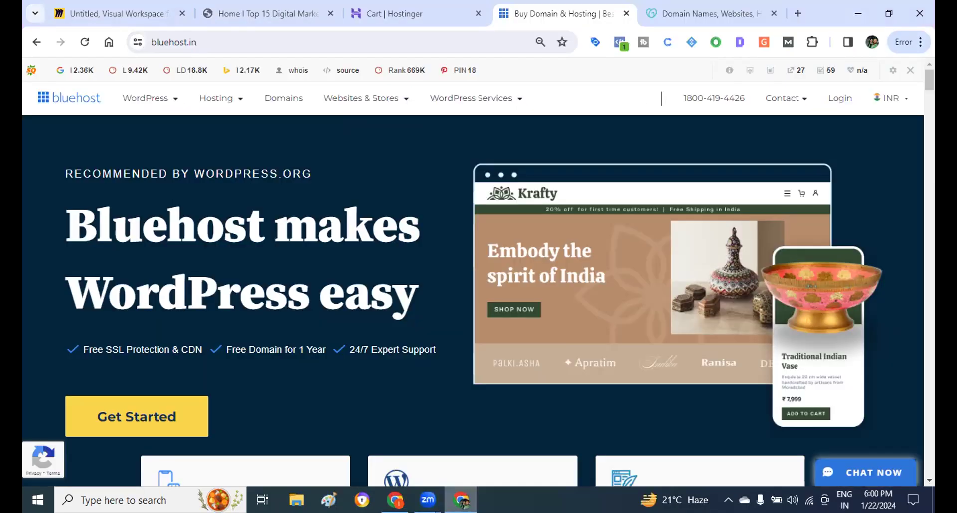
Switch to the Miro board and draw a wide rectangle in the empty area beyond the domain and hosting flowchart.
left_click(125, 7)
scroll(275, 286, "down", 1)
scroll(276, 285, "right", 2)
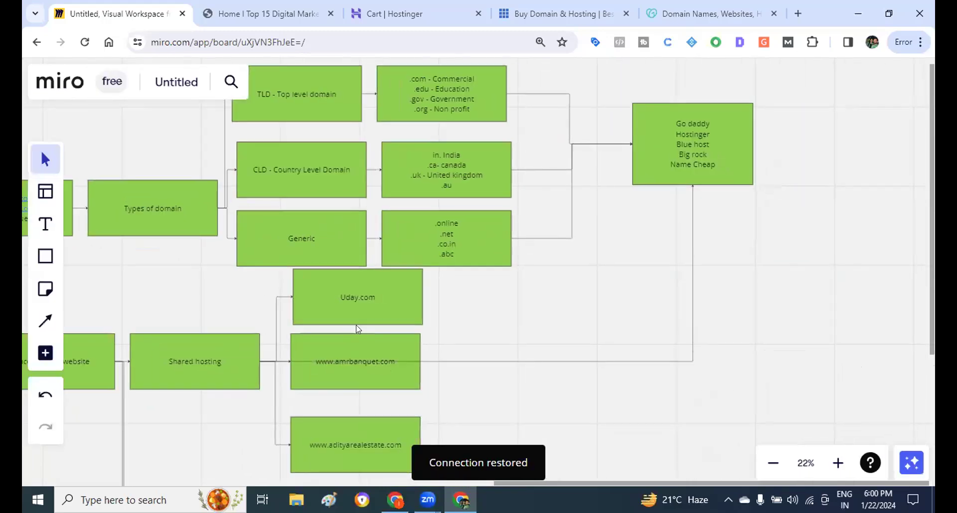
scroll(542, 327, "down", 2)
scroll(542, 327, "right", 4)
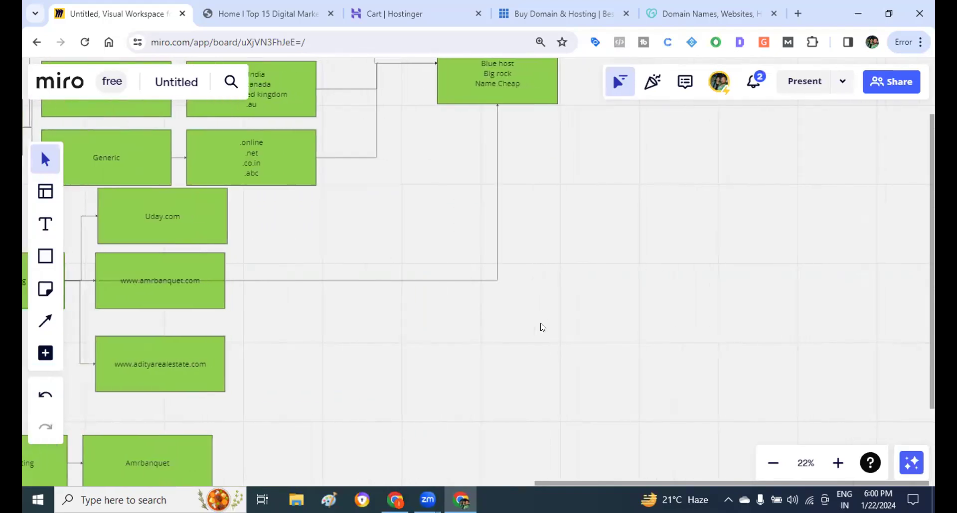
scroll(542, 327, "down", 4)
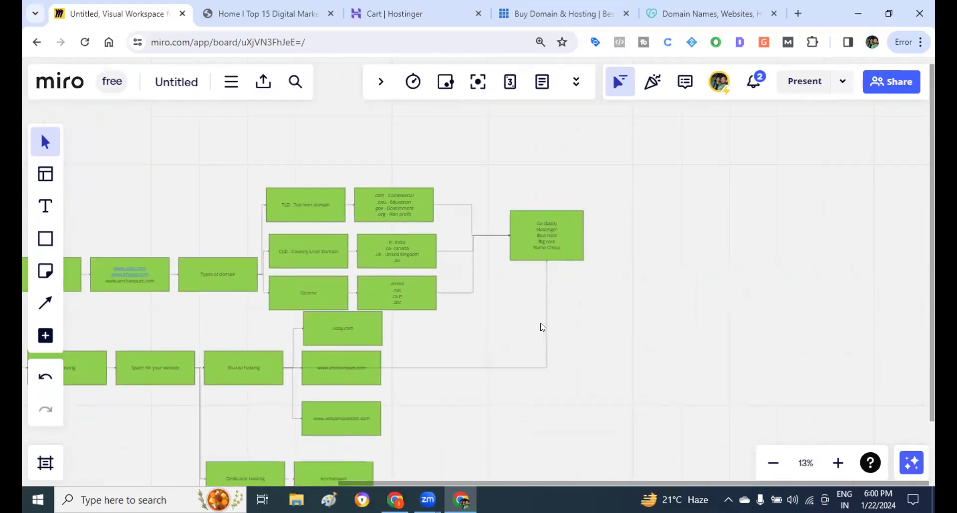
scroll(636, 314, "right", 15)
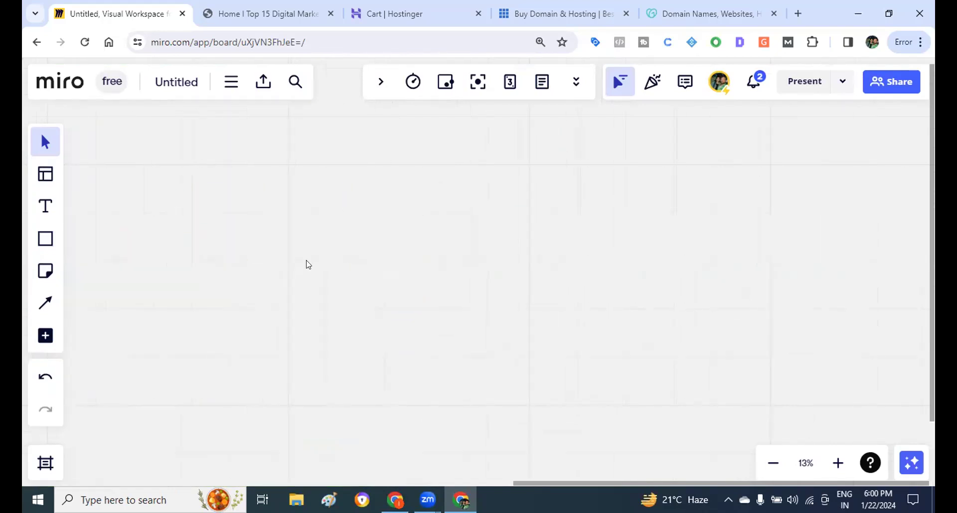
left_click(42, 241)
left_click(94, 239)
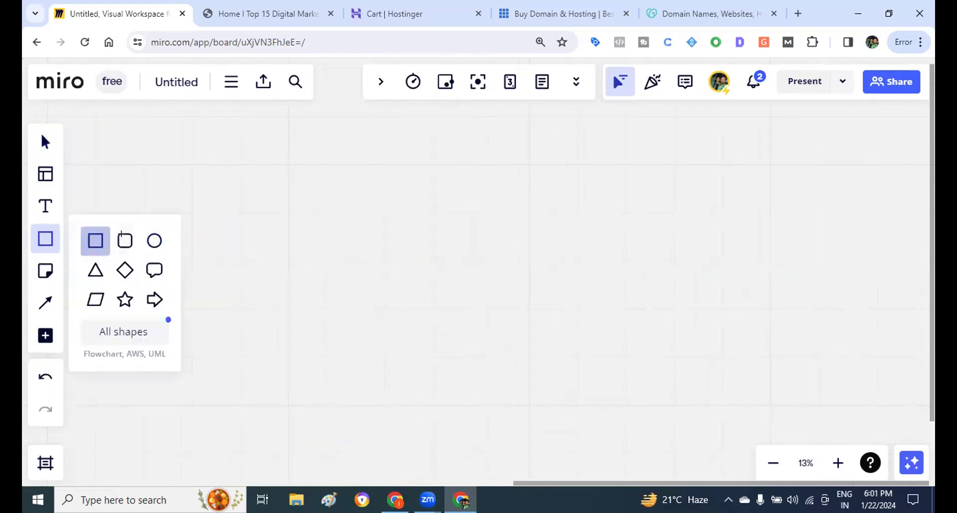
left_click_drag(139, 217, 373, 291)
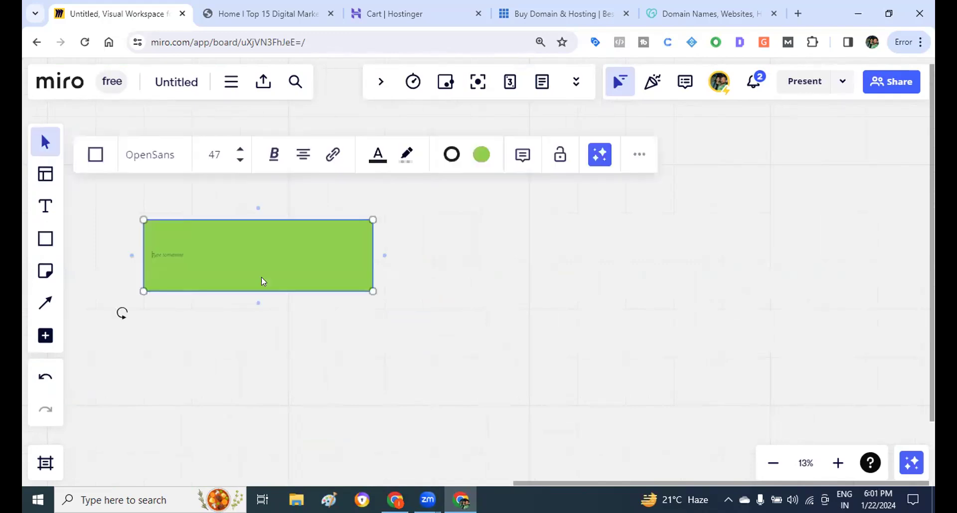
Set the new rectangle's font size to 144.
left_click(240, 150)
left_click(240, 150)
left_click(240, 150)
left_click(241, 150)
left_click(240, 150)
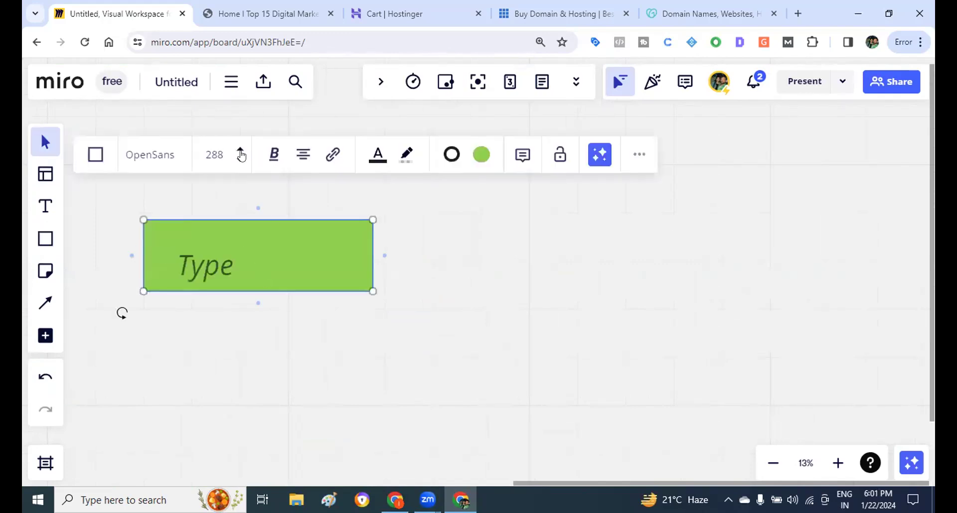
left_click(240, 160)
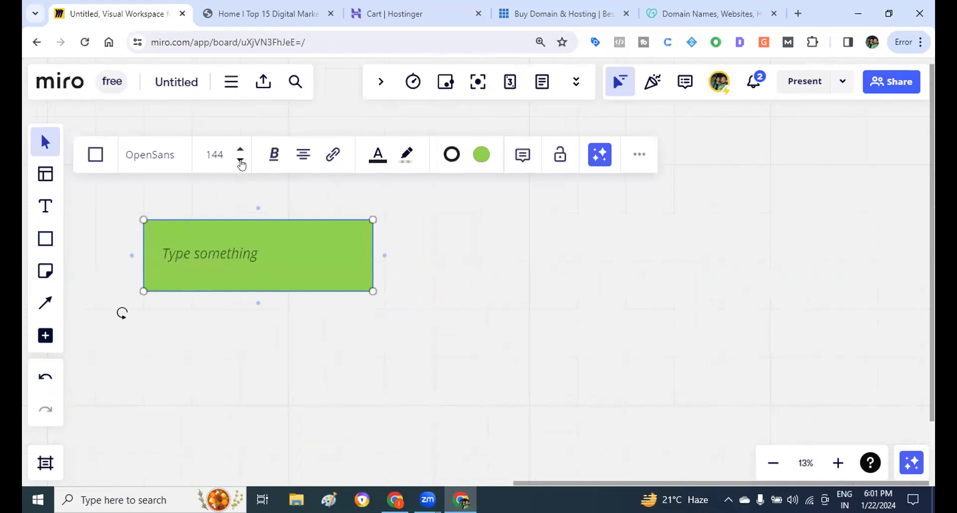
type("ww")
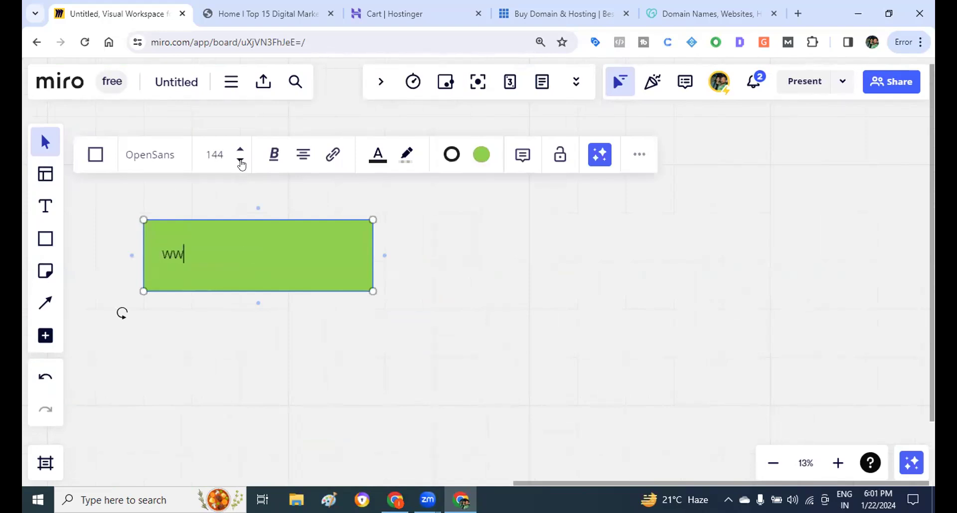
type("w.learnology")
type(".com")
key("BackSpace")
key("BackSpace")
key("BackSpace")
type("in")
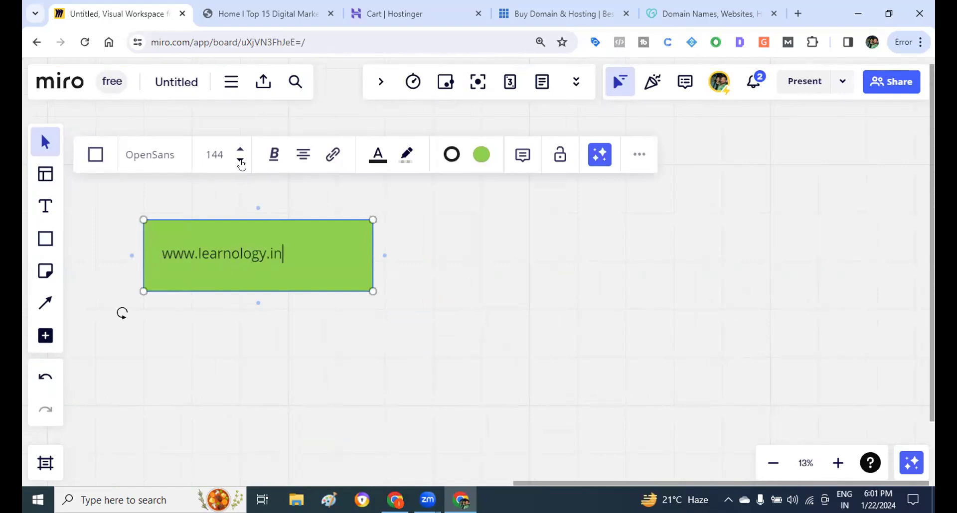
left_click(333, 336)
left_click(42, 240)
left_click(95, 241)
left_click_drag(147, 331, 378, 414)
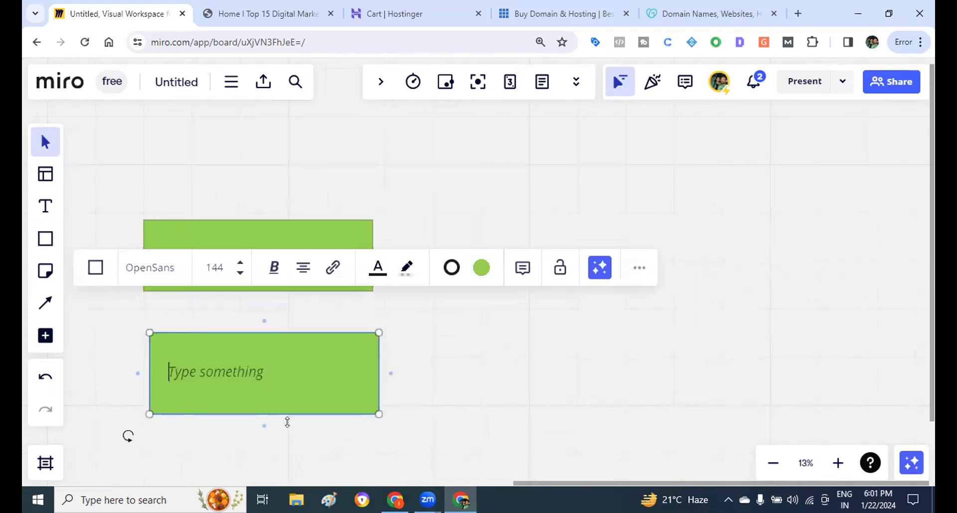
Label the second rectangle "Premium hosting".
type("Sha")
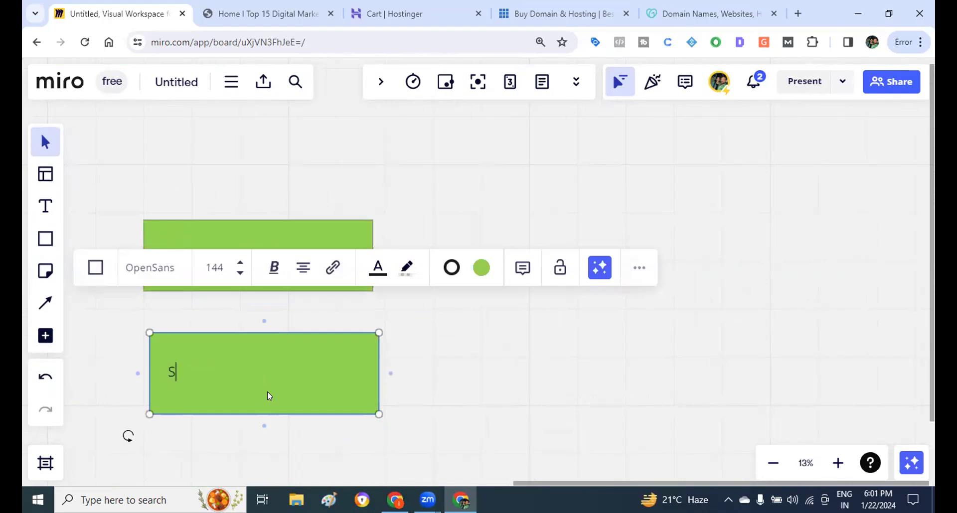
key("BackSpace")
key("BackSpace")
key("BackSpace")
type("Preim")
key("BackSpace")
key("BackSpace")
type("mium hsti")
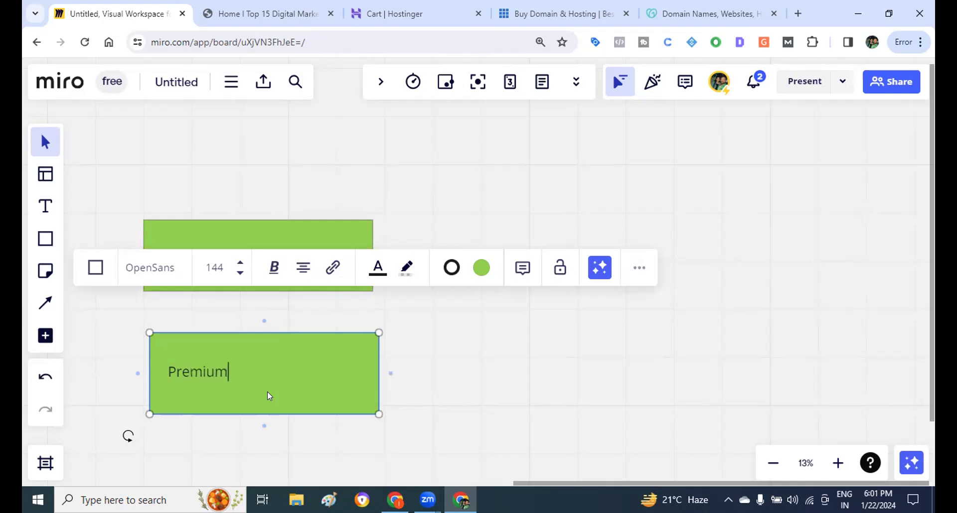
key("BackSpace")
key("BackSpace")
key("BackSpace")
type("osting")
left_click(548, 381)
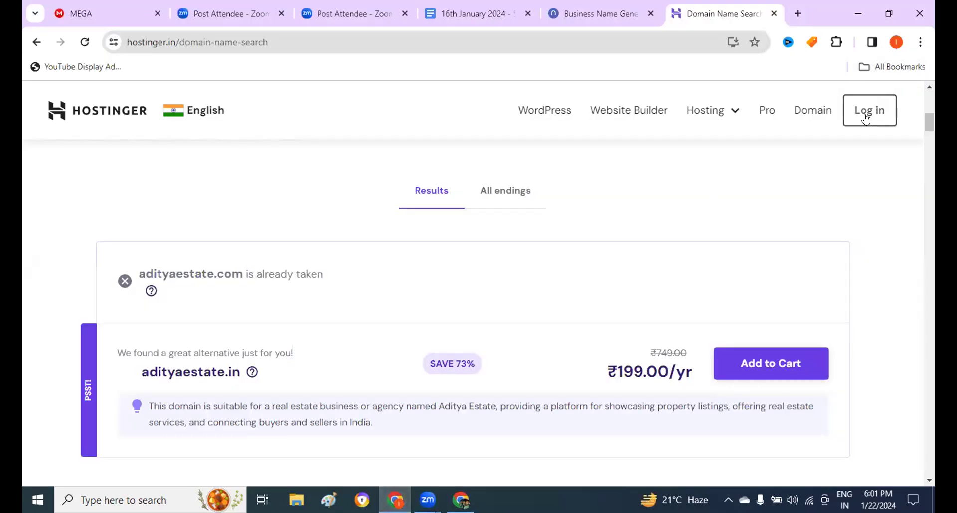
Log in to Hostinger in the other browser window with the Google account and check the account profile menu.
left_click(866, 122)
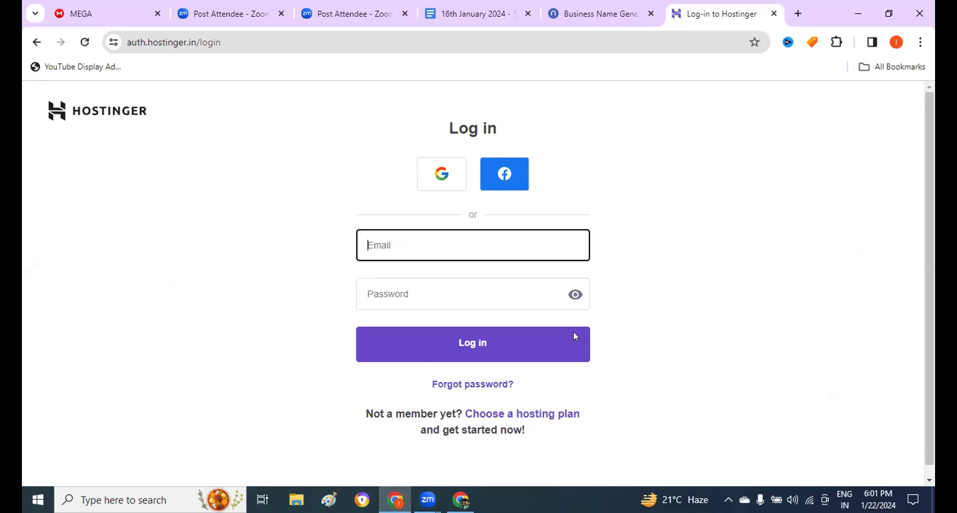
left_click(443, 186)
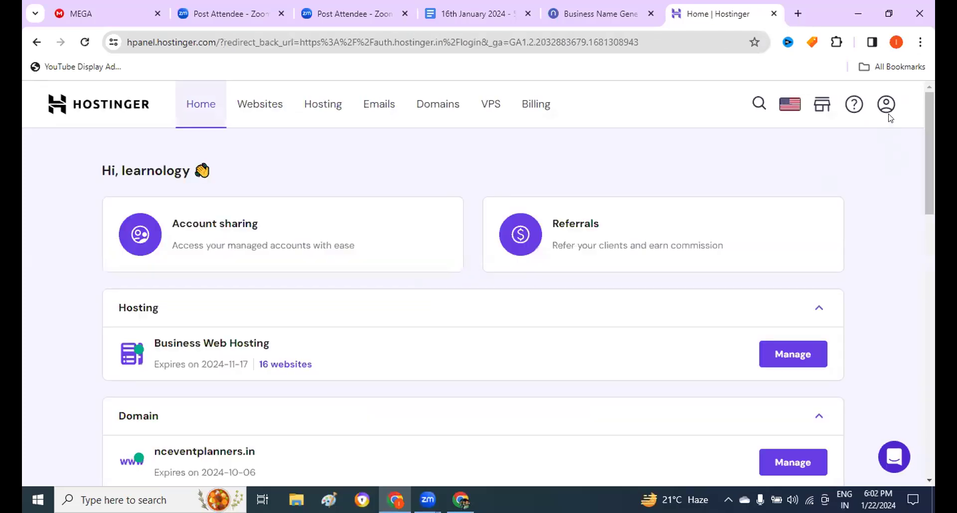
left_click(886, 104)
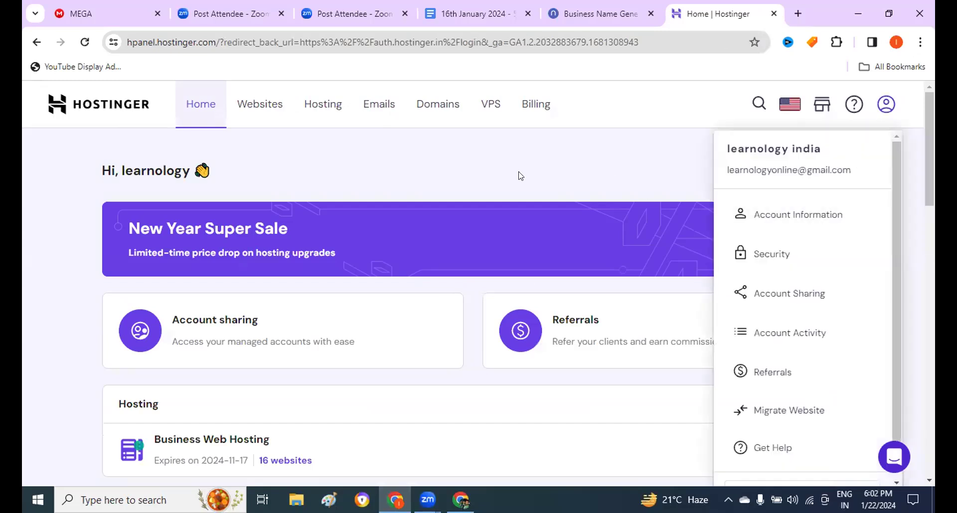
left_click(447, 182)
Look through the hosting and domain sections, view the full domains list and return to the hPanel home page.
scroll(447, 182, "down", 5)
scroll(446, 181, "up", 2)
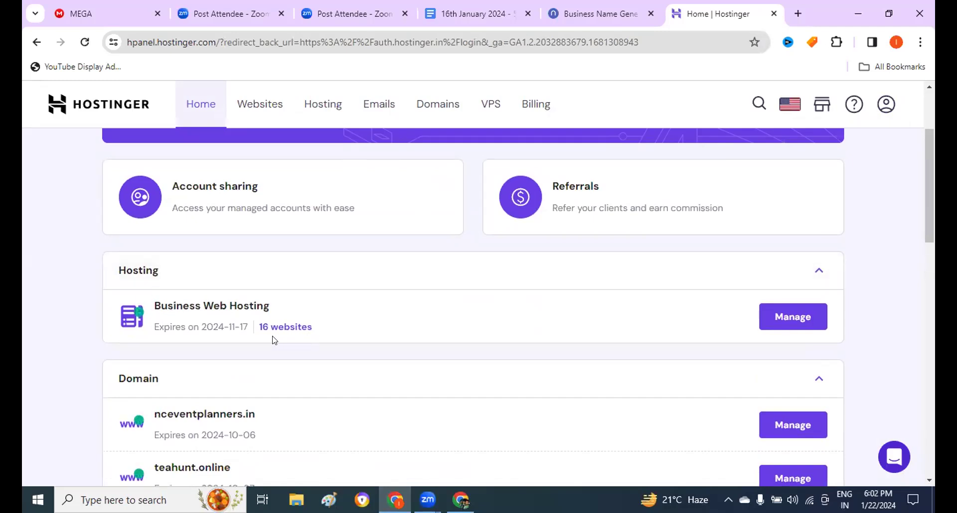
scroll(224, 323, "down", 3)
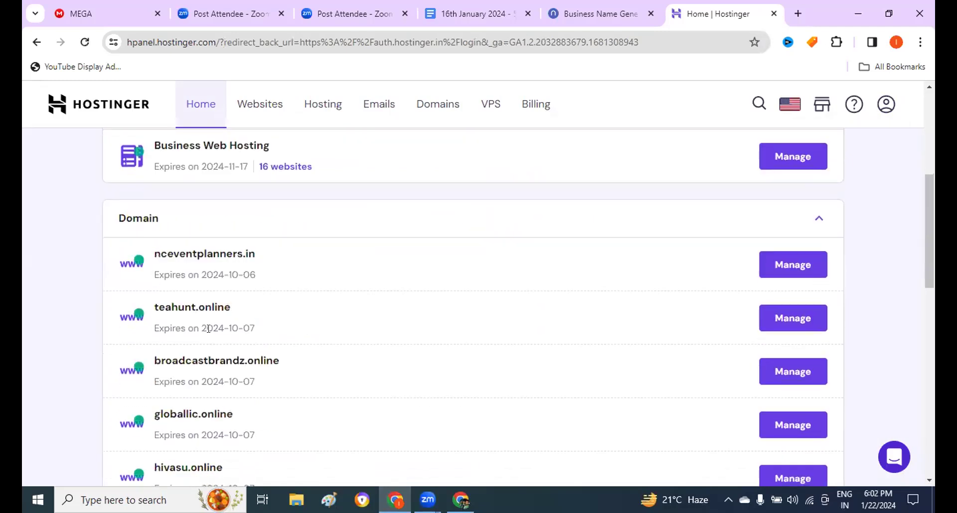
scroll(209, 336, "down", 3)
scroll(209, 335, "down", 1)
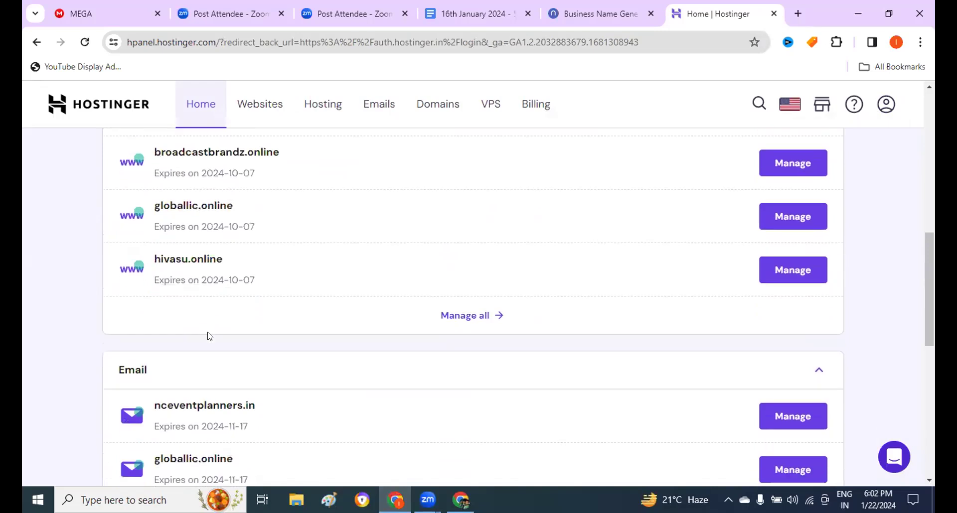
left_click(496, 319)
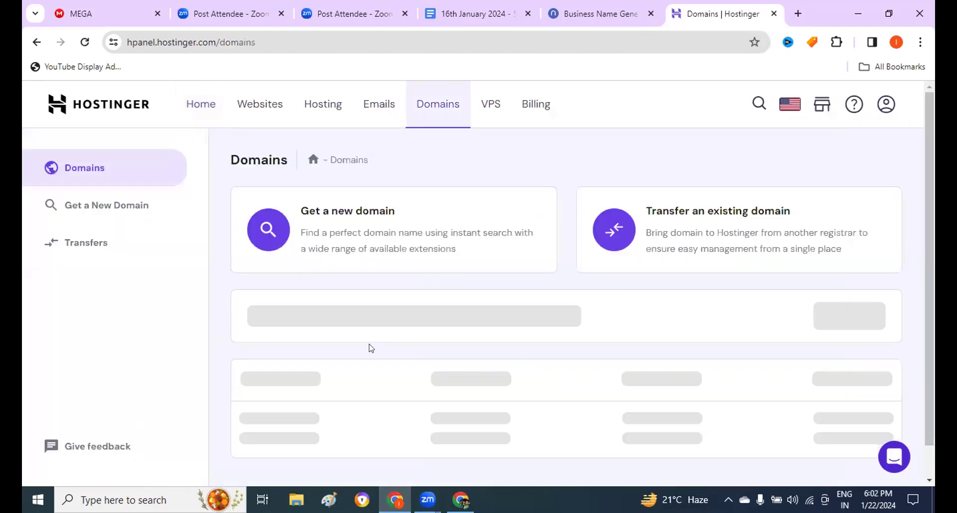
key("alt+Left")
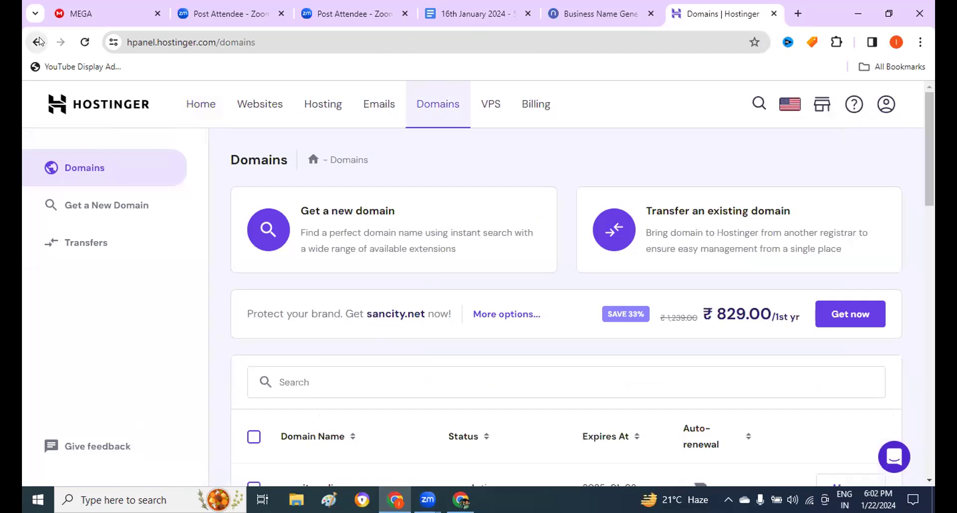
Examine the Business Web Hosting plan and the domains listed on the hPanel home page, and return to the Miro board.
scroll(200, 363, "down", 3)
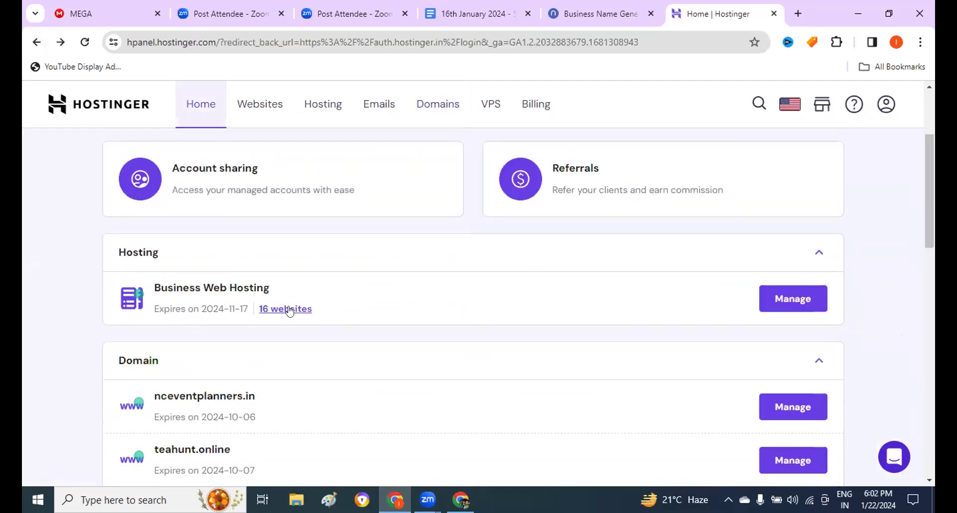
scroll(289, 310, "down", 5)
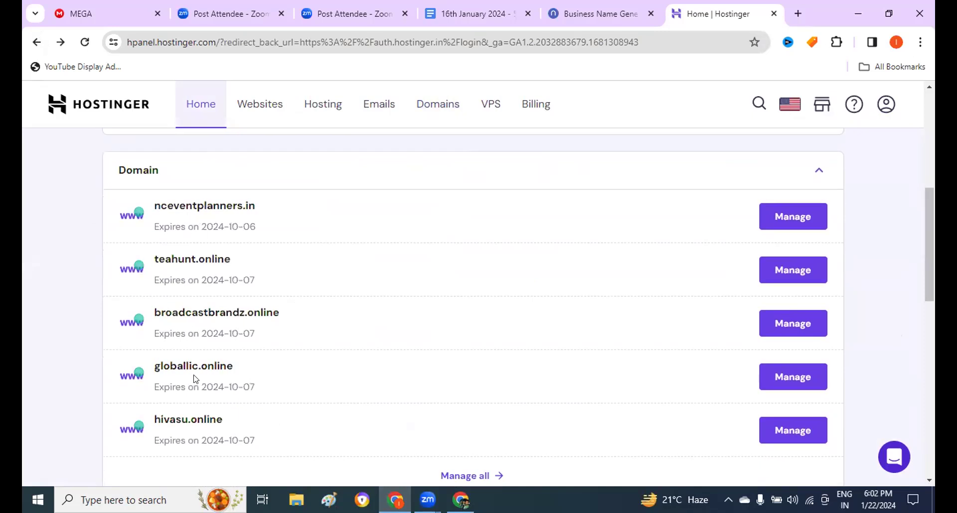
scroll(195, 380, "down", 1)
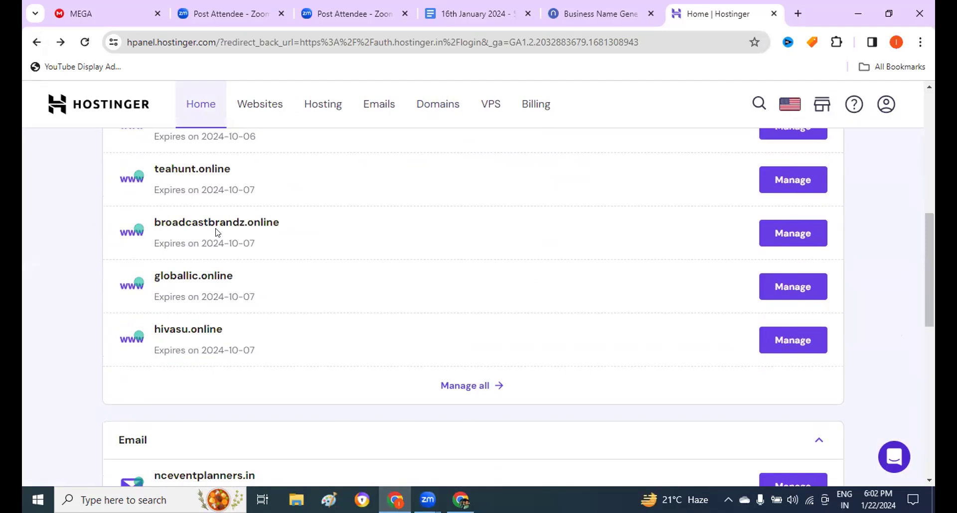
scroll(167, 209, "up", 2)
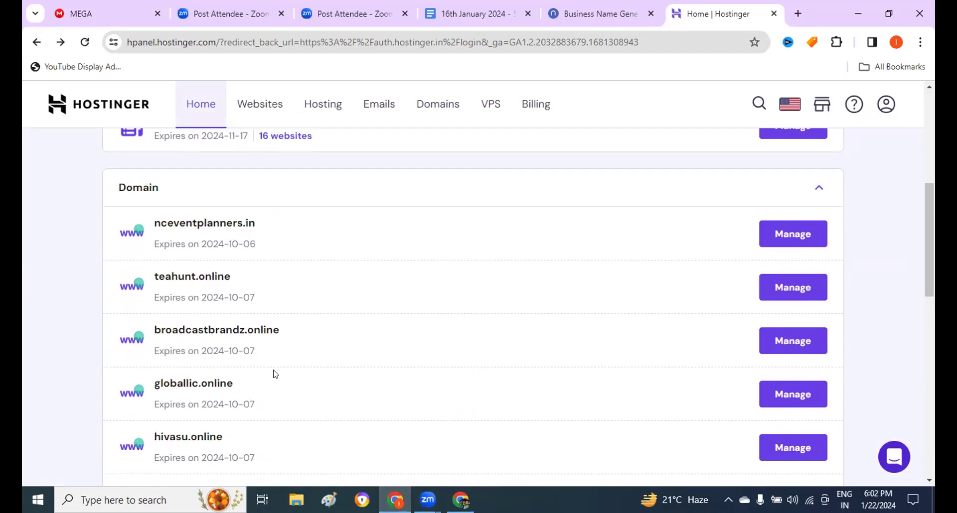
scroll(273, 374, "down", 2)
scroll(274, 372, "down", 1)
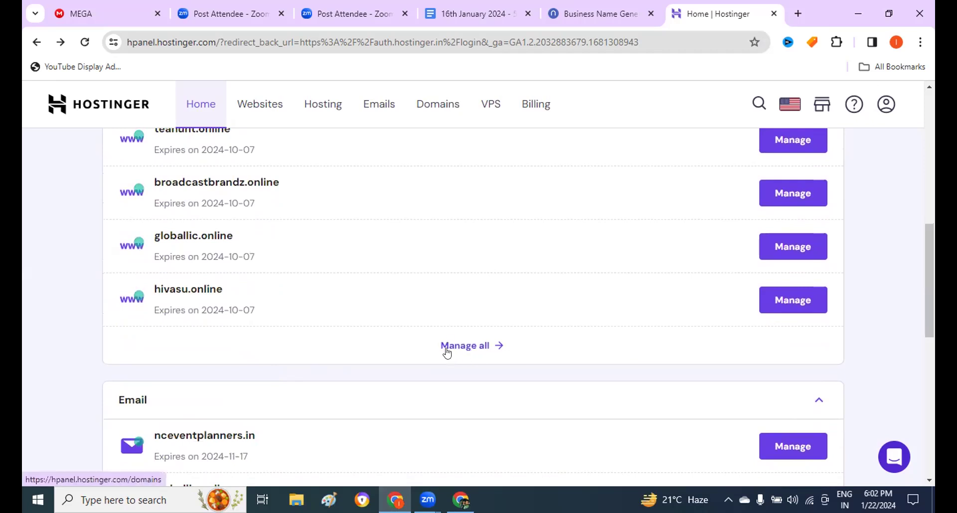
scroll(99, 138, "up", 4)
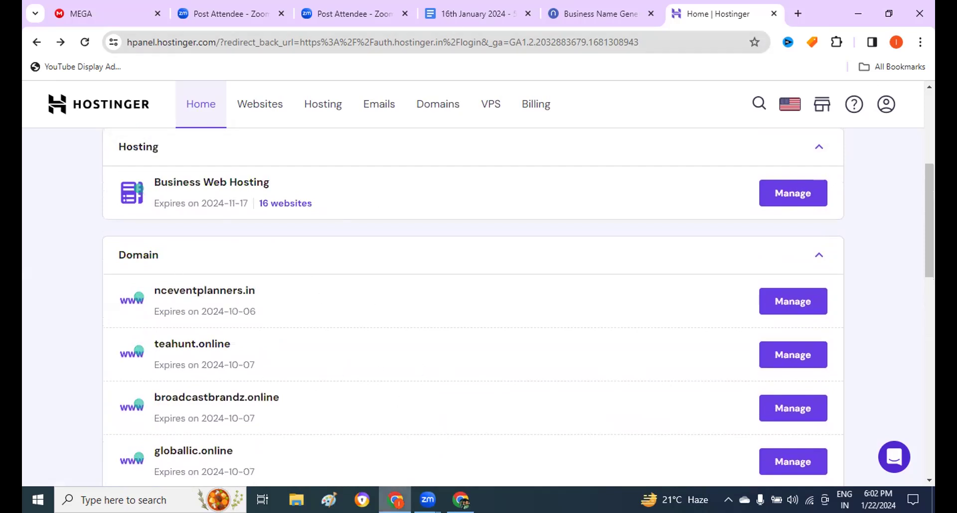
left_click(461, 499)
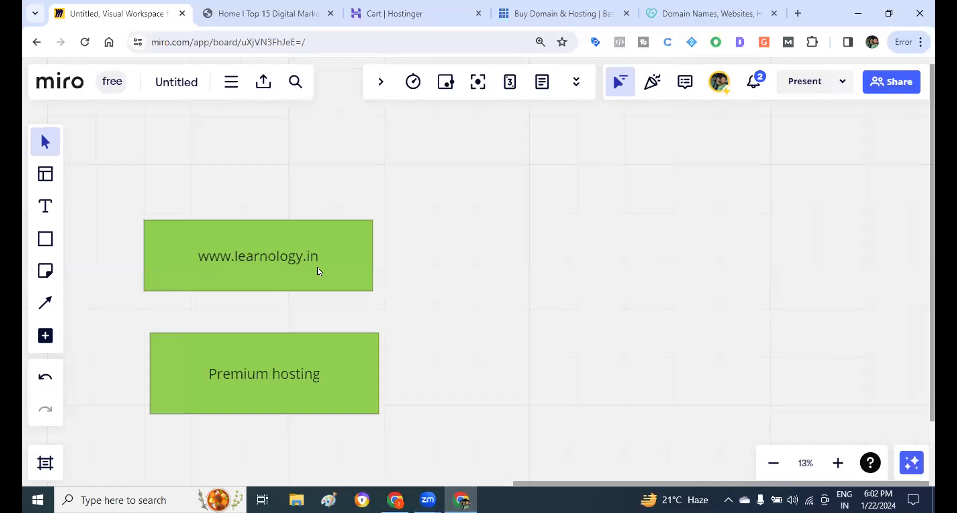
left_click(318, 270)
left_click(517, 287)
left_click_drag(509, 273, 618, 320)
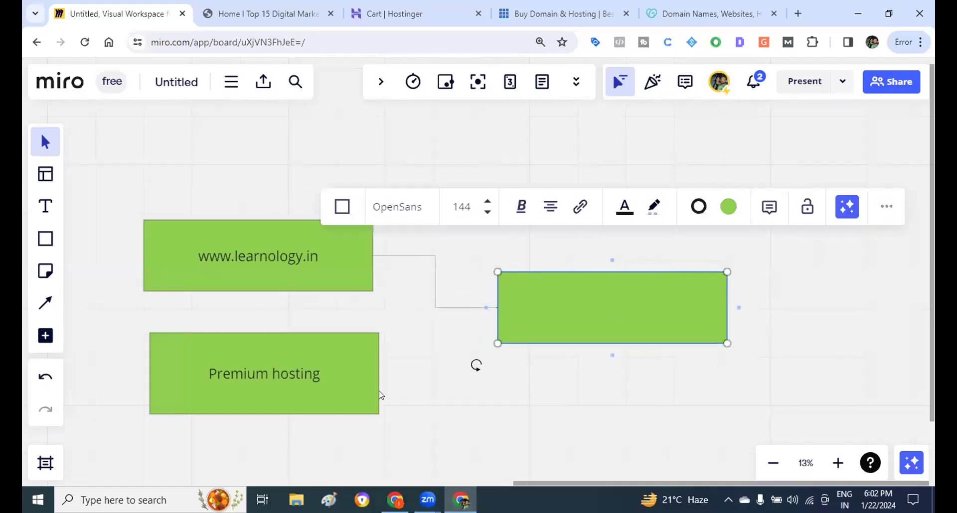
left_click(369, 379)
left_click_drag(391, 373, 497, 308)
Label the new connected rectangle "Wordpress Installation".
left_click(598, 306)
type("Wordpr")
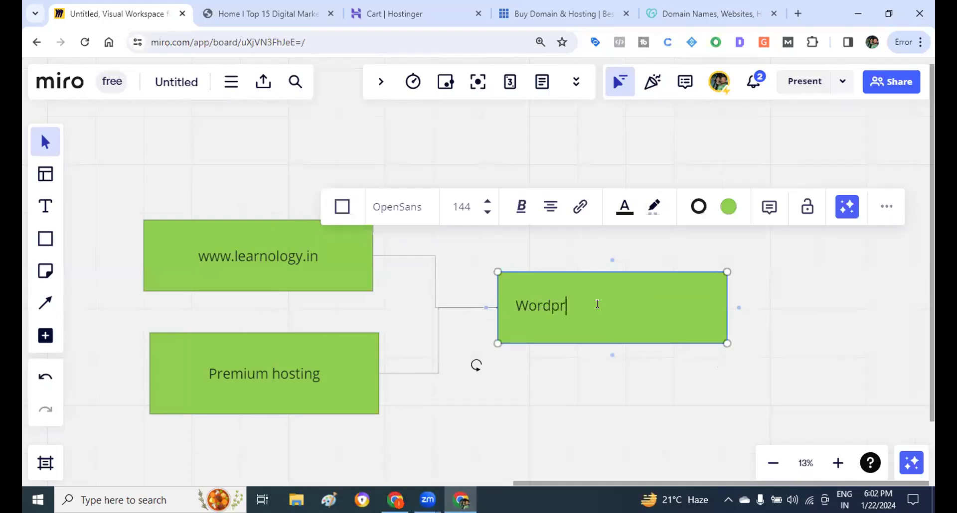
type("ess Installation")
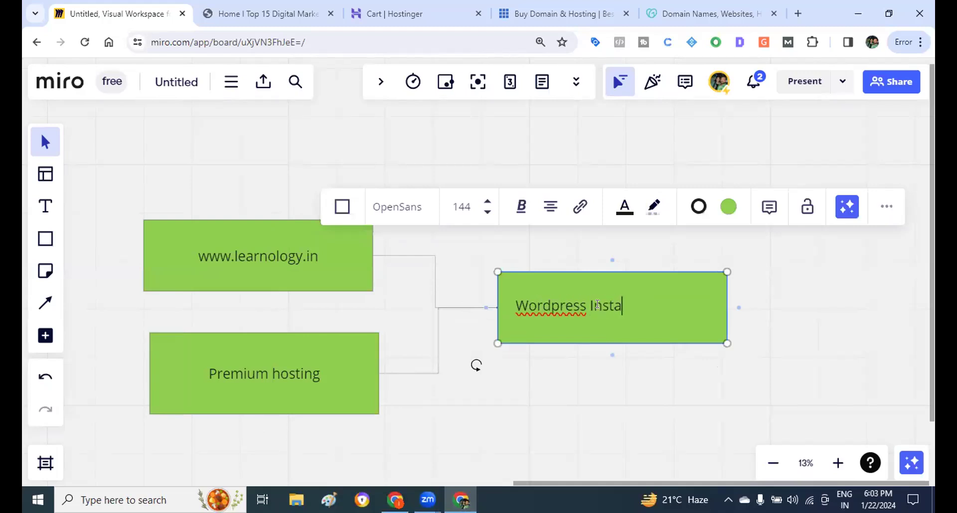
Add a connected rectangle after "Wordpress Installation", label it "Website Designing" and move it slightly further away.
left_click(739, 308)
type("W")
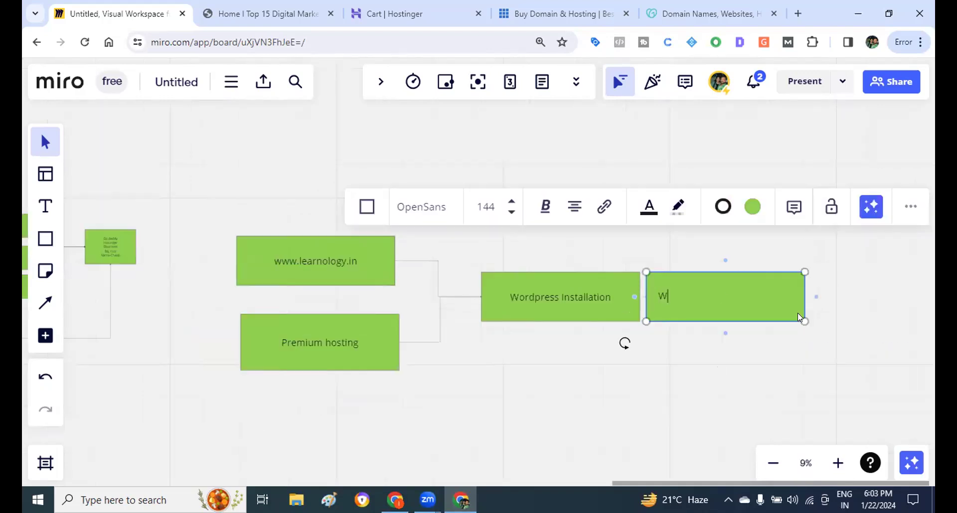
type("ebsite Designing")
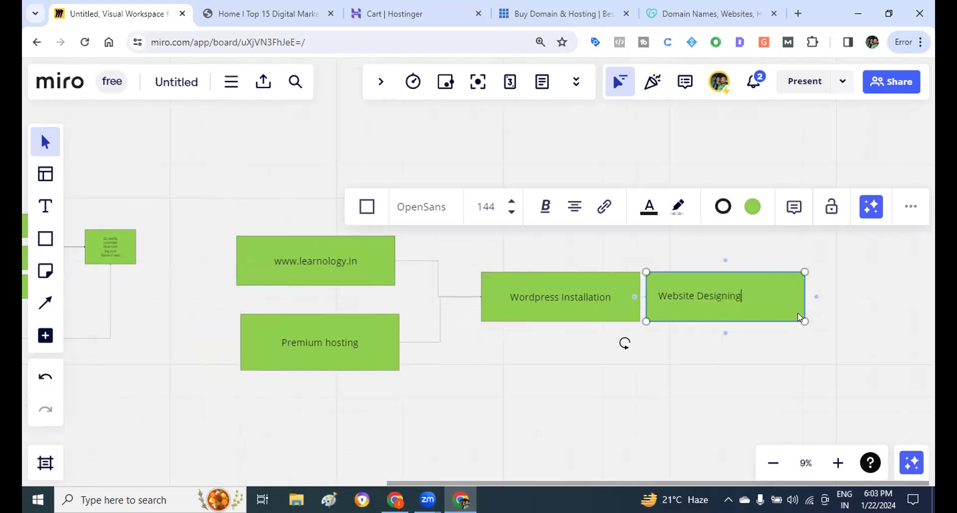
key("Escape")
left_click_drag(721, 300, 746, 298)
left_click(746, 298)
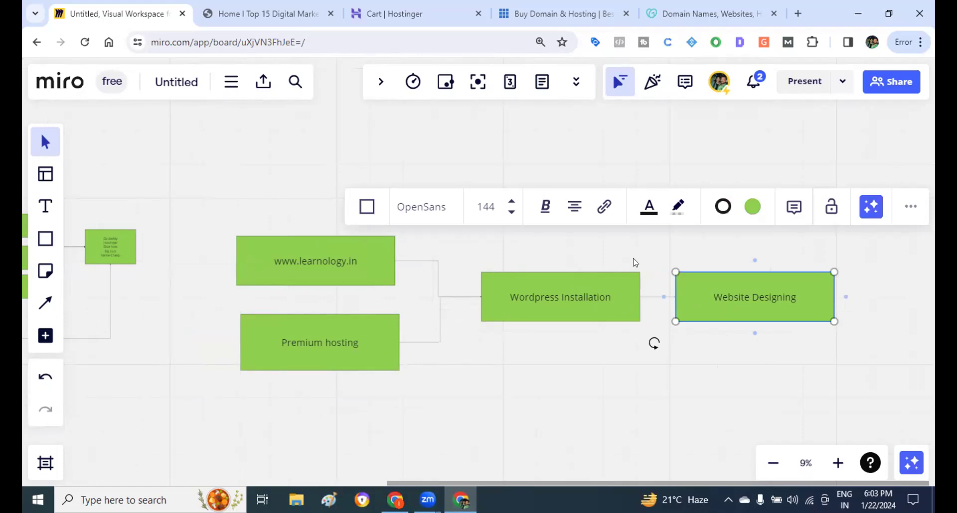
left_click(349, 267)
left_click(389, 340)
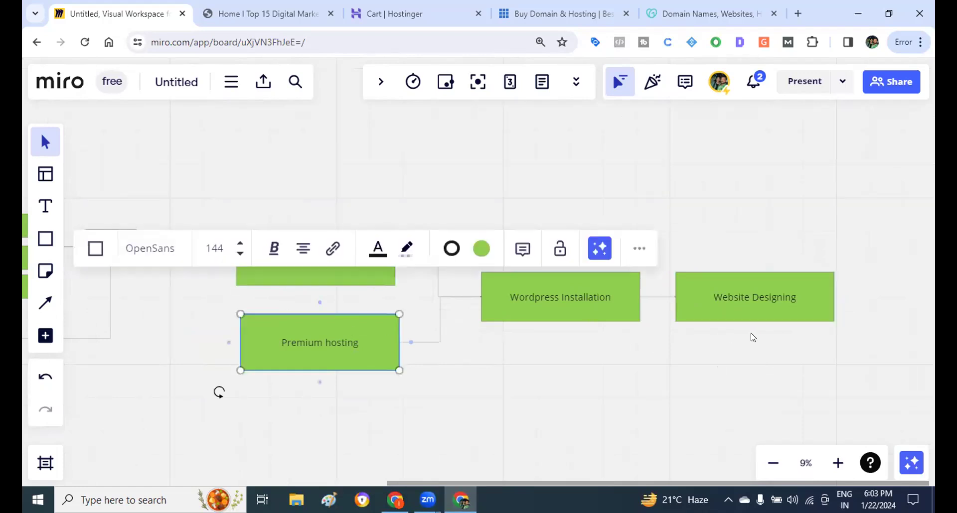
left_click(736, 305)
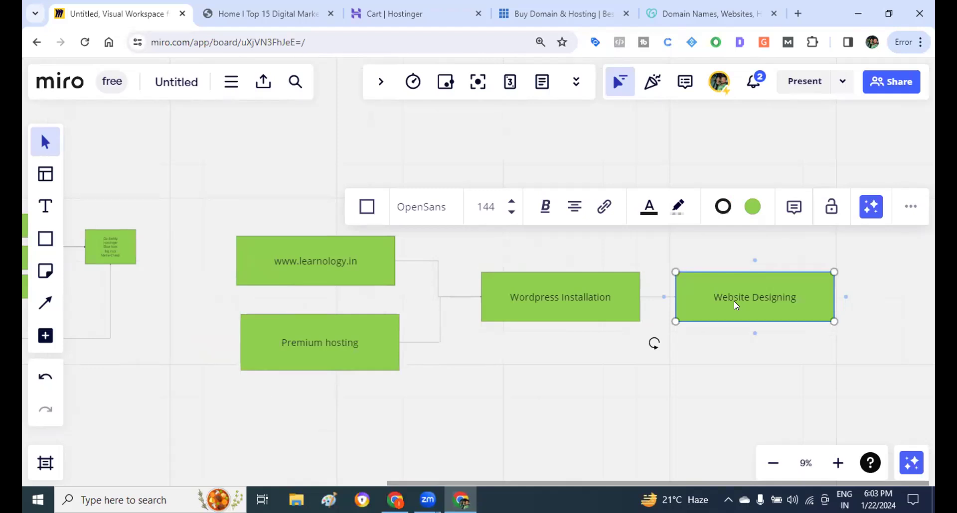
Open wix.com in a new browser tab.
left_click(798, 13)
type("wix.com")
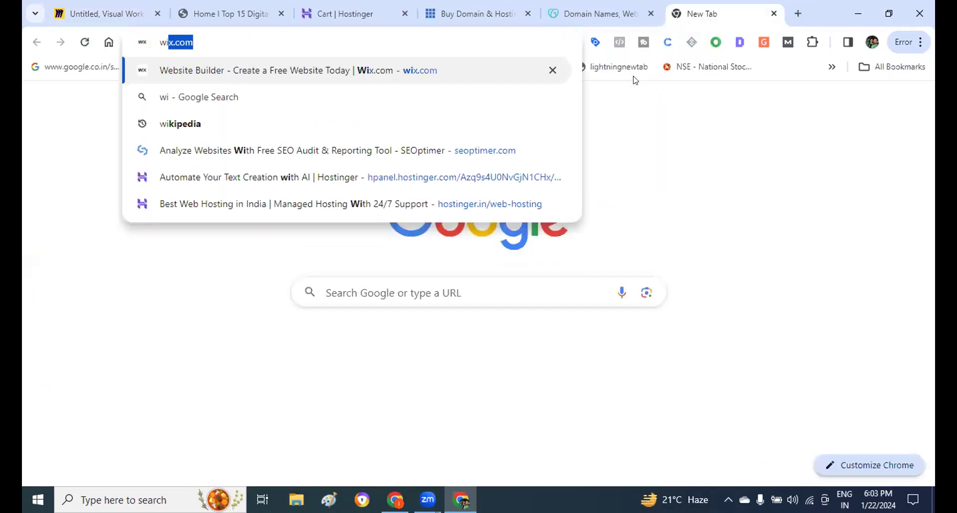
key("Return")
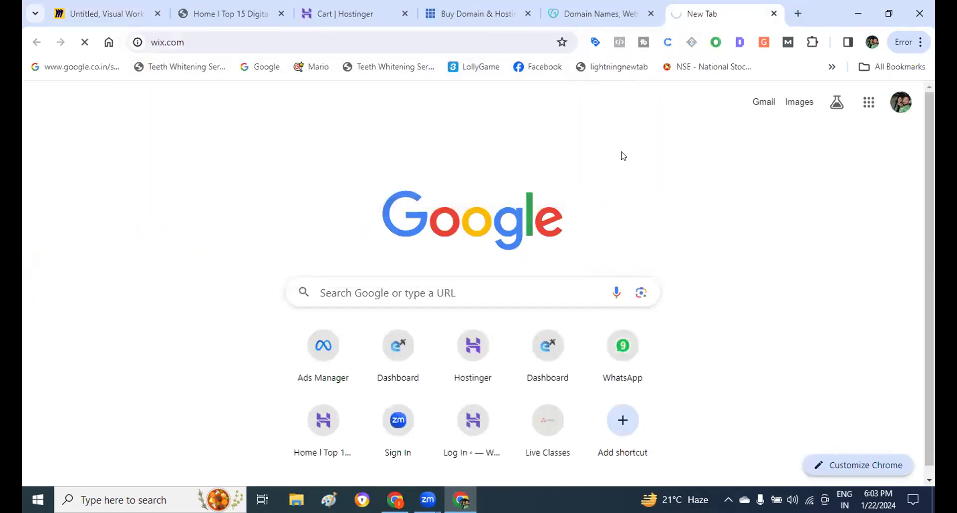
left_click(224, 41)
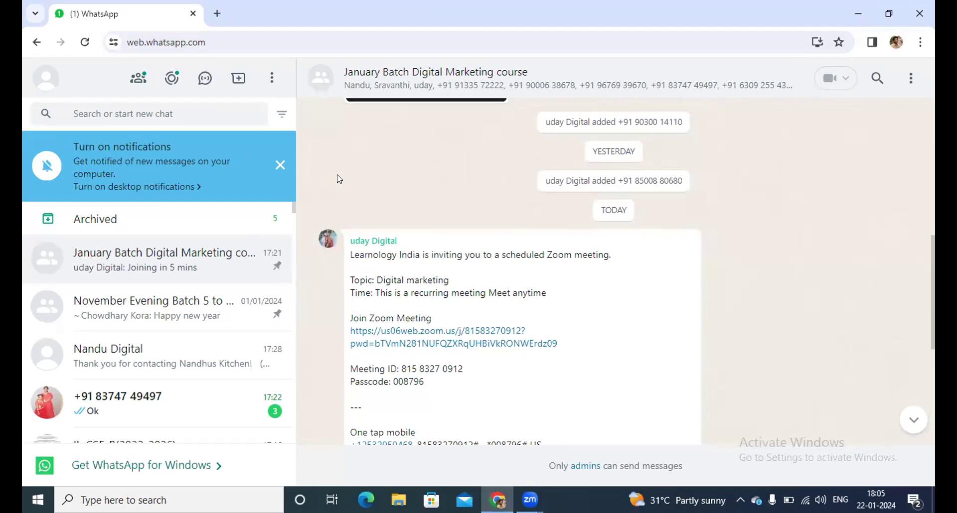
Open wix.com in a maximized Microsoft Edge window on the other shared computer and dismiss the Google account prompt.
key("super+Tab")
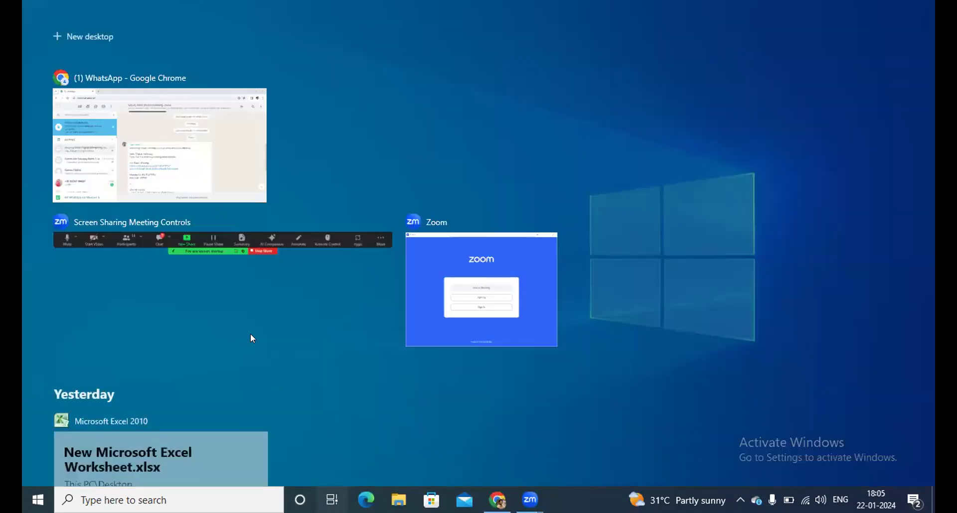
left_click(455, 71)
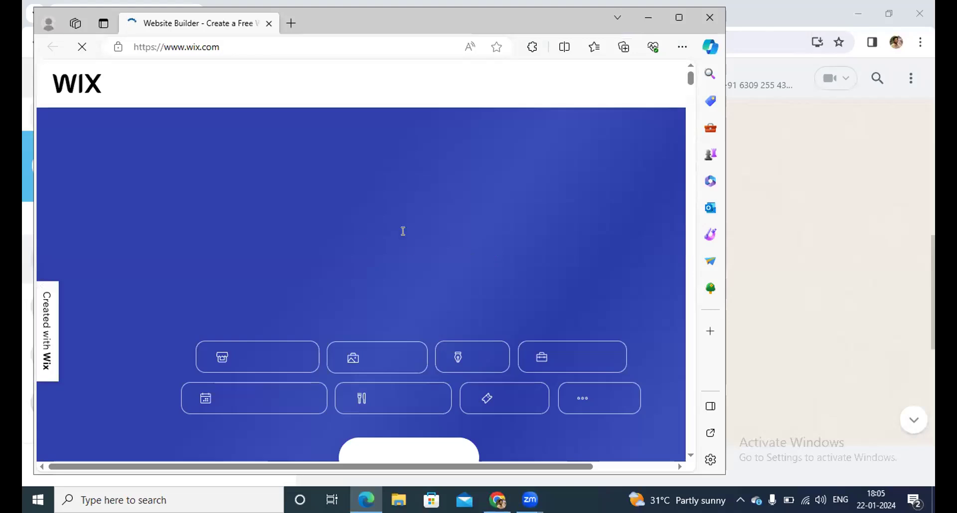
left_click(684, 17)
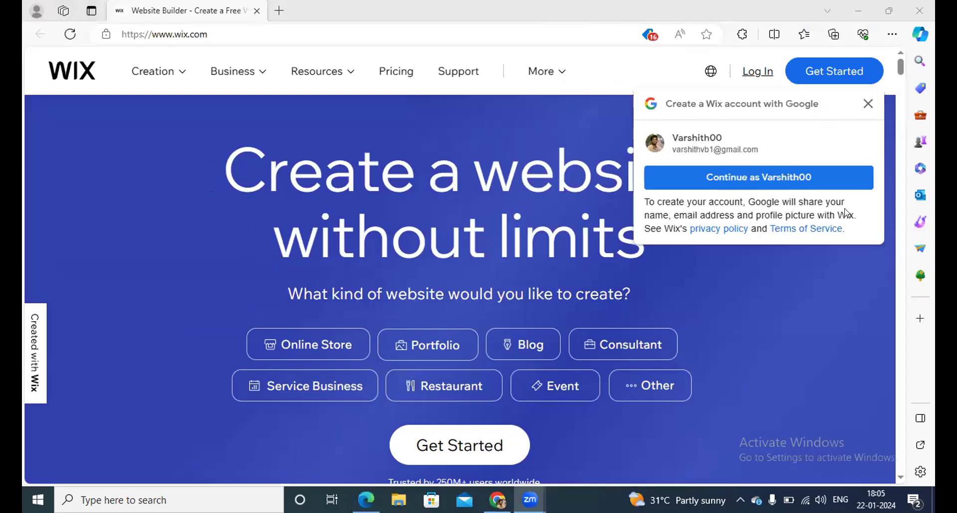
left_click(868, 104)
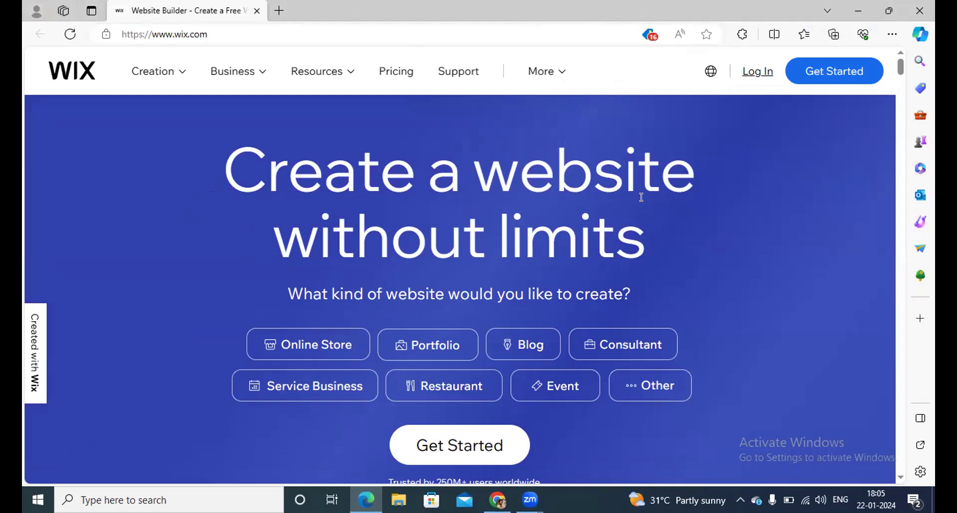
Sign up for a Wix account by continuing with the listed Google account.
left_click(832, 75)
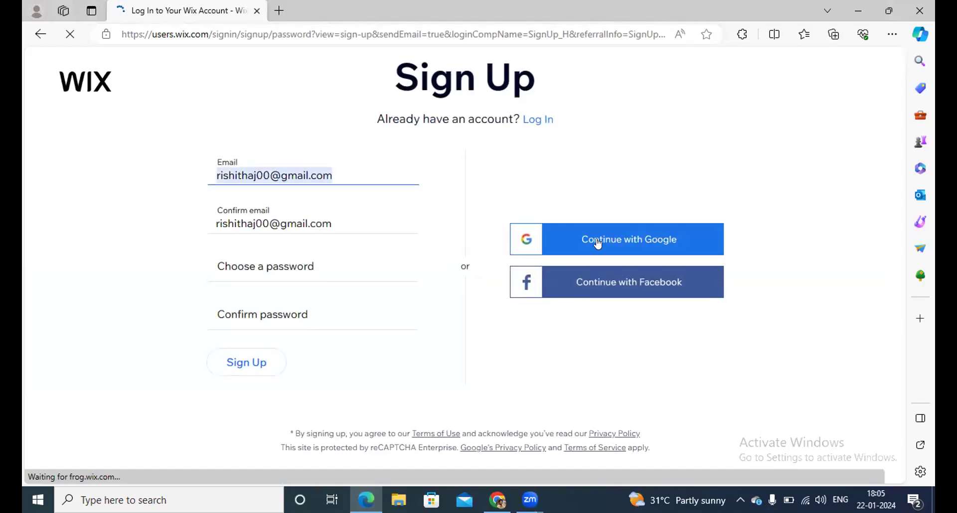
left_click(185, 150)
left_click_drag(184, 149, 455, 368)
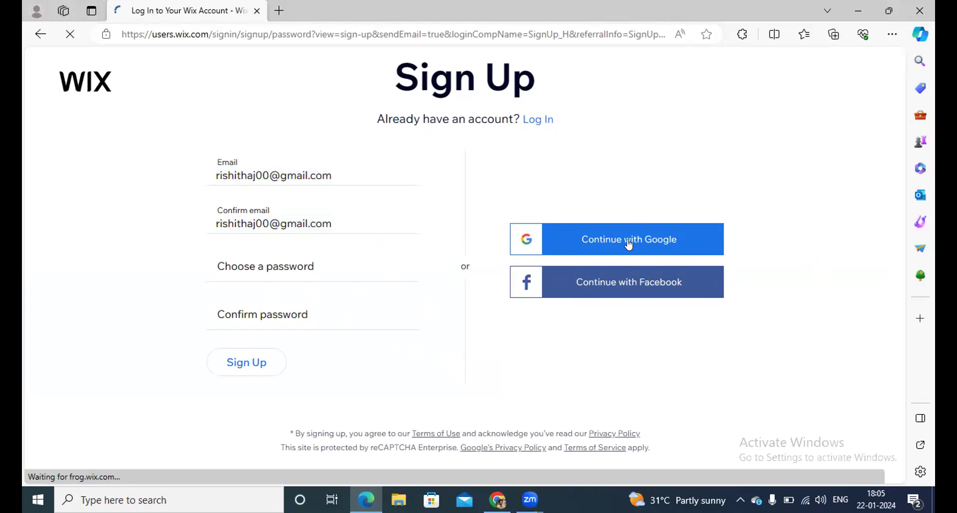
left_click(606, 242)
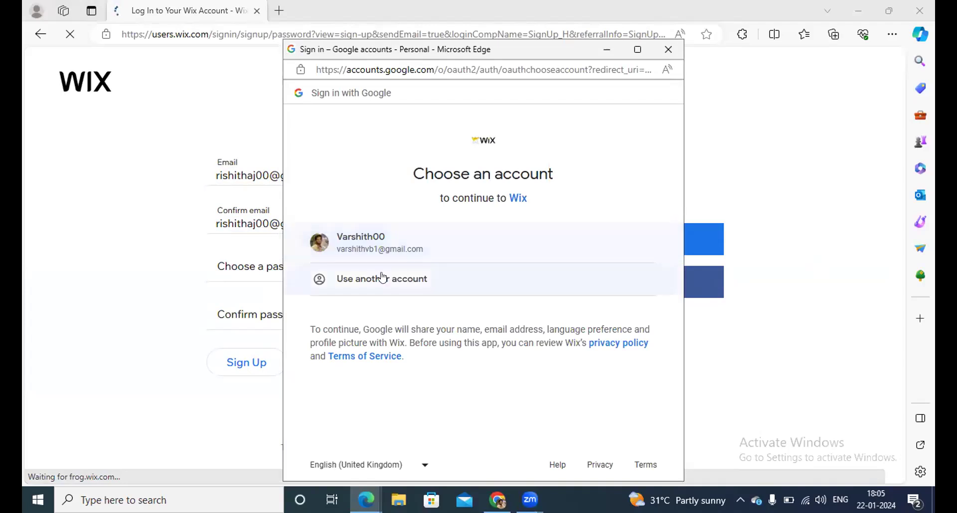
left_click(365, 244)
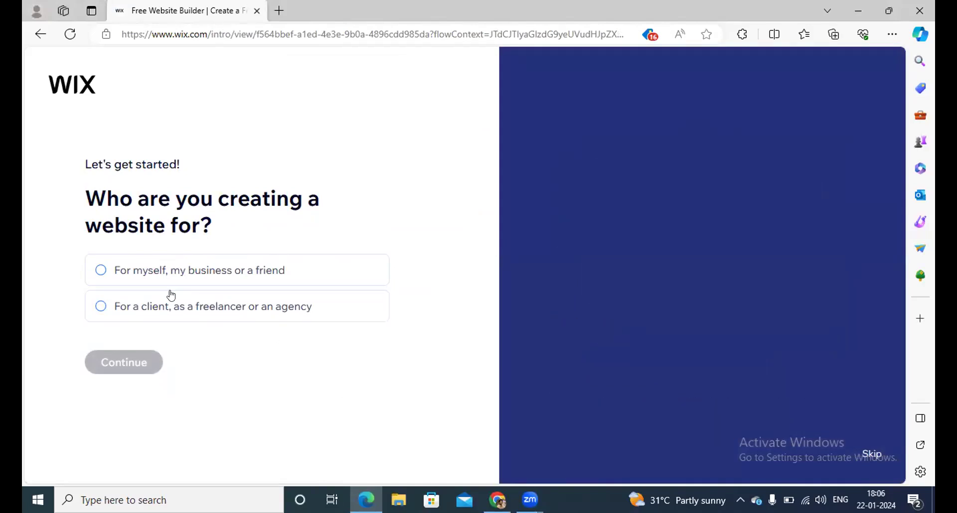
State that the website is "For myself, my business or a friend" and choose to set up without AI.
left_click(95, 271)
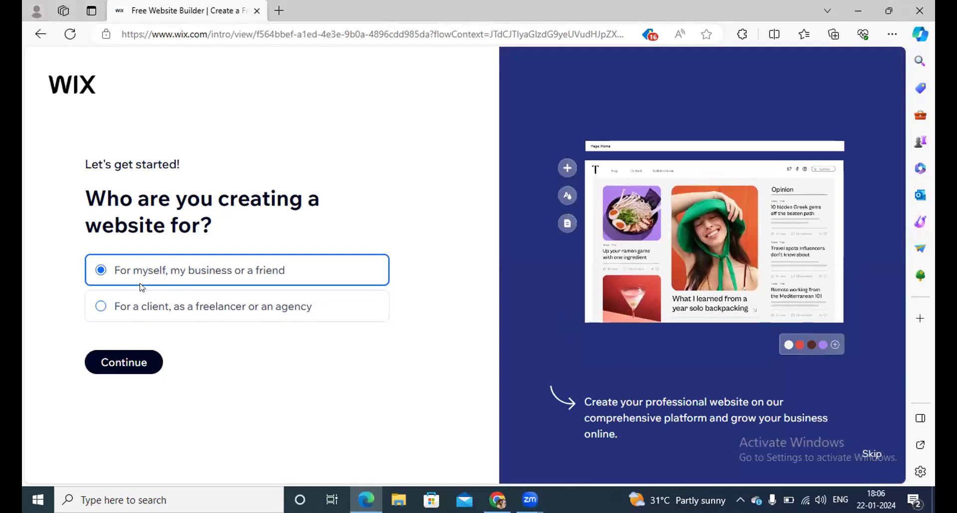
left_click(137, 362)
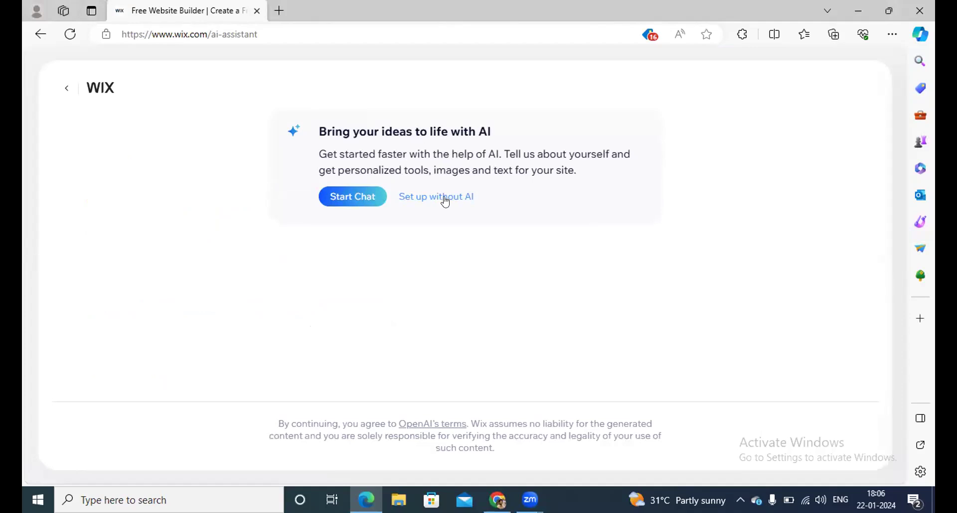
left_click(445, 200)
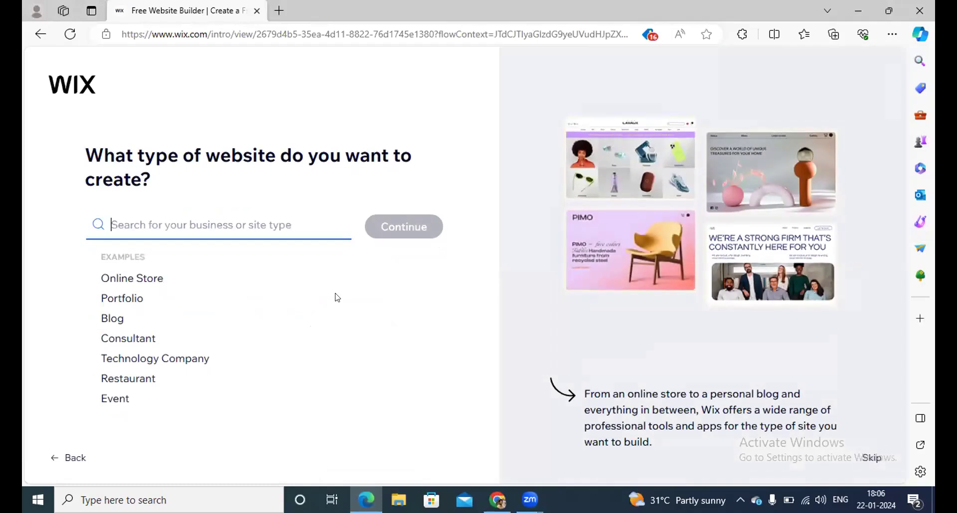
Search for "chocl" as the website type, pick Chocolate Shop and continue.
left_click(83, 156)
left_click_drag(82, 156, 156, 186)
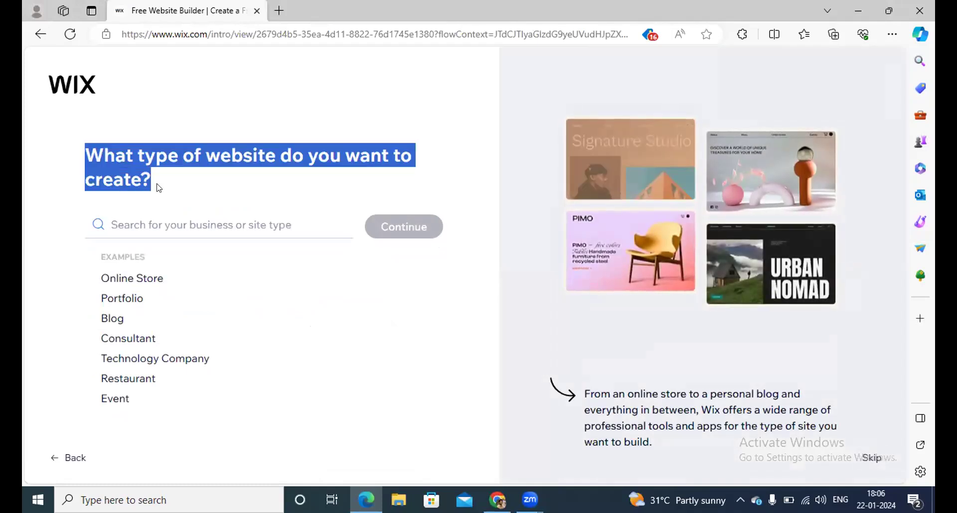
left_click(151, 223)
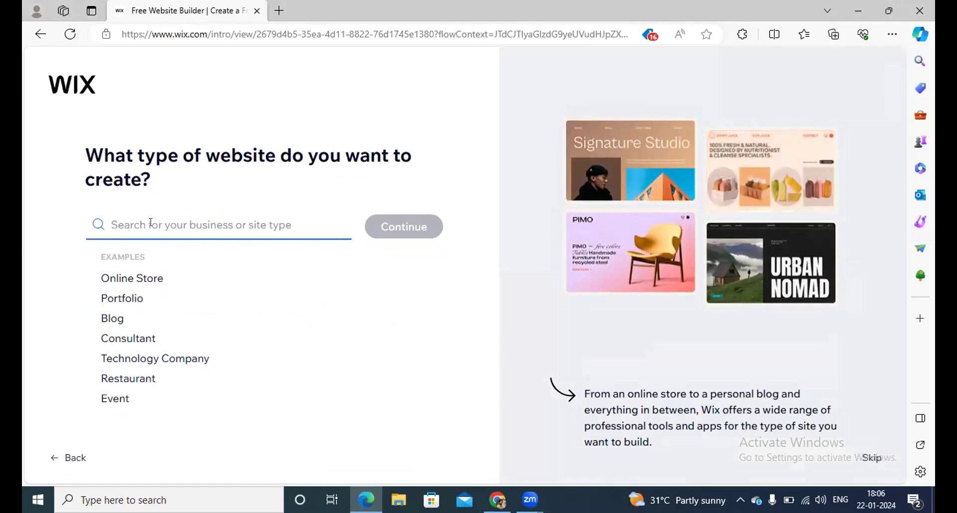
type("chocl")
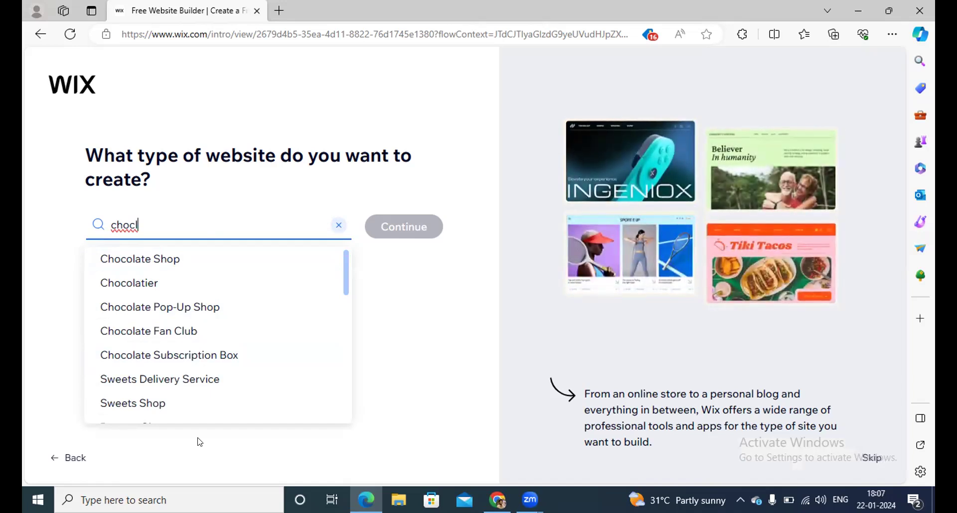
left_click_drag(68, 148, 201, 188)
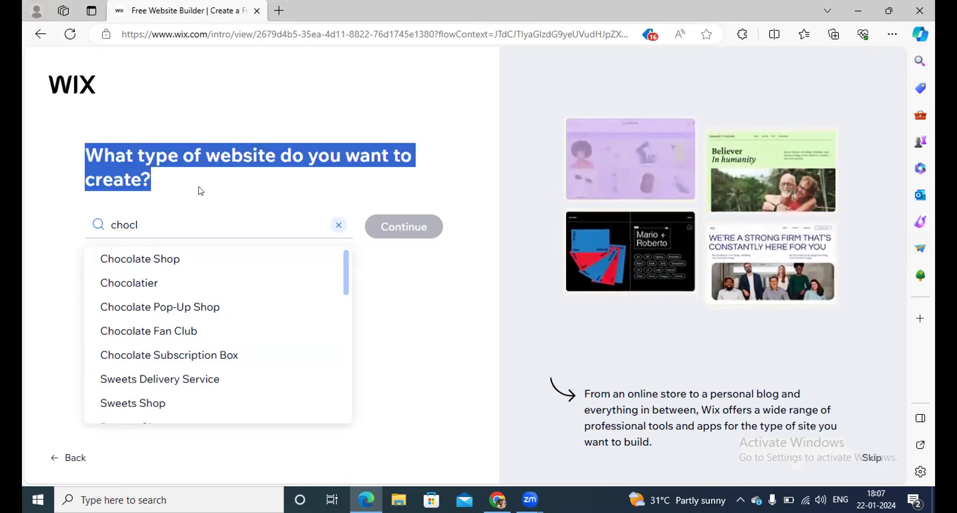
left_click(159, 260)
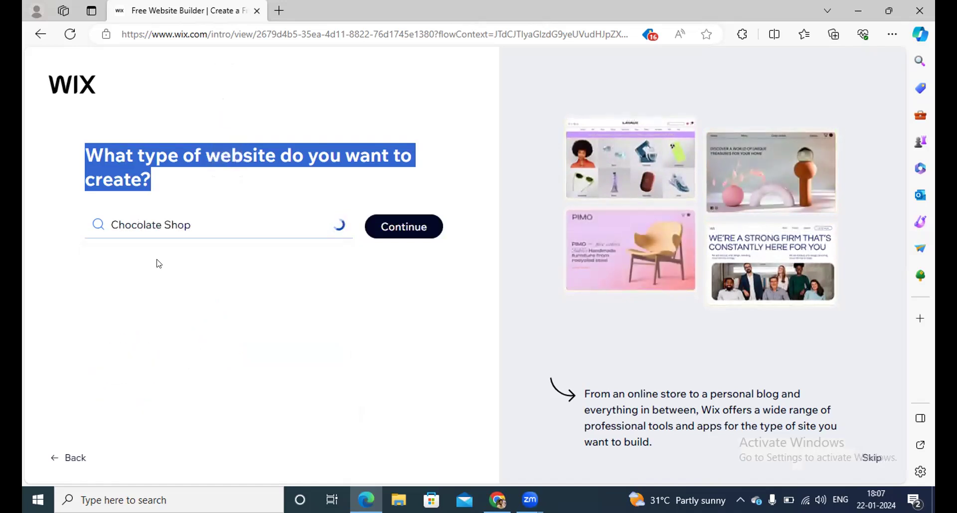
left_click(396, 231)
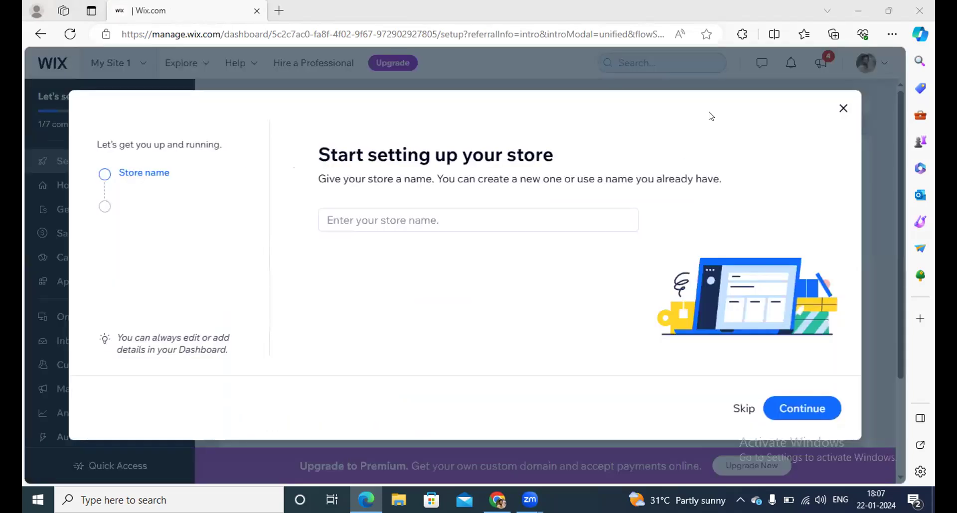
Close the store name setup and start designing the site from the dashboard.
left_click(842, 109)
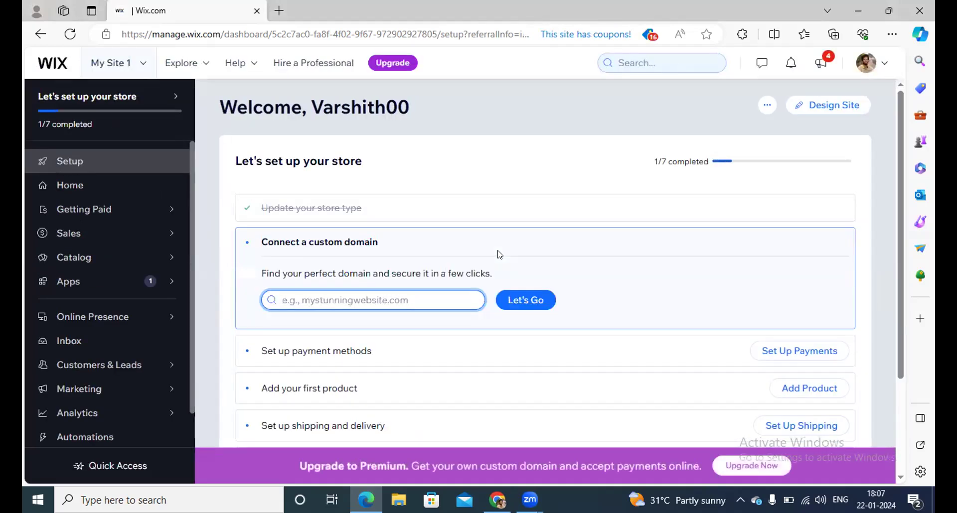
key("alt")
left_click(818, 110)
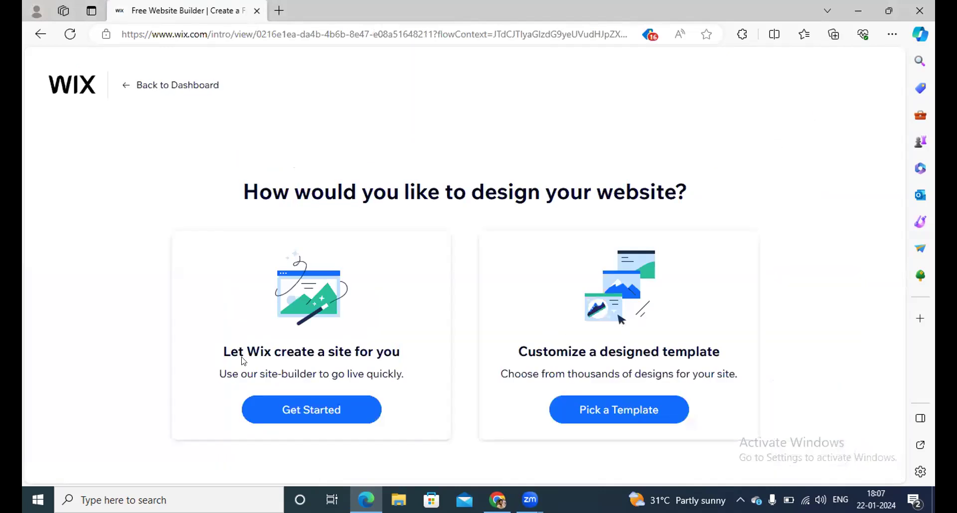
Choose to customize a designed template and browse the Chocolate Shop template results.
left_click_drag(209, 353, 417, 352)
left_click_drag(516, 352, 712, 352)
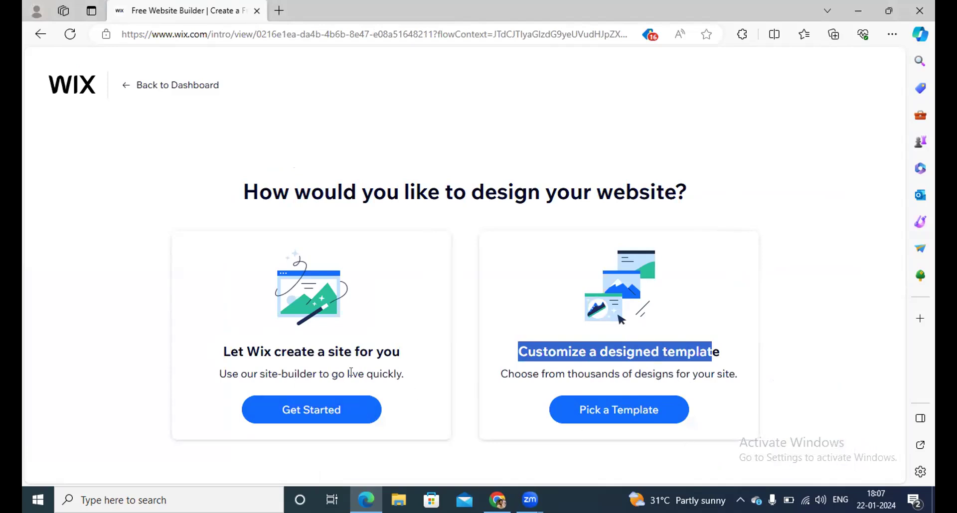
left_click(611, 413)
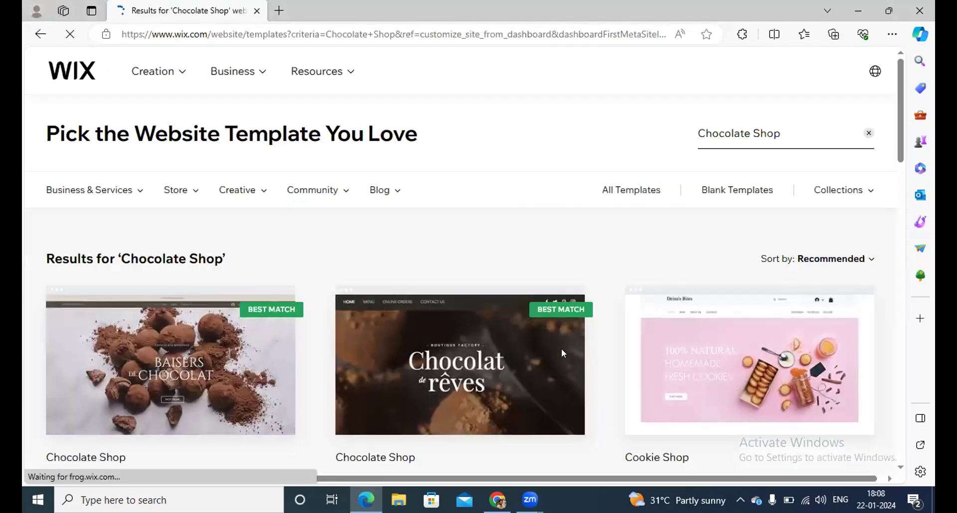
scroll(341, 348, "down", 4)
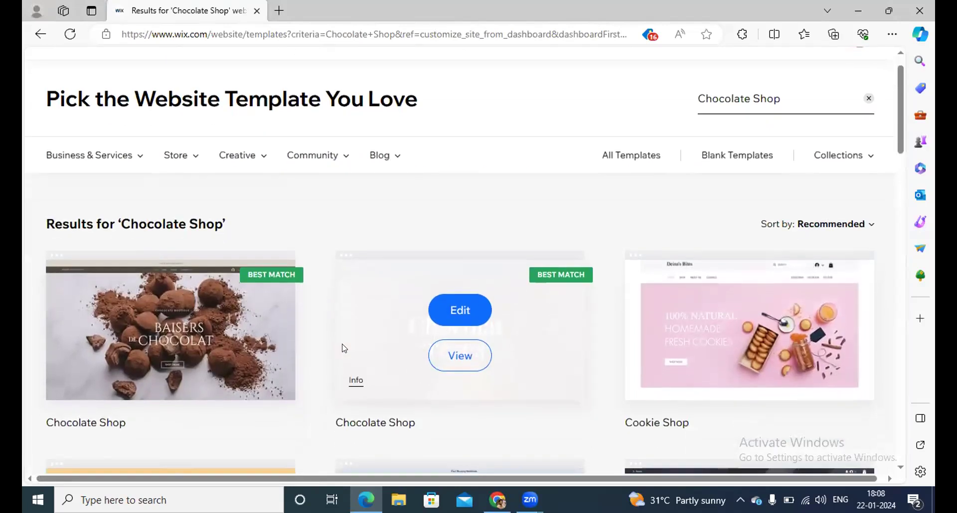
scroll(342, 348, "down", 2)
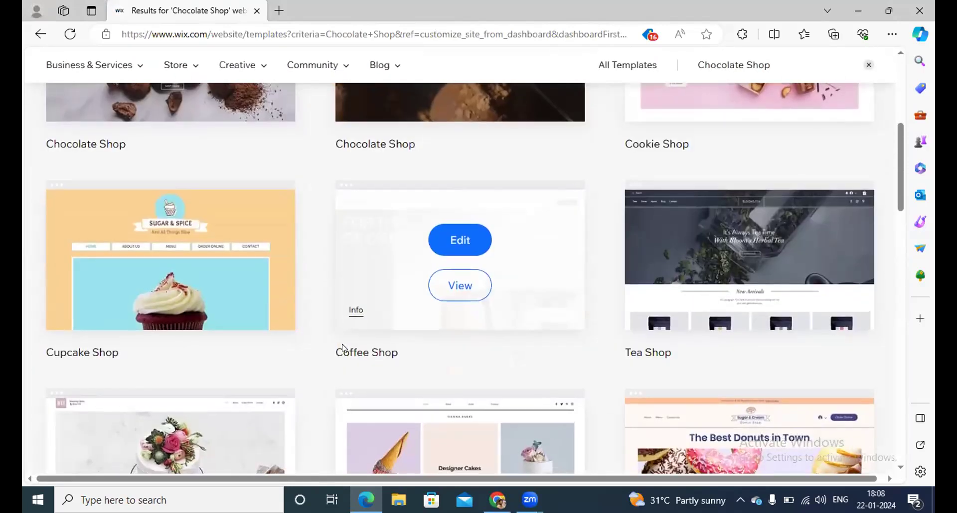
scroll(342, 347, "up", 2)
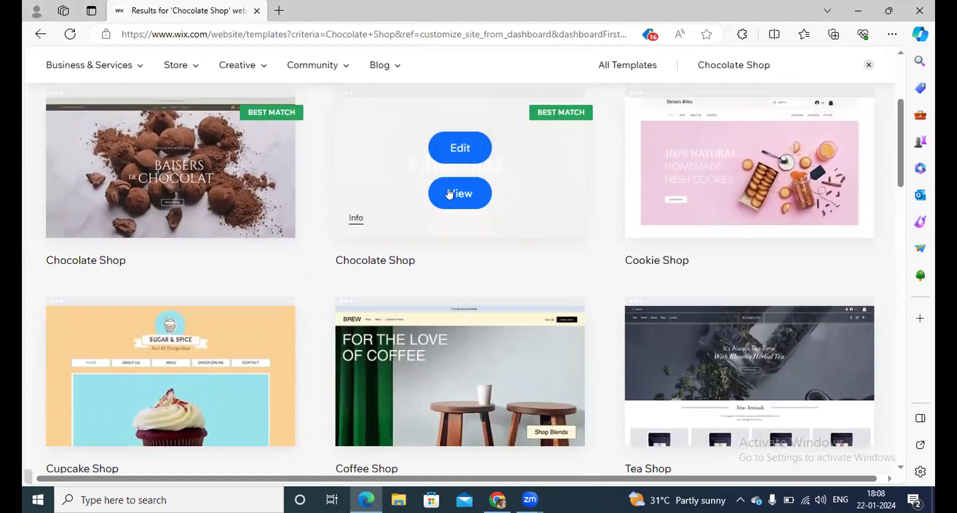
Open the second Chocolate Shop template for editing at 100% zoom and dismiss the AI site content form.
scroll(461, 200, "up", 1)
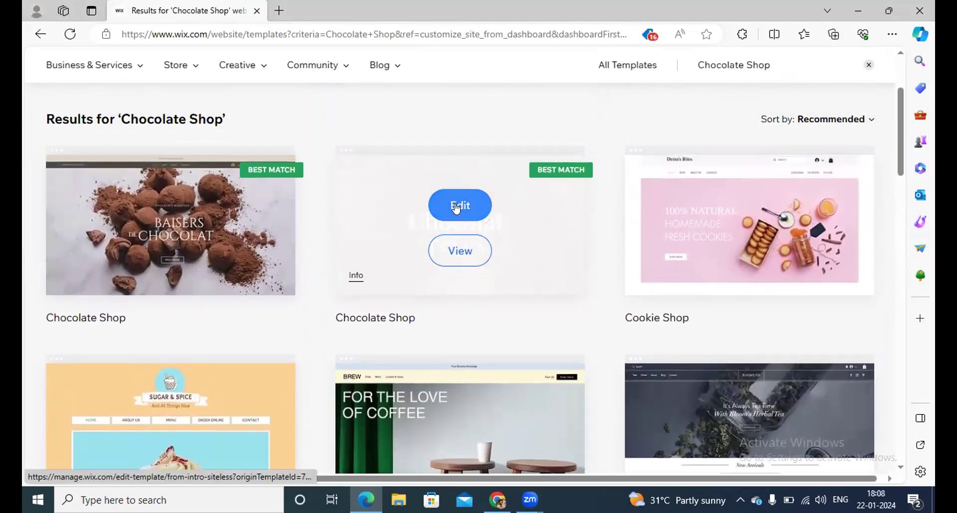
left_click(456, 208)
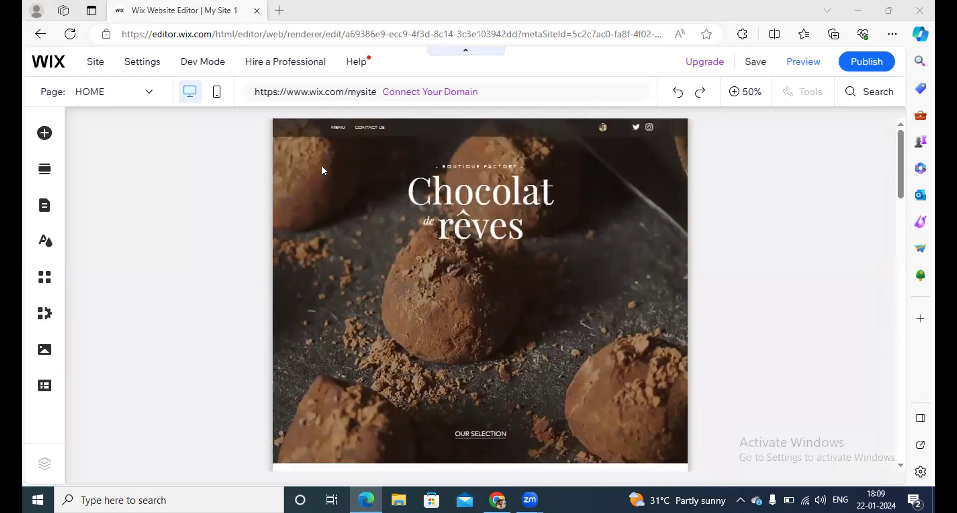
left_click(732, 93)
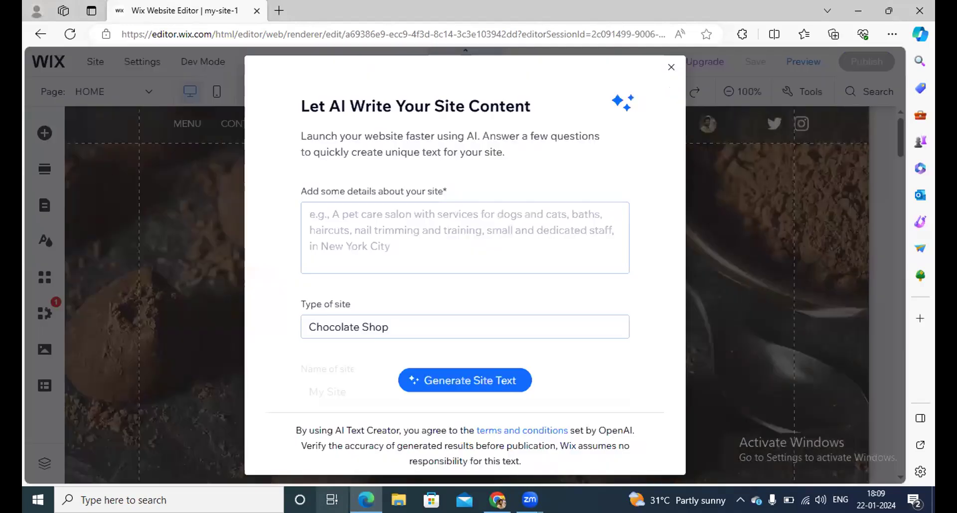
left_click(671, 67)
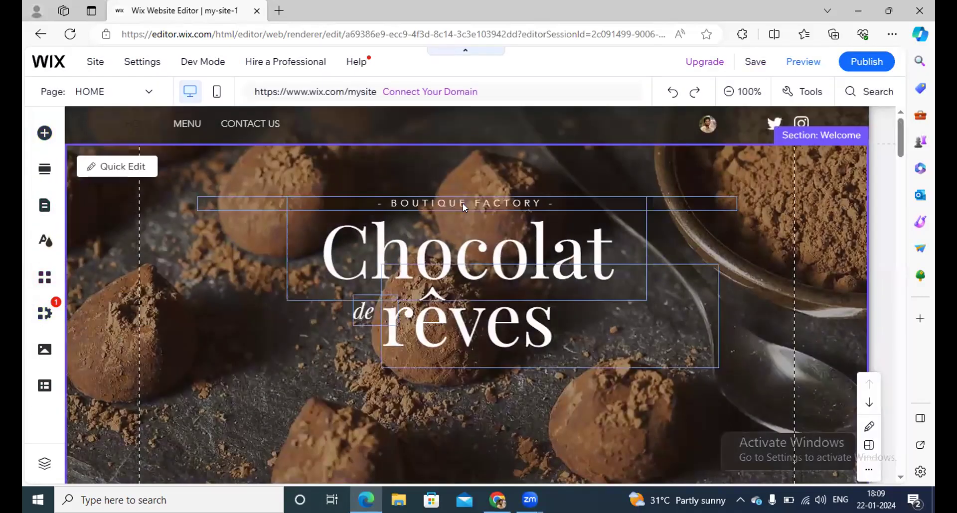
Replace the "Boutique Factory" tagline in the Welcome section with "apeiro".
left_click(463, 202)
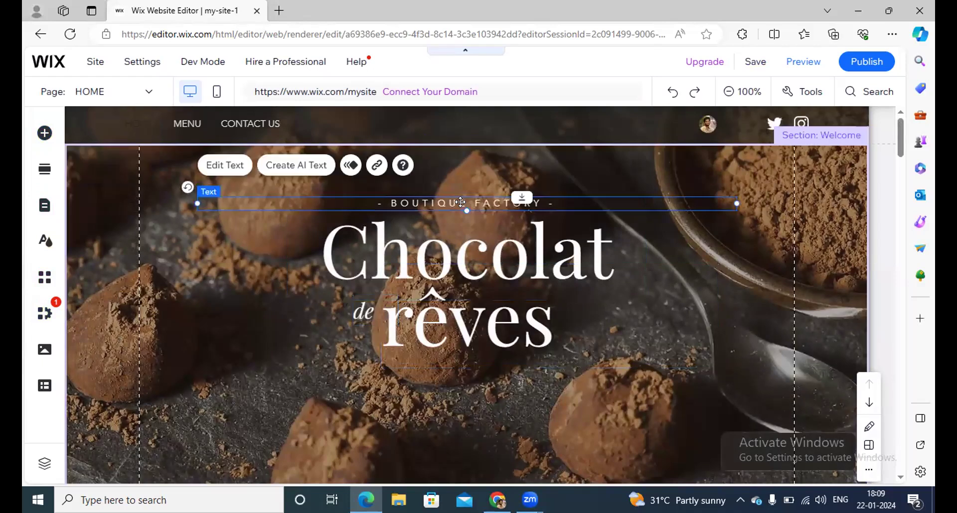
left_click(223, 165)
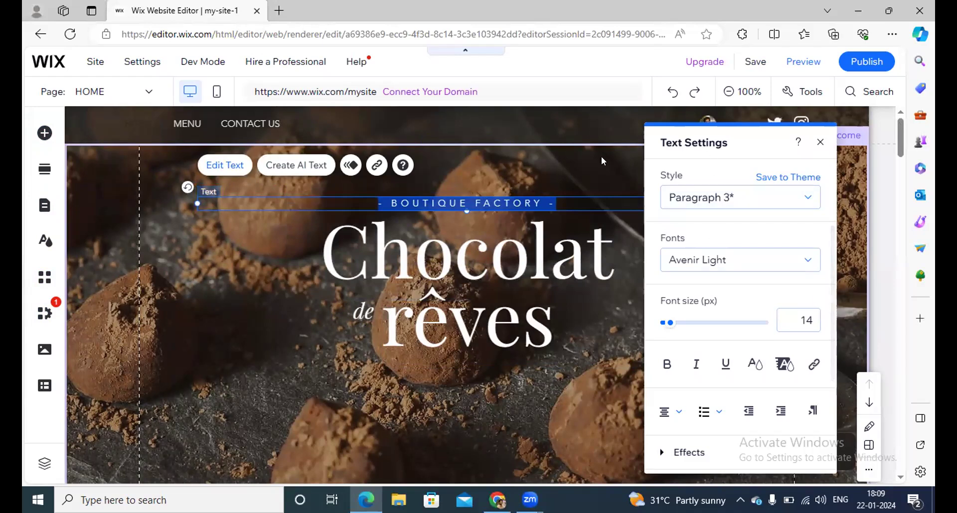
type("a")
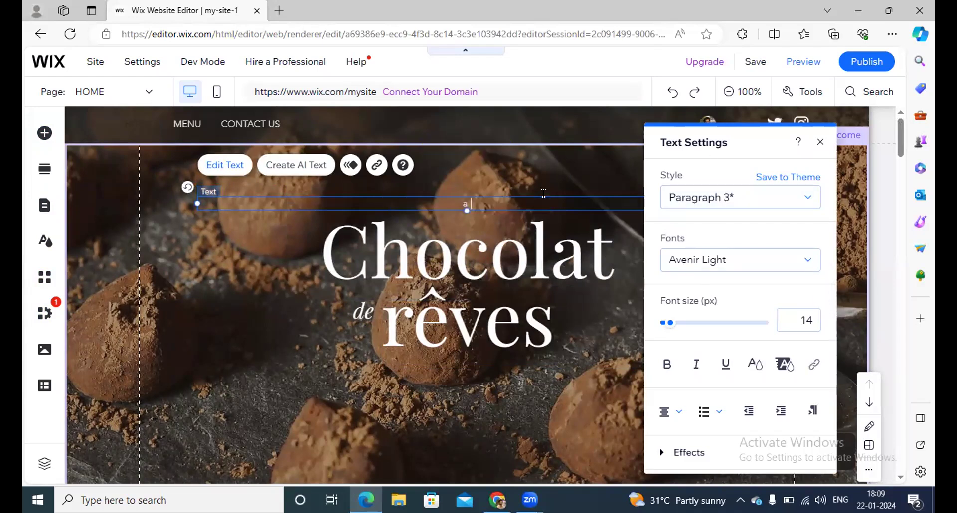
type("peiro")
Replace the "Chocolat" heading in the Welcome section with "COMPOUNDS".
left_click(451, 251)
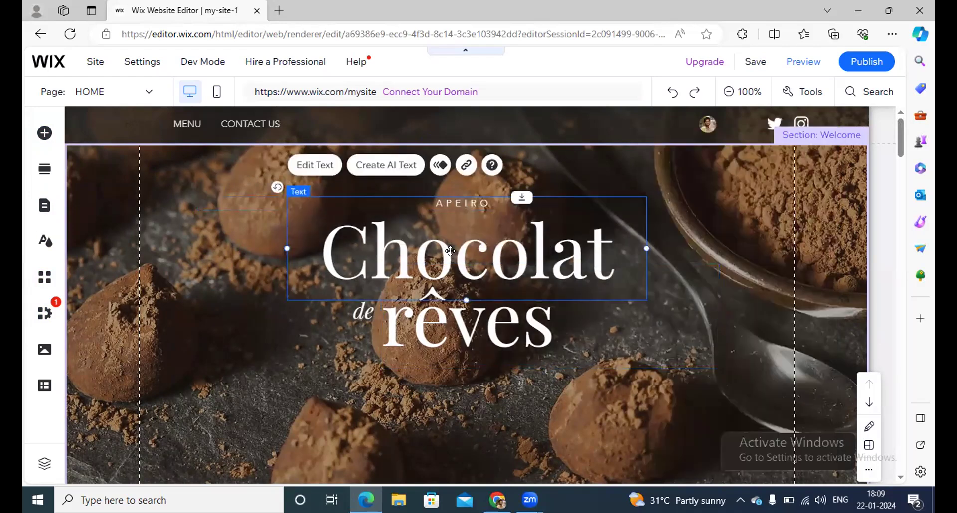
left_click(317, 169)
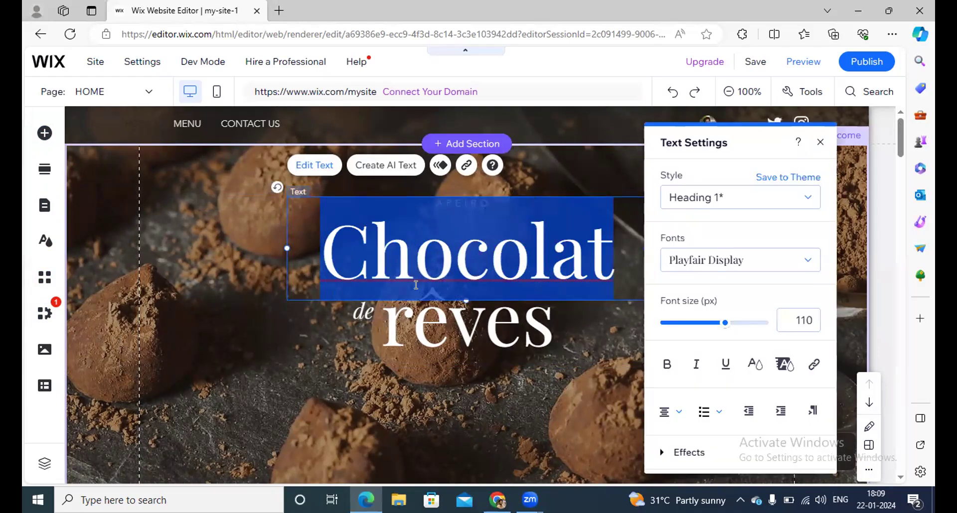
type("C")
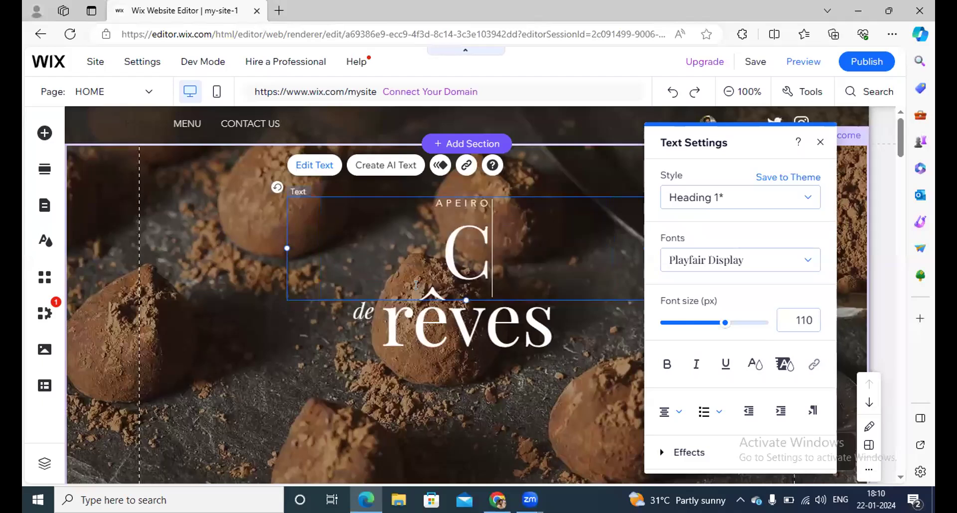
type("OMP")
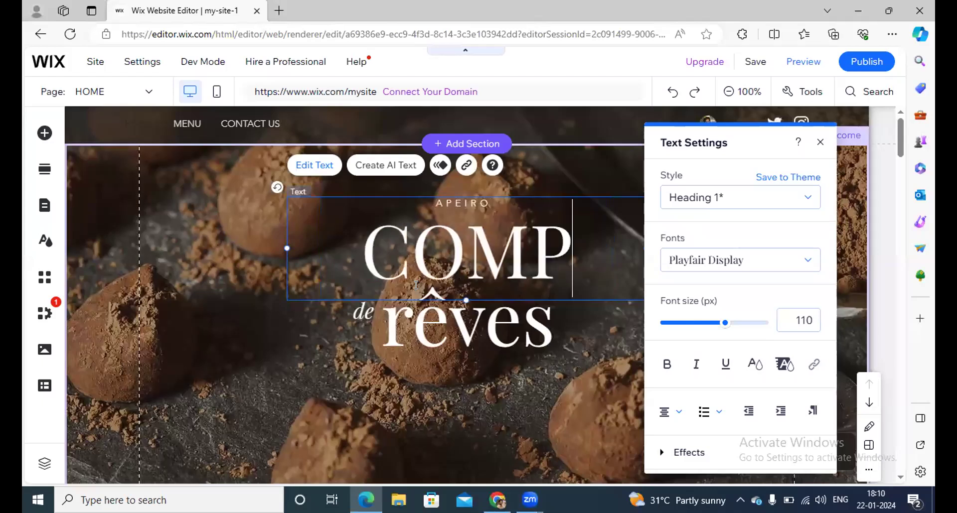
type("OUNDS")
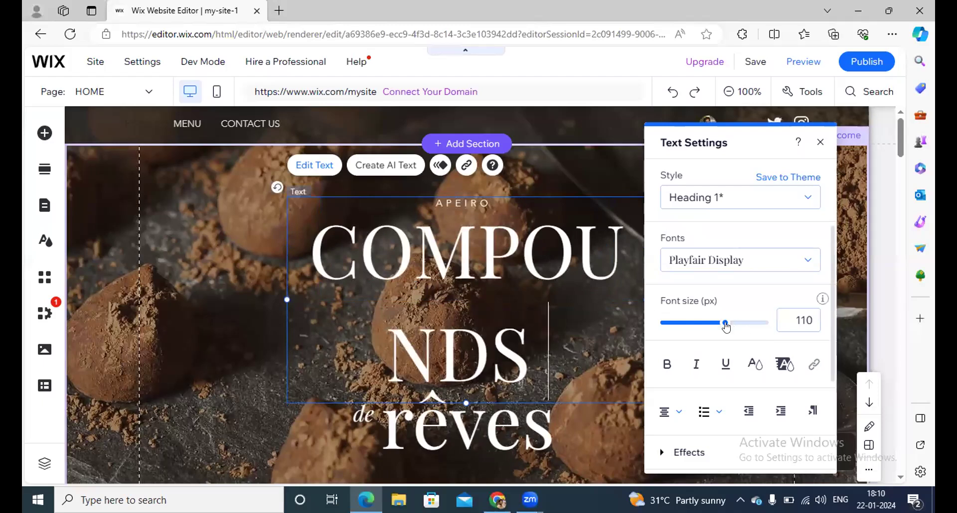
Reduce the whole "COMPOUNDS" heading to a font size of 72 px.
mouse_move(726, 326)
left_mouse_down()
mouse_move(726, 335)
mouse_move(709, 335)
left_mouse_up()
left_click(502, 329)
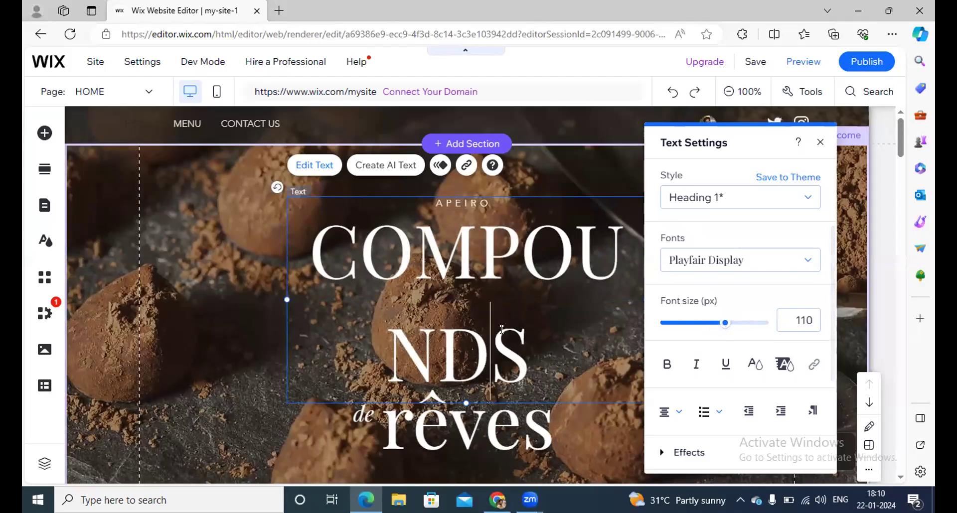
key("ctrl+a")
left_click_drag(722, 325, 703, 325)
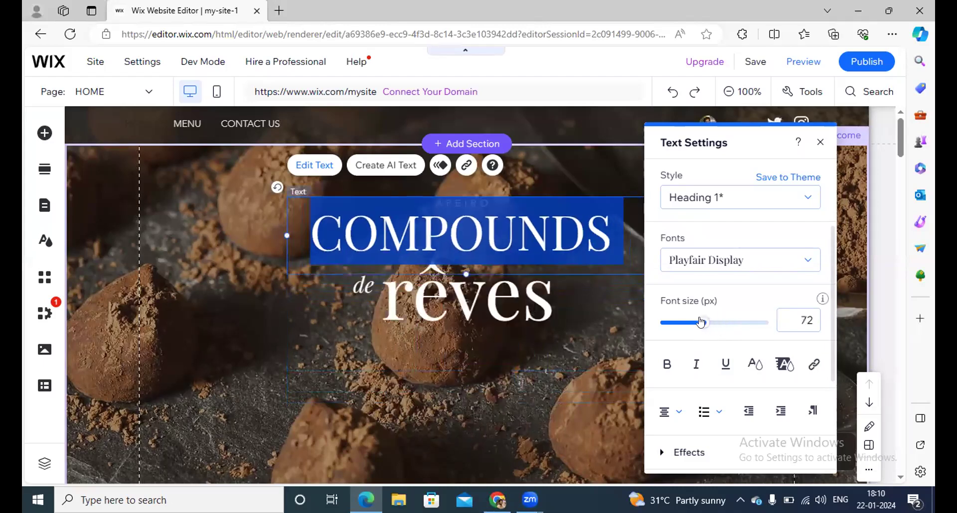
left_click(546, 369)
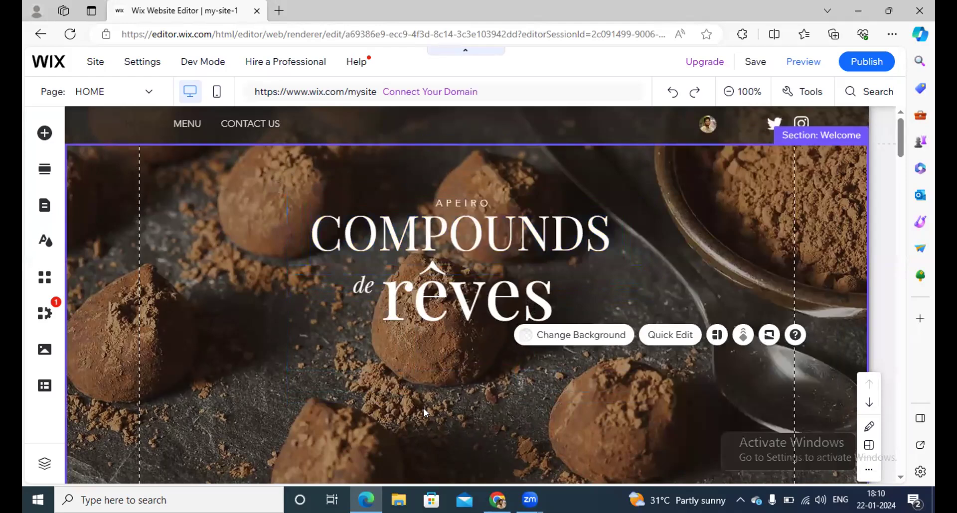
Replace the "rêves" heading in the Welcome section with "CHOCOLATES".
left_click(440, 298)
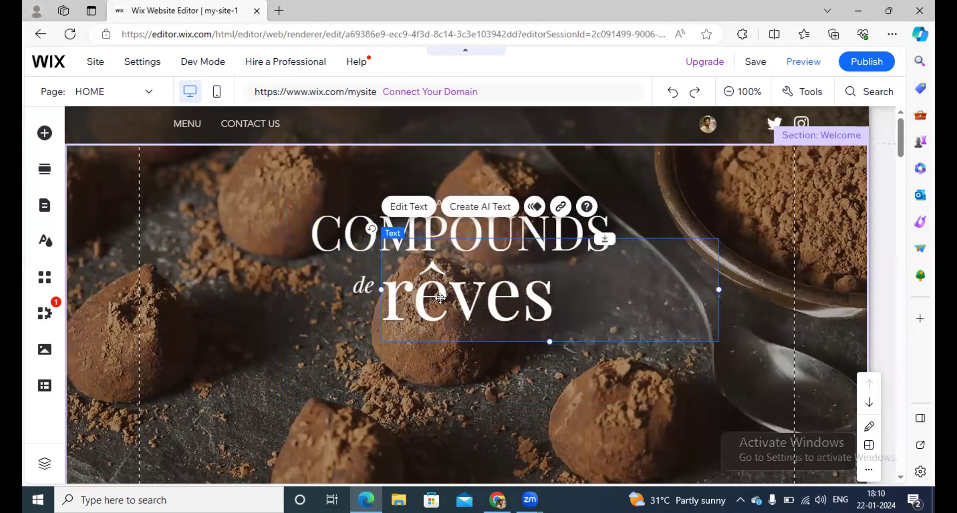
double_click(468, 306)
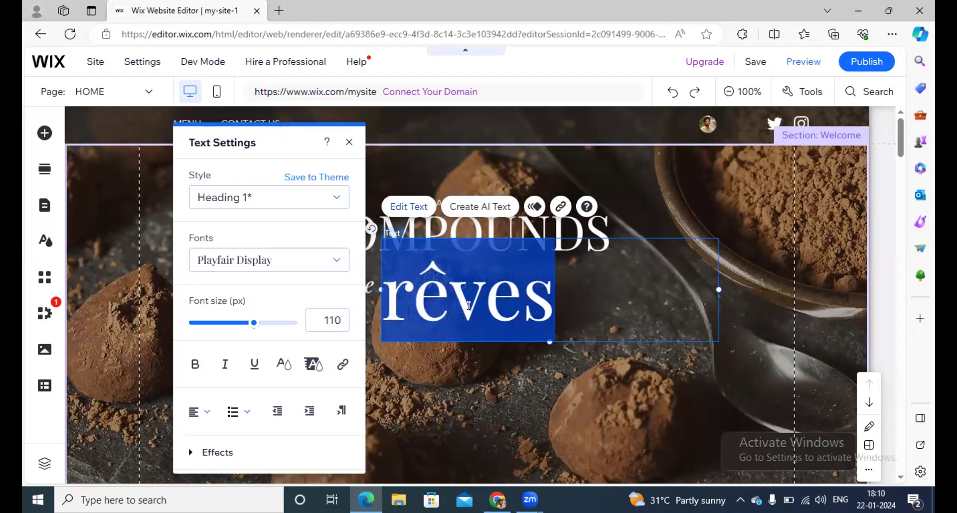
type("CO")
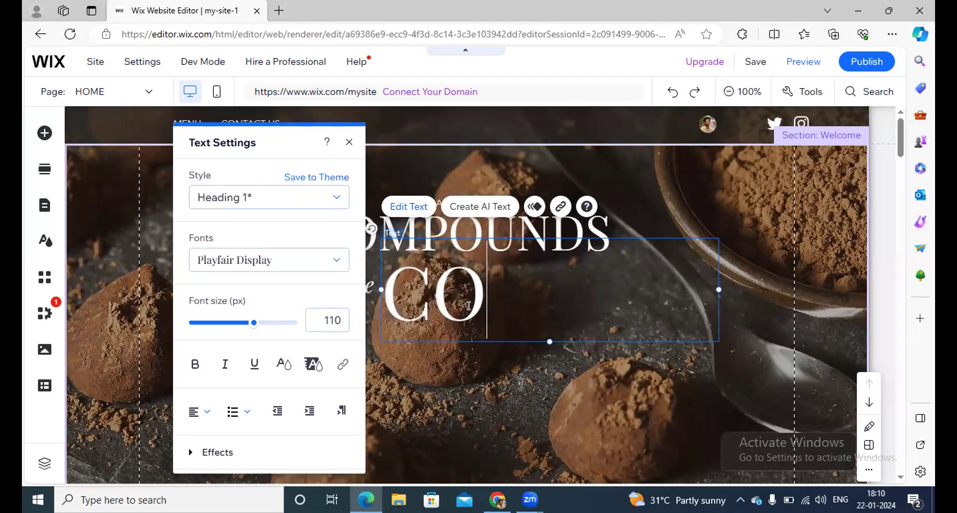
key("BackSpace")
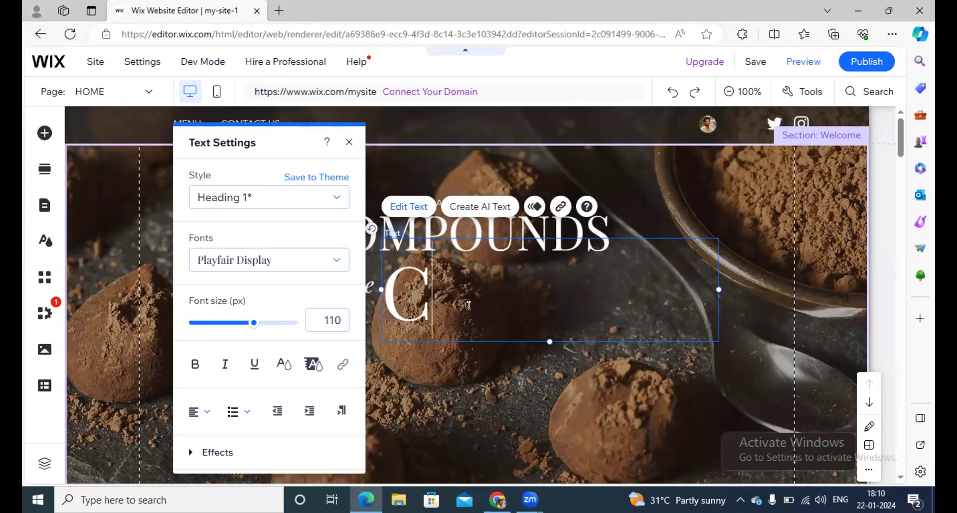
type("HOV")
key("BackSpace")
type("COL")
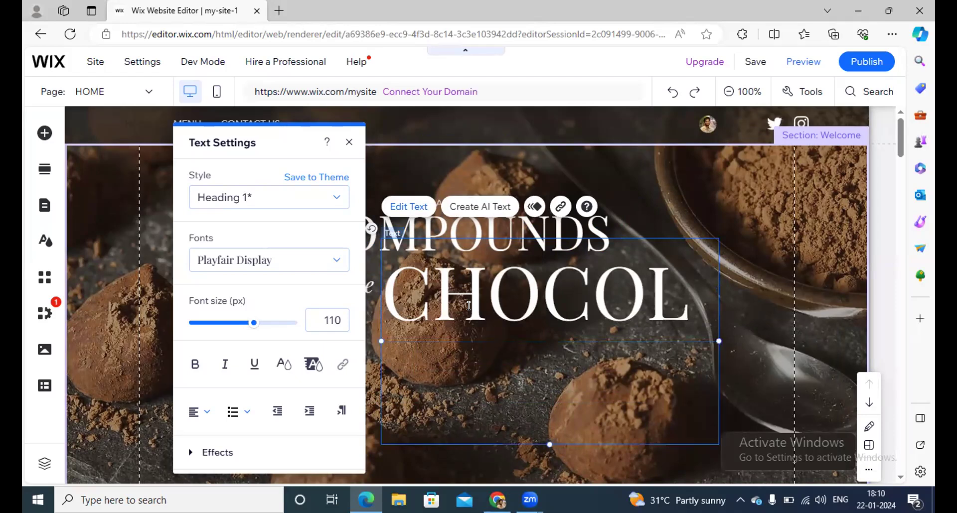
type("ATES")
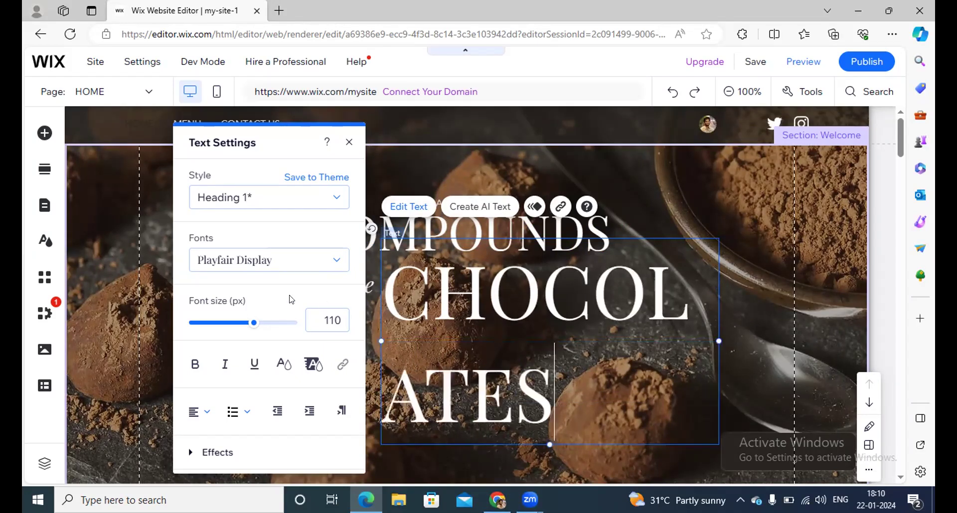
Set the font size of the whole "CHOCOLATES" heading to 74 px.
left_click_drag(254, 323, 232, 324)
left_click_drag(520, 375, 395, 273)
left_click(253, 323)
left_click_drag(252, 328, 219, 331)
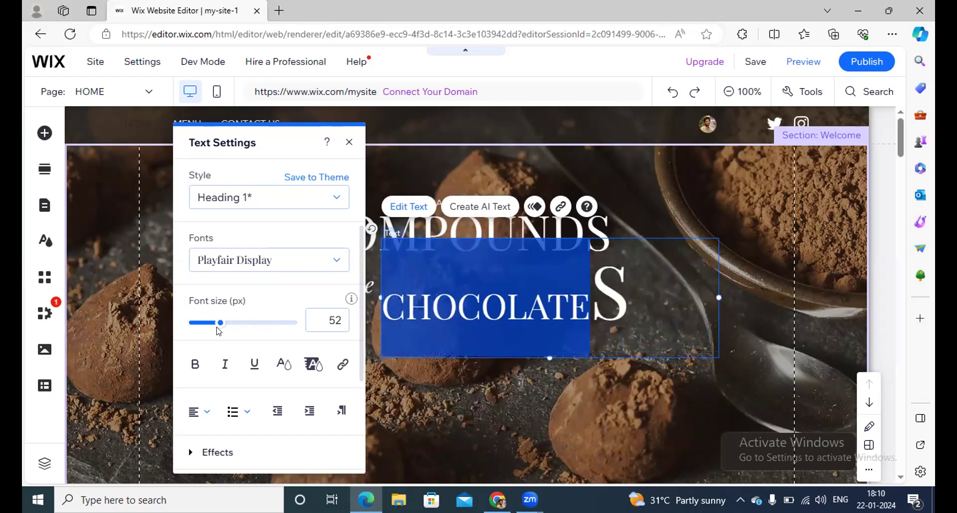
double_click(619, 309)
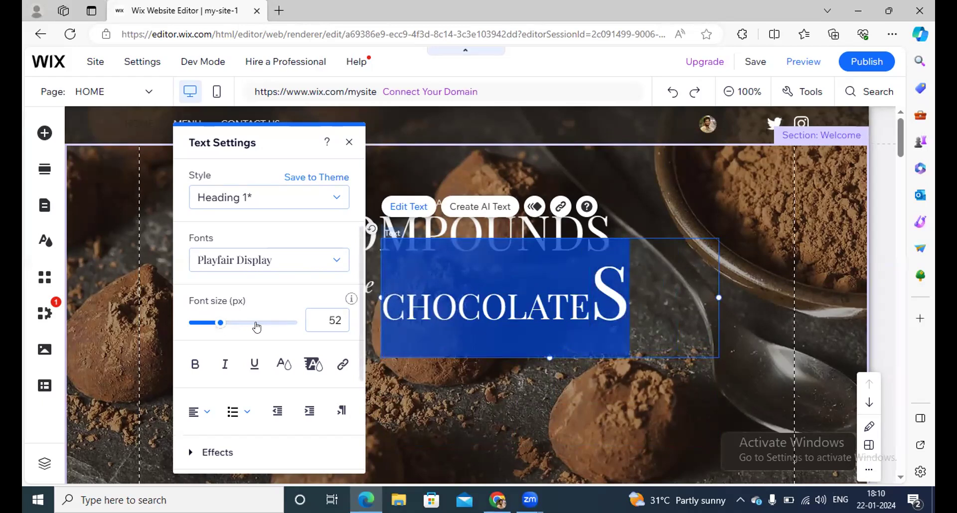
left_click_drag(222, 327, 244, 327)
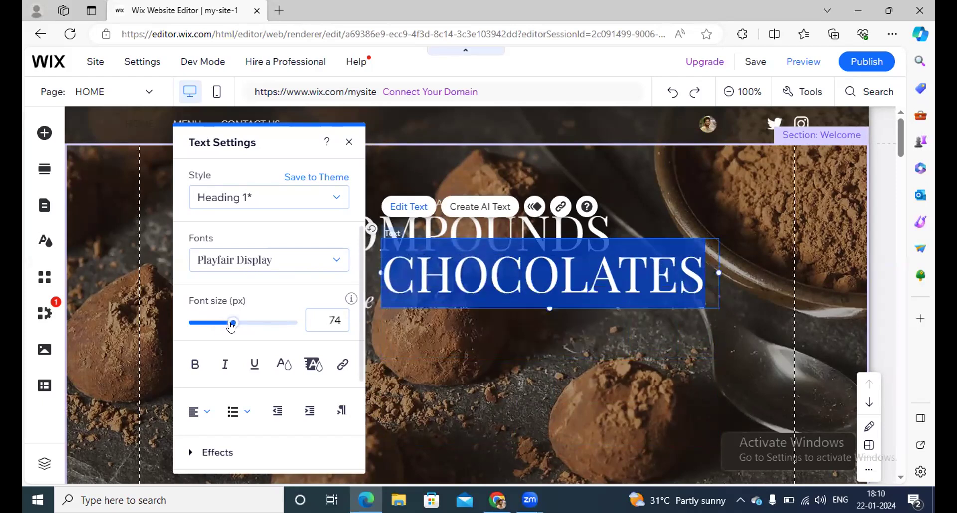
left_click(399, 363)
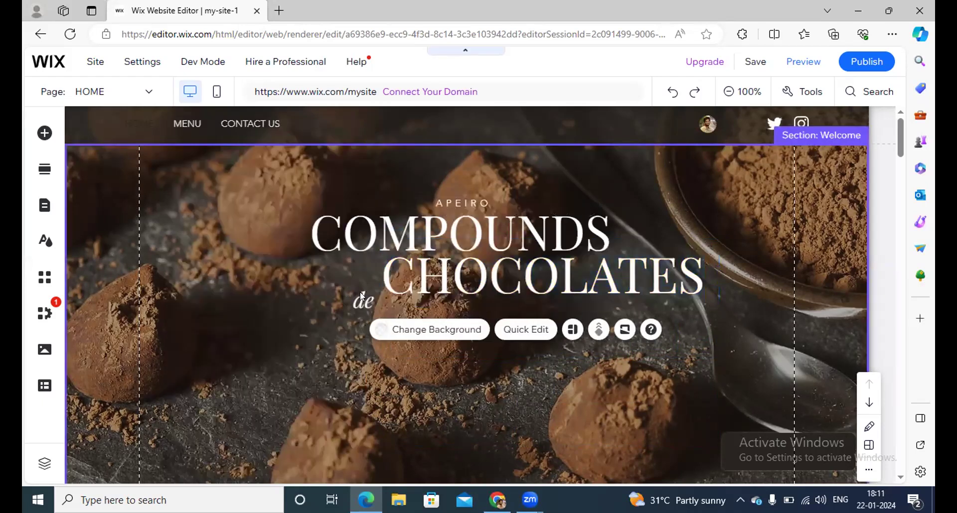
Replace the small italic "de" beside the "CHOCOLATES" heading with "THE".
left_click(361, 294)
double_click(362, 295)
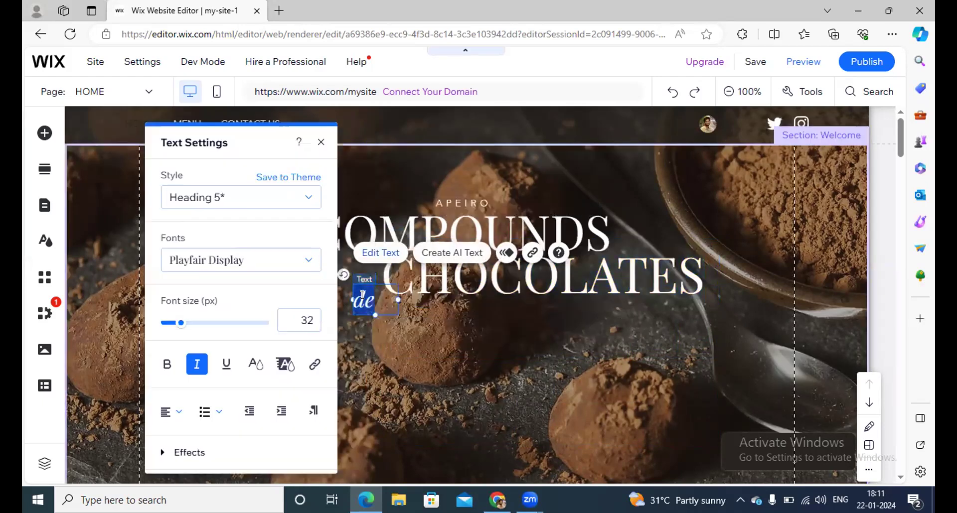
type("THE")
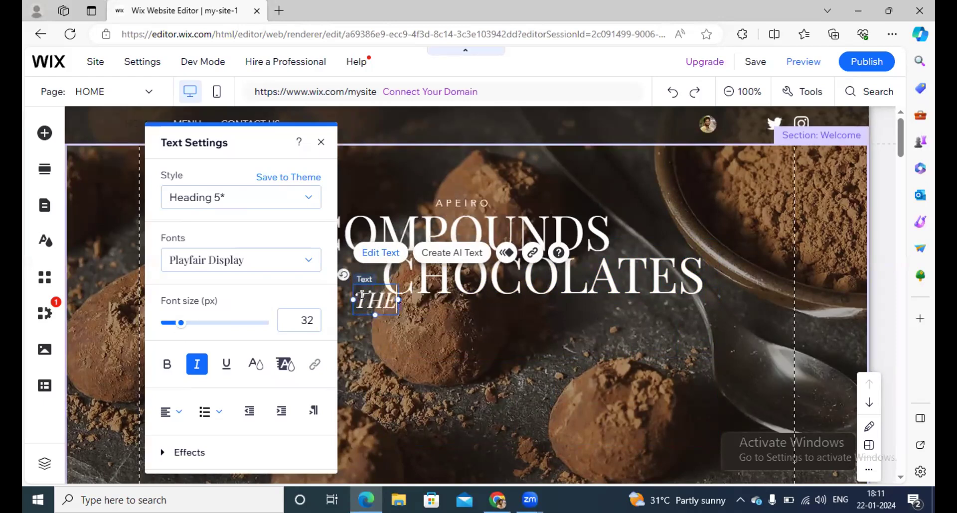
left_click(563, 357)
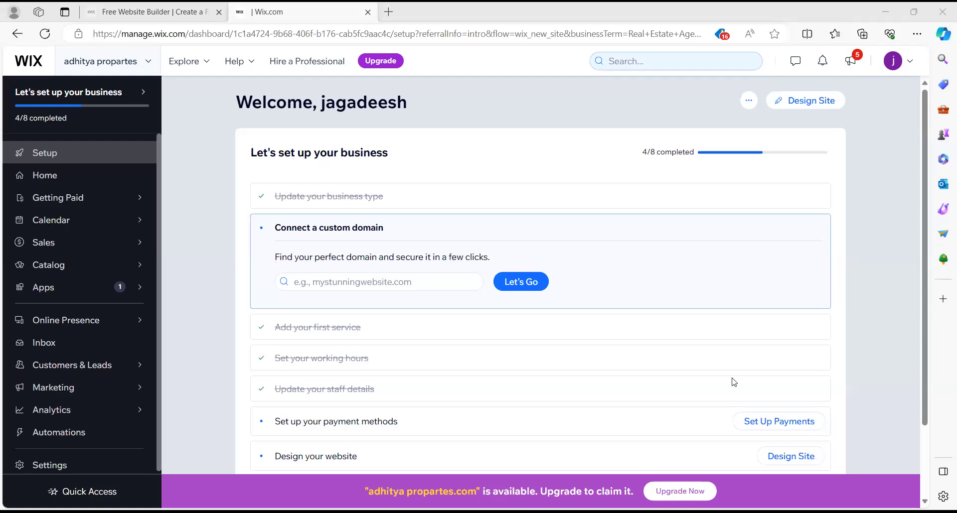
Design the real estate site from a template, edit the Real Estate Landing Page design and dismiss the AI site content form.
left_click(804, 108)
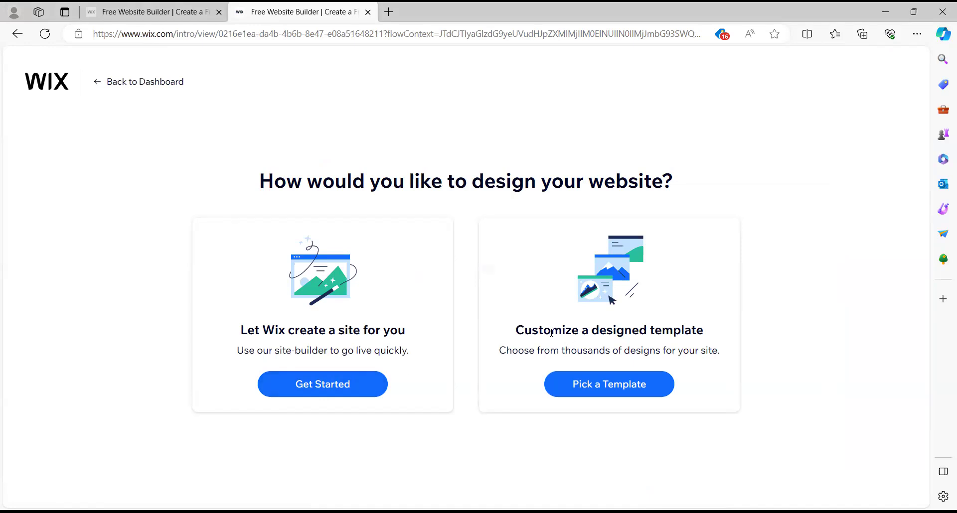
left_click(615, 392)
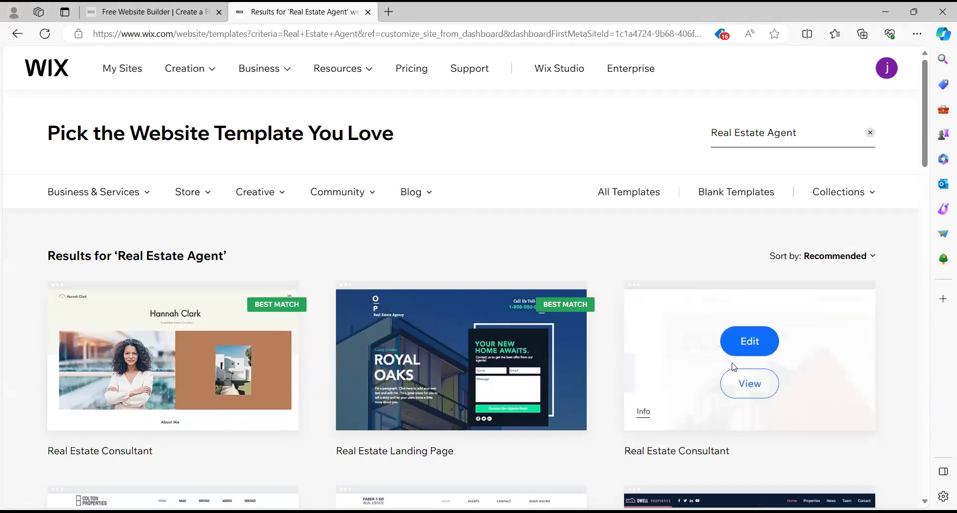
mouse_move(540, 371)
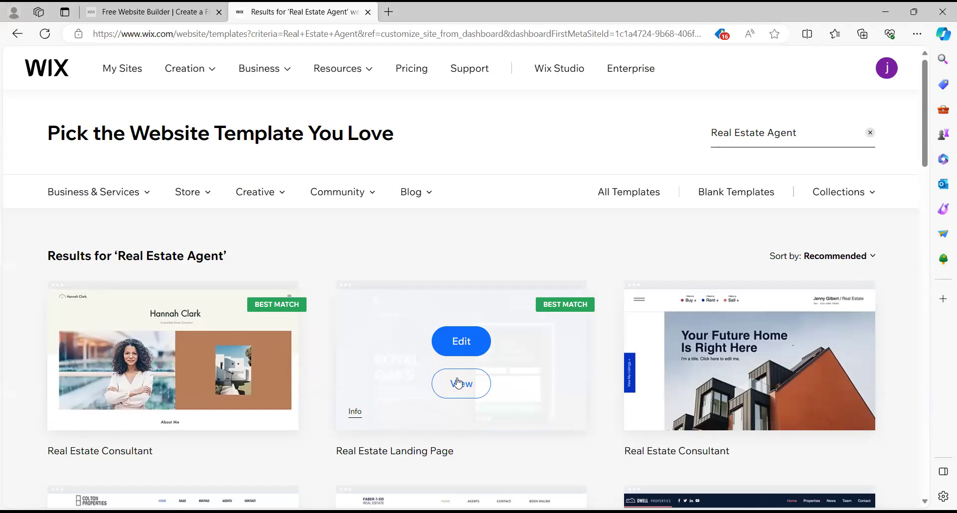
left_click(468, 341)
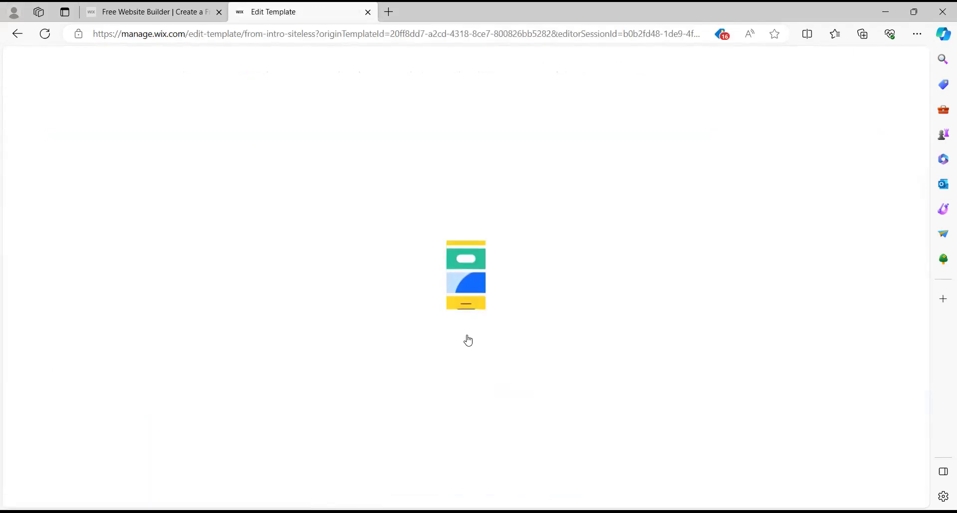
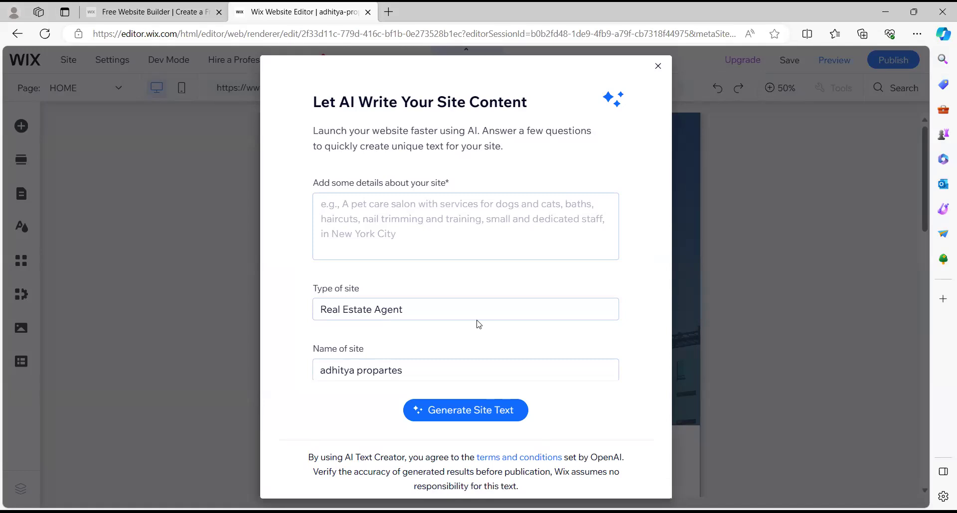
left_click(657, 68)
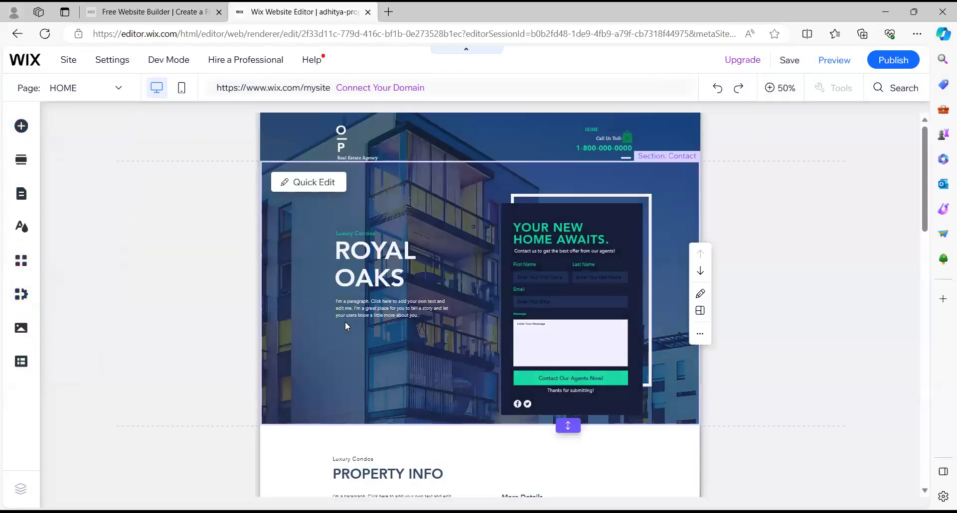
key("ctrl+plus")
key("ctrl+plus")
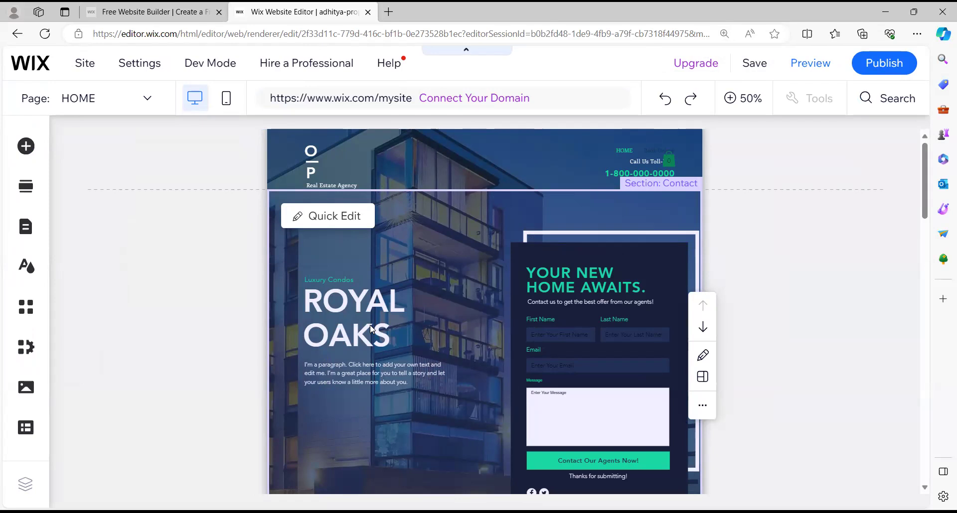
Replace the "ROYAL OAKS" heading in the Contact section with "ADITYA REALTORS" on two lines.
left_click(729, 98)
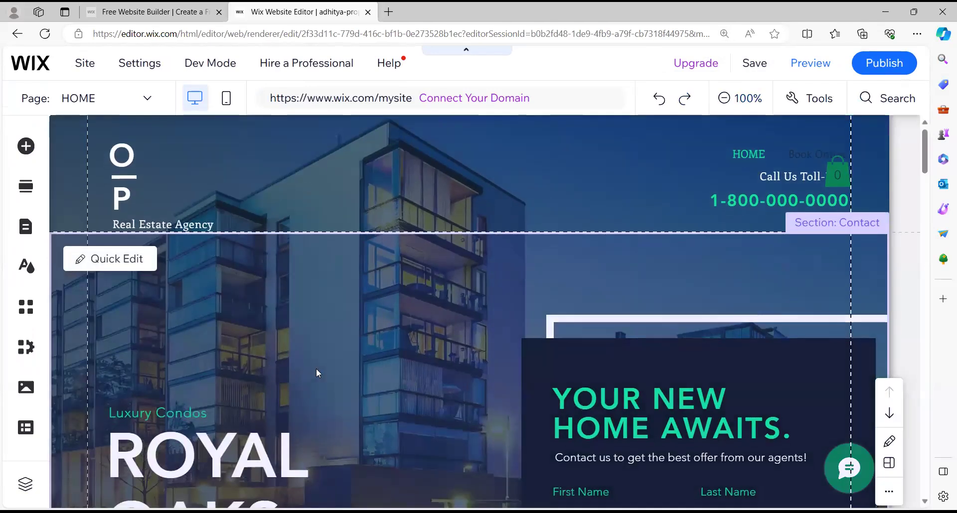
scroll(316, 372, "down", 3)
double_click(207, 324)
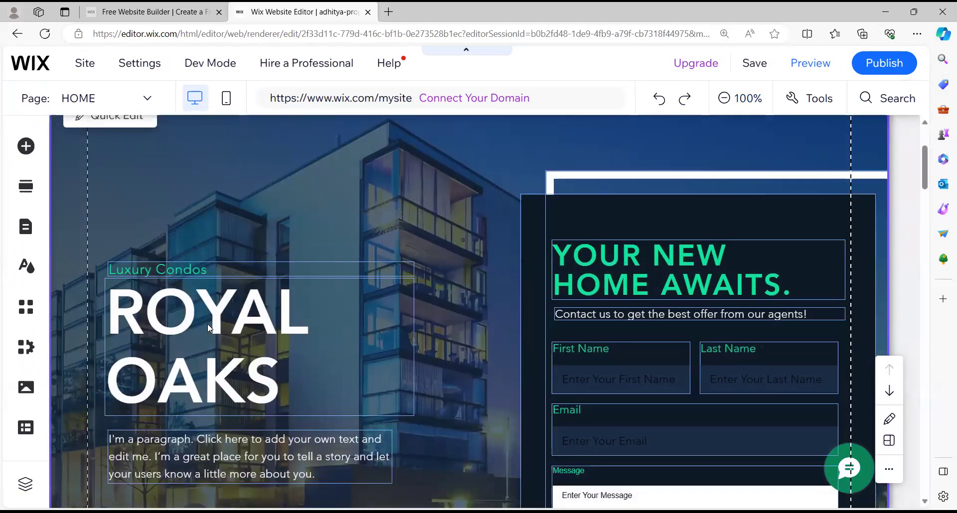
type("ADITA")
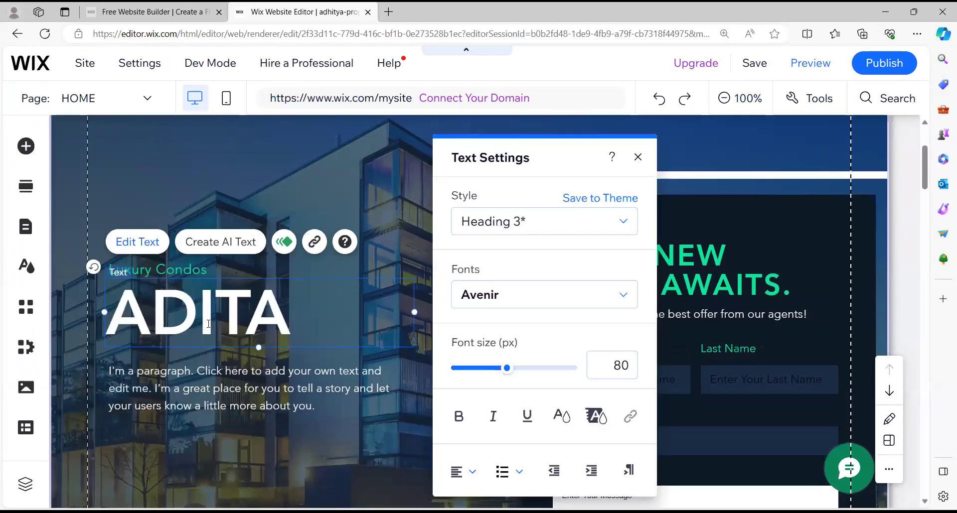
type("Y")
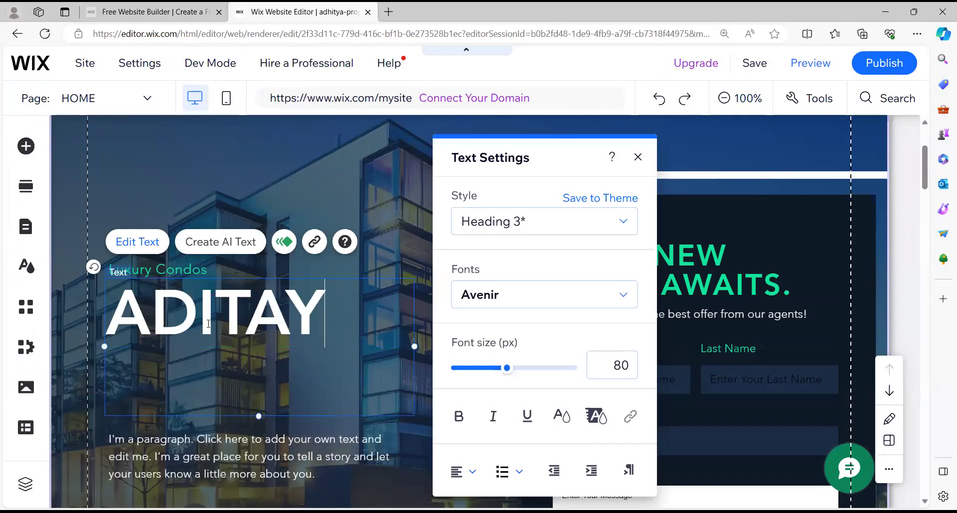
type("A")
key("BackSpace")
key("BackSpace")
key("BackSpace")
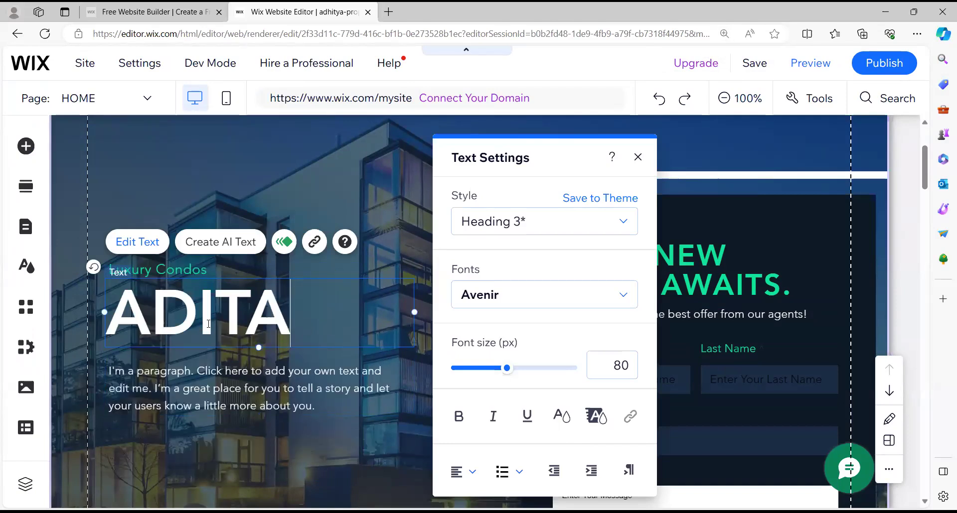
type("YA")
key("Return")
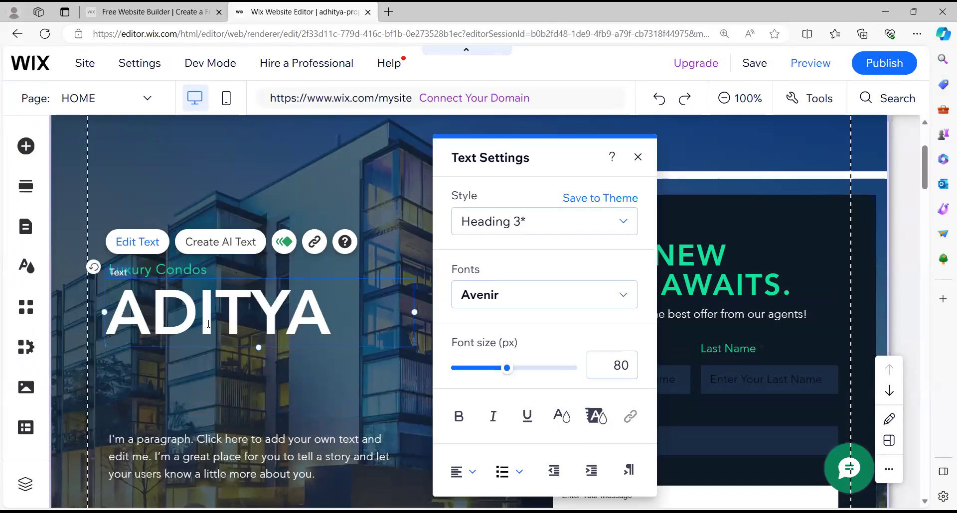
type("REA")
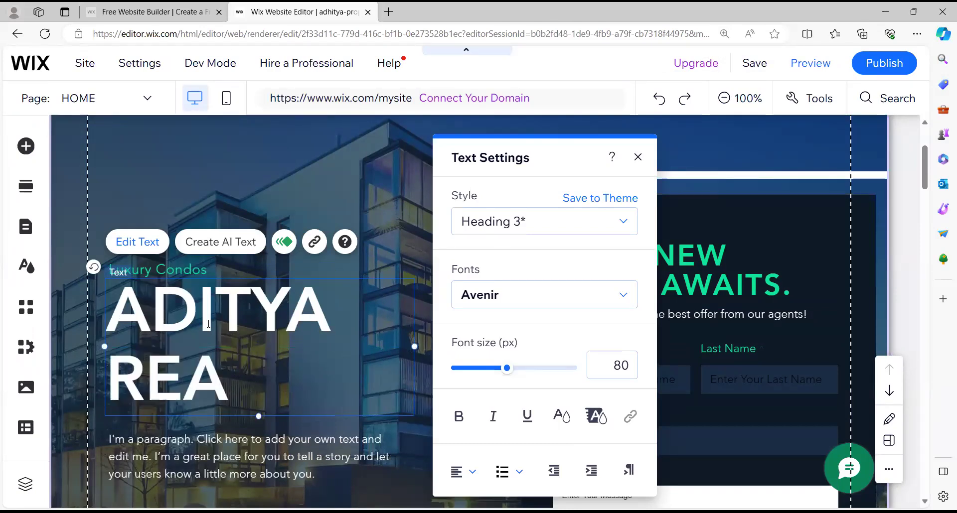
type("LTORS")
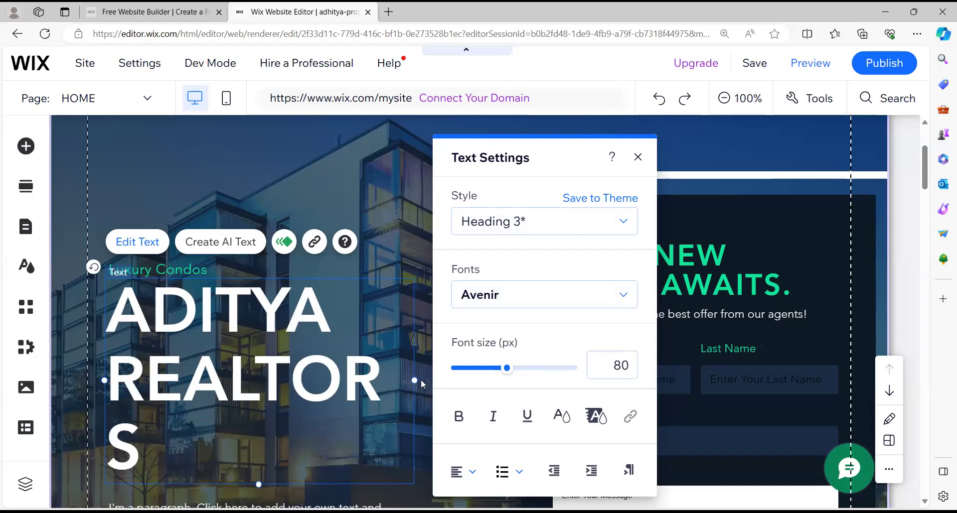
Widen the "ADITYA REALTORS" text box so that "REALTORS" fits on a single line.
key("Escape")
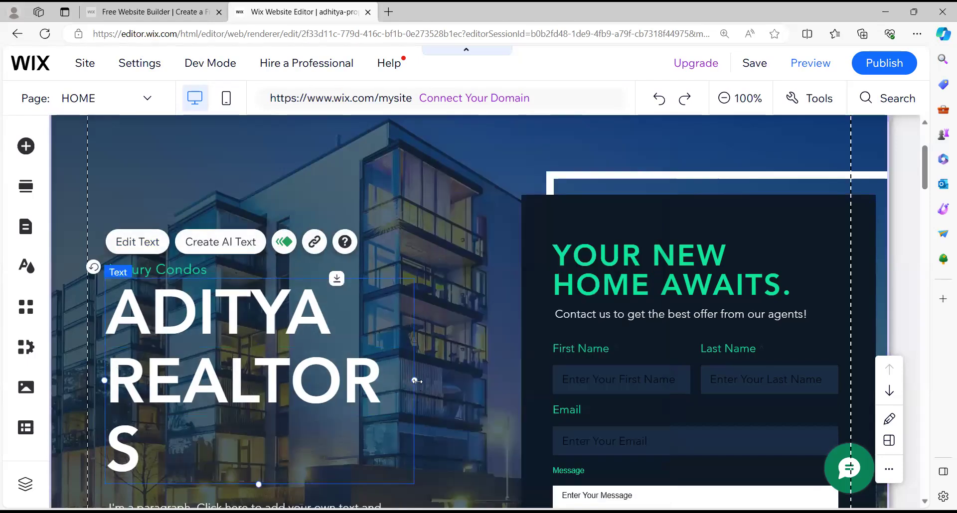
left_click_drag(414, 381, 459, 377)
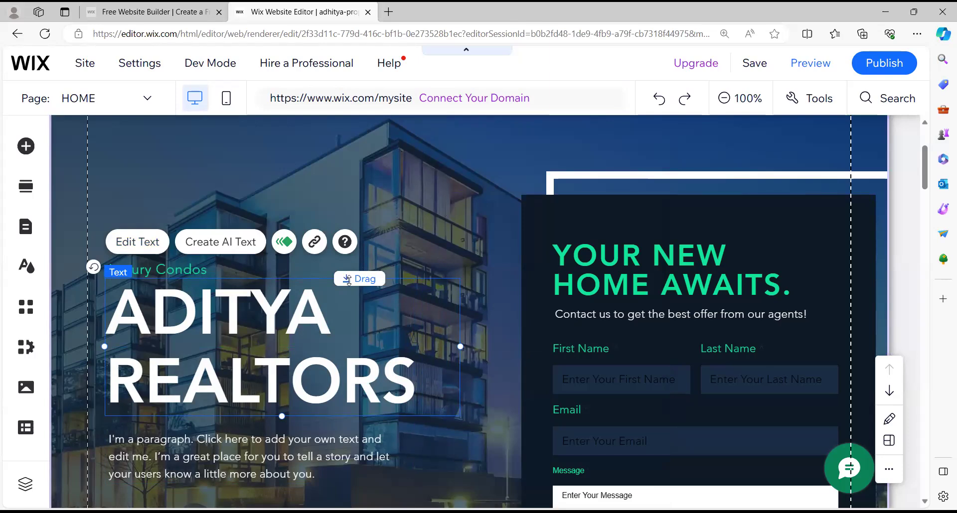
left_click(448, 157)
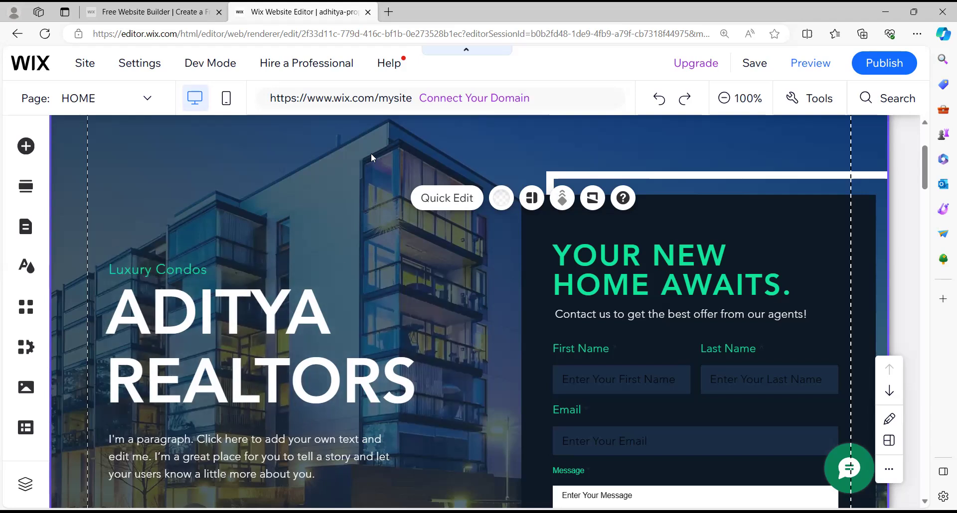
Replace the placeholder paragraph below the "ADITYA REALTORS" heading with "We are the top realtors in anatapur".
left_click(270, 461)
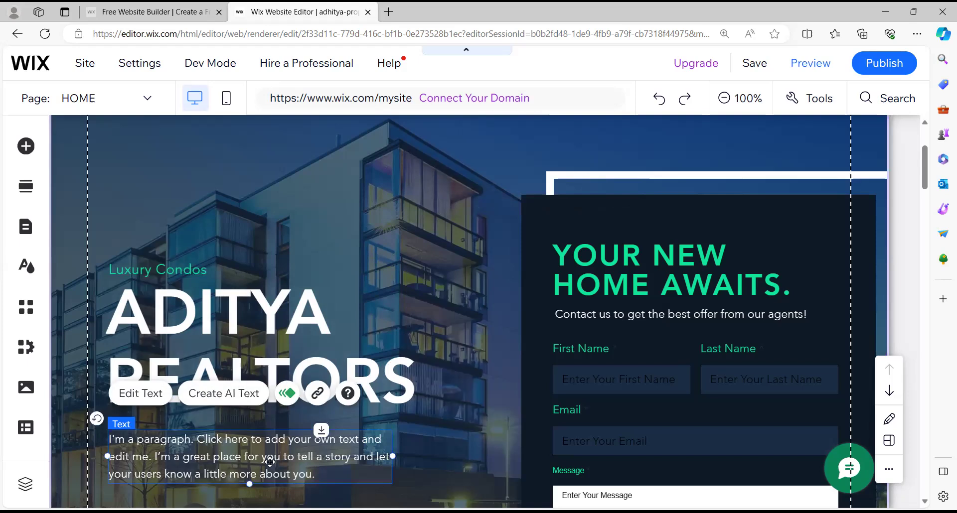
double_click(269, 461)
type("We")
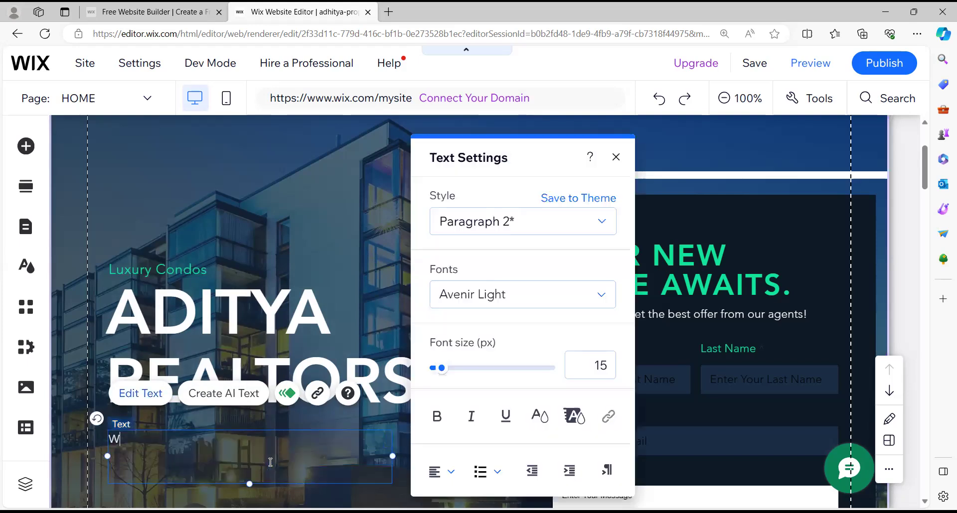
type("e the top")
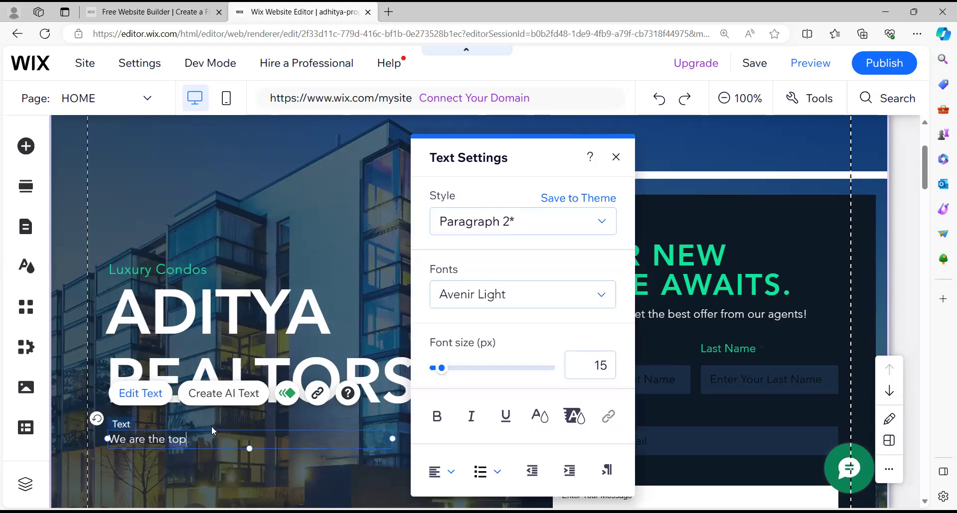
type(" realto")
type("rs s")
key("BackSpace")
key("BackSpace")
type("in anatapur")
scroll(226, 474, "down", 2)
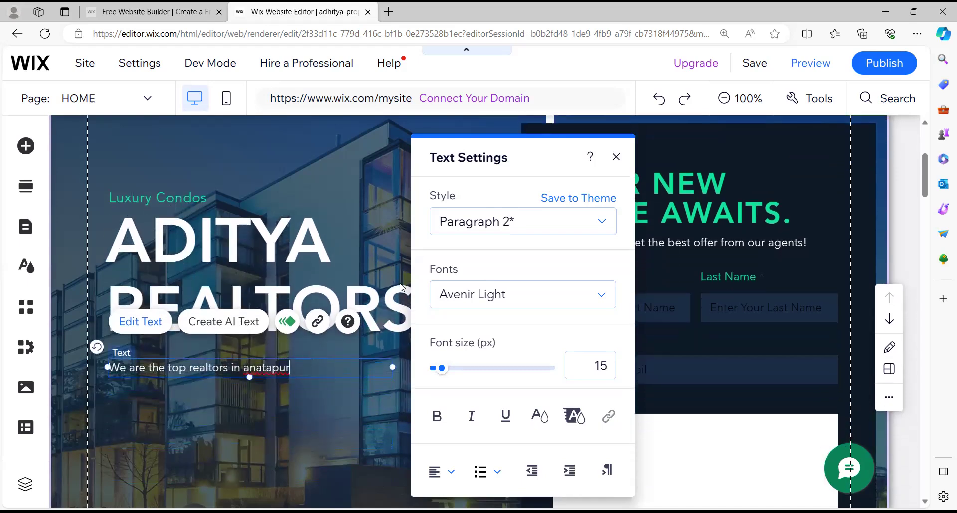
left_click(615, 157)
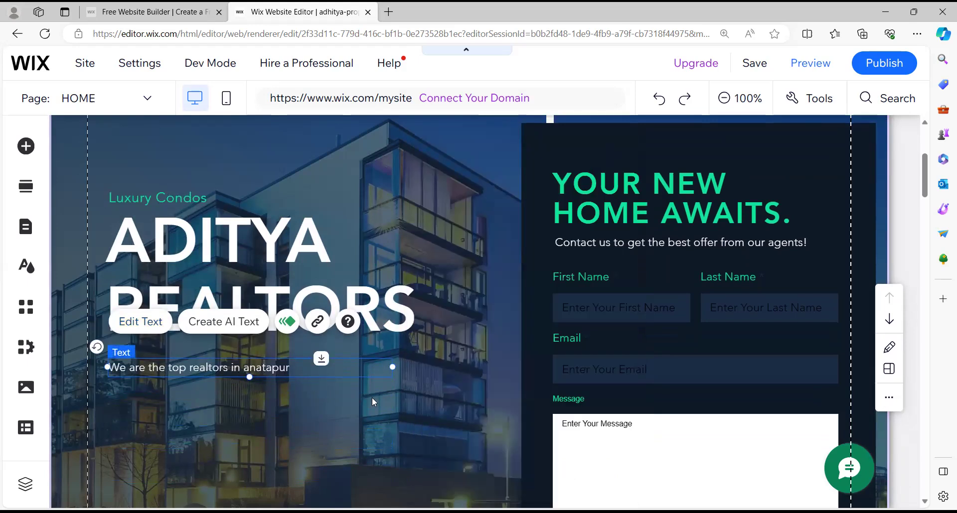
left_click(370, 446)
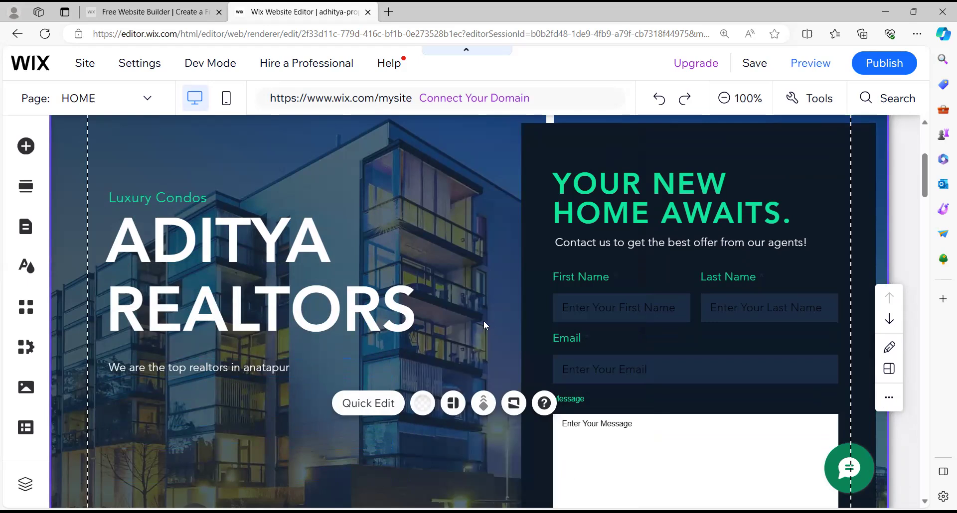
Review the remaining home page sections, from the contact form and property info down to the footer.
scroll(483, 321, "down", 3)
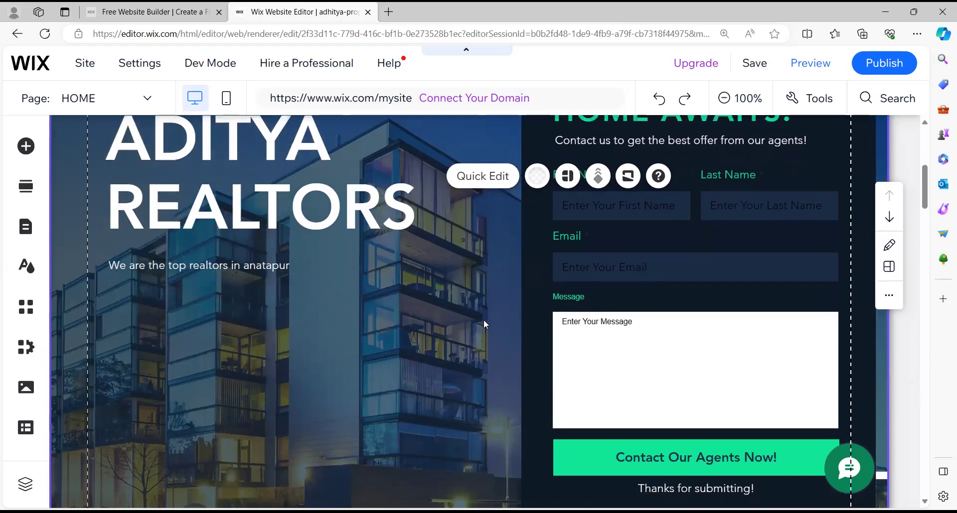
scroll(484, 322, "down", 8)
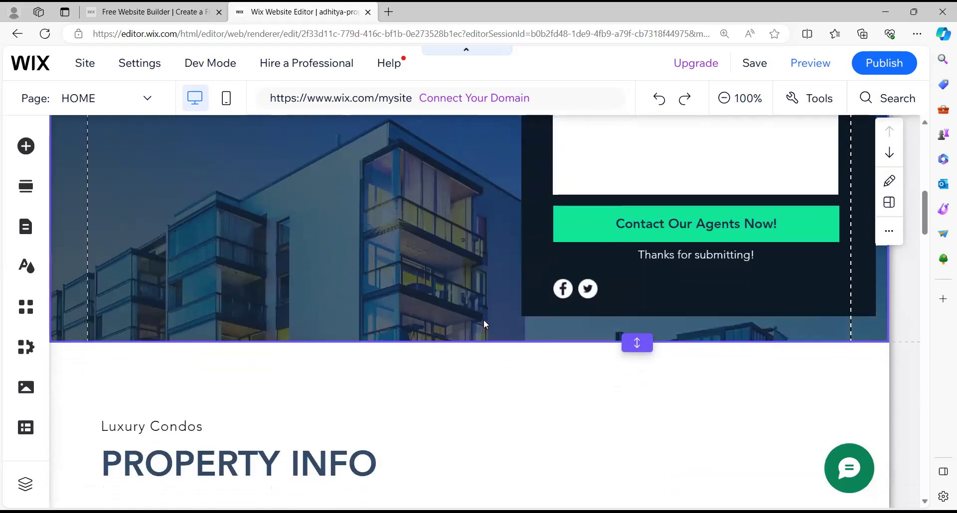
scroll(484, 325, "down", 7)
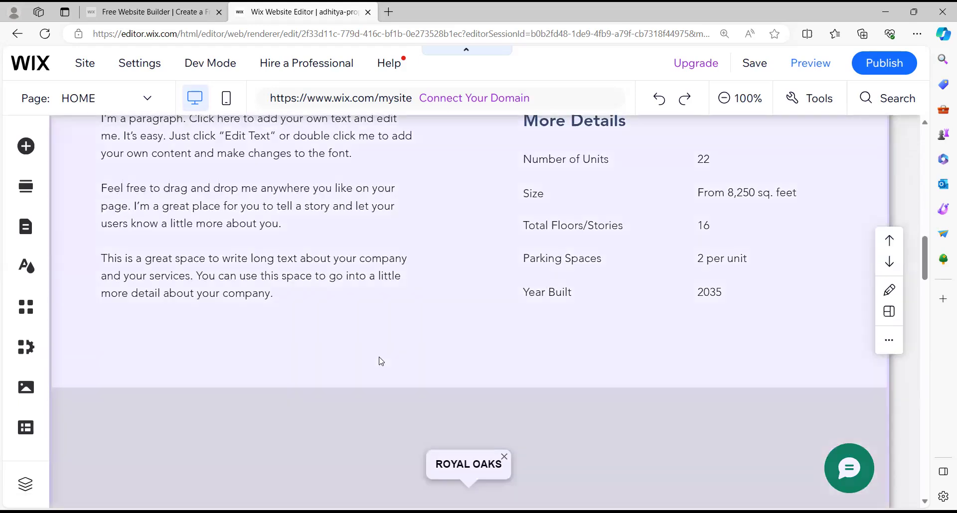
scroll(380, 360, "up", 2)
scroll(374, 355, "up", 2)
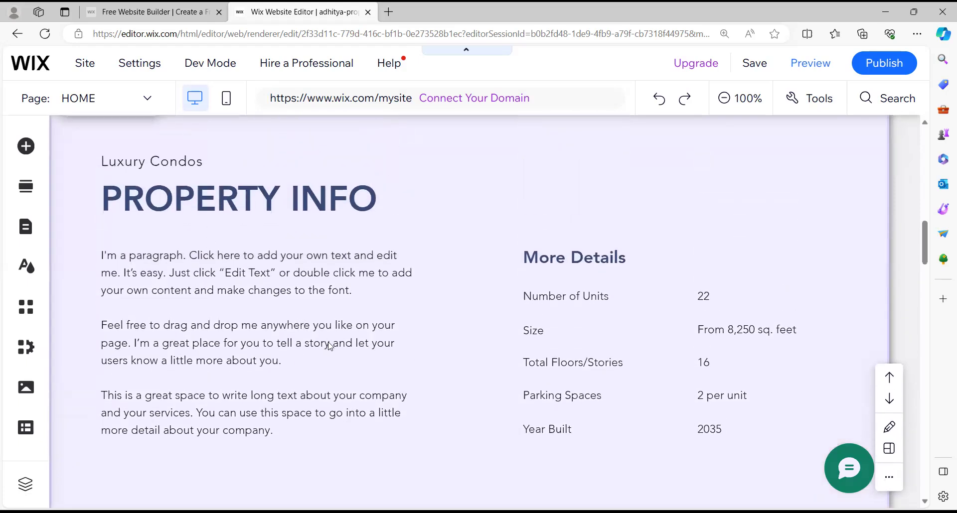
scroll(331, 347, "down", 5)
scroll(329, 346, "down", 18)
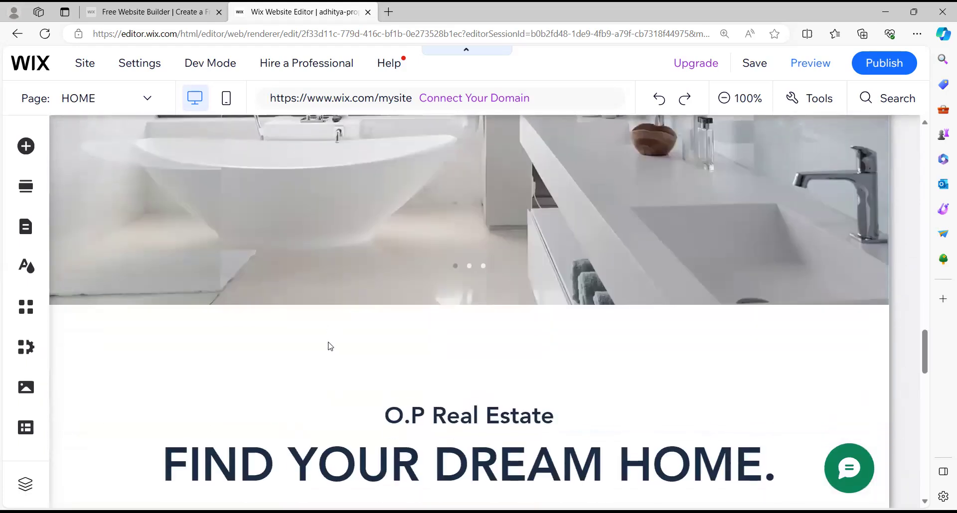
scroll(329, 346, "down", 15)
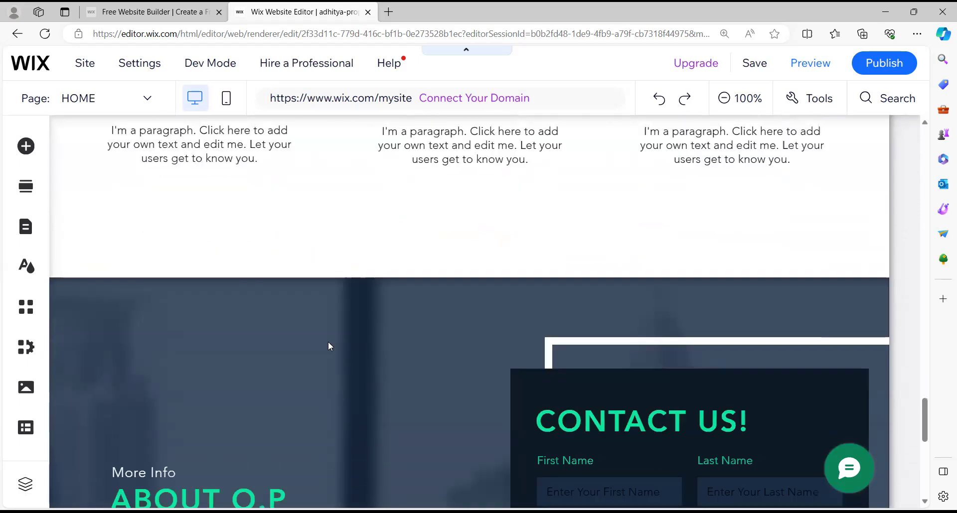
scroll(328, 342, "down", 4)
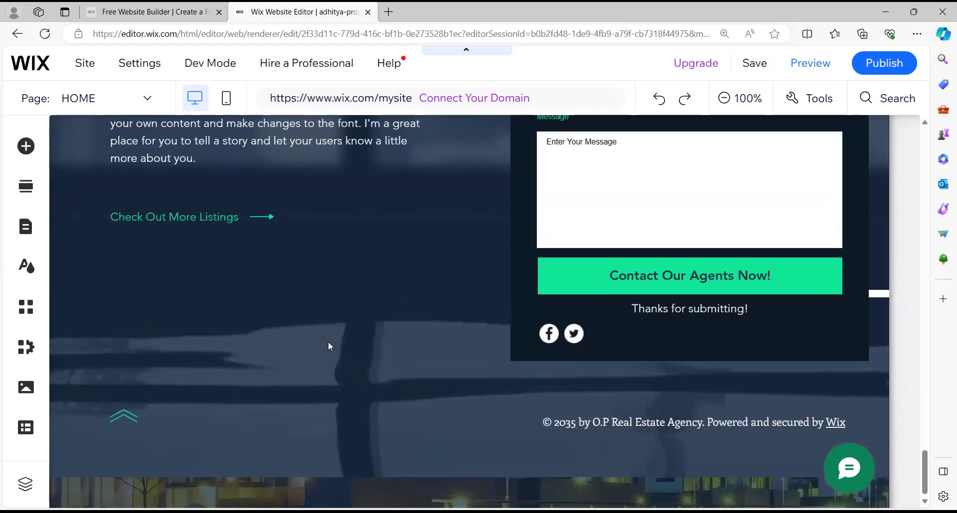
scroll(328, 342, "up", 20)
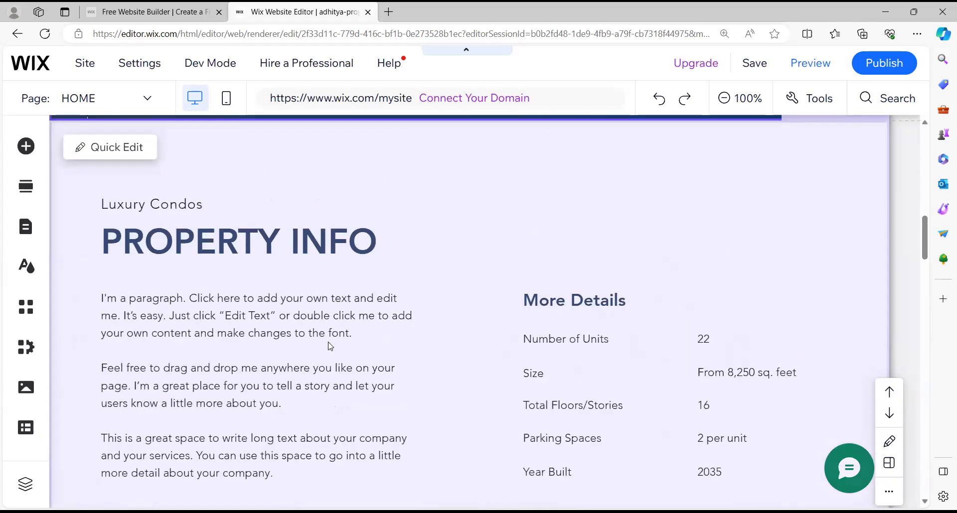
scroll(329, 345, "up", 10)
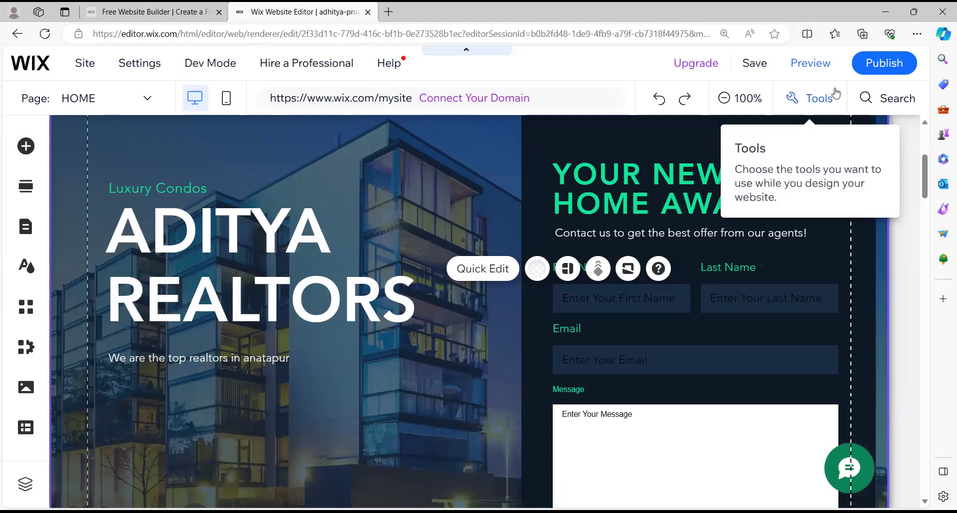
Publish the real estate site and open its live version.
left_click(861, 70)
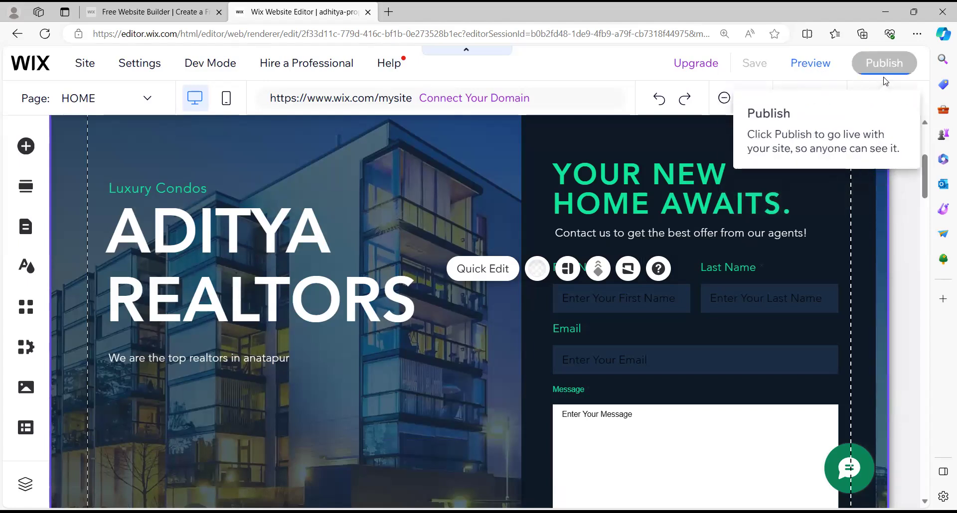
left_click(809, 68)
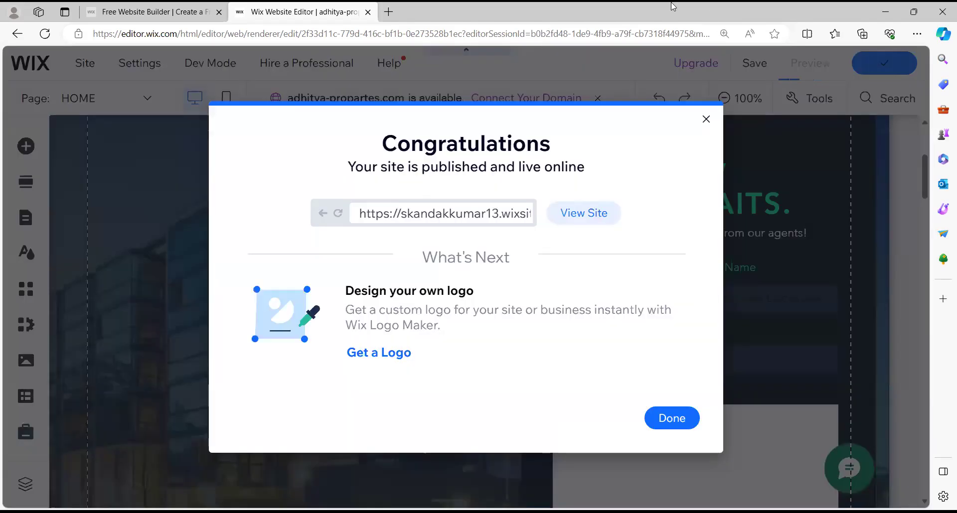
left_click(593, 214)
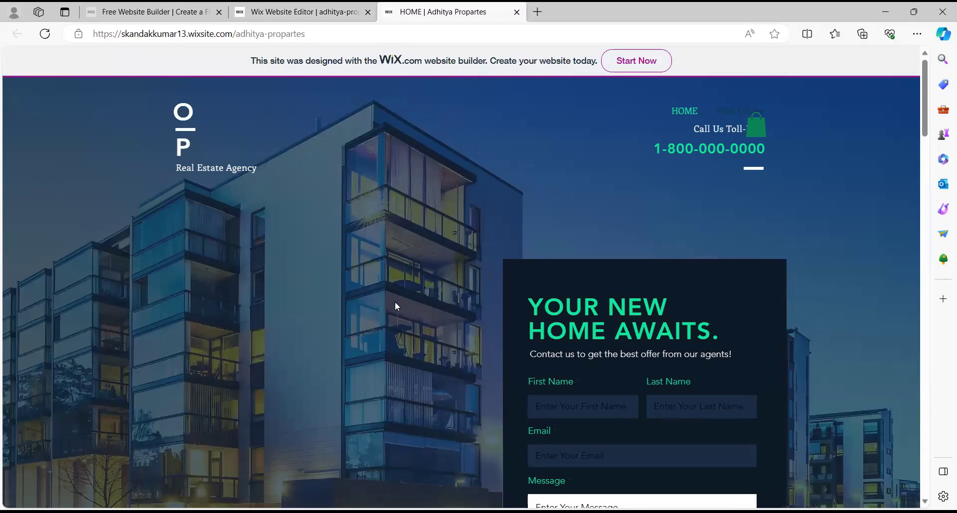
Examine the published home page down to its footer and return to the website editor.
scroll(395, 302, "down", 6)
scroll(396, 303, "up", 6)
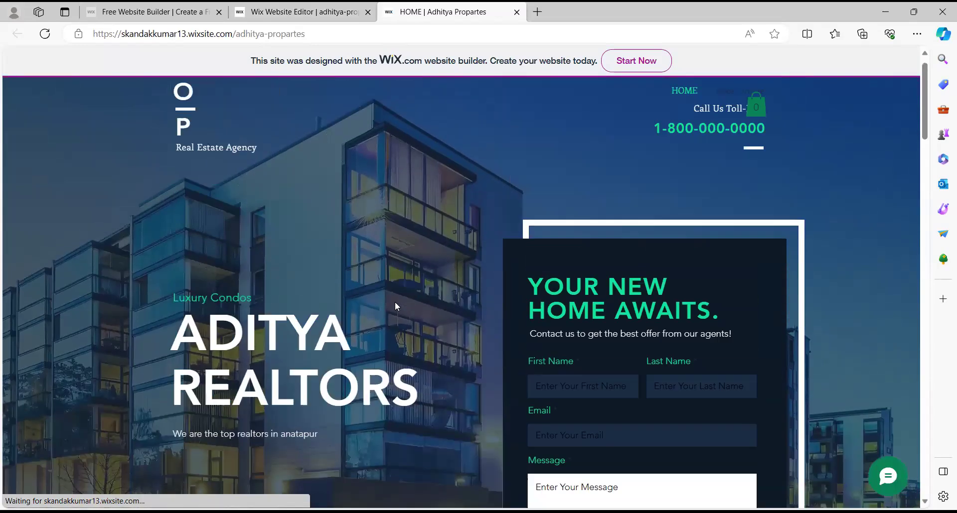
scroll(396, 303, "down", 4)
scroll(396, 302, "down", 15)
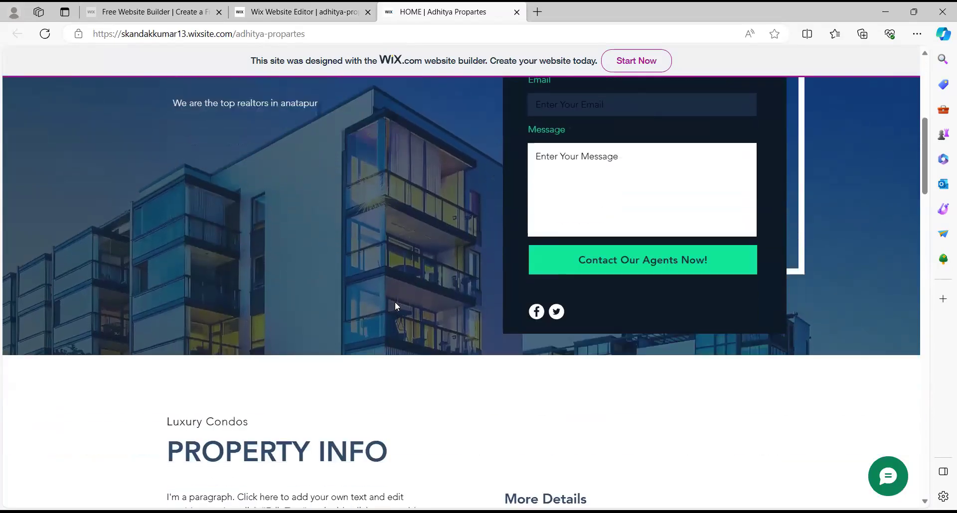
scroll(397, 307, "down", 14)
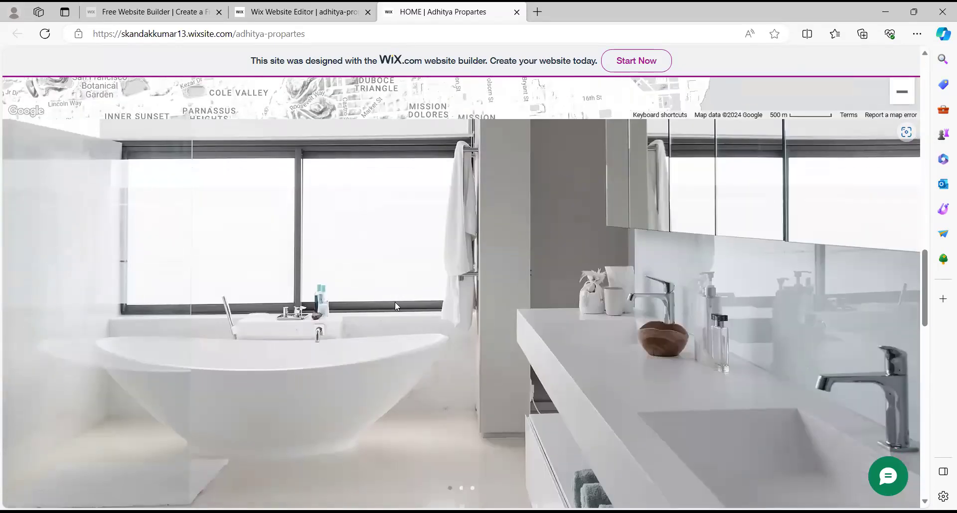
scroll(396, 305, "down", 8)
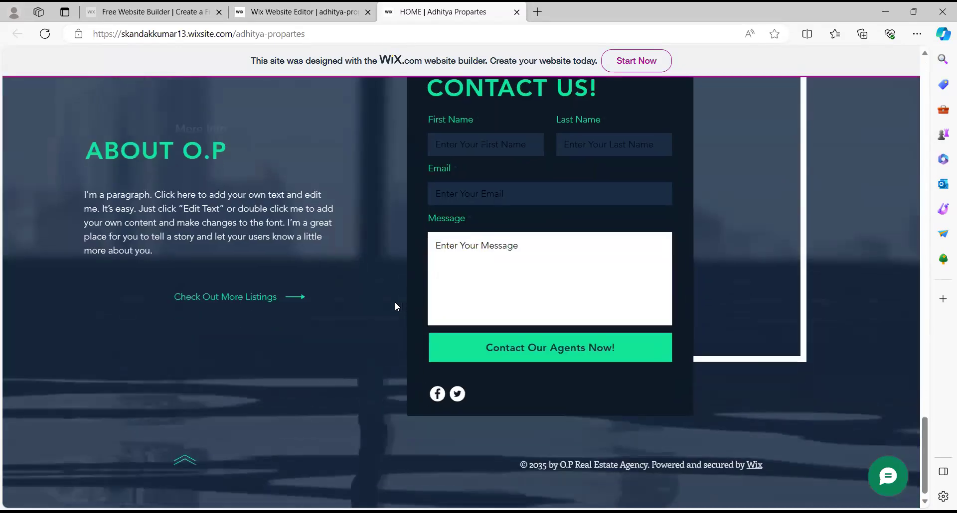
scroll(395, 303, "up", 20)
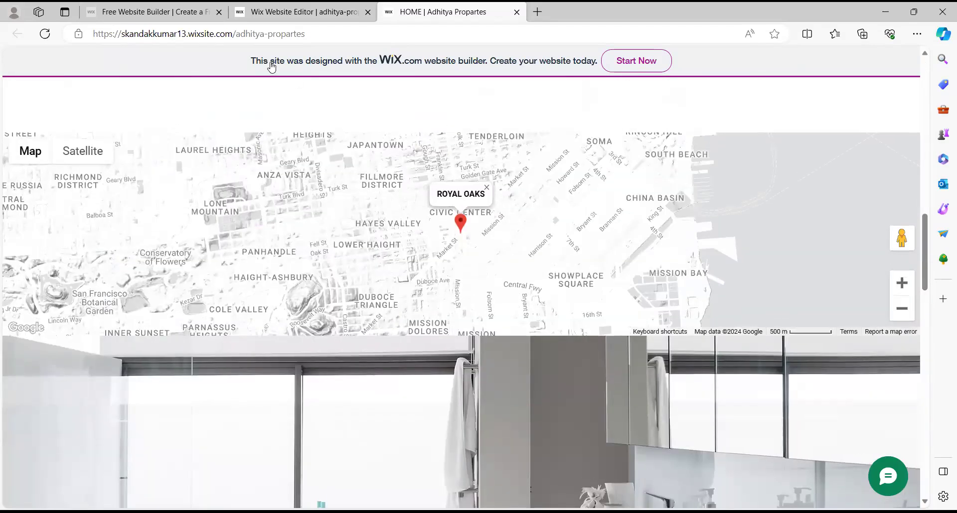
left_click(308, 14)
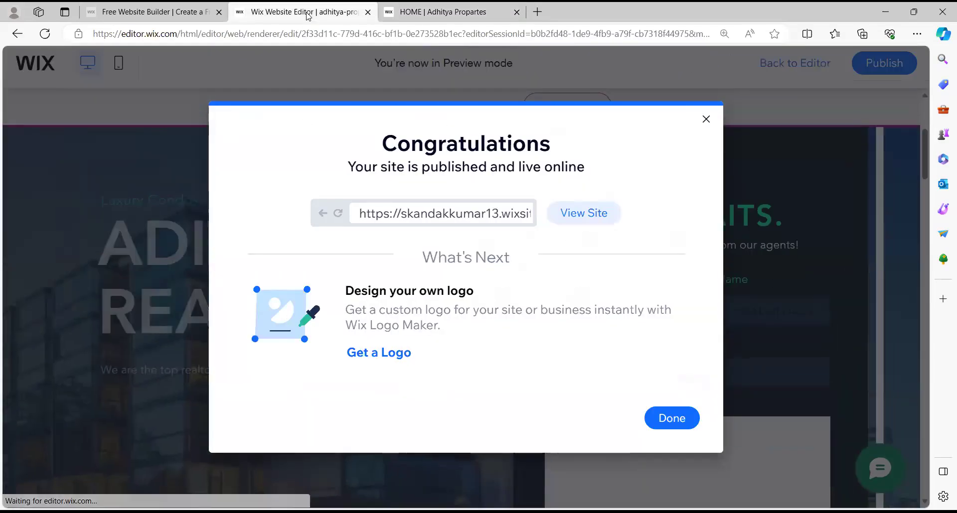
Dismiss the publish confirmation and open the checkout for upgrading the site to the Core plan with yearly billing.
left_click(706, 119)
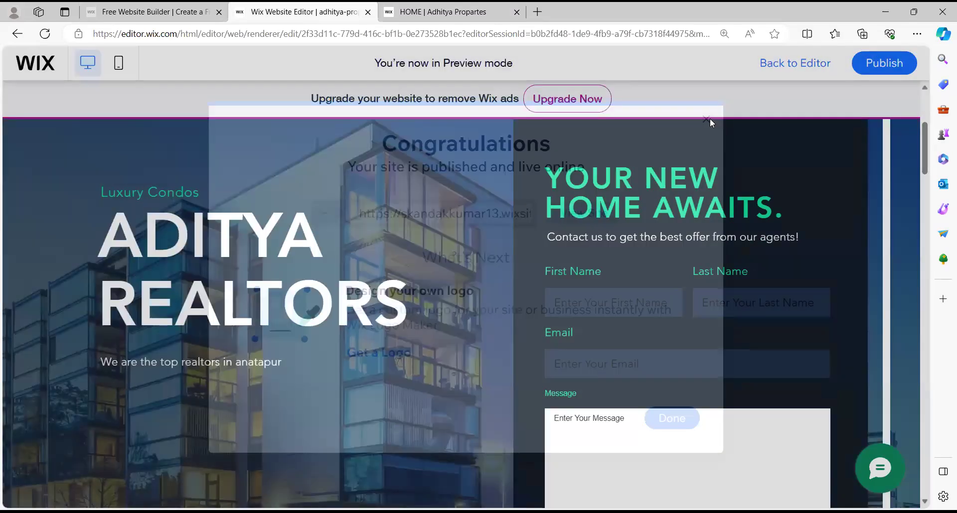
left_click(681, 200)
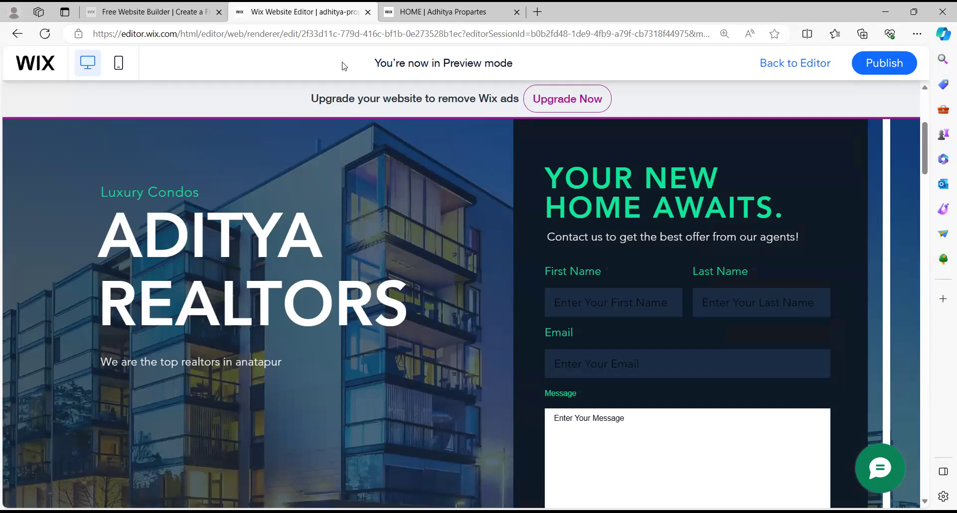
left_click(568, 104)
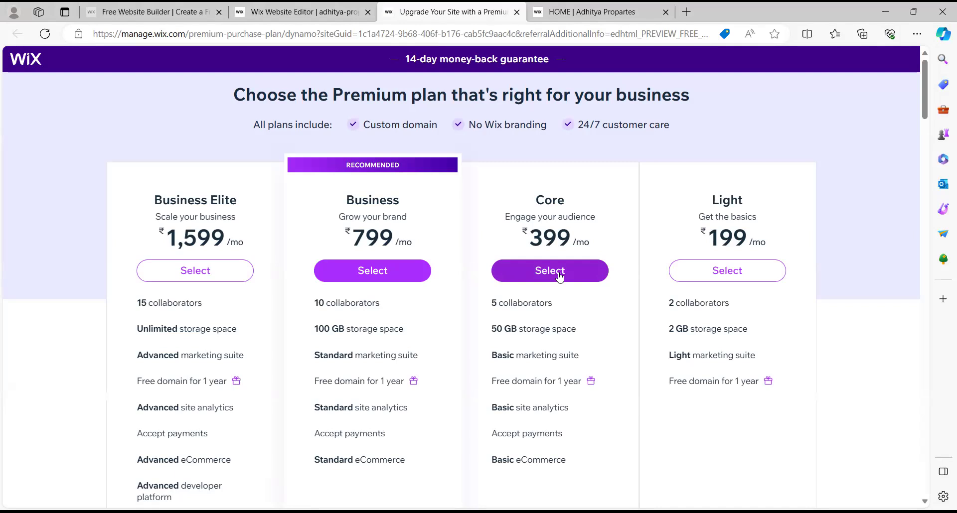
left_click(560, 275)
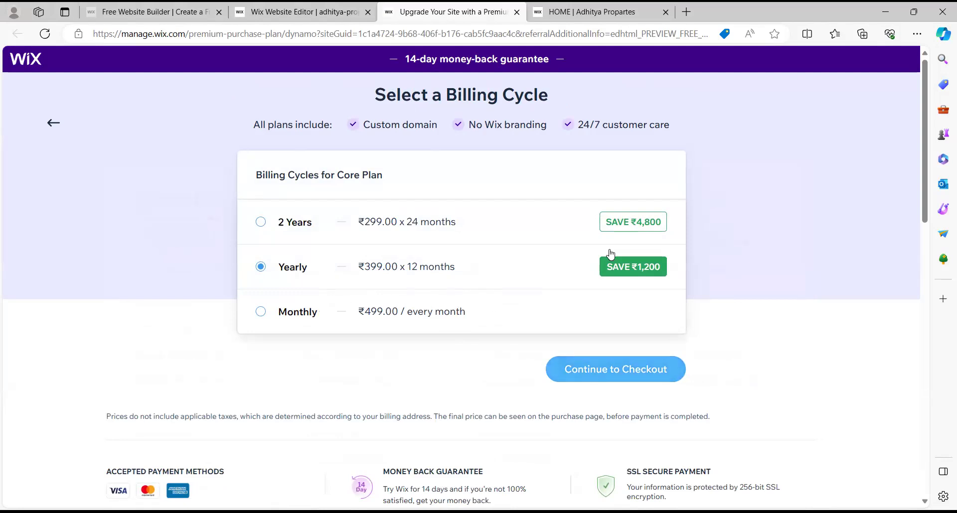
left_click(623, 372)
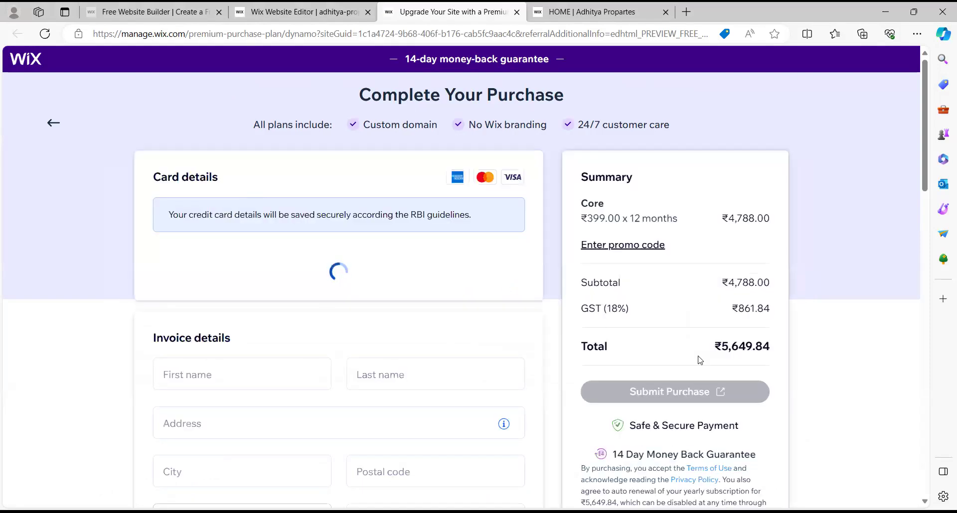
Examine the total amount in the purchase summary for the Core plan.
left_click_drag(729, 346, 757, 348)
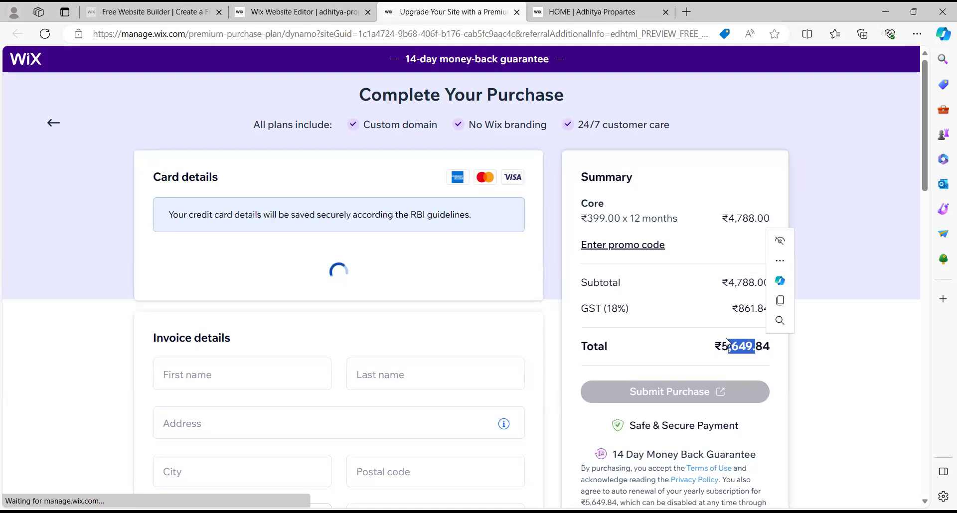
left_click(832, 381)
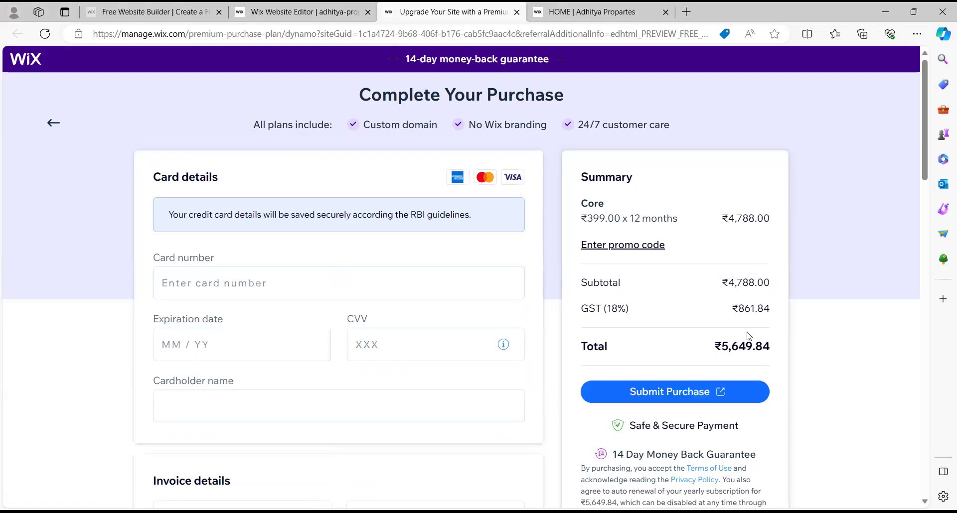
left_click_drag(723, 345, 770, 340)
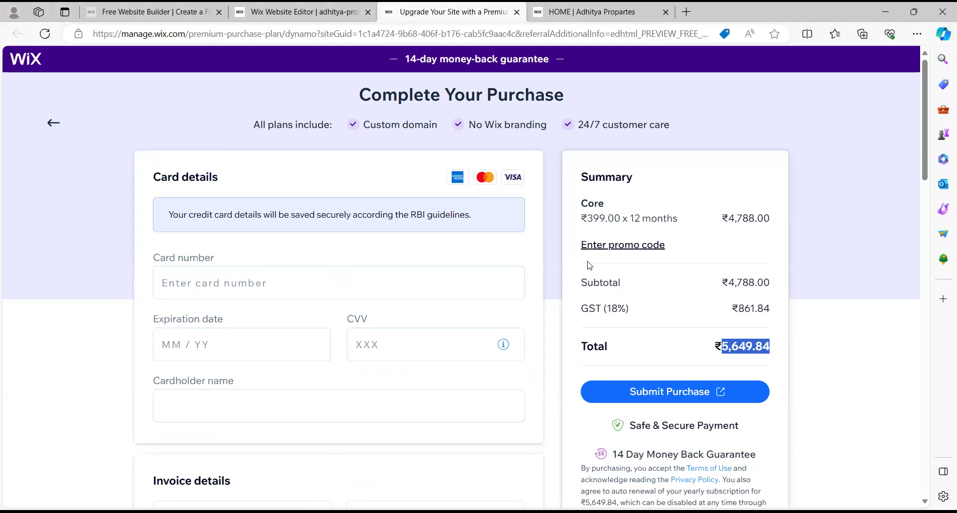
left_click(739, 361)
left_click_drag(704, 344, 776, 349)
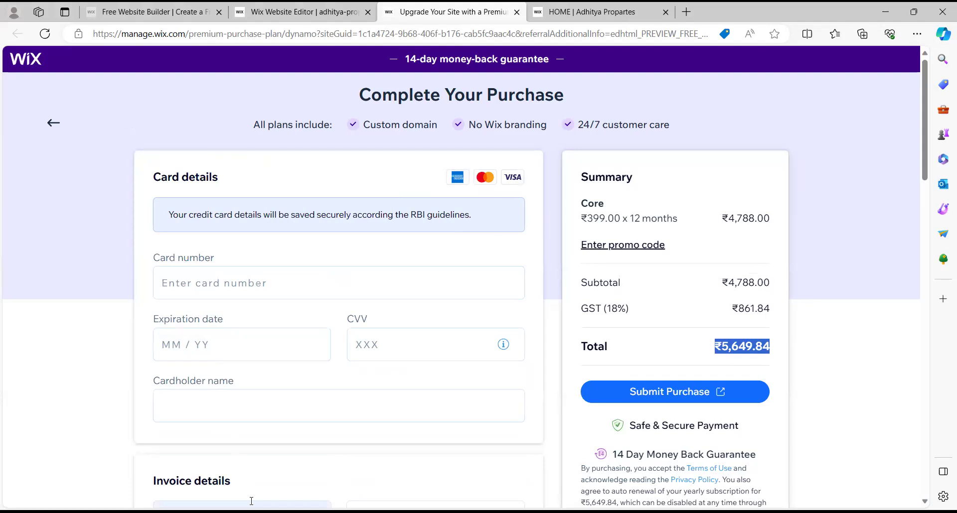
Go back from the checkout to the premium plan overview and compare the available plans.
left_click(55, 123)
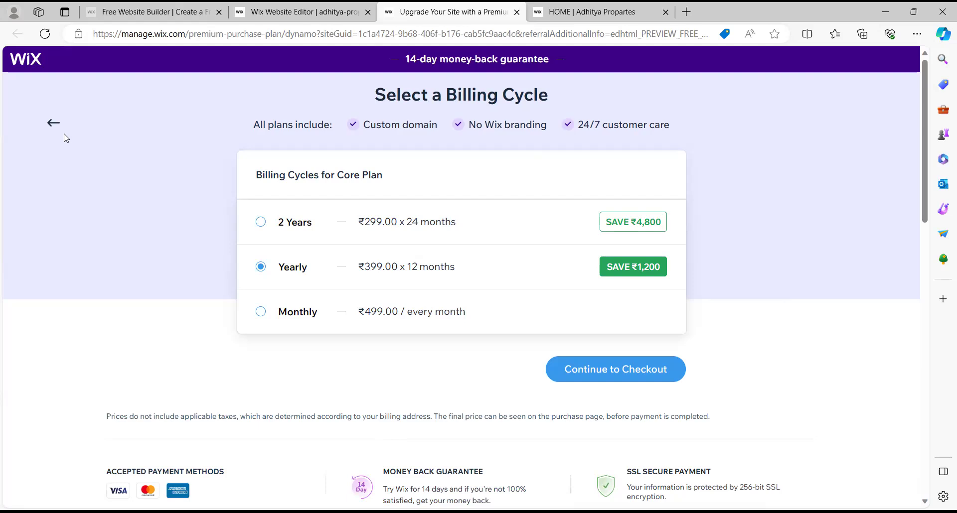
left_click(52, 124)
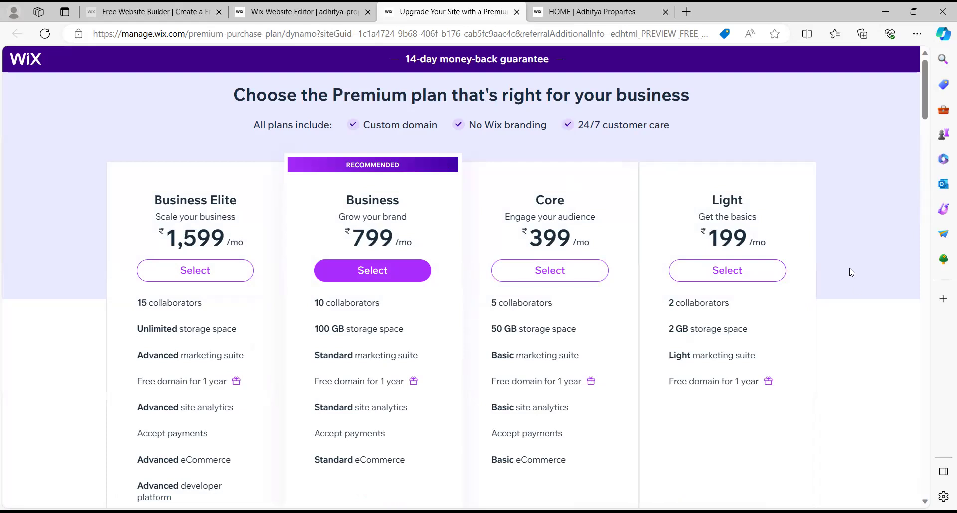
scroll(851, 273, "down", 3)
scroll(851, 273, "up", 3)
Return to the real estate site's preview and leave it to resume editing the home page.
left_click(314, 10)
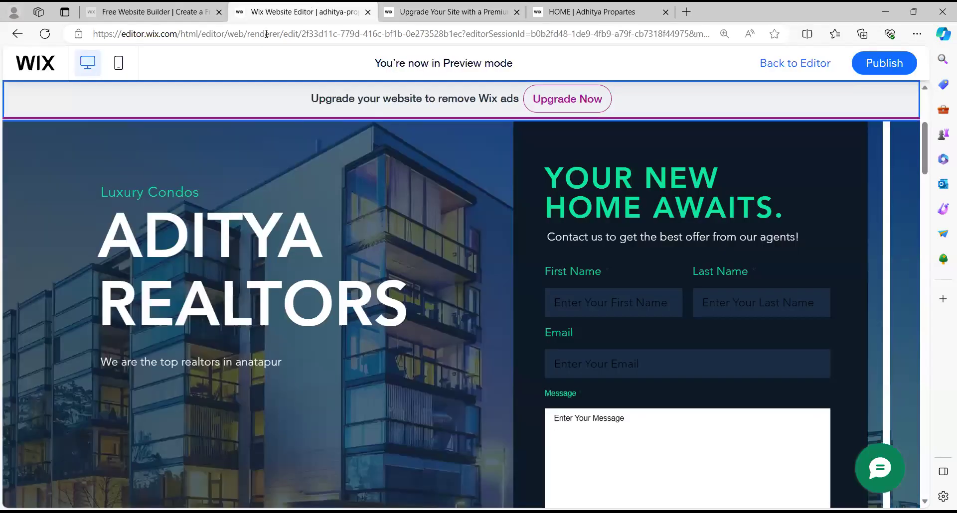
scroll(282, 302, "up", 3)
scroll(281, 302, "down", 3)
scroll(282, 302, "up", 3)
left_click(145, 14)
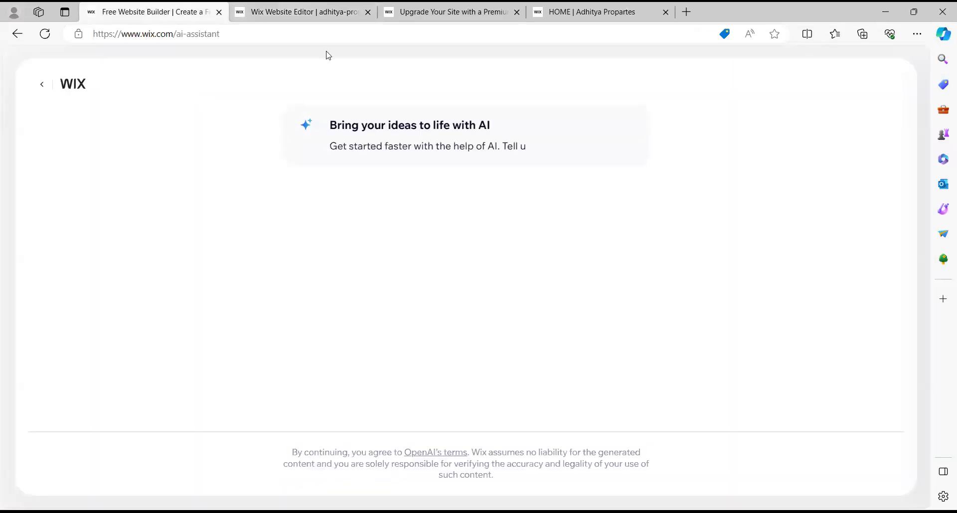
left_click(319, 11)
left_click(776, 63)
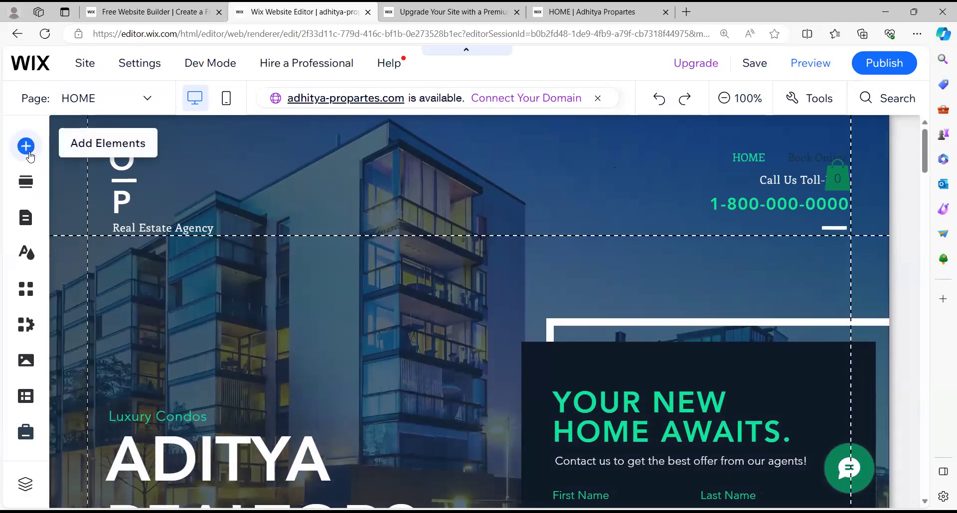
Look through the text and image elements that can be added to the site.
left_click(28, 155)
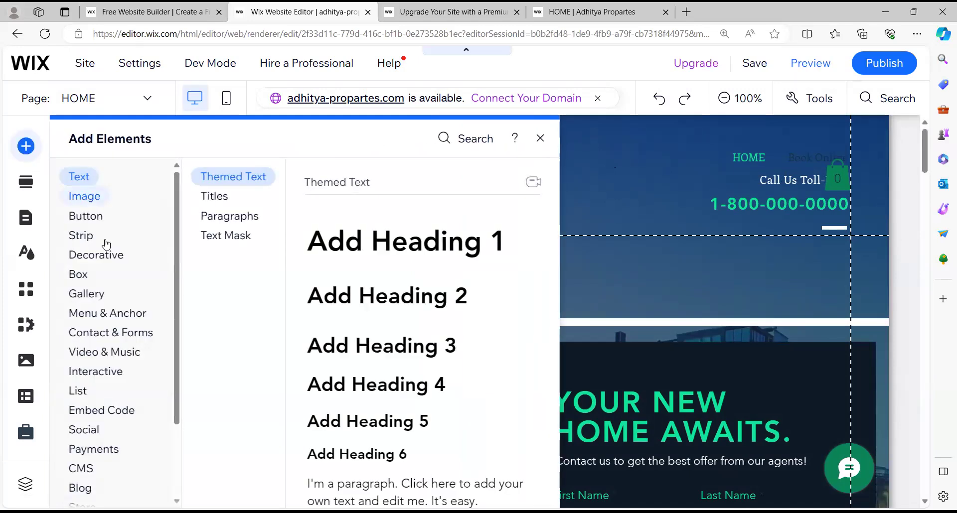
left_click(85, 197)
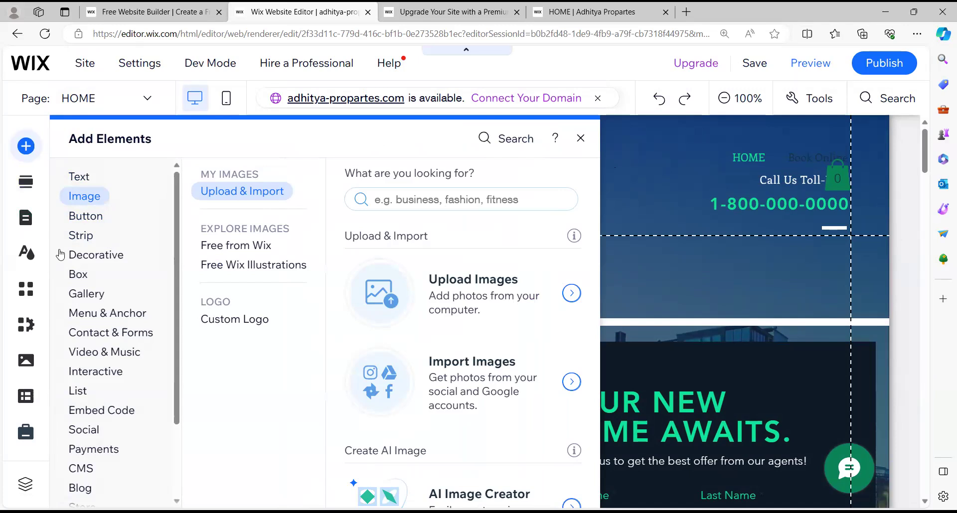
mouse_move(154, 377)
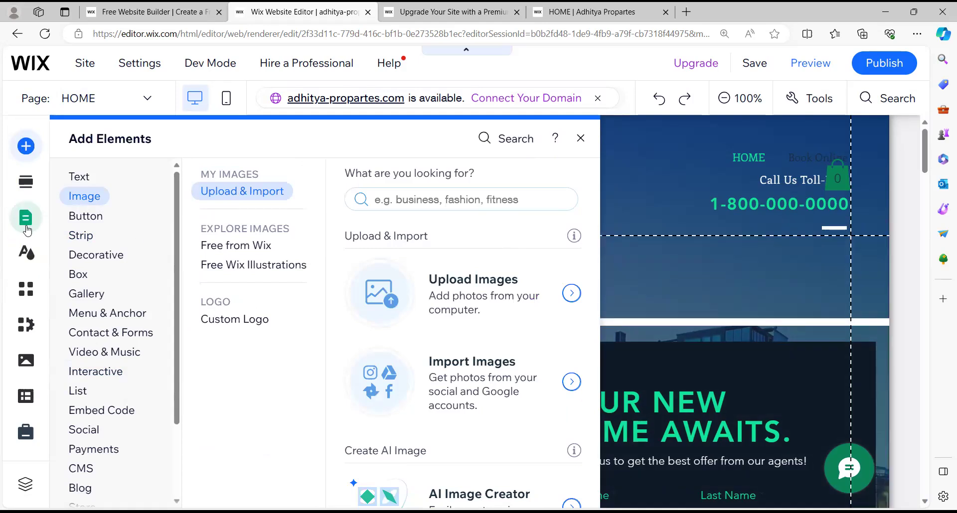
Add a blank page to the site menu and name it "About us".
left_click(29, 232)
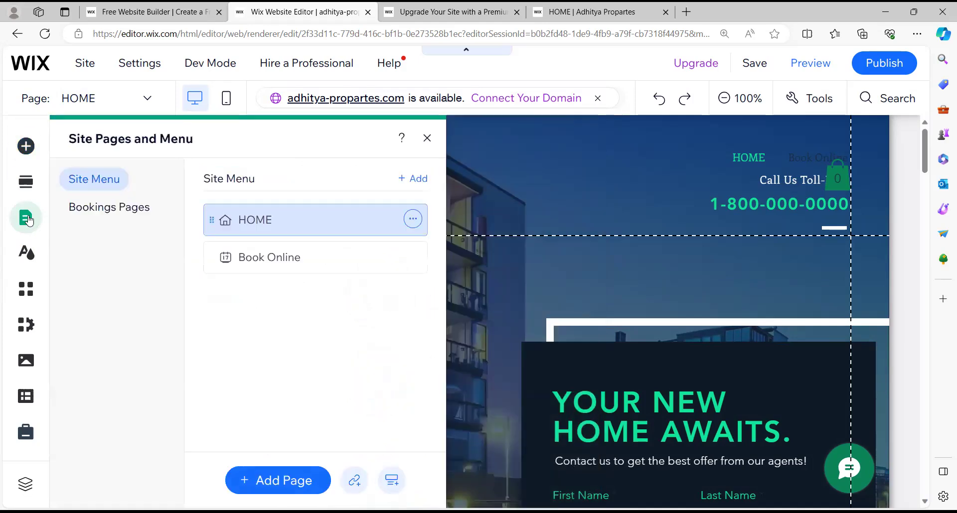
left_click(282, 479)
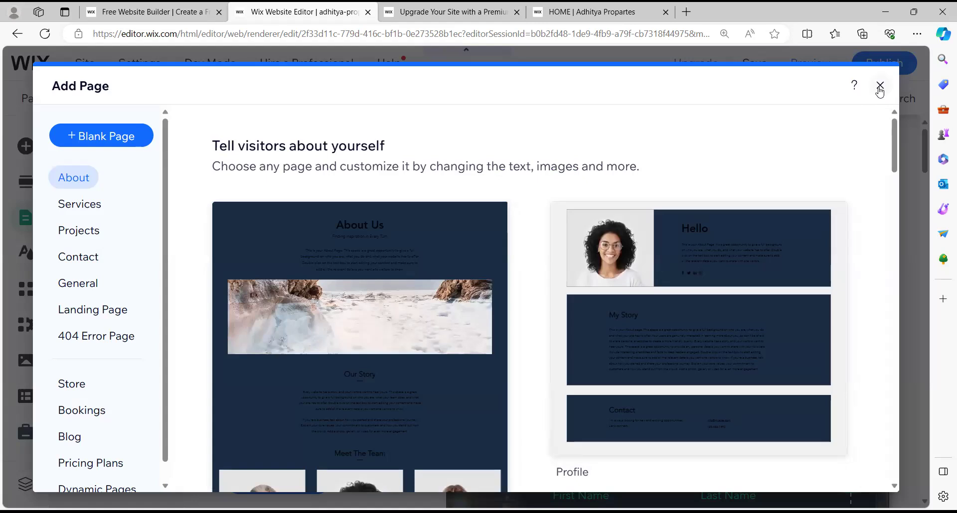
left_click(119, 141)
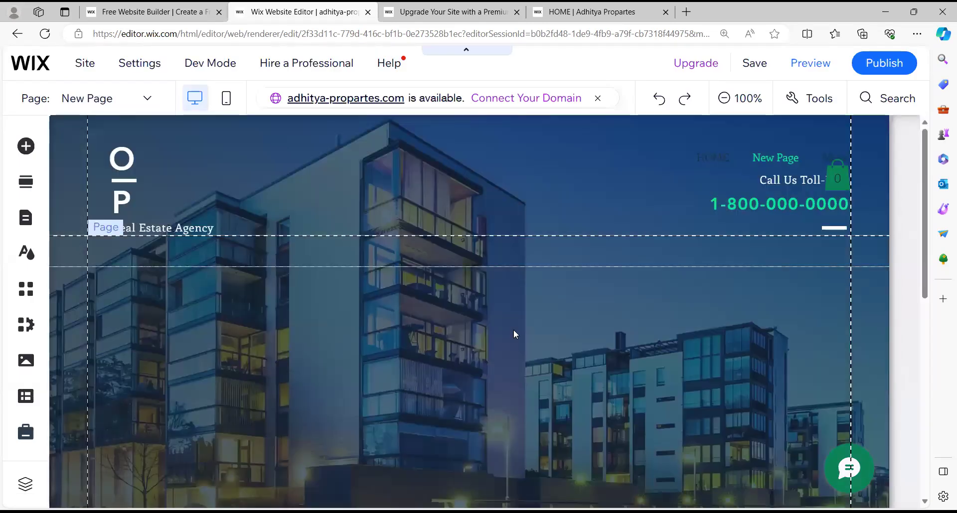
scroll(487, 331, "down", 10)
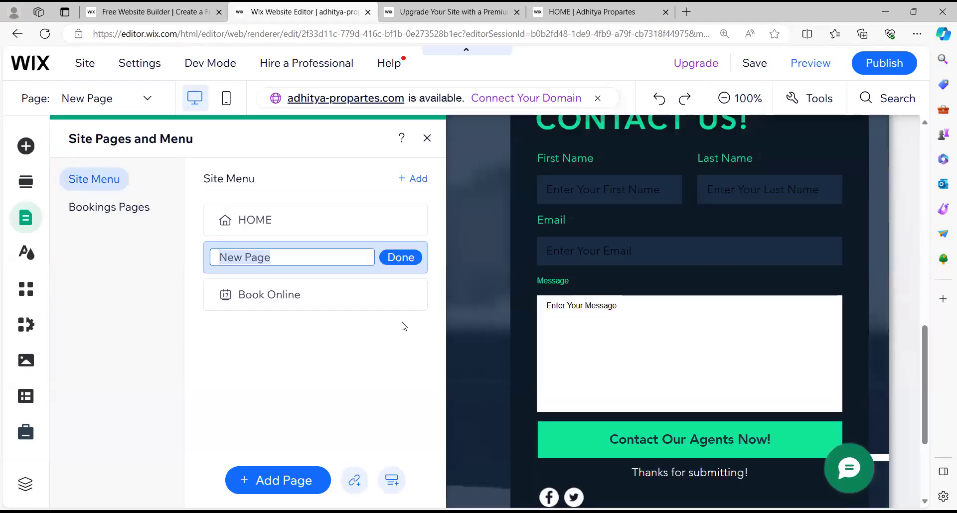
type("Ab")
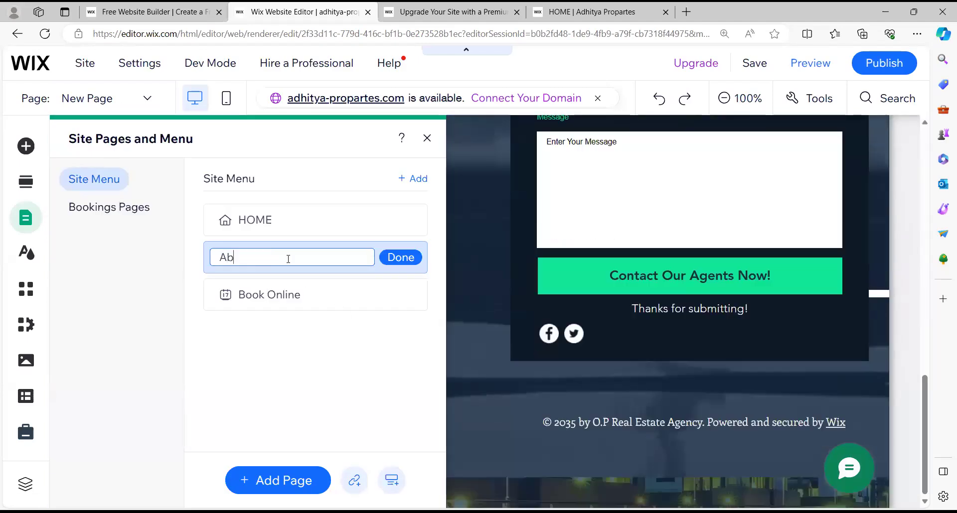
type("out us")
left_click(401, 258)
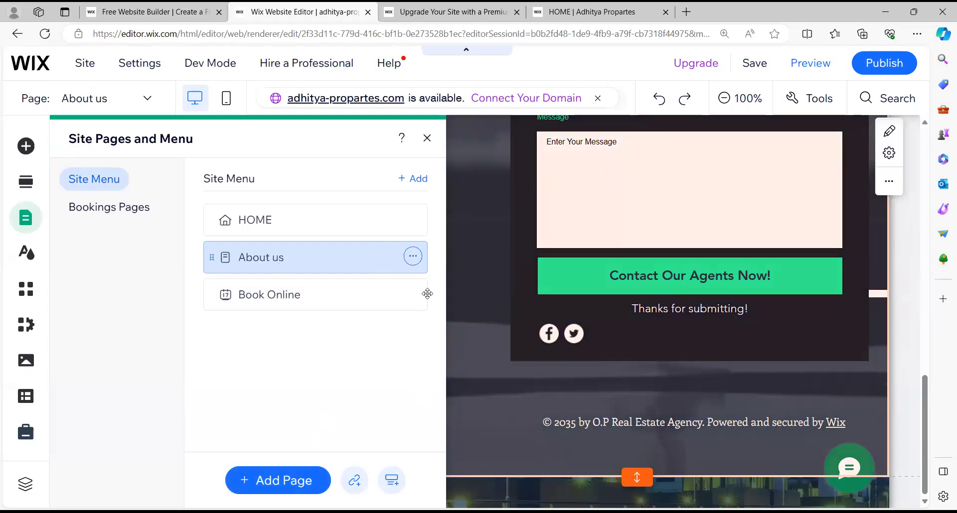
left_click(427, 138)
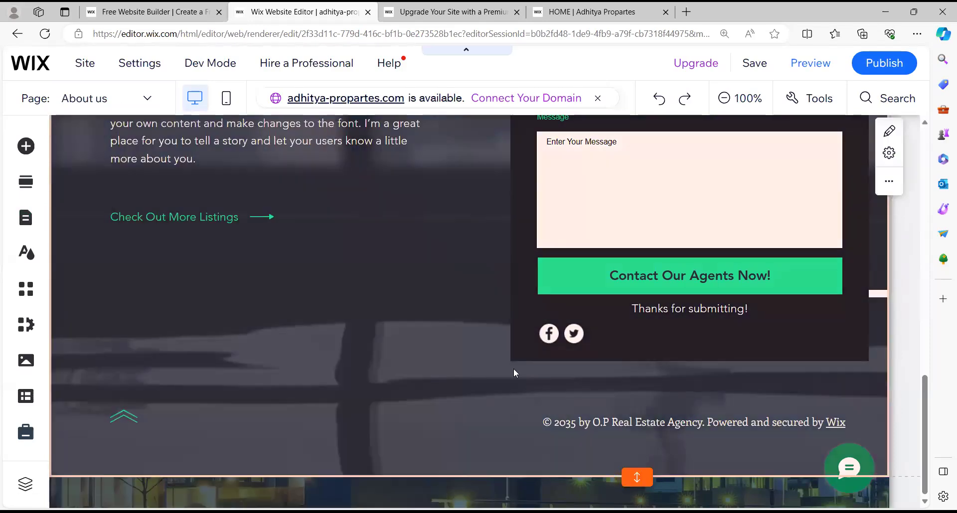
Add a Heading 1 text element to the About us page and move it up near the top of the empty section.
scroll(515, 373, "up", 4)
scroll(514, 369, "up", 5)
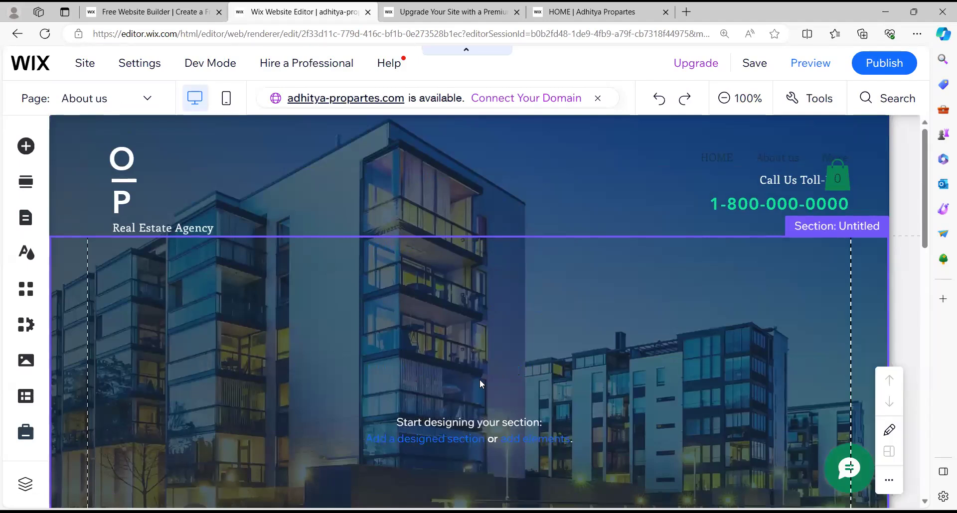
scroll(480, 379, "down", 2)
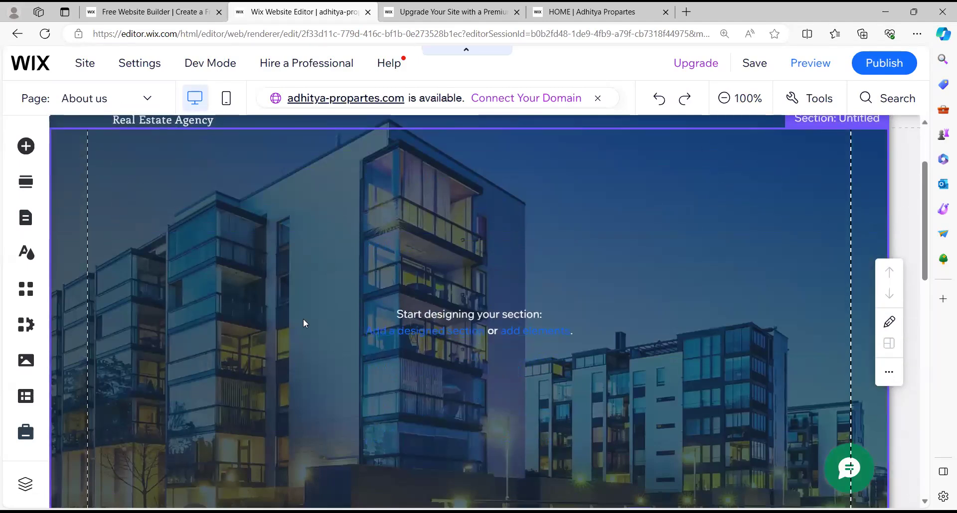
scroll(303, 318, "up", 2)
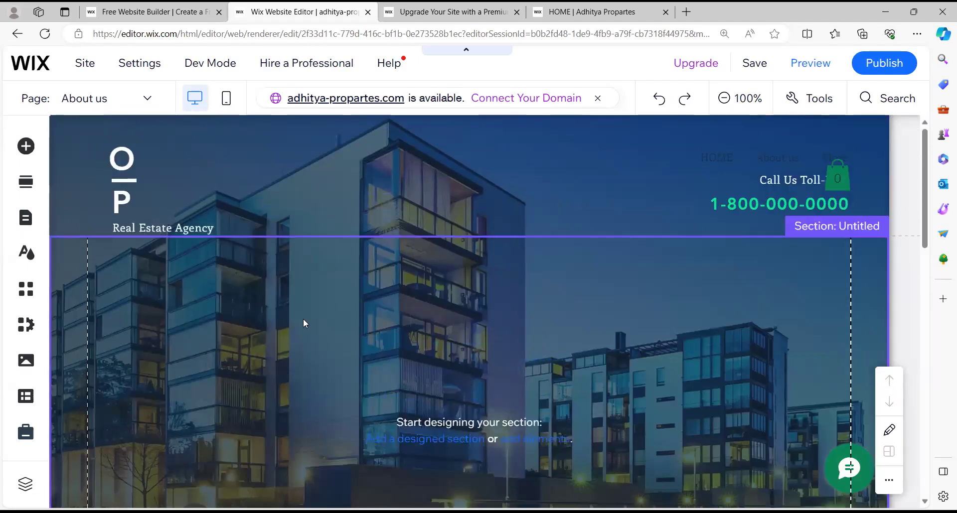
left_click(26, 146)
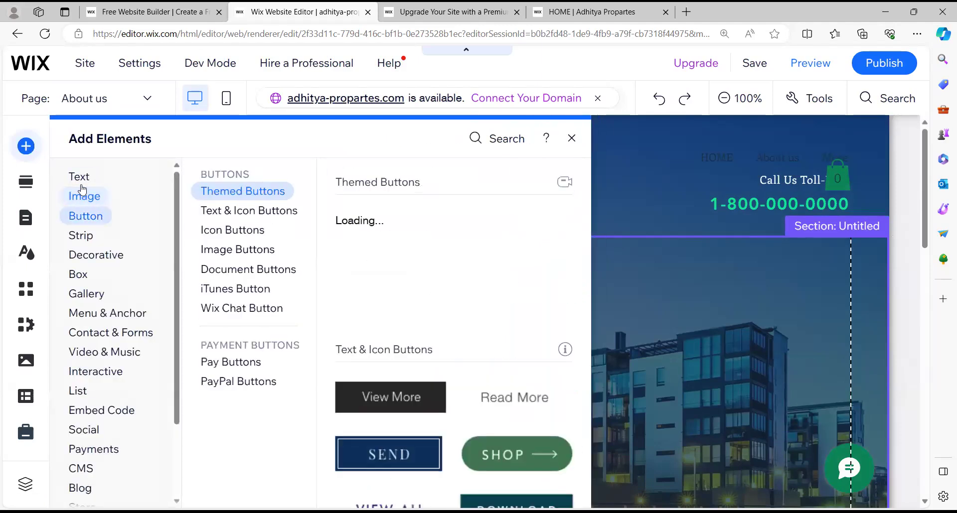
left_click(86, 179)
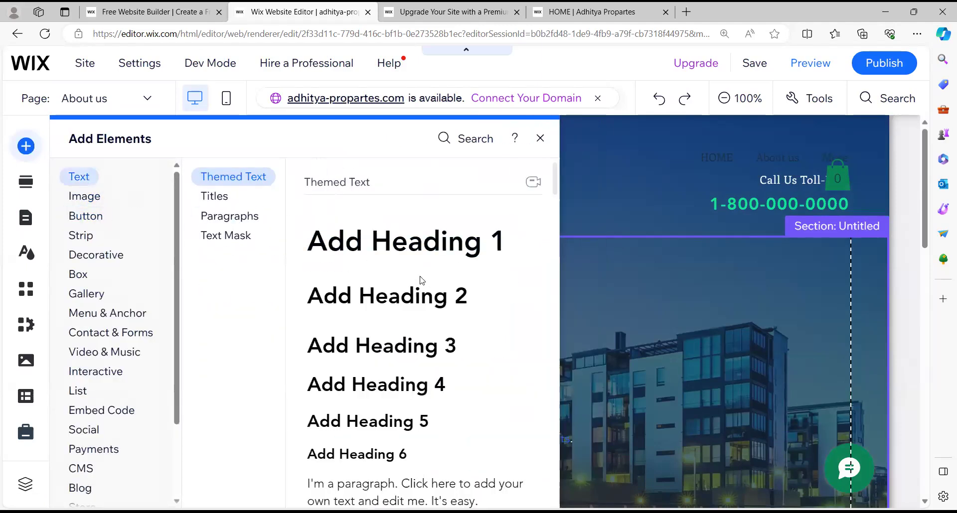
left_click(438, 246)
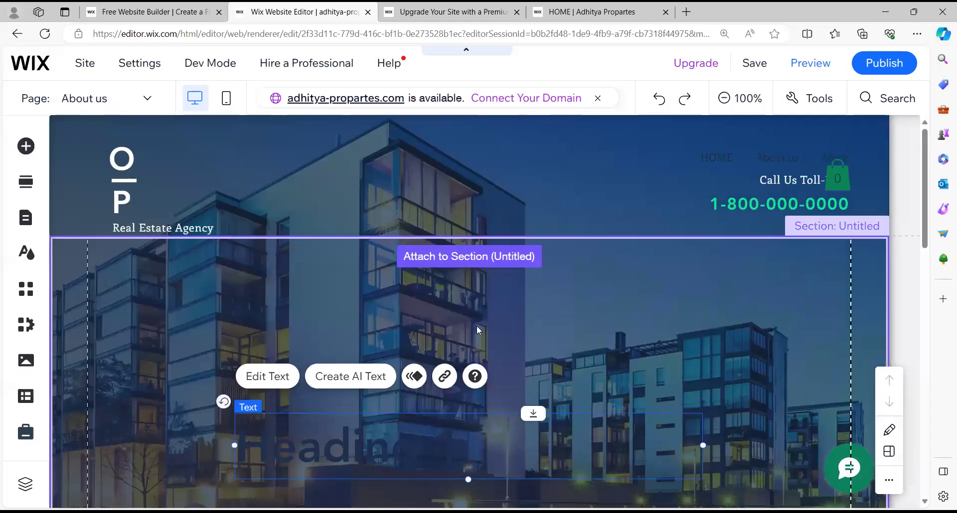
left_click_drag(456, 414, 472, 302)
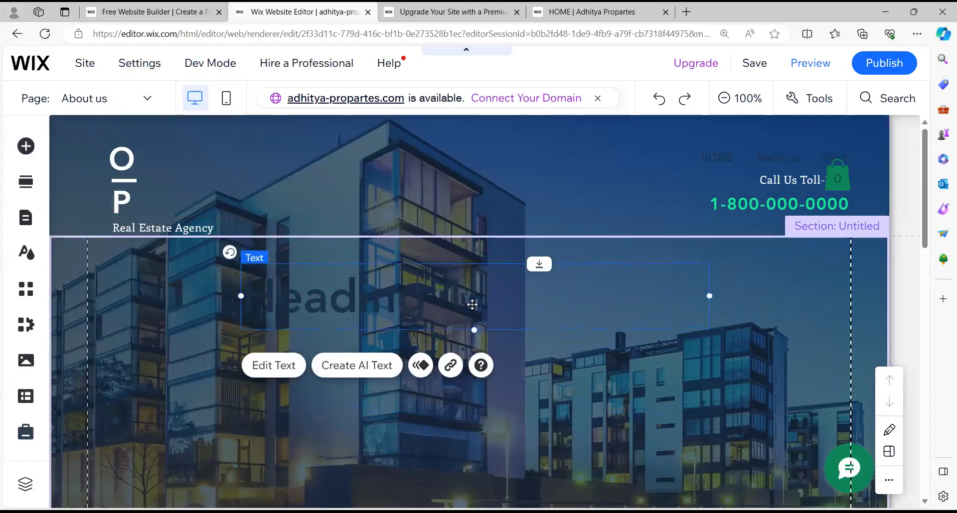
Replace the placeholder text of the Heading 1 element on the About us page with "About us".
double_click(473, 304)
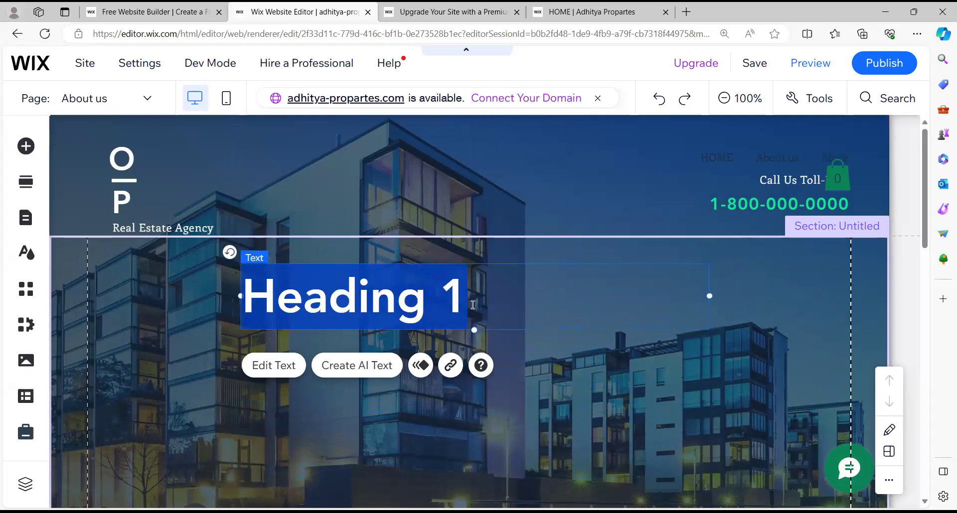
type("Aboya")
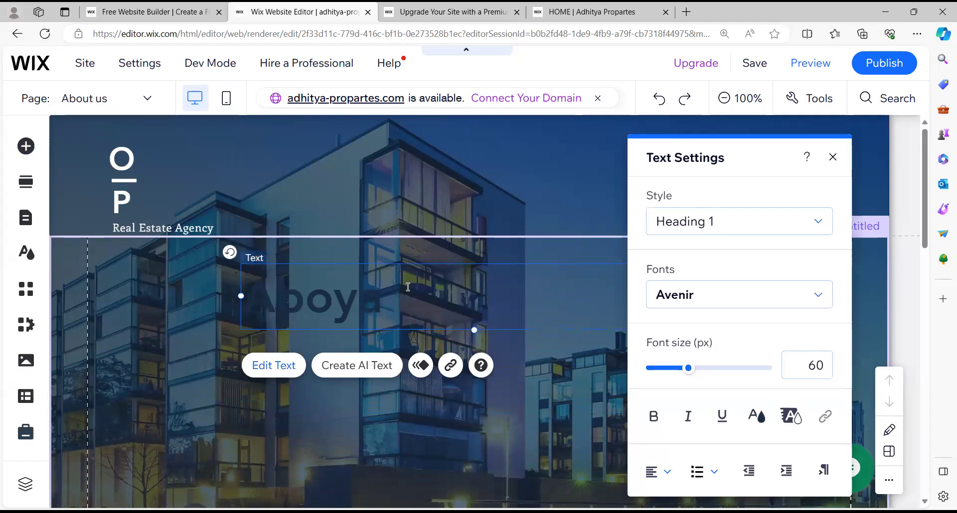
key("ctrl+a")
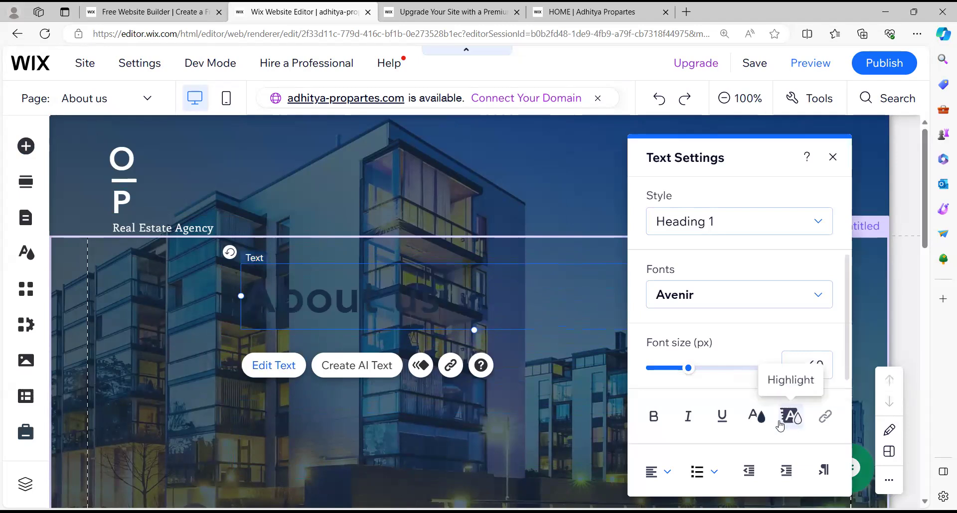
Try to set both the heading's text color and its highlight color to white (#FFFFFF).
left_click(755, 421)
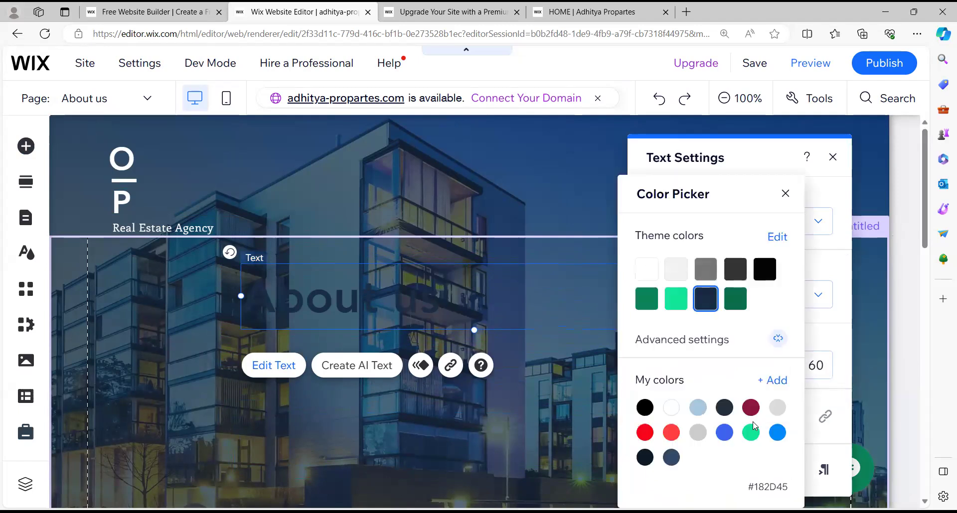
left_click(651, 270)
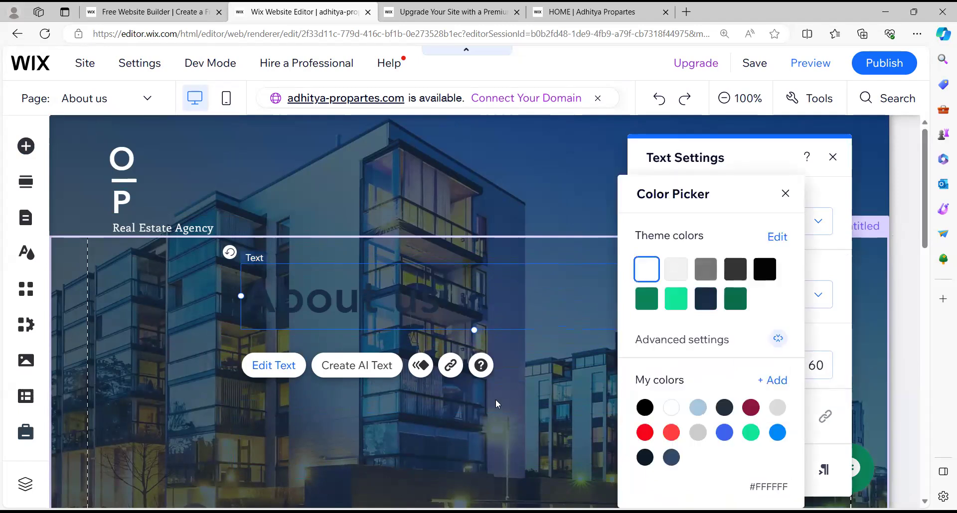
left_click(498, 404)
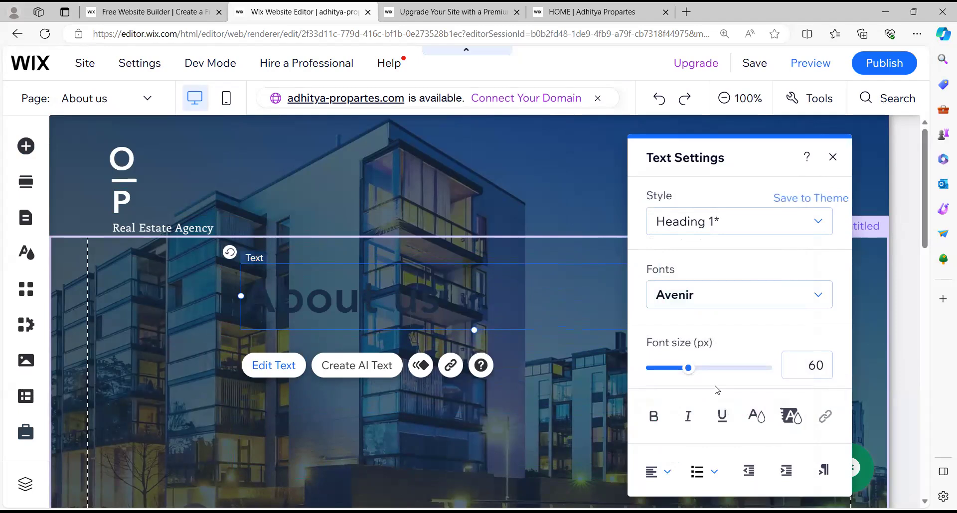
left_click(786, 422)
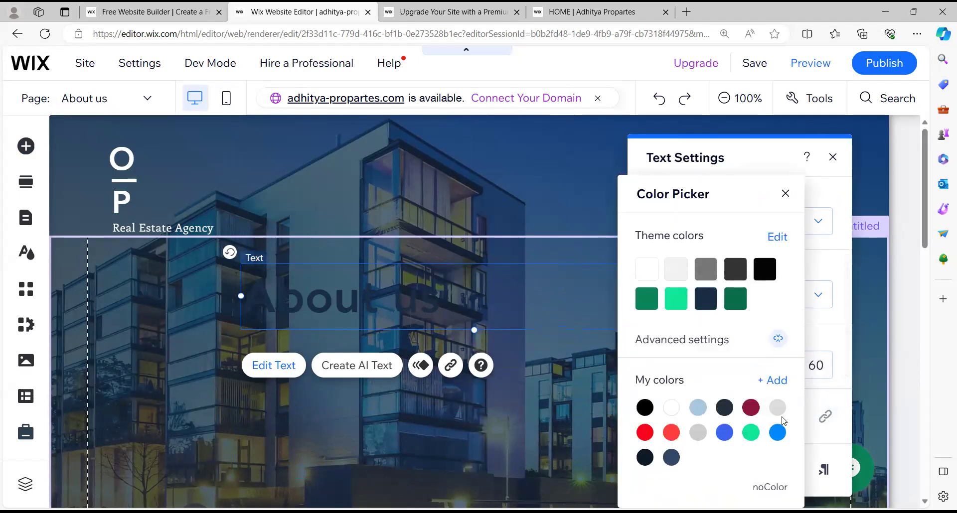
left_click(646, 269)
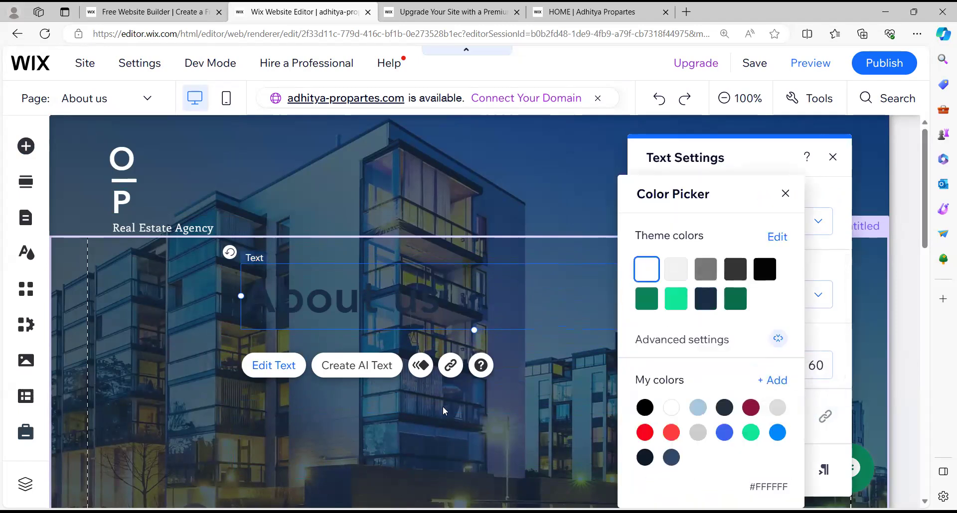
Select the whole "About us" heading text and color it white (#FFFFFF).
left_click(397, 302)
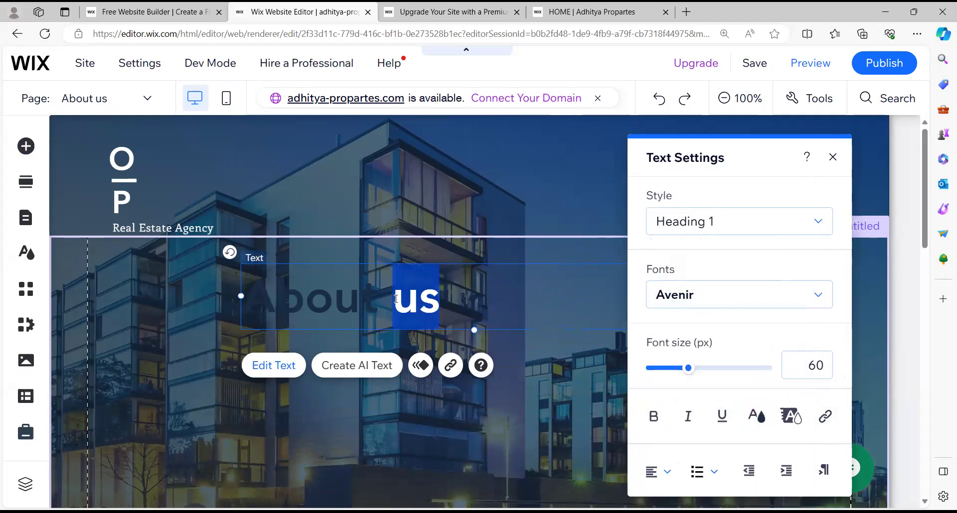
key("ctrl+a")
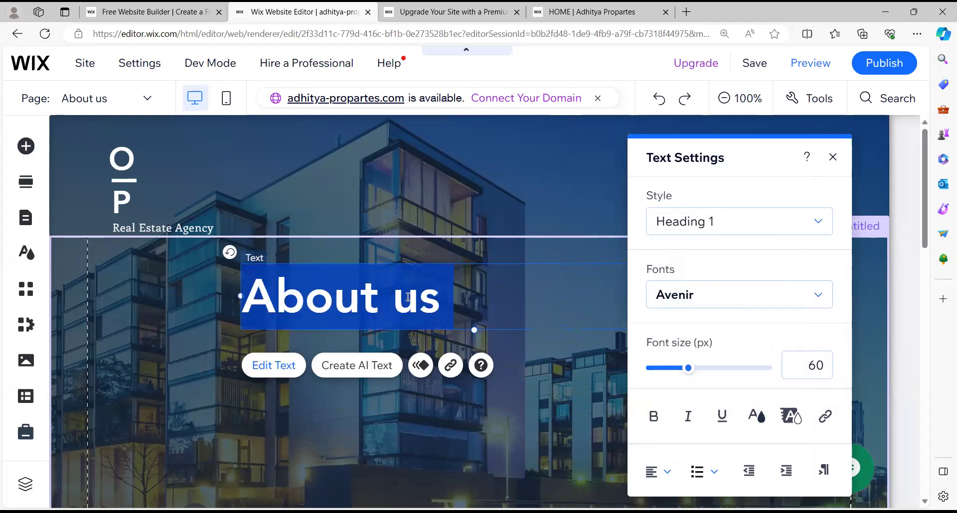
left_click(756, 417)
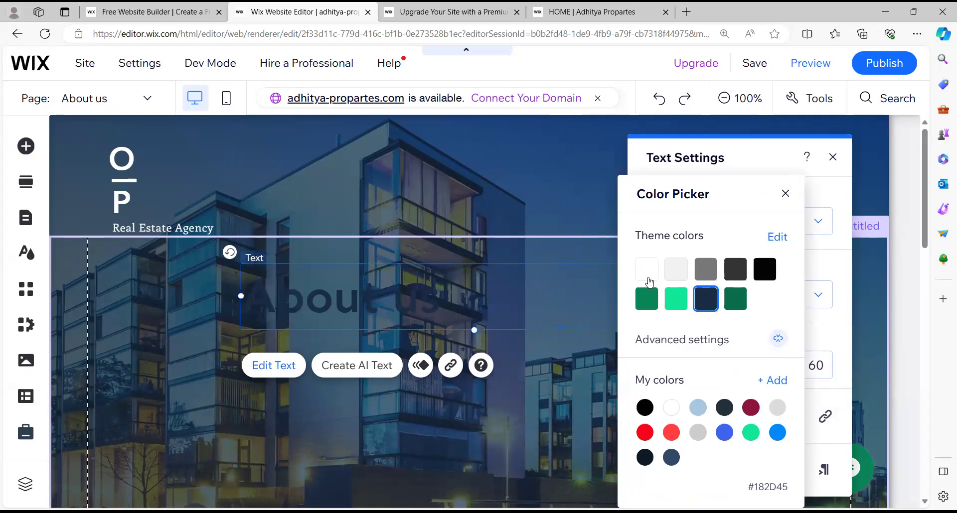
left_click(644, 270)
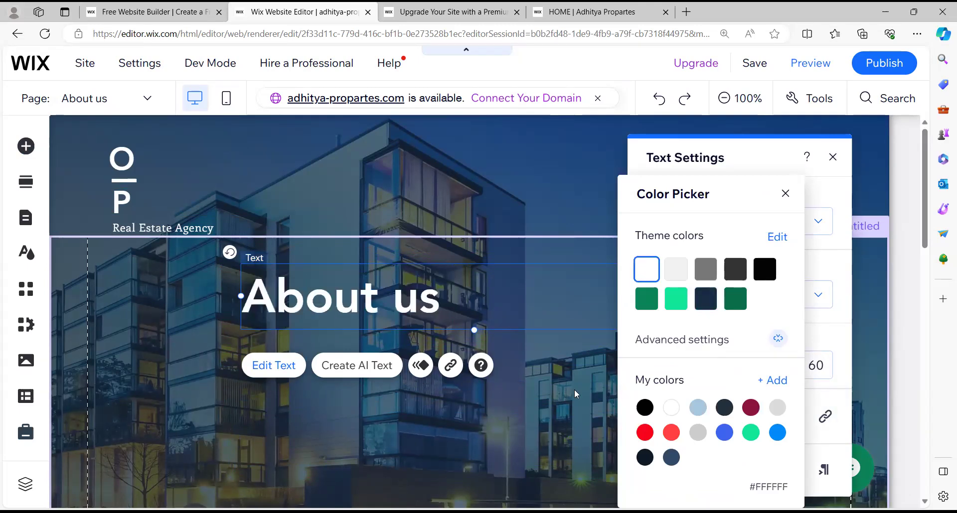
left_click(540, 433)
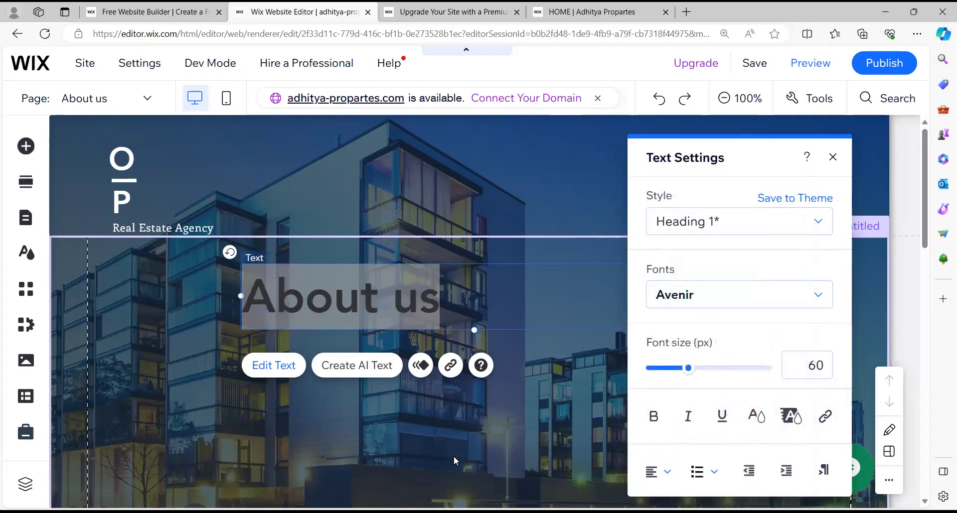
Finish editing the "About us" heading and move it sideways to the middle of the section.
left_click(454, 456)
left_click(374, 306)
left_click_drag(374, 306, 475, 304)
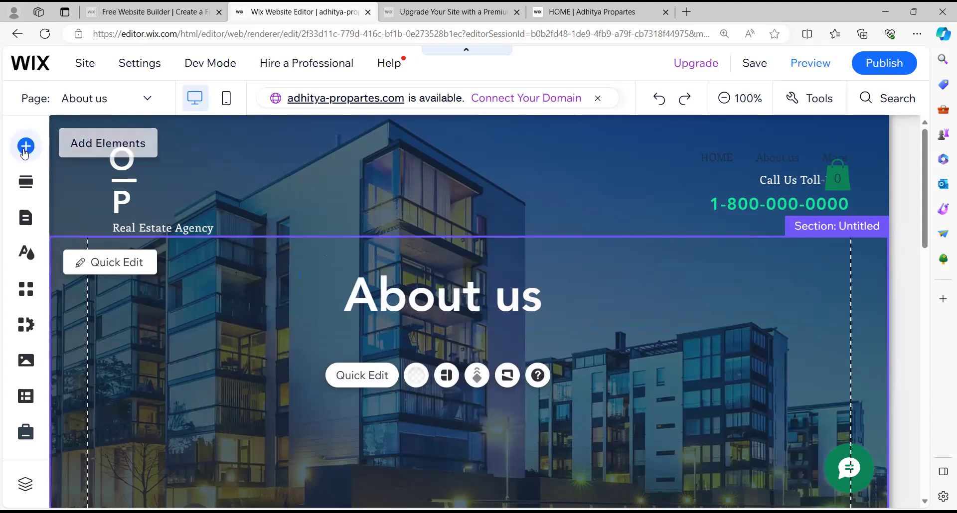
Add a themed paragraph text element to the About us page and place it below the heading, near the section's left edge.
left_click(25, 149)
mouse_move(93, 209)
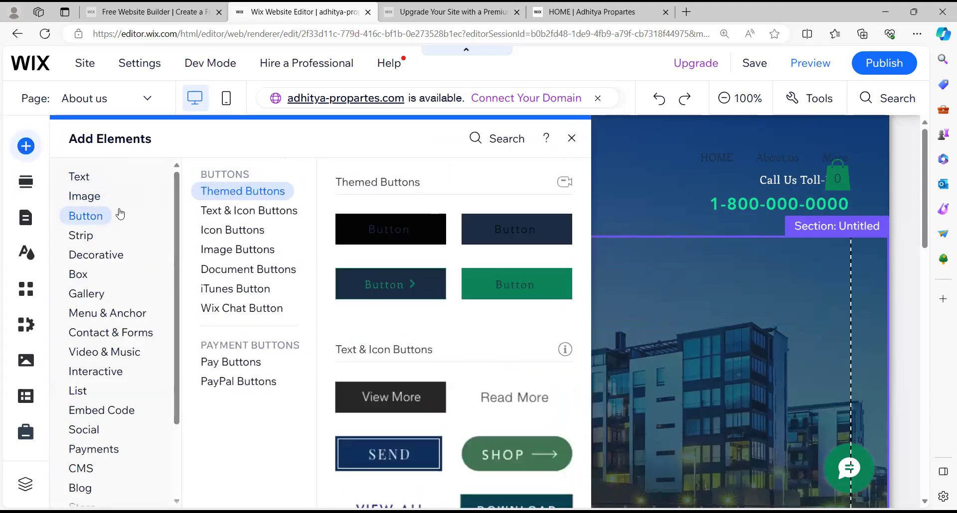
mouse_move(79, 185)
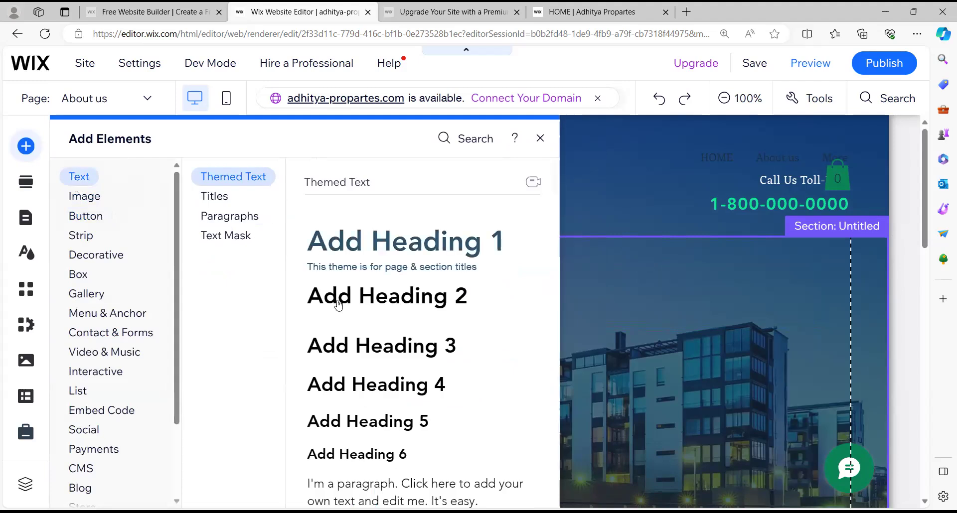
left_click_drag(364, 487, 438, 442)
left_click_drag(328, 385, 244, 362)
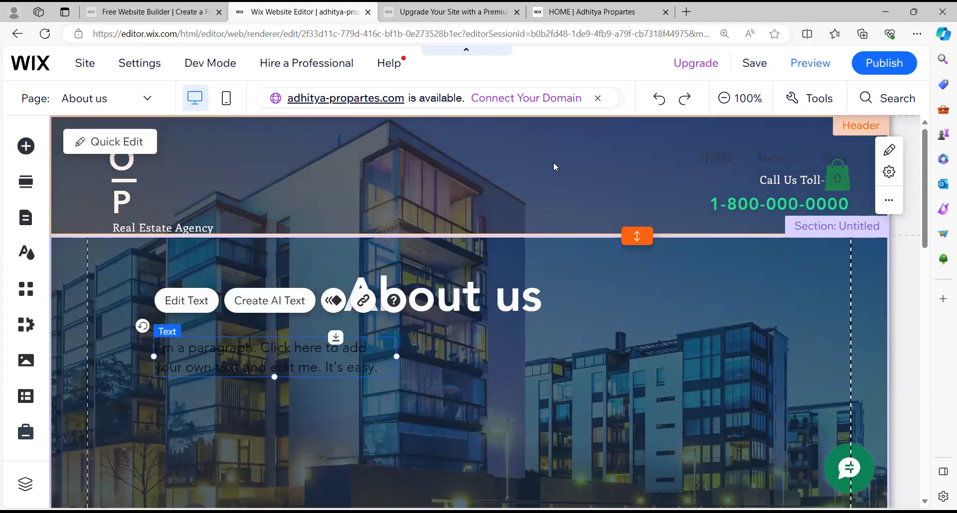
Search the web for "aditya properties" in a new browser tab and open the Aditya Property website.
left_click(621, 17)
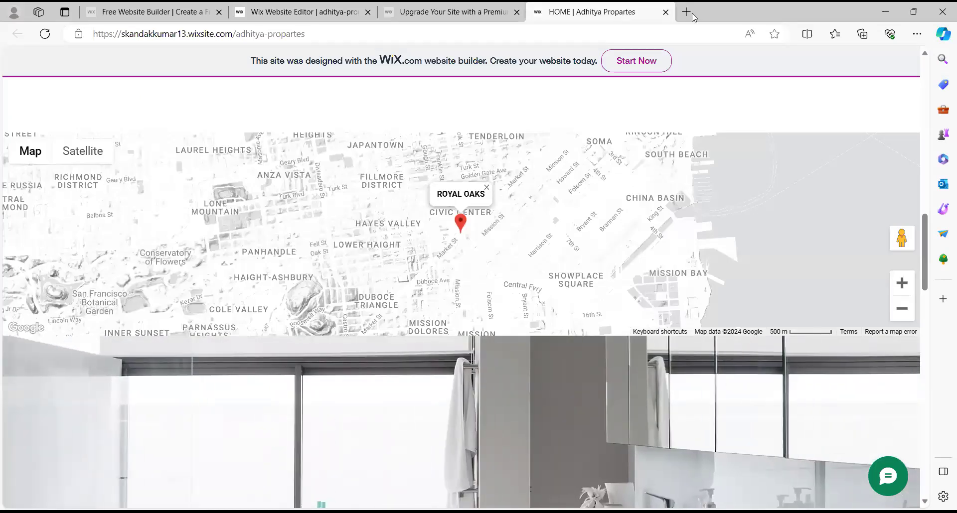
left_click(686, 12)
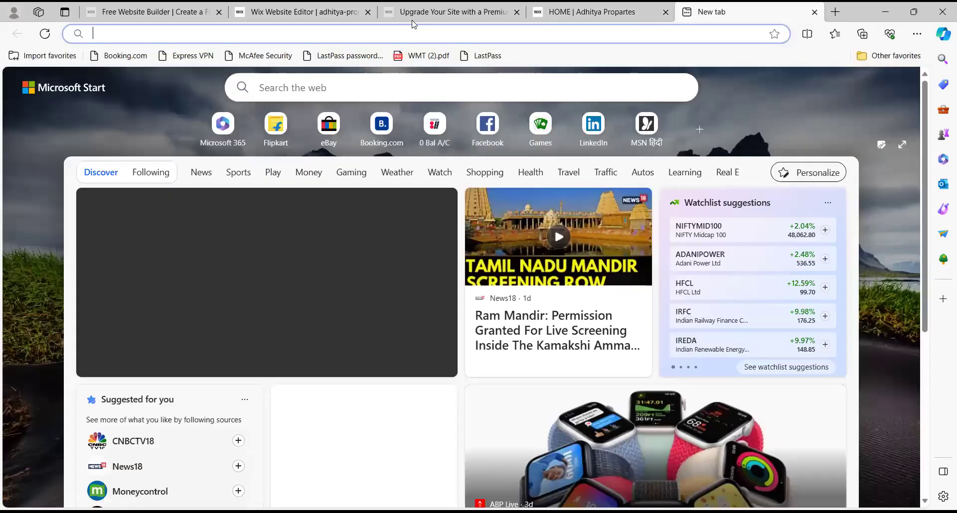
type("a")
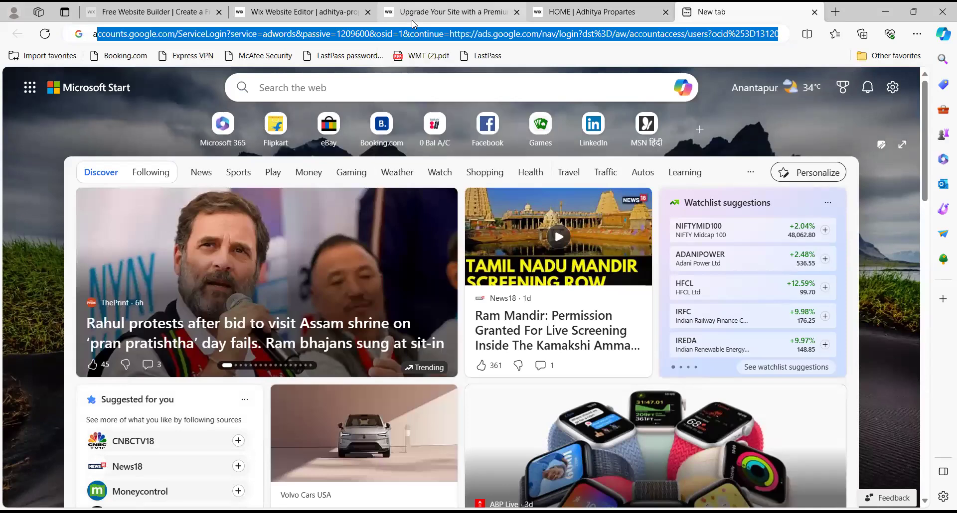
type("ditya pr")
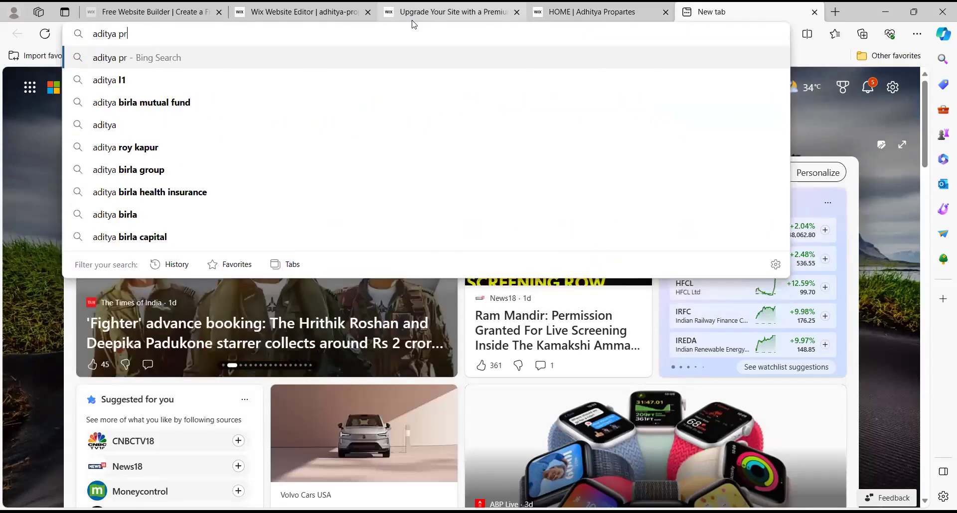
type("operties")
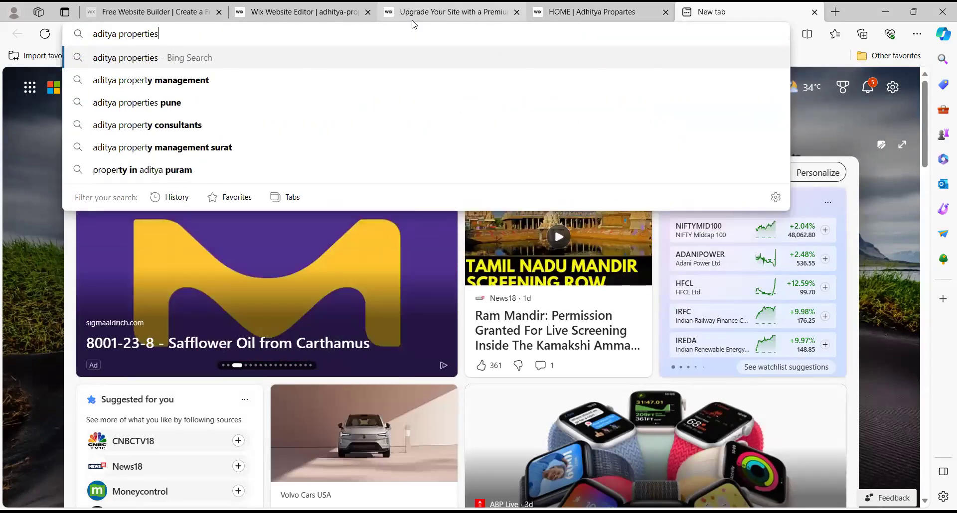
key("Return")
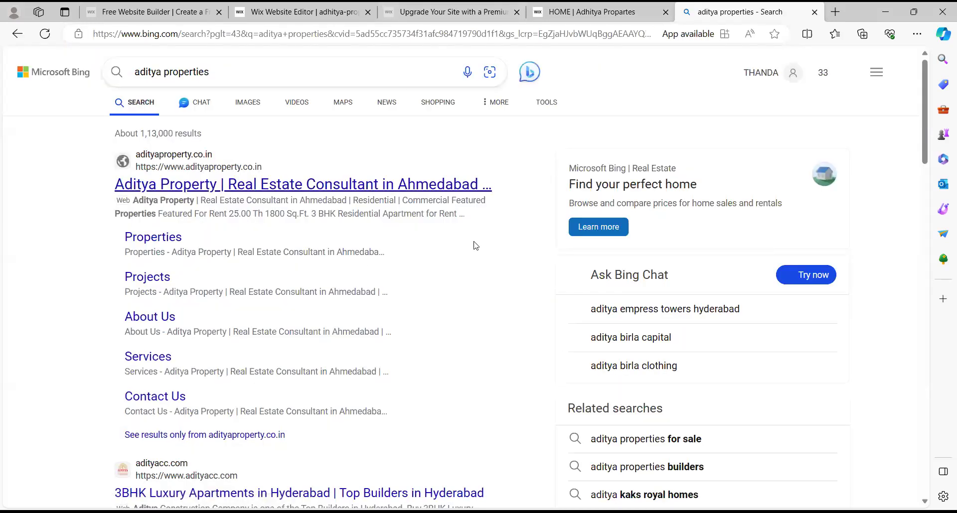
left_click(228, 185)
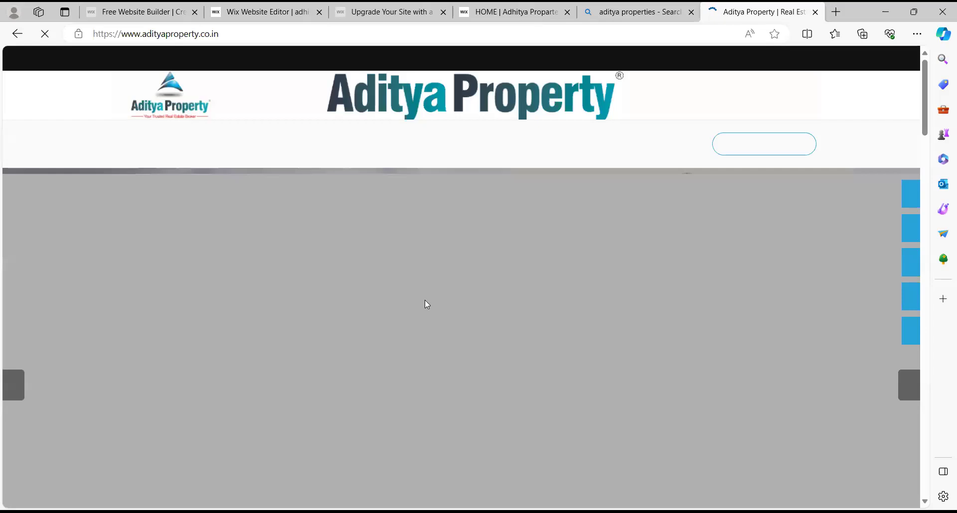
Look through the Aditya Property home page from its banner to the popular places, and dismiss the Edge mobile app offer.
scroll(417, 337, "down", 3)
scroll(416, 339, "down", 15)
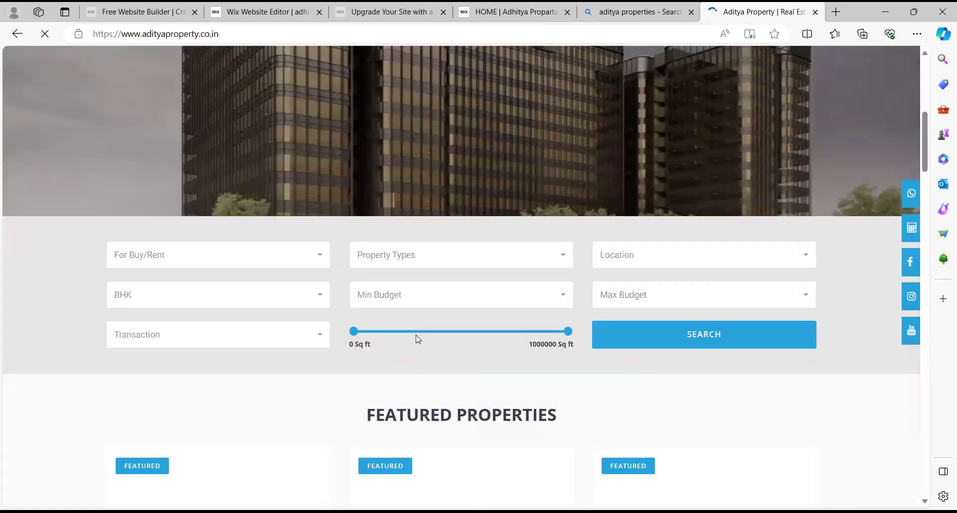
scroll(417, 339, "down", 20)
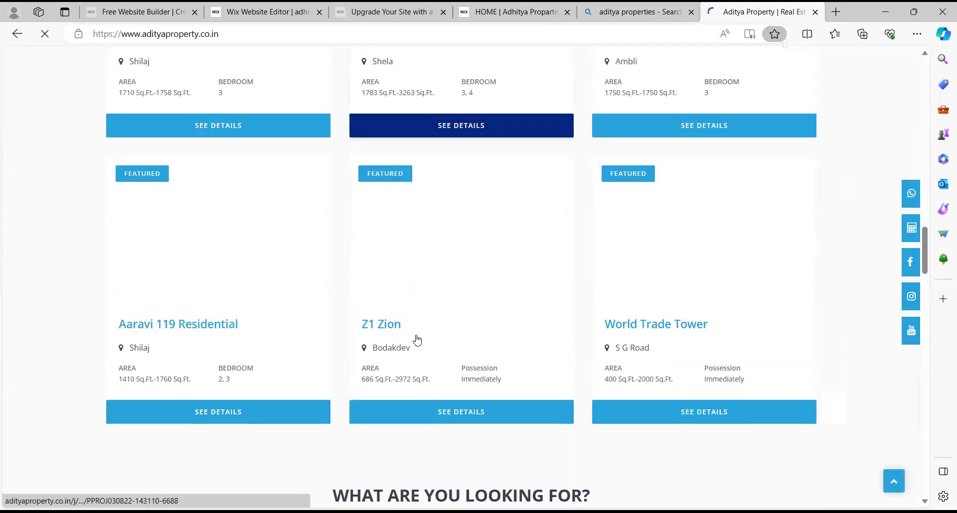
scroll(417, 335, "down", 10)
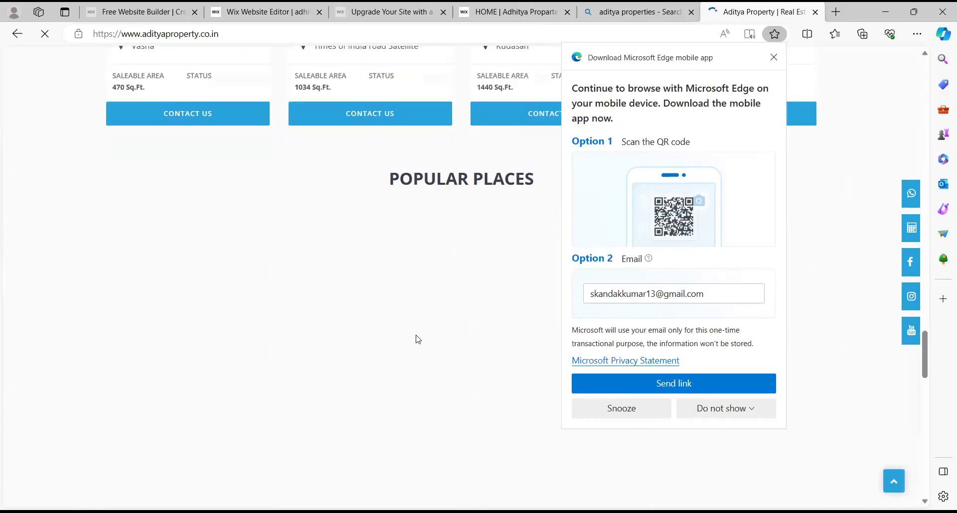
scroll(417, 339, "up", 15)
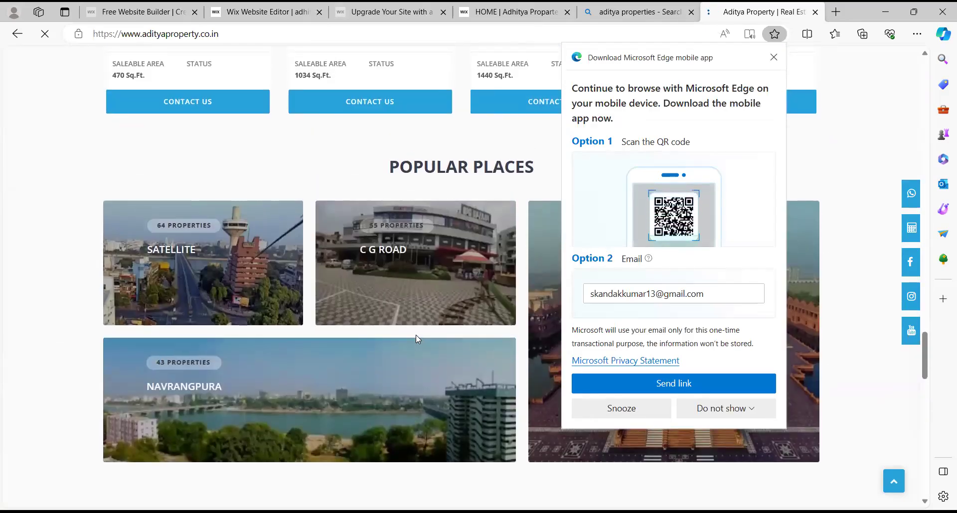
scroll(416, 335, "up", 10)
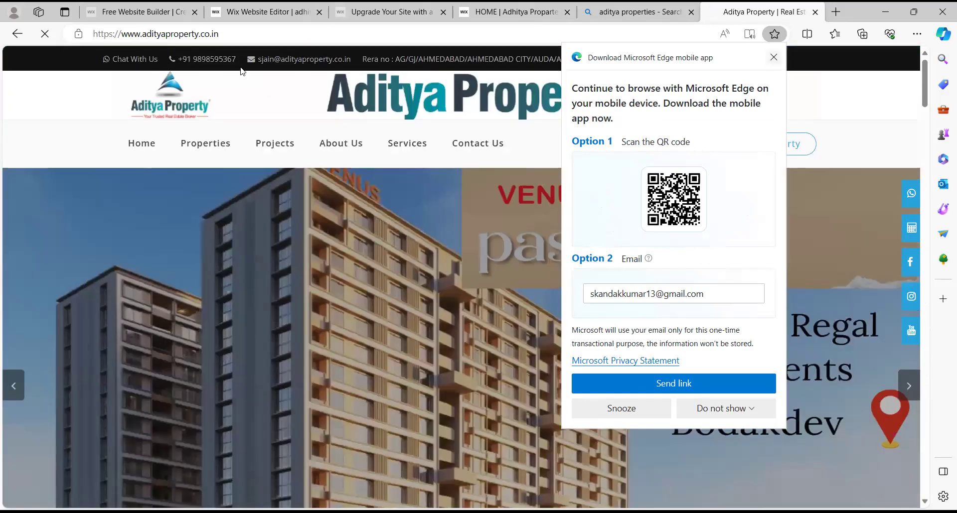
left_click(772, 58)
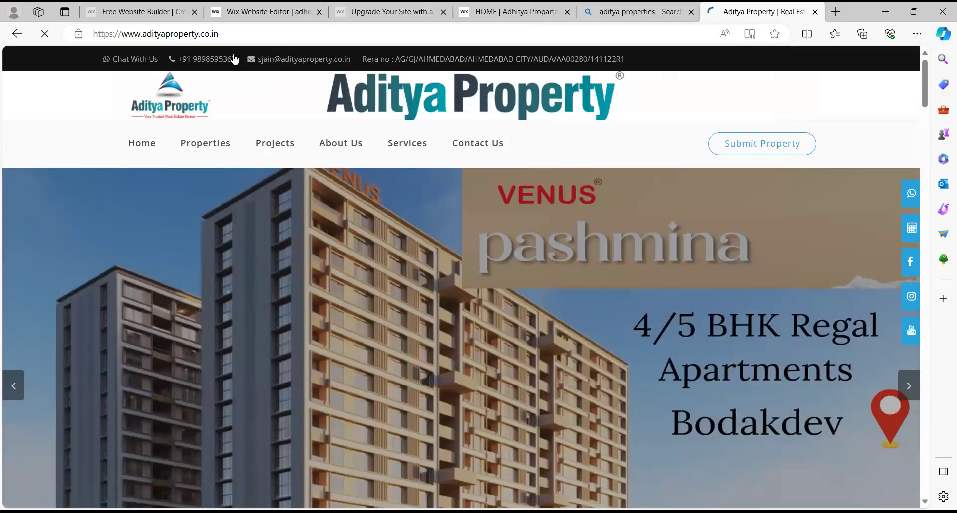
Try to open the Aditya Property site's /wp-admin address, and go back to its home page.
left_click(242, 34)
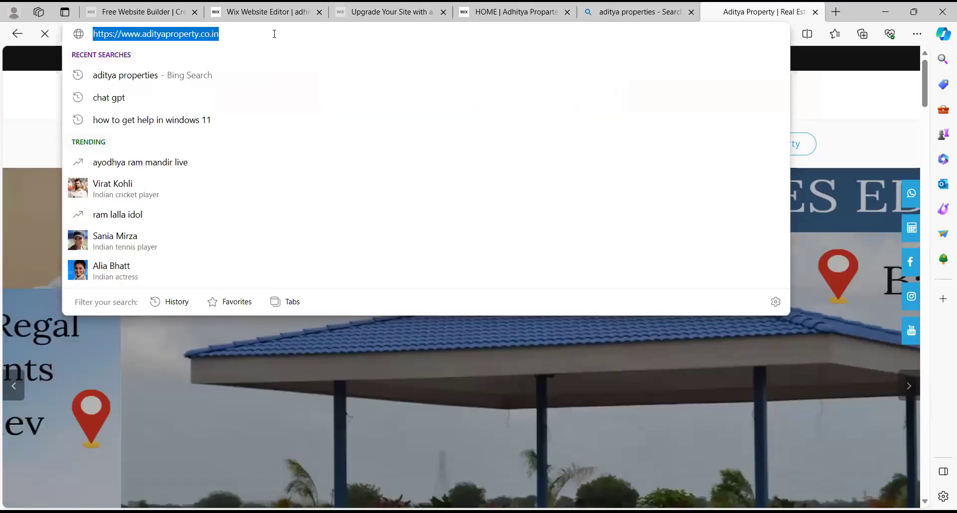
left_click(274, 34)
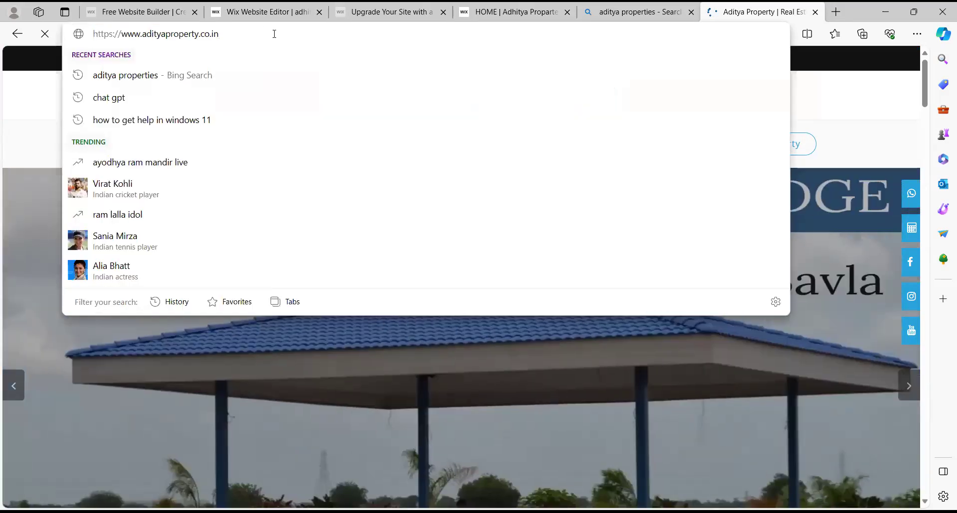
type("/wp-admin")
key("Return")
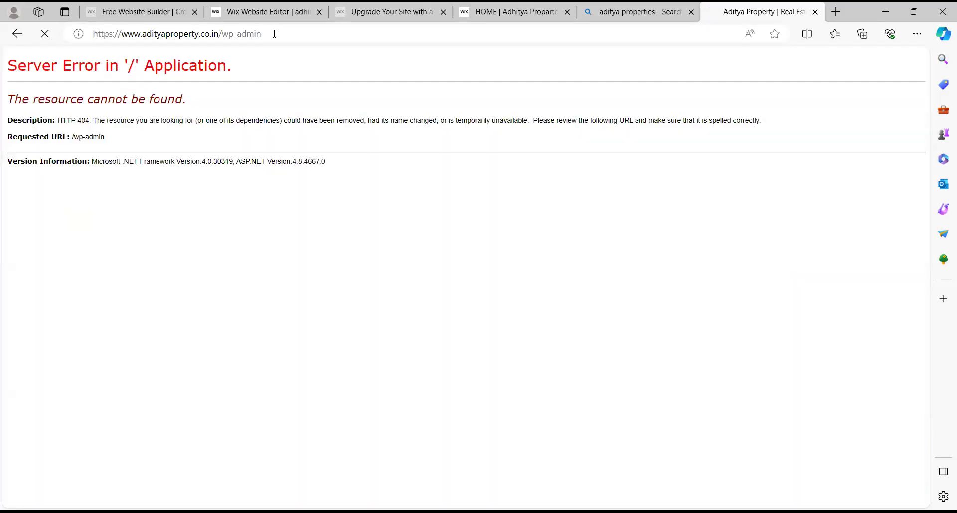
left_click(17, 33)
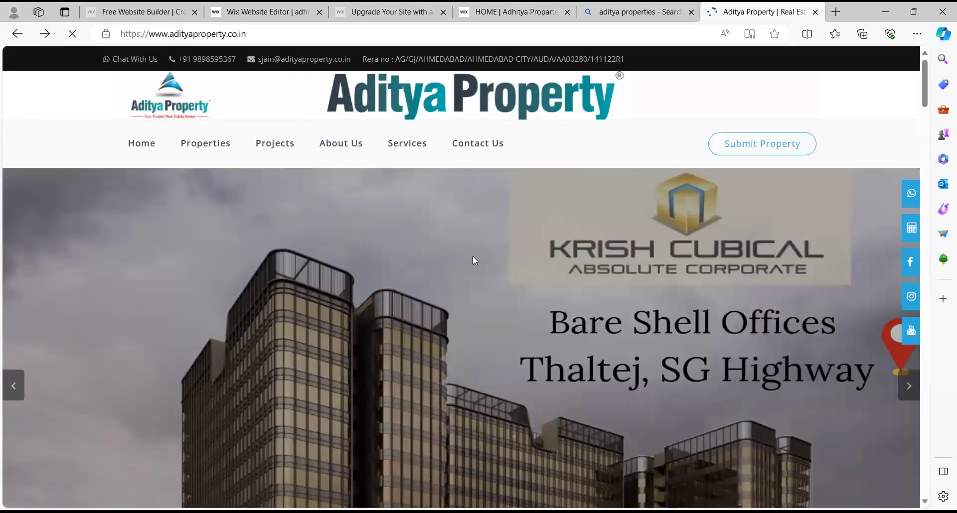
Open the About Us page of the Aditya Property website.
scroll(489, 264, "down", 1)
scroll(488, 266, "up", 1)
left_click(341, 143)
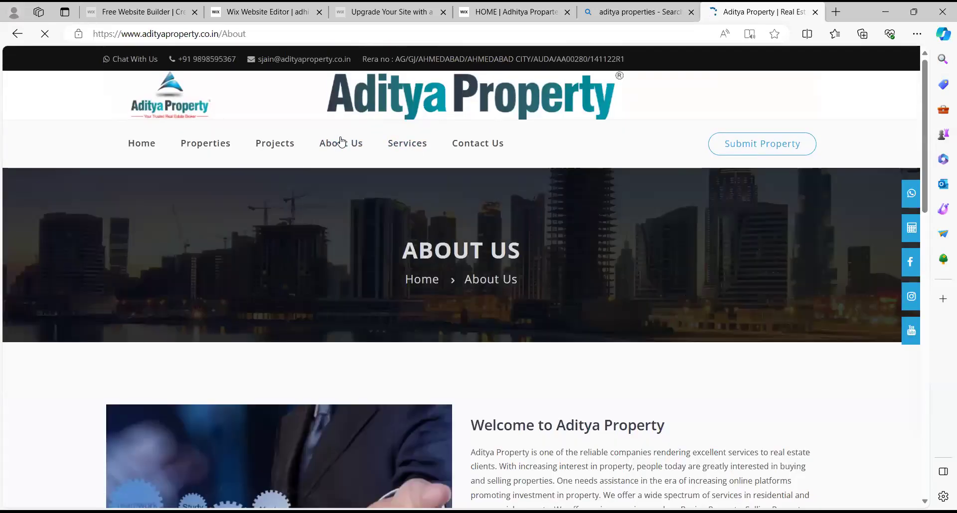
Copy the Welcome to Aditya Property text from its first paragraph up to "great in demand gi" in the second.
scroll(628, 366, "down", 2)
left_click_drag(471, 326, 349, 464)
left_click_drag(219, 438, 597, 325)
scroll(687, 381, "down", 2)
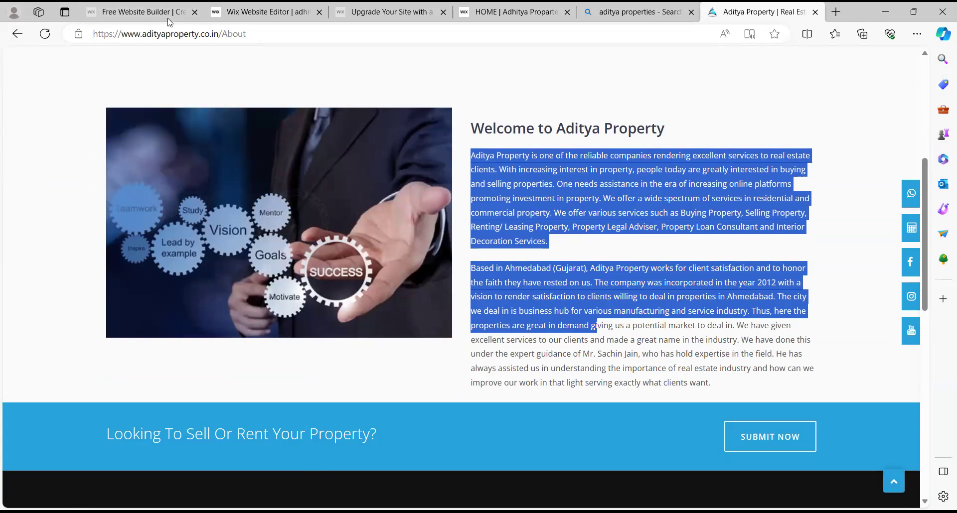
key("alt+Tab")
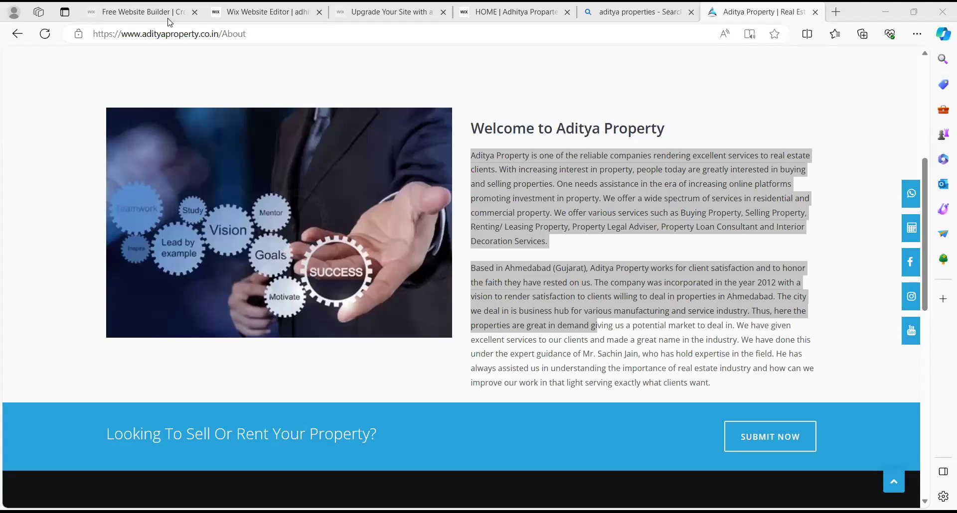
Replace the placeholder paragraph on the Wix site's About us page with the copied Aditya Property text.
left_click(273, 8)
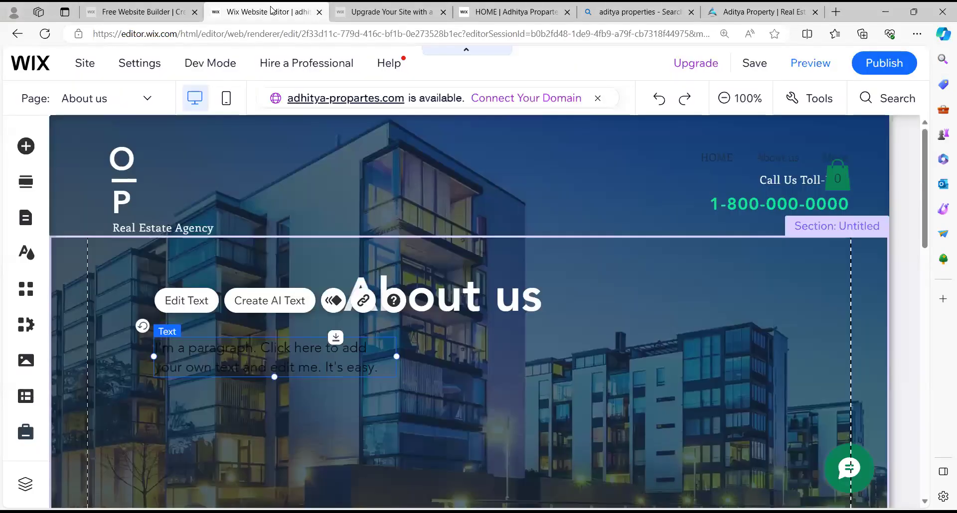
double_click(274, 359)
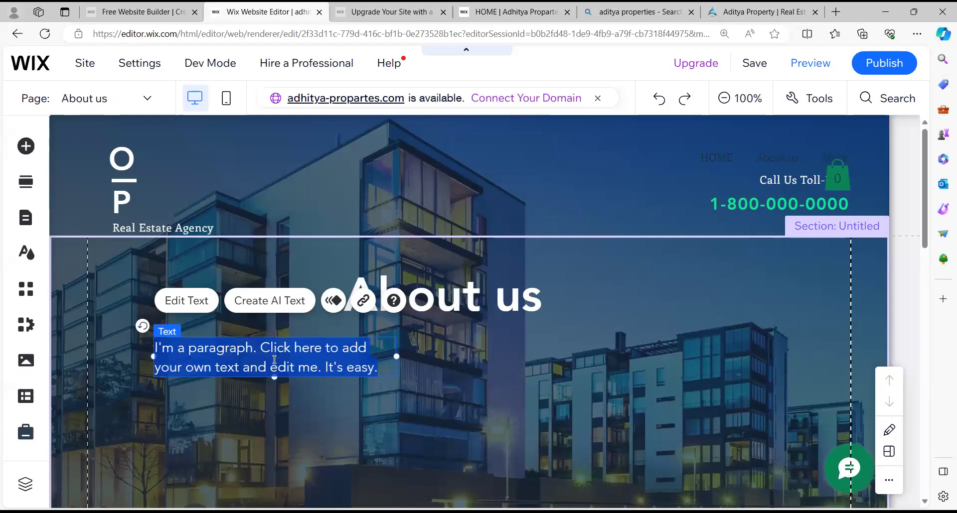
key("ctrl+v")
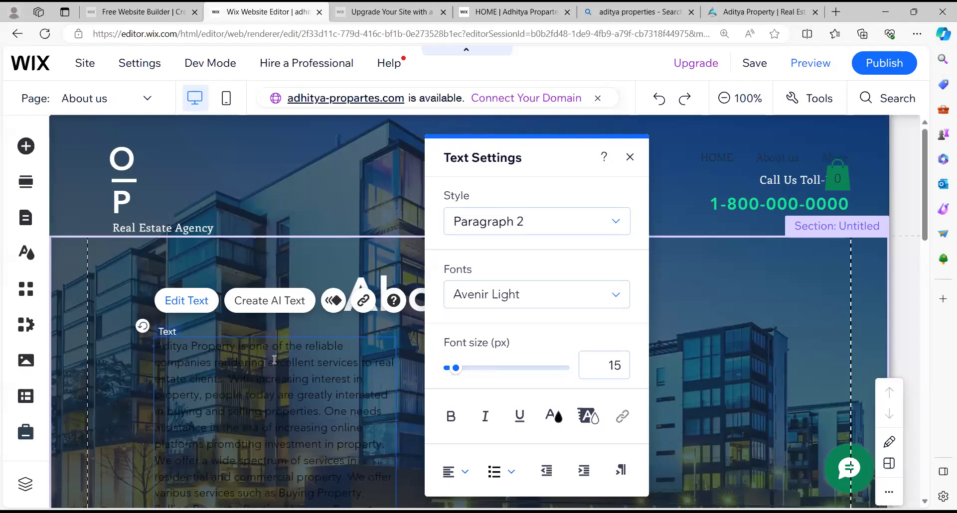
Change the color of the whole pasted About us paragraph to white (#FFFFFF).
key("ctrl+a")
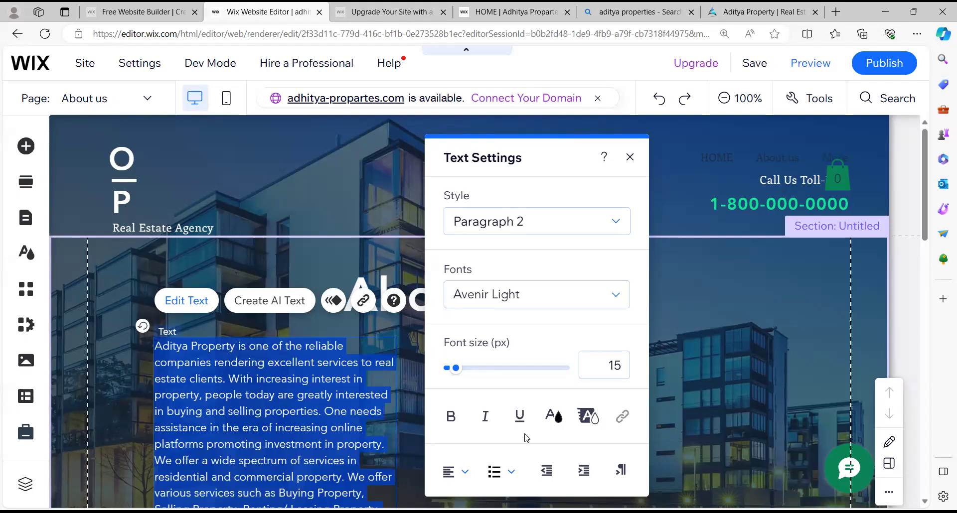
left_click(554, 415)
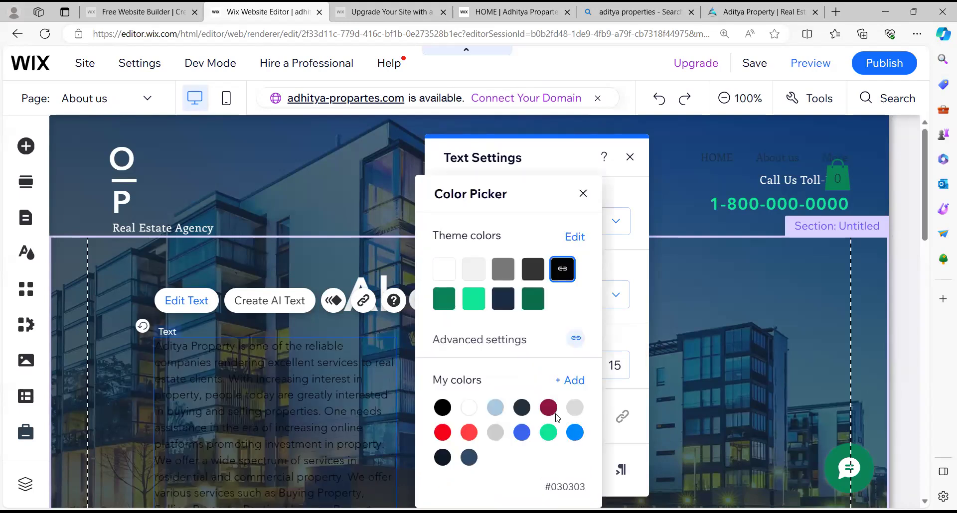
left_click(468, 409)
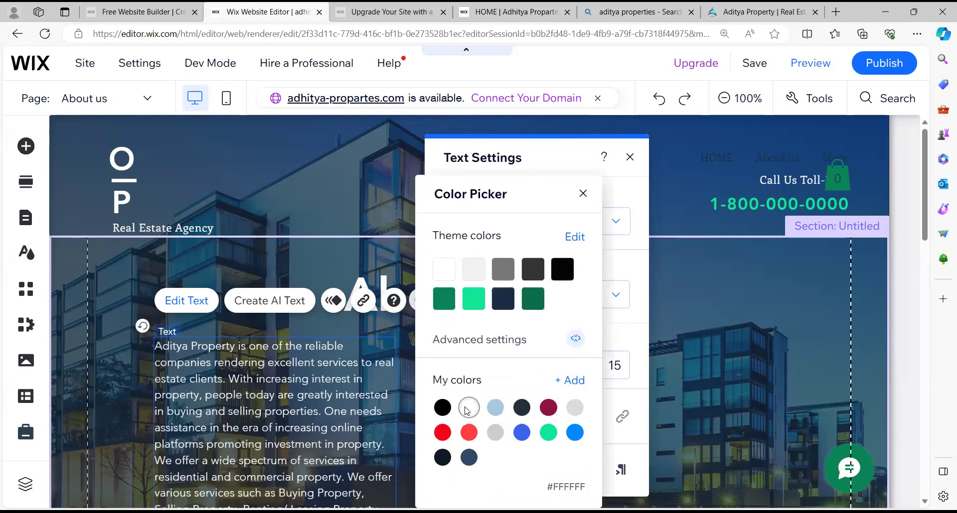
left_click(729, 424)
left_click(726, 441)
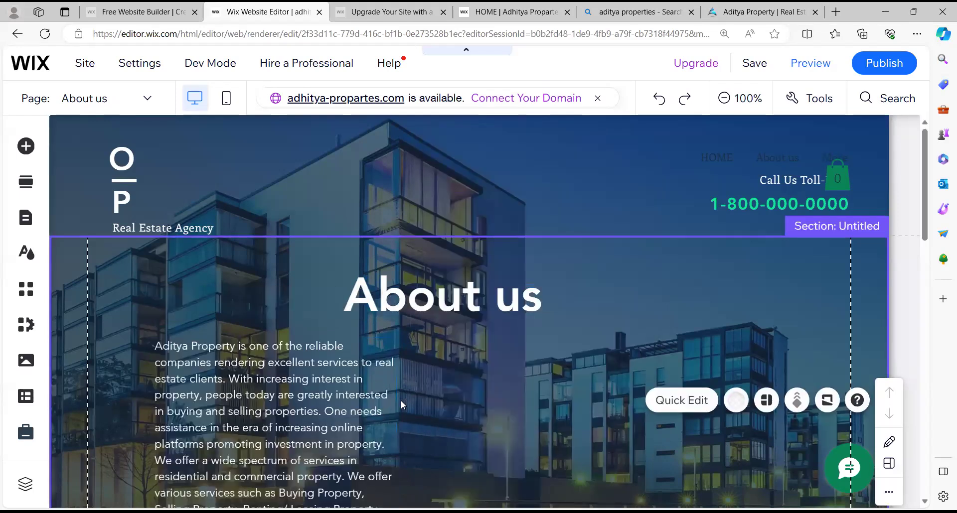
Widen the About us paragraph's text box so that it spans most of the section's width.
left_click(394, 427)
left_click_drag(394, 466, 603, 435)
left_click_drag(790, 373, 944, 356)
left_click_drag(825, 364, 747, 359)
Increase the About us section's height to make generous empty space below the paragraph.
scroll(673, 455, "down", 2)
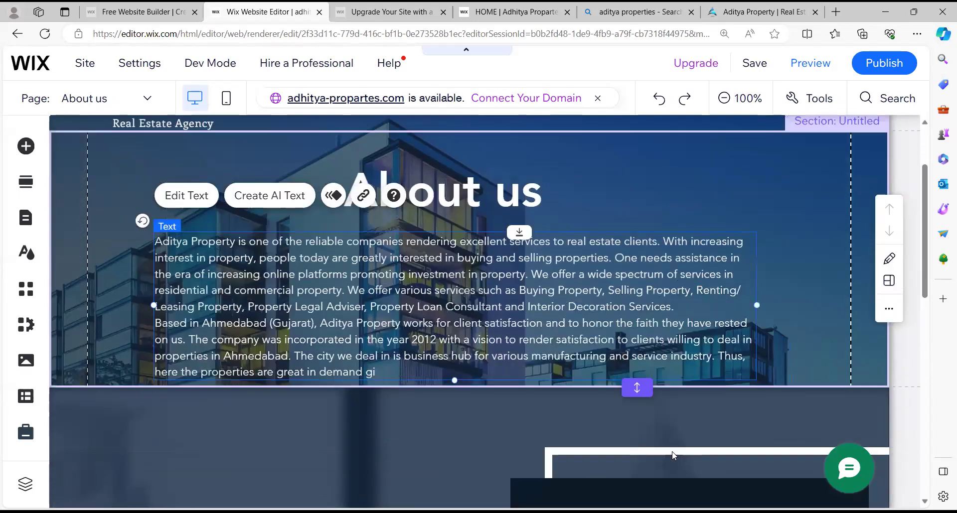
scroll(673, 456, "down", 3)
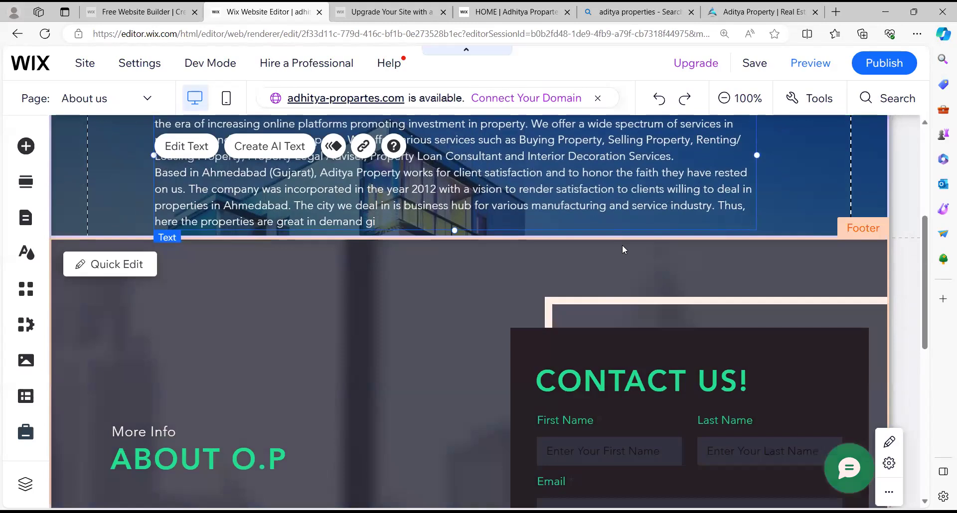
left_click_drag(635, 238, 653, 501)
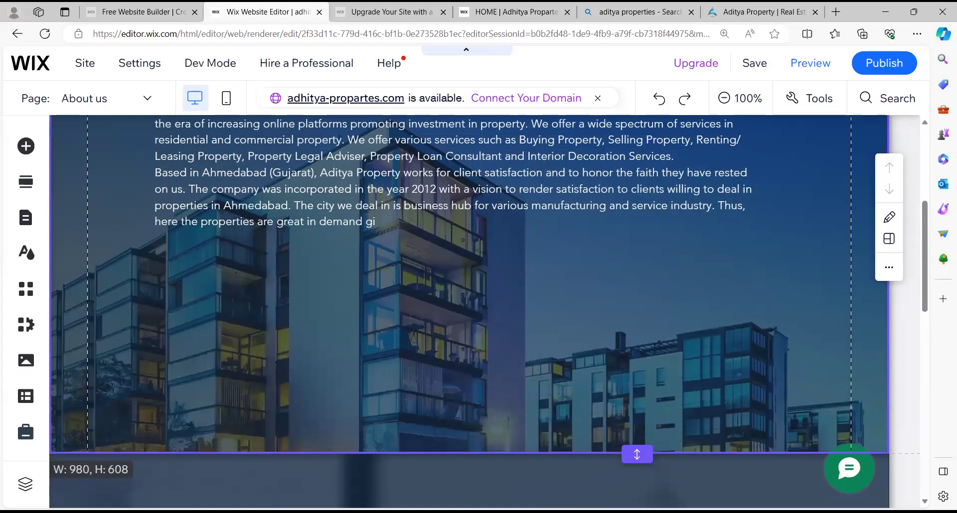
left_click_drag(636, 454, 636, 499)
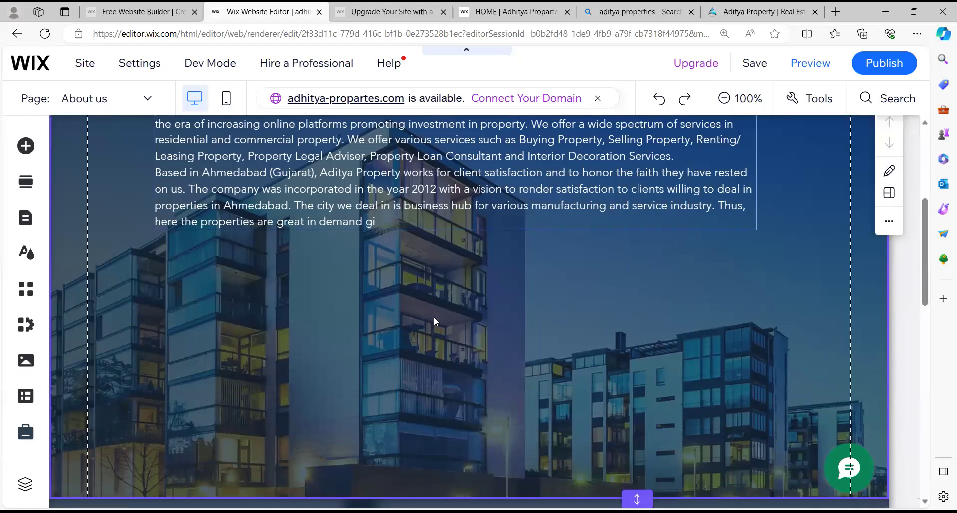
Add the free Wix image of people sitting in a café interior to the About us section.
scroll(295, 321, "up", 2)
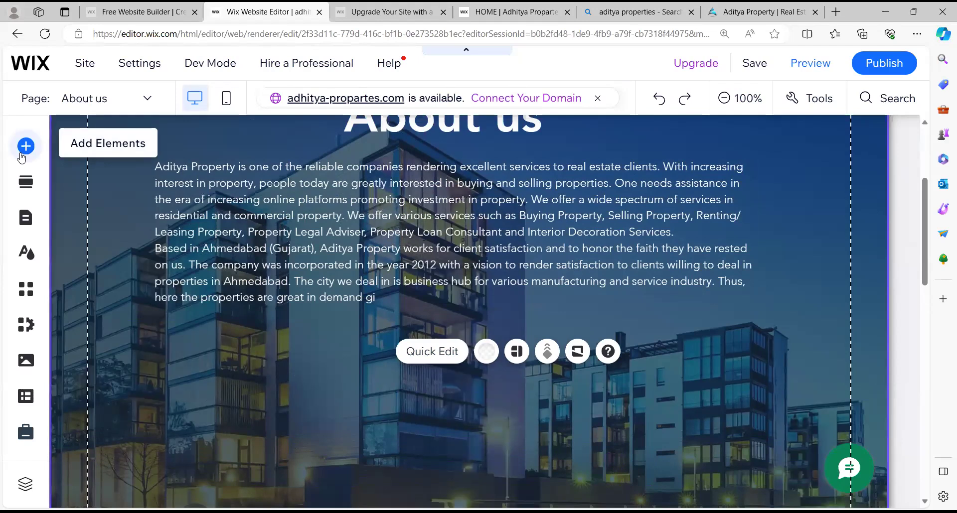
left_click(25, 155)
left_click(83, 215)
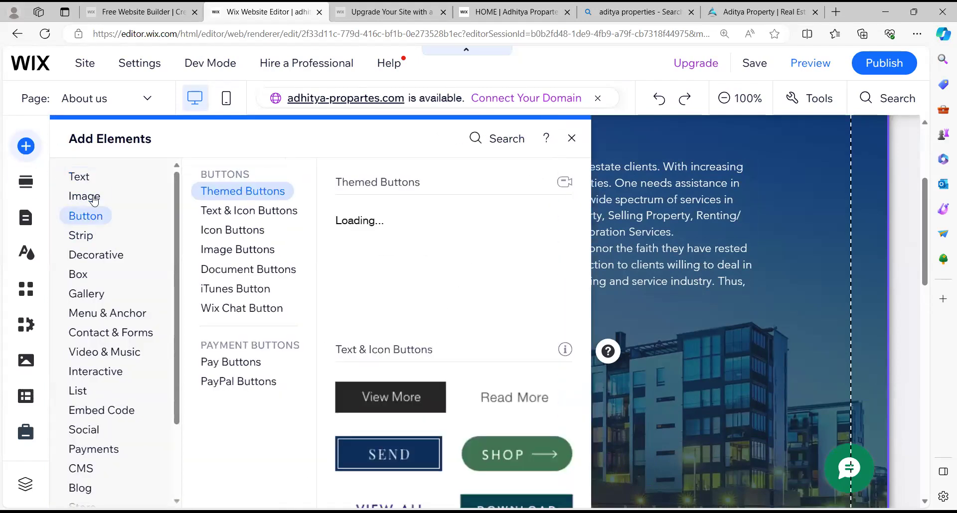
left_click(94, 199)
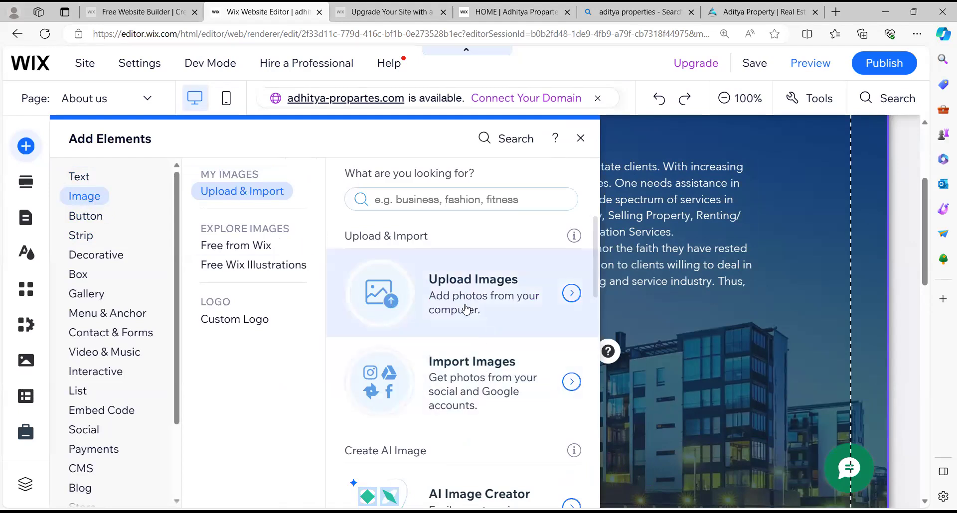
left_click(268, 246)
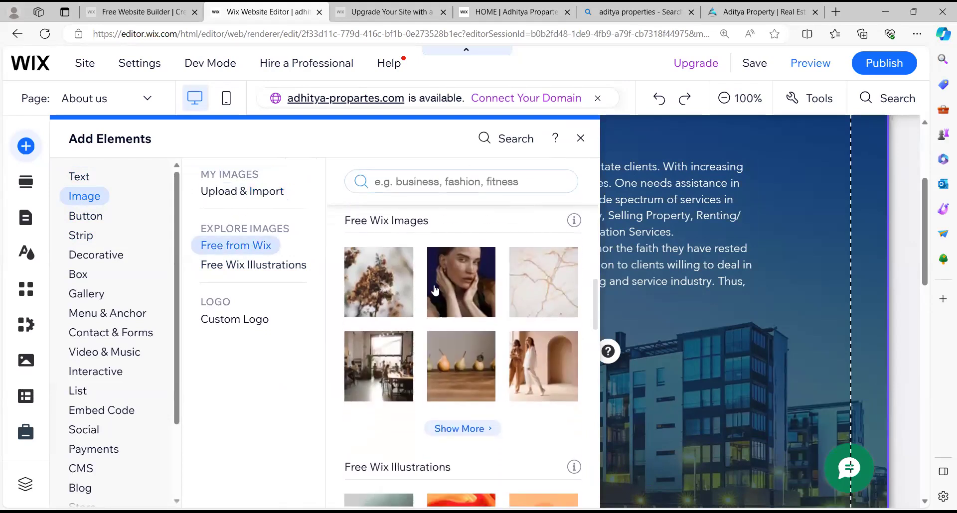
left_click(394, 388)
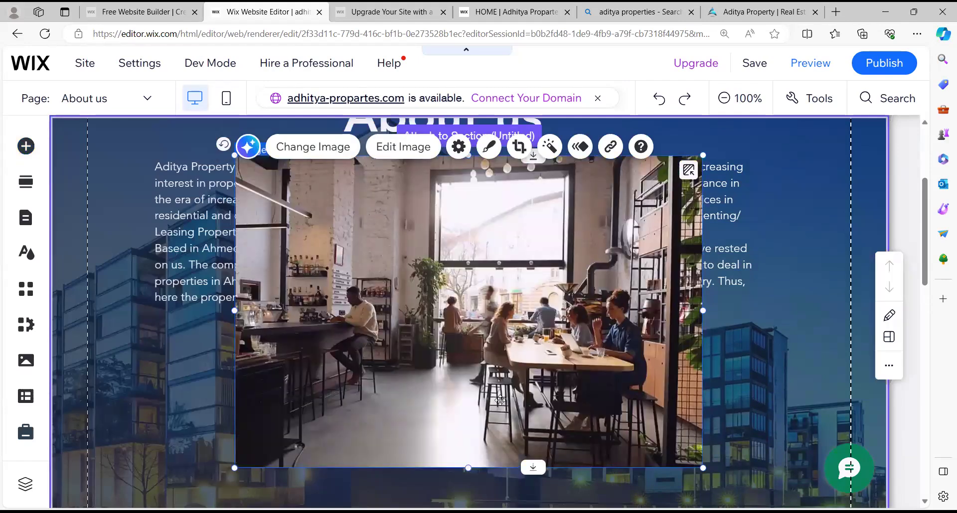
Shrink the café image to about 290 by 193 and place it below the paragraph, near the section's center.
left_click_drag(500, 400, 500, 426)
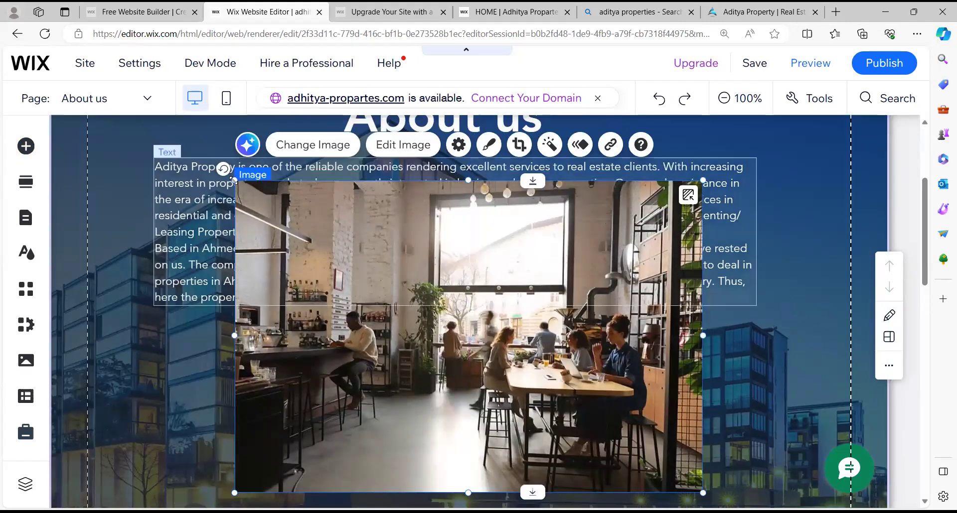
left_click_drag(233, 181, 476, 341)
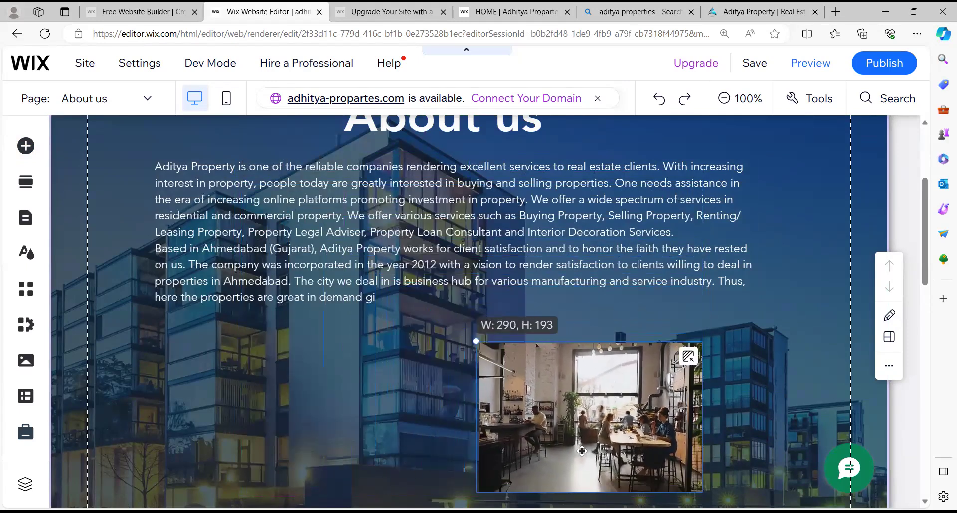
left_click_drag(582, 451, 438, 438)
left_click(722, 433)
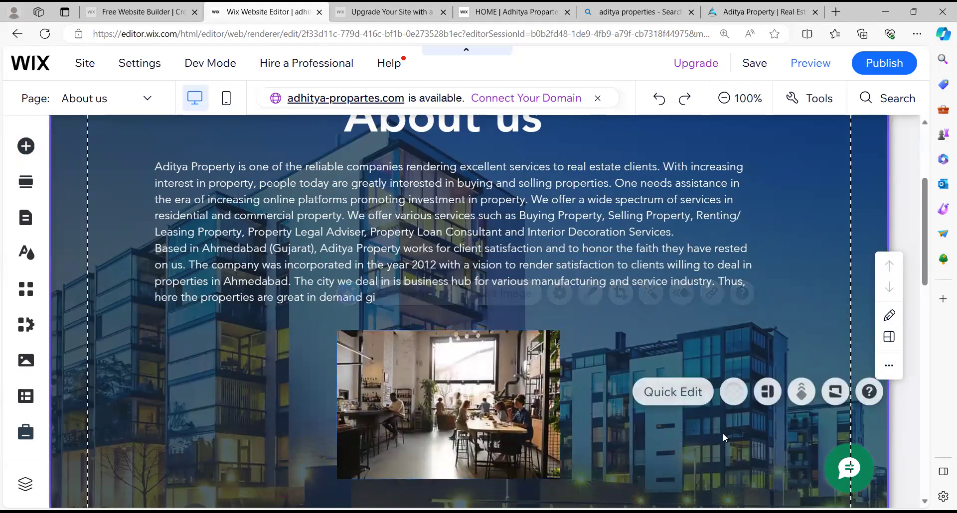
Extend the About us section further down and place the green themed button centered beneath the café image.
scroll(723, 432, "down", 5)
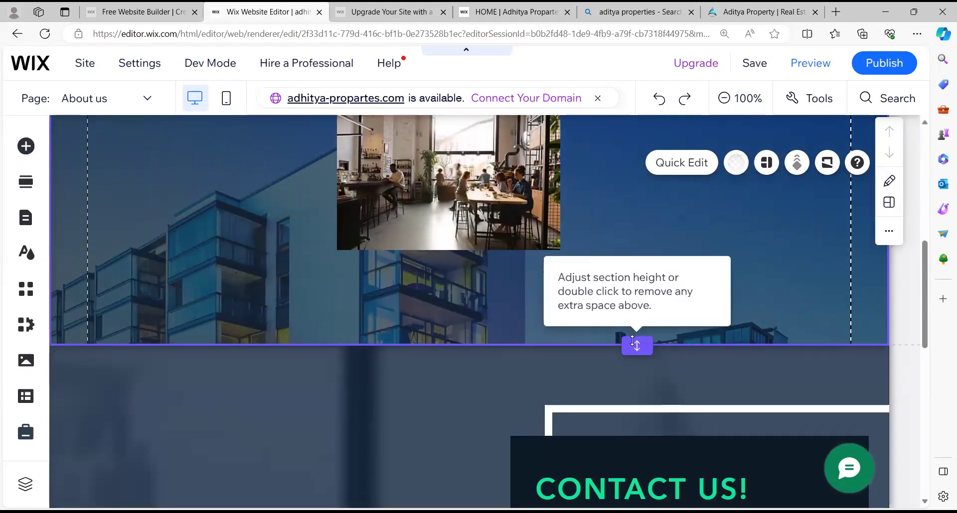
left_click_drag(638, 370, 650, 502)
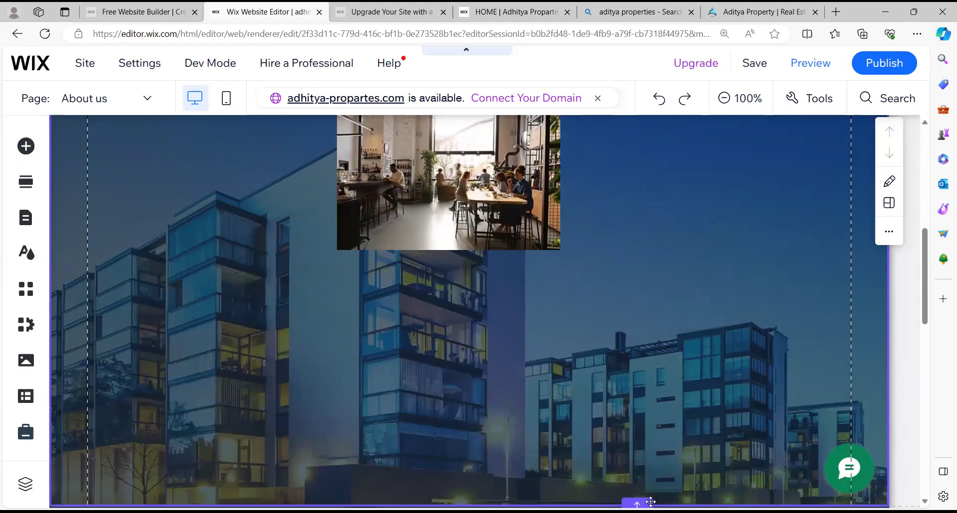
left_click(25, 142)
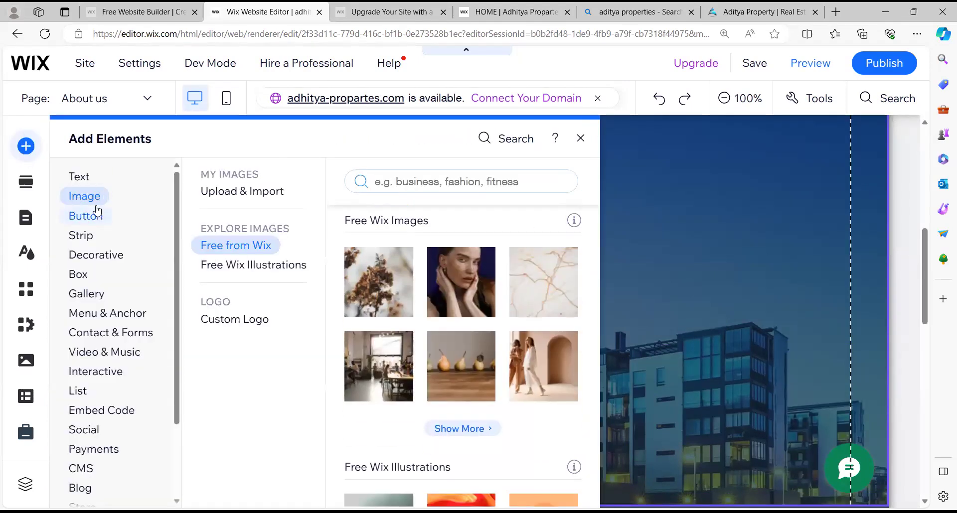
mouse_move(93, 219)
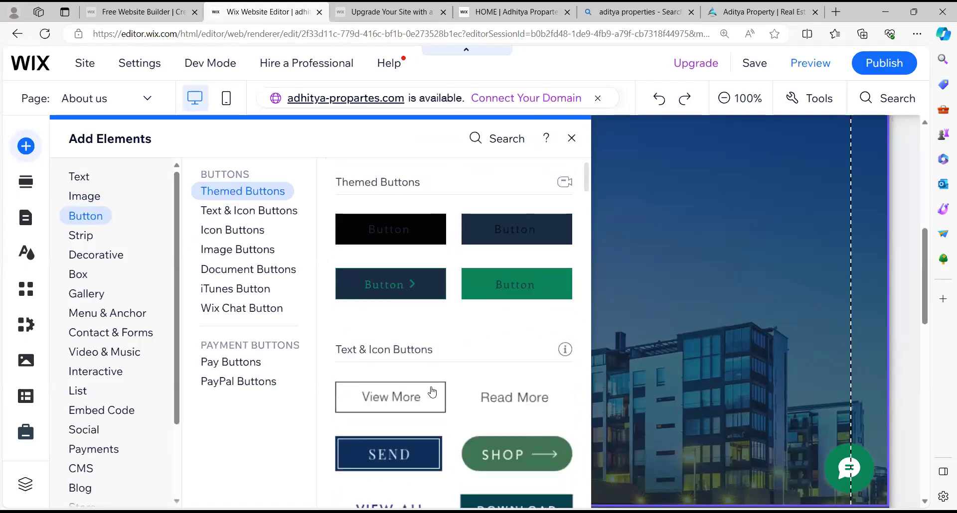
left_click(495, 284)
left_click_drag(461, 319, 450, 308)
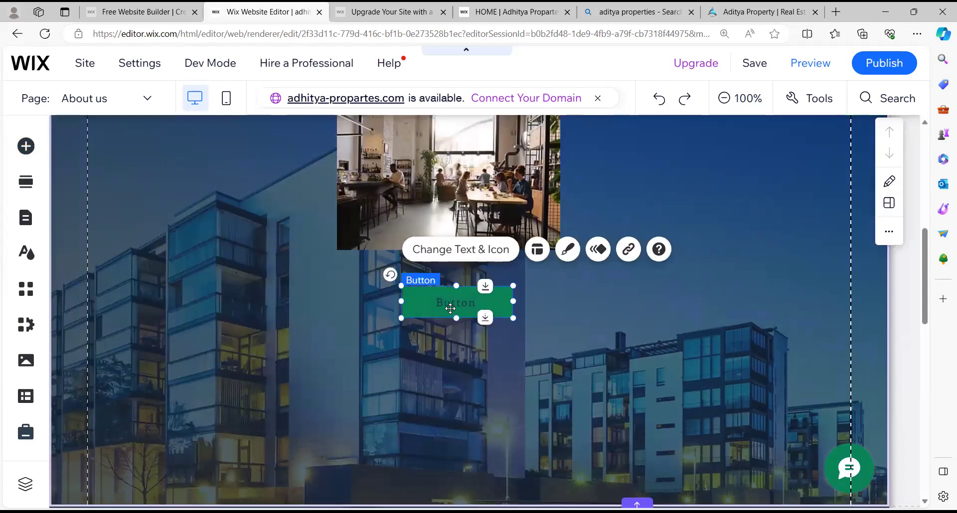
Label the green button "Contact Us", and open its link options and close them without choosing a target.
left_click(473, 251)
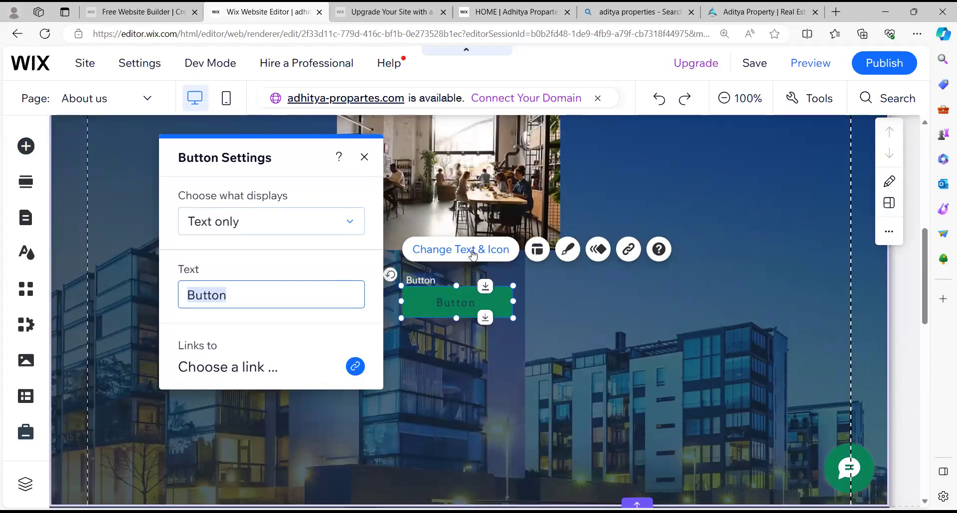
type("C")
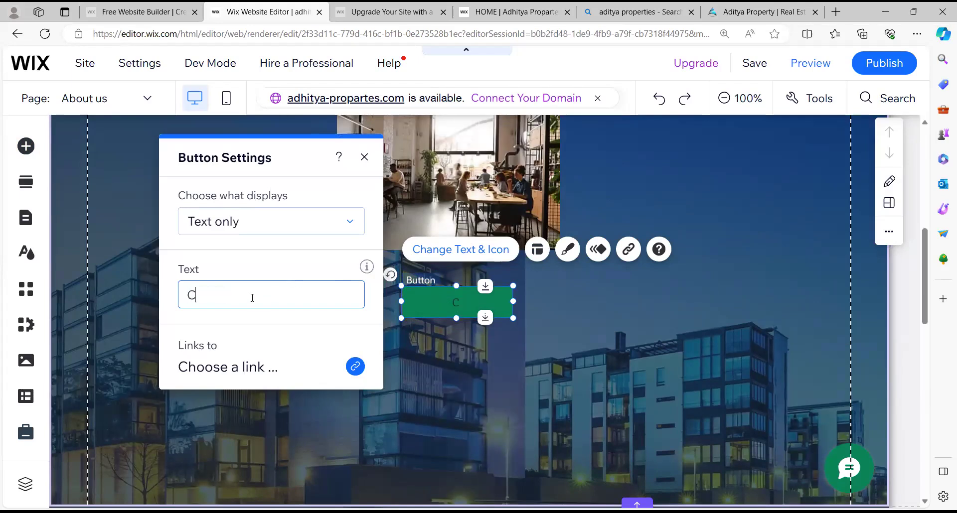
type("ontact Us")
left_click(272, 369)
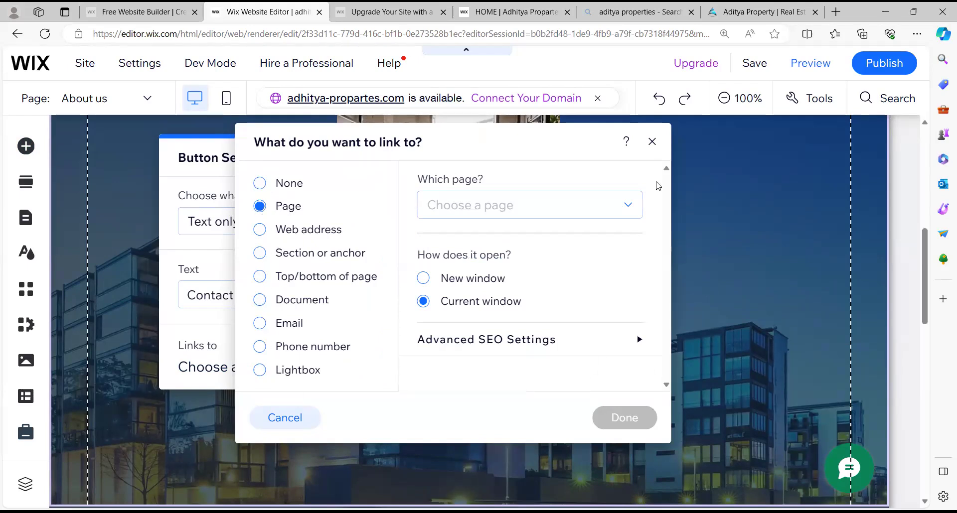
left_click(652, 142)
left_click(721, 387)
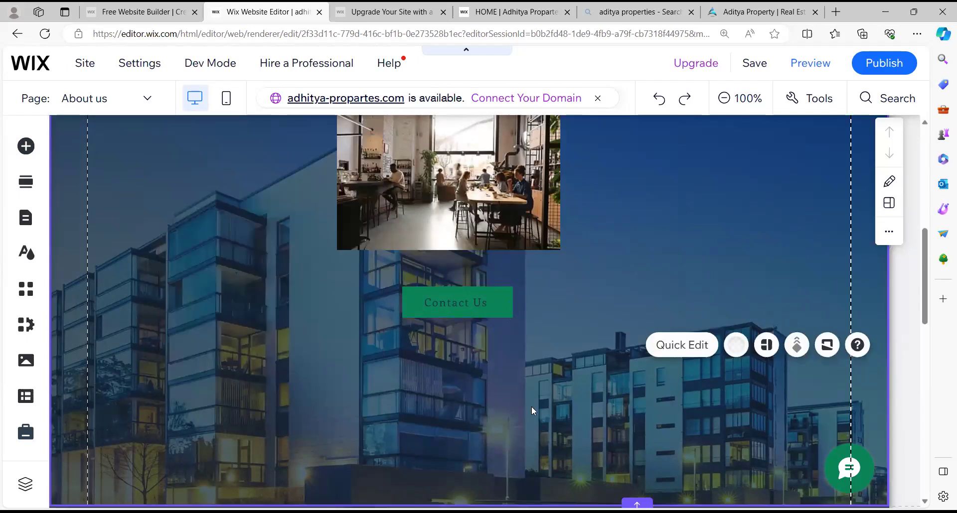
Look over the About us section, and examine the Aditya Property About page down to its footer contact details and links.
scroll(499, 379, "up", 5)
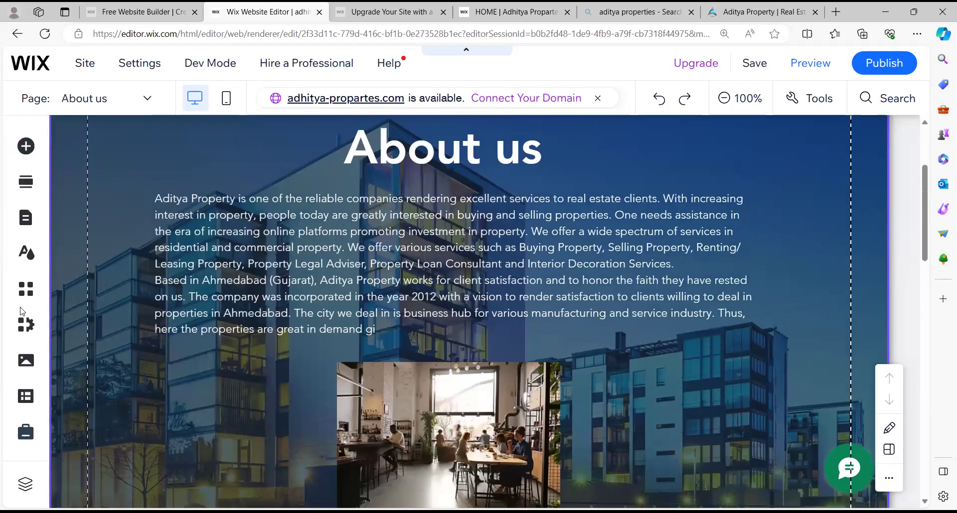
scroll(21, 312, "up", 2)
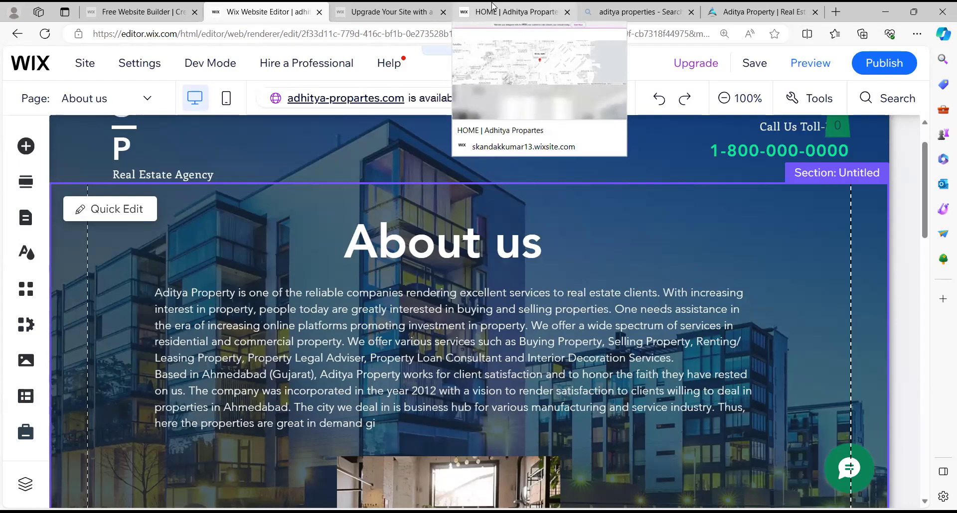
left_click(771, 10)
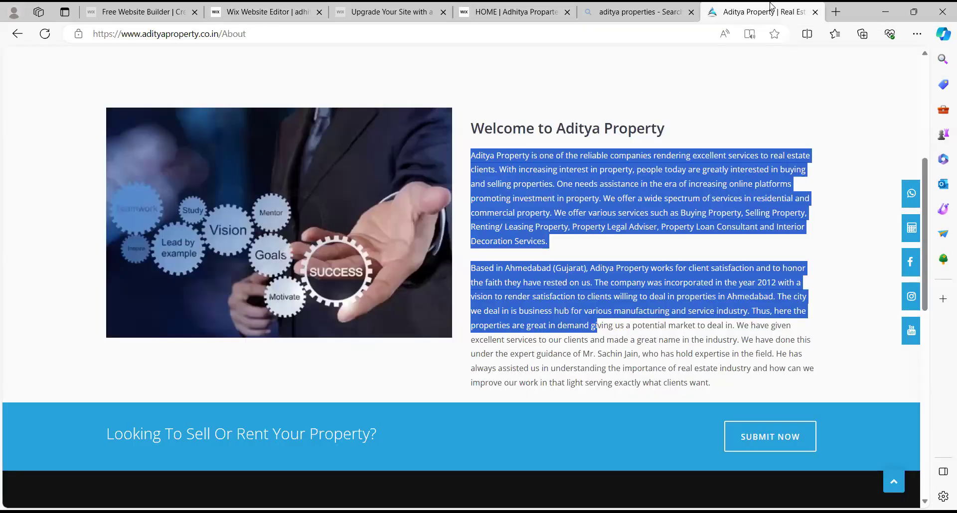
left_click(671, 253)
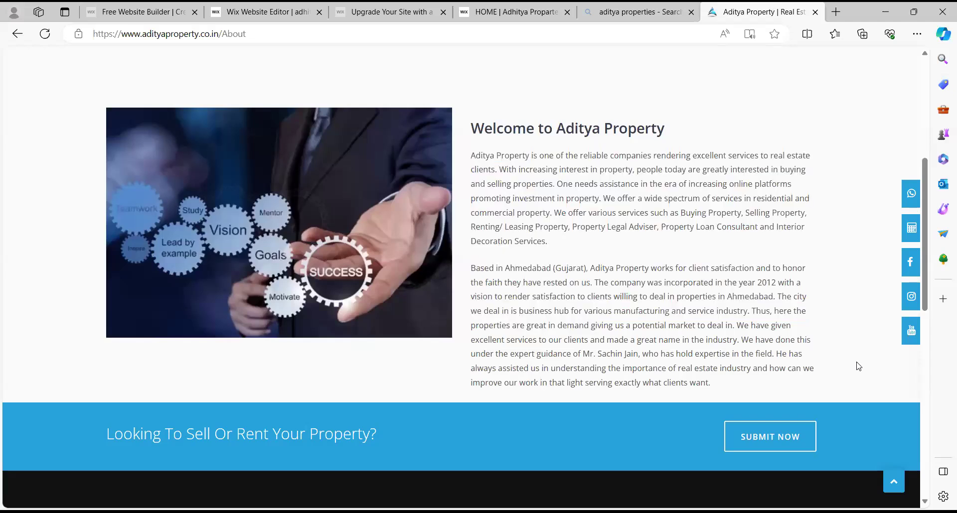
scroll(856, 361, "down", 8)
scroll(856, 361, "down", 1)
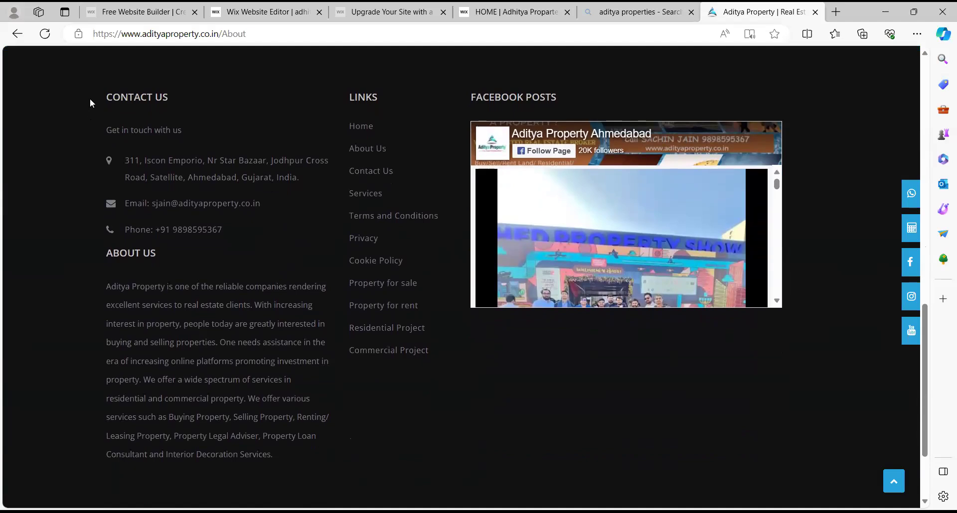
Highlight the Contact Us and About Us text in the reference site's footer, and return to the Wix editor.
left_click_drag(91, 97, 172, 106)
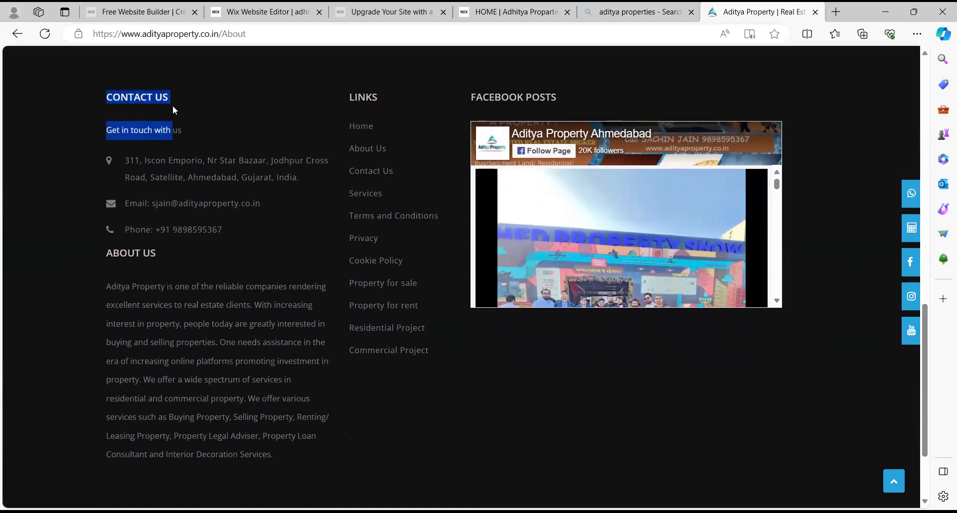
left_click_drag(103, 286, 190, 288)
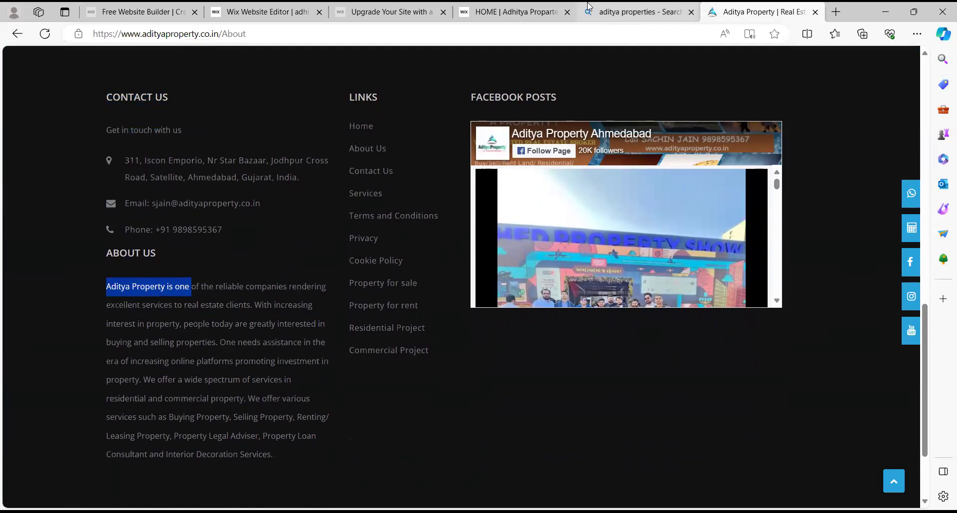
left_click(516, 11)
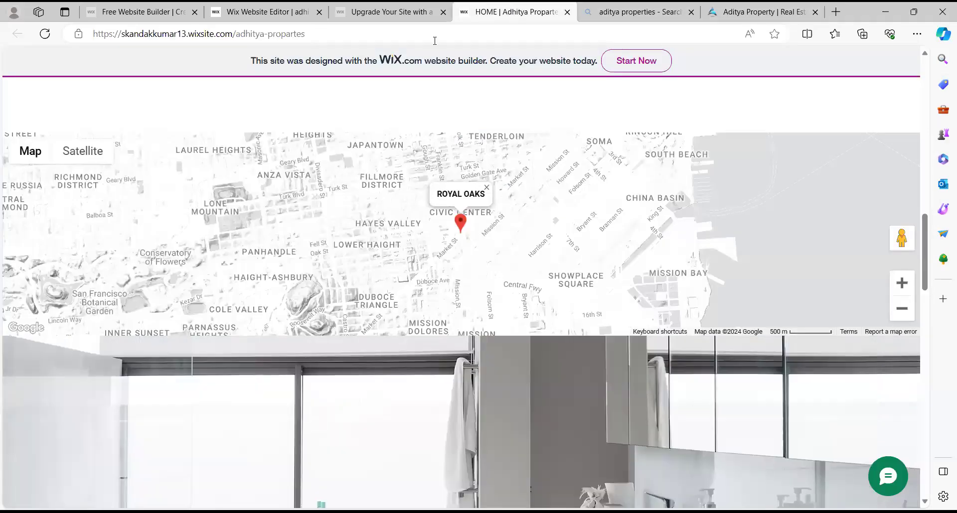
left_click(236, 6)
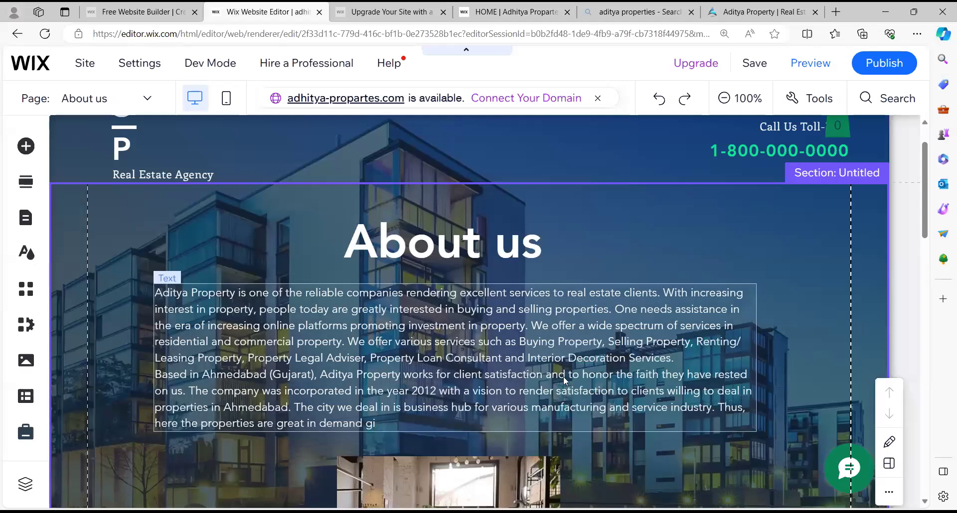
Add the colored square-icon social bar and place it centered beneath the Contact Us button in the About us section.
scroll(563, 376, "down", 3)
scroll(560, 370, "down", 1)
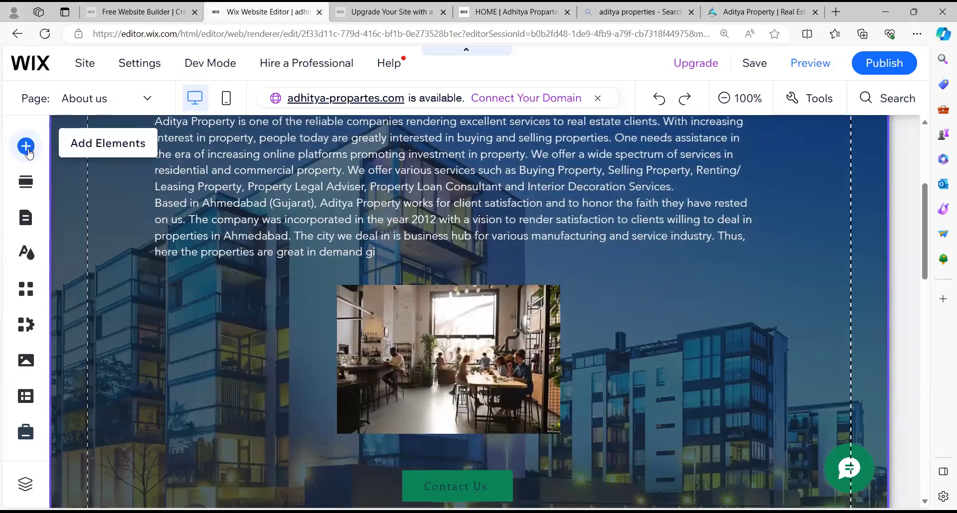
left_click(26, 147)
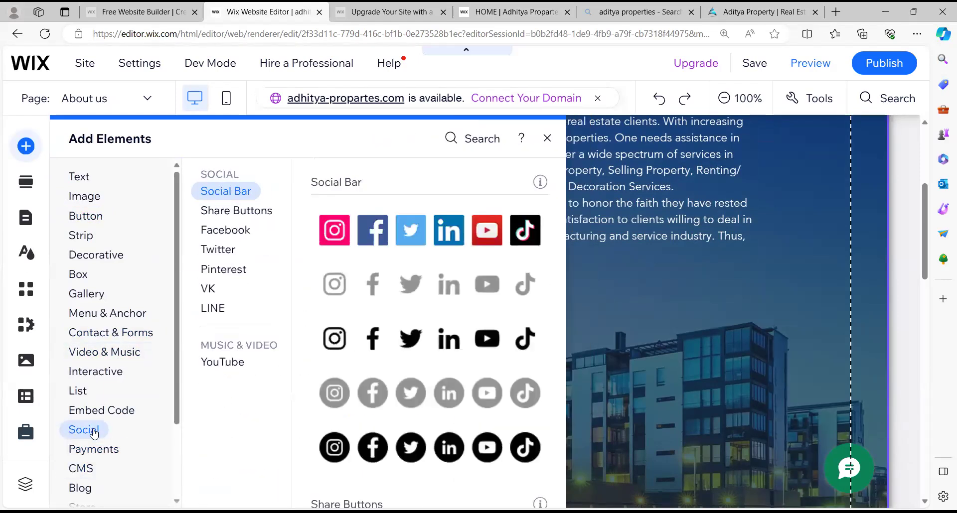
scroll(383, 230, "down", 6)
left_click(384, 228)
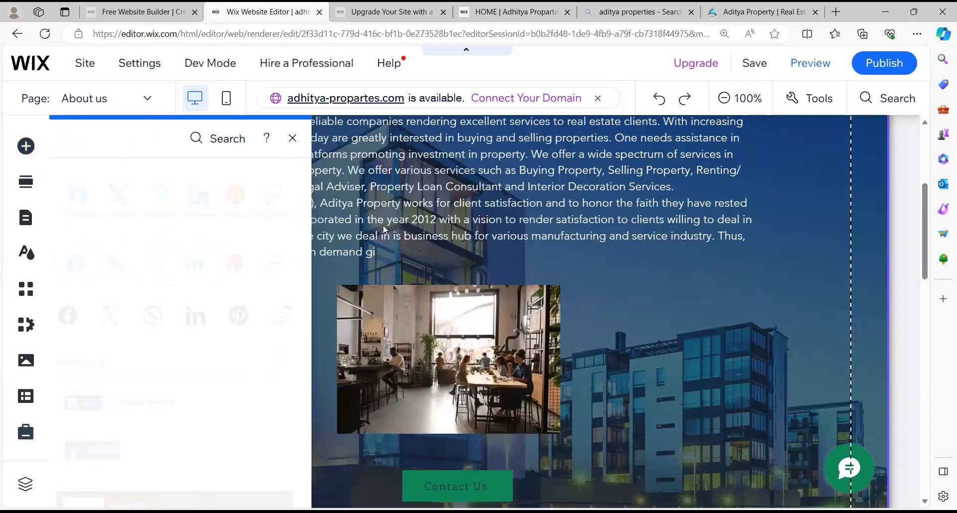
left_click_drag(449, 313, 430, 366)
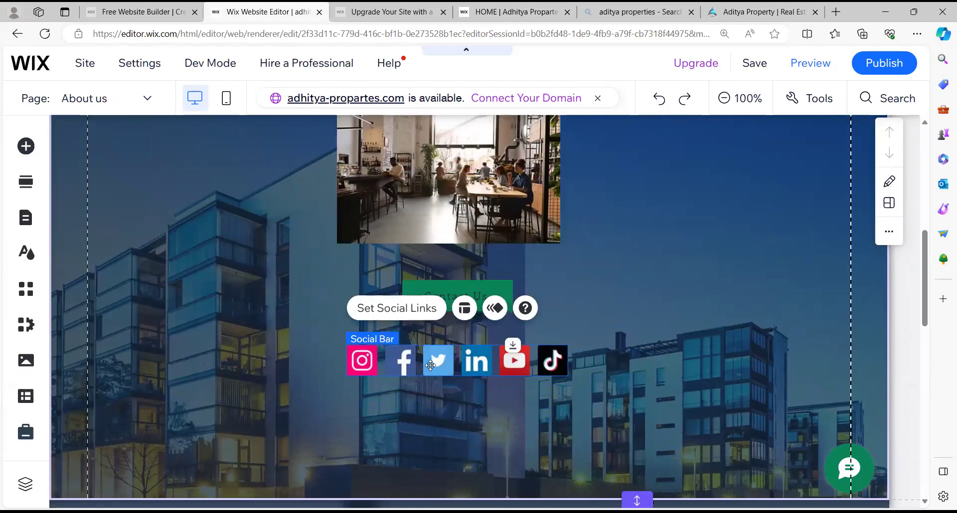
Inspect the Instagram icon's link options in the social bar's link settings, and close them without changing anything.
left_click(405, 308)
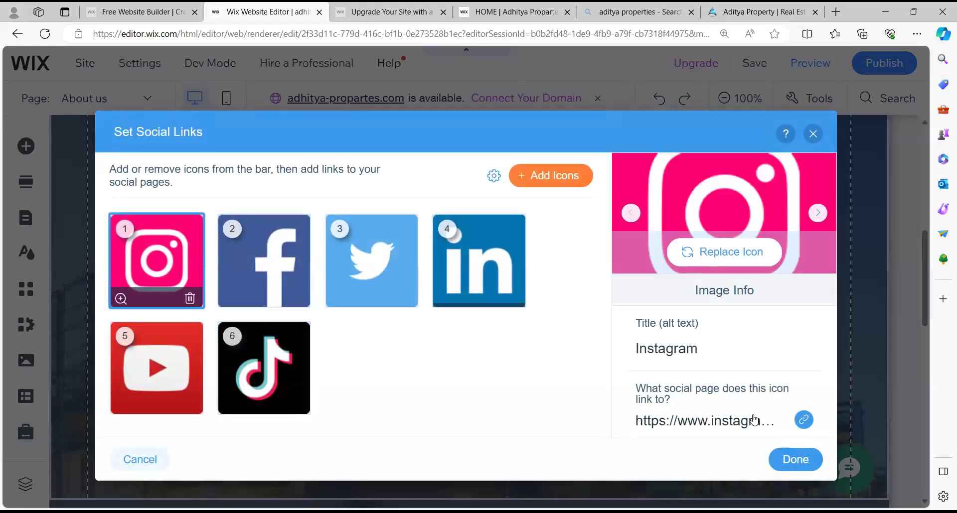
scroll(790, 393, "down", 1)
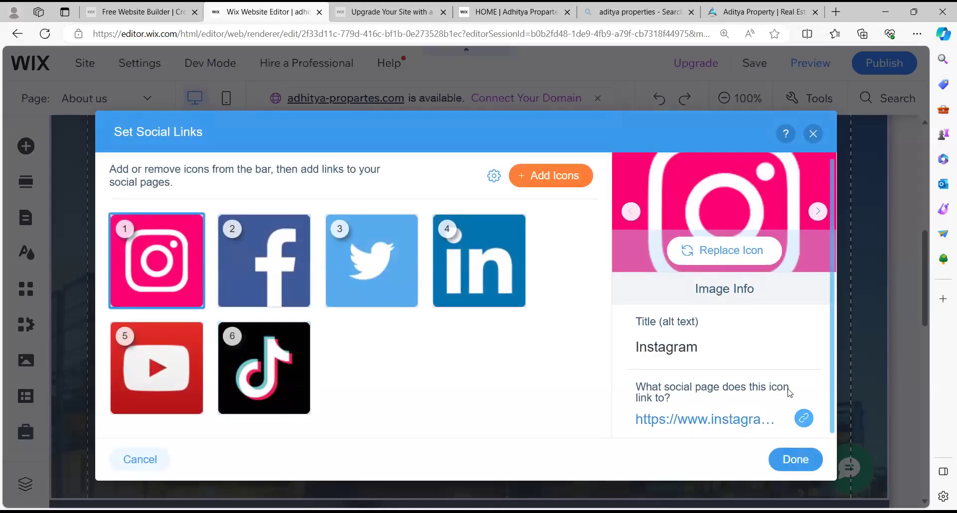
left_click(803, 419)
left_click(651, 141)
left_click(813, 134)
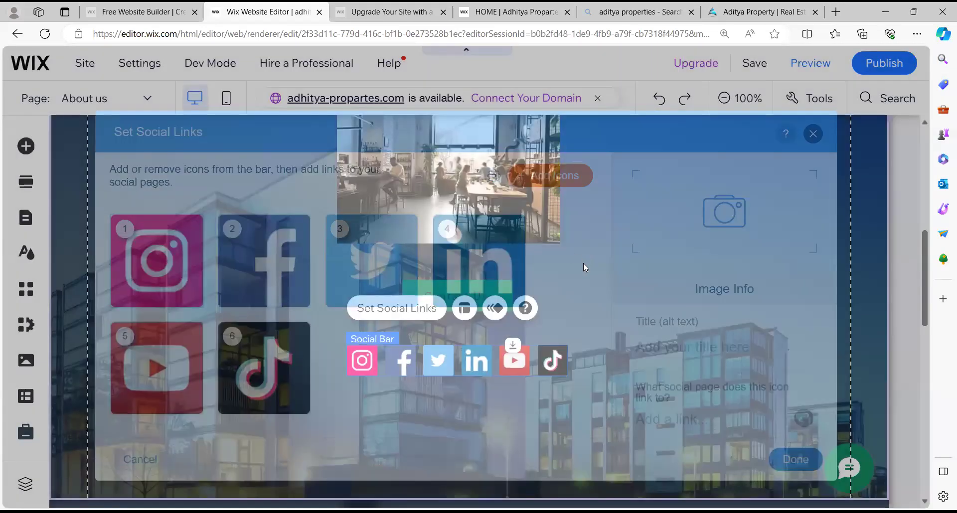
Publish the updated site and open its live version.
scroll(444, 249, "up", 3)
scroll(445, 253, "up", 5)
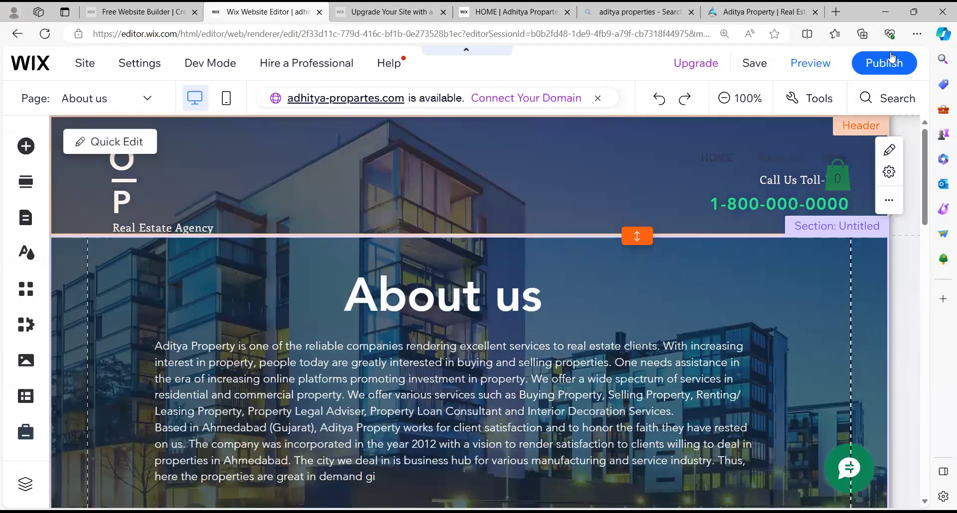
left_click(882, 65)
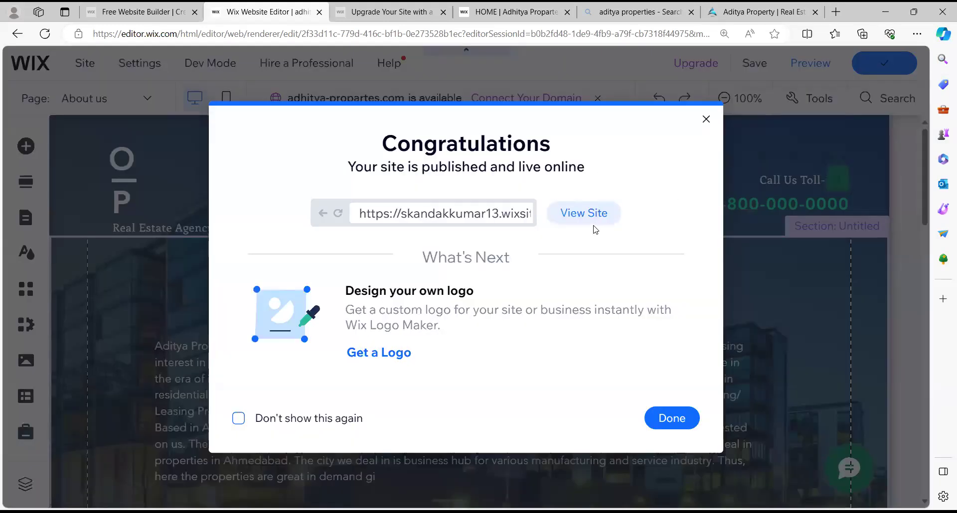
left_click(586, 215)
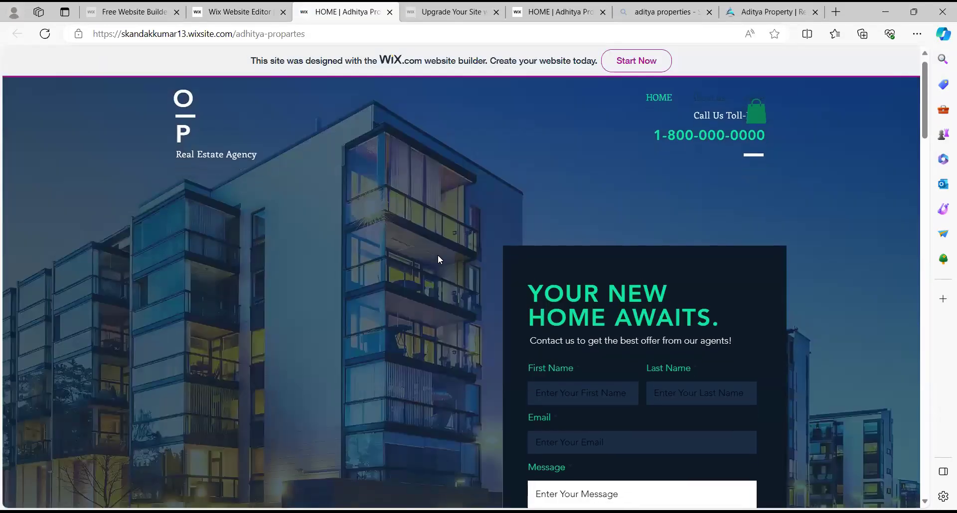
Look over the live home page, and check the published About us page down to its social icons.
scroll(437, 257, "down", 15)
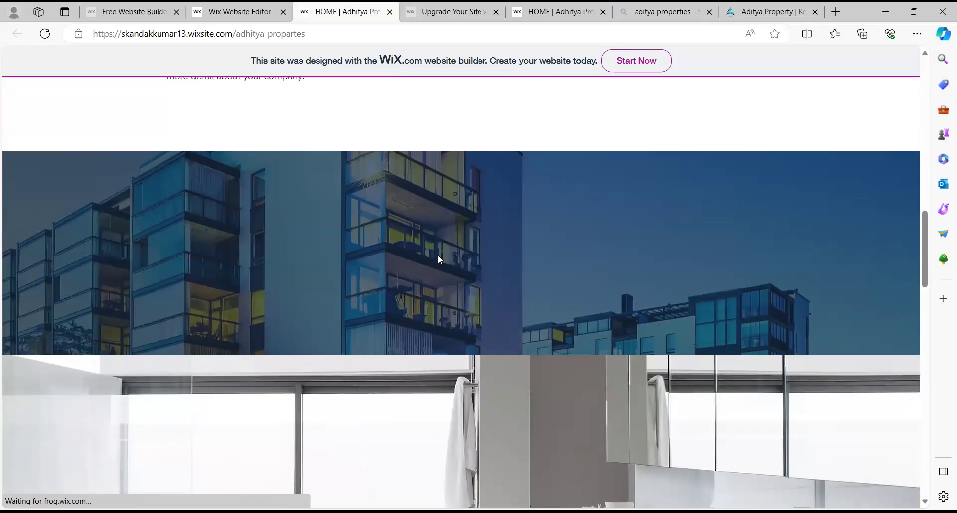
scroll(437, 257, "up", 15)
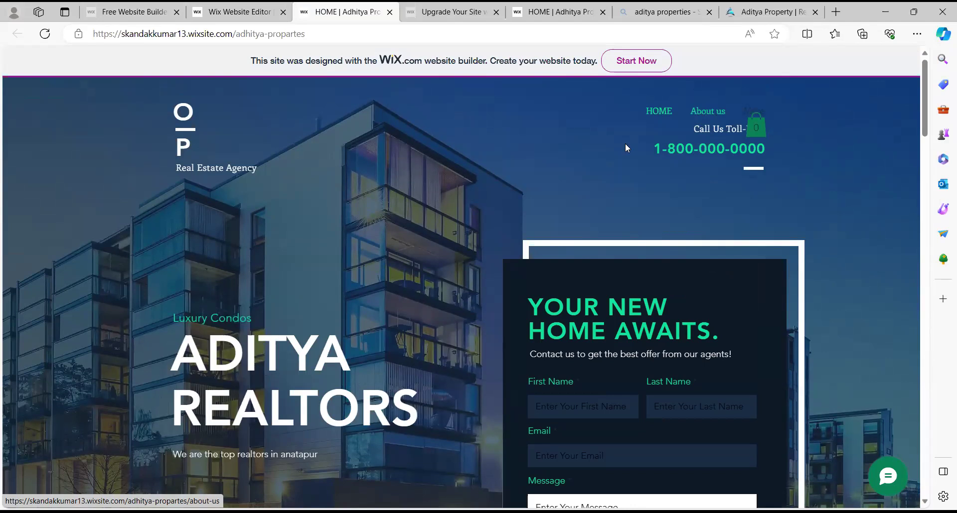
left_click(707, 111)
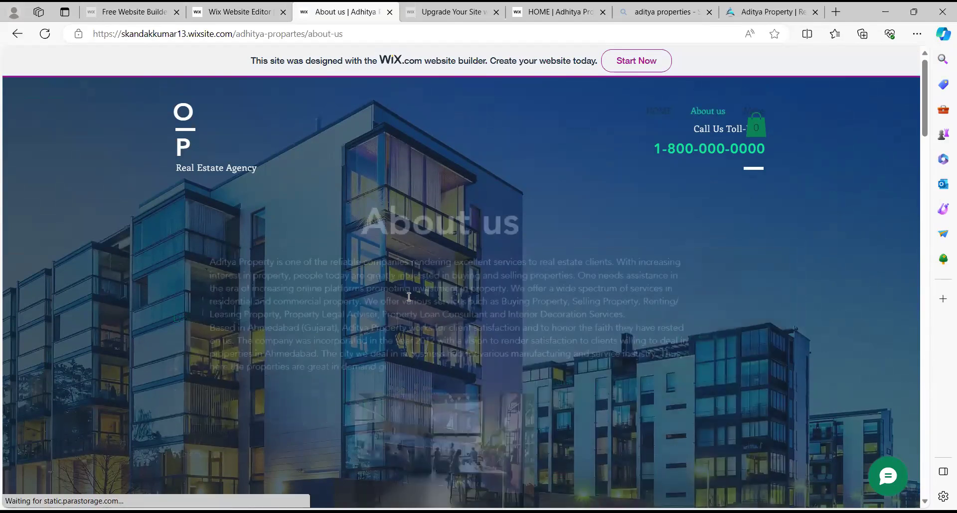
scroll(462, 263, "down", 3)
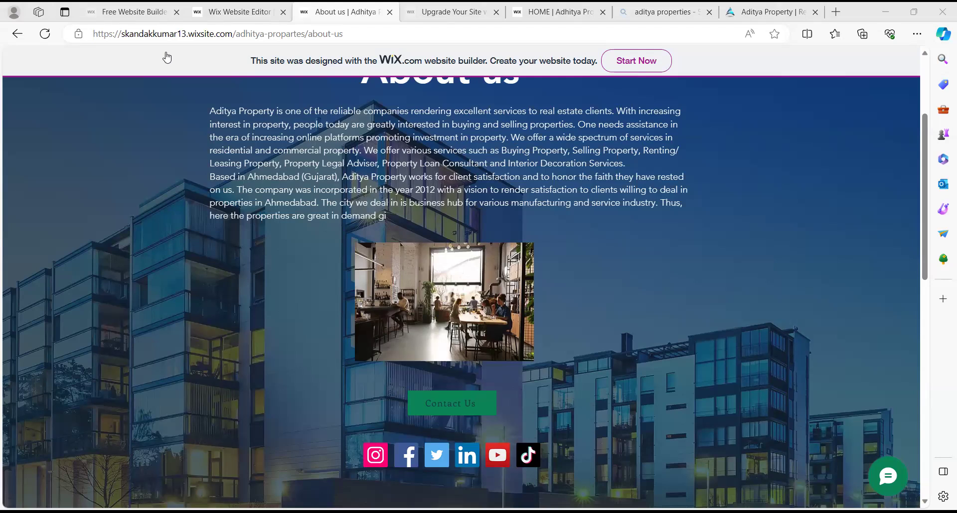
Return to the Wix editor, dismiss the publishing confirmation, and extend the About us section downward to a height of about 1231.
left_click(227, 14)
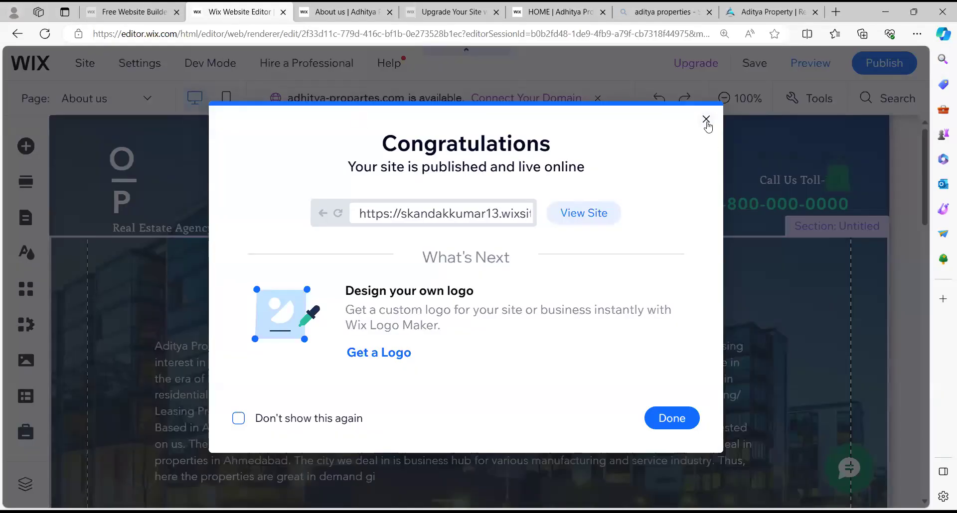
left_click(707, 121)
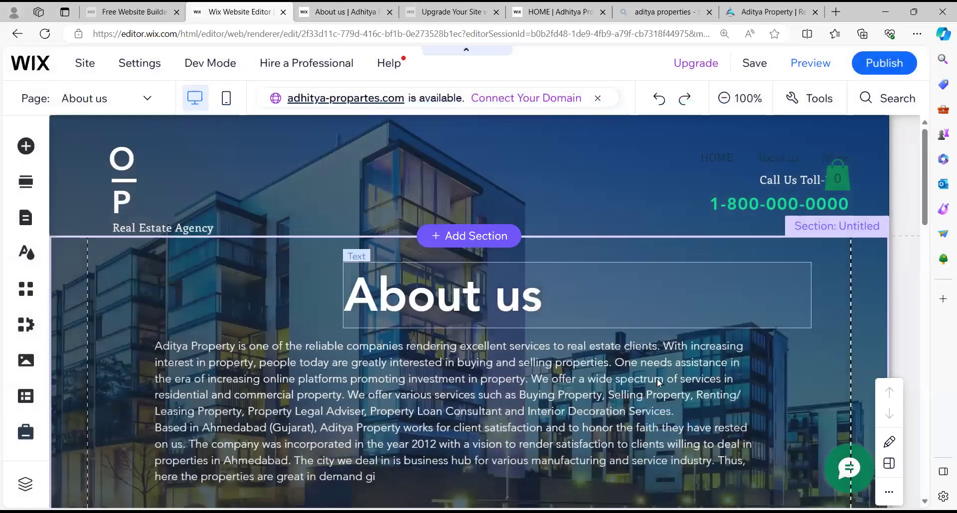
scroll(692, 369, "down", 5)
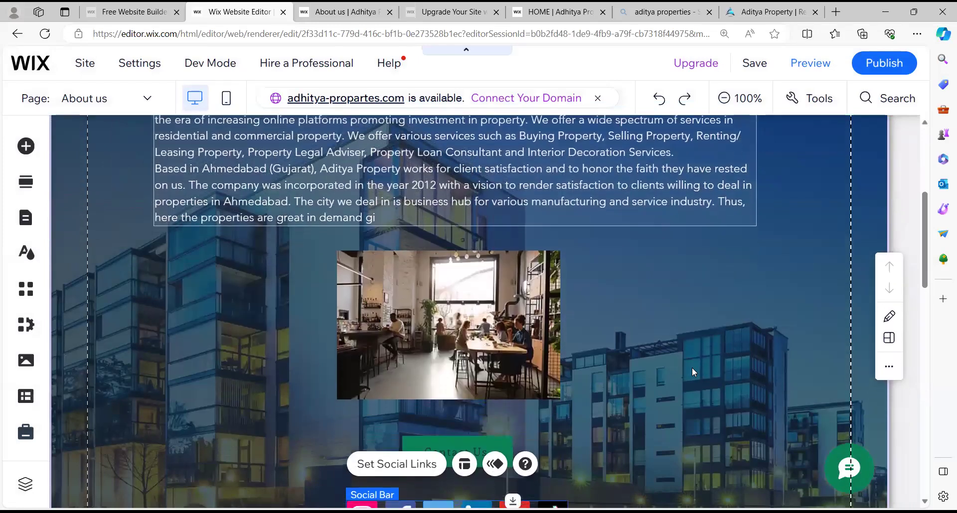
scroll(692, 372, "down", 15)
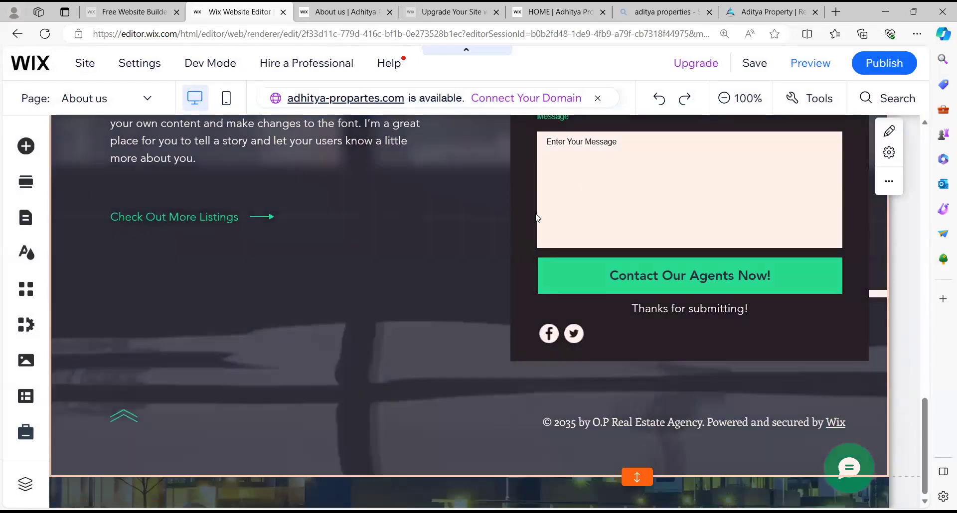
scroll(537, 218, "up", 8)
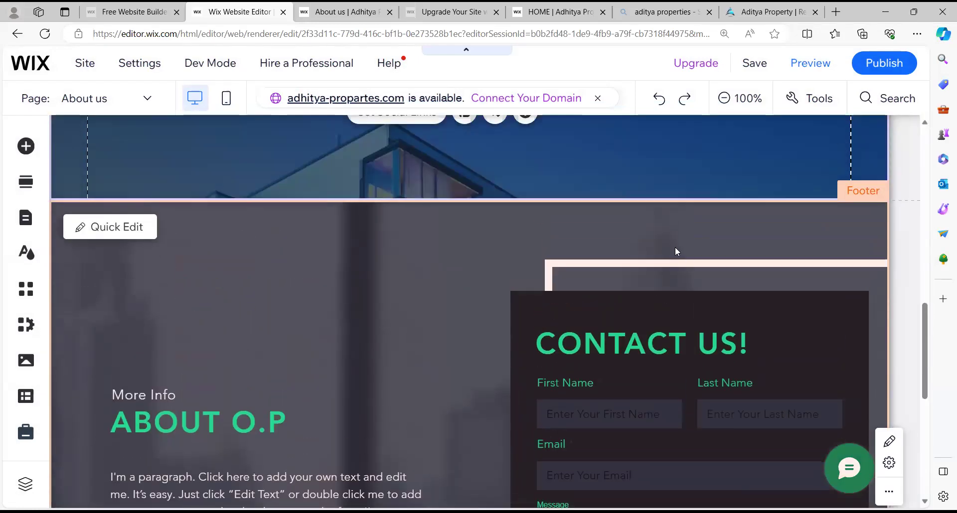
left_click(626, 202)
left_click_drag(637, 199, 637, 479)
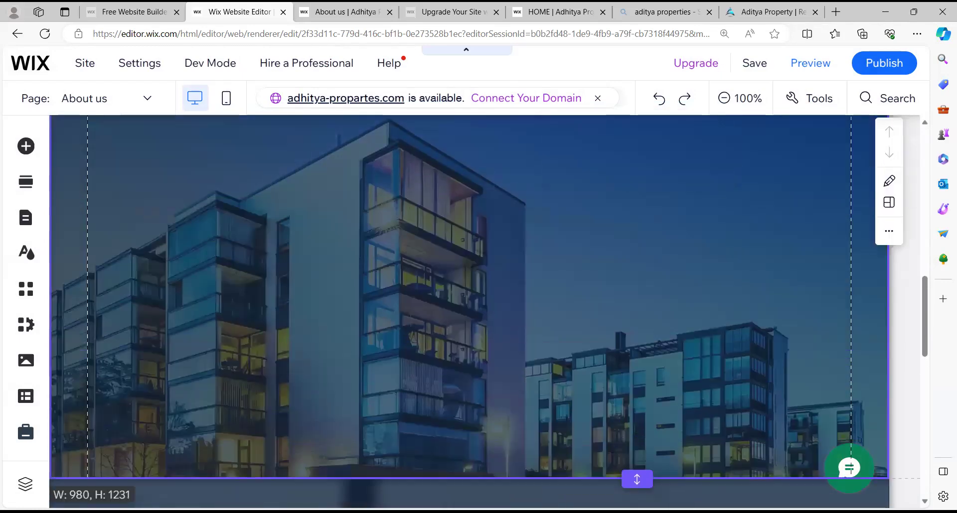
Browse the addable image, text, strip, decorative, box and gallery elements, and close the collection without adding any.
left_click(26, 146)
left_click(88, 196)
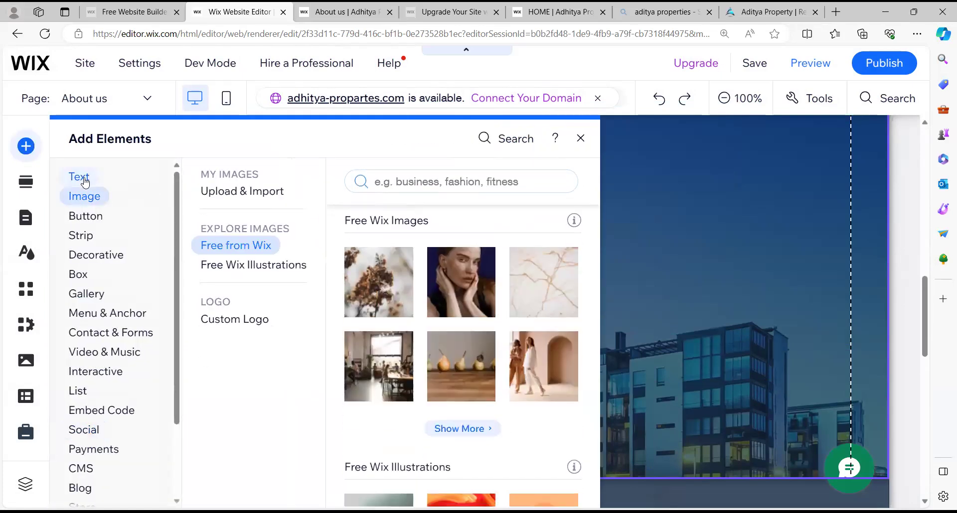
left_click(85, 179)
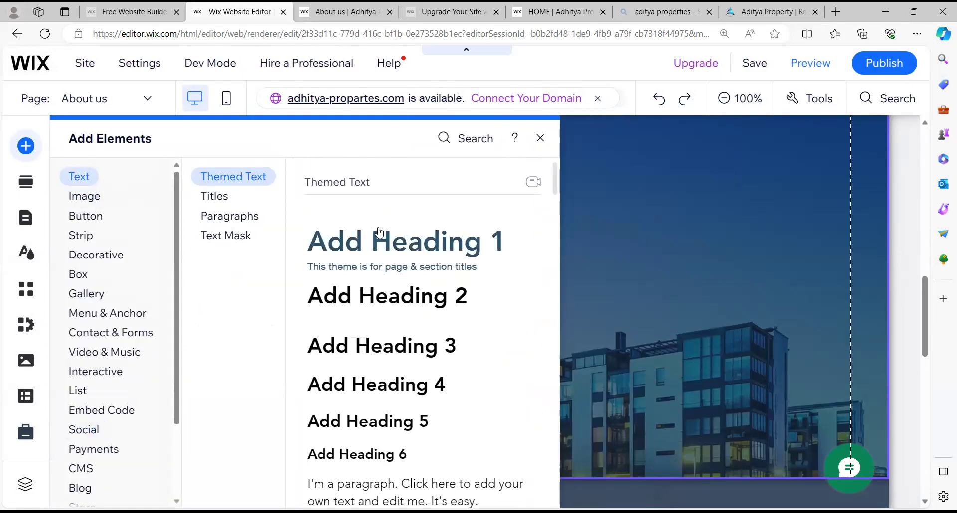
scroll(406, 361, "down", 5)
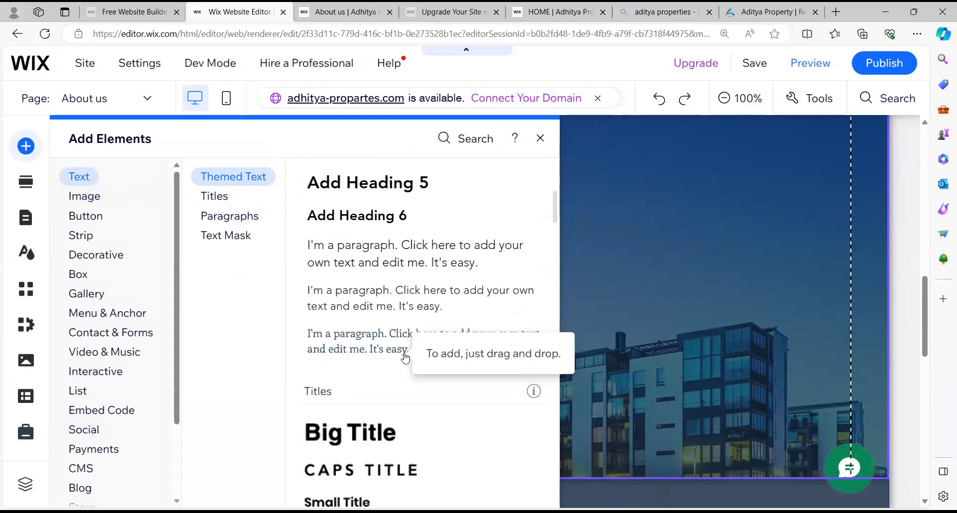
left_click(86, 198)
left_click(80, 235)
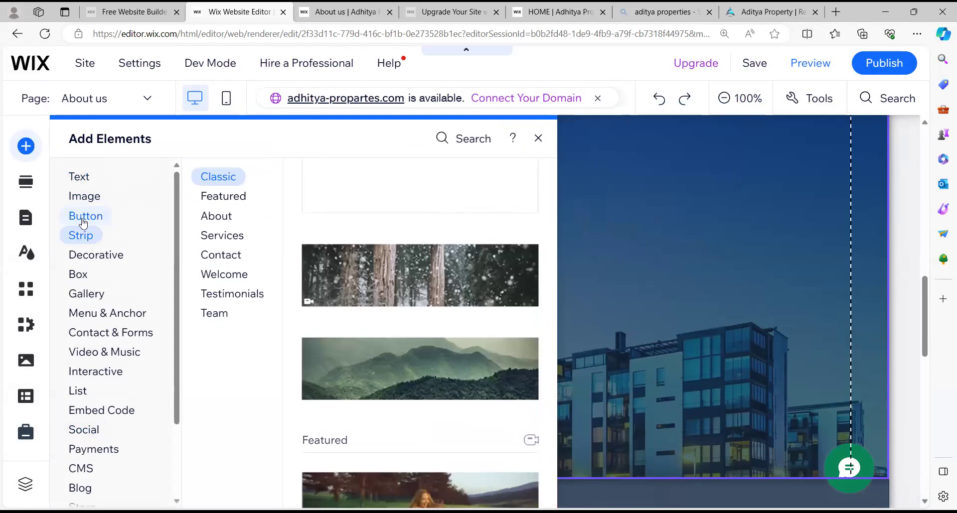
left_click(86, 257)
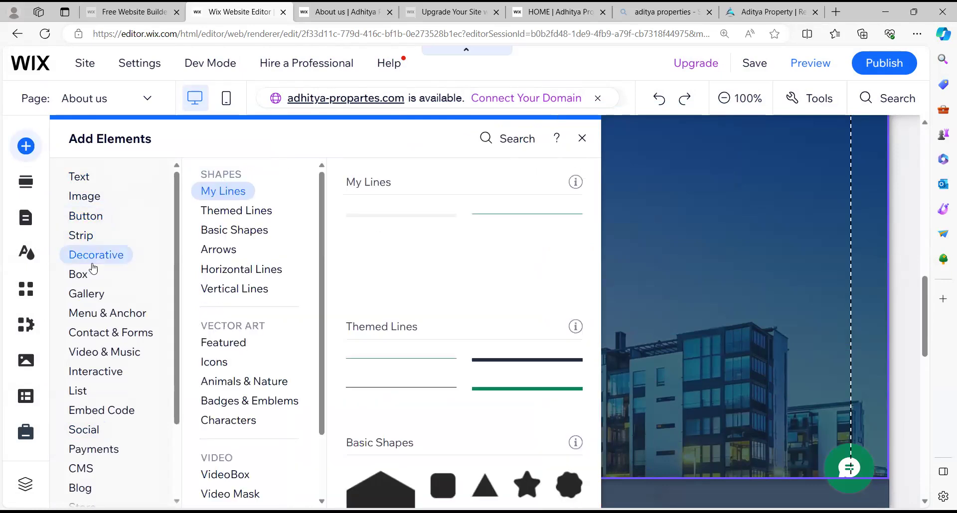
left_click(92, 277)
left_click(88, 294)
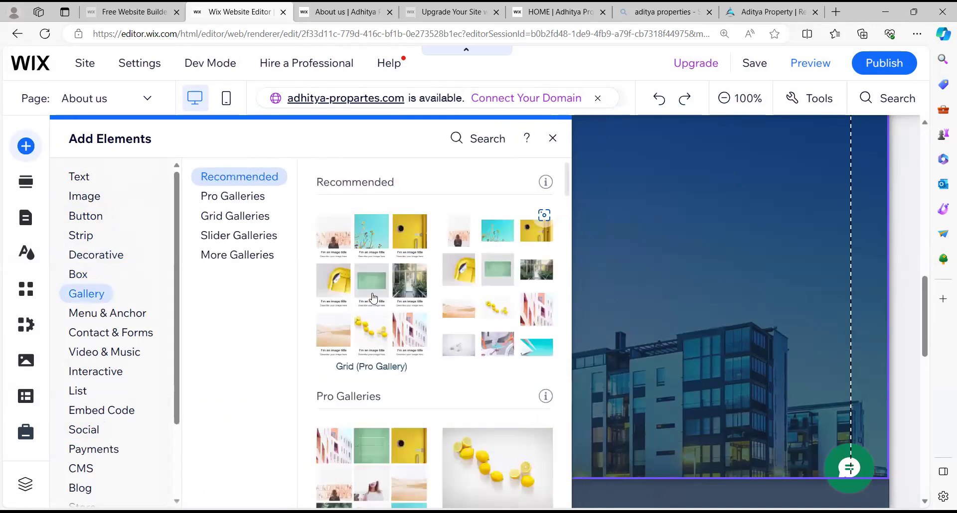
key("Escape")
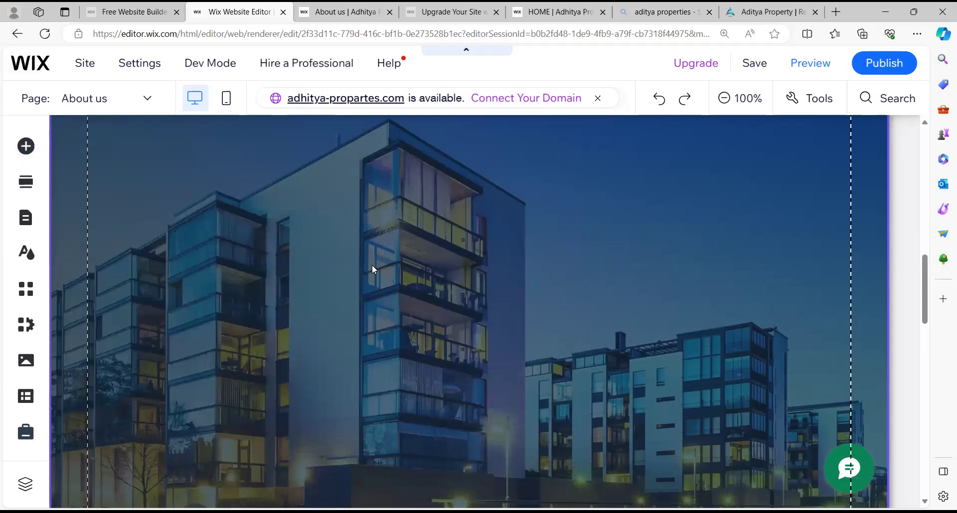
scroll(455, 297, "up", 3)
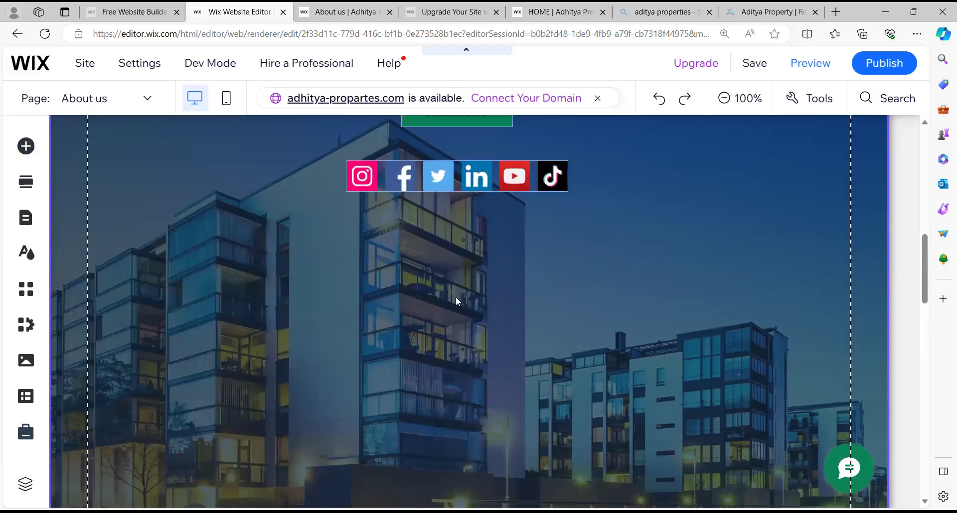
scroll(456, 297, "down", 3)
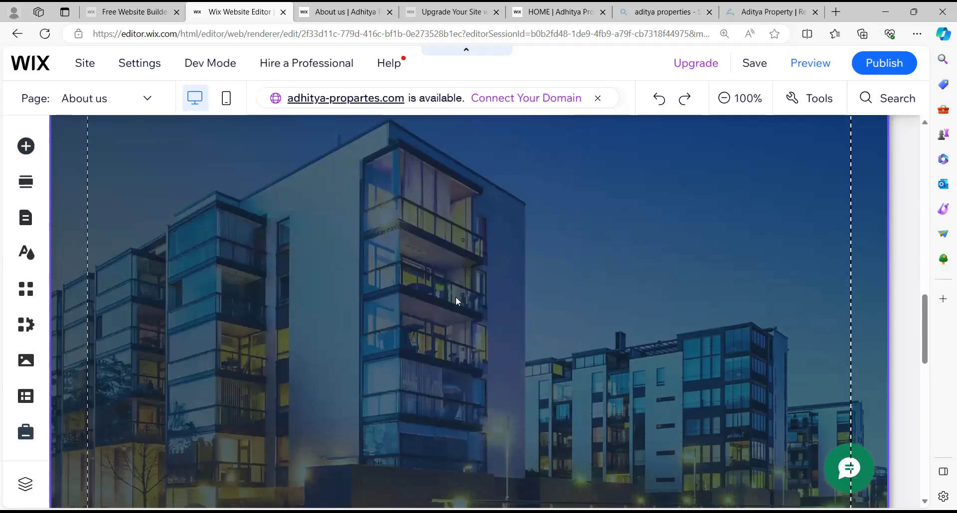
scroll(456, 299, "down", 3)
scroll(455, 301, "up", 10)
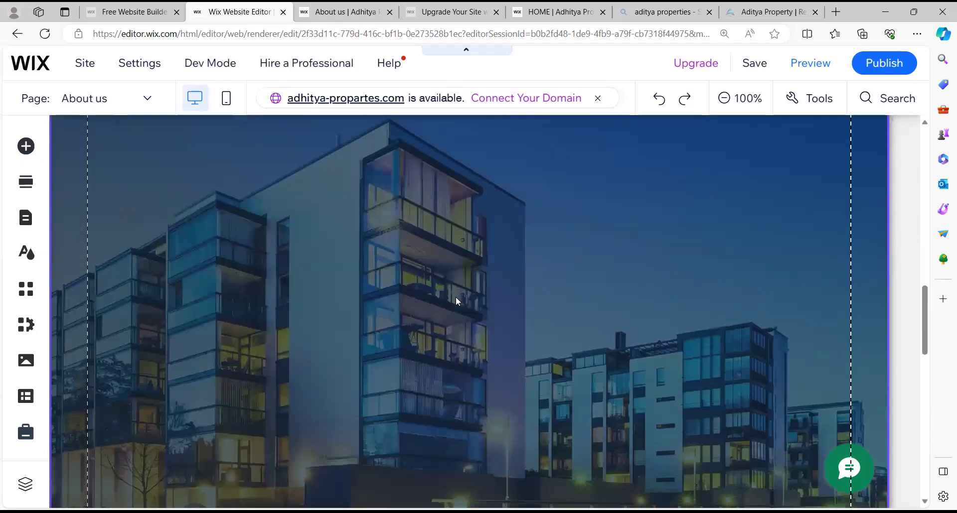
scroll(472, 302, "up", 3)
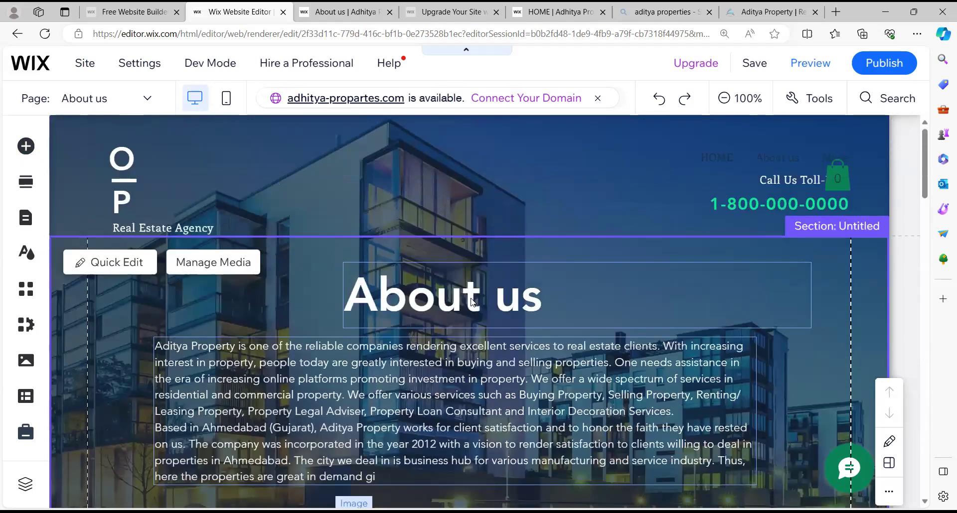
Extend the About us section well below the social icons to make room for the gallery.
scroll(473, 302, "down", 10)
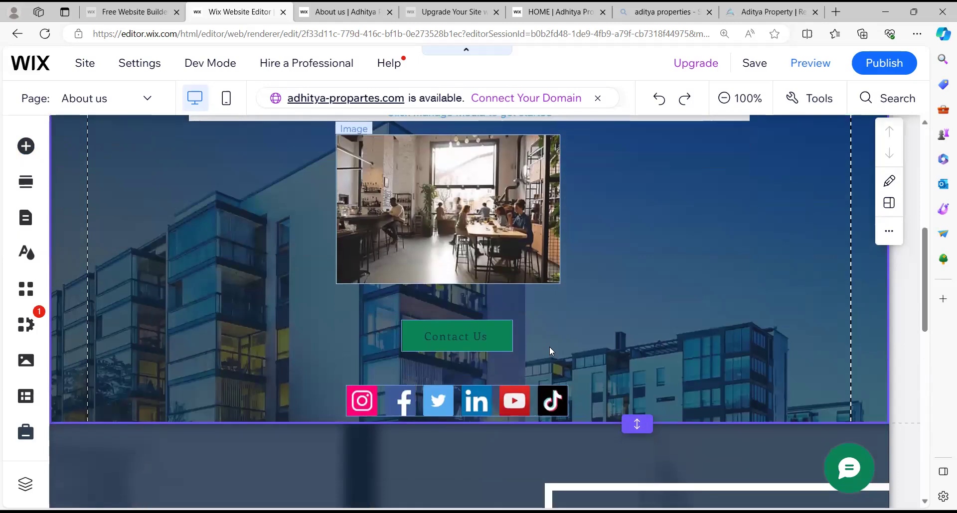
scroll(580, 357, "up", 8)
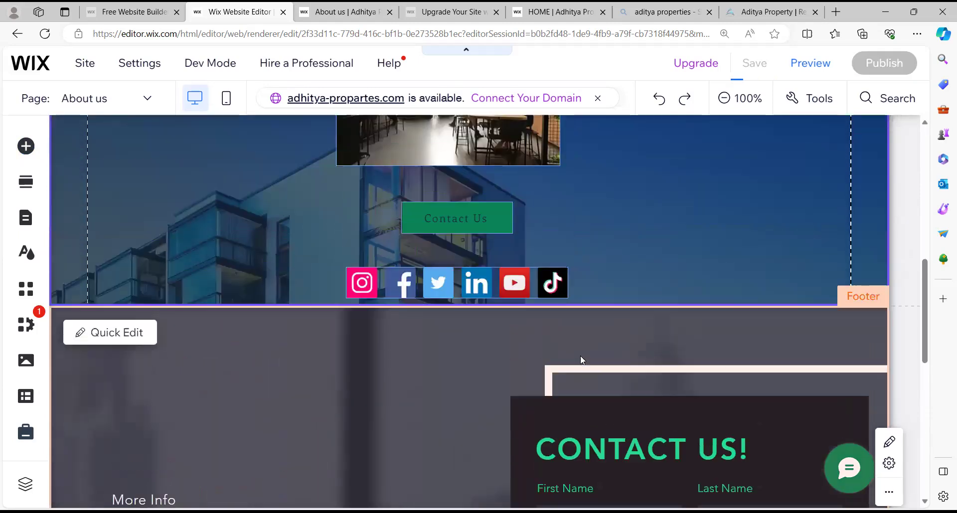
scroll(580, 356, "up", 5)
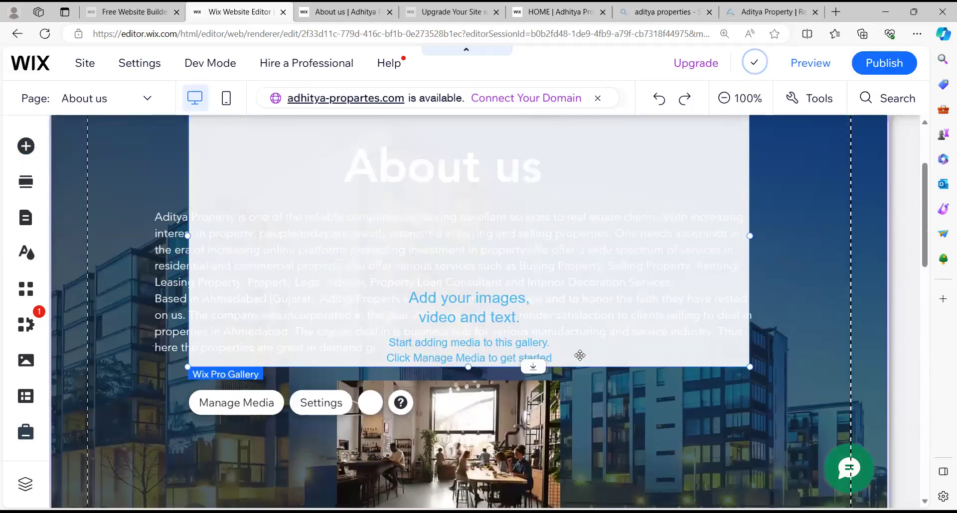
scroll(579, 355, "down", 1)
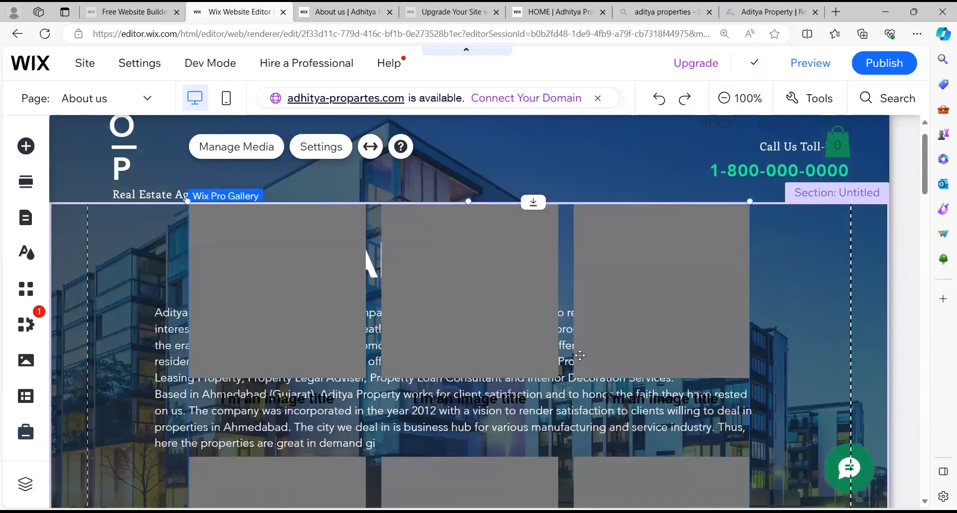
scroll(580, 356, "down", 4)
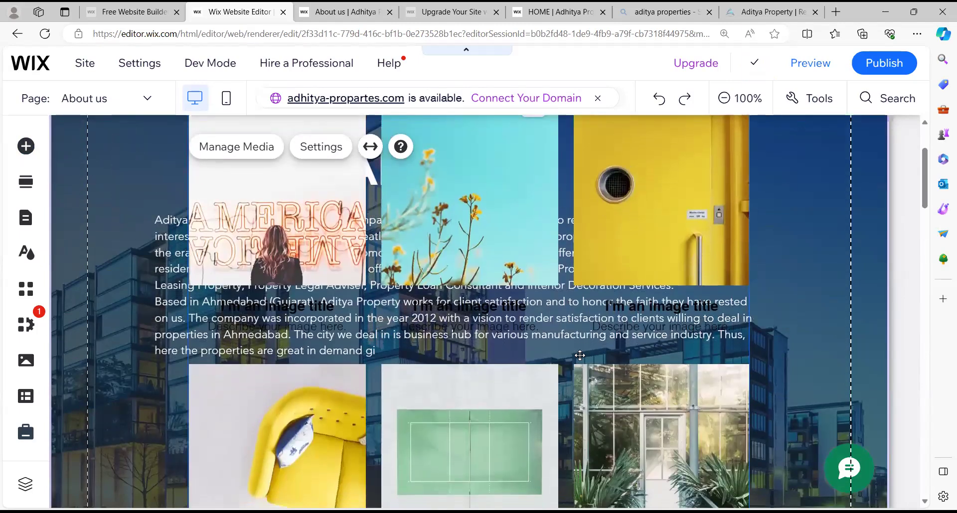
scroll(580, 355, "down", 10)
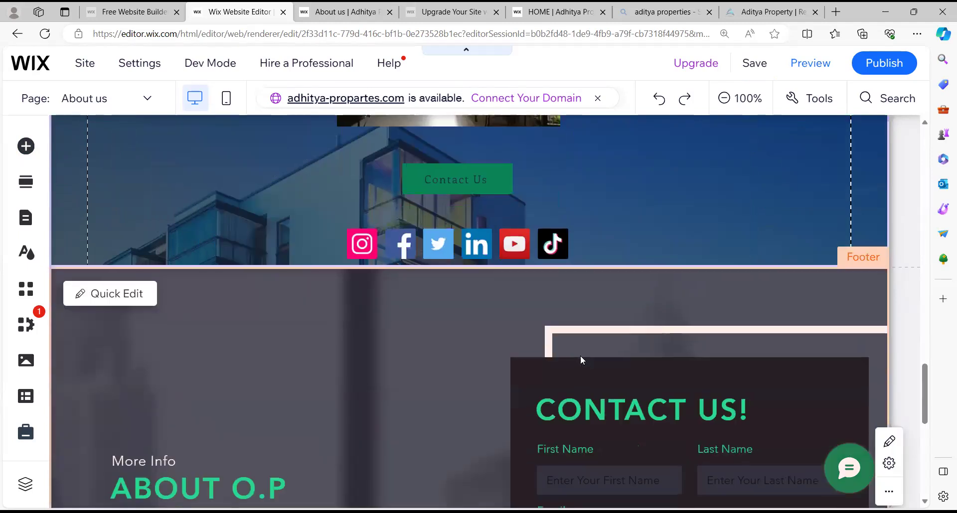
scroll(580, 355, "down", 7)
scroll(620, 184, "up", 3)
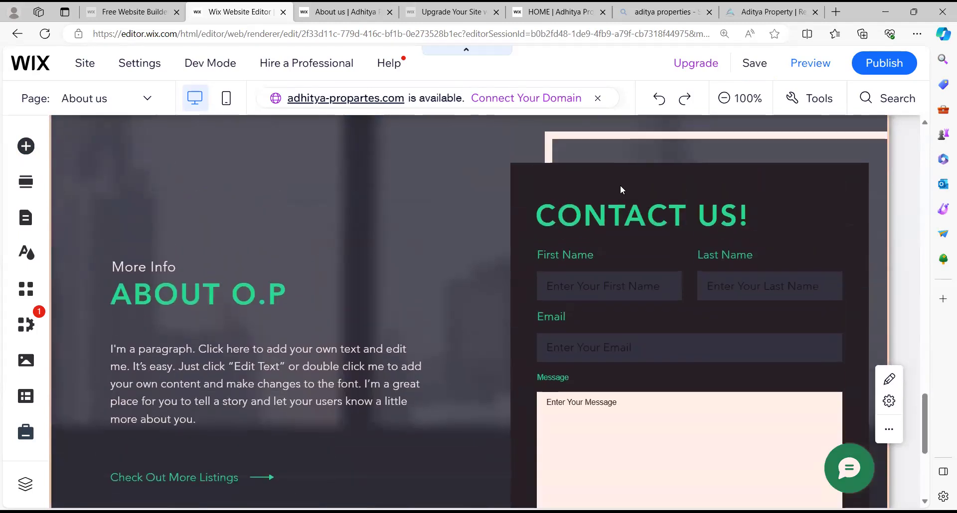
scroll(620, 193, "up", 2)
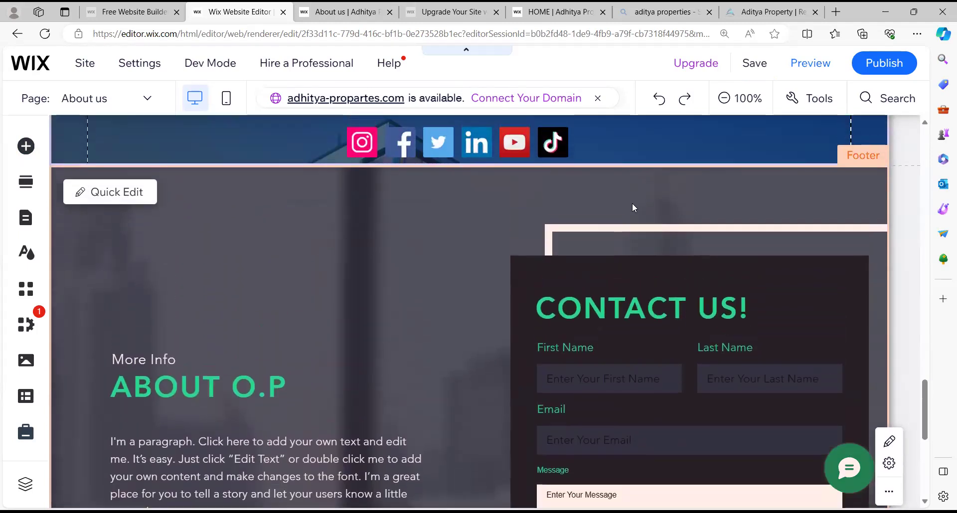
left_click_drag(627, 163, 651, 509)
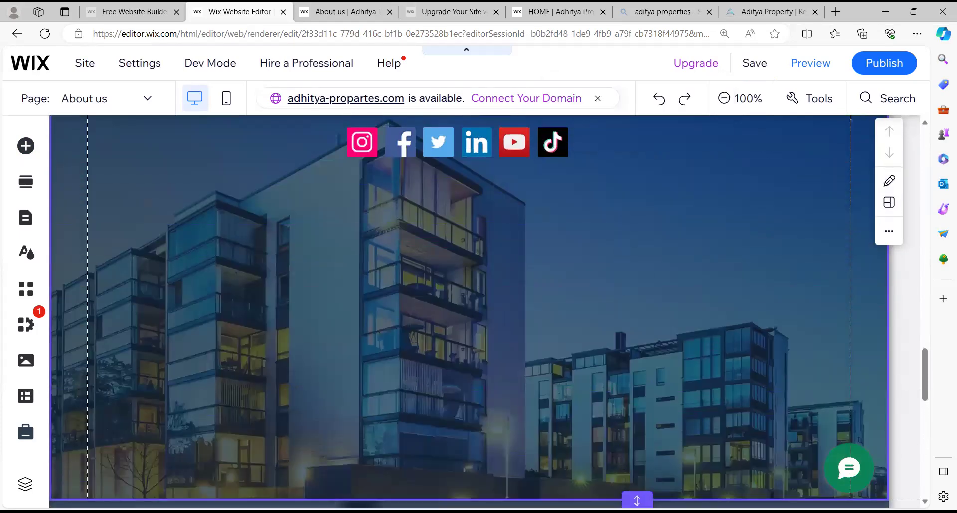
Move the image gallery down so it starts just below the About us paragraph, clear of the text.
scroll(637, 403, "up", 7)
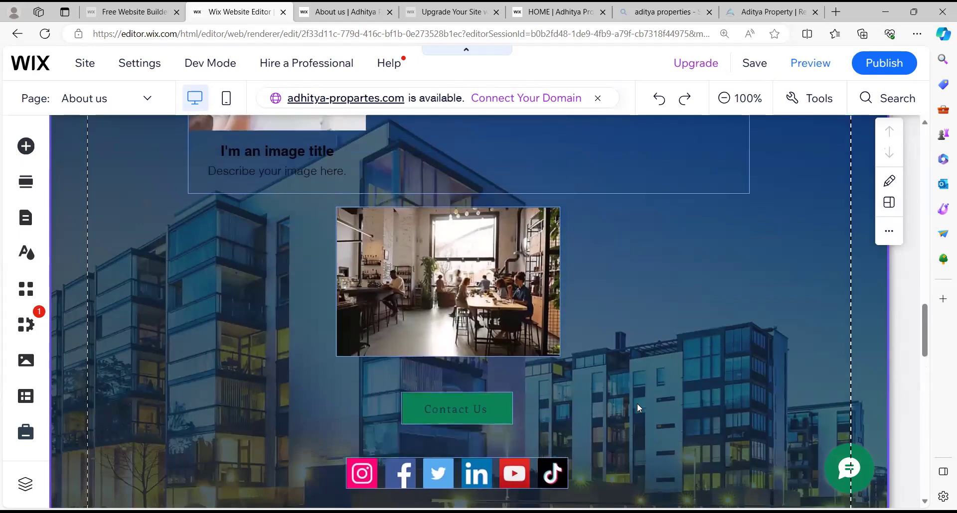
scroll(637, 403, "up", 7)
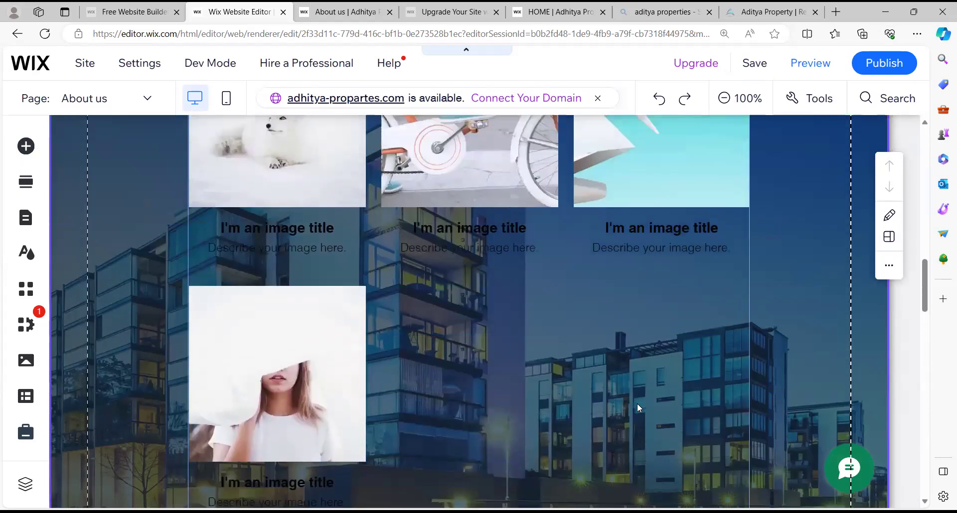
scroll(637, 408, "up", 8)
scroll(509, 237, "up", 6)
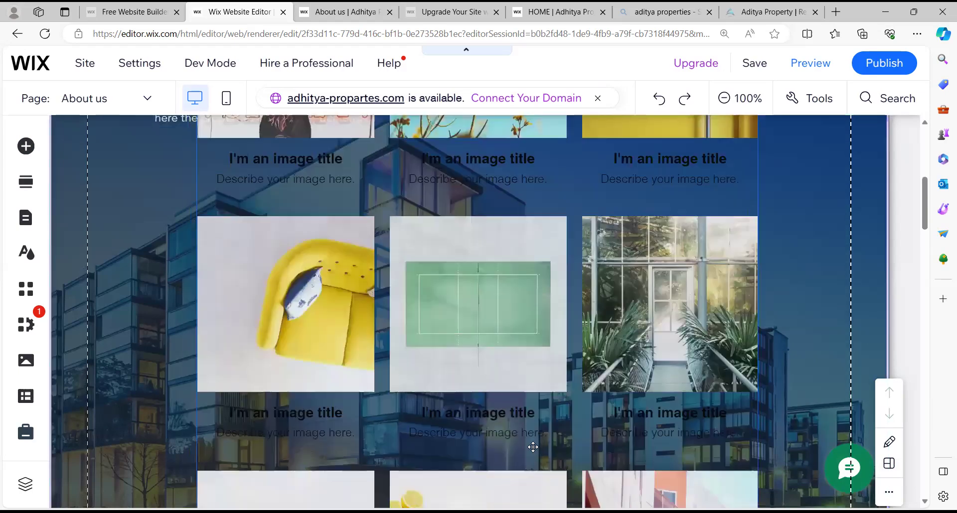
scroll(533, 447, "up", 3)
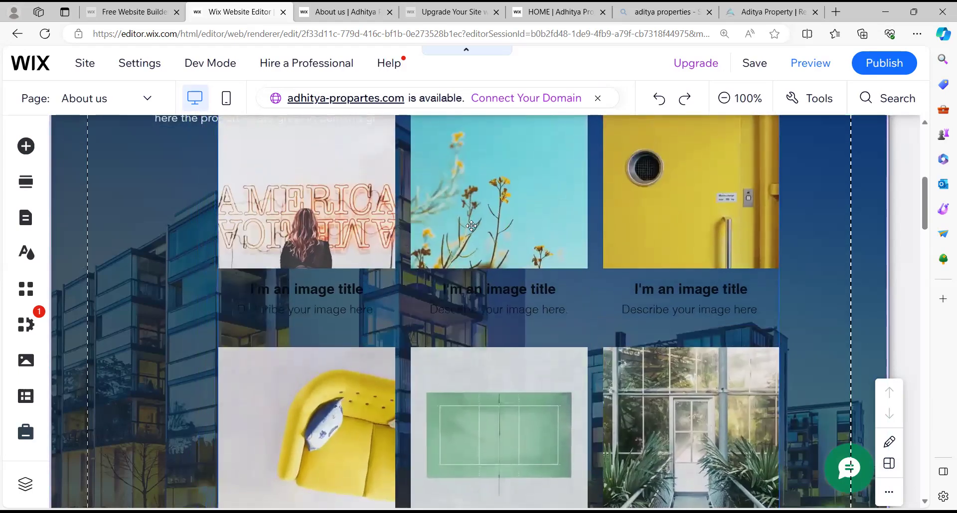
left_click_drag(471, 226, 462, 164)
scroll(803, 333, "up", 3)
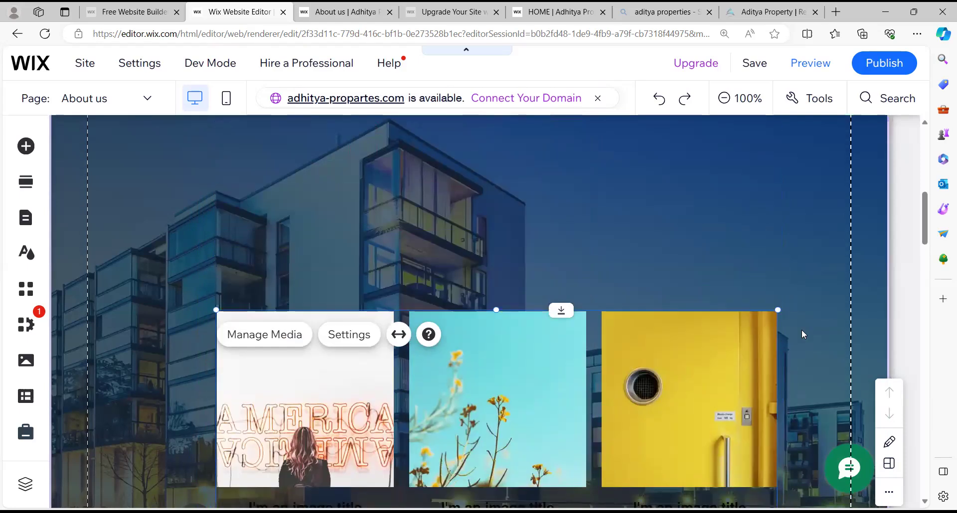
left_click_drag(506, 315, 485, 150)
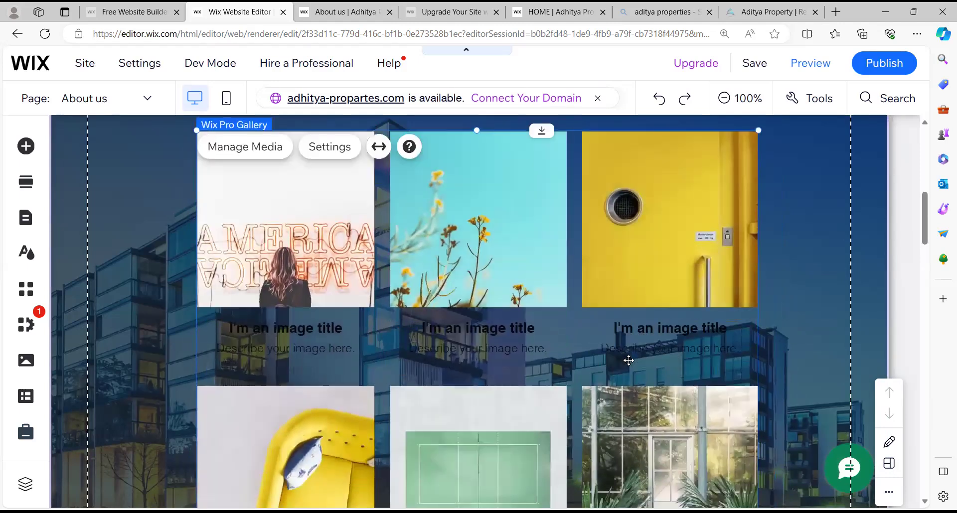
scroll(628, 361, "up", 5)
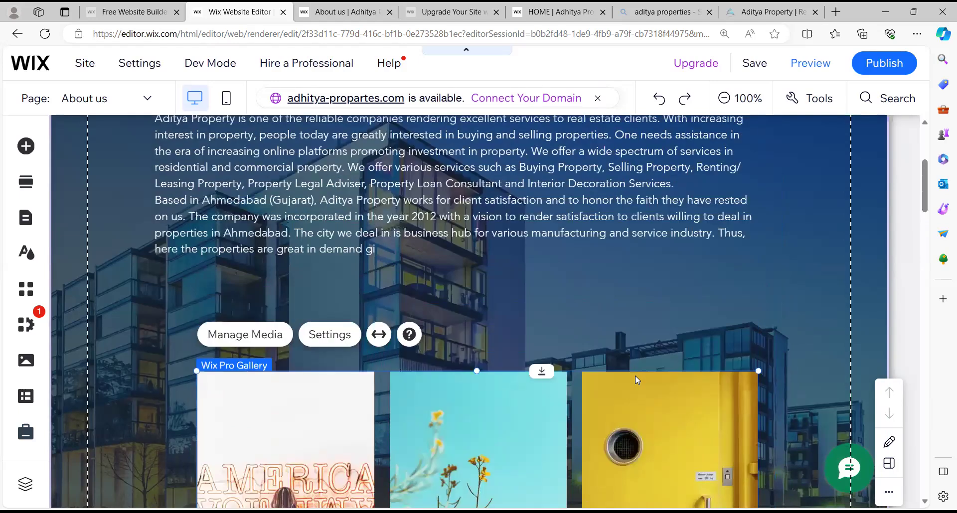
scroll(635, 375, "up", 3)
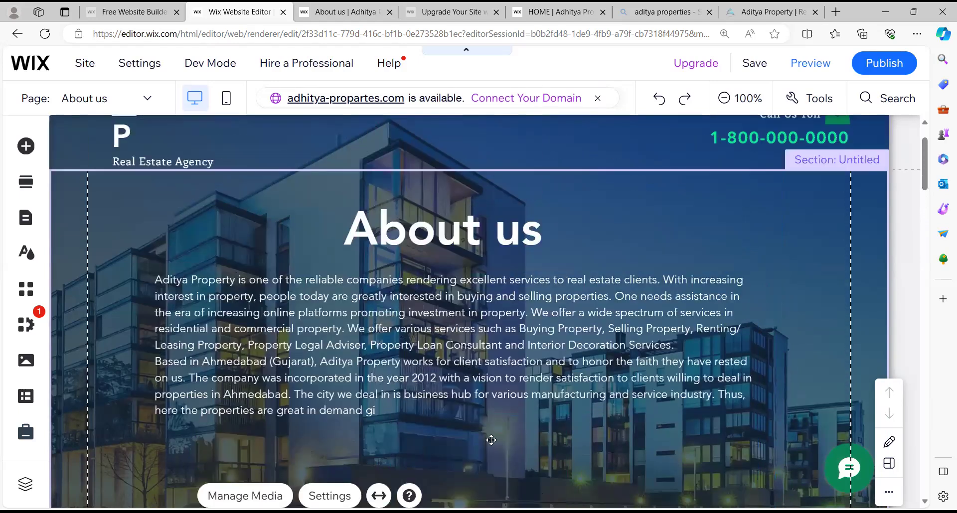
scroll(491, 440, "down", 2)
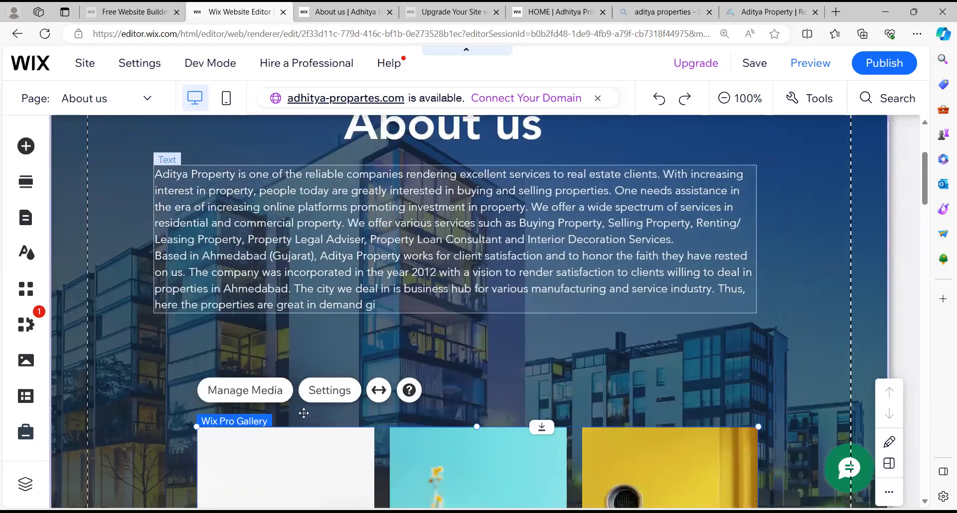
Look over the gallery's placeholder images, and open its media organizer and close it without changes.
scroll(303, 414, "down", 6)
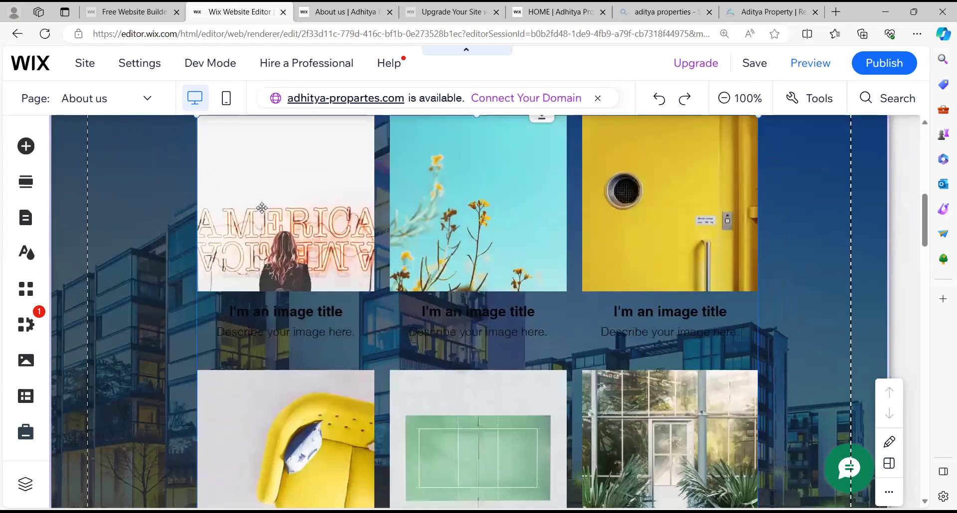
scroll(262, 208, "down", 1)
scroll(323, 381, "up", 1)
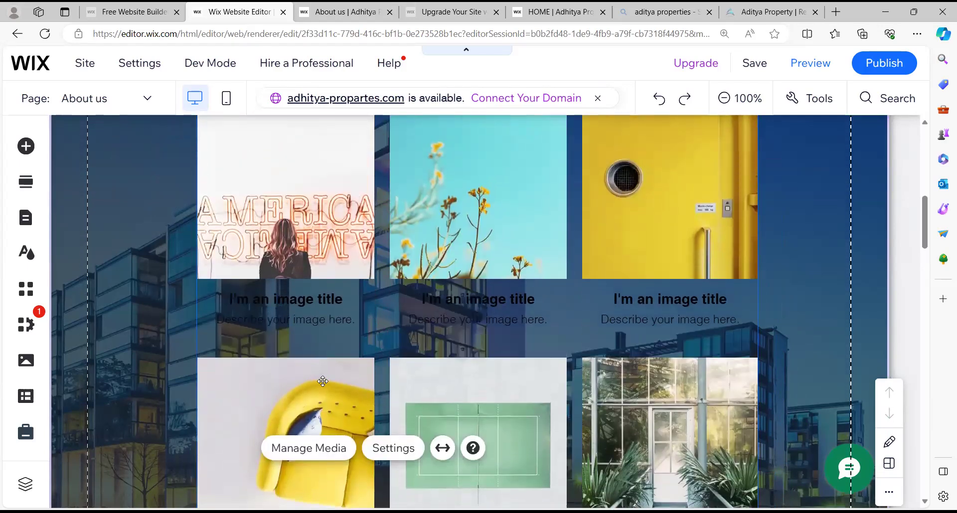
scroll(452, 256, "up", 3)
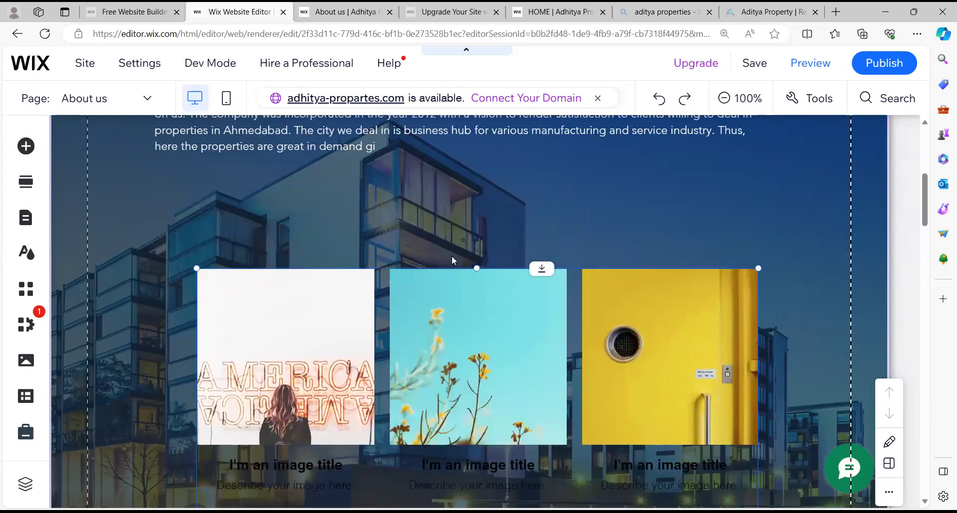
scroll(451, 256, "up", 1)
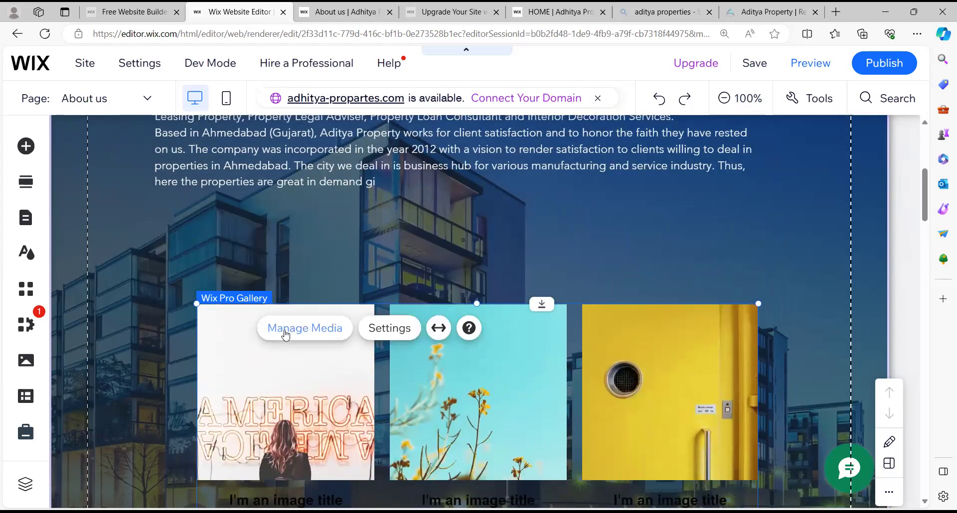
left_click(289, 331)
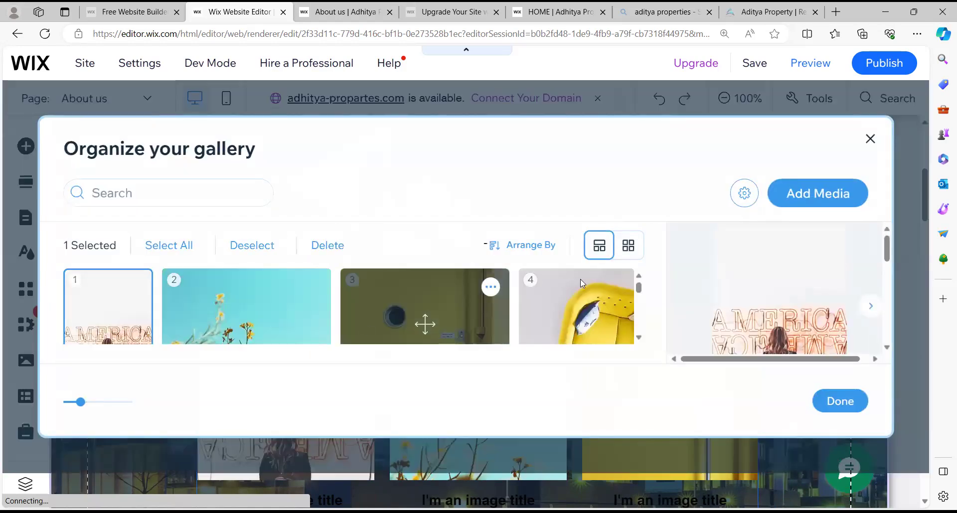
left_click(870, 140)
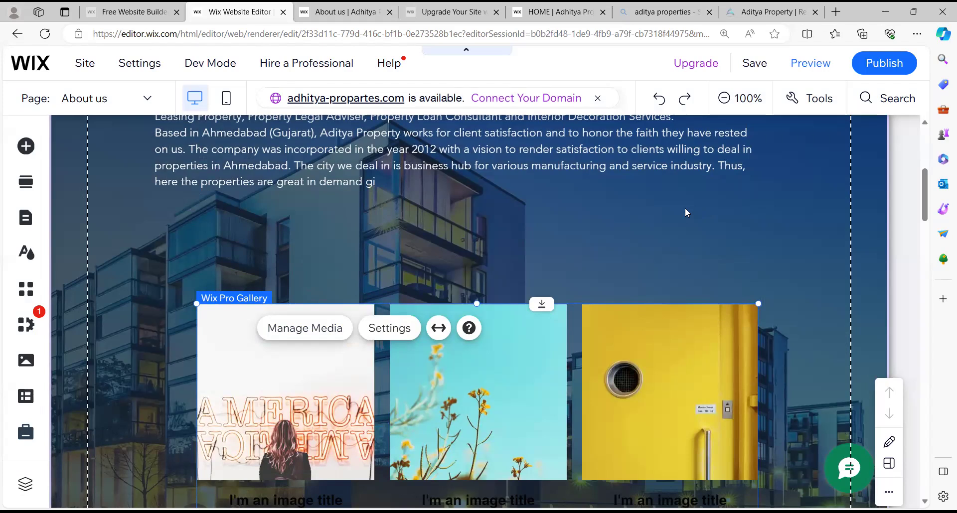
Search the web for fiverr in a new browser tab and open the official Fiverr website.
key("ctrl+t")
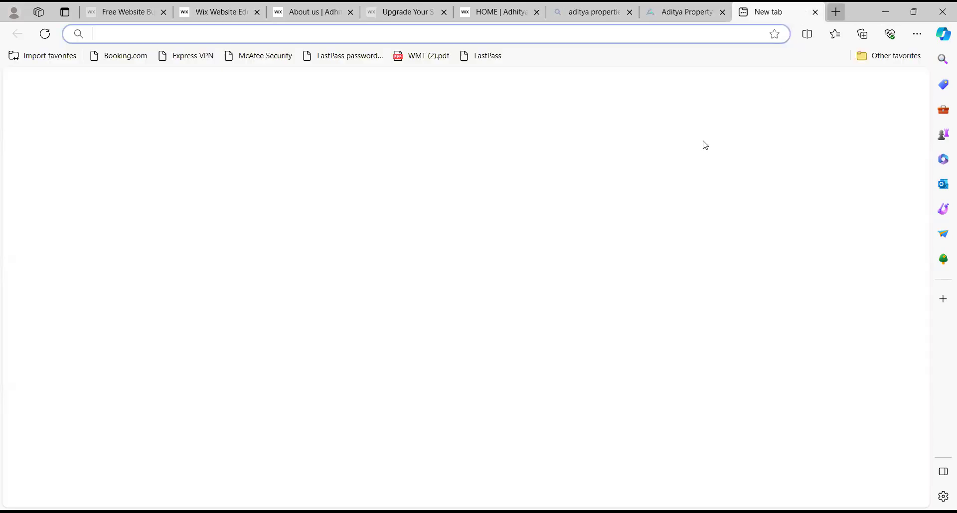
type("fiv")
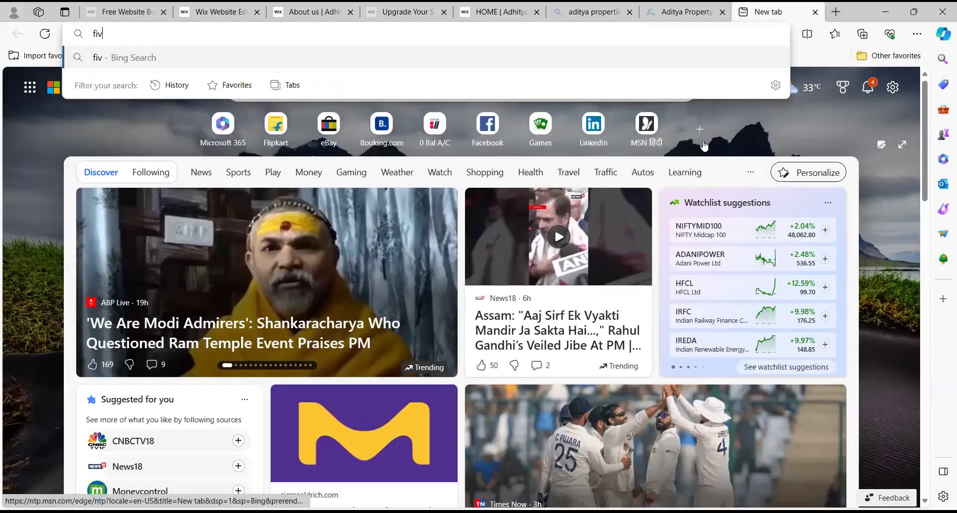
type("err")
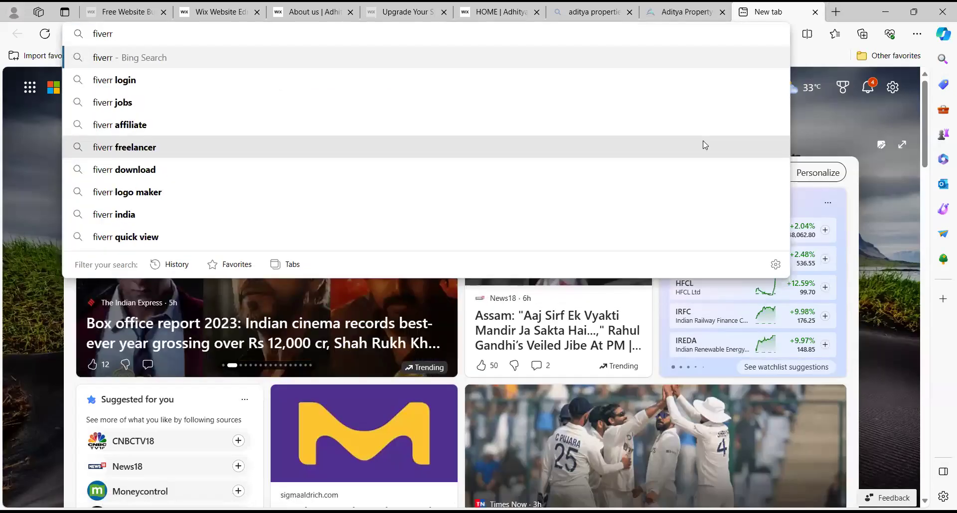
key("Return")
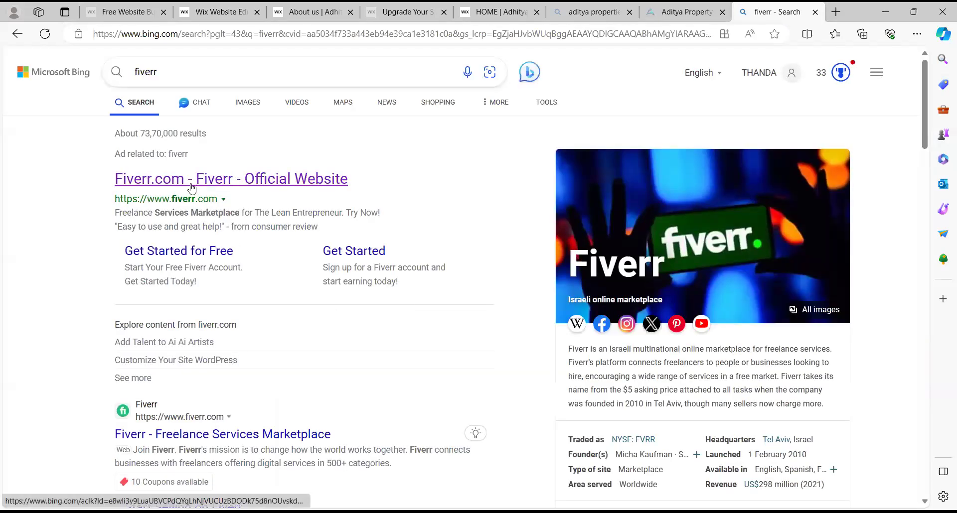
left_click(196, 181)
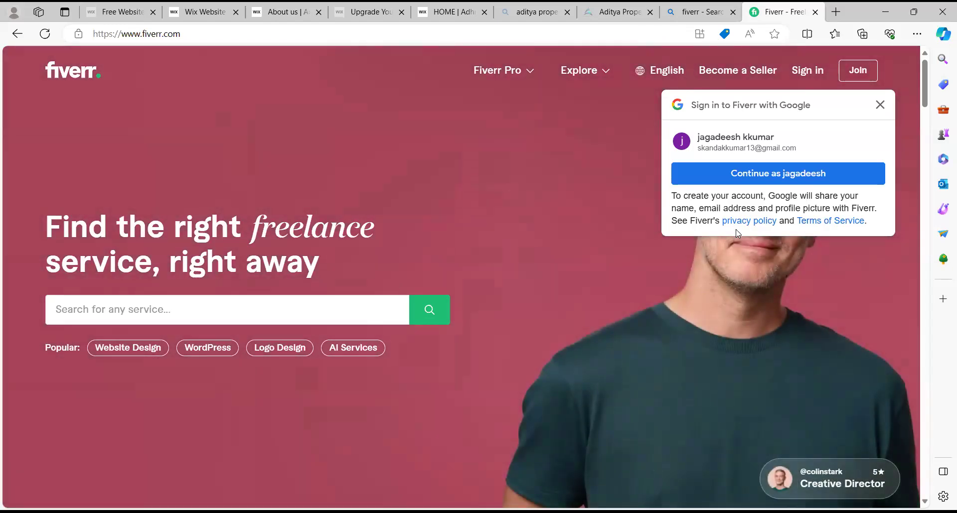
Join Fiverr with the offered Google account and create the account with the suggested username.
left_click(744, 175)
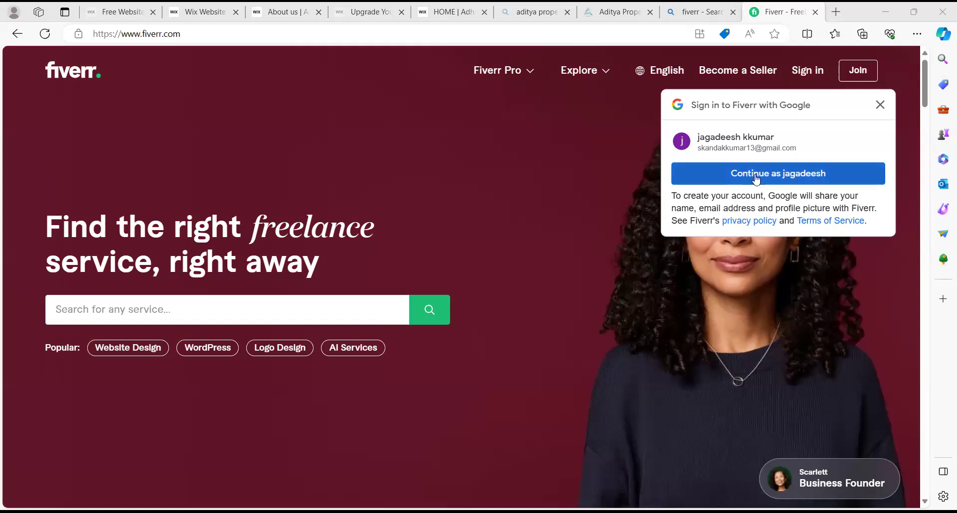
left_click(255, 311)
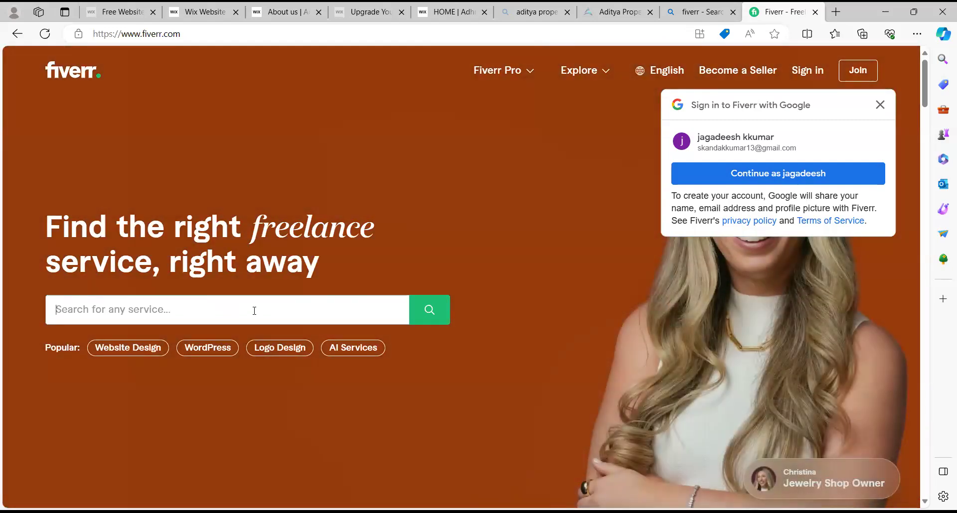
left_click(773, 170)
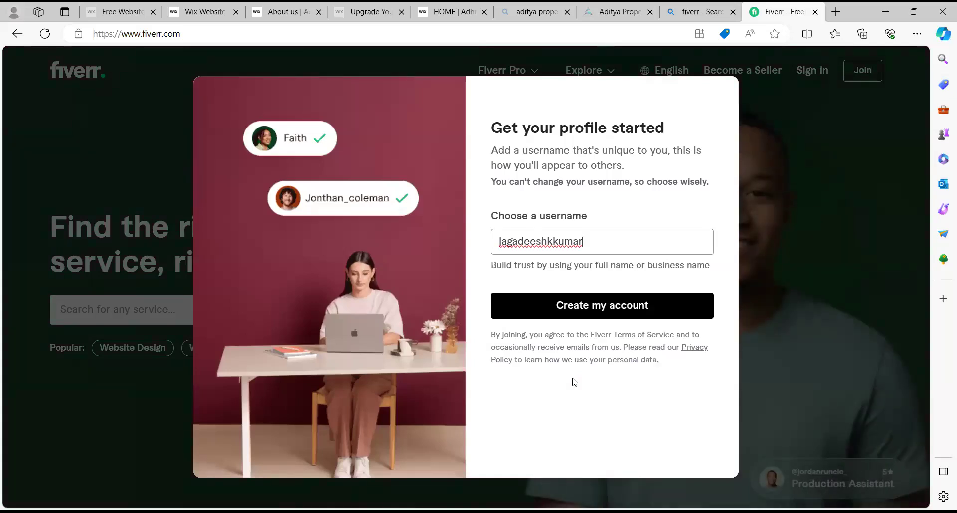
left_click(573, 308)
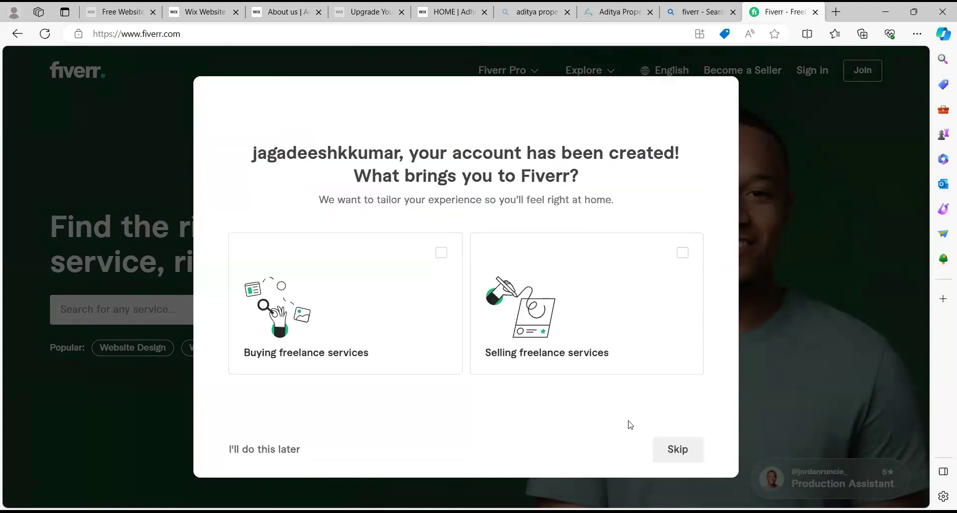
Skip the account onboarding questions by choosing to answer them later.
left_click(677, 452)
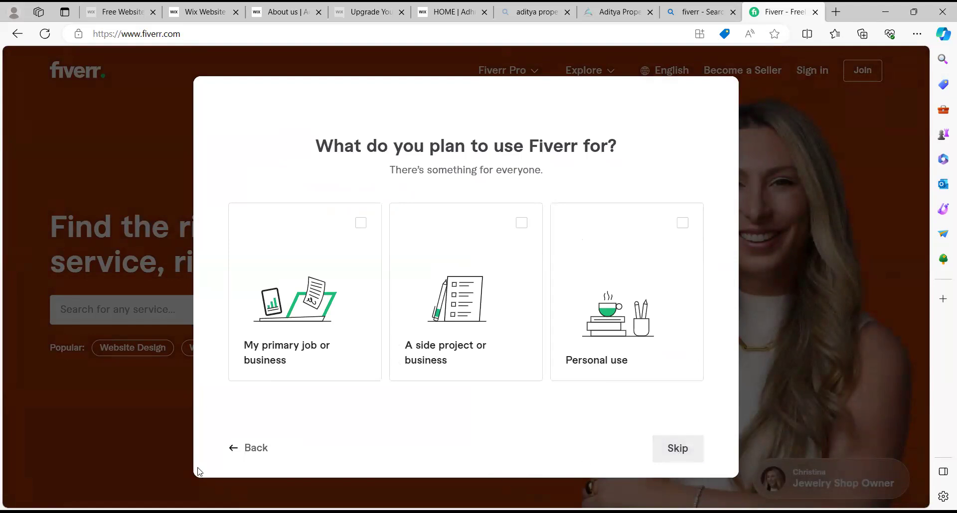
left_click(248, 450)
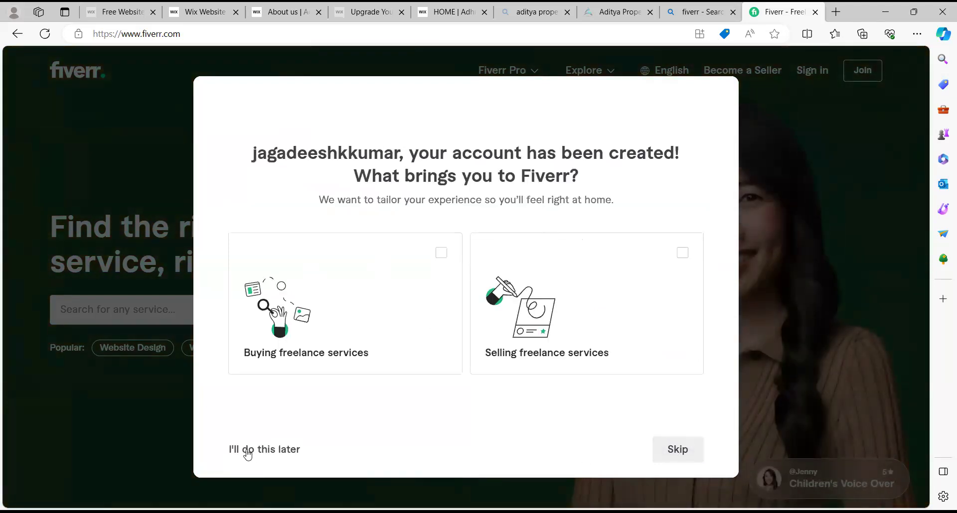
left_click(248, 451)
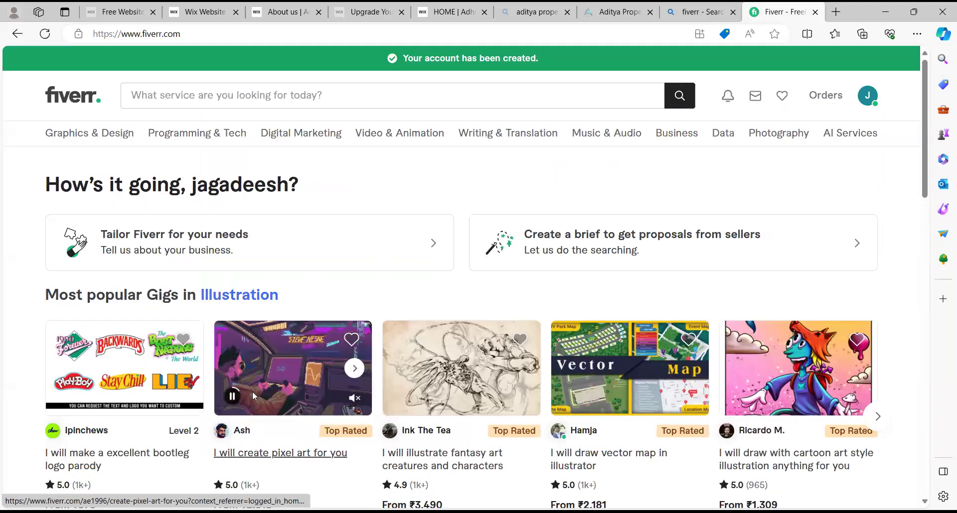
Search Fiverr for logo design services and look through the offered gigs.
left_click(151, 96)
type("logo design")
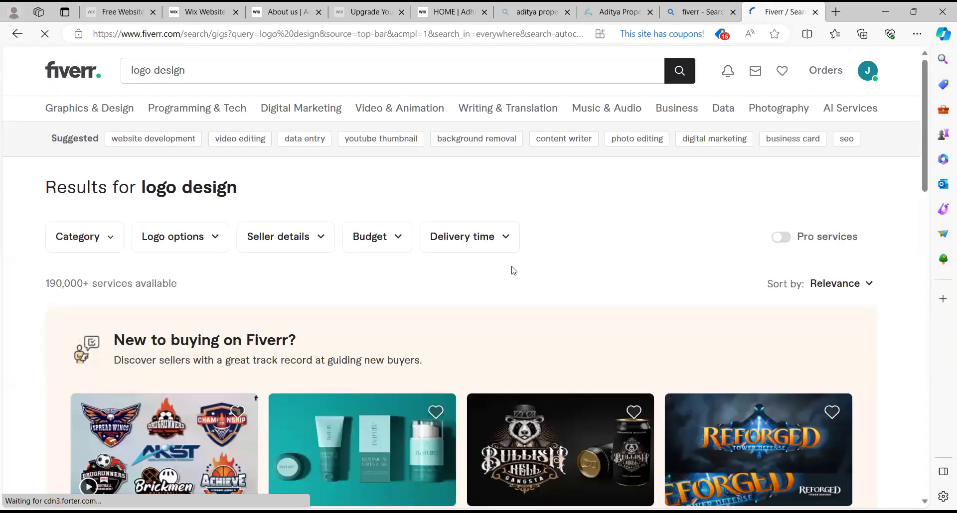
scroll(512, 267, "down", 6)
scroll(513, 266, "up", 2)
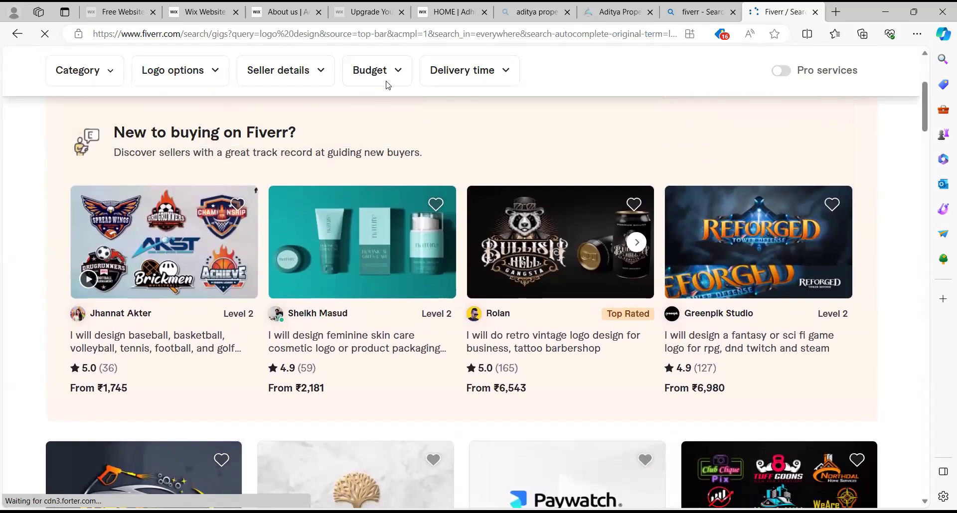
scroll(388, 84, "up", 4)
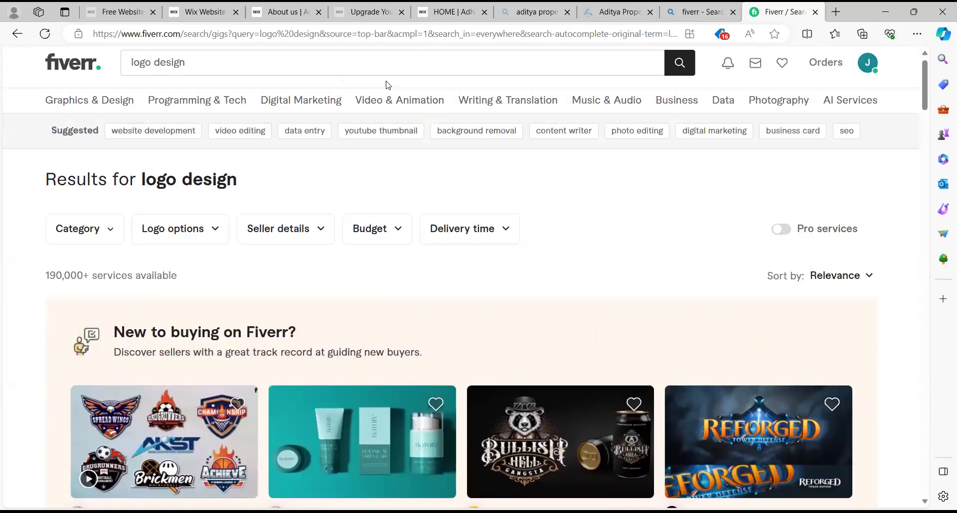
Filter the logo design gigs by a custom budget of ₹500 and look over the matching offers.
left_click(387, 238)
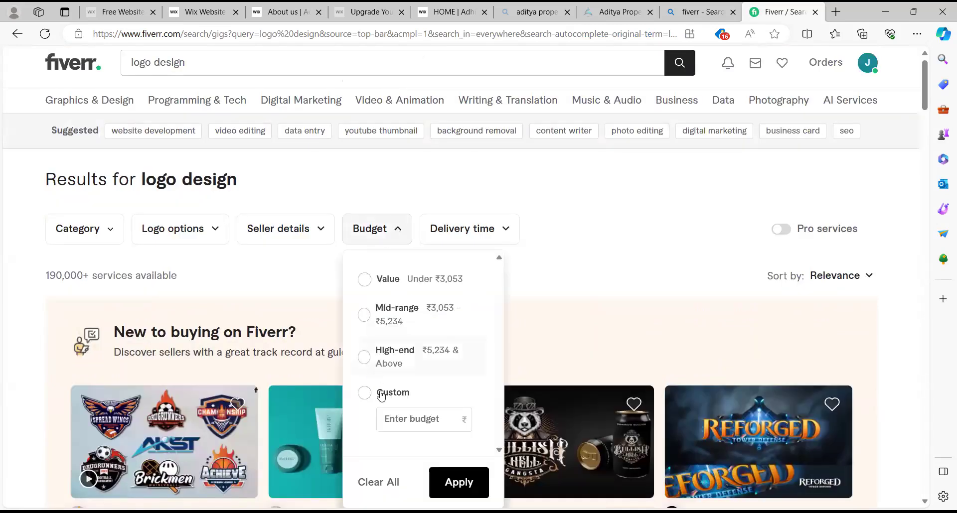
left_click(416, 421)
type("500")
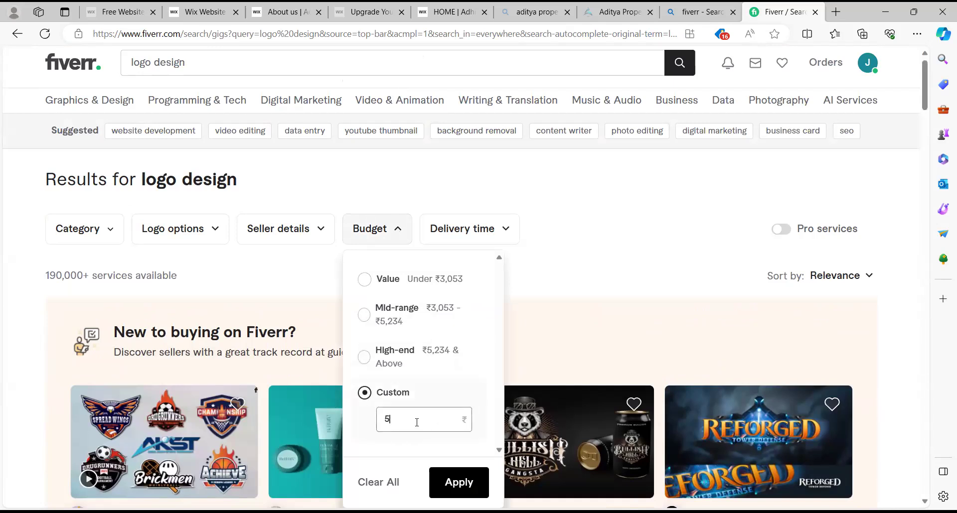
left_click(458, 483)
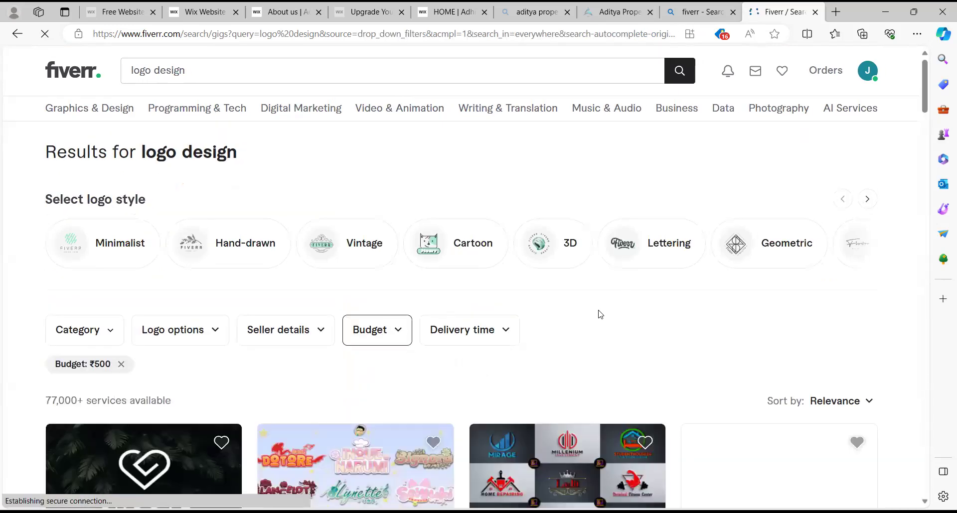
scroll(600, 314, "down", 4)
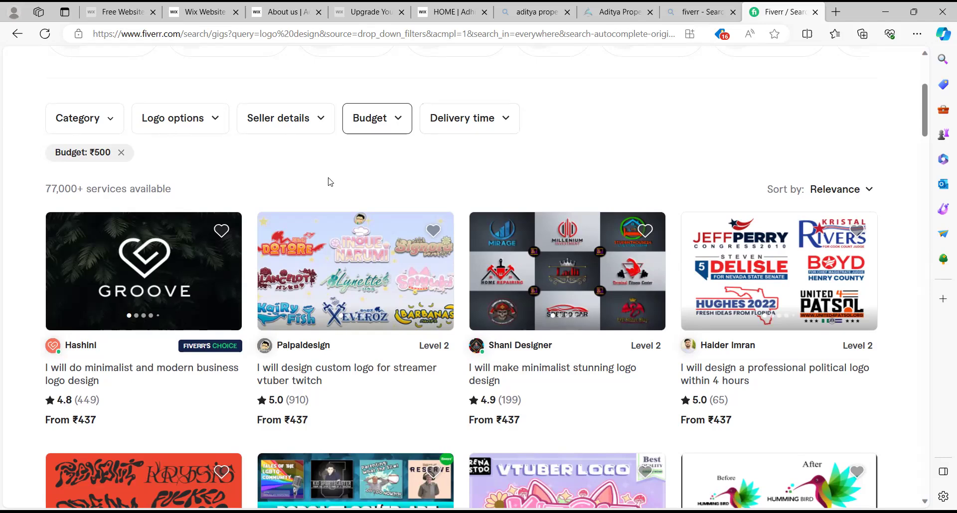
scroll(328, 181, "up", 4)
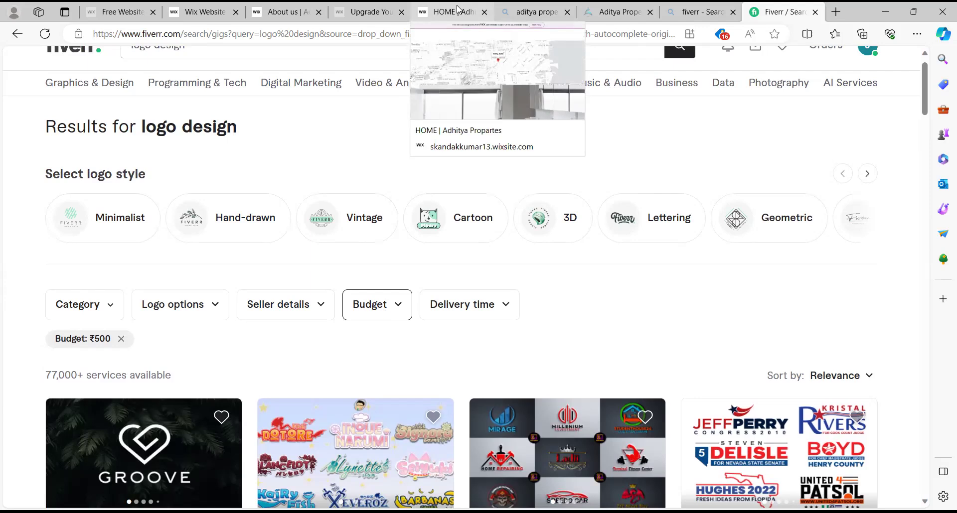
Switch back to the published About us page to review it, and return to its Wix editor to view the elements that can be added.
left_click(272, 12)
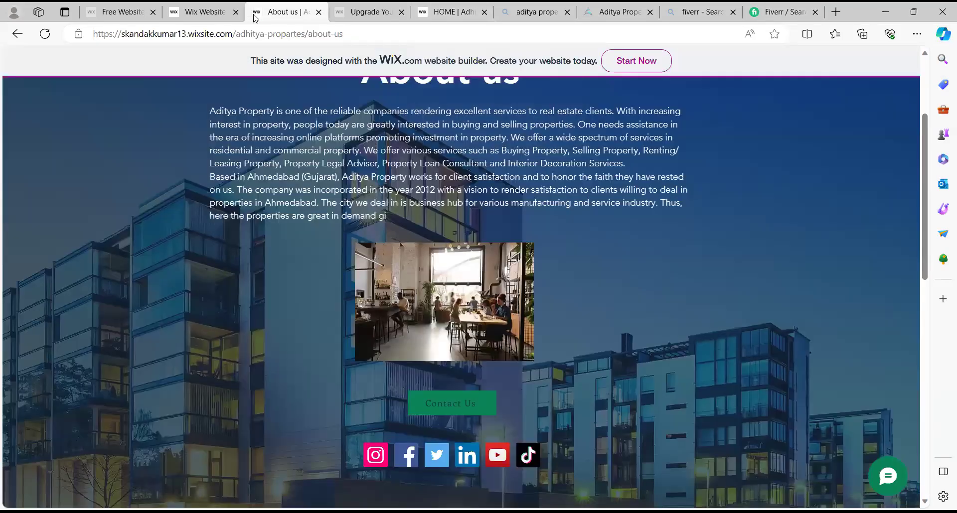
scroll(245, 261, "up", 3)
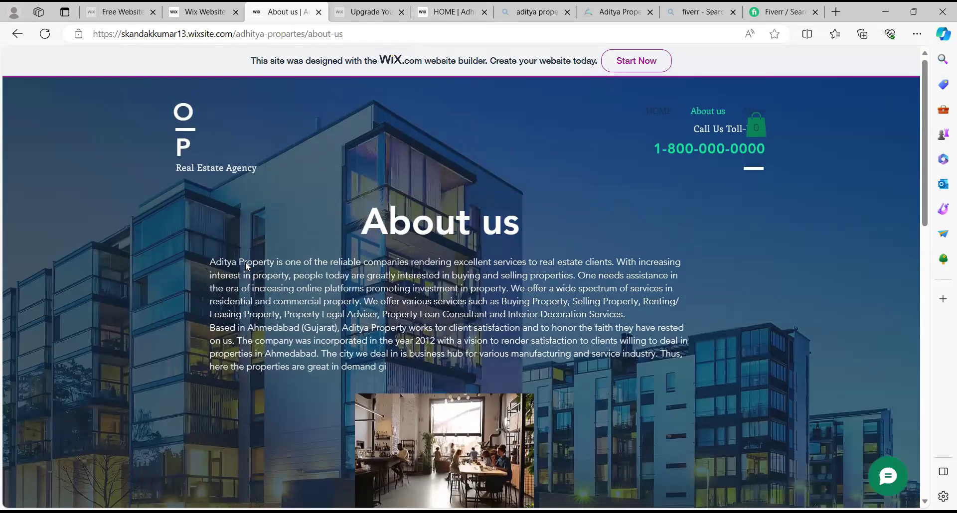
left_click(199, 11)
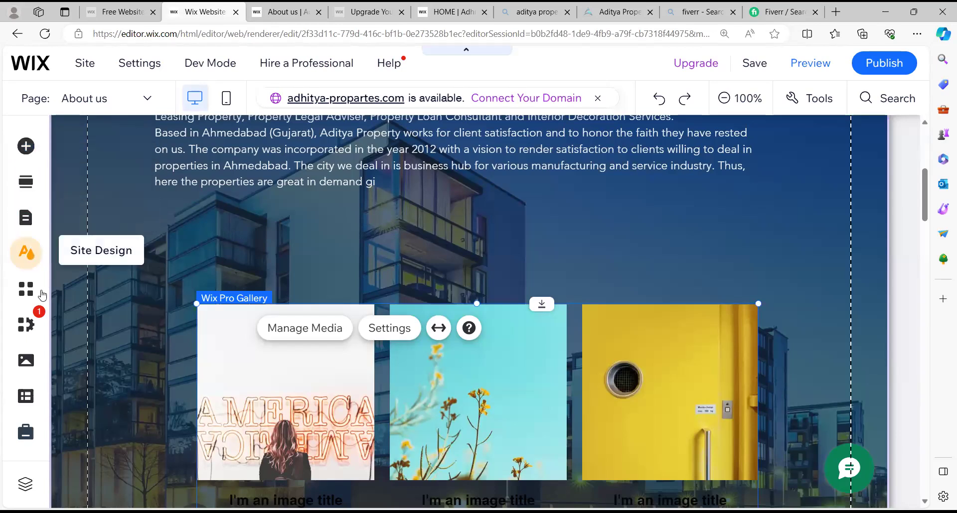
left_click(22, 150)
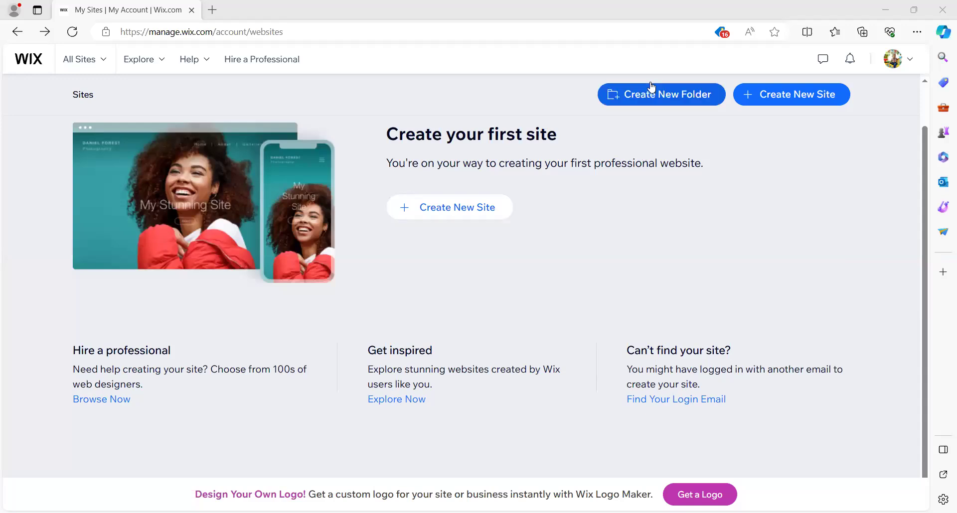
Create a new Wix site without AI setup, with Banquet Hall as the website type.
left_click(762, 96)
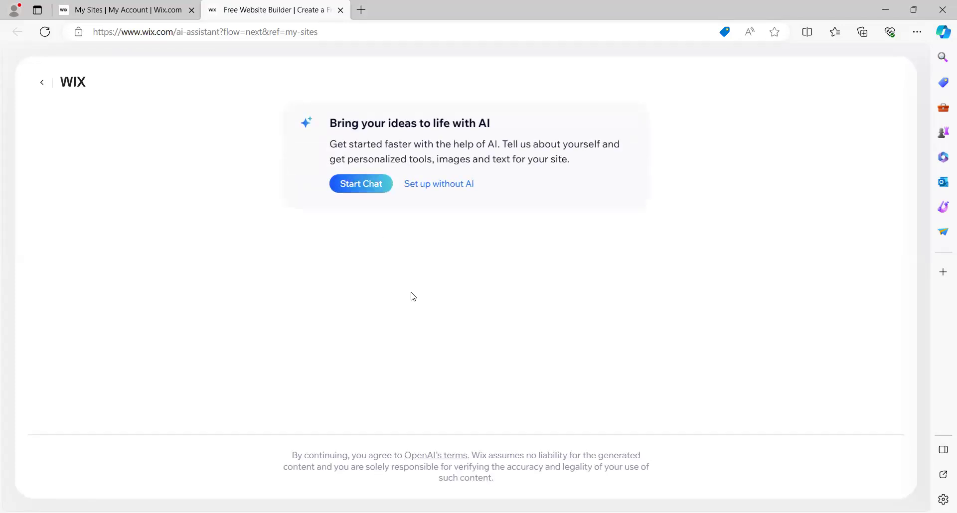
left_click(446, 185)
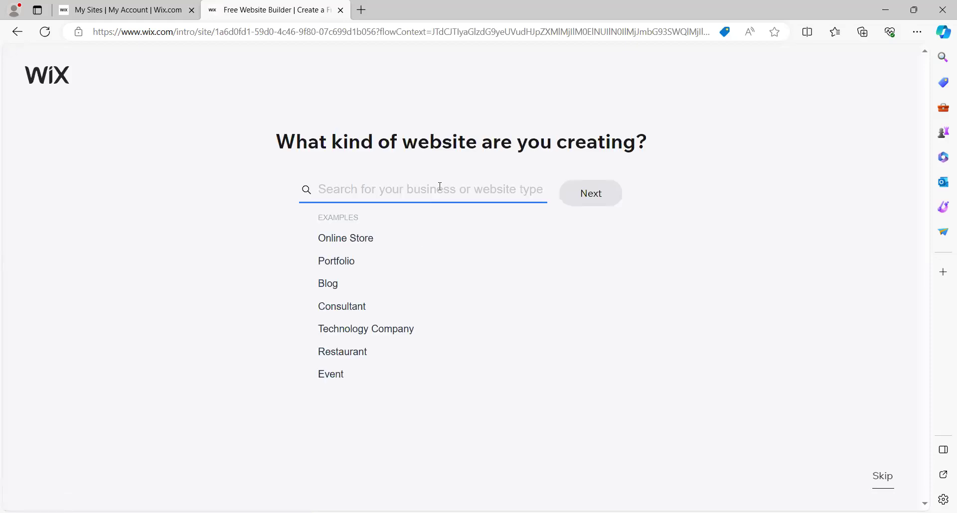
type("banquet")
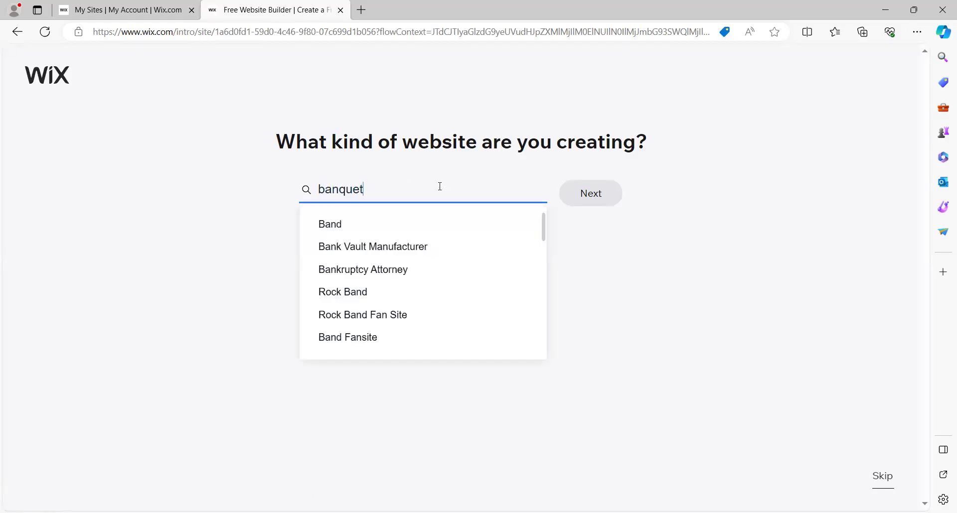
type(" hall")
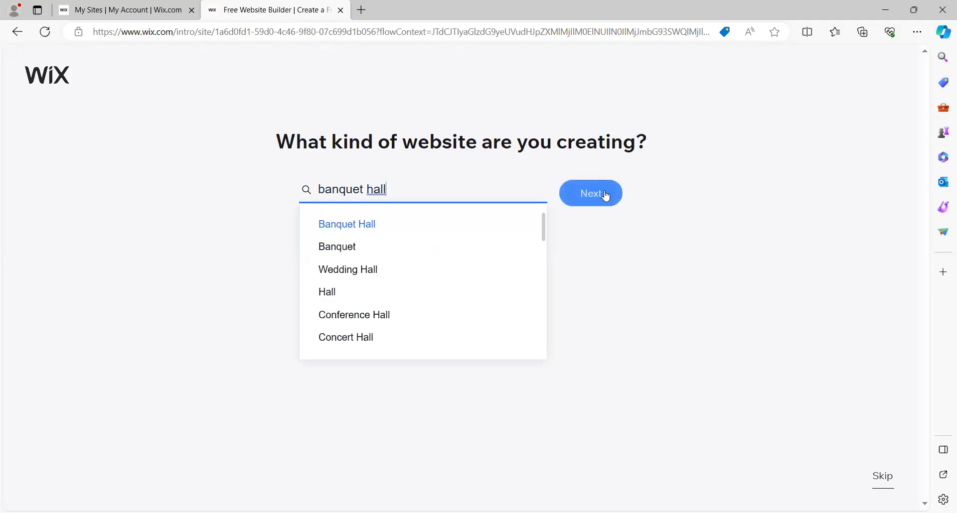
left_click(603, 196)
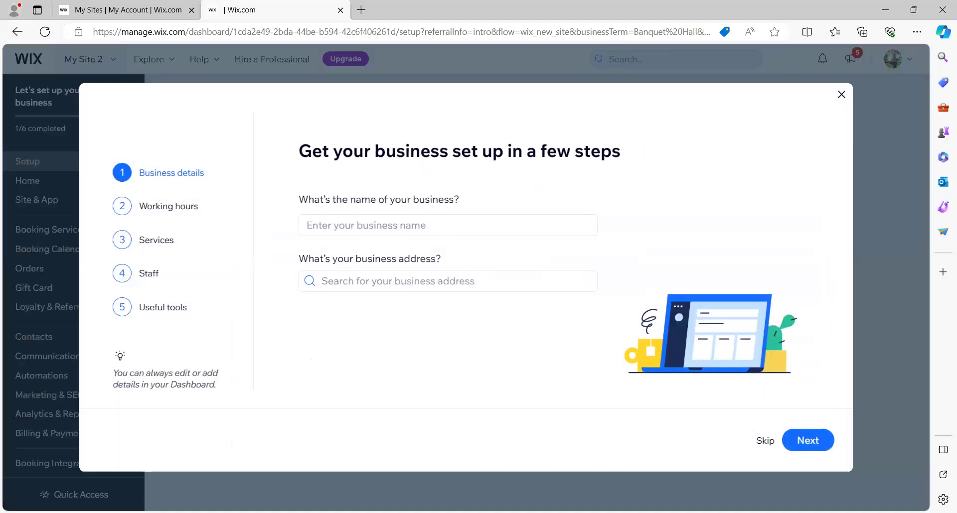
Skip the business details, working hours and services in the business setup, and close the wizard at the staff stage.
left_click(403, 232)
type("A")
key("BackSpace")
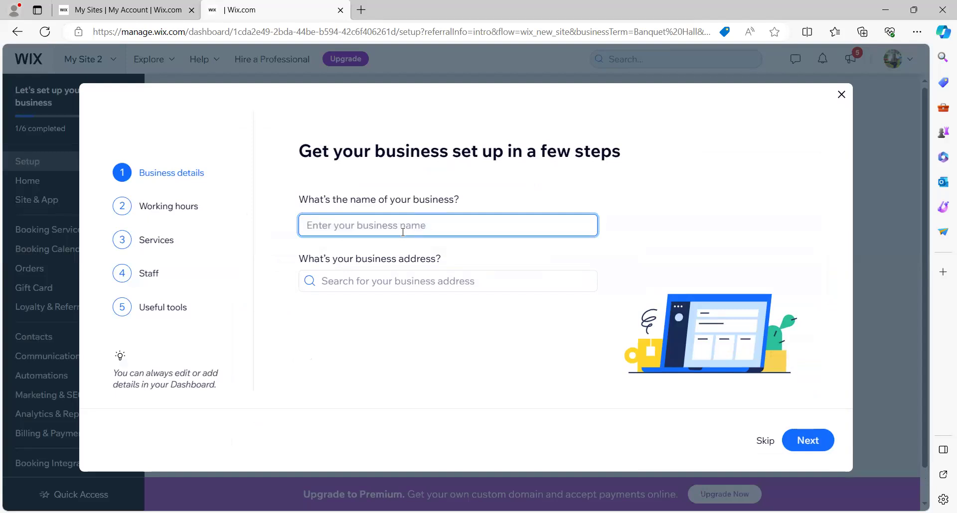
left_click(763, 442)
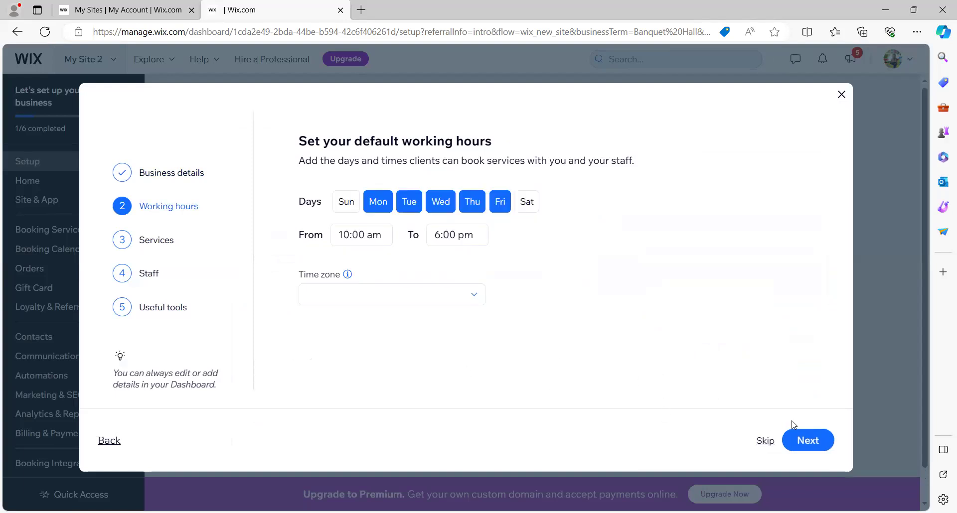
left_click(767, 441)
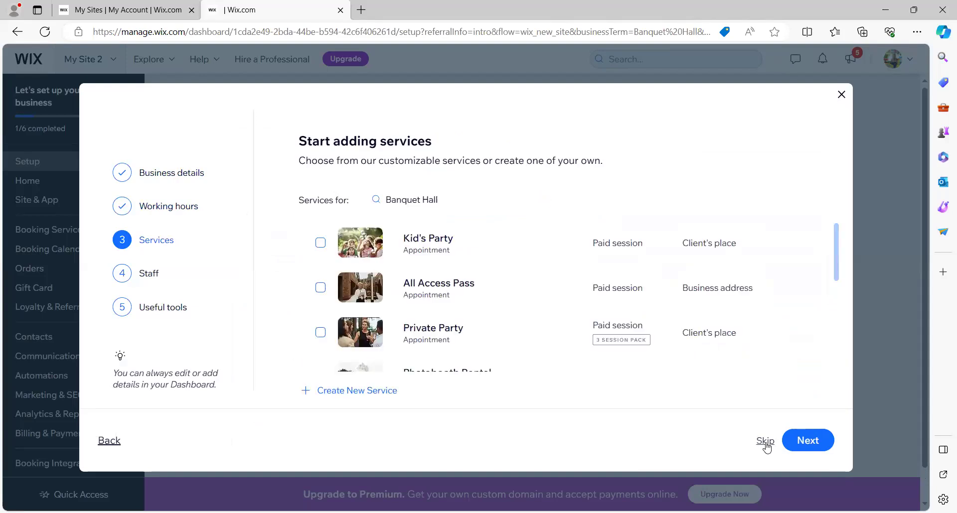
left_click(766, 445)
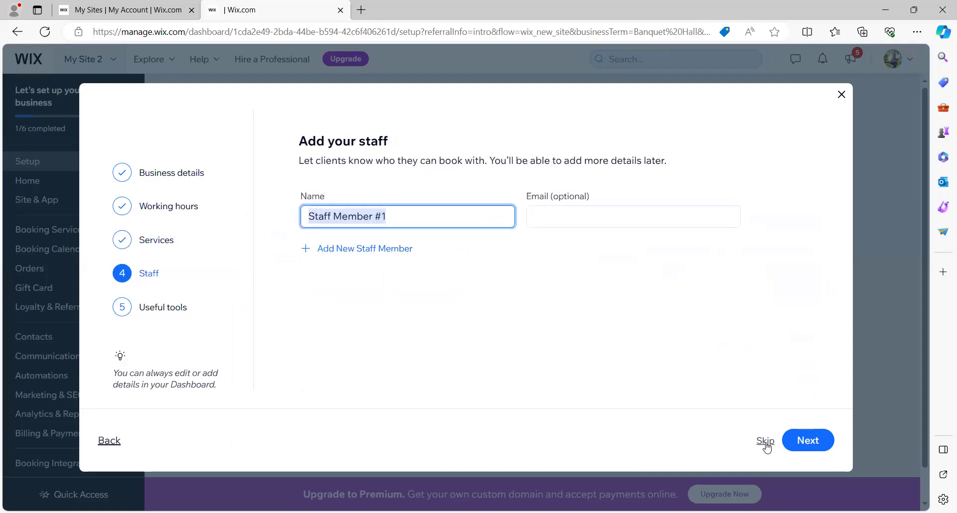
left_click(842, 96)
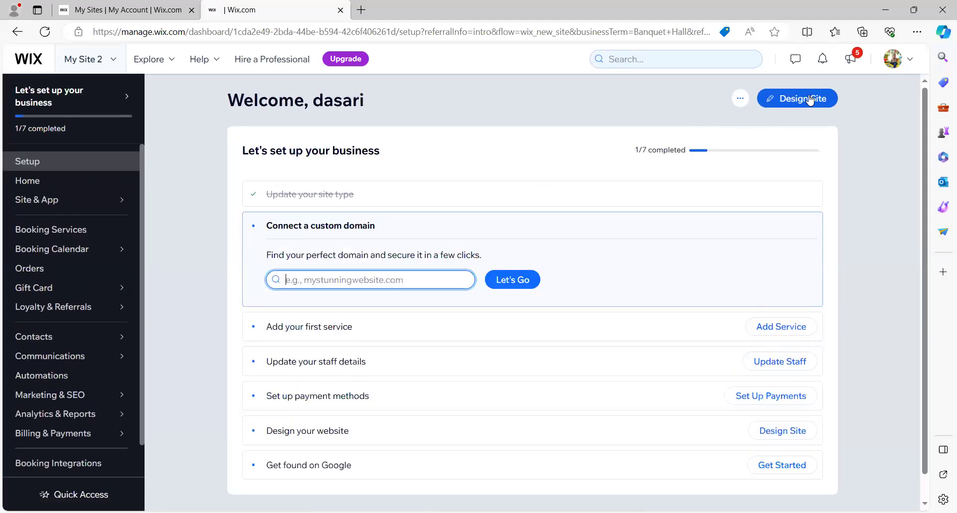
Design the site from a ready-made template, browse the Banquet Hall results, and open the Party Rentals Company template for editing.
left_click(810, 101)
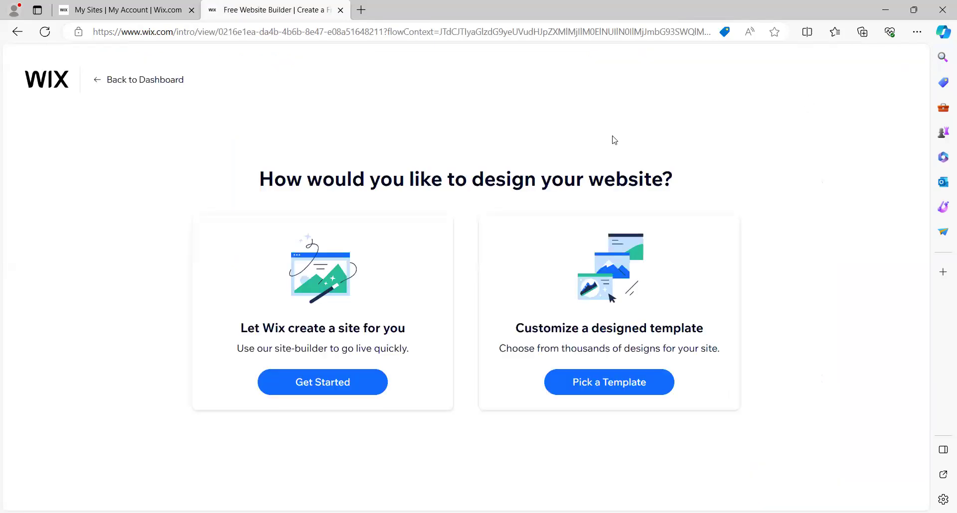
left_click(608, 384)
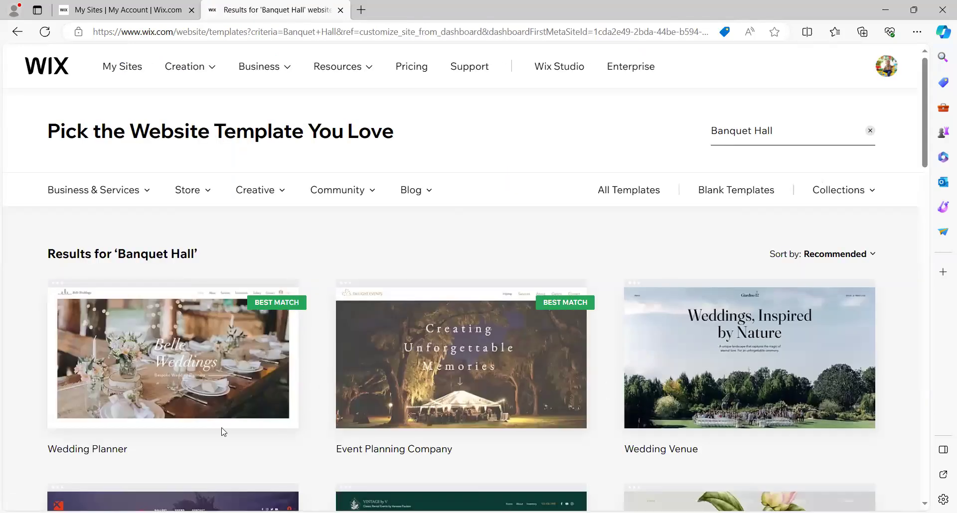
left_click(189, 344)
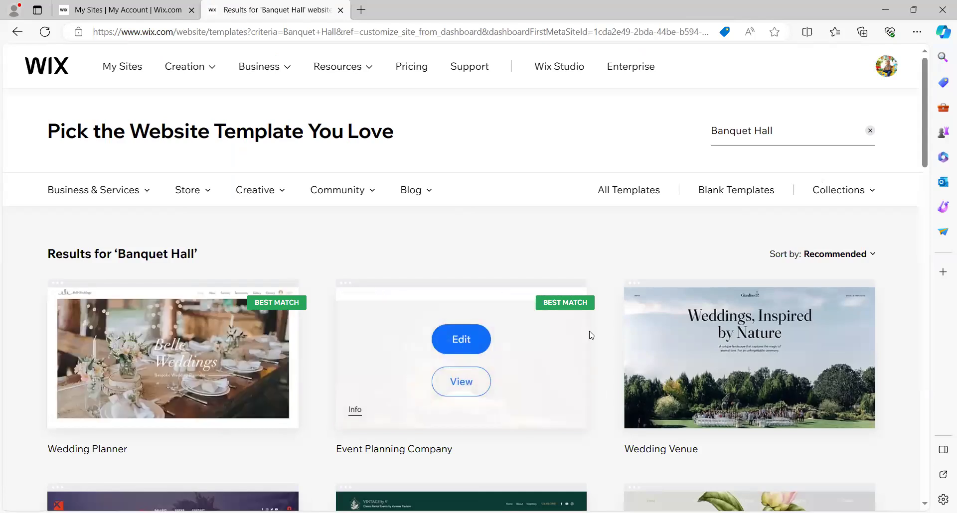
left_click_drag(924, 134, 929, 217)
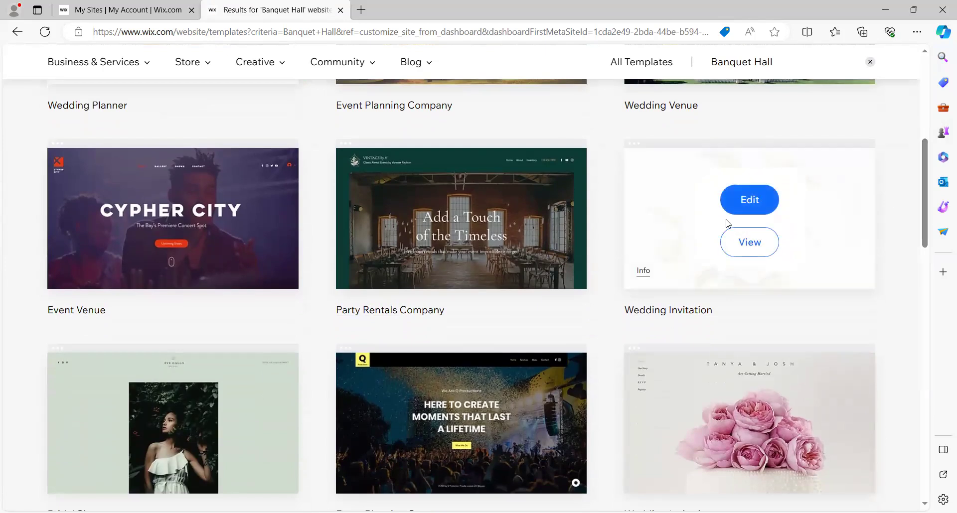
mouse_move(559, 239)
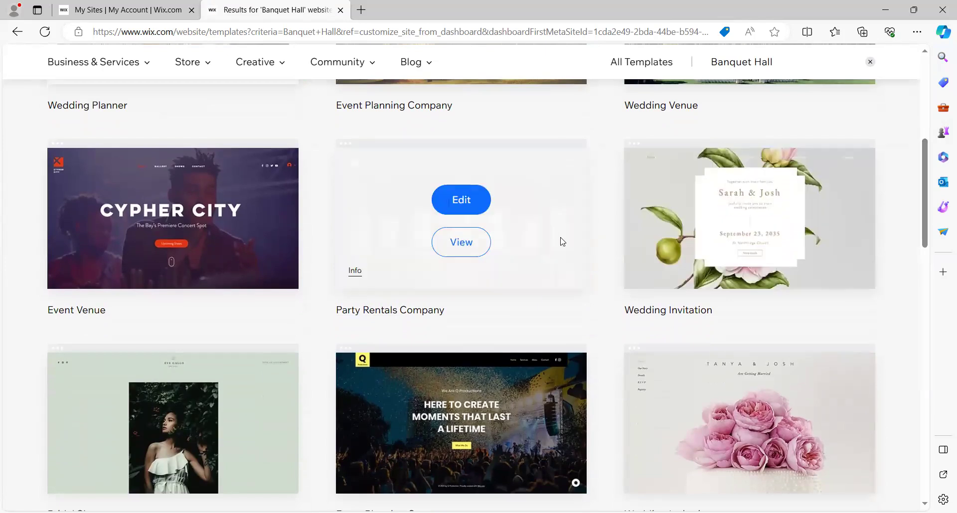
left_click(452, 203)
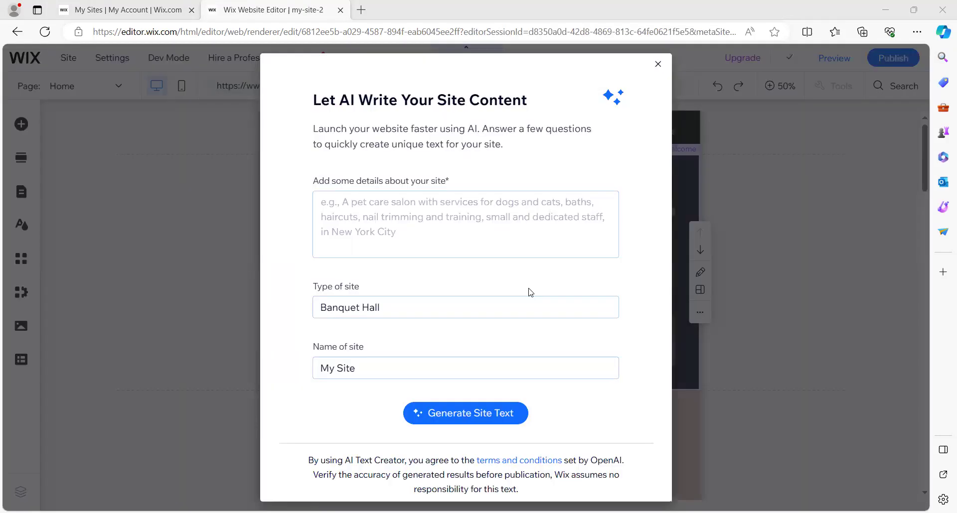
Dismiss the AI site text prompt, zoom the editor to 100%, and replace the header's site title with AMR BANQUET.
left_click(658, 65)
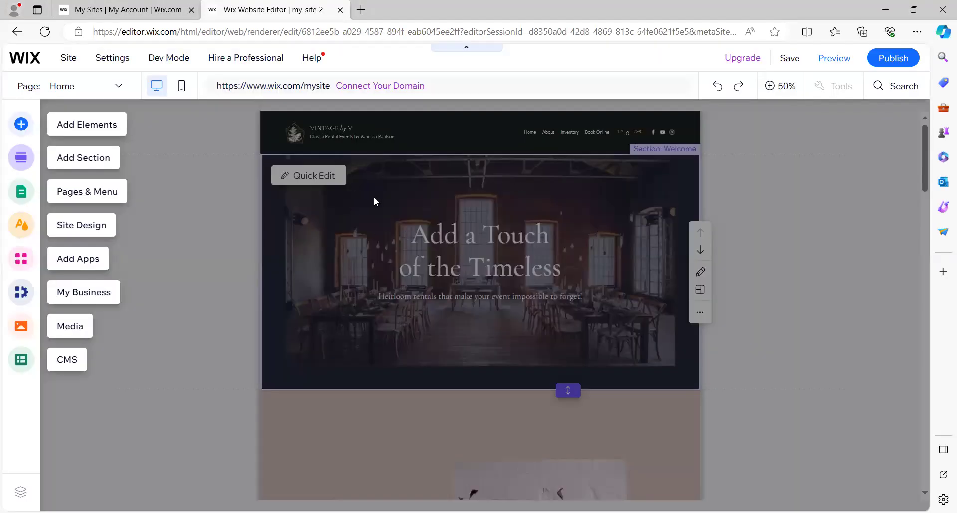
left_click(770, 88)
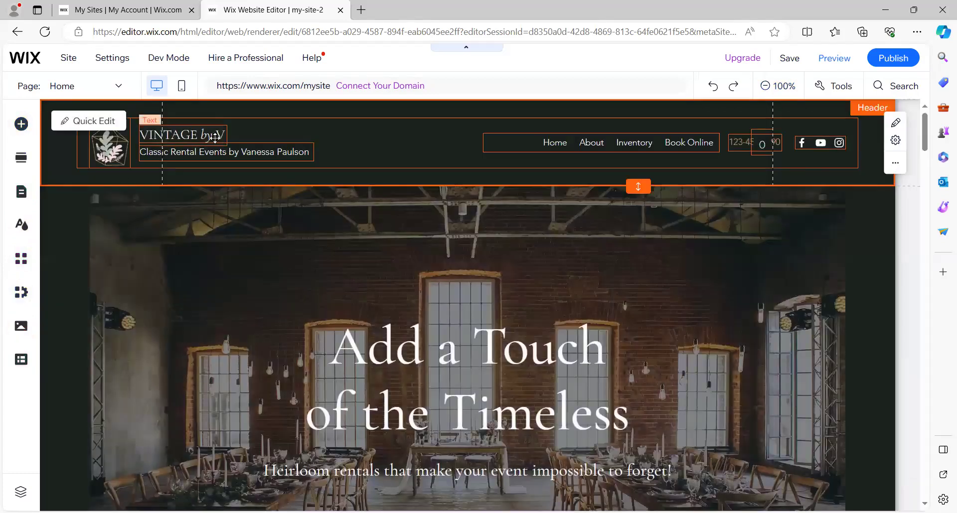
left_click(214, 138)
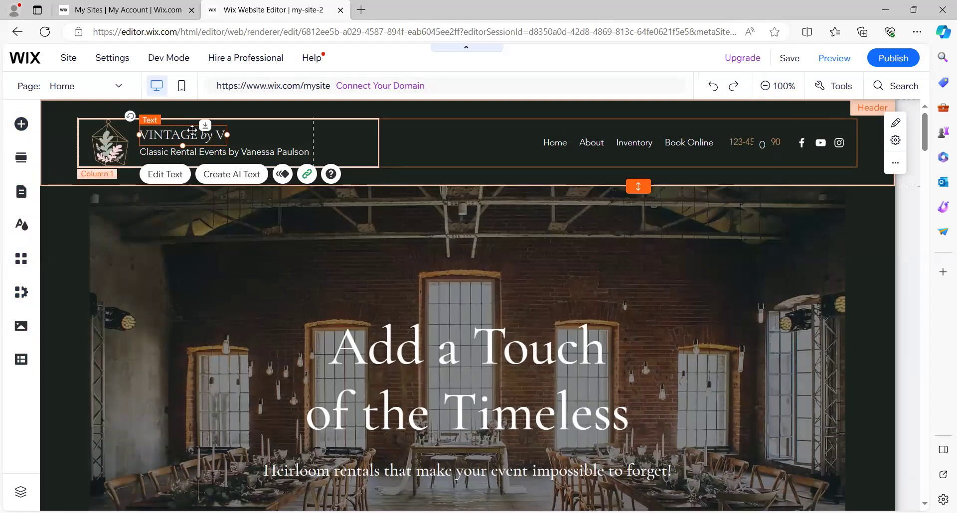
left_click(166, 174)
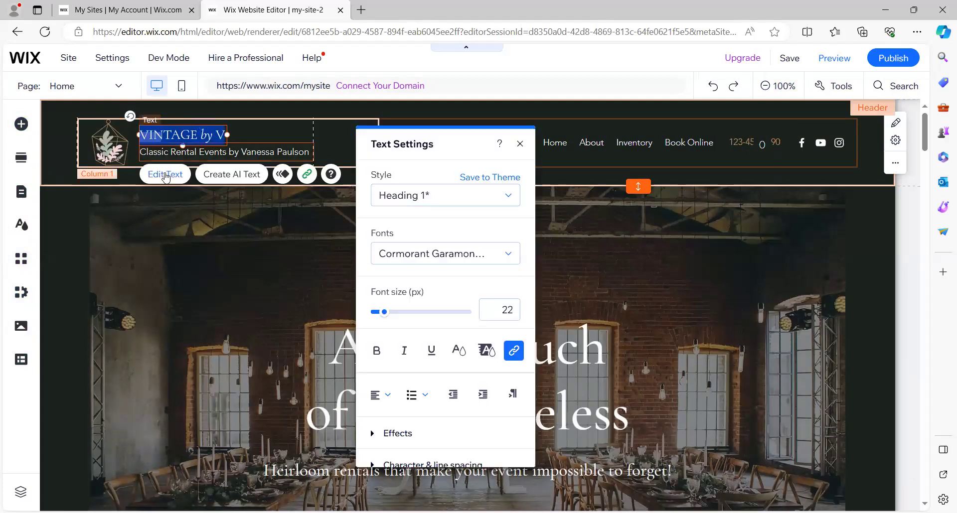
key("BackSpace")
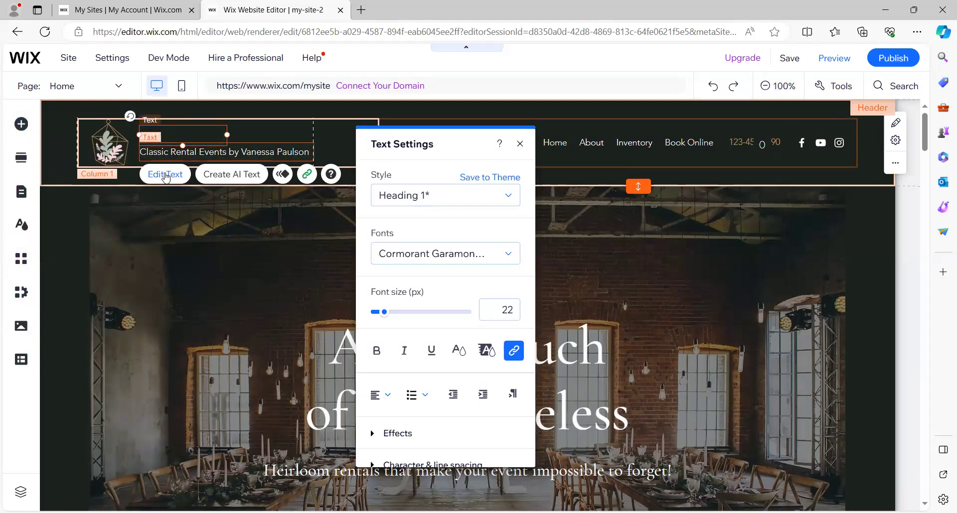
type("amr")
key("BackSpace")
key("BackSpace")
key("BackSpace")
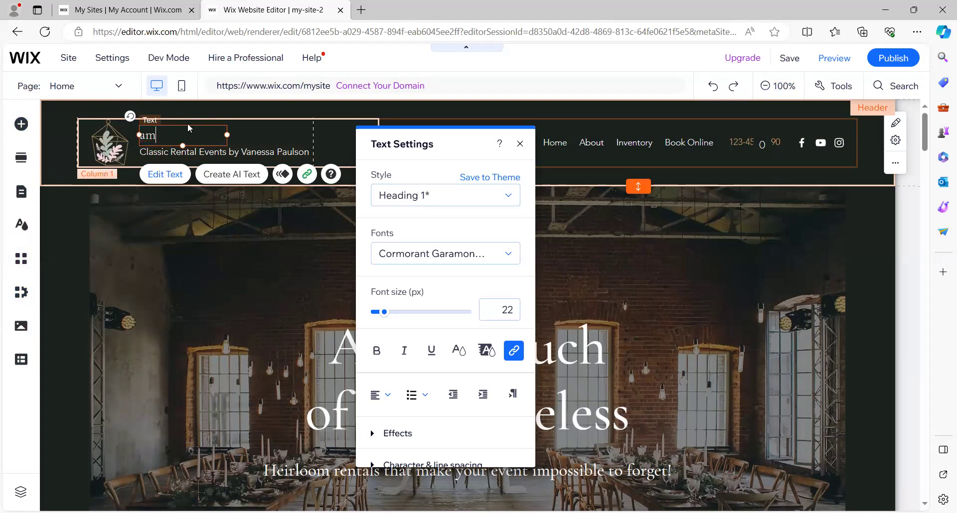
type("AMR BANQUET")
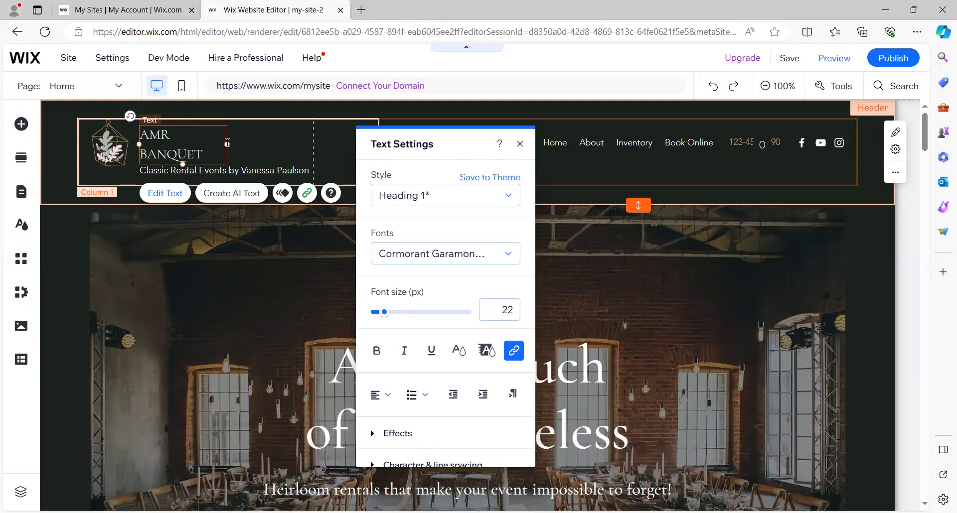
key("Up")
left_click(253, 148)
left_click(260, 395)
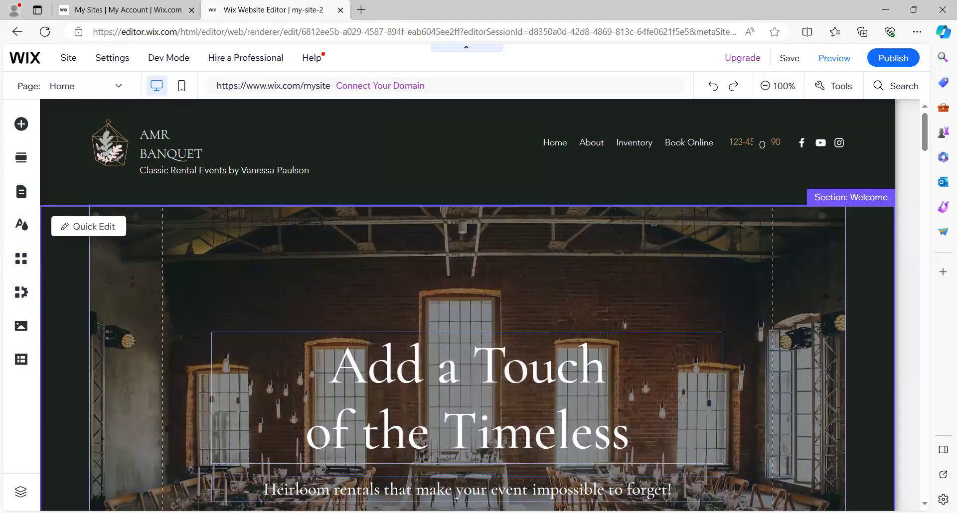
View the background choices and image settings of the Welcome section's strip, and close them.
left_click(402, 258)
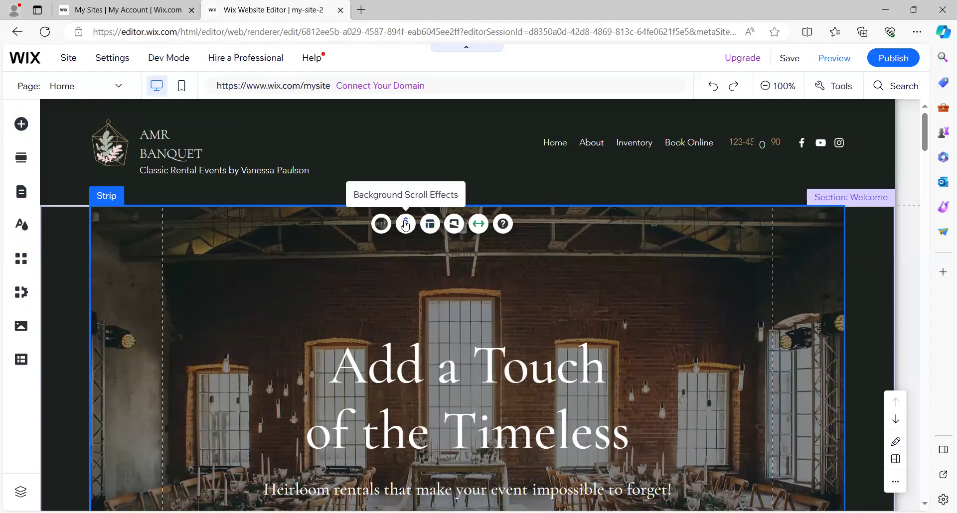
left_click(382, 224)
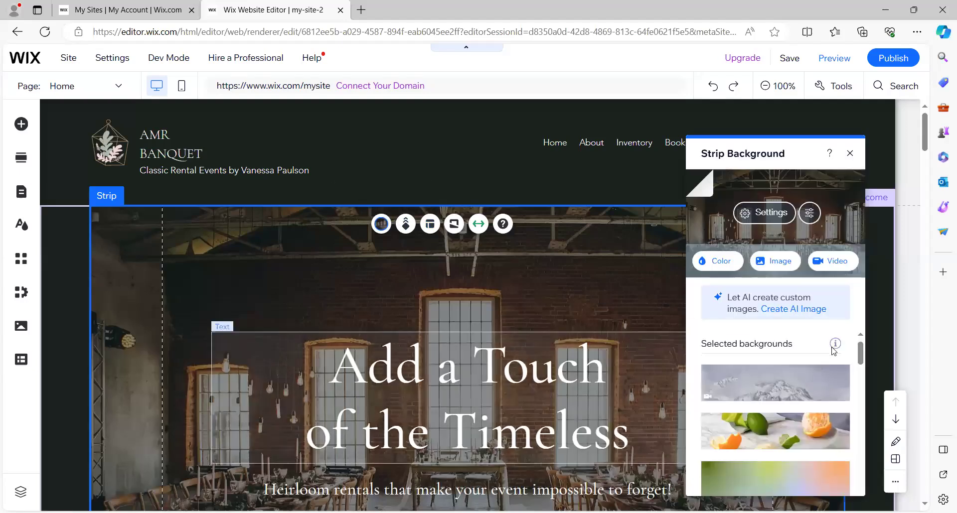
scroll(831, 347, "down", 3)
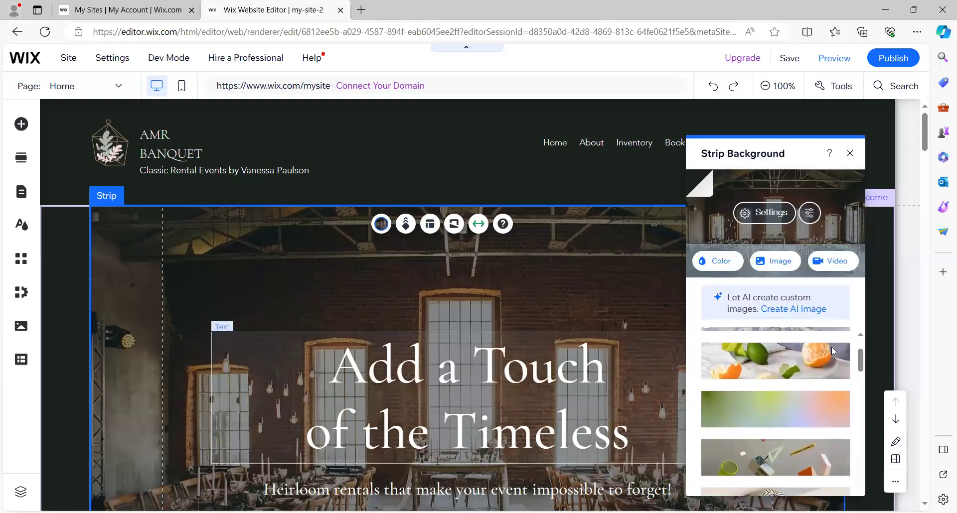
left_click(764, 213)
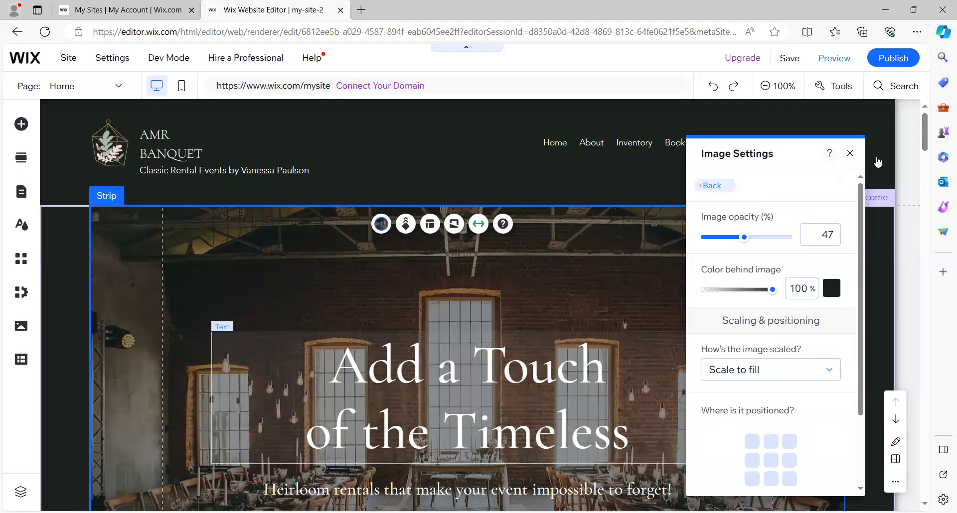
left_click(850, 153)
Look through the Home page's sections down to the business info, and return to the Welcome section.
scroll(495, 328, "down", 3)
scroll(496, 329, "down", 15)
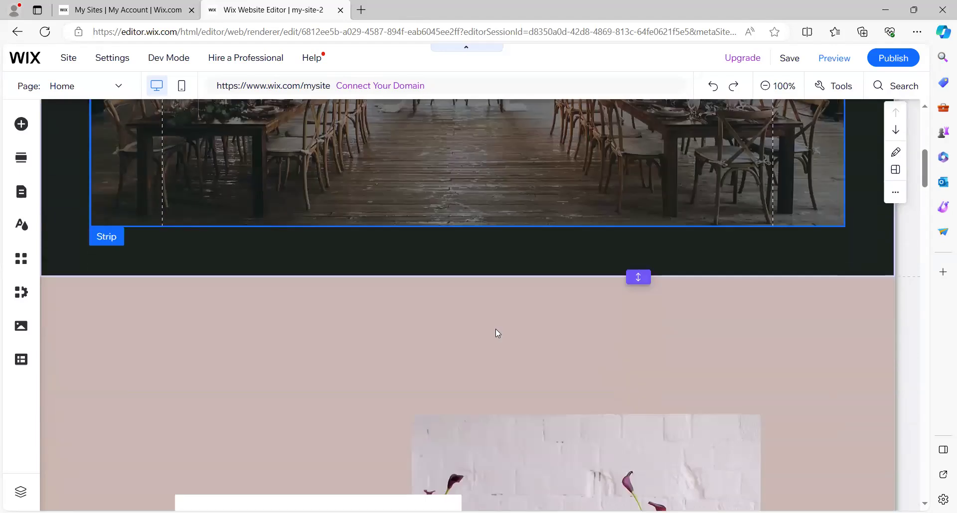
scroll(495, 329, "down", 18)
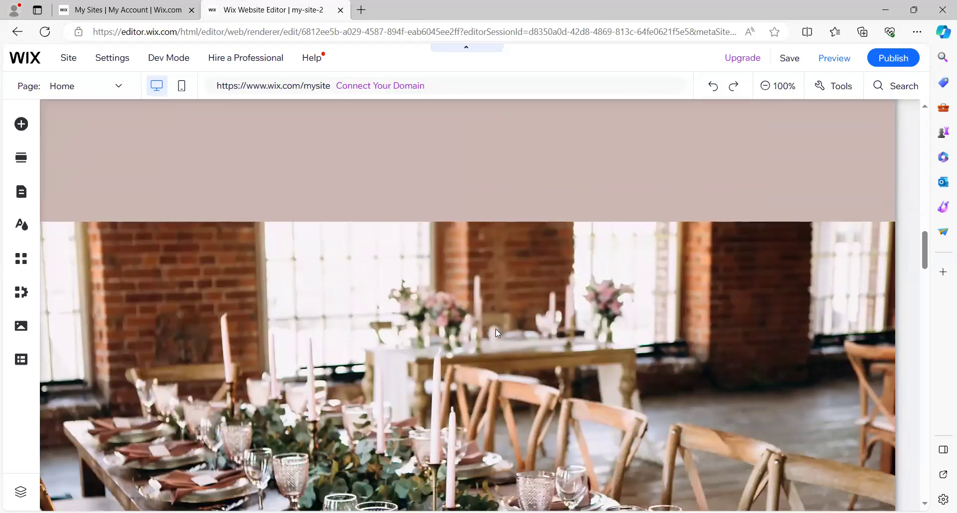
scroll(495, 333, "down", 15)
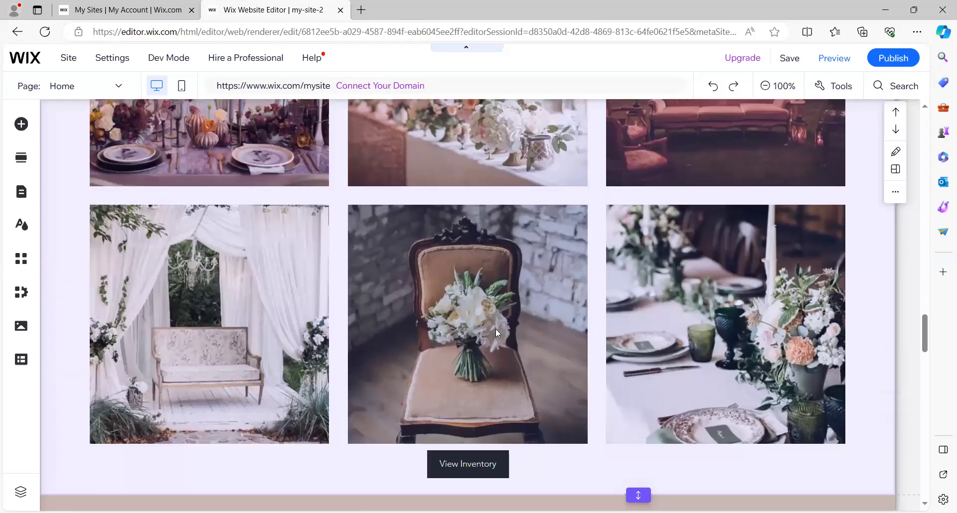
scroll(495, 333, "down", 10)
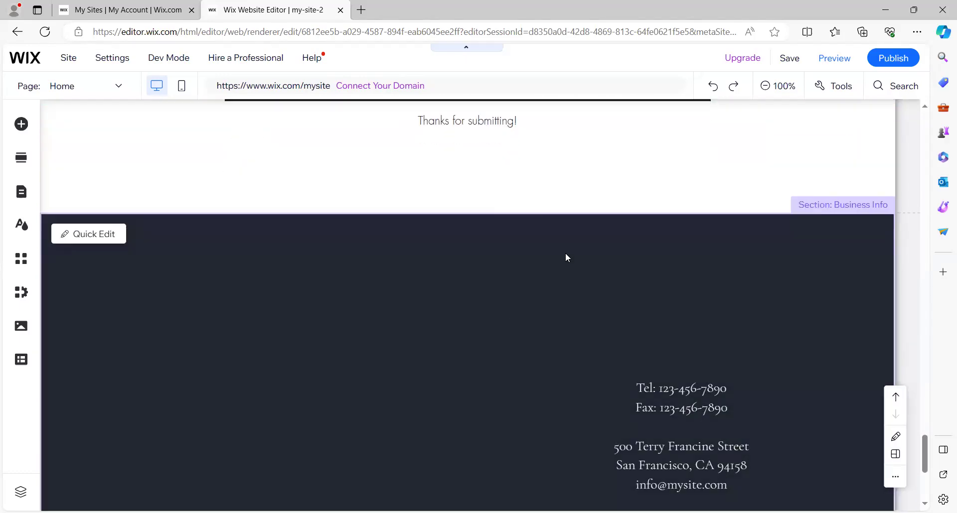
scroll(495, 328, "up", 20)
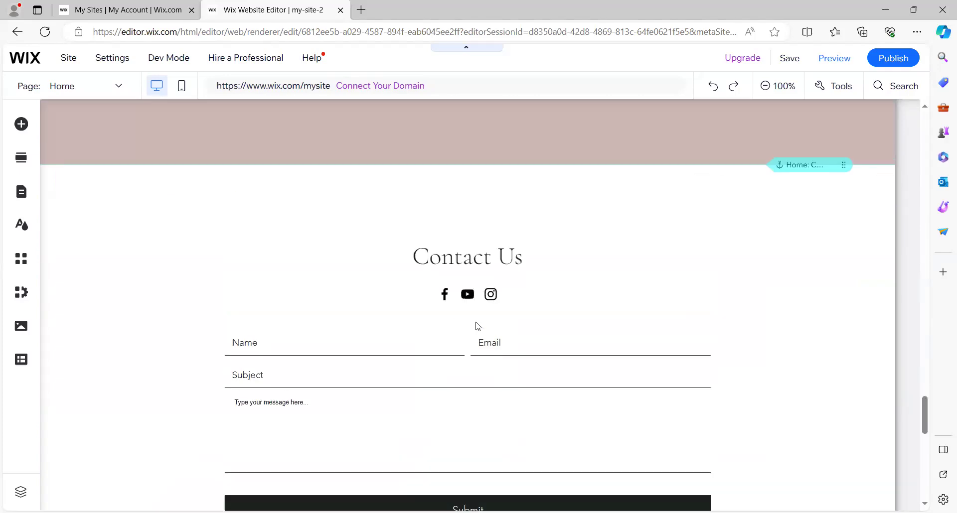
scroll(560, 329, "up", 10)
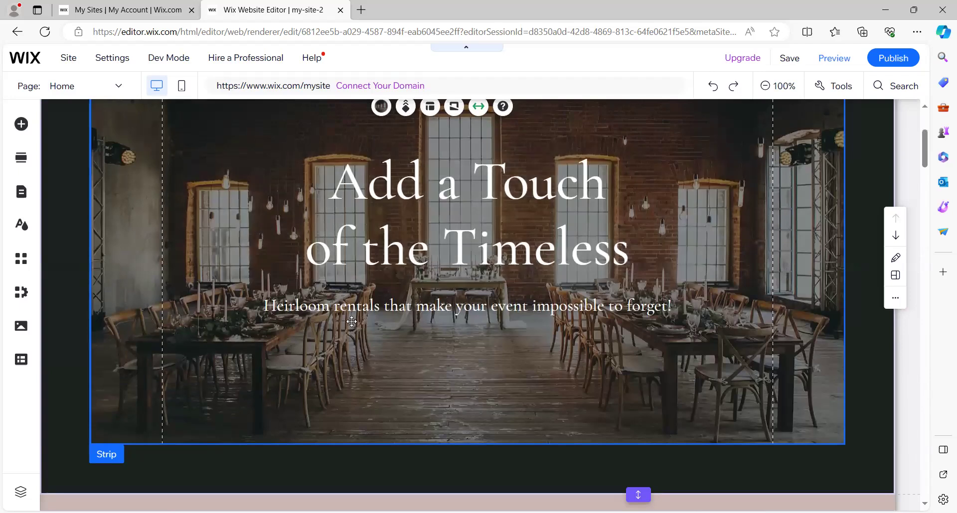
Open the text settings of the Welcome section's main heading and of the tagline below it.
left_click(352, 321)
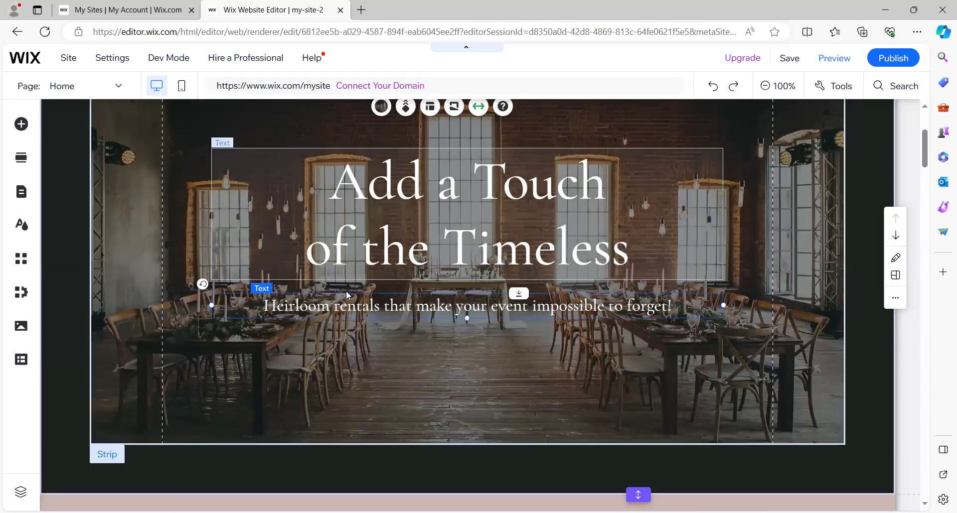
left_click(423, 191)
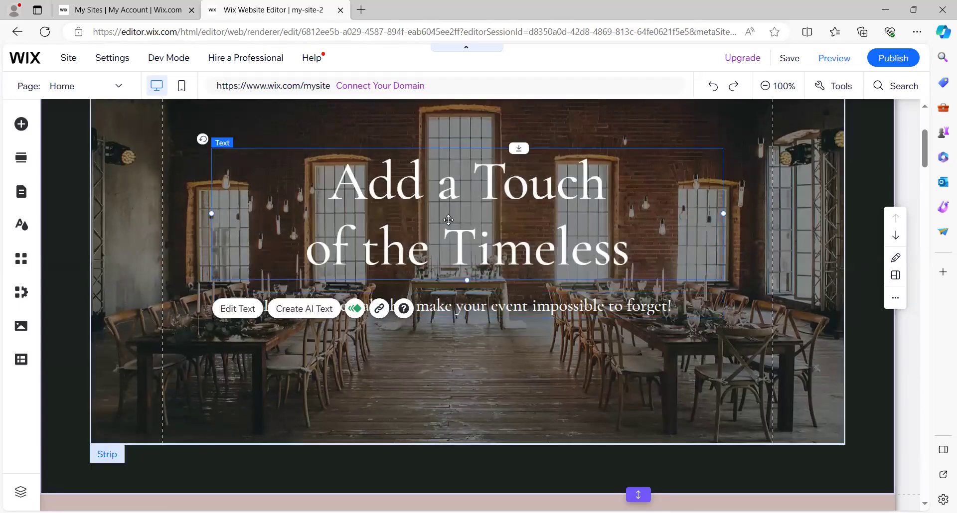
double_click(448, 220)
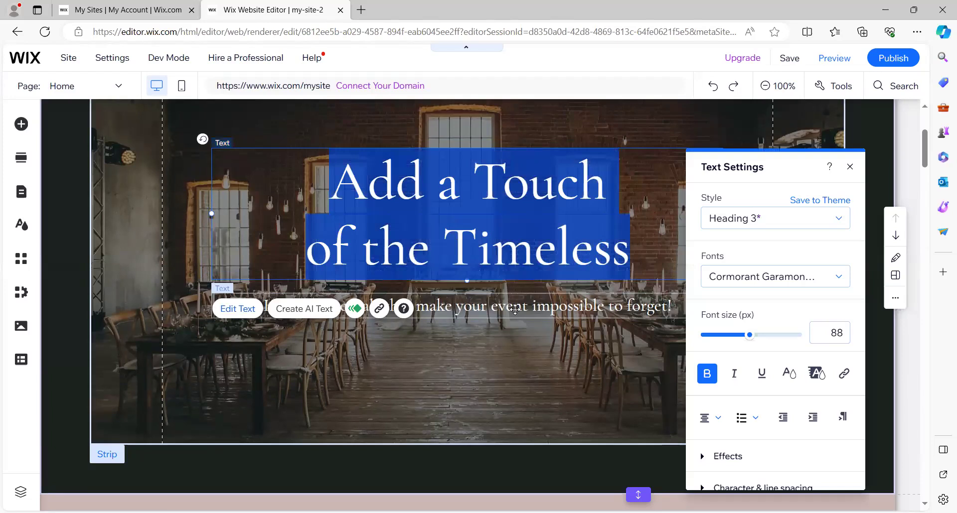
left_click(511, 322)
double_click(512, 322)
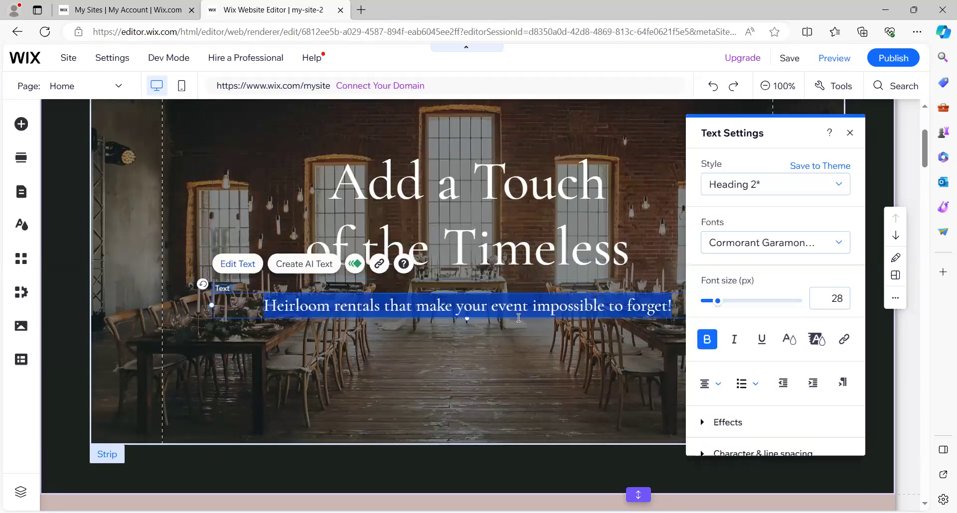
View the image replacement and media upload options for the Our Story photo, close them, and show the editor's tool options.
left_click(488, 433)
scroll(489, 433, "down", 5)
left_click(501, 437)
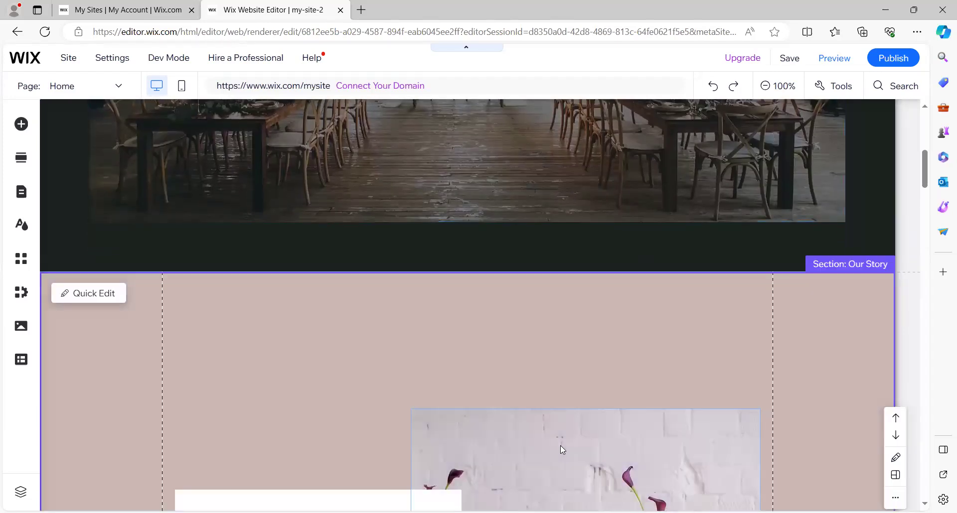
scroll(560, 446, "down", 5)
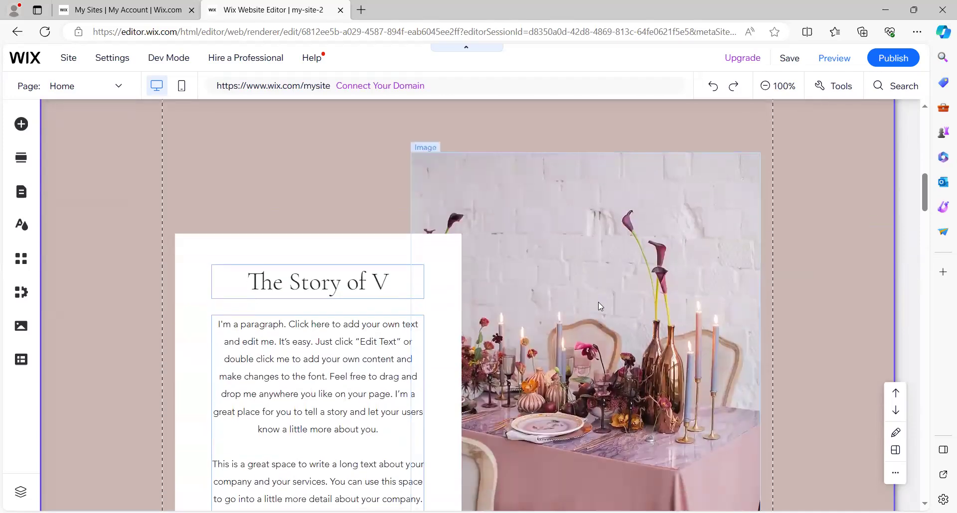
left_click(597, 302)
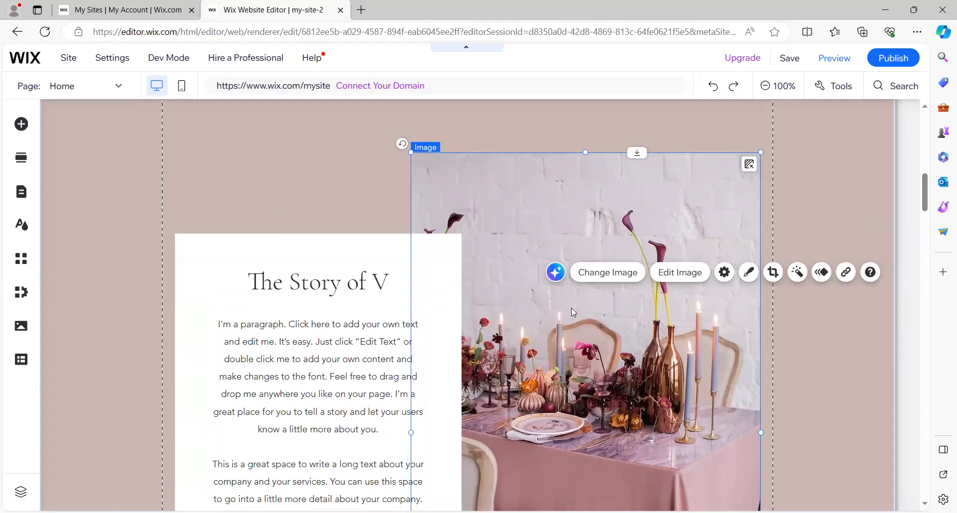
double_click(613, 186)
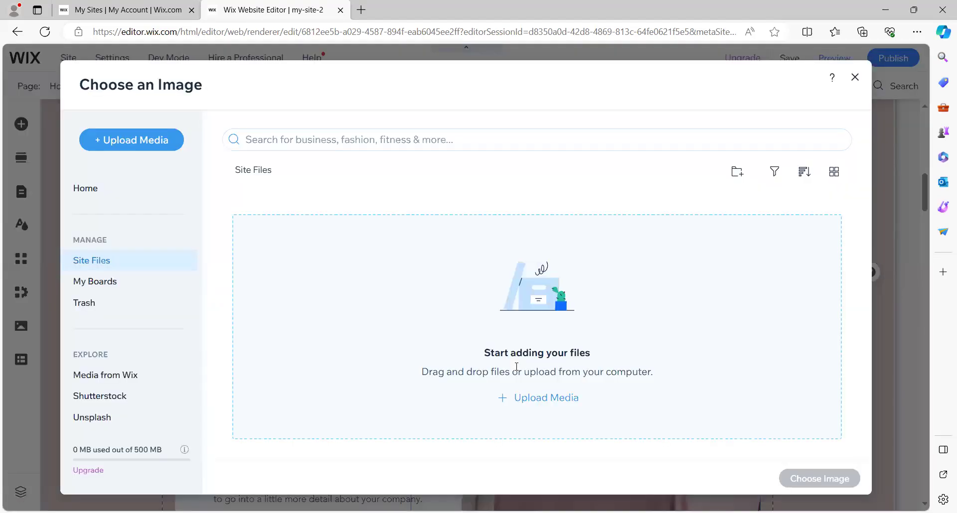
left_click(527, 397)
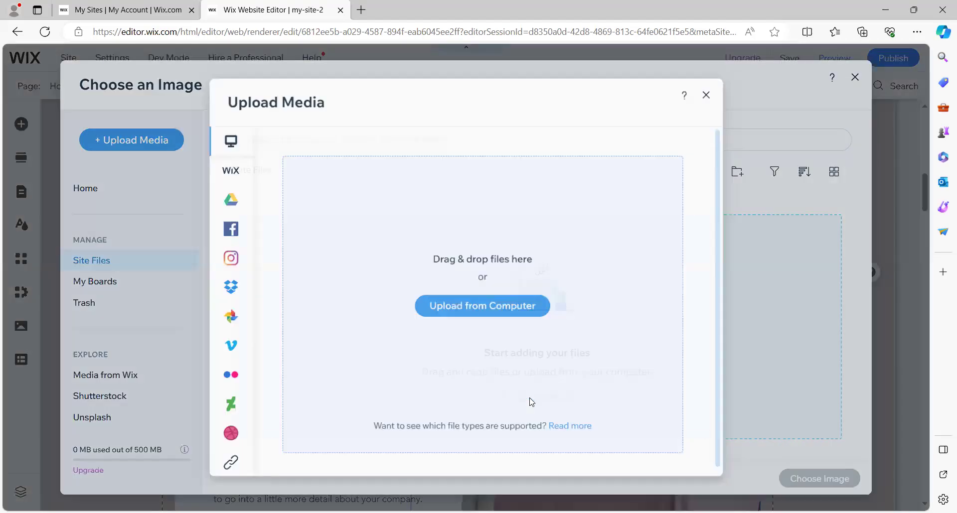
left_click(712, 90)
left_click(853, 79)
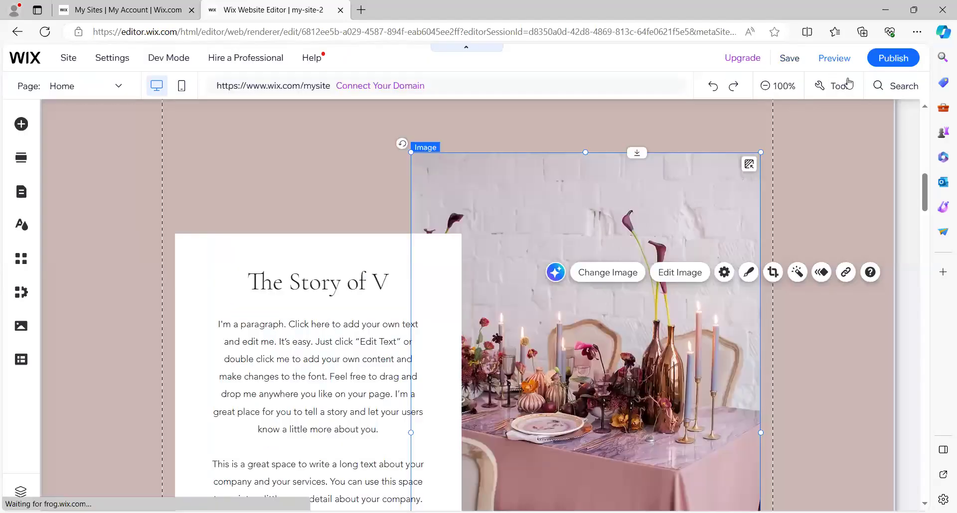
left_click(838, 91)
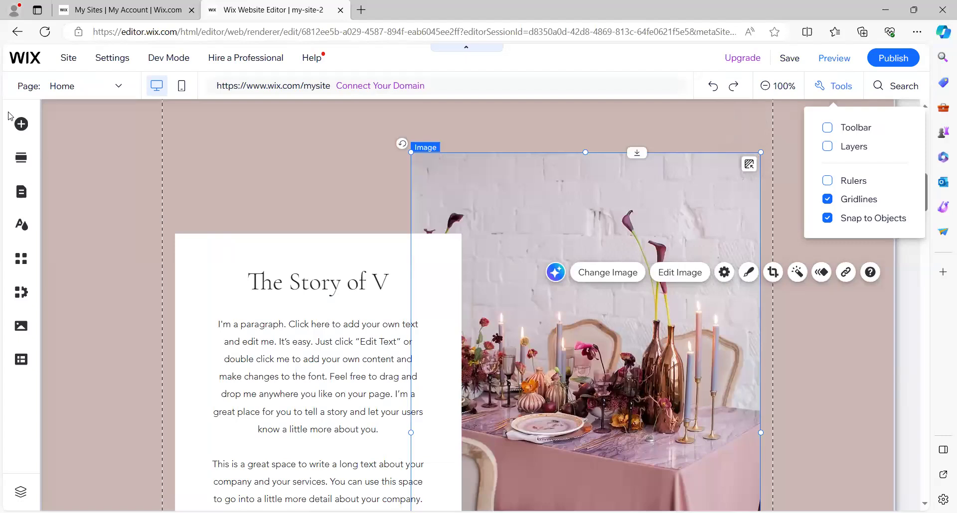